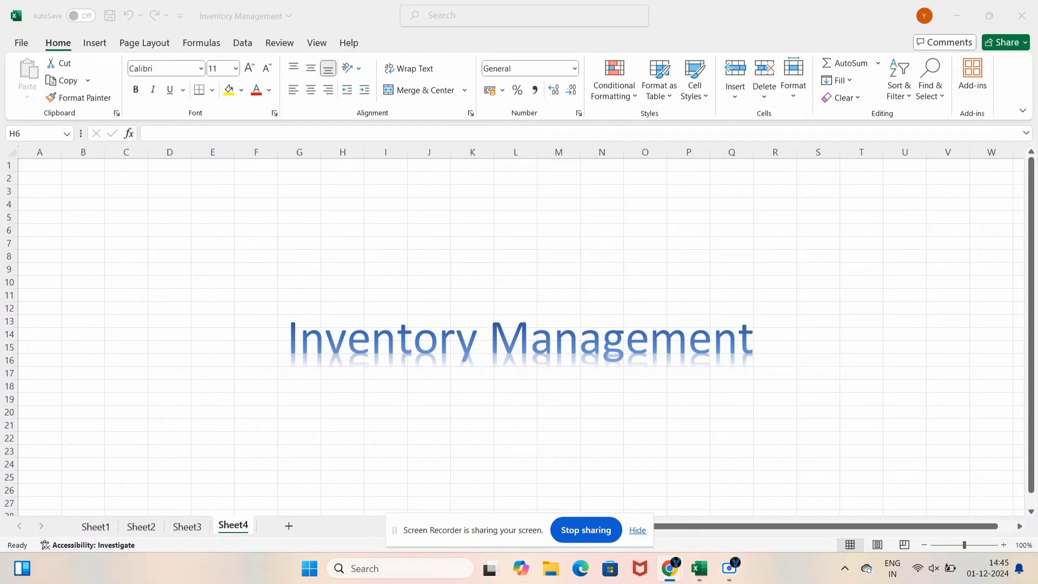
Delete the Inventory Management title art from the workbook
{"action": "left_click", "coordinate": [536, 353]}
{"action": "left_click", "coordinate": [532, 338]}
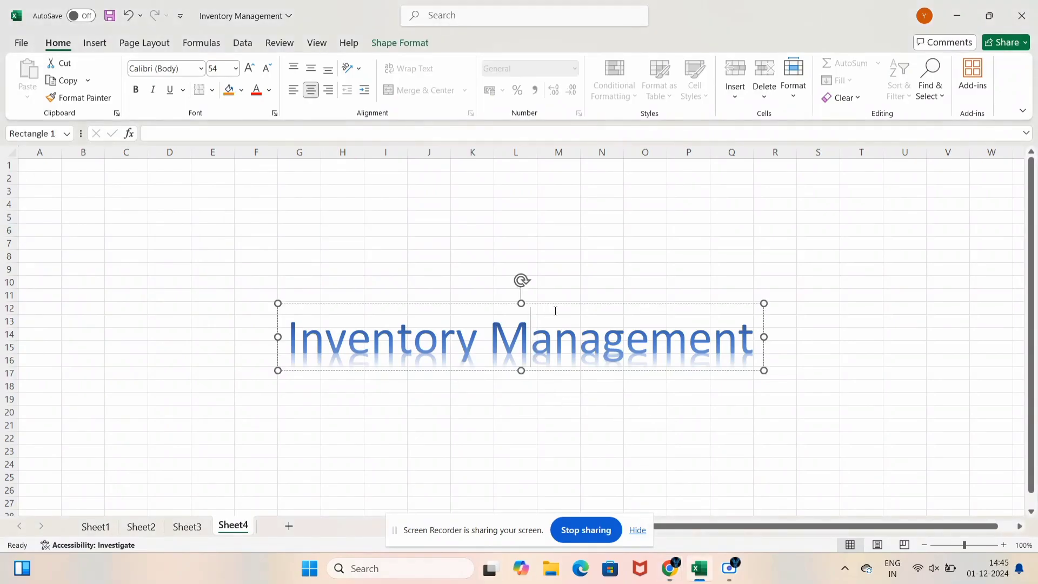
{"action": "left_click", "coordinate": [589, 266]}
{"action": "left_click", "coordinate": [594, 304]}
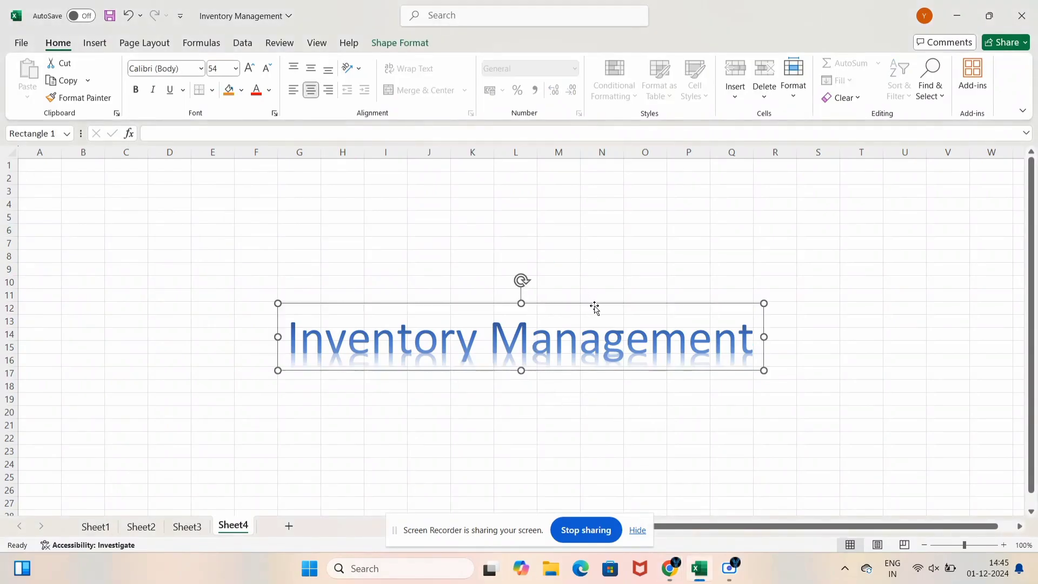
{"action": "key", "text": "Delete"}
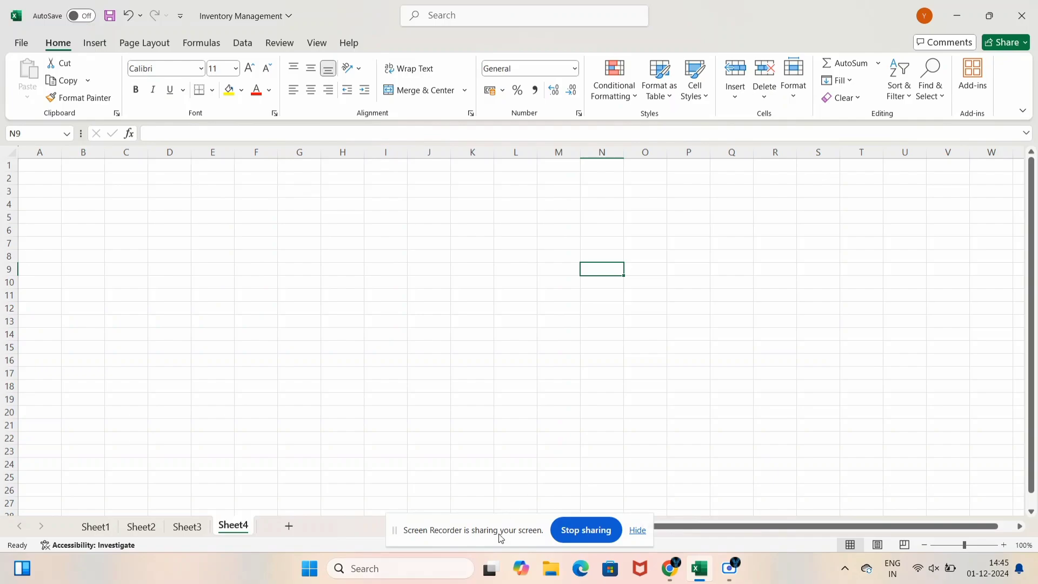
{"action": "left_click_drag", "start_coordinate": [498, 536], "coordinate": [684, 285]}
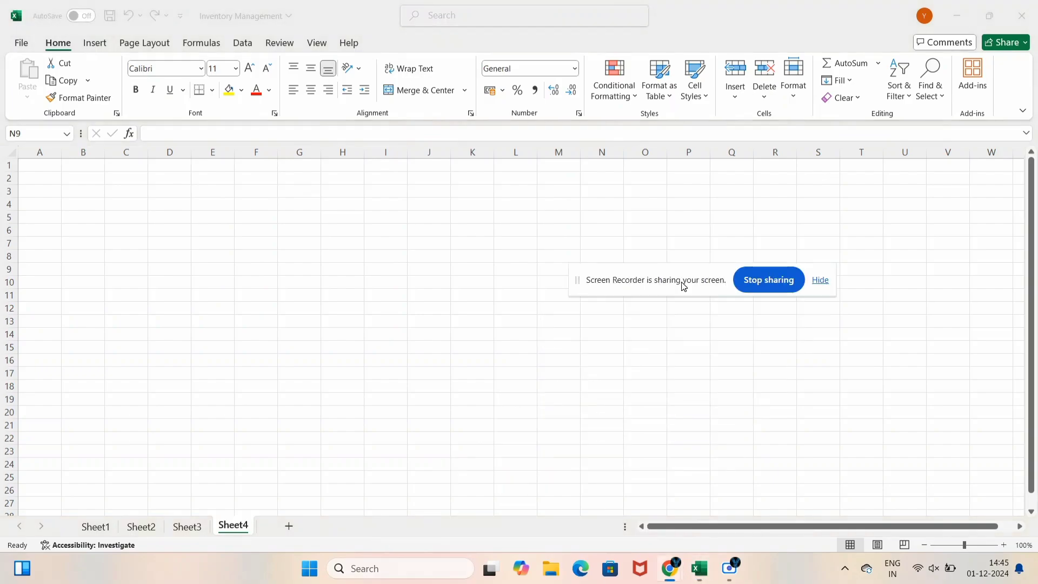
Rename the four sheet tabs to Dashboard, Purchase, Sales and Inventory
{"action": "left_click", "coordinate": [95, 527]}
{"action": "left_click", "coordinate": [233, 525]}
{"action": "double_click", "coordinate": [103, 528]}
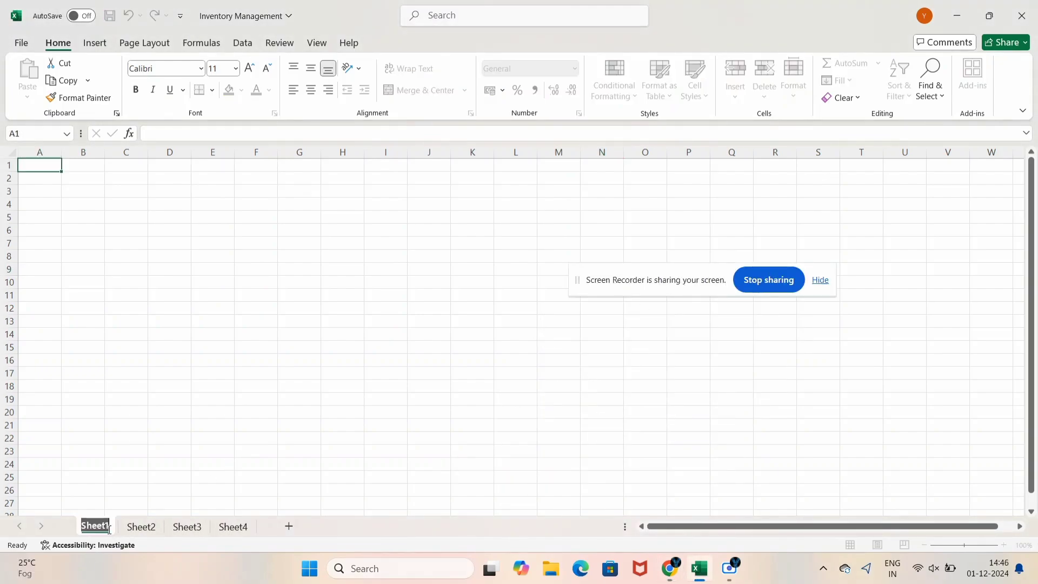
{"action": "type", "text": "Dashboard"}
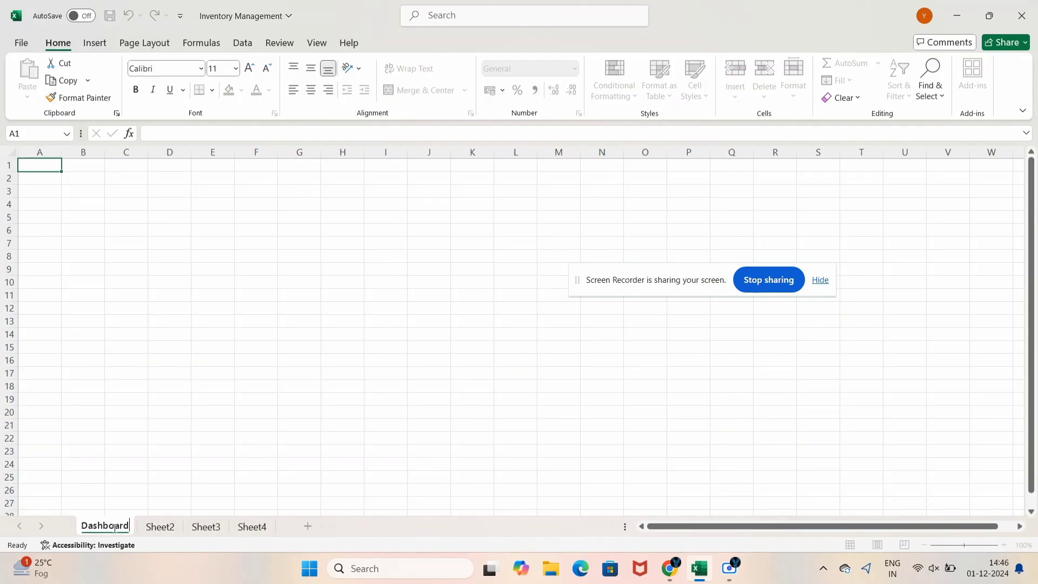
{"action": "double_click", "coordinate": [161, 527]}
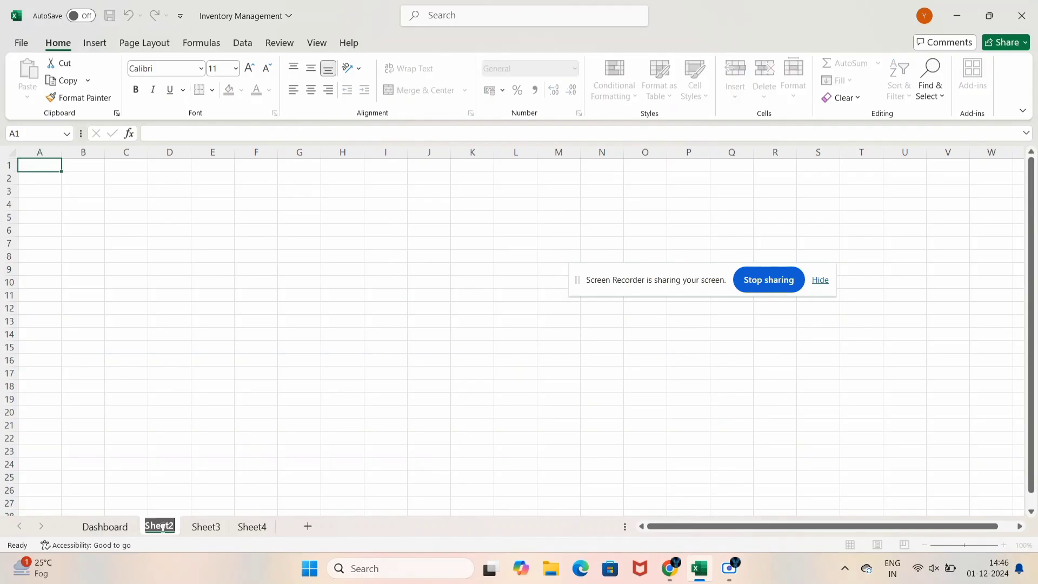
{"action": "type", "text": "Purchase"}
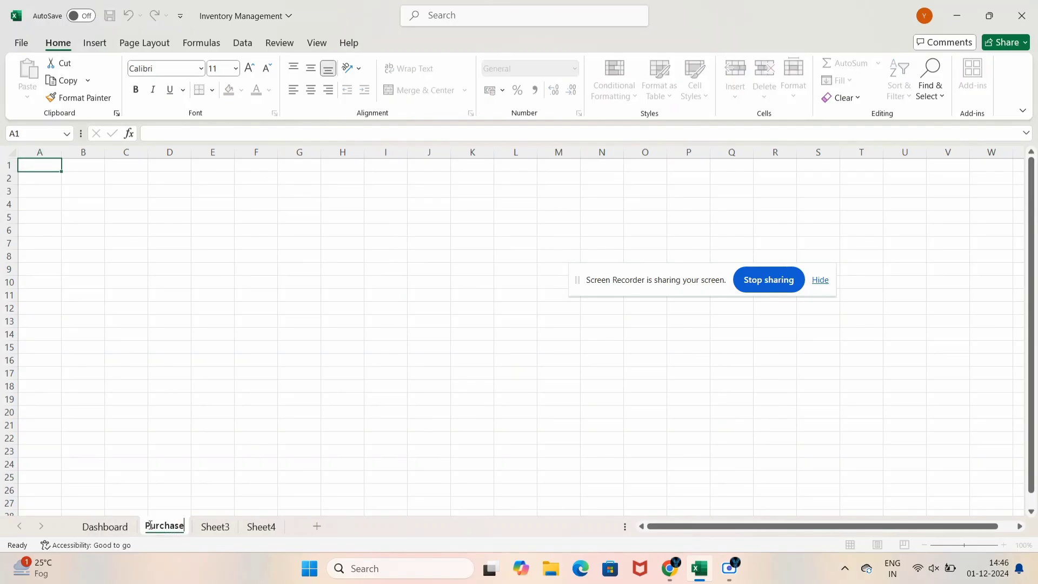
{"action": "left_click", "coordinate": [218, 524]}
{"action": "double_click", "coordinate": [219, 525]}
{"action": "type", "text": "Sales"}
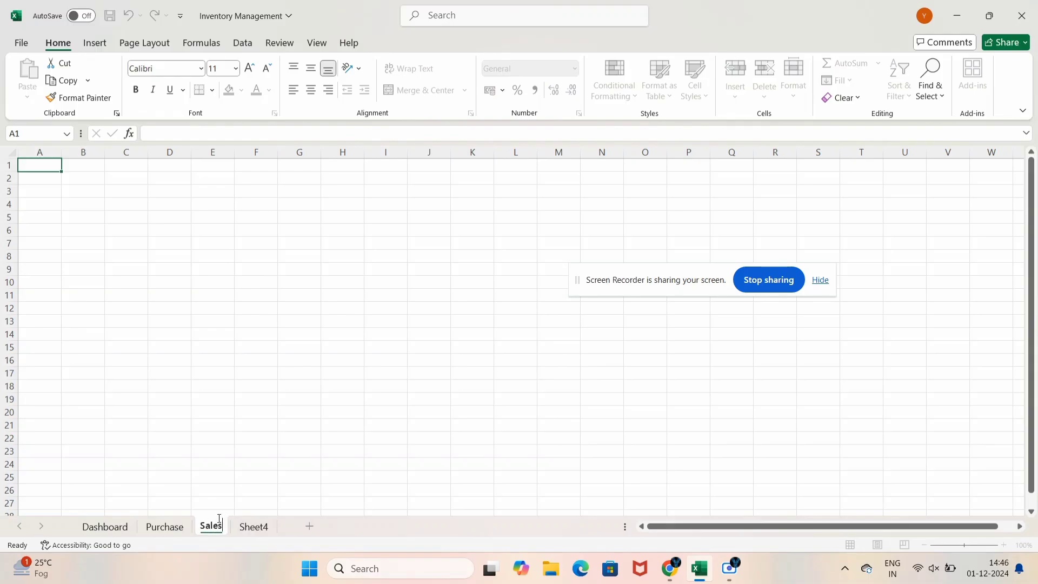
{"action": "left_click", "coordinate": [247, 533]}
{"action": "double_click", "coordinate": [245, 533]}
{"action": "type", "text": "In"}
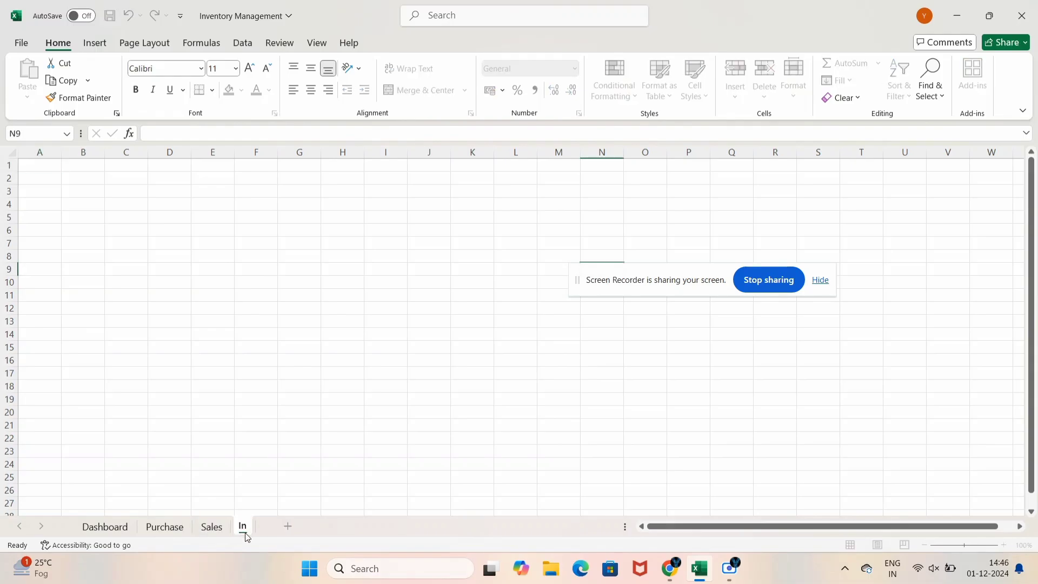
{"action": "type", "text": "ventory"}
{"action": "key", "text": "Return"}
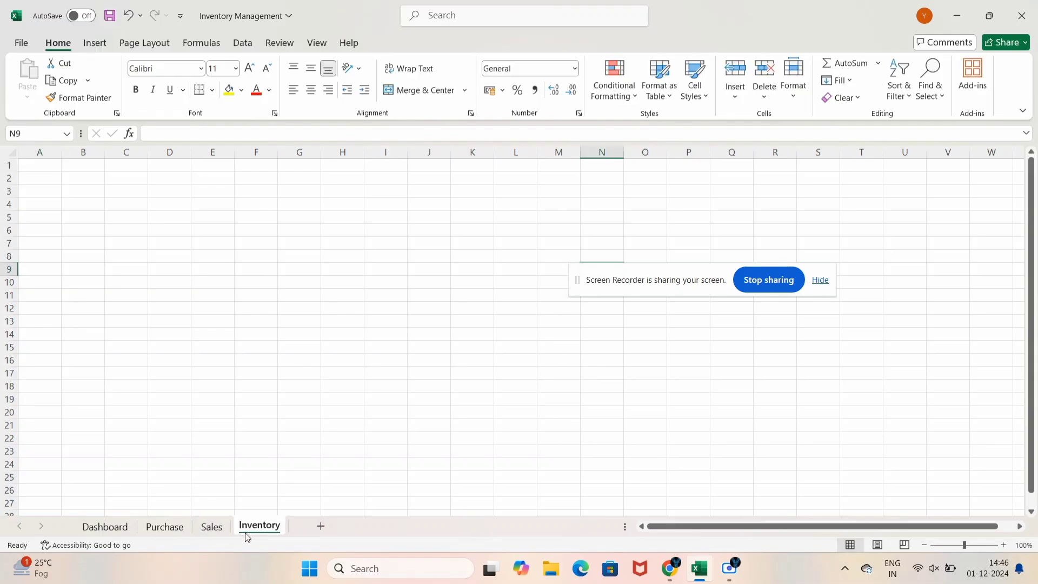
Check each renamed sheet in turn: Dashboard, Purchase, Sales, Inventory
{"action": "left_click", "coordinate": [119, 534]}
{"action": "left_click", "coordinate": [154, 532]}
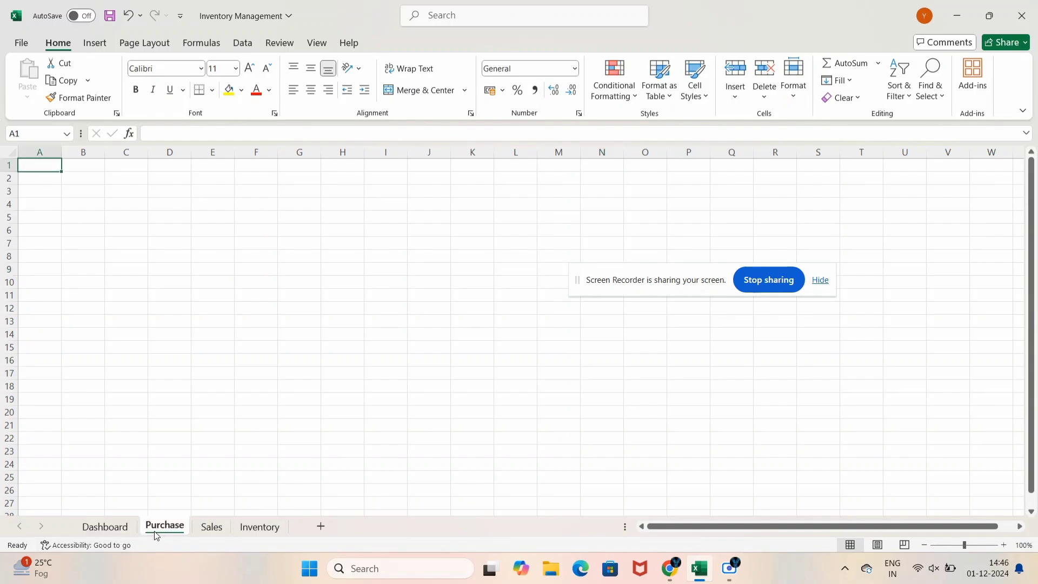
{"action": "left_click", "coordinate": [225, 529]}
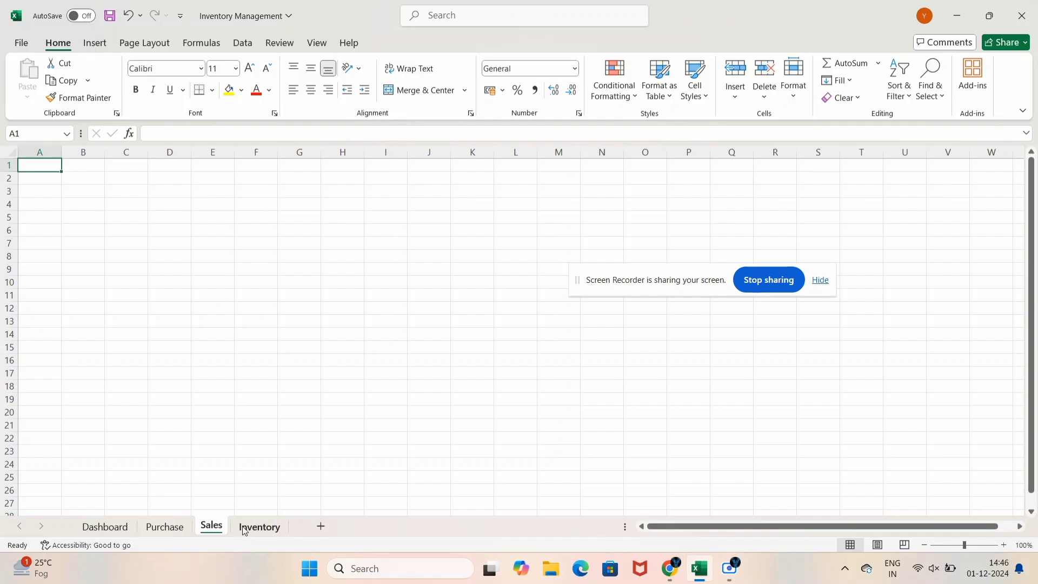
{"action": "left_click", "coordinate": [245, 530]}
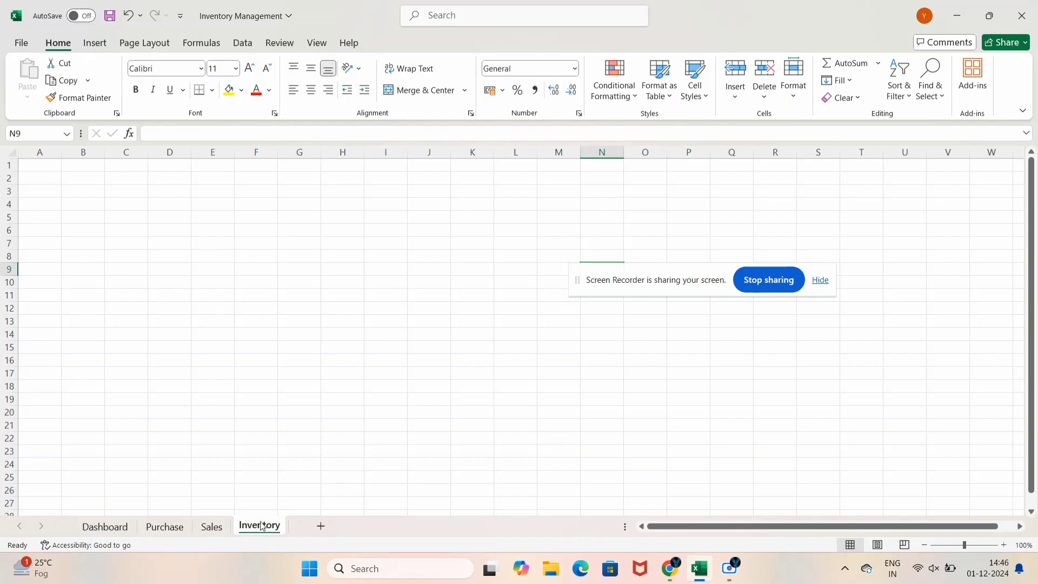
Enter the heading 'Stock Type / Items' in cell B5
{"action": "left_click", "coordinate": [602, 294]}
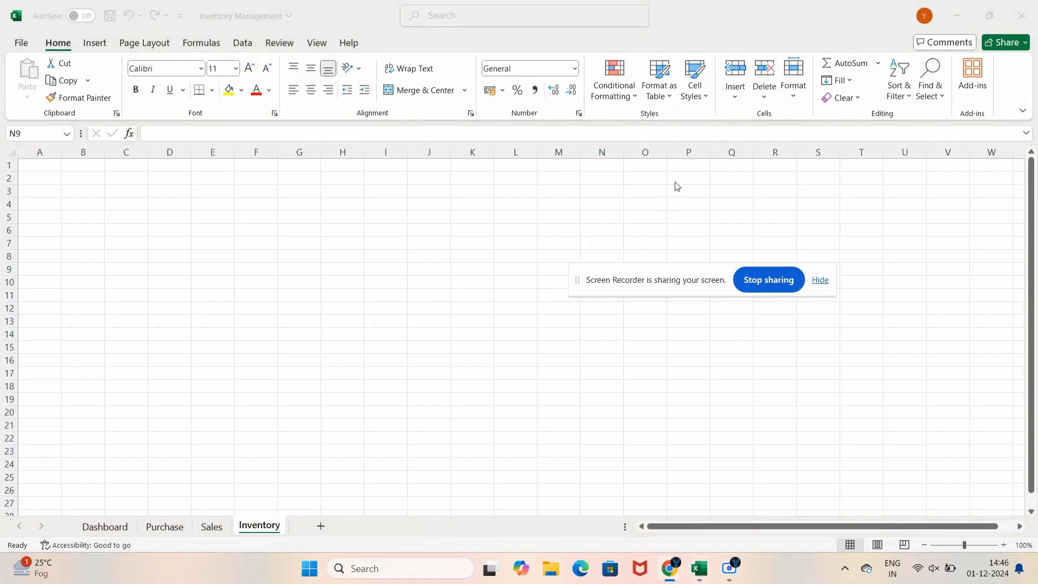
{"action": "left_click_drag", "start_coordinate": [640, 285], "coordinate": [744, 86]}
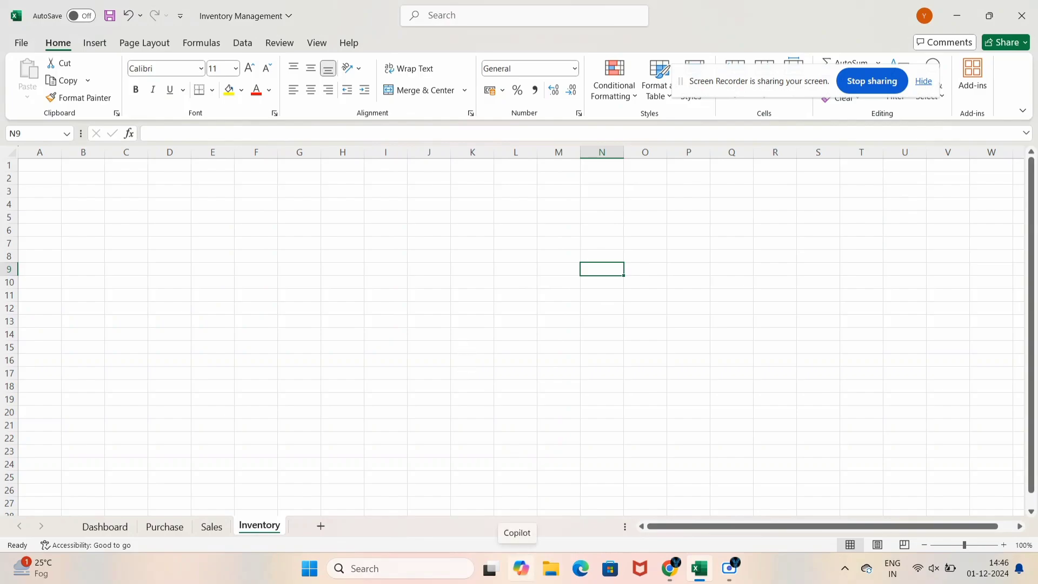
{"action": "left_click", "coordinate": [75, 229]}
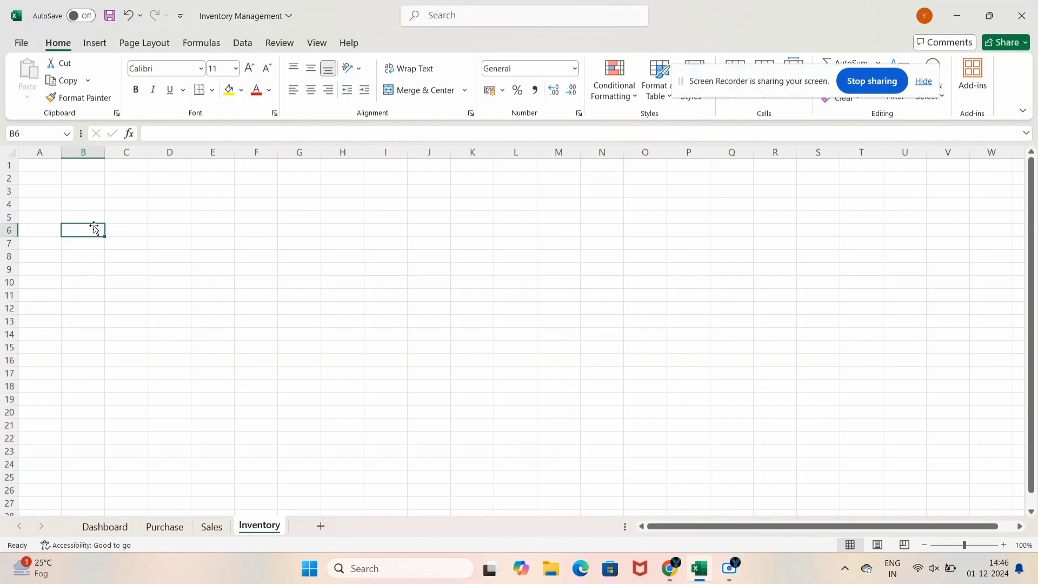
{"action": "key", "text": "Up"}
{"action": "type", "text": "Sto"}
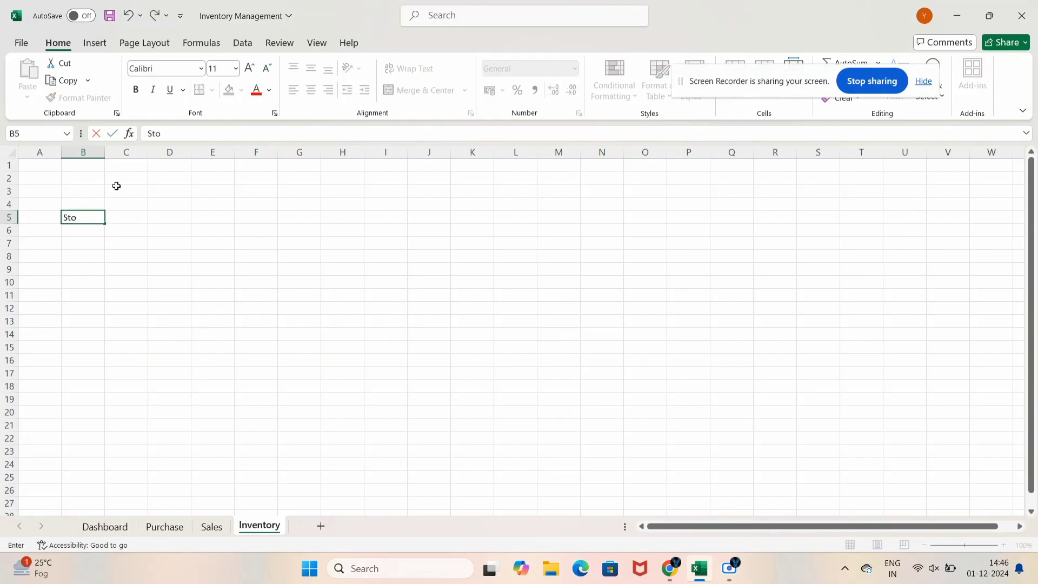
{"action": "type", "text": "ck Type / Items"}
{"action": "key", "text": "Return"}
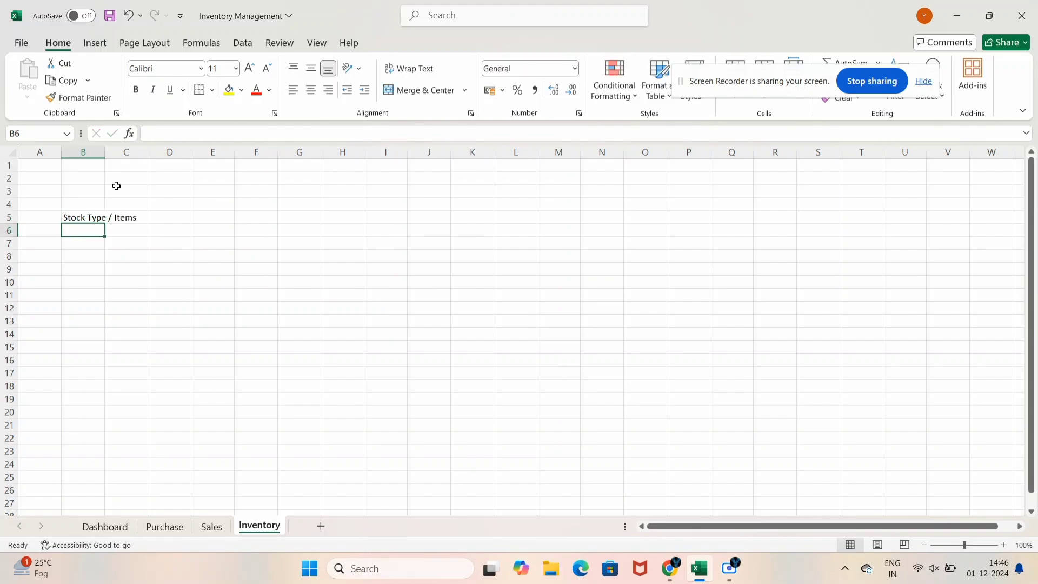
List White Cement, Grey Cement, Rodi and Dust in B6:B9
{"action": "type", "text": "Wh"}
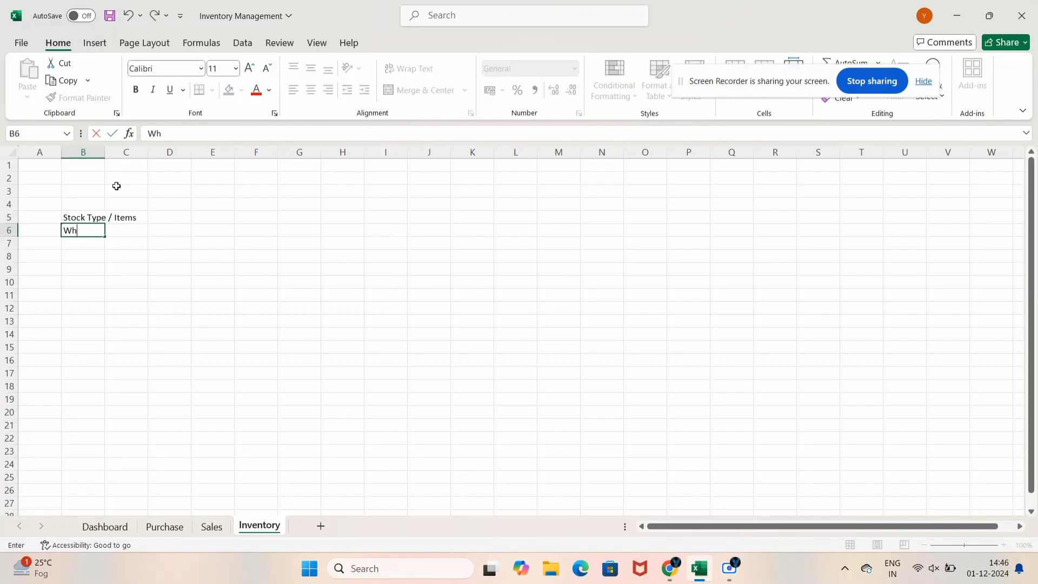
{"action": "type", "text": "ite Cement"}
{"action": "key", "text": "Return"}
{"action": "type", "text": "Grey"}
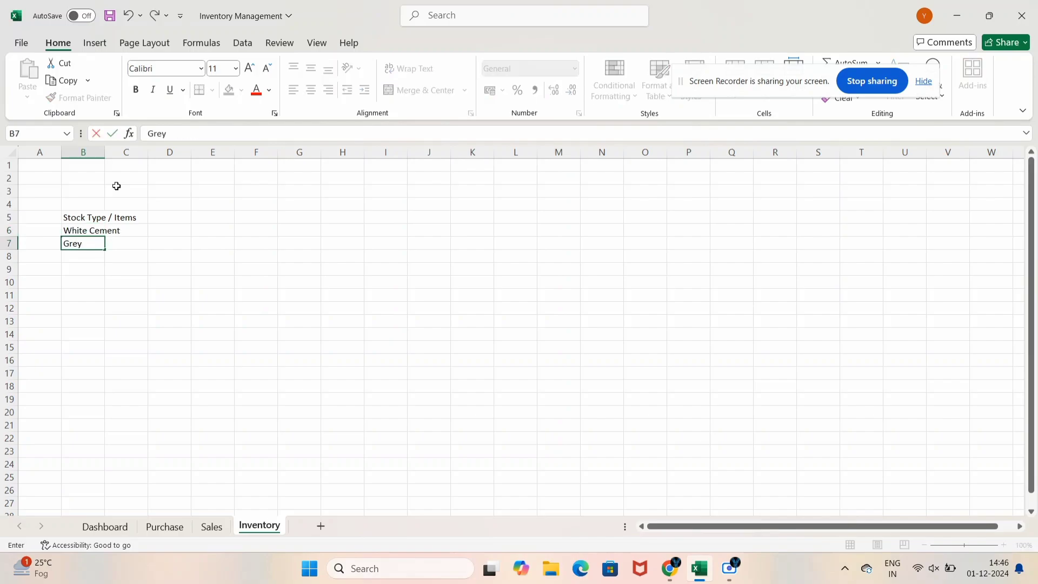
{"action": "type", "text": " Cement"}
{"action": "key", "text": "Return"}
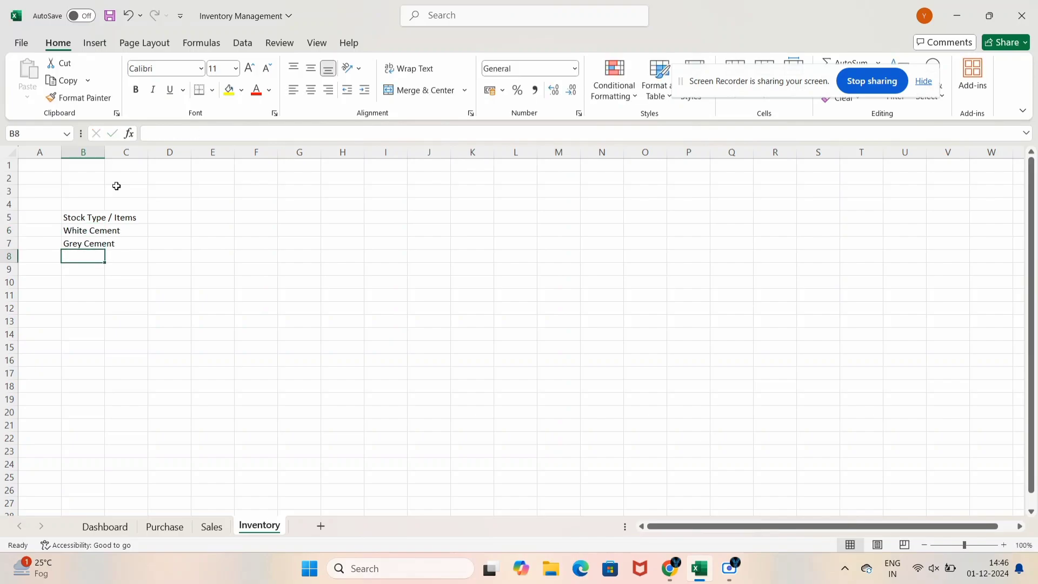
{"action": "type", "text": "Rodi"}
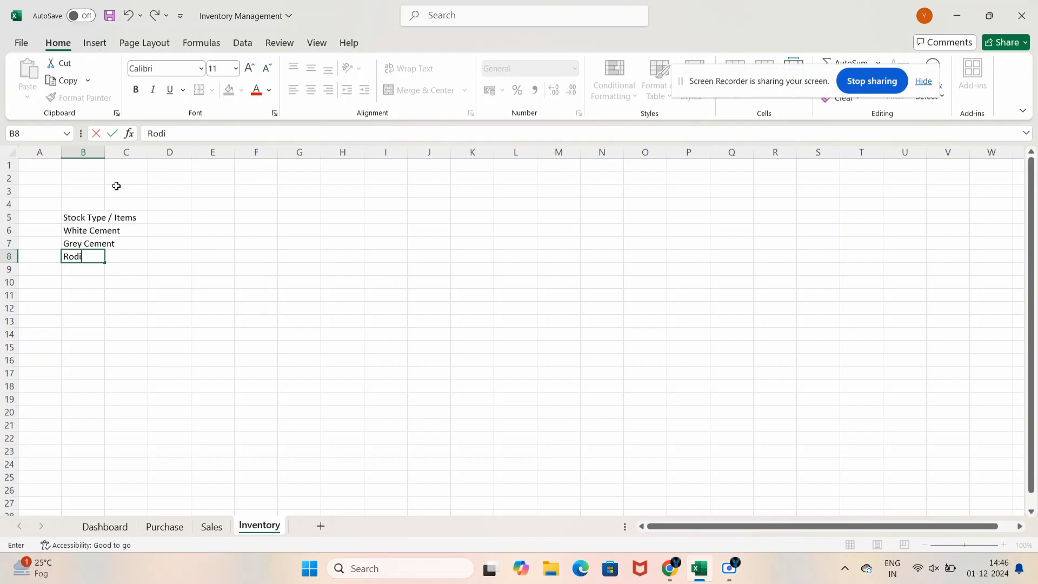
{"action": "key", "text": "Return"}
{"action": "type", "text": "Du"}
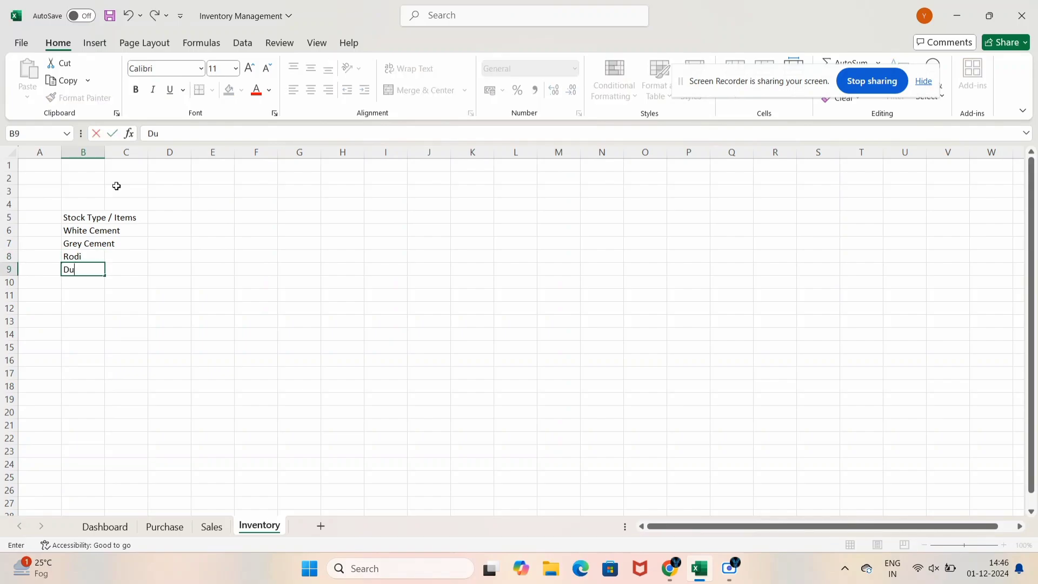
{"action": "key", "text": "Return"}
{"action": "key", "text": "Up"}
{"action": "key", "text": "Up"}
{"action": "key", "text": "Up"}
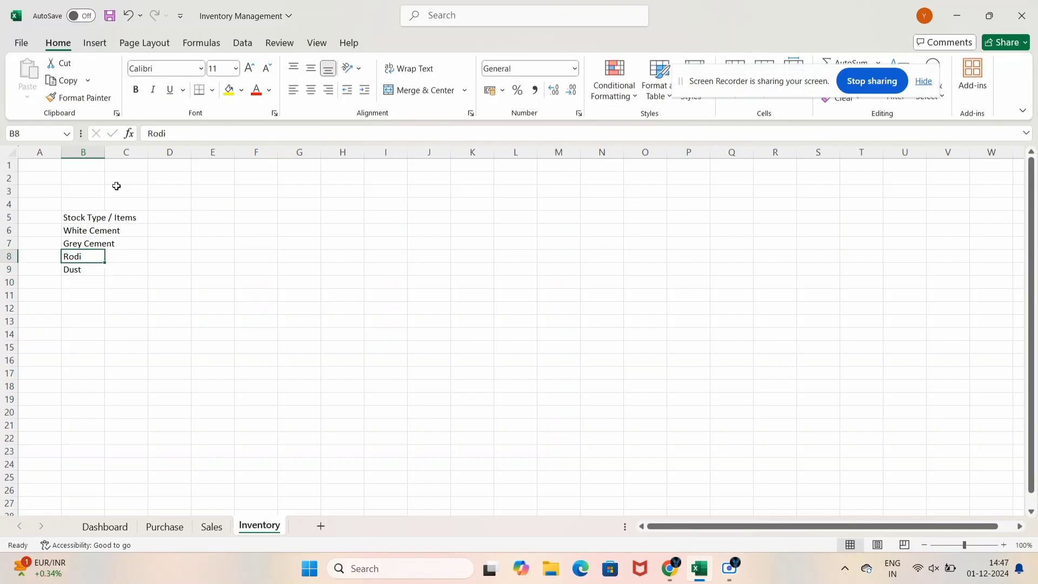
{"action": "key", "text": "Down"}
{"action": "key", "text": "Down"}
{"action": "key", "text": "Down"}
{"action": "key", "text": "Down"}
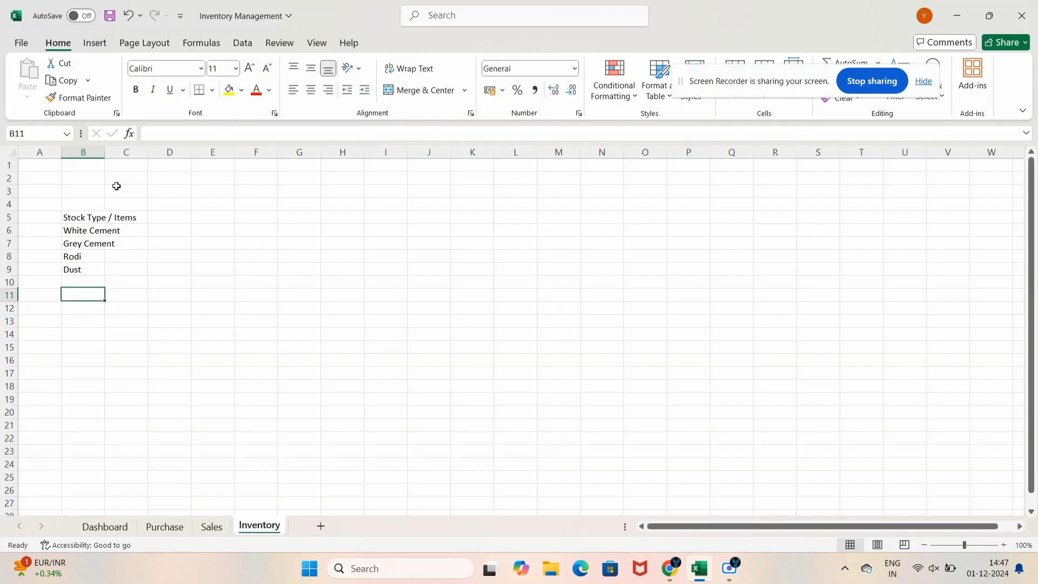
Autofit column B, make the B5 heading bold, and save the workbook
{"action": "double_click", "coordinate": [108, 159]}
{"action": "left_click", "coordinate": [92, 233]}
{"action": "left_click", "coordinate": [89, 216]}
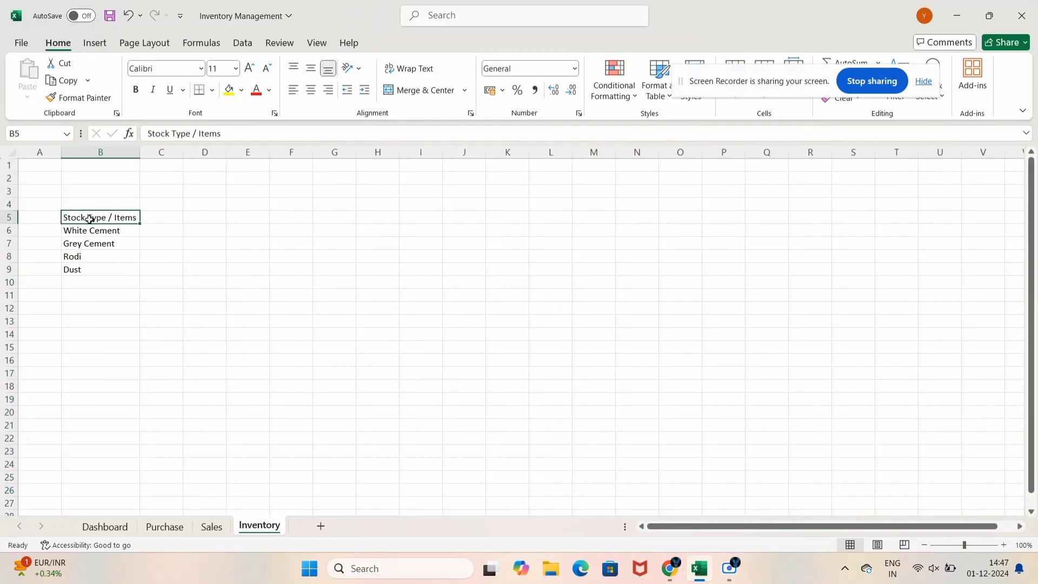
{"action": "key", "text": "ctrl+b"}
{"action": "left_click", "coordinate": [146, 269]}
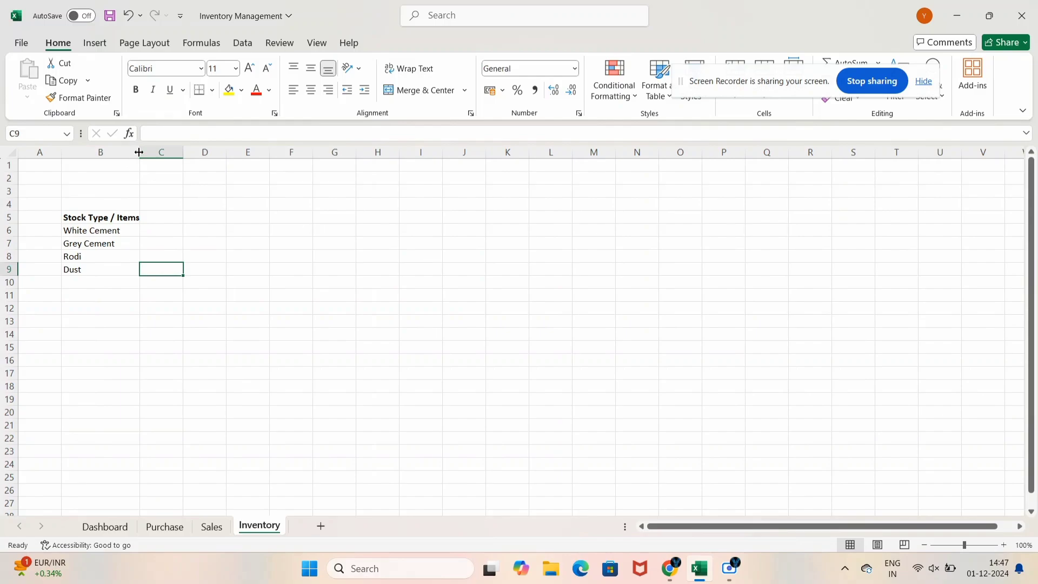
{"action": "left_click_drag", "start_coordinate": [140, 151], "coordinate": [143, 152]}
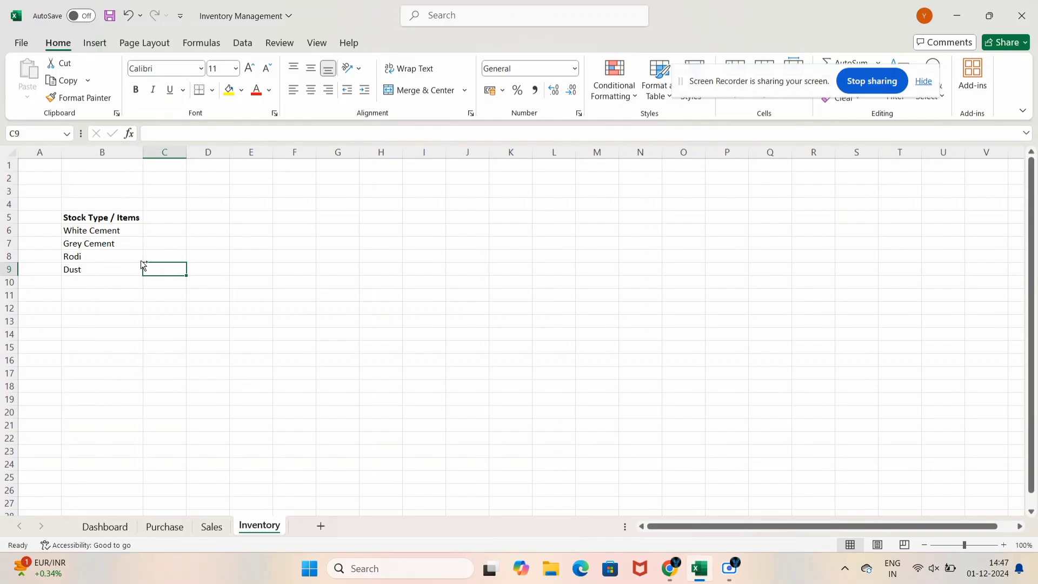
{"action": "key", "text": "ctrl+s"}
Merge and centre the Dashboard's row 1 cells and fill them red
{"action": "left_click", "coordinate": [123, 526]}
{"action": "key", "text": "shift+Right"}
{"action": "key", "text": "shift+Right"}
{"action": "key", "text": "shift+Right"}
{"action": "key", "text": "shift+Right"}
{"action": "key", "text": "shift+Right"}
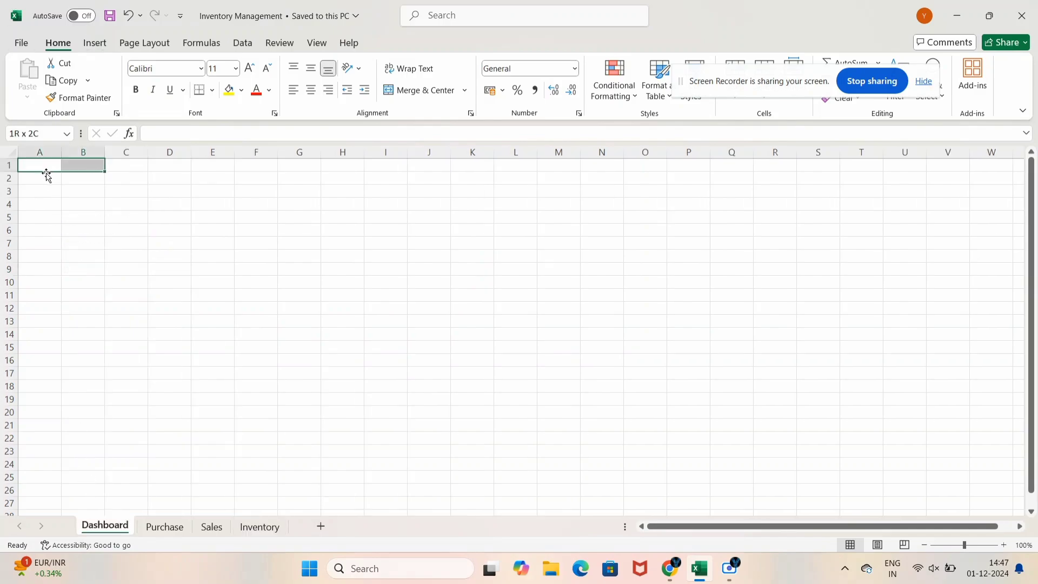
{"action": "key", "text": "shift+Right"}
{"action": "key", "text": "shift+Right"}
{"action": "key", "text": "shift+Right"}
{"action": "key", "text": "shift+Right"}
{"action": "key", "text": "shift+Right"}
{"action": "key", "text": "shift+Right"}
{"action": "key", "text": "shift+Right"}
{"action": "key", "text": "shift+Right"}
{"action": "key", "text": "shift+Right"}
{"action": "key", "text": "shift+Right"}
{"action": "key", "text": "shift+Right"}
{"action": "key", "text": "shift+Right"}
{"action": "key", "text": "shift+Right"}
{"action": "key", "text": "shift+Right"}
{"action": "key", "text": "shift+Right"}
{"action": "key", "text": "shift+Right"}
{"action": "key", "text": "shift+Right"}
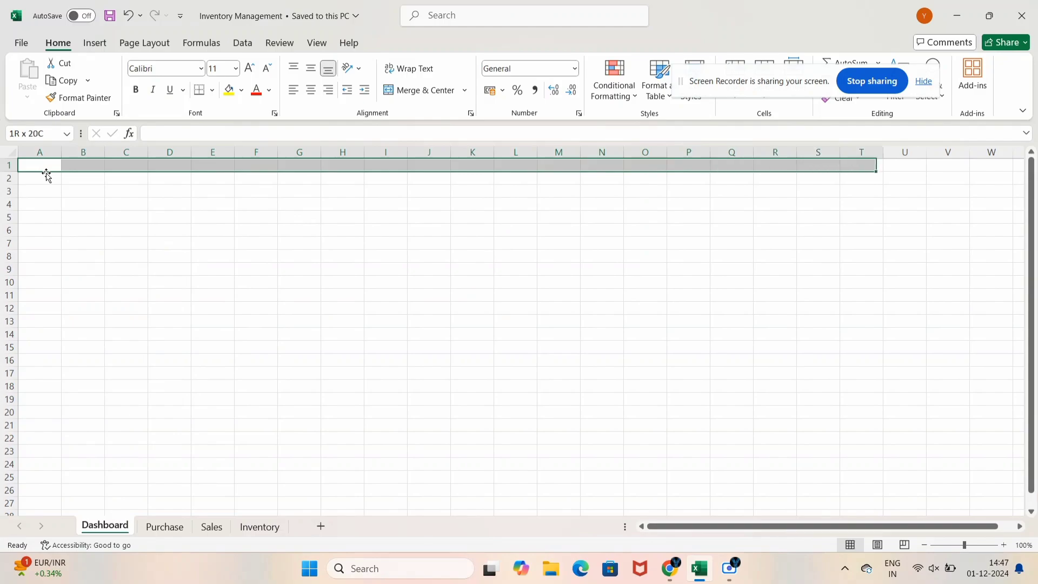
{"action": "key", "text": "shift+Right"}
{"action": "key", "text": "alt+h"}
{"action": "key", "text": "m"}
{"action": "key", "text": "c"}
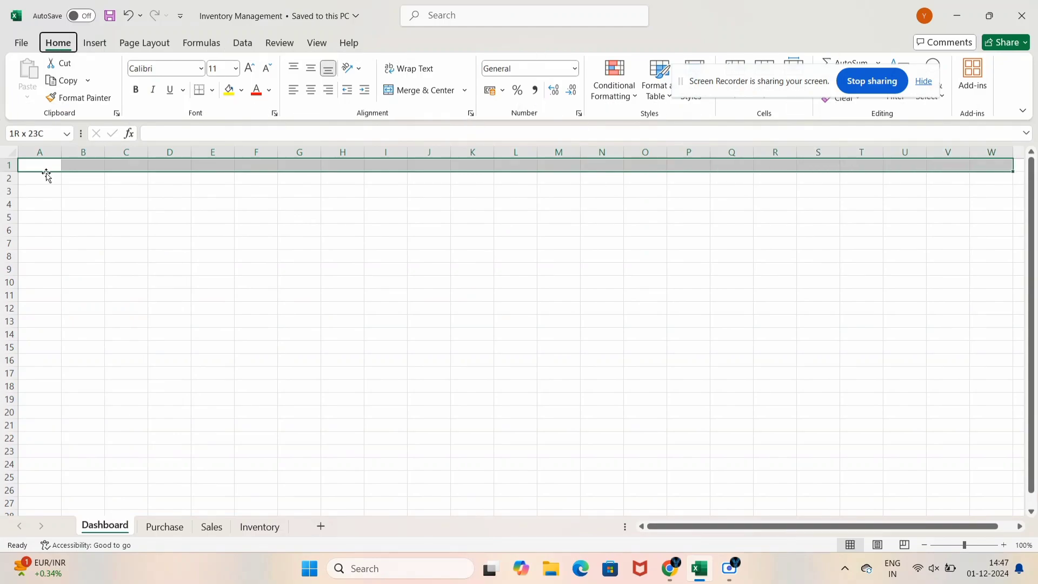
{"action": "left_click", "coordinate": [229, 90]}
{"action": "left_click", "coordinate": [242, 91]}
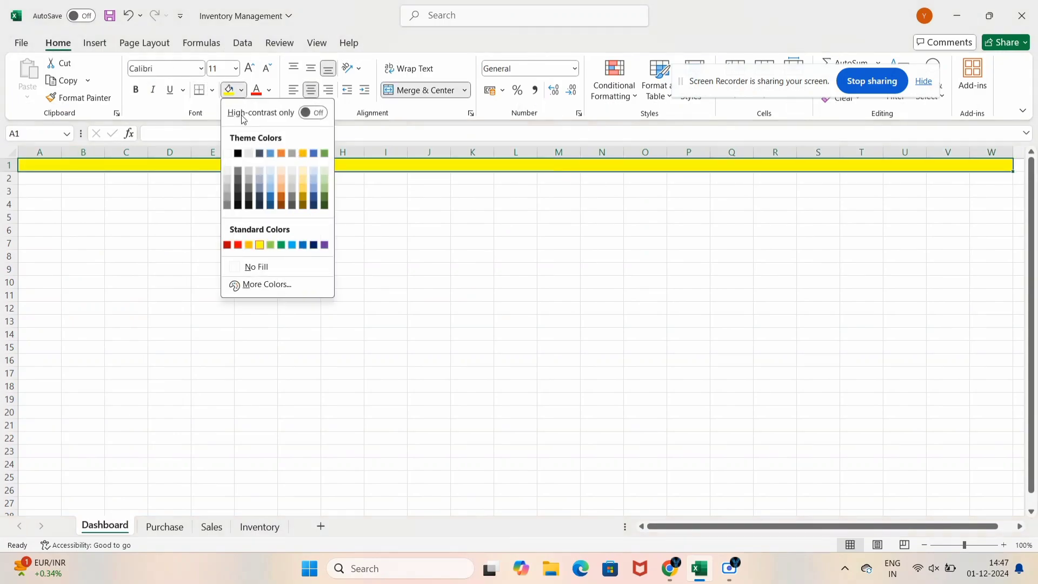
{"action": "left_click", "coordinate": [238, 247]}
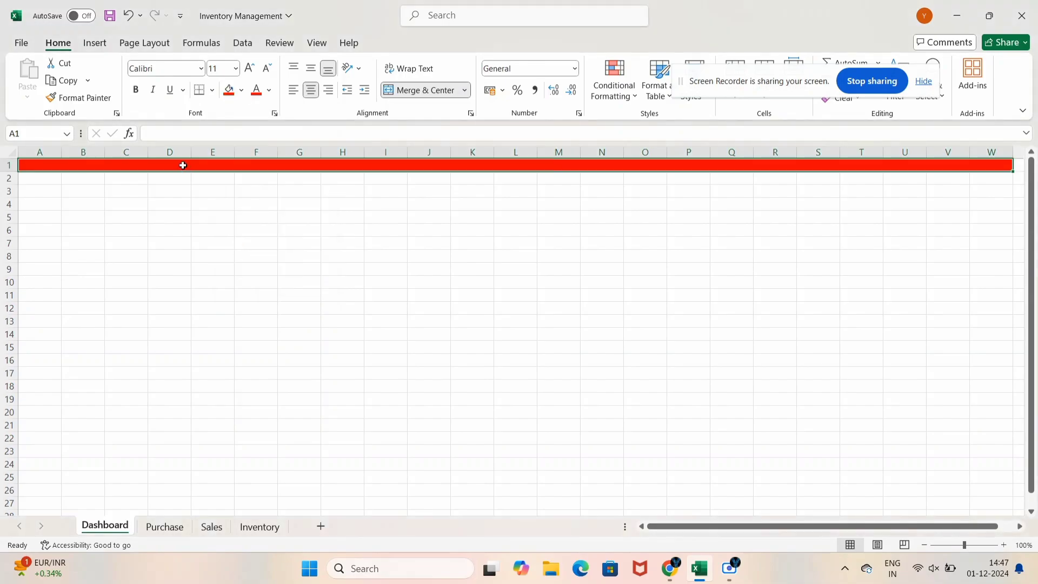
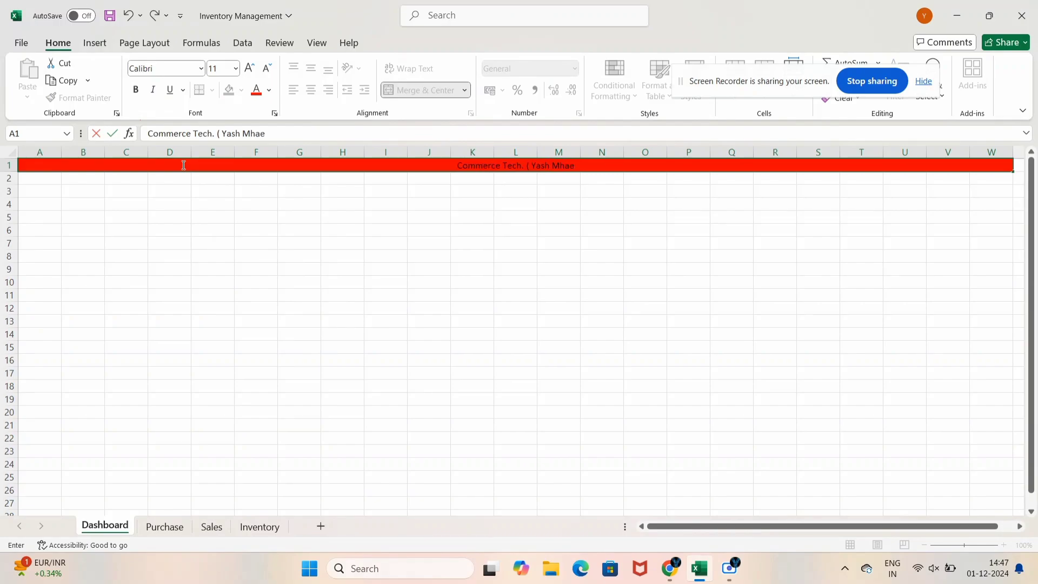
Type the channel name 'Commerce in Tech.' with the owner's name and contact e-mails into the banner
{"action": "key", "text": "BackSpace"}
{"action": "key", "text": "BackSpace"}
{"action": "key", "text": "BackSpace"}
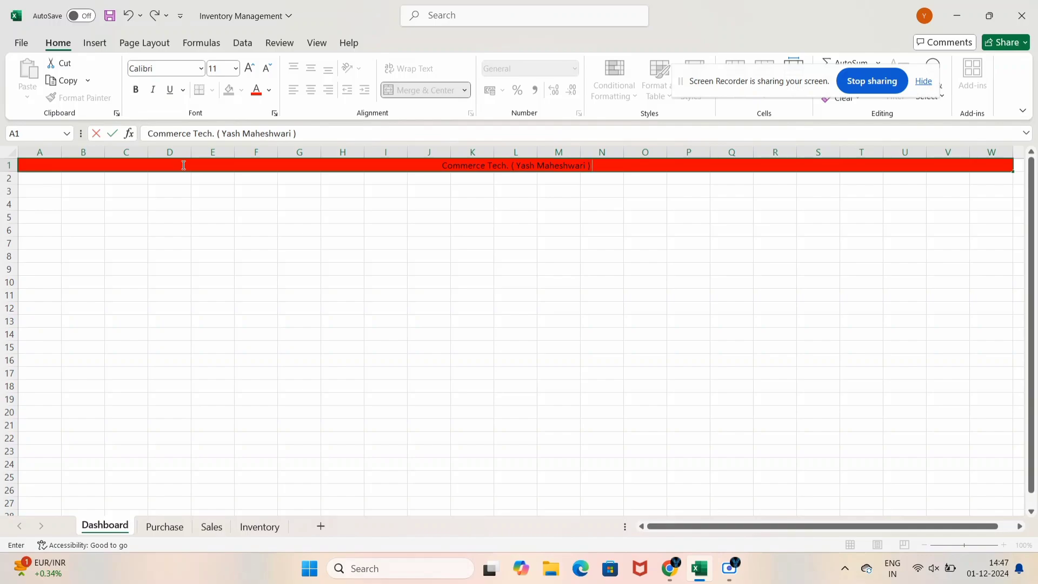
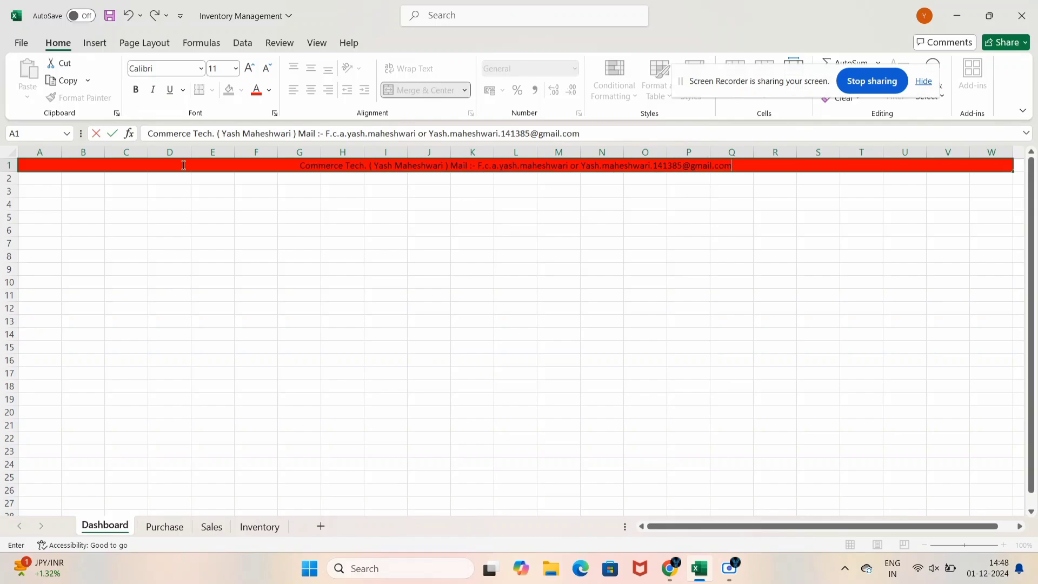
{"action": "key", "text": "Return"}
Make the banner text white and bold, and adjust its spacing
{"action": "left_click", "coordinate": [184, 165]}
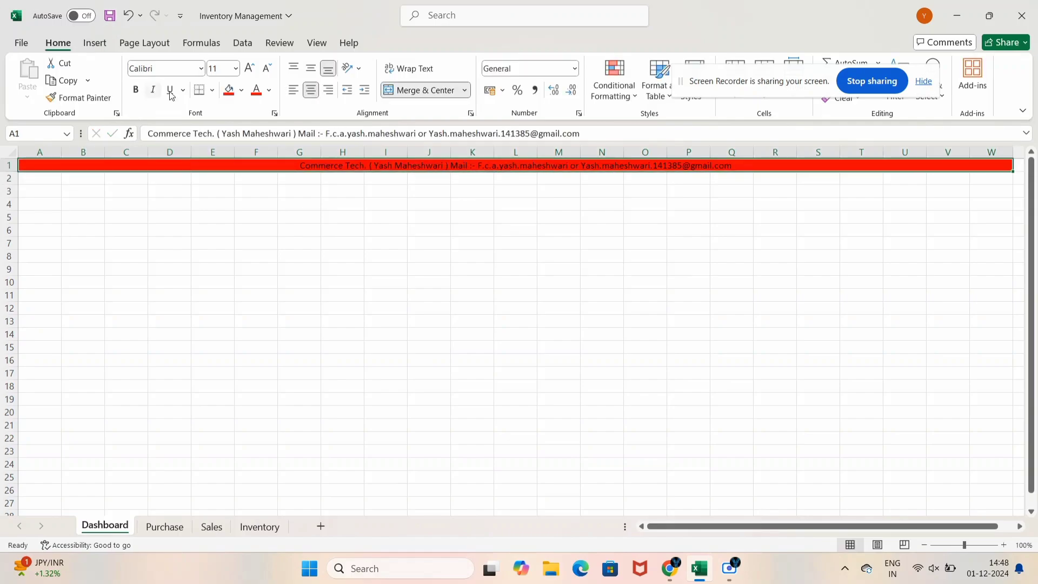
{"action": "left_click", "coordinate": [269, 90]}
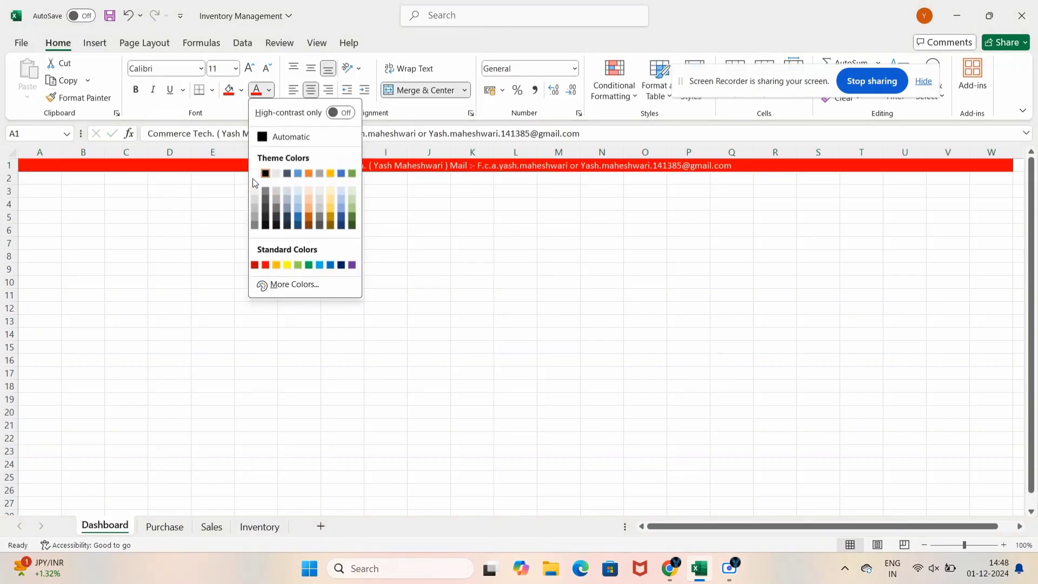
{"action": "left_click", "coordinate": [254, 174]}
{"action": "key", "text": "ctrl+b"}
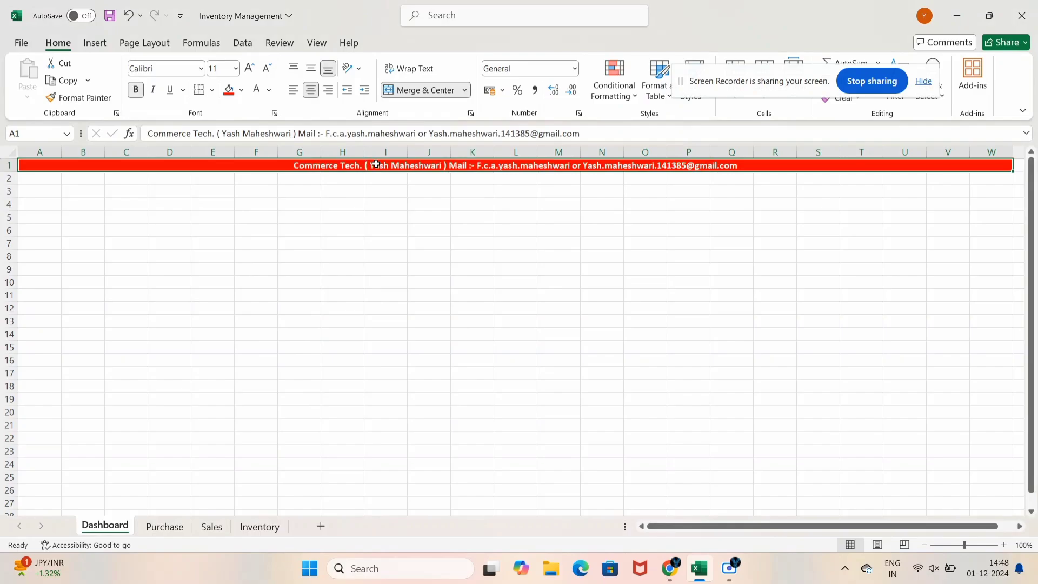
{"action": "left_click", "coordinate": [384, 206]}
{"action": "left_click", "coordinate": [375, 165]}
{"action": "left_click", "coordinate": [439, 160]}
{"action": "left_click", "coordinate": [455, 176]}
{"action": "double_click", "coordinate": [453, 168]}
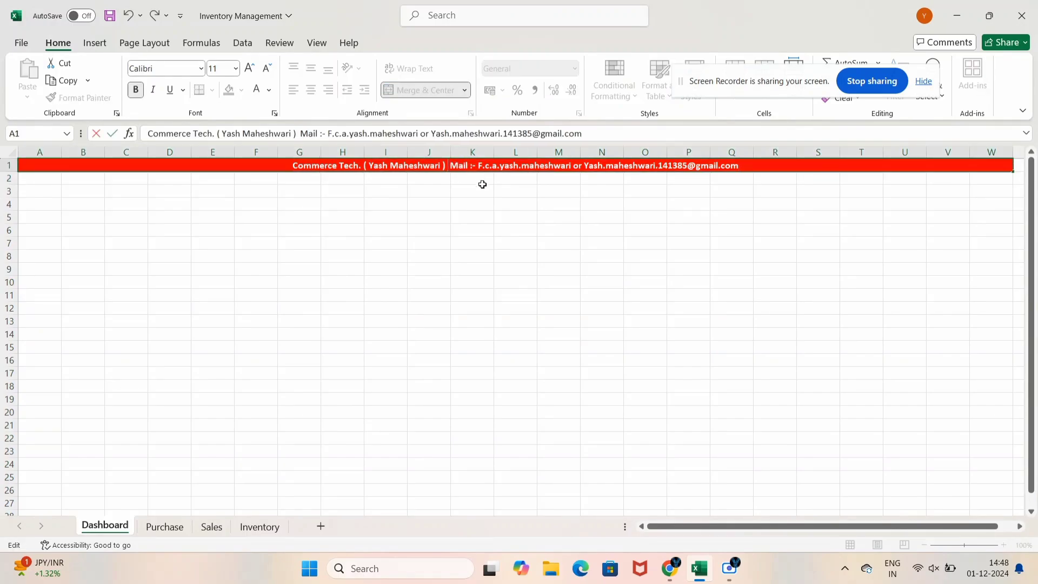
{"action": "left_click", "coordinate": [413, 215]}
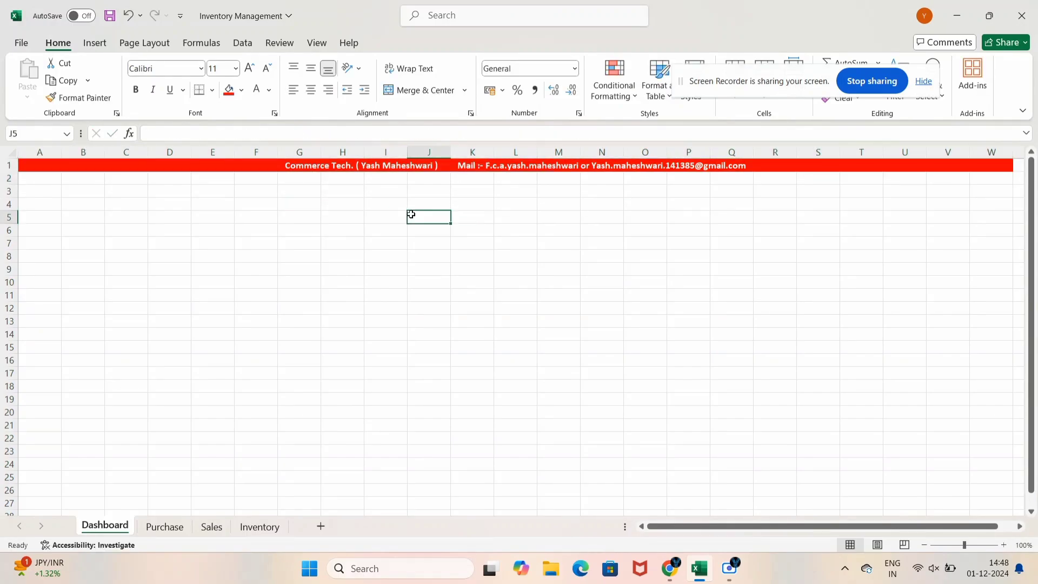
{"action": "left_click", "coordinate": [349, 164]}
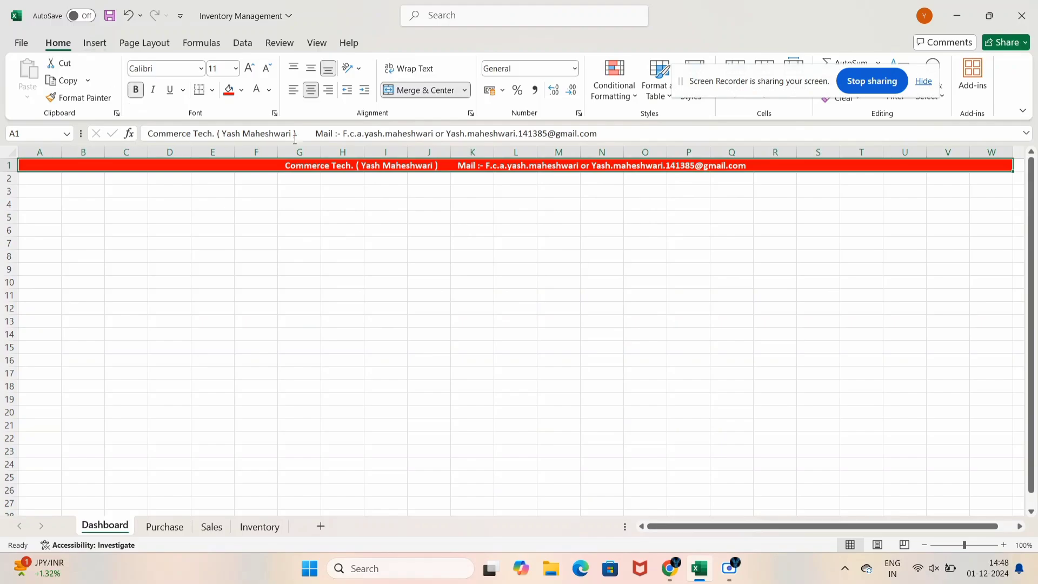
Copy the banner and paste it into row 1 of the Purchase, Sales and Inventory sheets
{"action": "key", "text": "ctrl+c"}
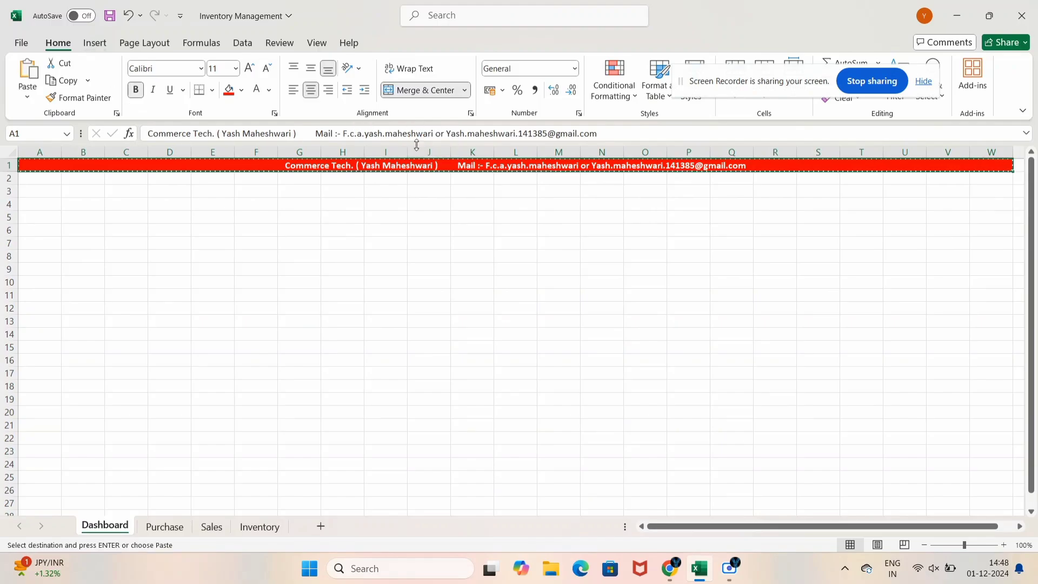
{"action": "left_click", "coordinate": [162, 527]}
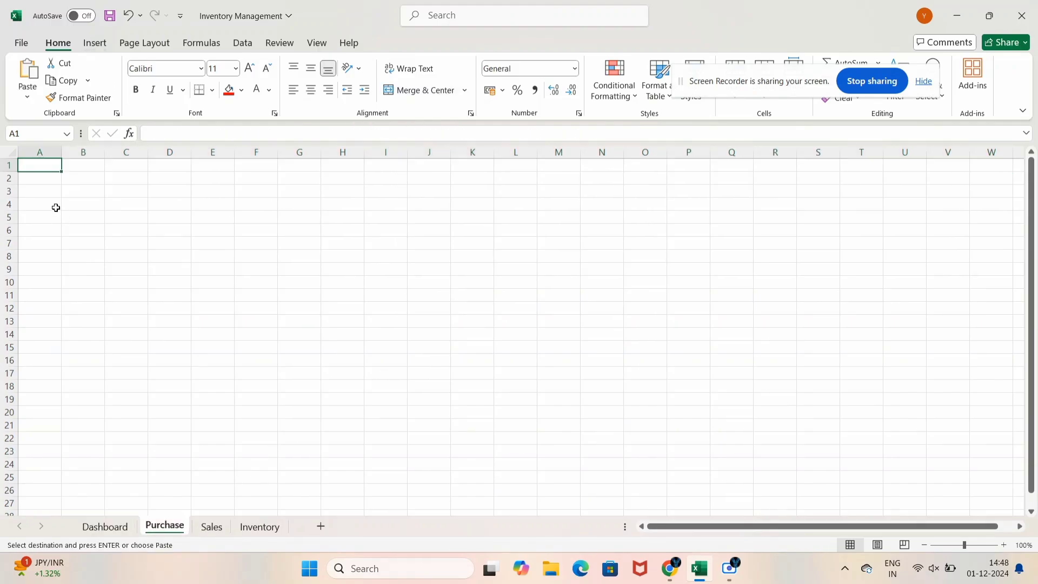
{"action": "key", "text": "ctrl+v"}
{"action": "left_click", "coordinate": [211, 527]}
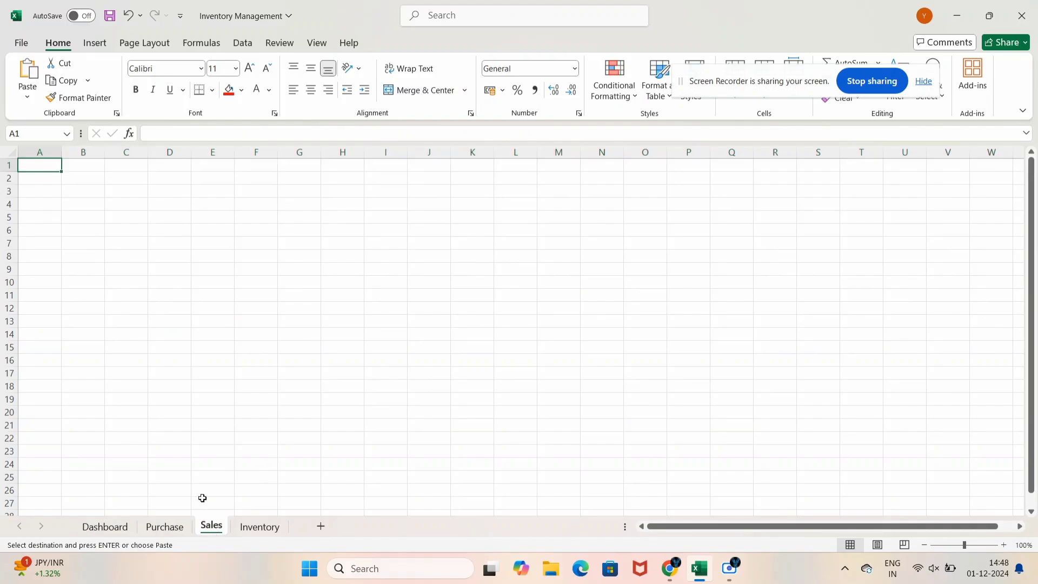
{"action": "key", "text": "ctrl+v"}
{"action": "left_click", "coordinate": [260, 526]}
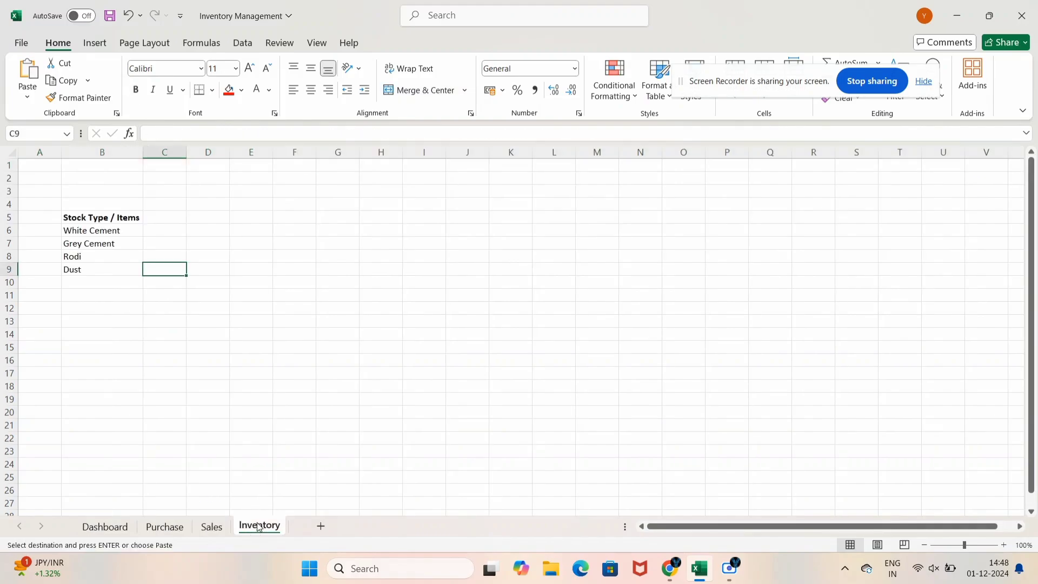
{"action": "left_click", "coordinate": [47, 167]}
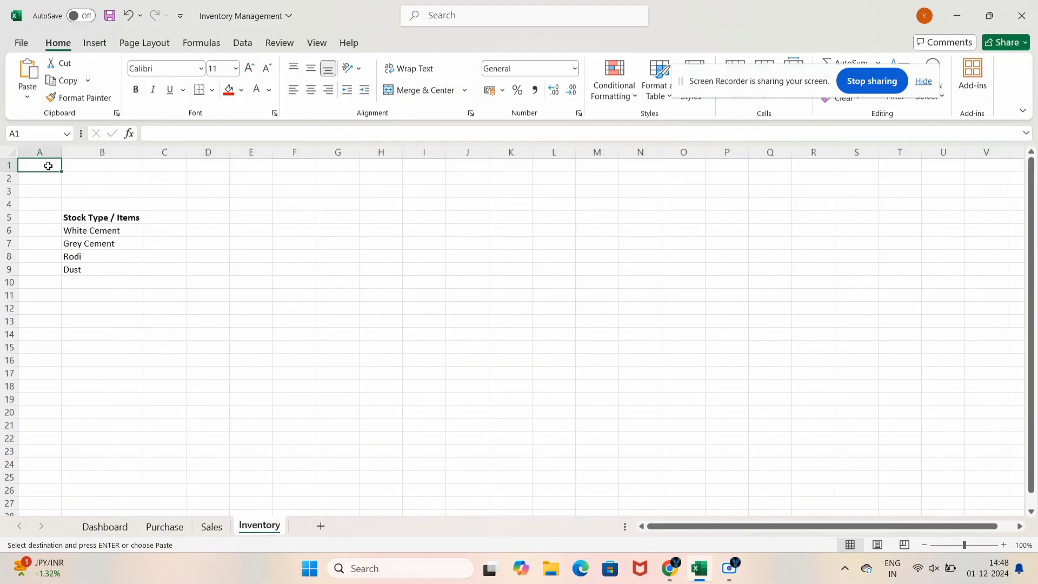
{"action": "key", "text": "ctrl+v"}
Clear copy mode and return to cell A5 on the Purchase sheet
{"action": "left_click", "coordinate": [105, 526]}
{"action": "left_click", "coordinate": [256, 399]}
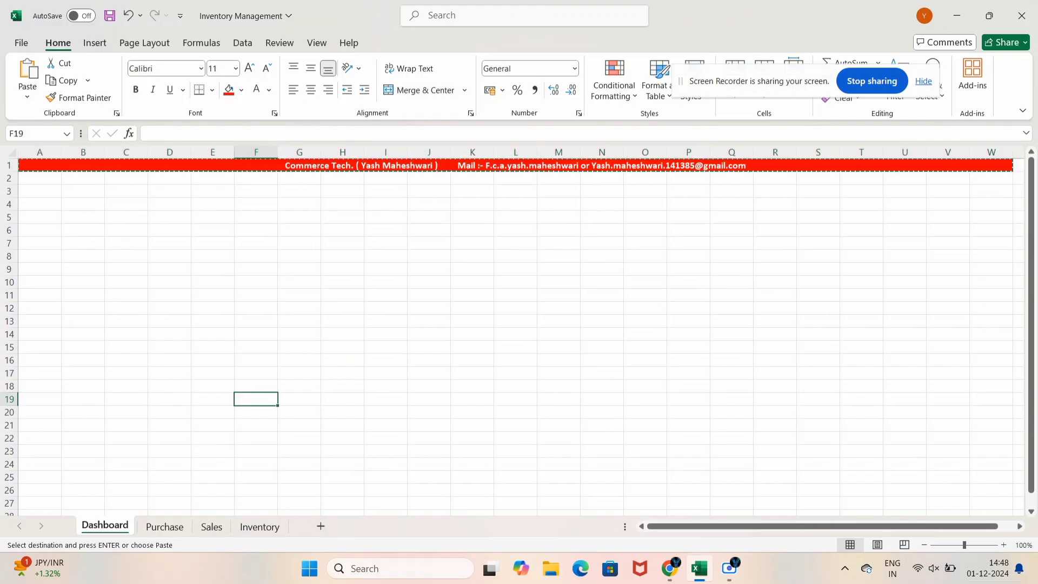
{"action": "key", "text": "Escape"}
{"action": "left_click", "coordinate": [379, 277]}
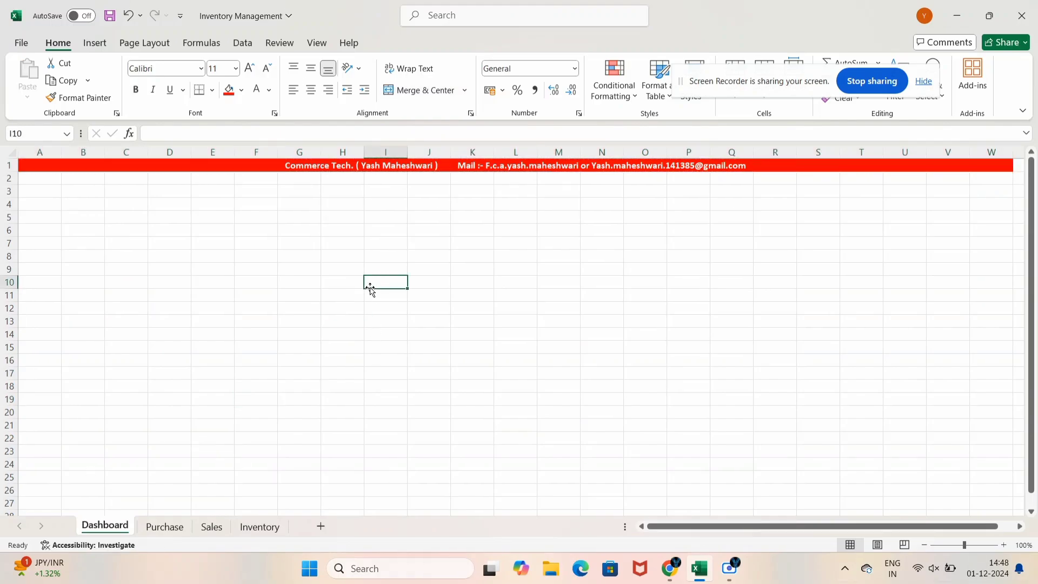
{"action": "left_click", "coordinate": [156, 527]}
{"action": "left_click", "coordinate": [128, 333]}
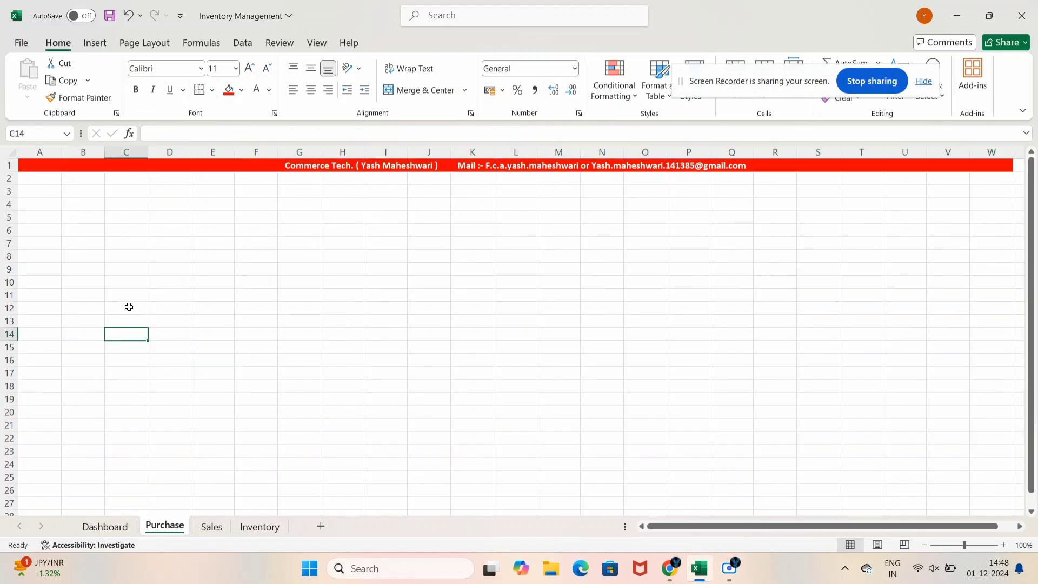
{"action": "left_click", "coordinate": [53, 213]}
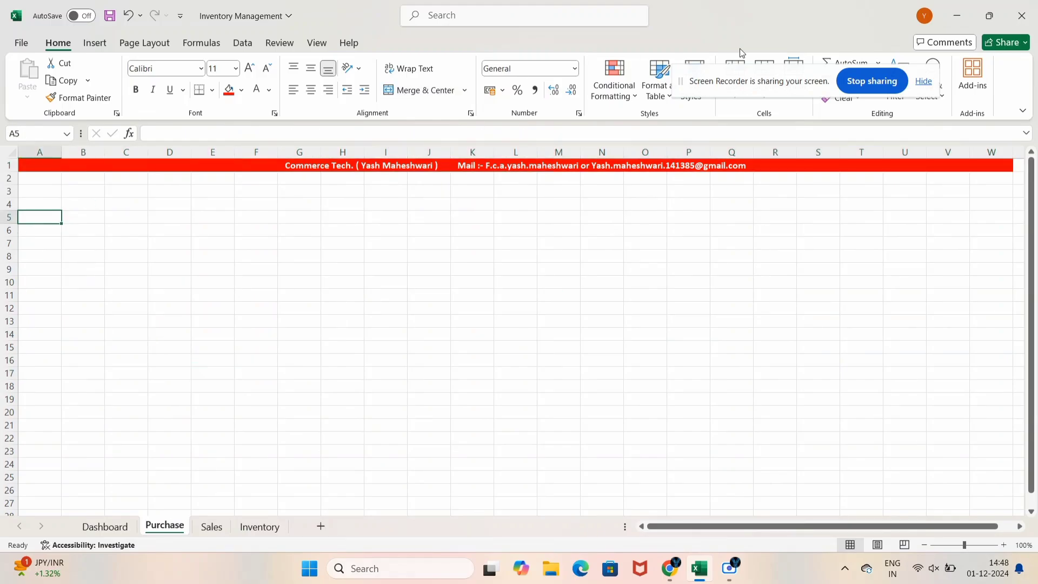
Format Purchase range A6:S14 as a medium blue table with headers Column1–Column19
{"action": "key", "text": "Down"}
{"action": "key", "text": "shift+Right"}
{"action": "key", "text": "shift+Right"}
{"action": "key", "text": "shift+Right"}
{"action": "key", "text": "shift+Right"}
{"action": "key", "text": "shift+Right"}
{"action": "key", "text": "shift+Right"}
{"action": "key", "text": "shift+Right"}
{"action": "key", "text": "shift+Right"}
{"action": "key", "text": "shift+Right"}
{"action": "key", "text": "shift+Right"}
{"action": "key", "text": "shift+Right"}
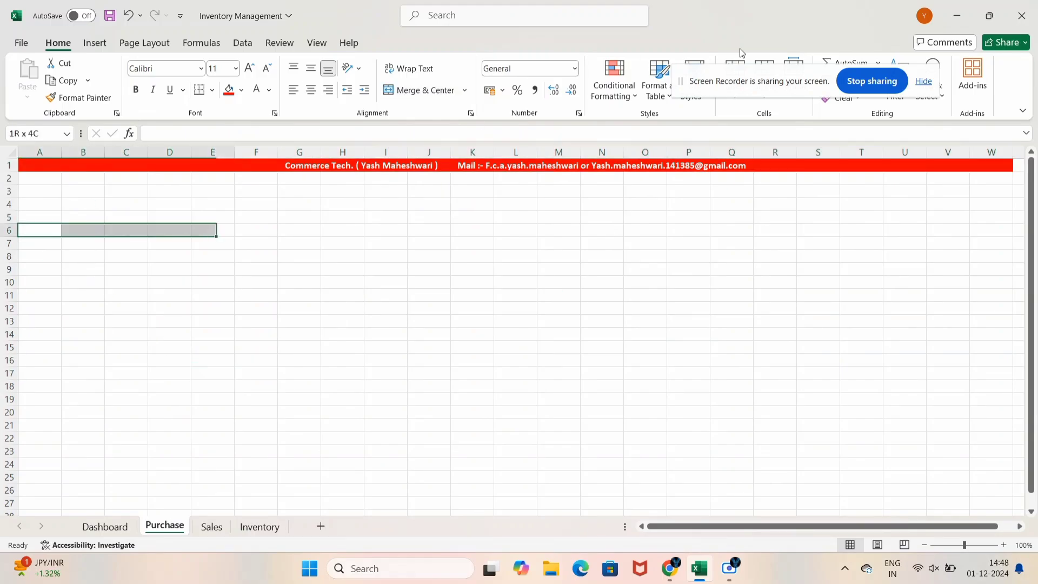
{"action": "key", "text": "shift+Right"}
{"action": "key", "text": "shift+Right"}
{"action": "key", "text": "shift+Right"}
{"action": "key", "text": "shift+Right"}
{"action": "key", "text": "shift+Right"}
{"action": "key", "text": "shift+Right"}
{"action": "key", "text": "shift+Right"}
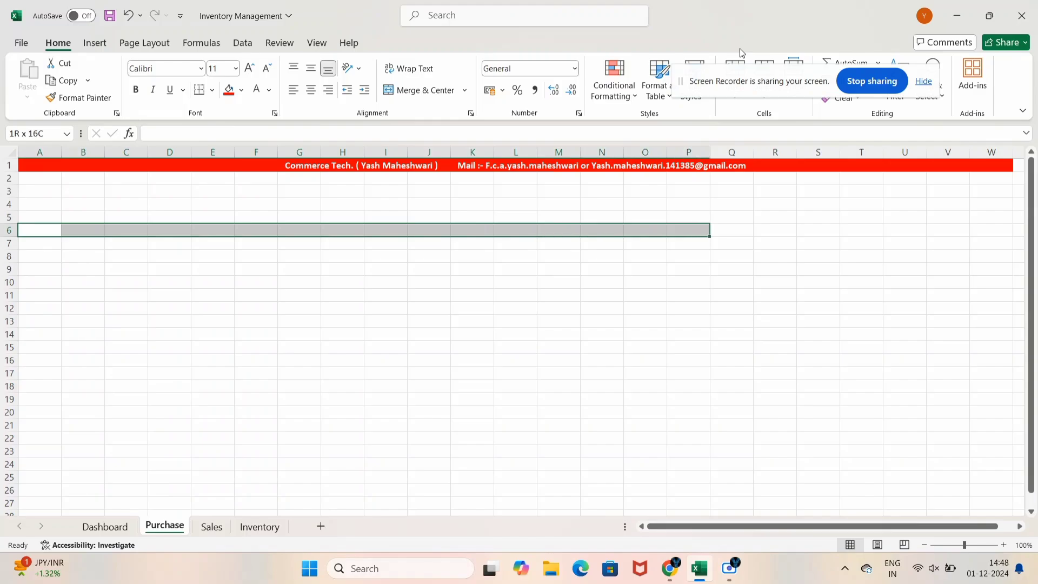
{"action": "key", "text": "shift+Down"}
{"action": "key", "text": "shift+Down"}
{"action": "key", "text": "shift+Down"}
{"action": "key", "text": "shift+Down"}
{"action": "key", "text": "shift+Down"}
{"action": "key", "text": "shift+Down"}
{"action": "key", "text": "shift+Down"}
{"action": "key", "text": "shift+Down"}
{"action": "key", "text": "shift+Down"}
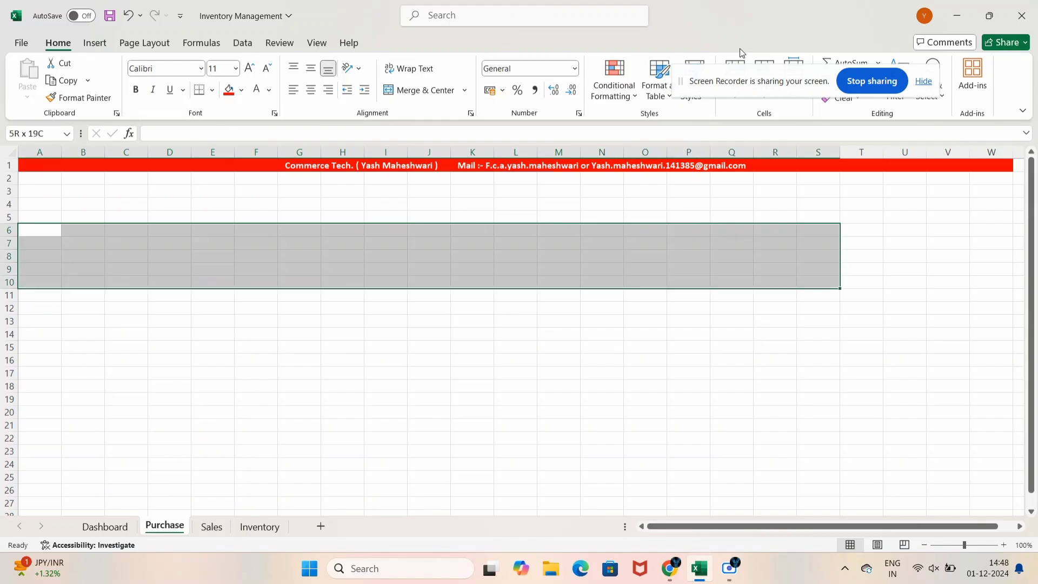
{"action": "key", "text": "shift+Up"}
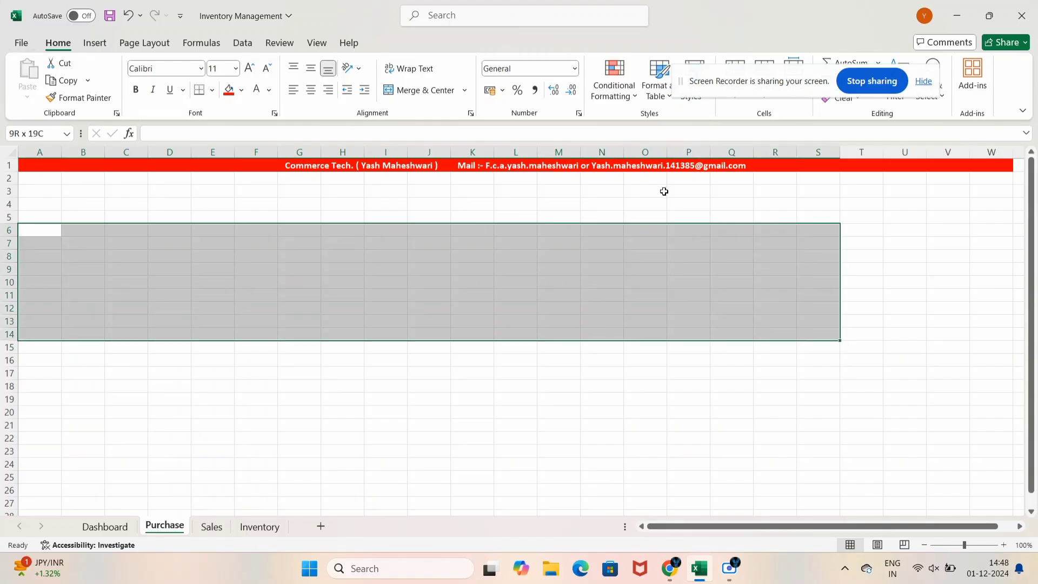
{"action": "left_click_drag", "start_coordinate": [694, 87], "coordinate": [720, 375]}
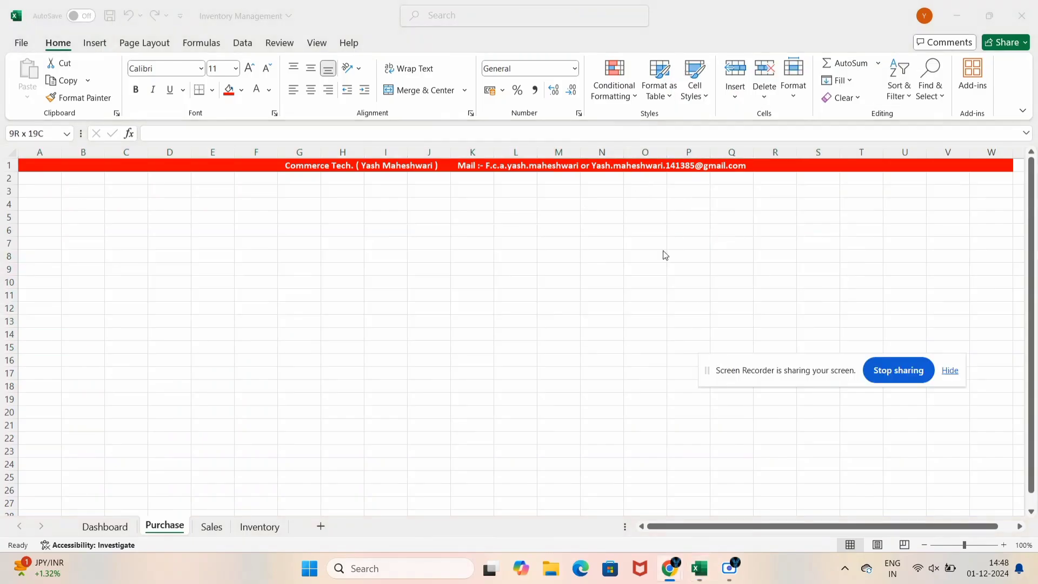
{"action": "left_click", "coordinate": [32, 243]}
{"action": "left_click", "coordinate": [659, 87]}
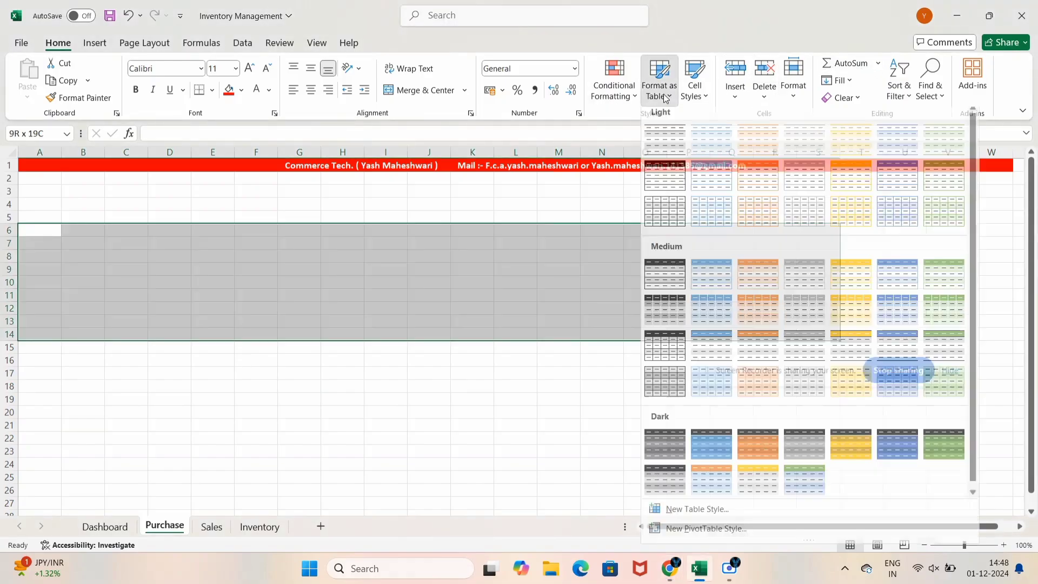
{"action": "left_click", "coordinate": [908, 290]}
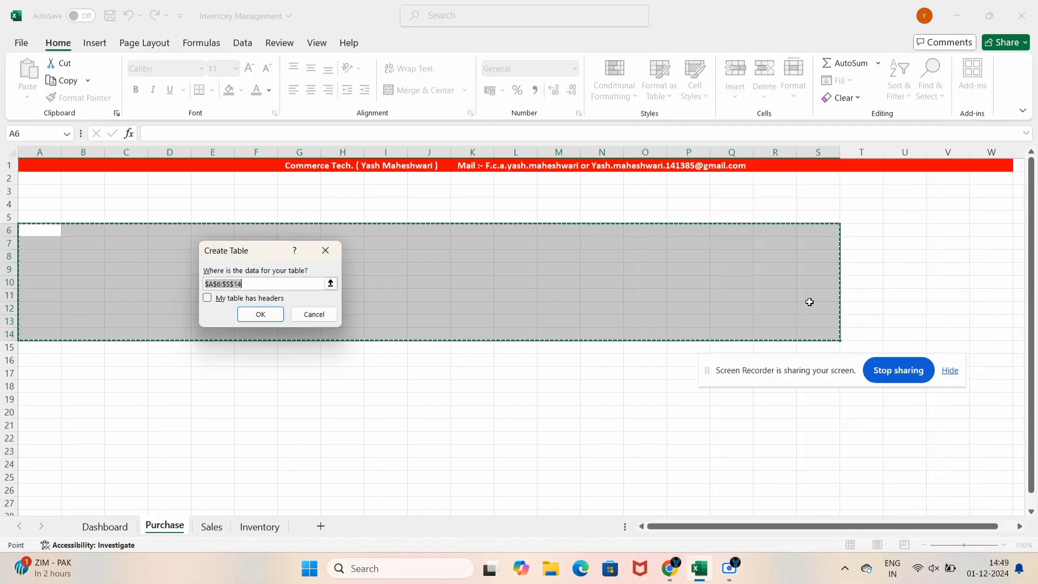
{"action": "left_click", "coordinate": [277, 322]}
{"action": "left_click", "coordinate": [236, 282]}
Give every cell of the new table area black borders
{"action": "left_click_drag", "start_coordinate": [43, 230], "coordinate": [764, 349]}
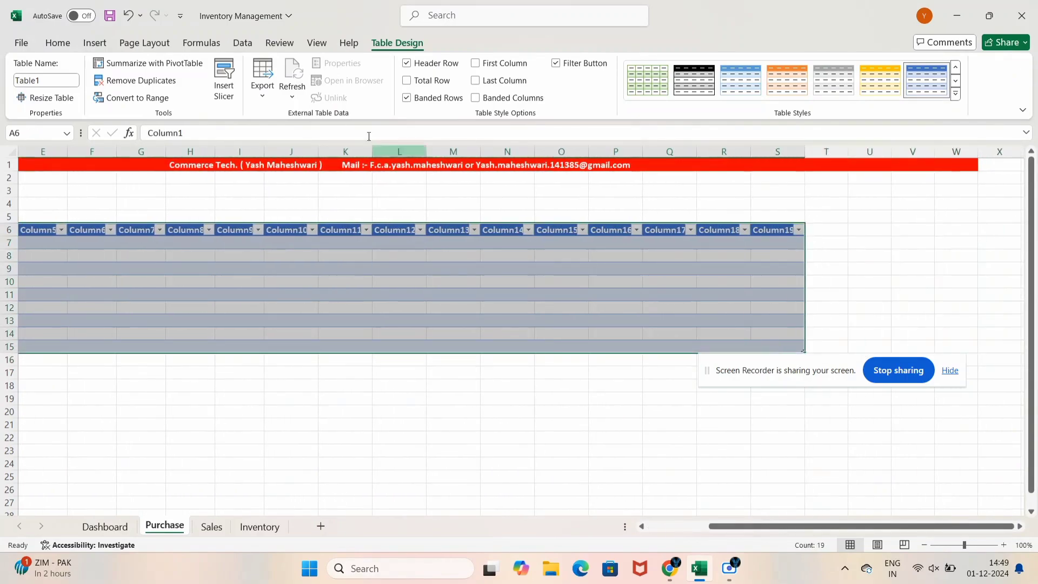
{"action": "left_click", "coordinate": [54, 44]}
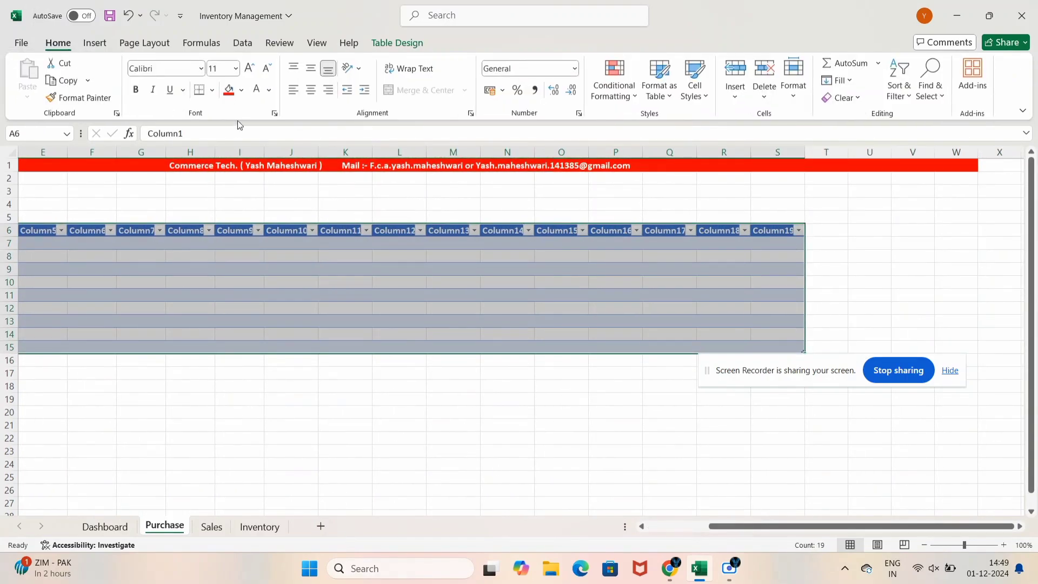
{"action": "left_click", "coordinate": [212, 90]}
{"action": "left_click", "coordinate": [238, 228]}
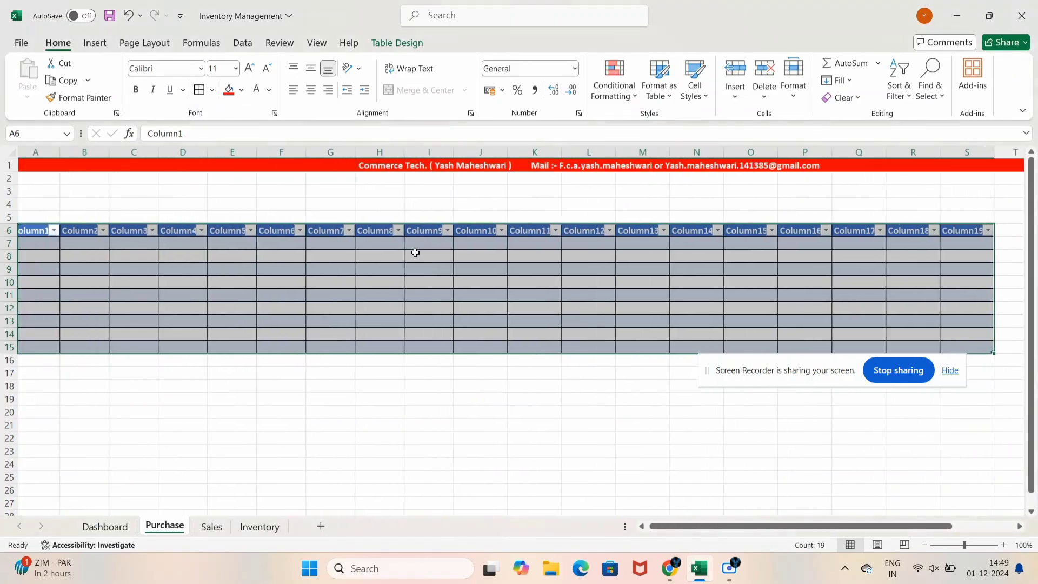
{"action": "left_click", "coordinate": [415, 253]}
Rename headers A6 onward to S. No., Date, Invoice No, Party Name, GST No., State Code, Items
{"action": "left_click", "coordinate": [109, 277]}
{"action": "left_click", "coordinate": [39, 230]}
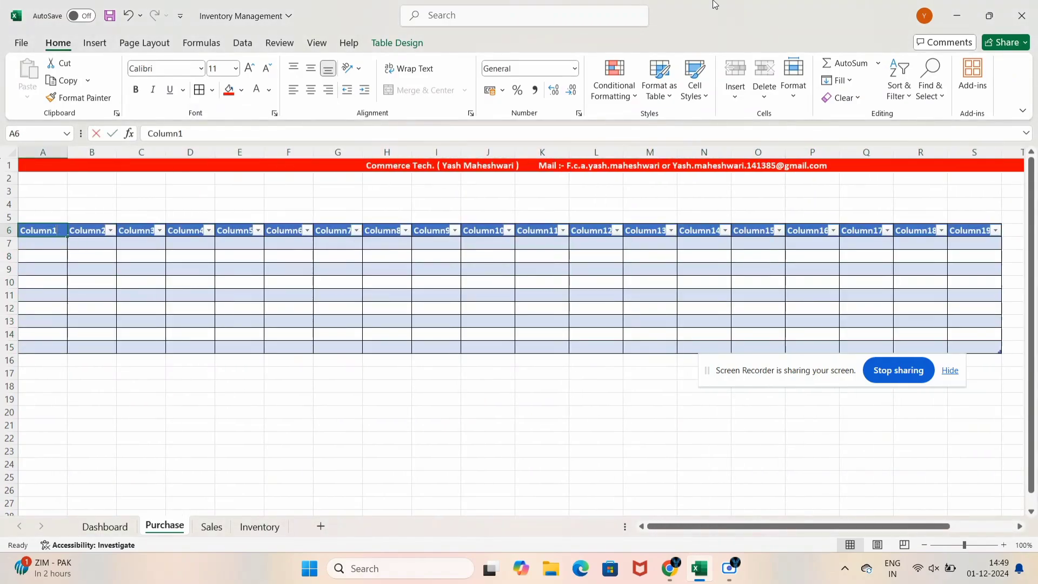
{"action": "type", "text": "S. No."}
{"action": "key", "text": "Tab"}
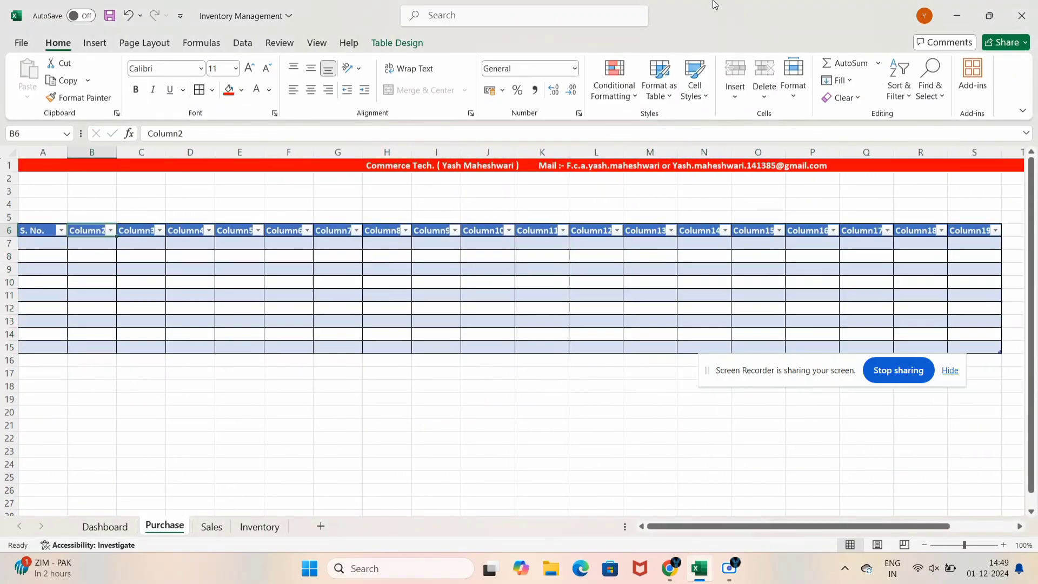
{"action": "type", "text": "Date"}
{"action": "key", "text": "Tab"}
{"action": "type", "text": "In"}
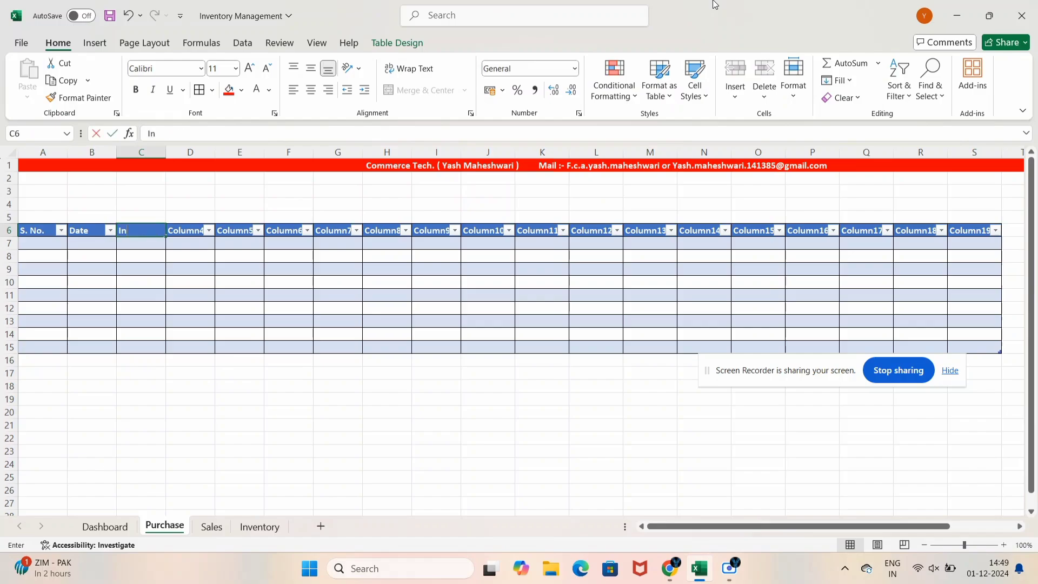
{"action": "type", "text": "voice No"}
{"action": "key", "text": "Tab"}
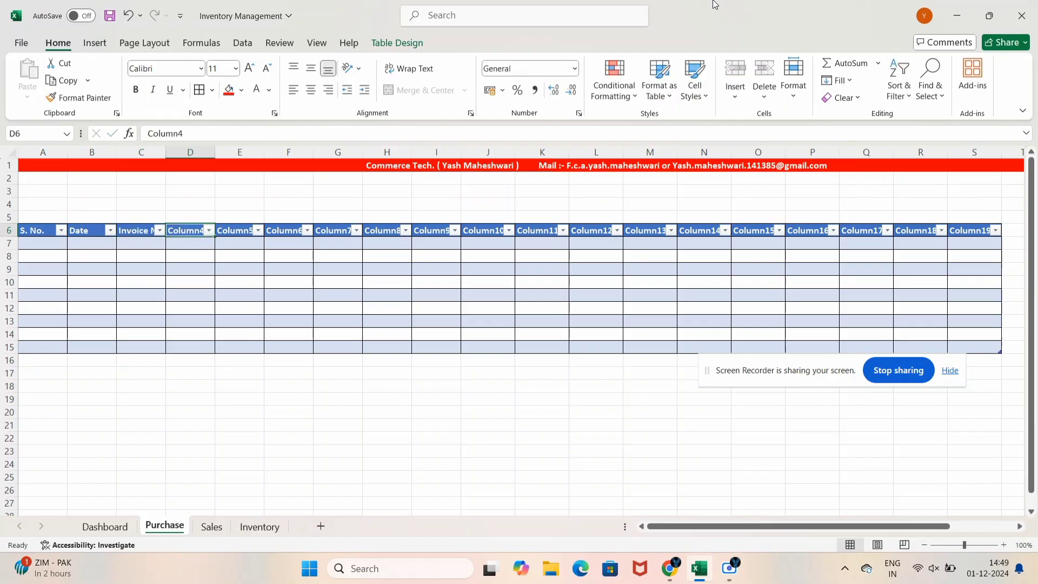
{"action": "type", "text": "Party Name"}
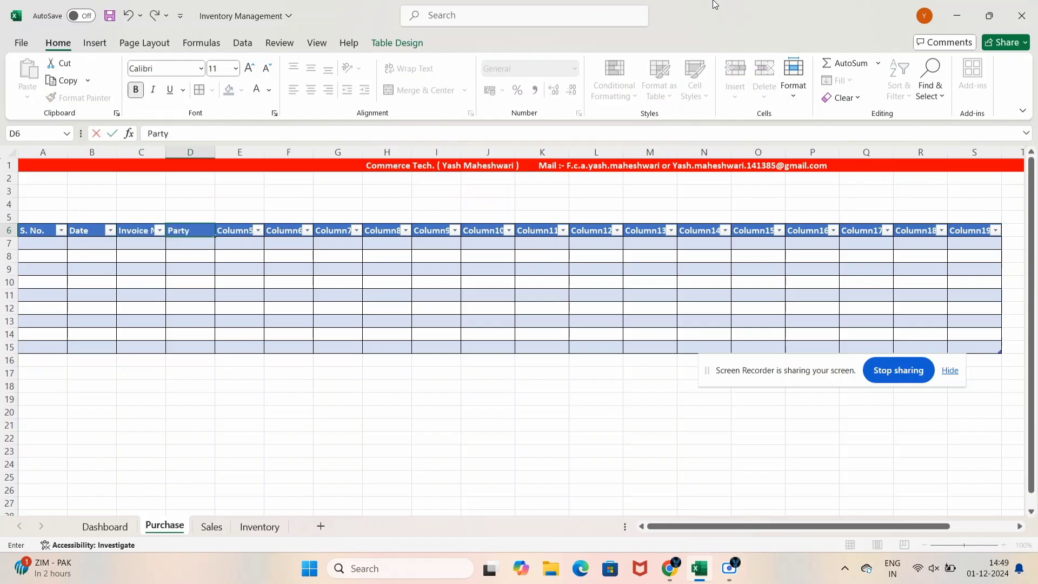
{"action": "key", "text": "Tab"}
{"action": "type", "text": "GS"}
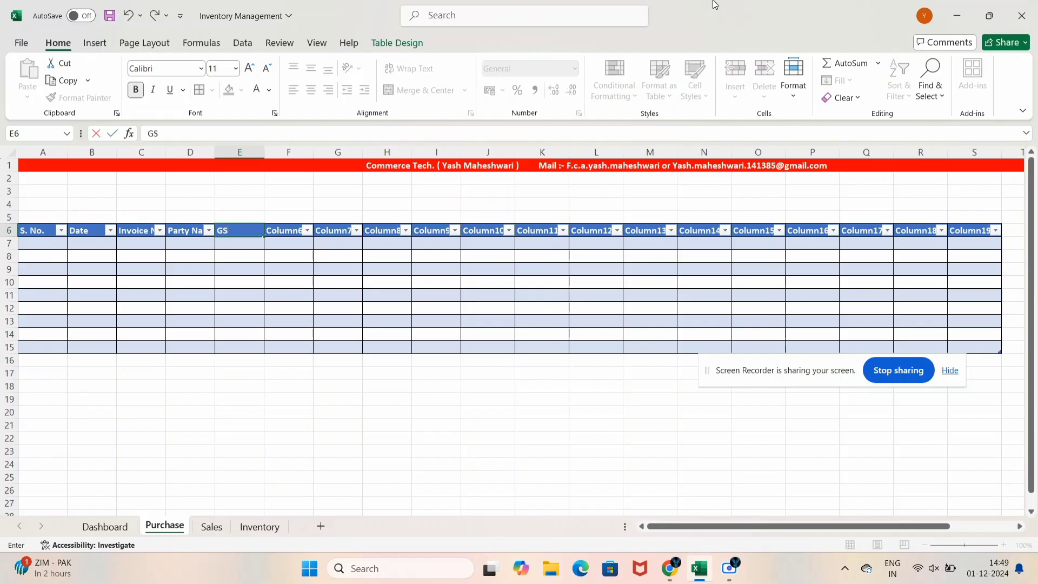
{"action": "type", "text": "T No."}
{"action": "key", "text": "Tab"}
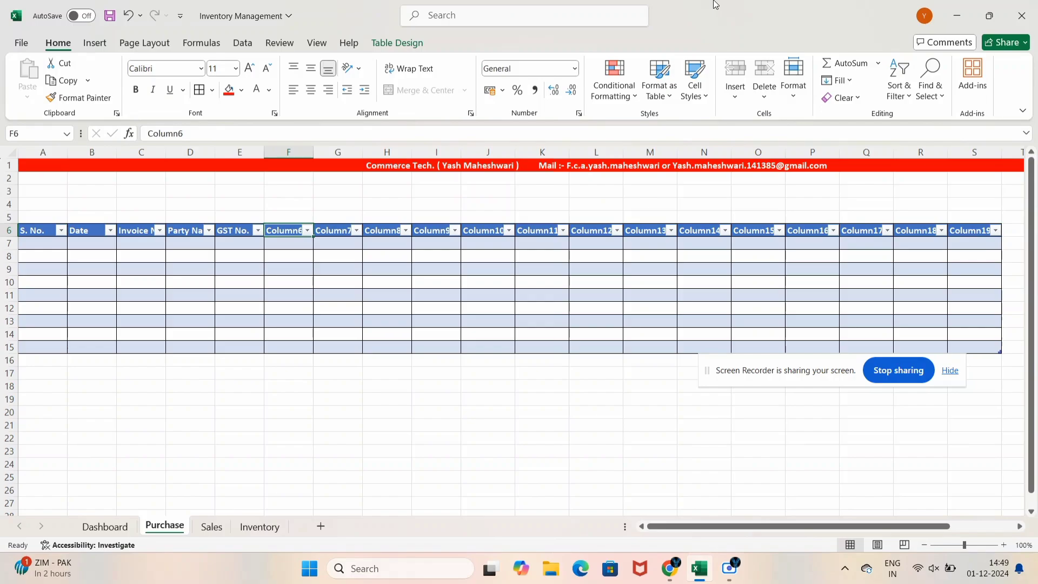
{"action": "type", "text": "Stat"}
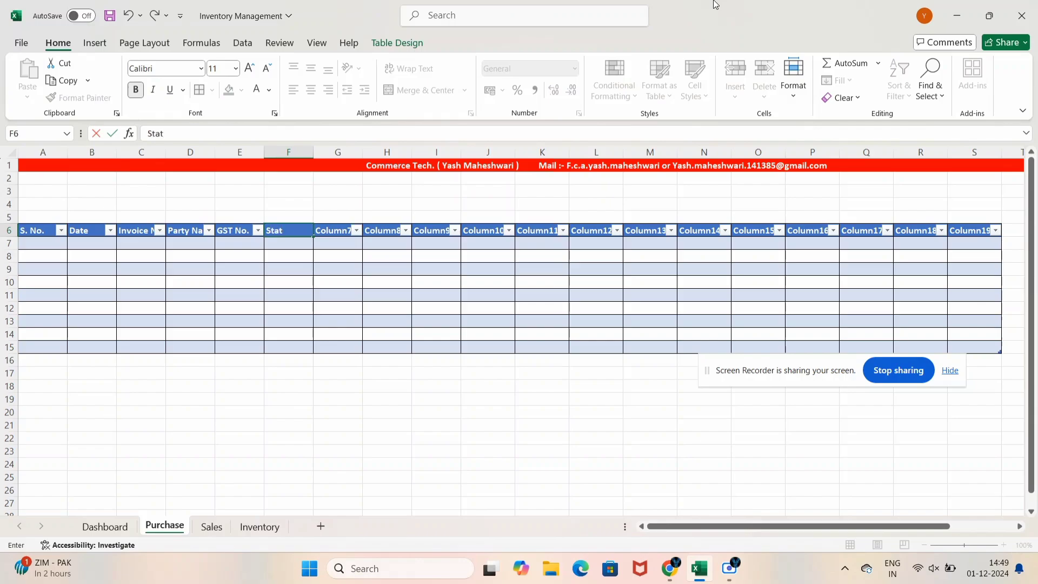
{"action": "type", "text": "e Code"}
{"action": "key", "text": "Tab"}
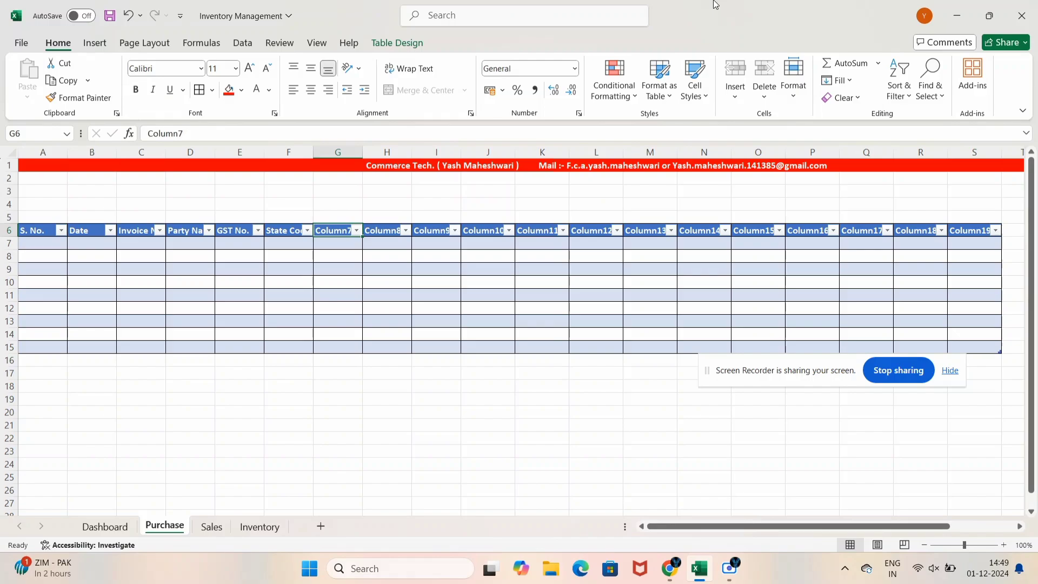
{"action": "type", "text": "HSn"}
{"action": "key", "text": "BackSpace"}
{"action": "key", "text": "BackSpace"}
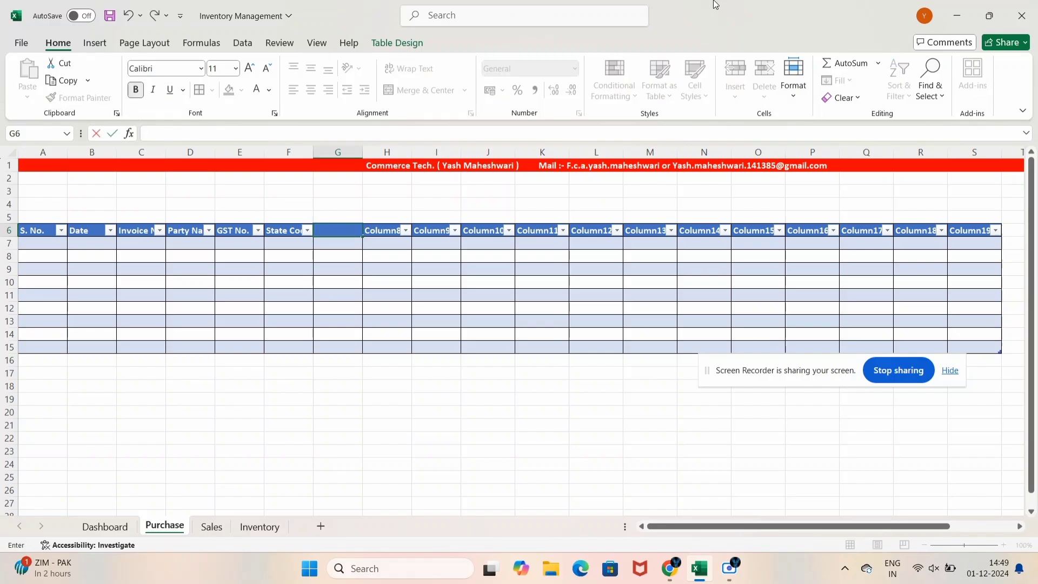
{"action": "type", "text": "Items"}
{"action": "key", "text": "Tab"}
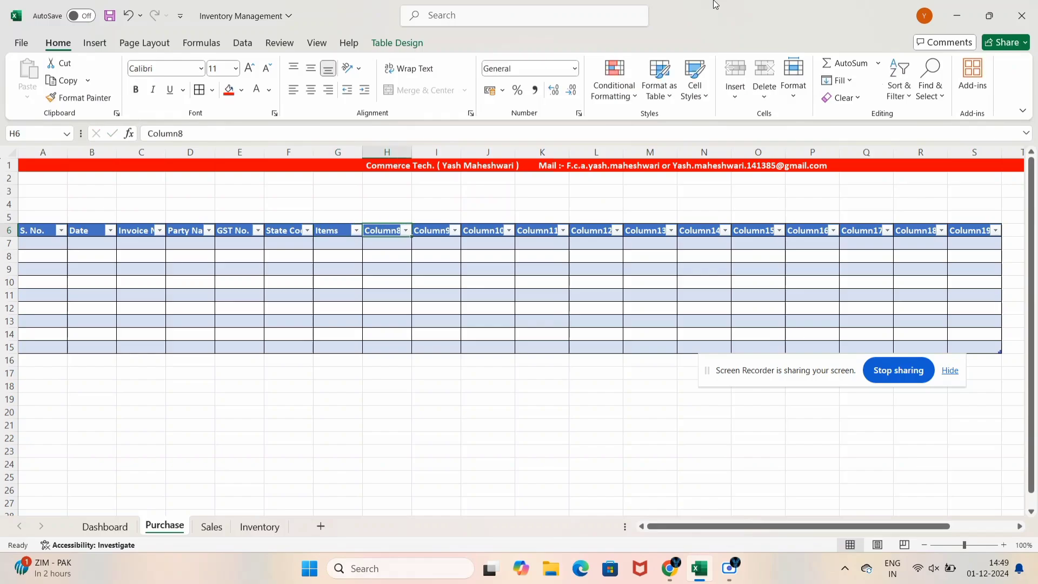
Continue headers with HSN Code, Qty, Unit, Rate, Taxable, Tax Rate, CGST, SGST and IGST
{"action": "type", "text": "HSN COde"}
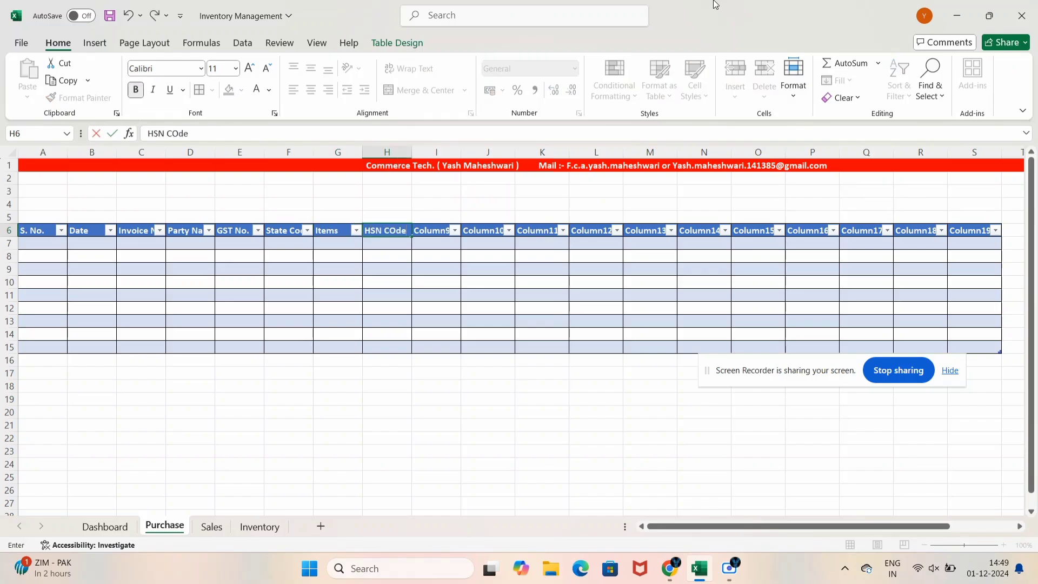
{"action": "key", "text": "BackSpace"}
{"action": "key", "text": "BackSpace"}
{"action": "type", "text": "ode"}
{"action": "key", "text": "Tab"}
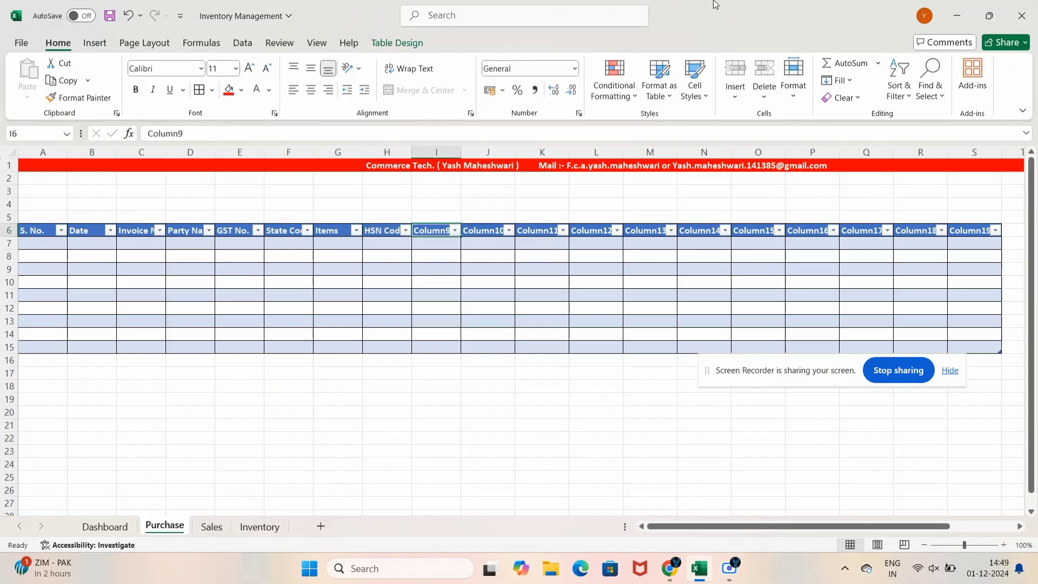
{"action": "type", "text": "QT"}
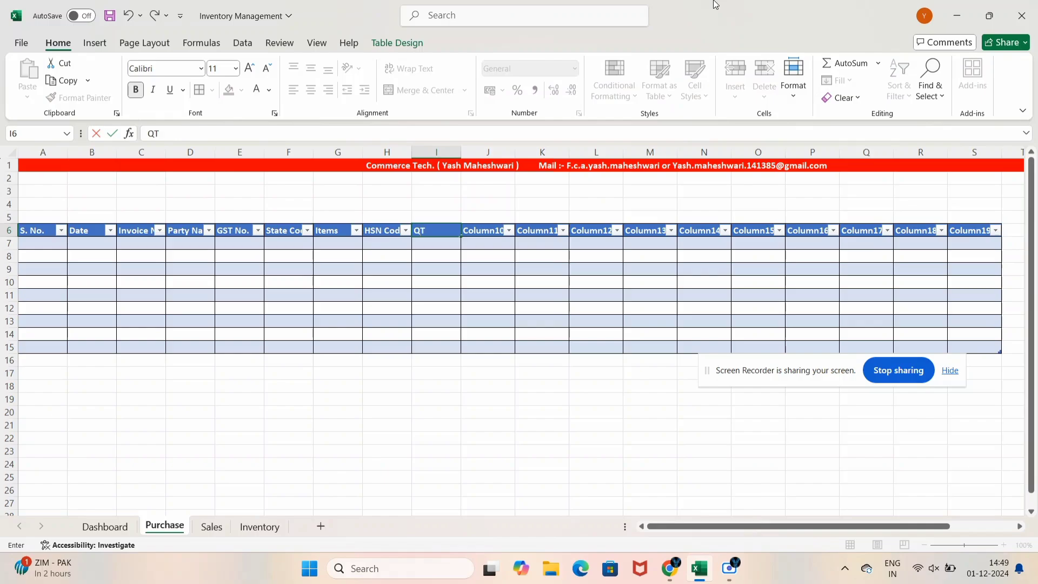
{"action": "type", "text": "y"}
{"action": "key", "text": "BackSpace"}
{"action": "key", "text": "BackSpace"}
{"action": "type", "text": "ty"}
{"action": "key", "text": "Tab"}
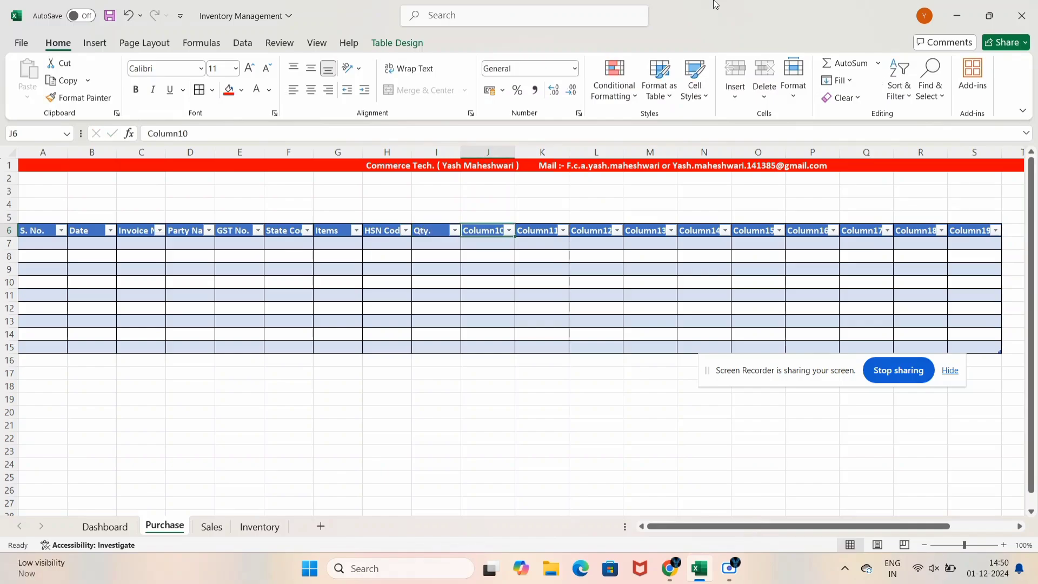
{"action": "type", "text": "Unit"}
{"action": "key", "text": "Tab"}
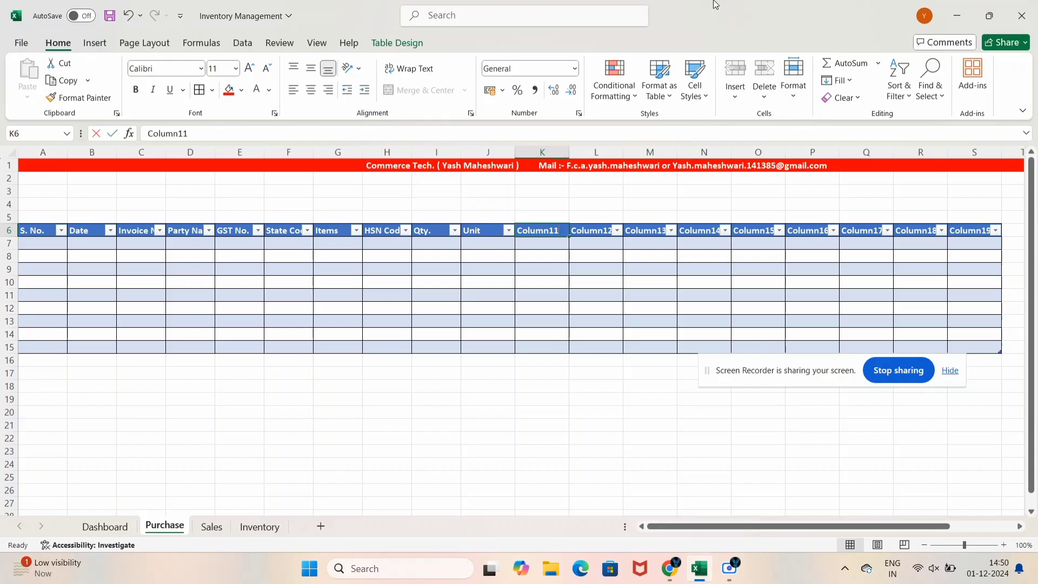
{"action": "type", "text": "Rate"}
{"action": "key", "text": "Tab"}
{"action": "type", "text": "Taxable"}
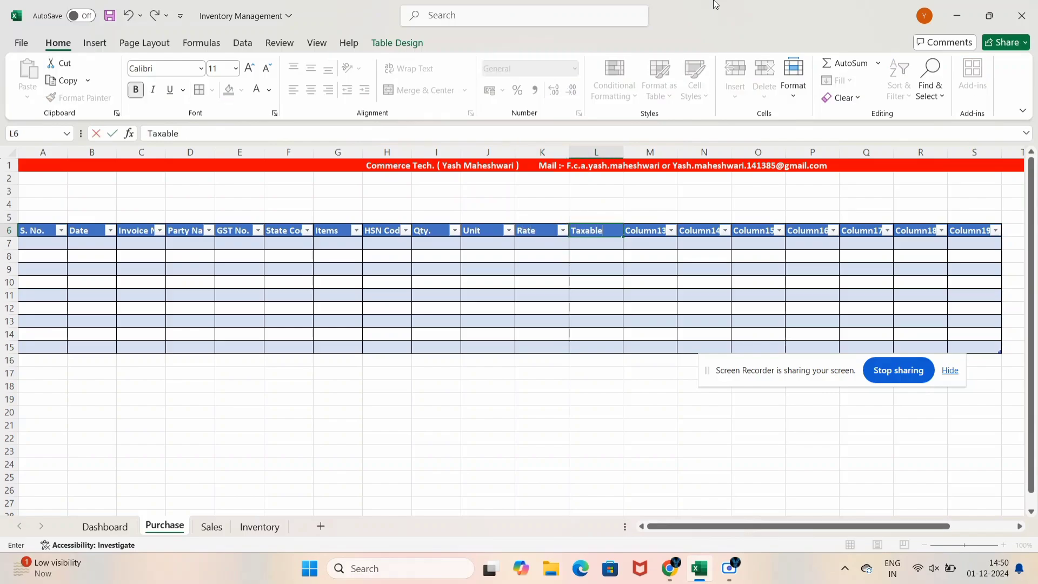
{"action": "key", "text": "Tab"}
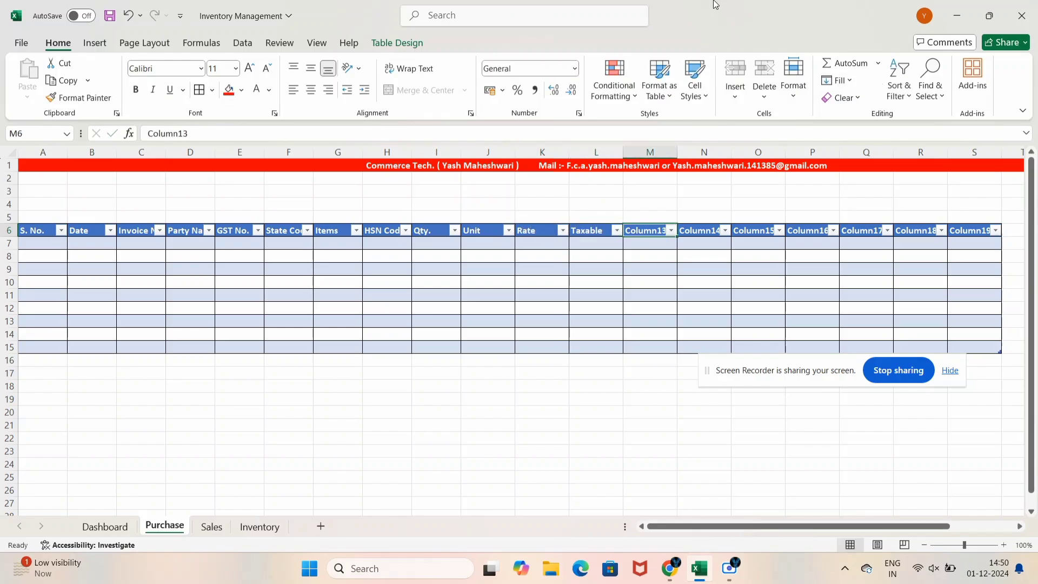
{"action": "type", "text": "Ts"}
{"action": "type", "text": "x Ra"}
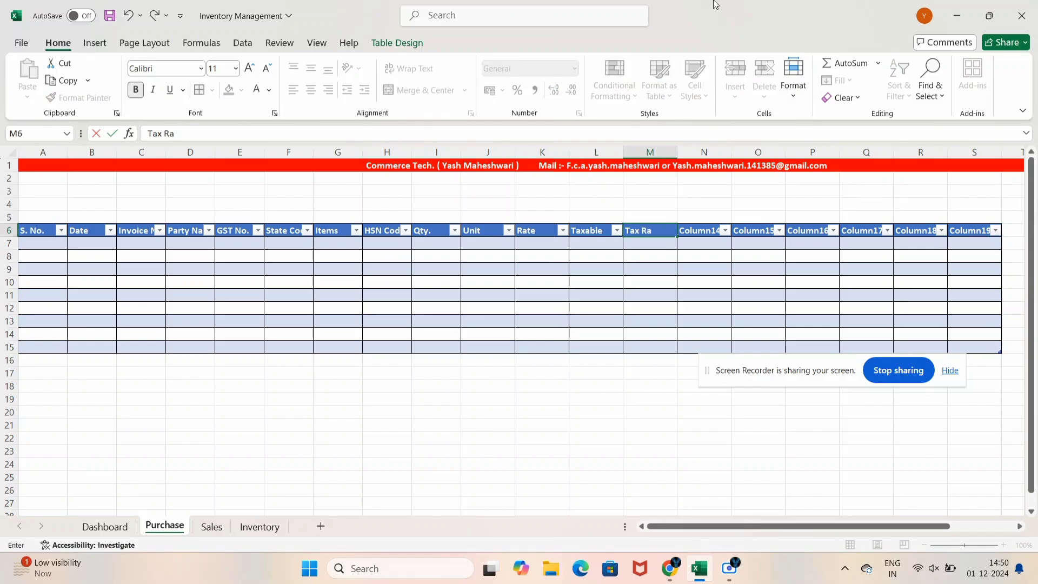
{"action": "type", "text": "te"}
{"action": "key", "text": "Tab"}
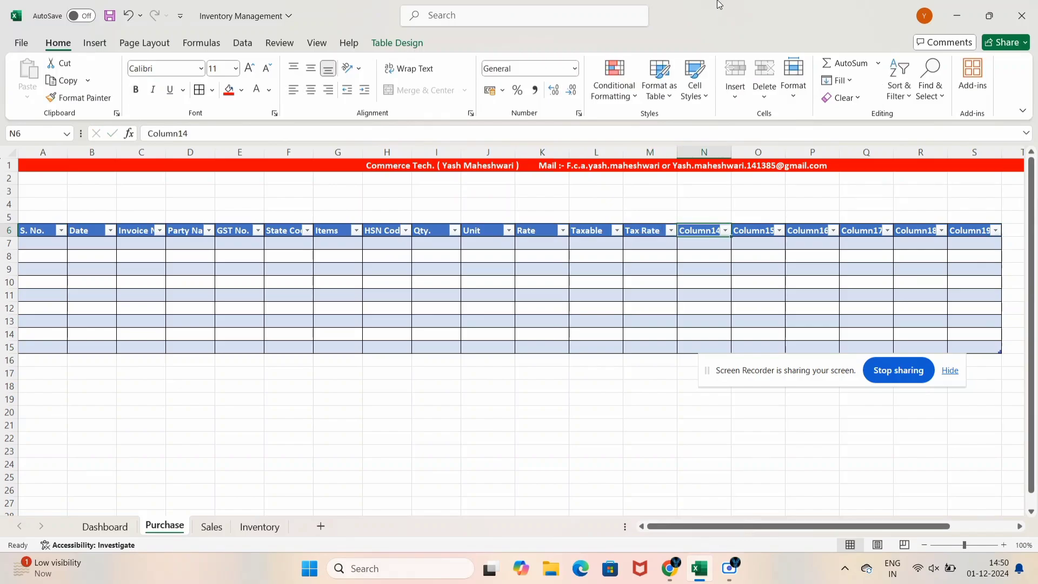
{"action": "type", "text": "CG"}
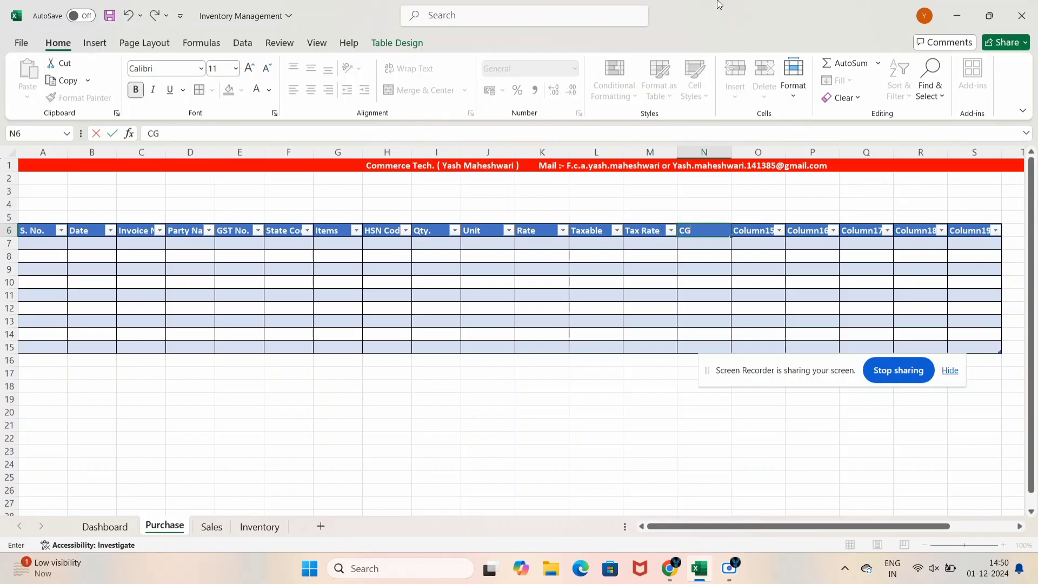
{"action": "type", "text": "TST"}
{"action": "key", "text": "Tab"}
{"action": "type", "text": "SGST"}
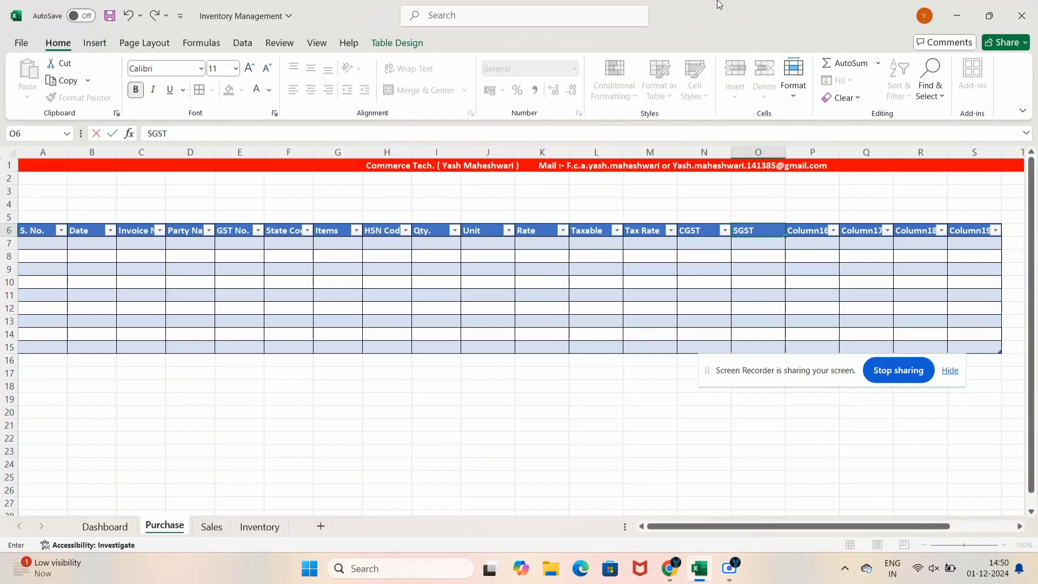
{"action": "key", "text": "Tab"}
{"action": "type", "text": "IGS"}
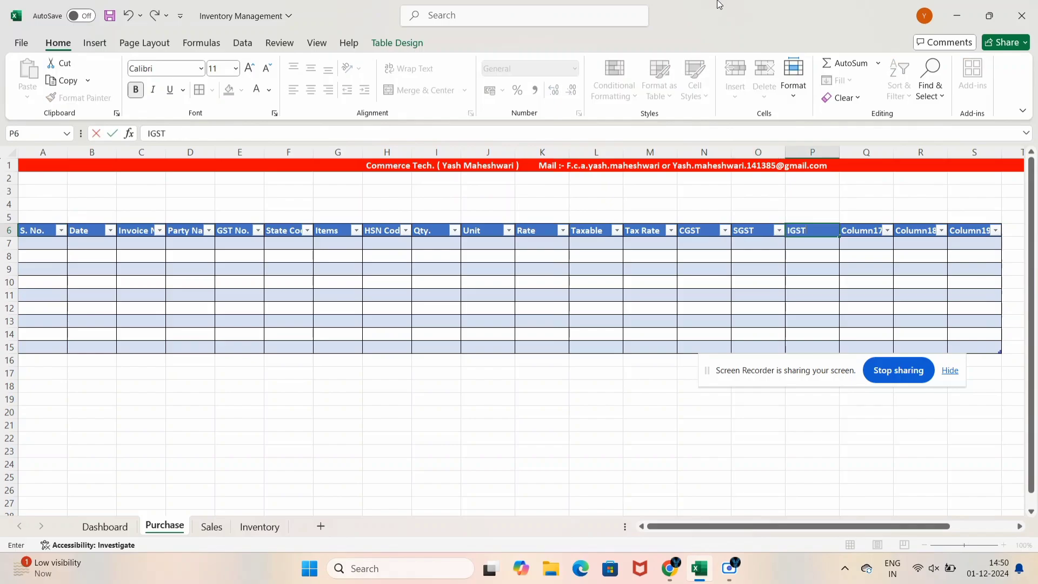
{"action": "key", "text": "Tab"}
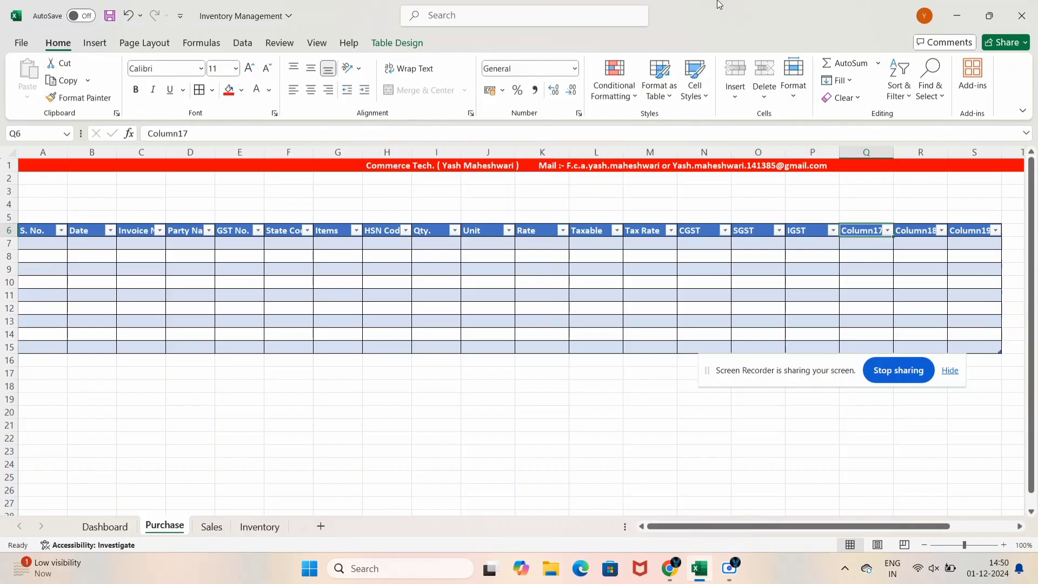
Add the Freight, Cess and Total headers in Q6:S6
{"action": "type", "text": "F"}
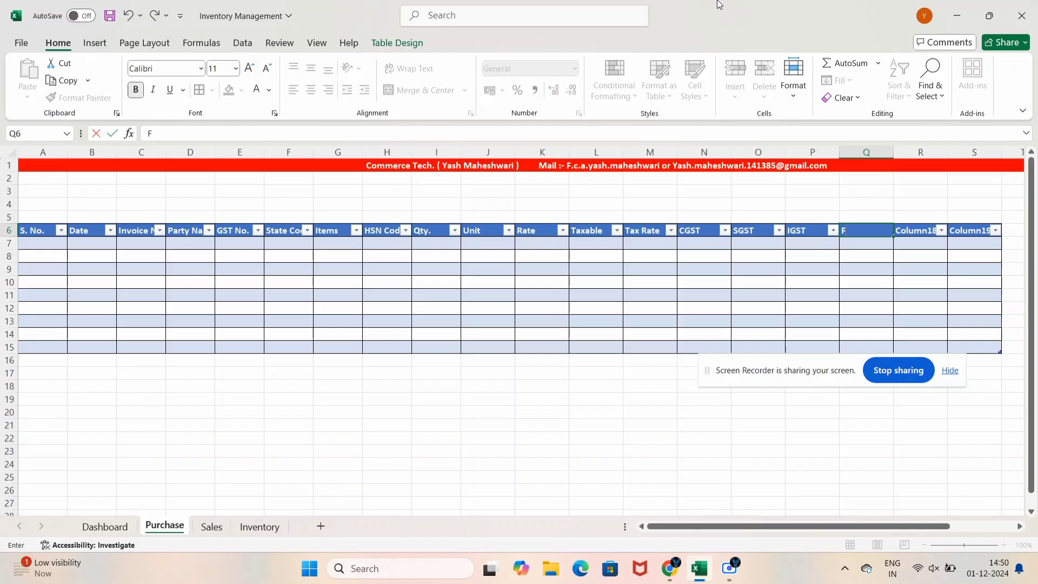
{"action": "type", "text": "reight"}
{"action": "key", "text": "Tab"}
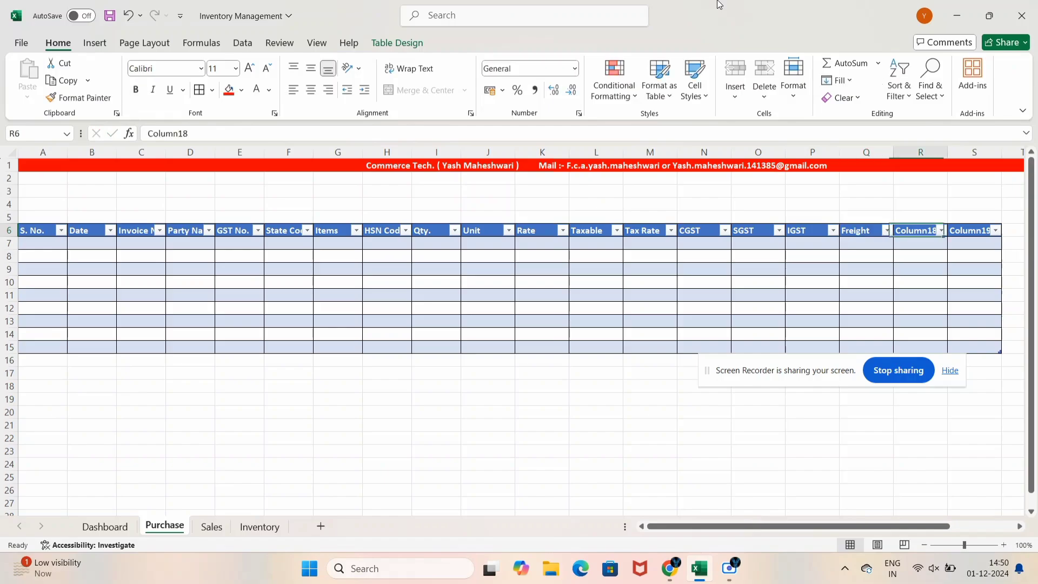
{"action": "type", "text": "Cess"}
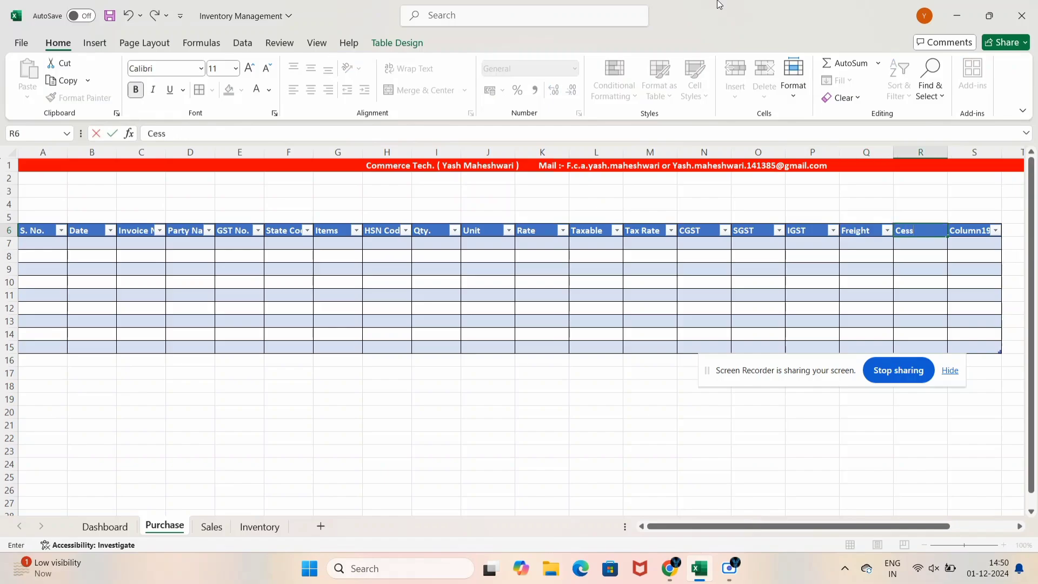
{"action": "key", "text": "Tab"}
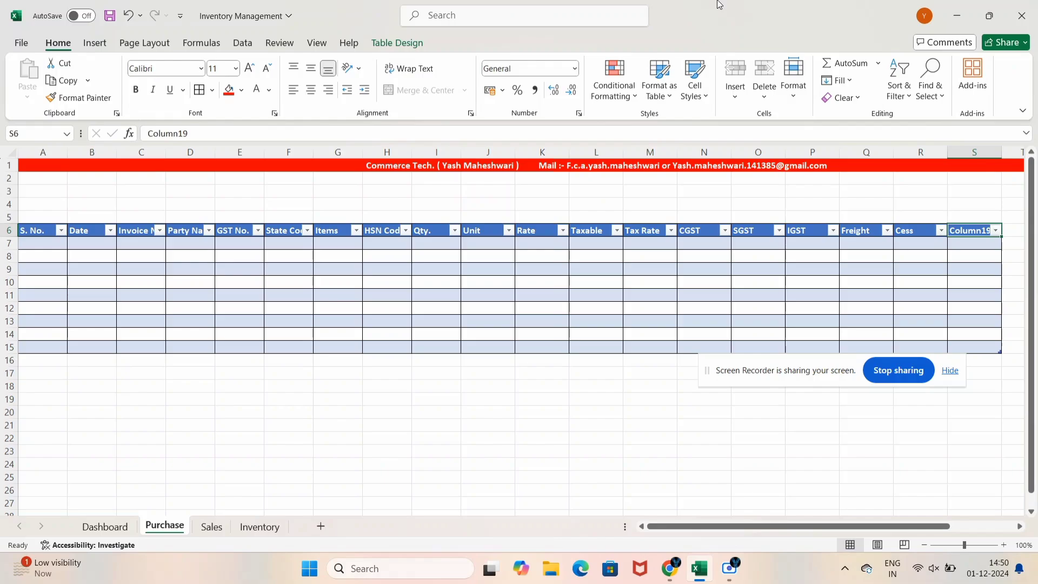
{"action": "type", "text": "Total"}
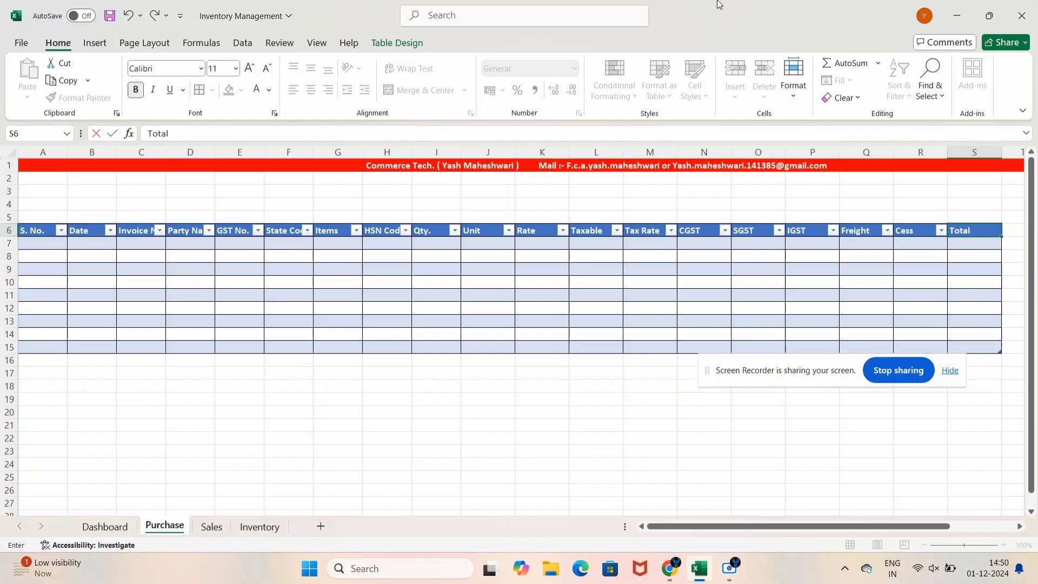
{"action": "key", "text": "Tab"}
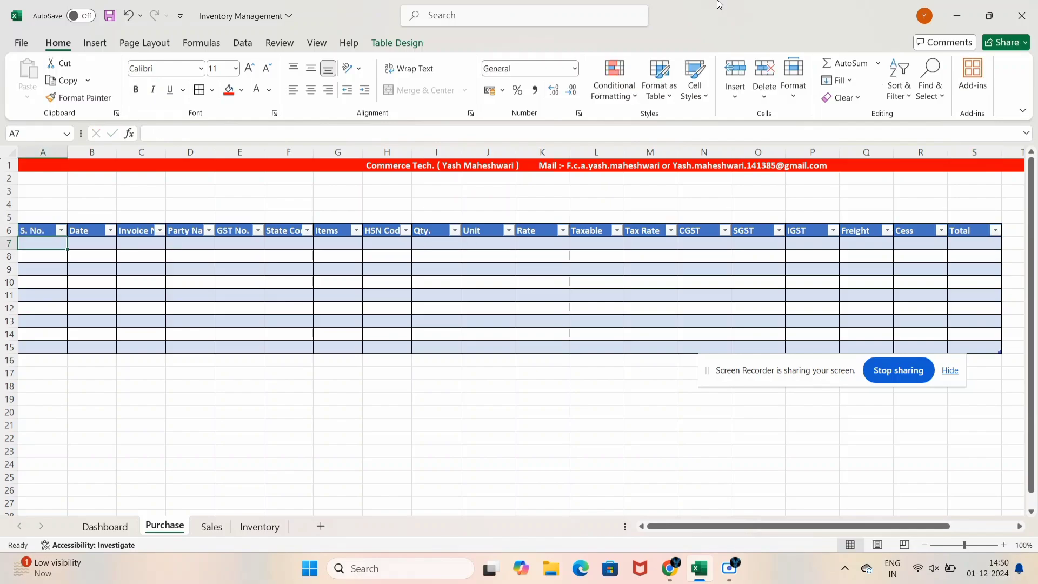
Select the whole sheet and AutoFit all columns so headers S. No. through Total show fully
{"action": "key", "text": "Down"}
{"action": "key", "text": "Up"}
{"action": "key", "text": "Down"}
{"action": "key", "text": "Down"}
{"action": "key", "text": "Down"}
{"action": "key", "text": "Up"}
{"action": "key", "text": "Up"}
{"action": "key", "text": "Up"}
{"action": "key", "text": "Up"}
{"action": "key", "text": "Up"}
{"action": "key", "text": "Up"}
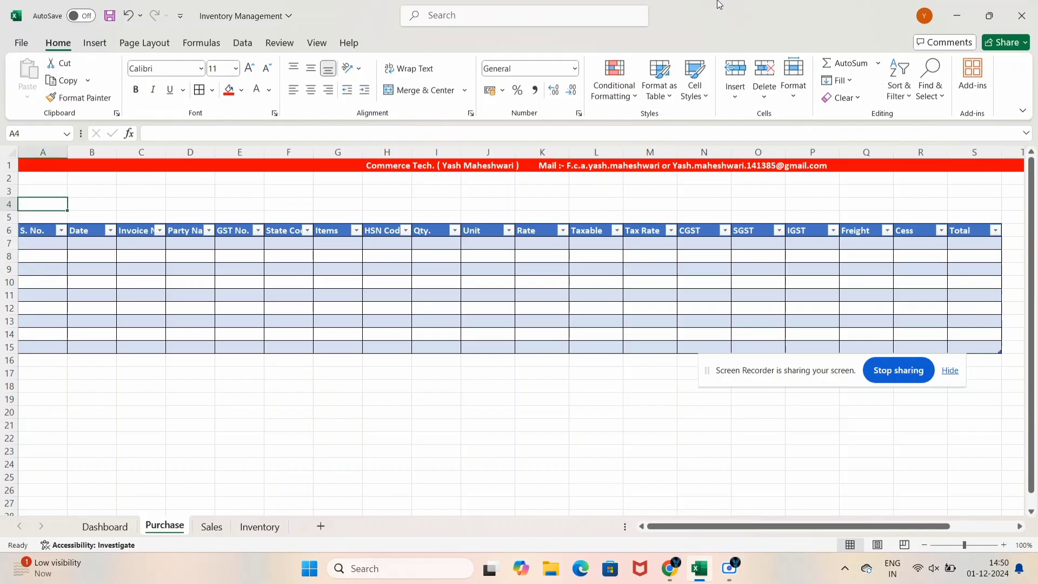
{"action": "key", "text": "ctrl+a"}
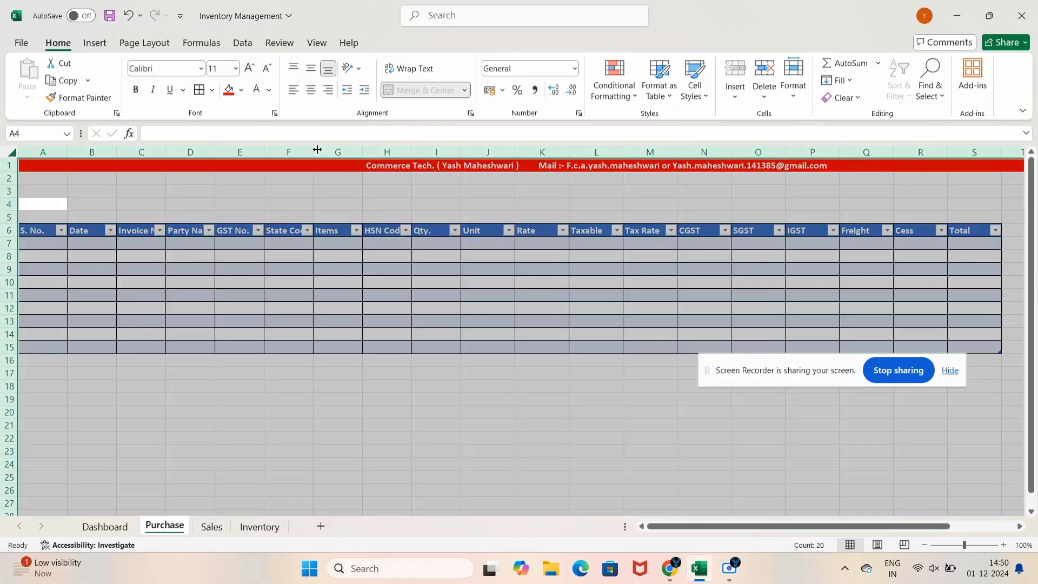
{"action": "double_click", "coordinate": [318, 149]}
{"action": "left_click", "coordinate": [305, 322]}
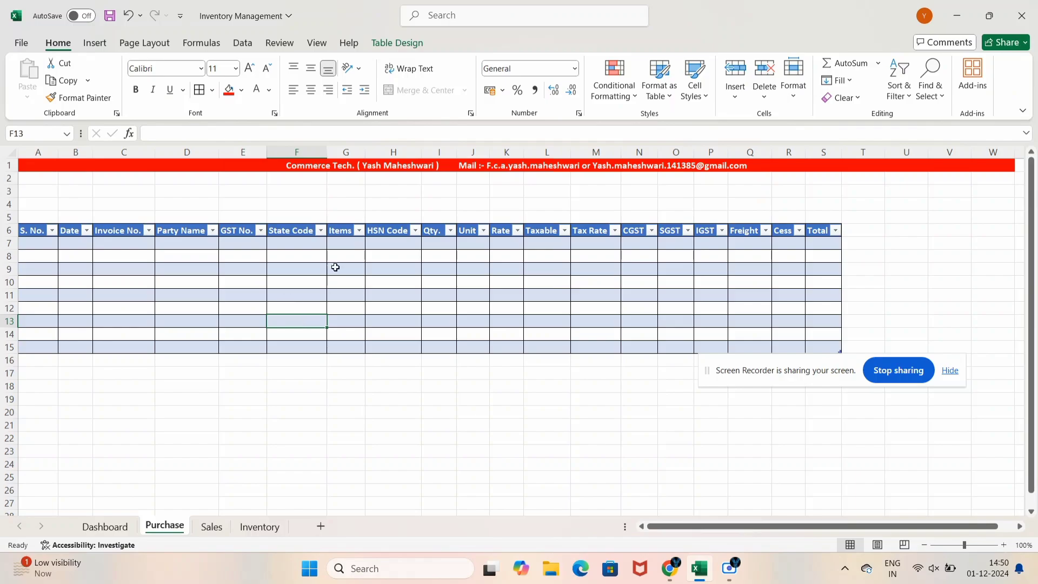
{"action": "left_click_drag", "start_coordinate": [344, 242], "coordinate": [354, 349]}
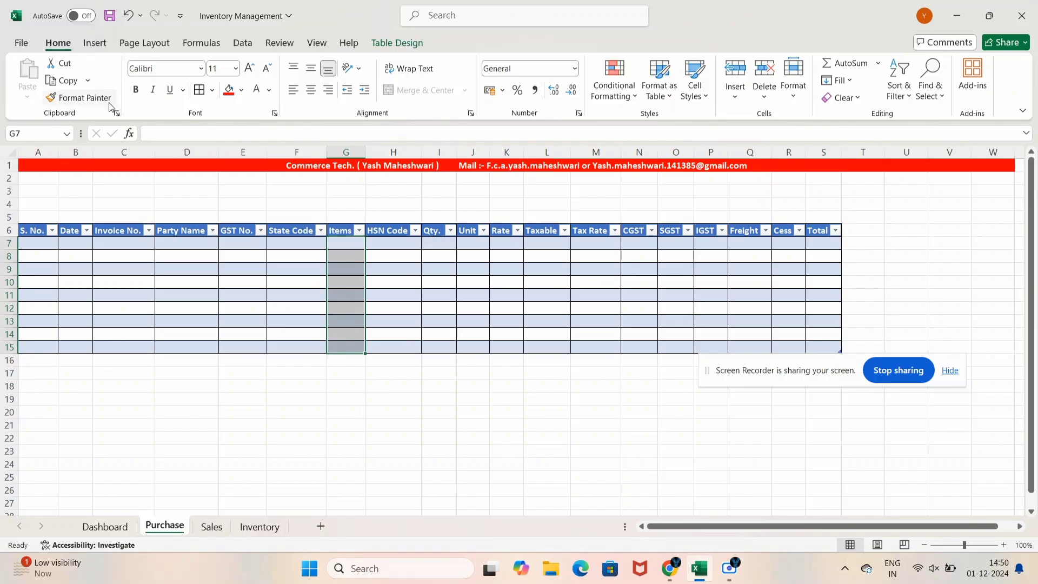
Add List data validation to G7:G15 with source Inventory!$B$6:$B$9
{"action": "left_click", "coordinate": [341, 244]}
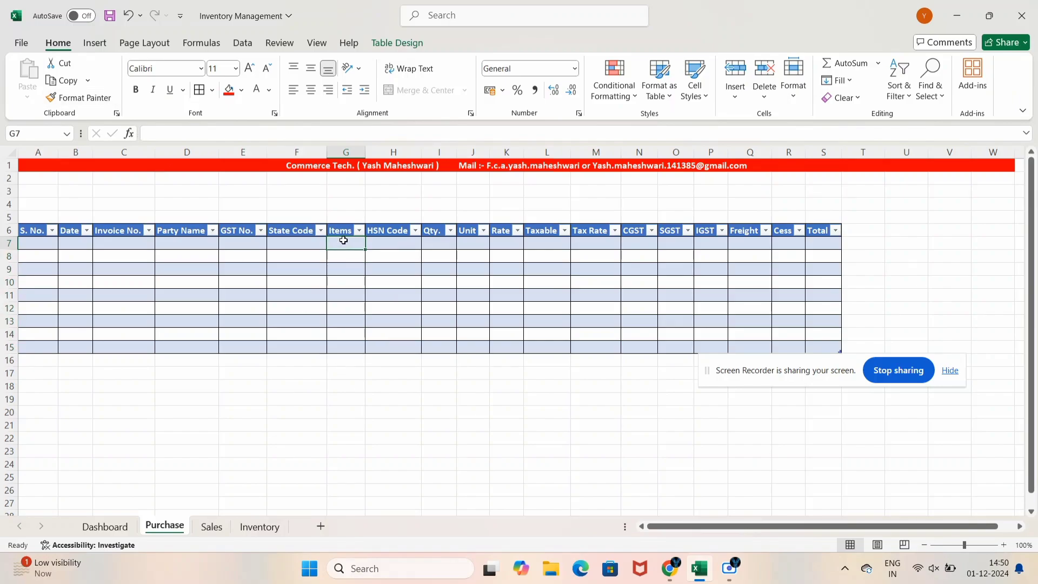
{"action": "left_click_drag", "start_coordinate": [341, 242], "coordinate": [358, 347]}
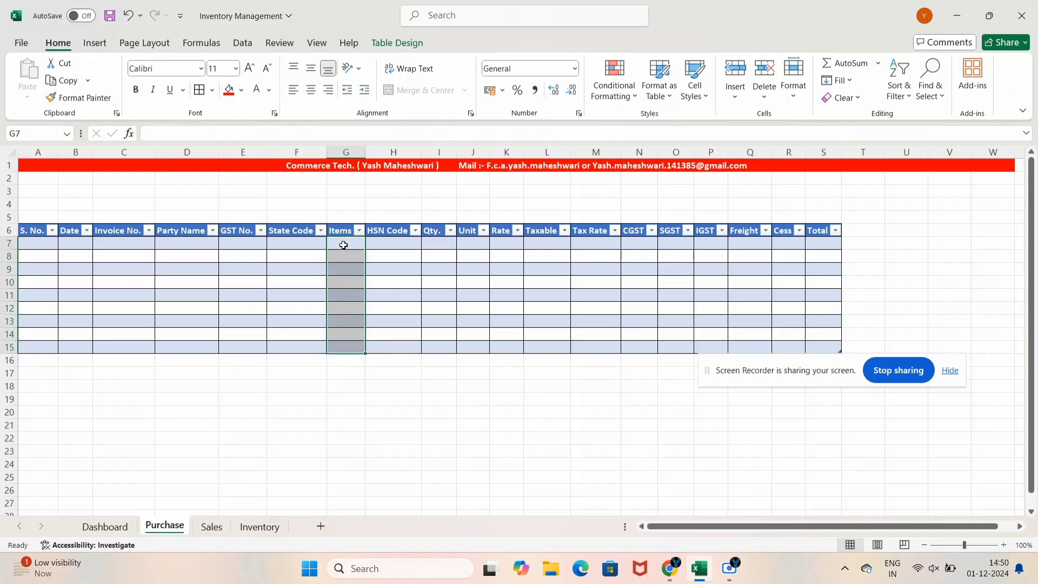
{"action": "left_click", "coordinate": [244, 45]}
{"action": "left_click", "coordinate": [675, 92]}
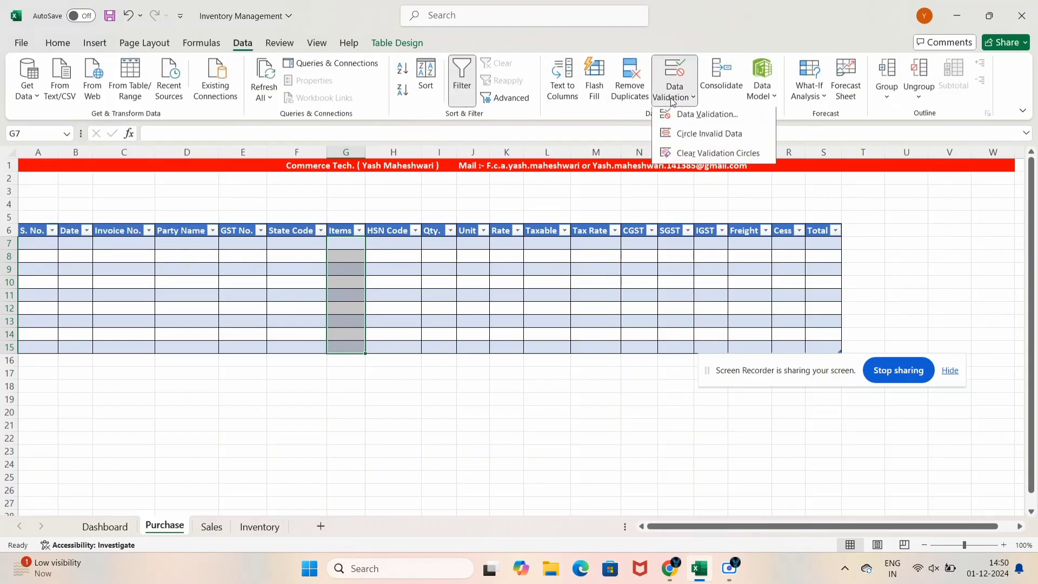
{"action": "left_click", "coordinate": [703, 114]}
{"action": "left_click", "coordinate": [212, 229]}
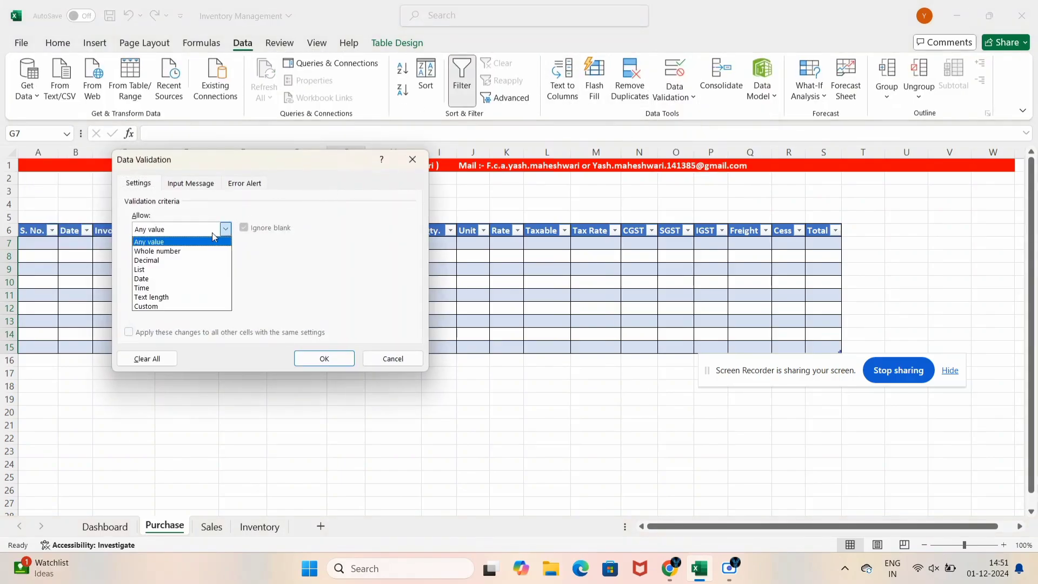
{"action": "left_click", "coordinate": [196, 269]}
{"action": "left_click", "coordinate": [186, 287]}
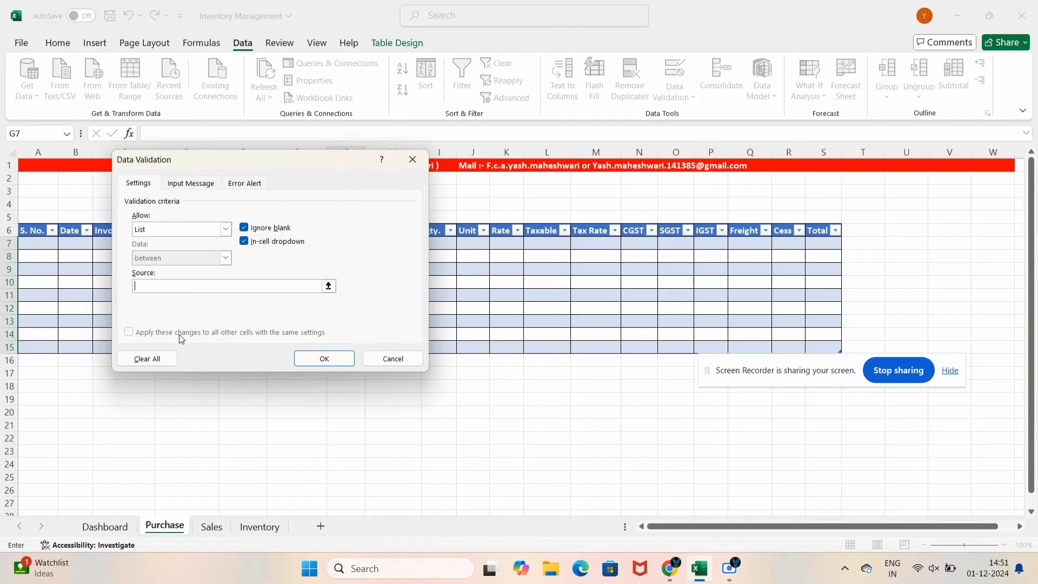
{"action": "left_click", "coordinate": [252, 532]}
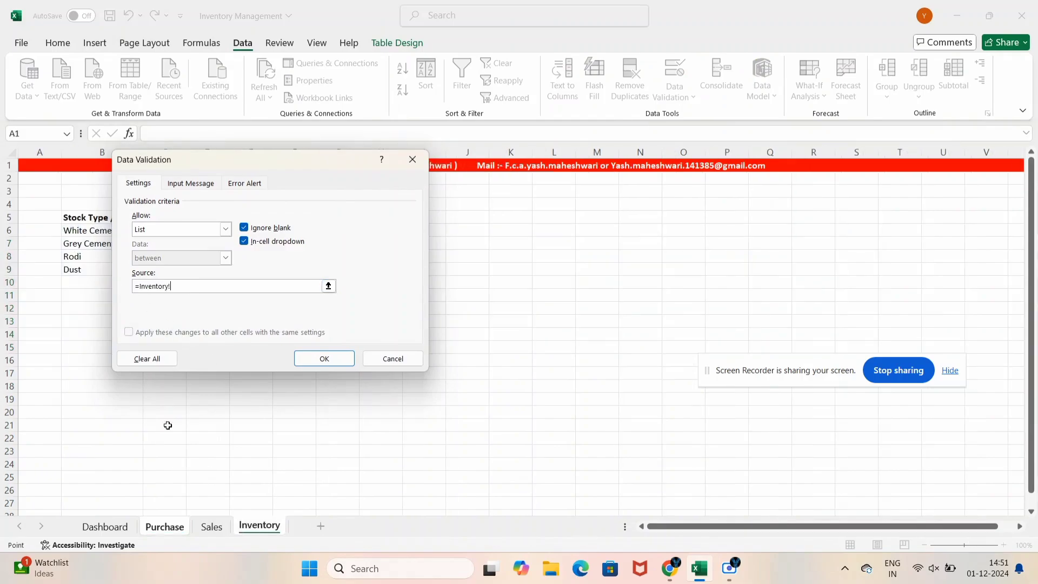
{"action": "left_click_drag", "start_coordinate": [303, 168], "coordinate": [471, 183]}
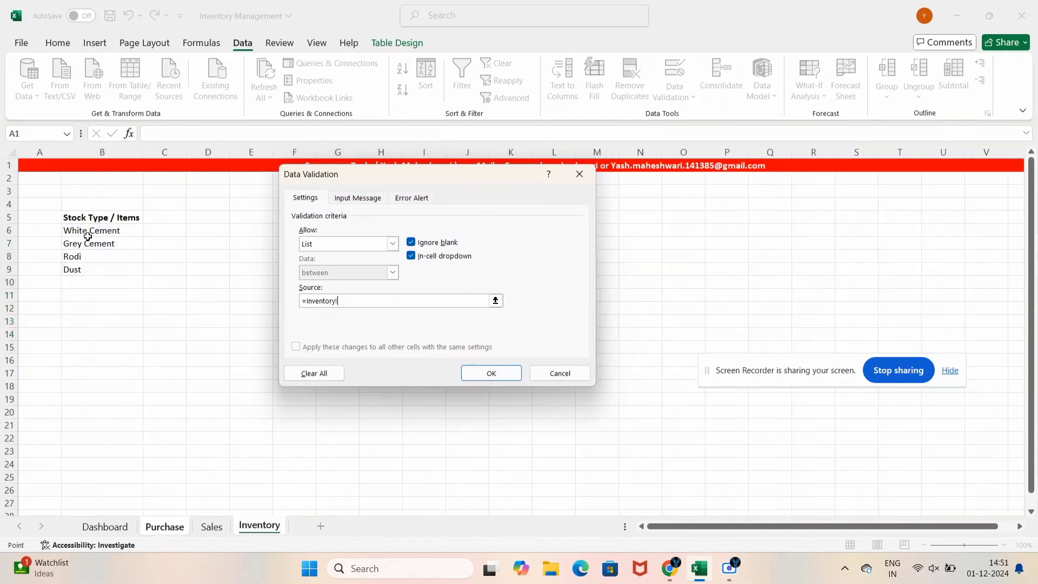
{"action": "left_click_drag", "start_coordinate": [88, 231], "coordinate": [93, 266]}
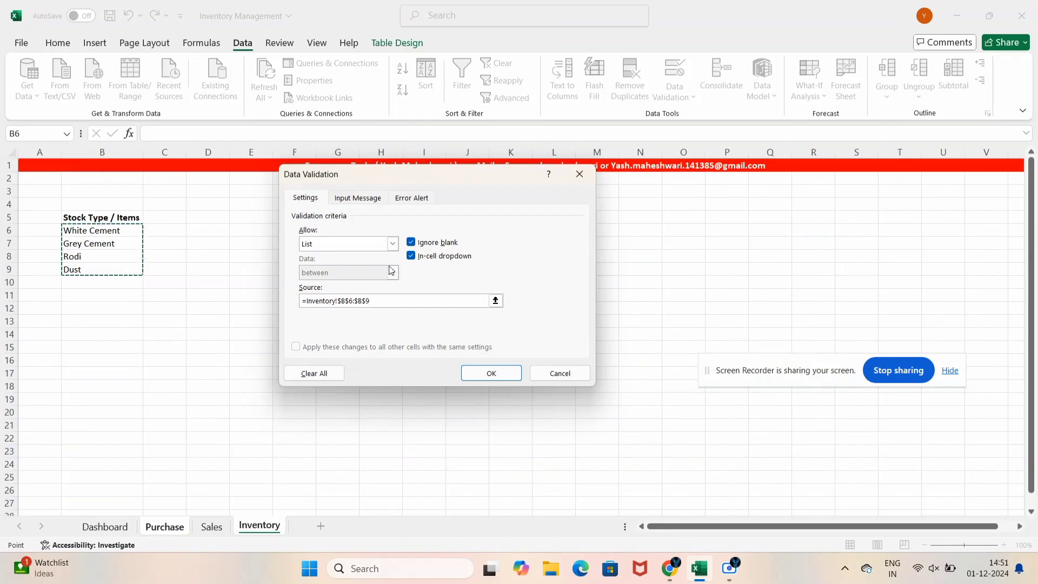
{"action": "left_click", "coordinate": [493, 374]}
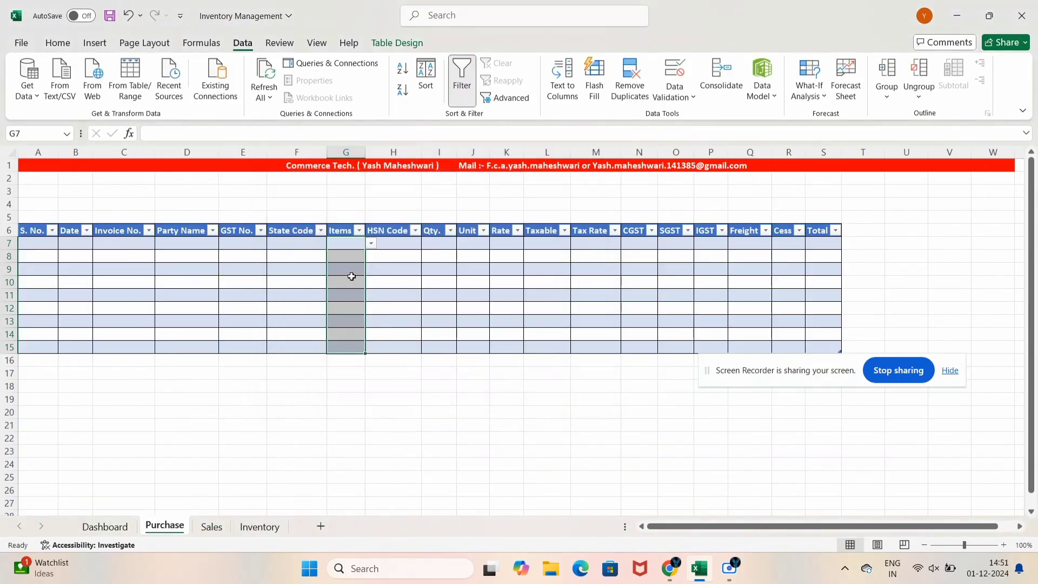
Check the G7 dropdown and enter Rodi in G7
{"action": "left_click", "coordinate": [352, 274]}
{"action": "left_click", "coordinate": [352, 253]}
{"action": "left_click", "coordinate": [357, 245]}
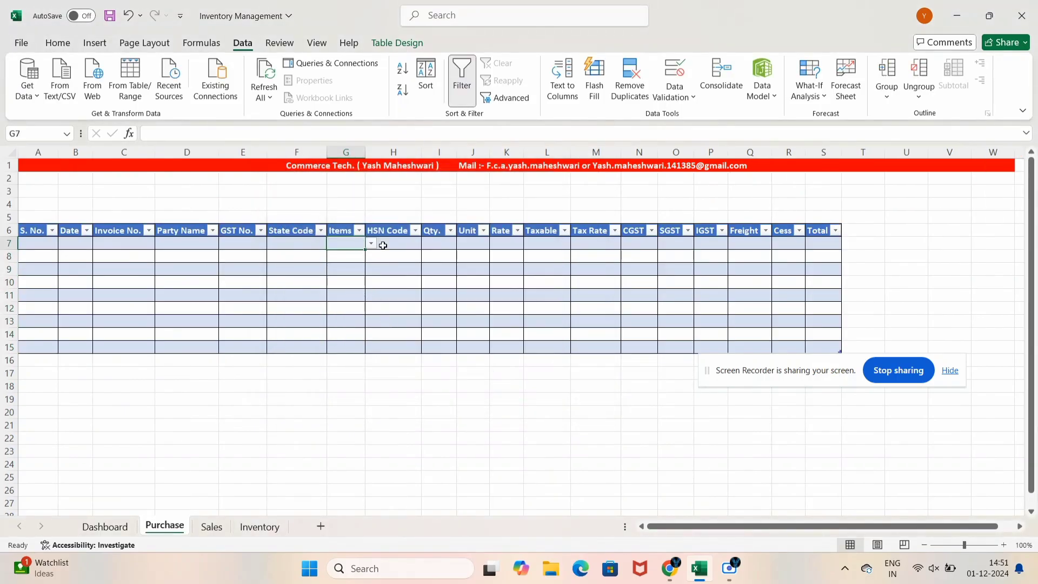
{"action": "left_click", "coordinate": [372, 244]}
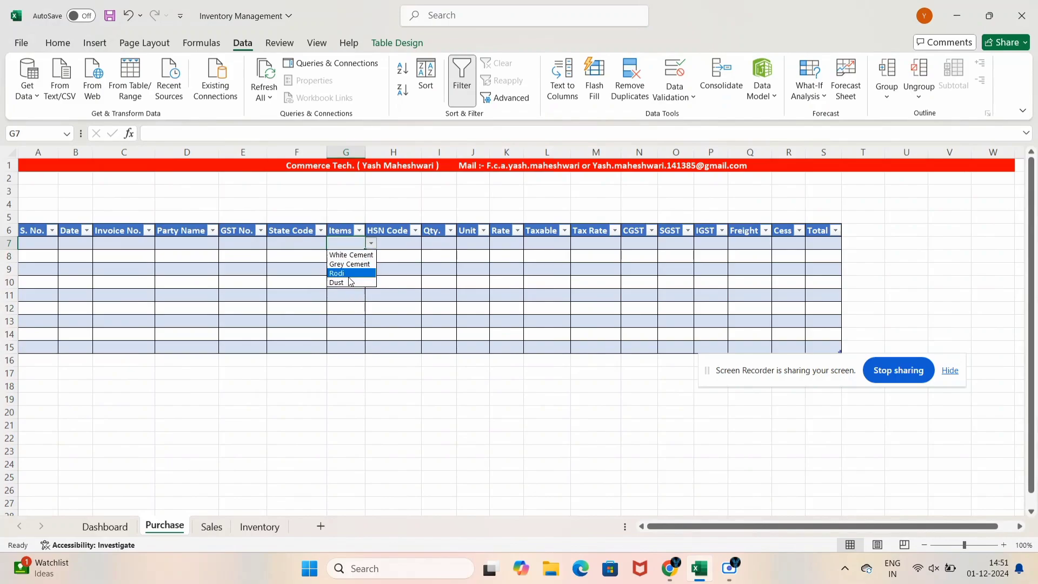
{"action": "key", "text": "Escape"}
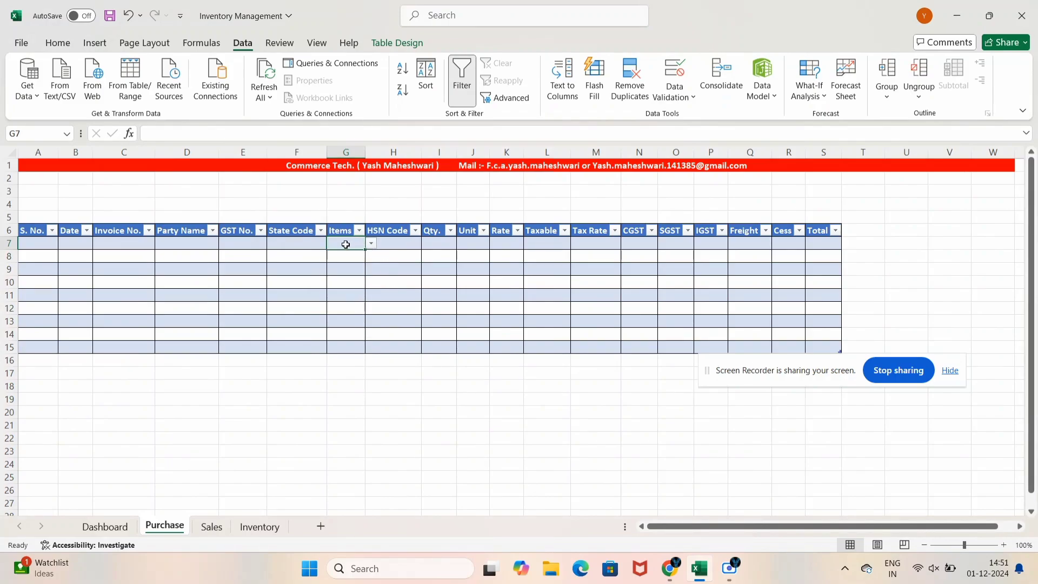
{"action": "type", "text": "Rodi"}
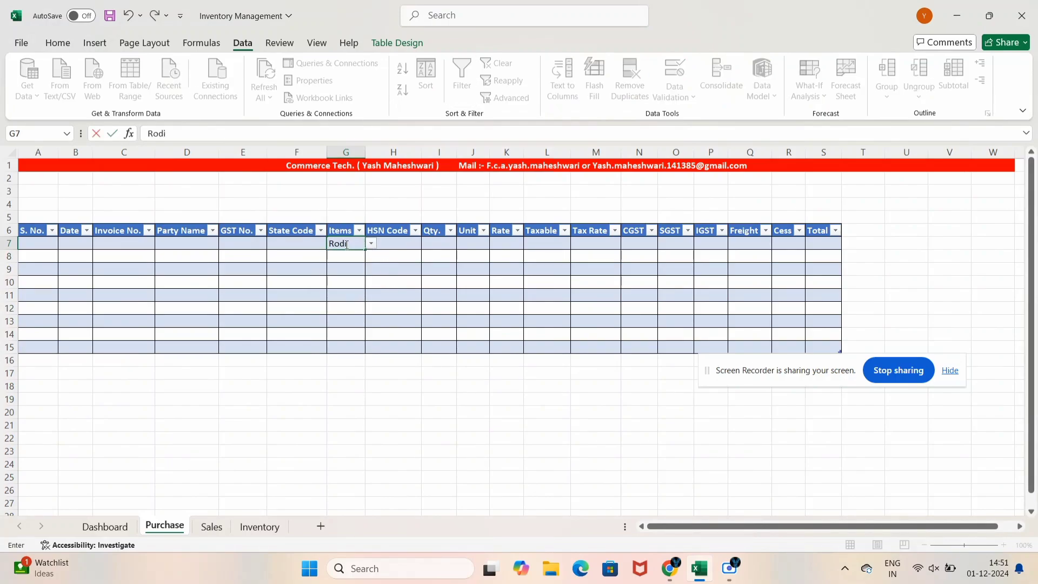
{"action": "key", "text": "Return"}
{"action": "key", "text": "Up"}
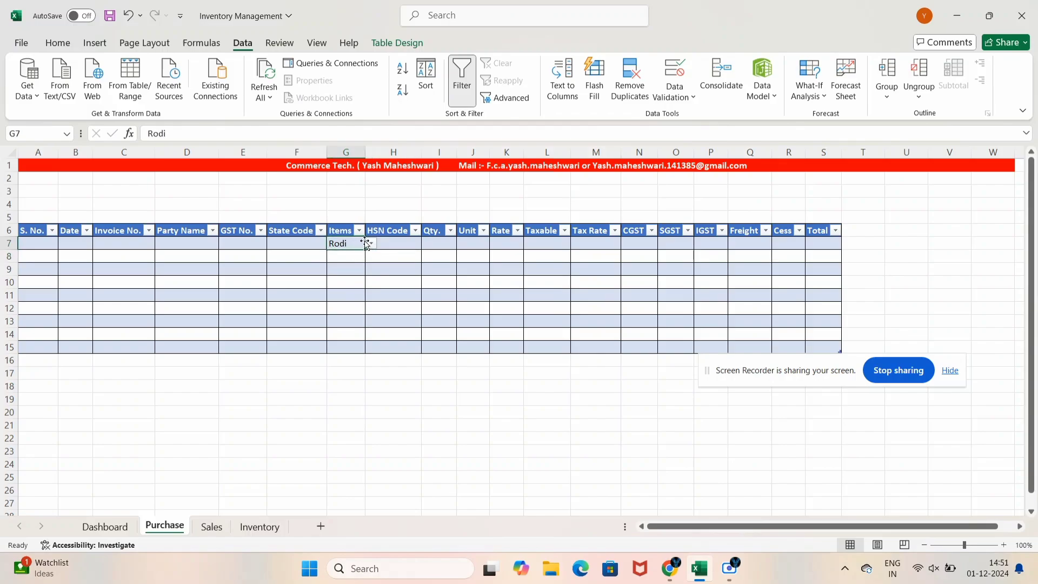
{"action": "left_click", "coordinate": [371, 243]}
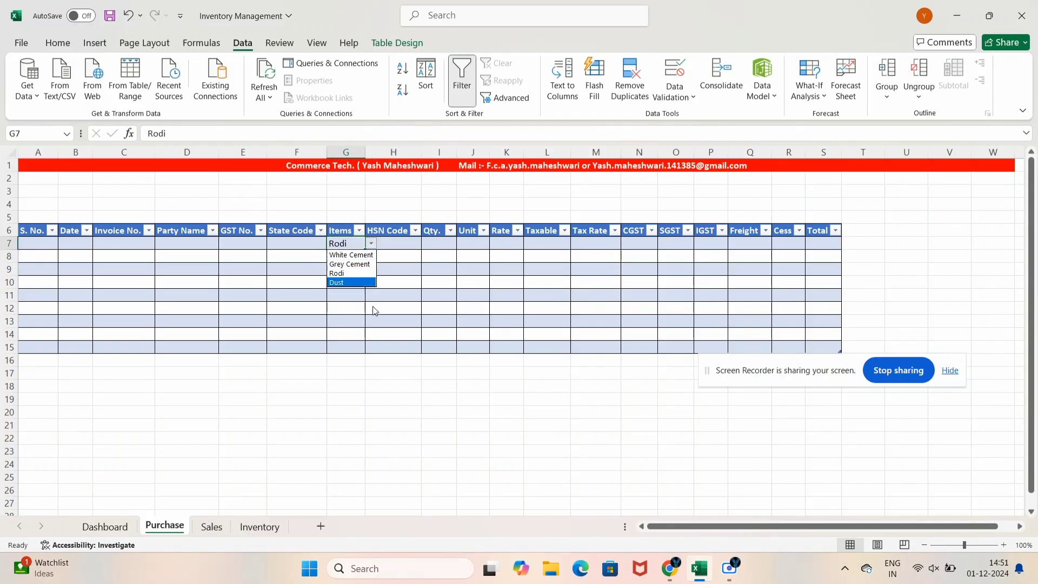
{"action": "key", "text": "Escape"}
Enter White Cement in G8 after 'rode' is rejected, and widen column G to fit
{"action": "left_click", "coordinate": [336, 259]}
{"action": "type", "text": "rode"}
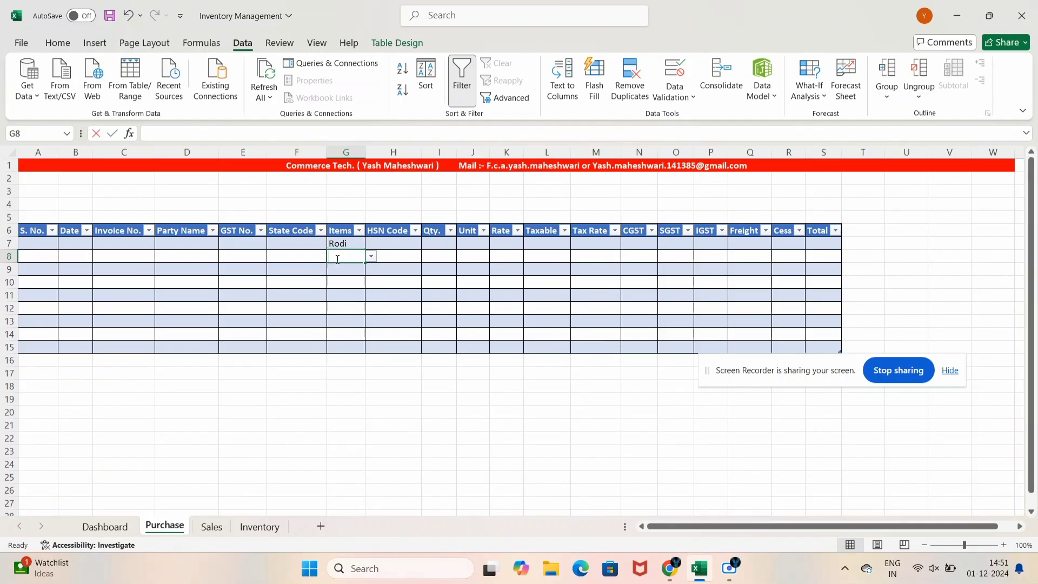
{"action": "key", "text": "Return"}
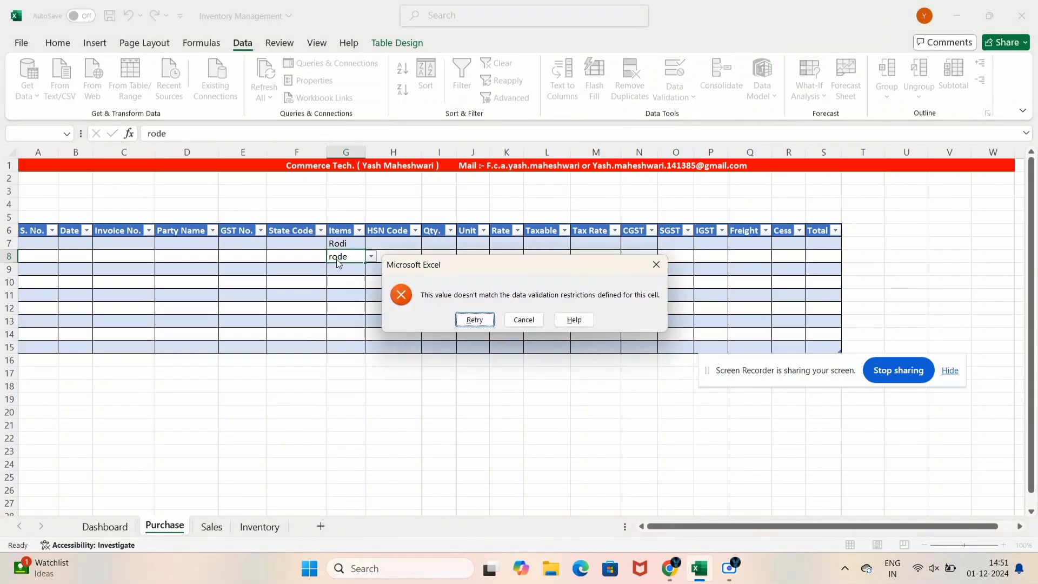
{"action": "key", "text": "Escape"}
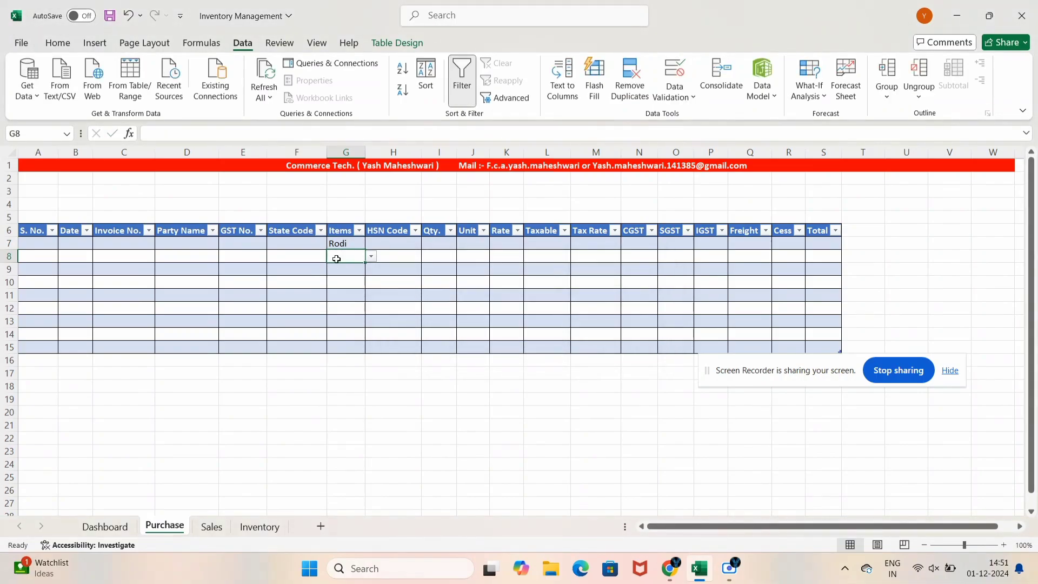
{"action": "type", "text": "W"}
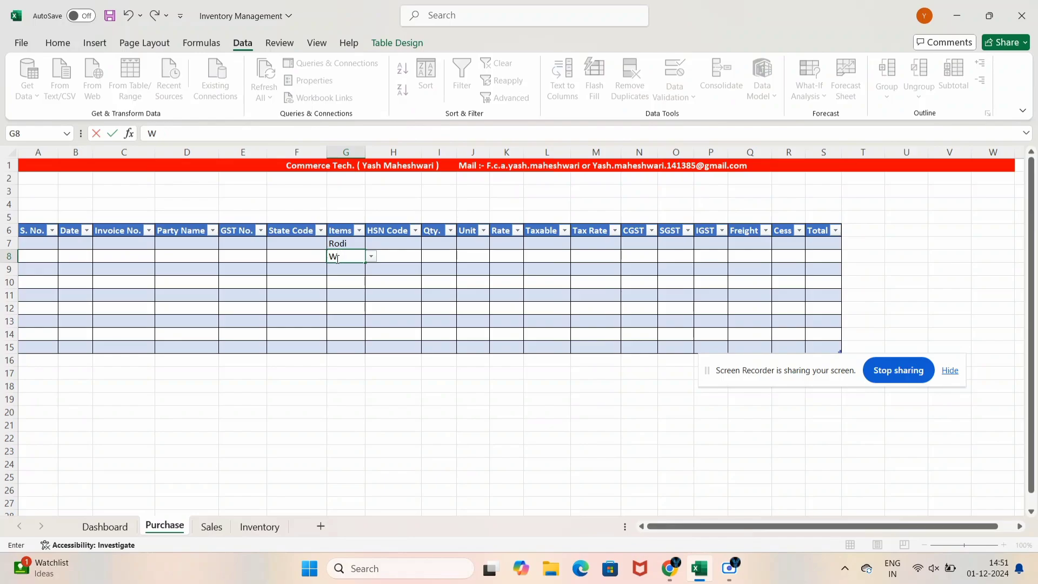
{"action": "type", "text": "hite Cement"}
{"action": "key", "text": "Tab"}
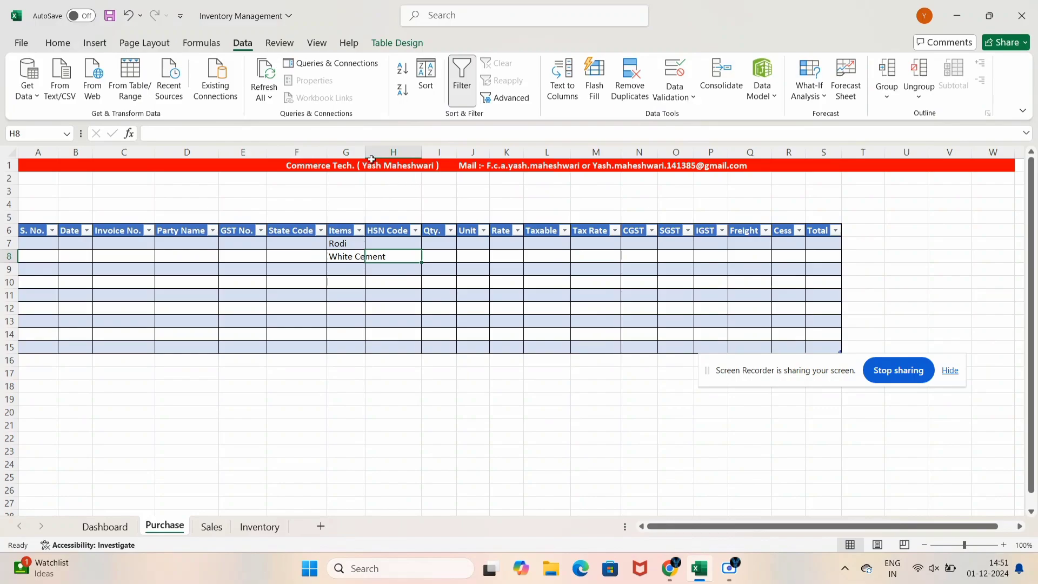
{"action": "double_click", "coordinate": [366, 152]}
{"action": "left_click", "coordinate": [353, 412]}
Pick Rodi for G8 and Dust for G7 from the Items dropdown lists
{"action": "left_click_drag", "start_coordinate": [357, 245], "coordinate": [361, 280]}
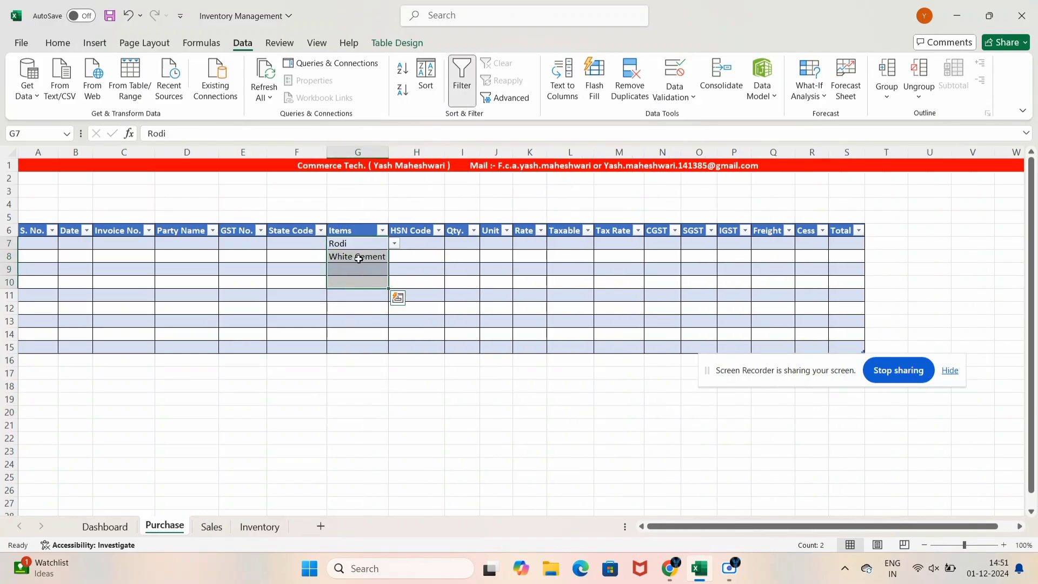
{"action": "left_click", "coordinate": [359, 257]}
{"action": "left_click", "coordinate": [394, 256]}
{"action": "left_click", "coordinate": [355, 283]}
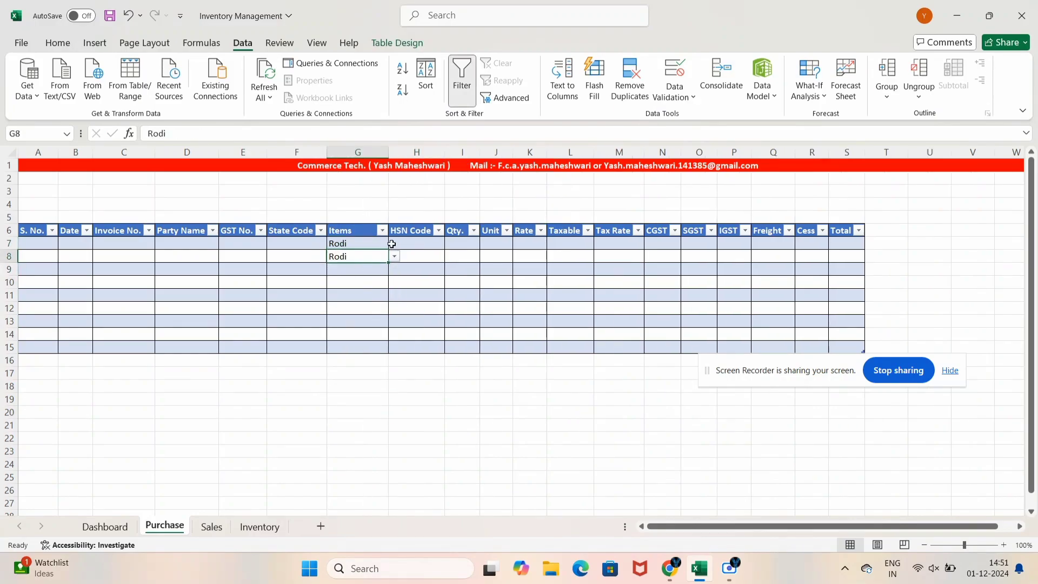
{"action": "left_click", "coordinate": [373, 245]}
{"action": "left_click", "coordinate": [394, 243]}
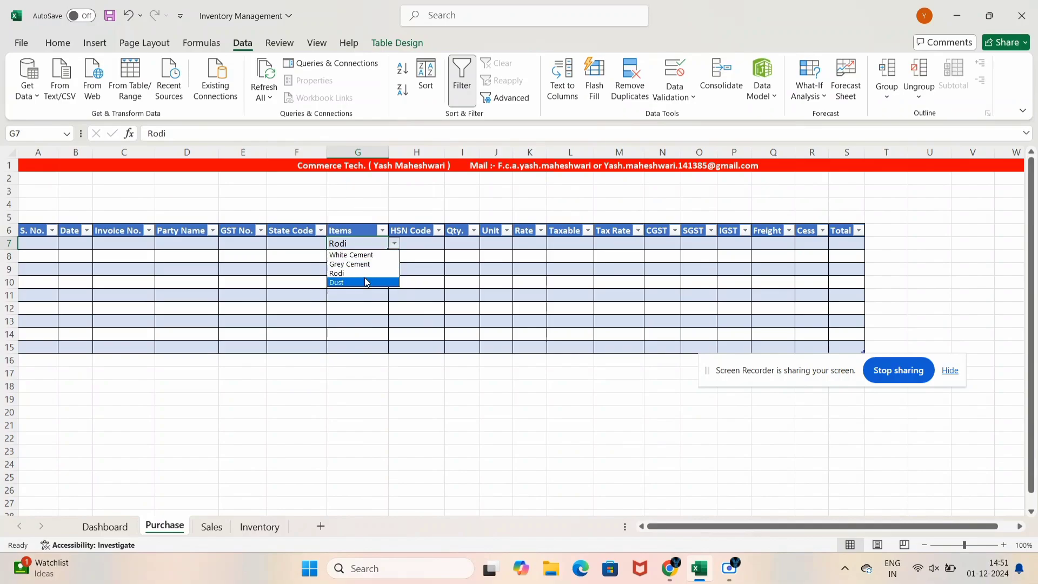
{"action": "left_click", "coordinate": [368, 280]}
{"action": "left_click", "coordinate": [418, 245]}
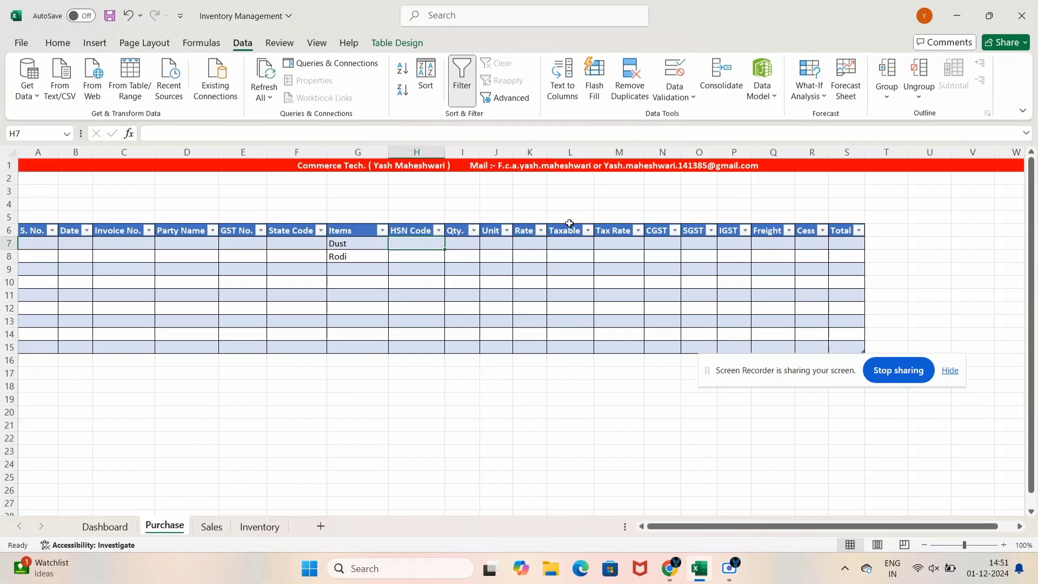
Fill row 7 with serial 1, date 01-04-2024, invoice 125, Sai Traders, leaving GST No. blank
{"action": "key", "text": "Up"}
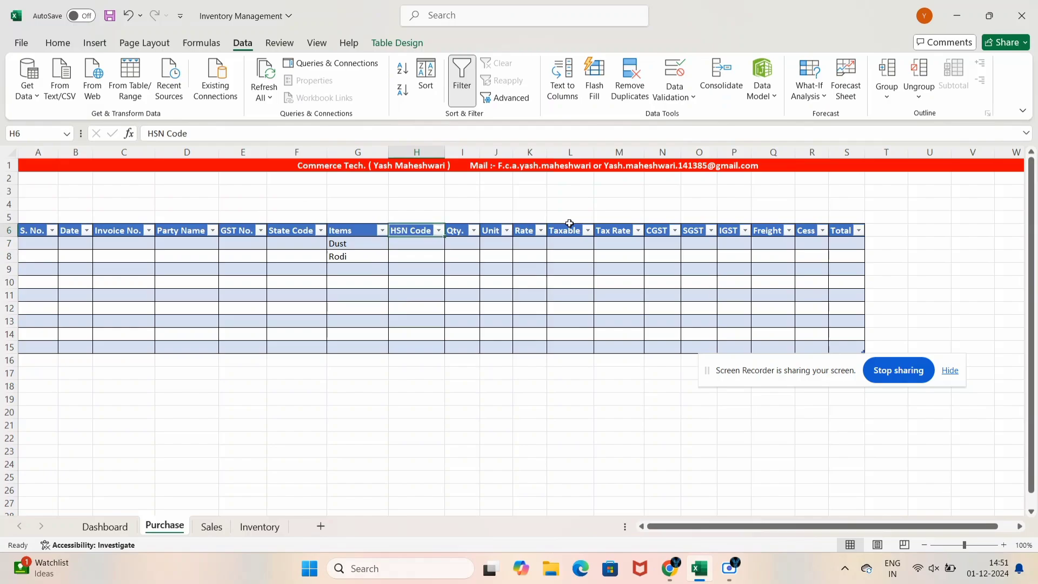
{"action": "key", "text": "ctrl+c"}
{"action": "key", "text": "Escape"}
{"action": "key", "text": "Down"}
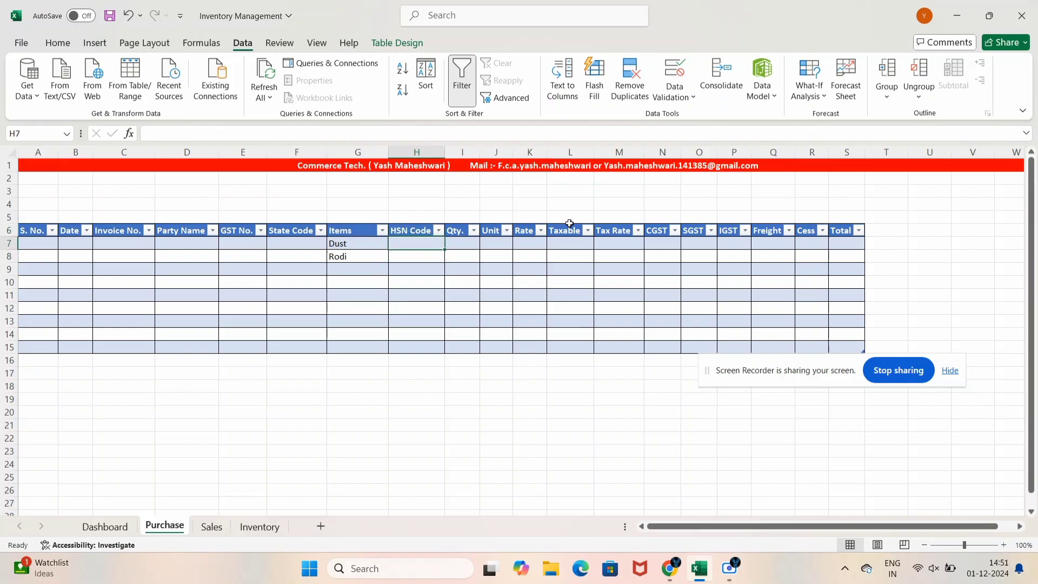
{"action": "key", "text": "Left"}
{"action": "key", "text": "Left"}
{"action": "key", "text": "Left"}
{"action": "key", "text": "Left"}
{"action": "key", "text": "Left"}
{"action": "key", "text": "Left"}
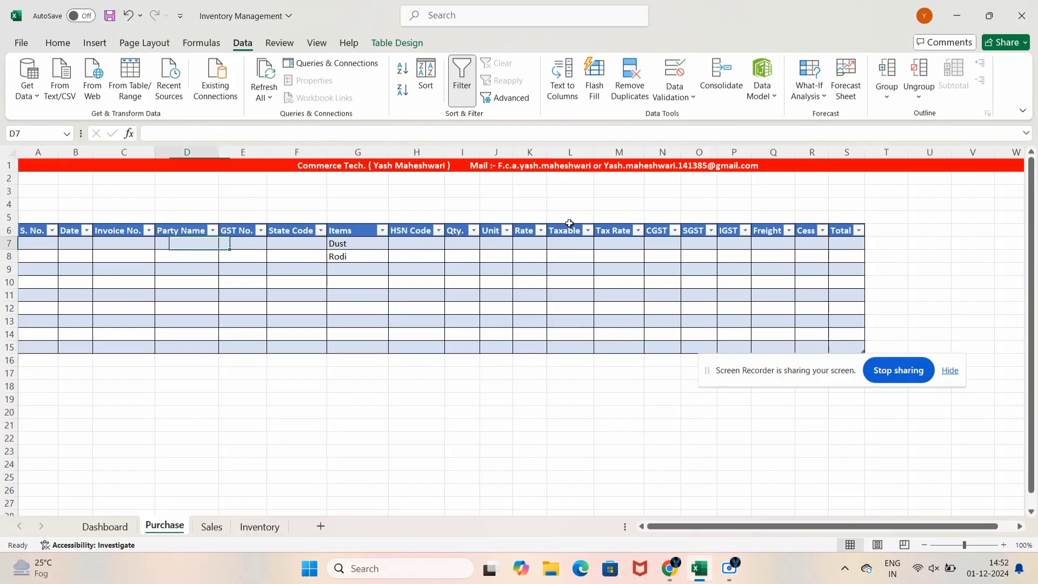
{"action": "key", "text": "Left"}
{"action": "type", "text": "1"}
{"action": "key", "text": "Tab"}
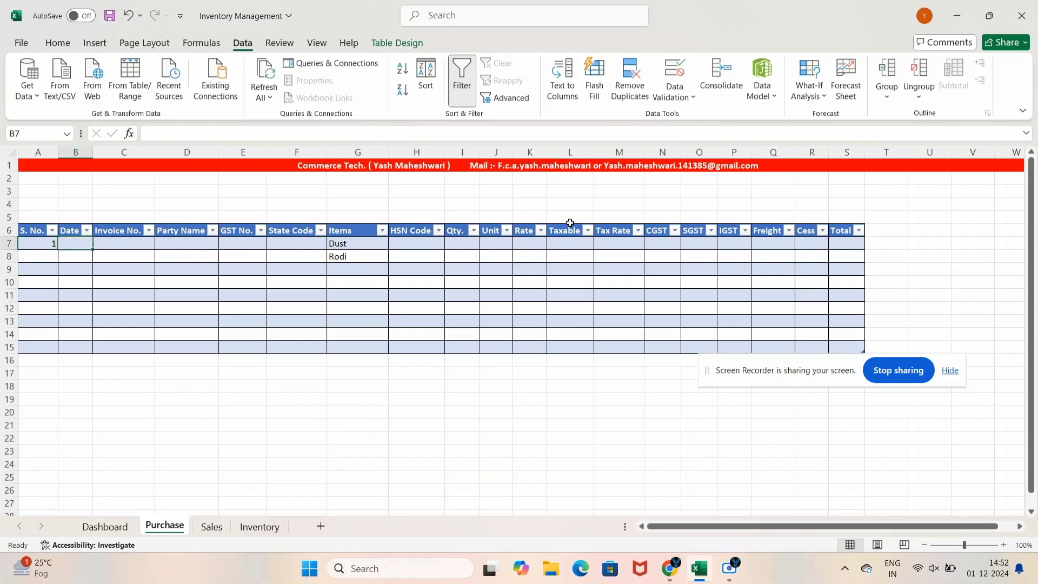
{"action": "type", "text": "01-04-2024"}
{"action": "key", "text": "Tab"}
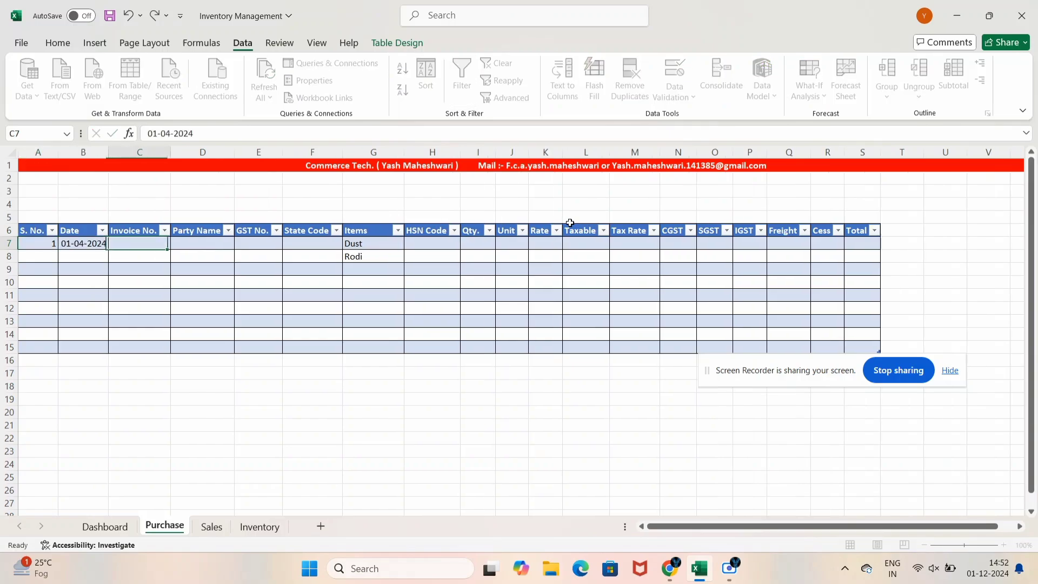
{"action": "type", "text": "125"}
{"action": "key", "text": "Tab"}
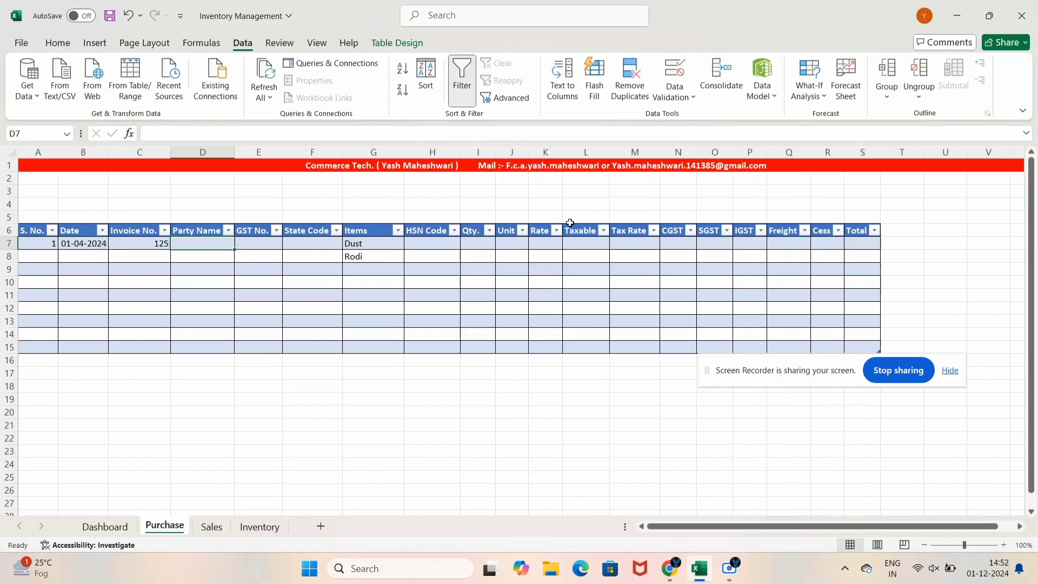
{"action": "type", "text": "Sii Traders"}
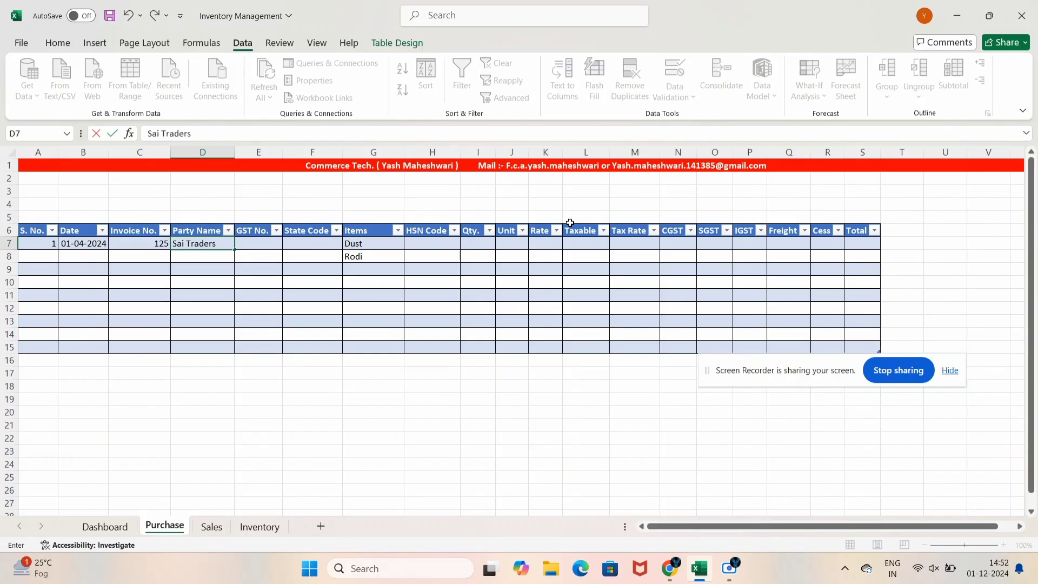
{"action": "key", "text": "Tab"}
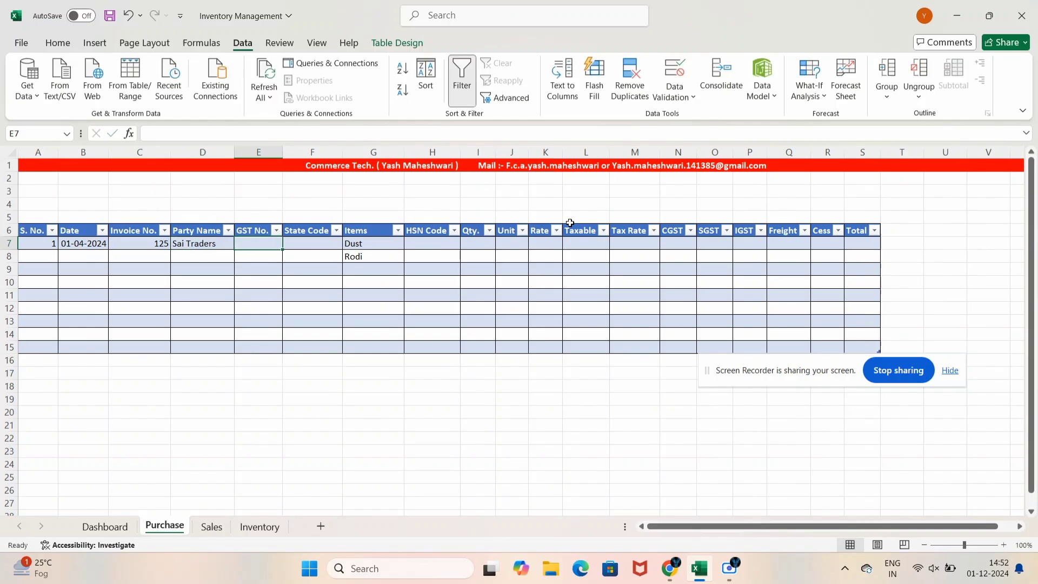
{"action": "key", "text": "Tab"}
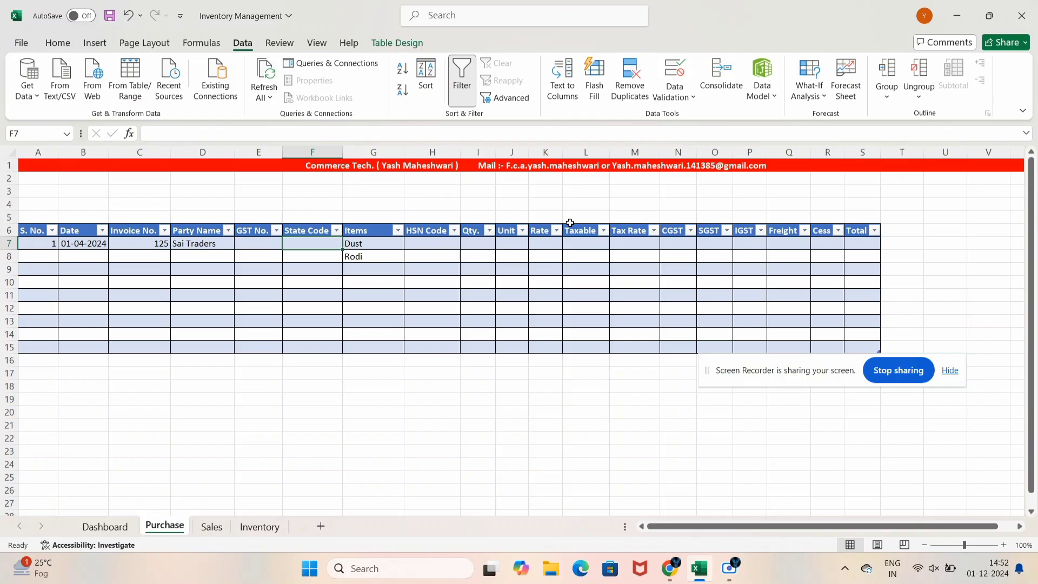
Enter state code 09, quantity 125, unit Bag and rate 350 in row 7
{"action": "type", "text": "09"}
{"action": "key", "text": "Tab"}
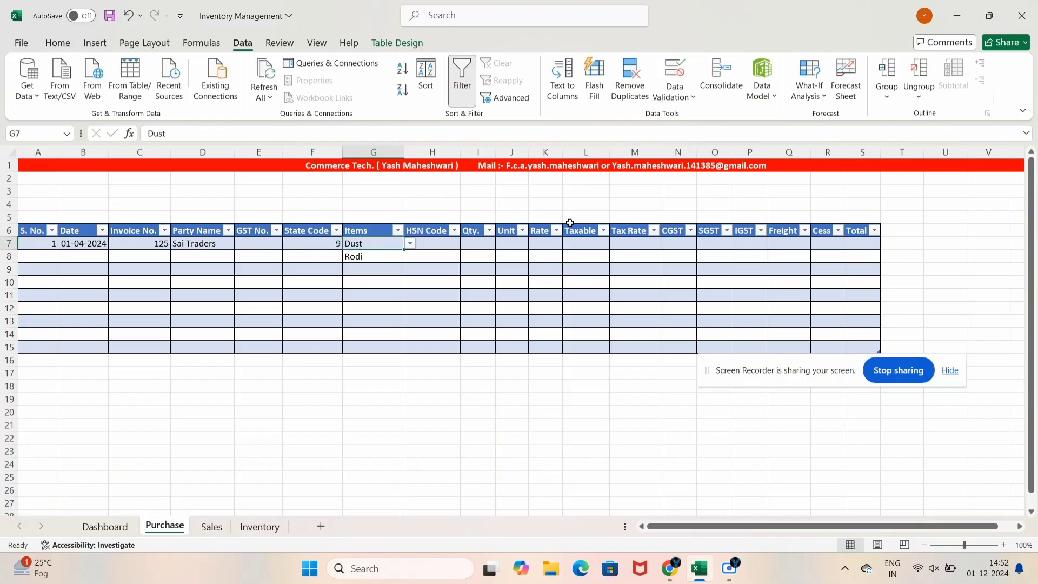
{"action": "key", "text": "Left"}
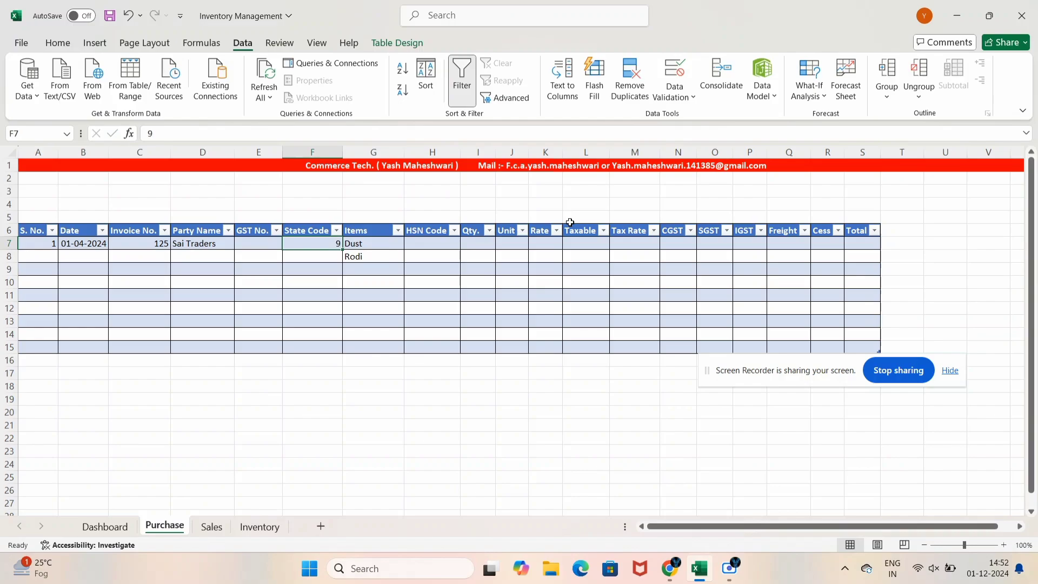
{"action": "key", "text": "Right"}
{"action": "key", "text": "Right"}
{"action": "key", "text": "Right"}
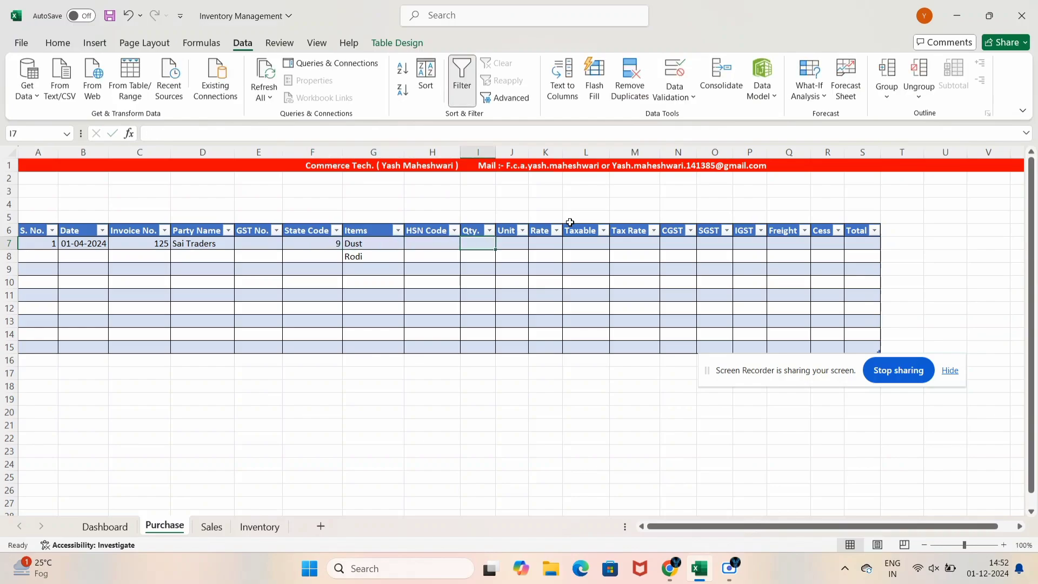
{"action": "type", "text": "125"}
{"action": "key", "text": "Tab"}
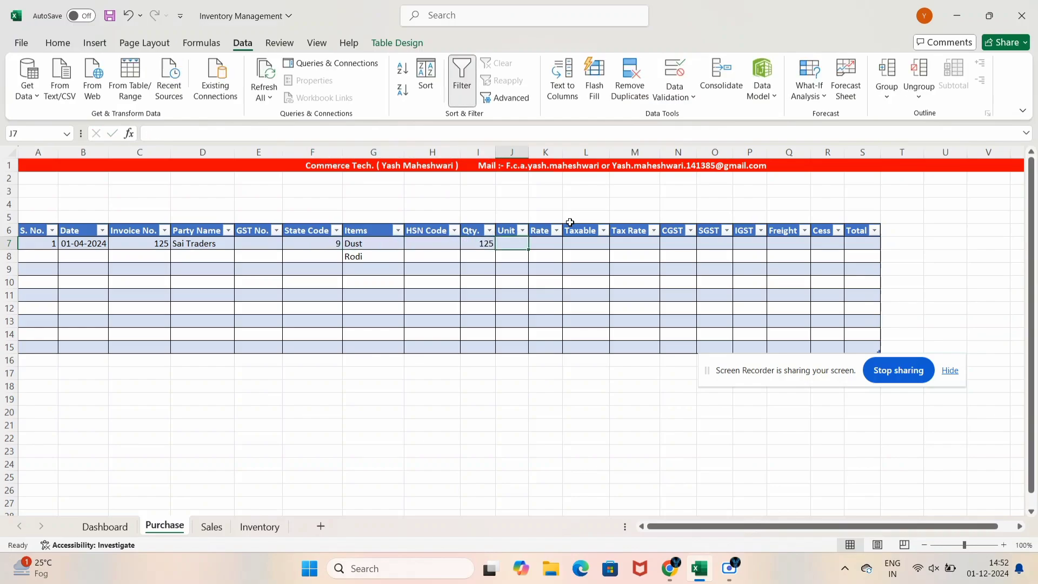
{"action": "type", "text": "VBa"}
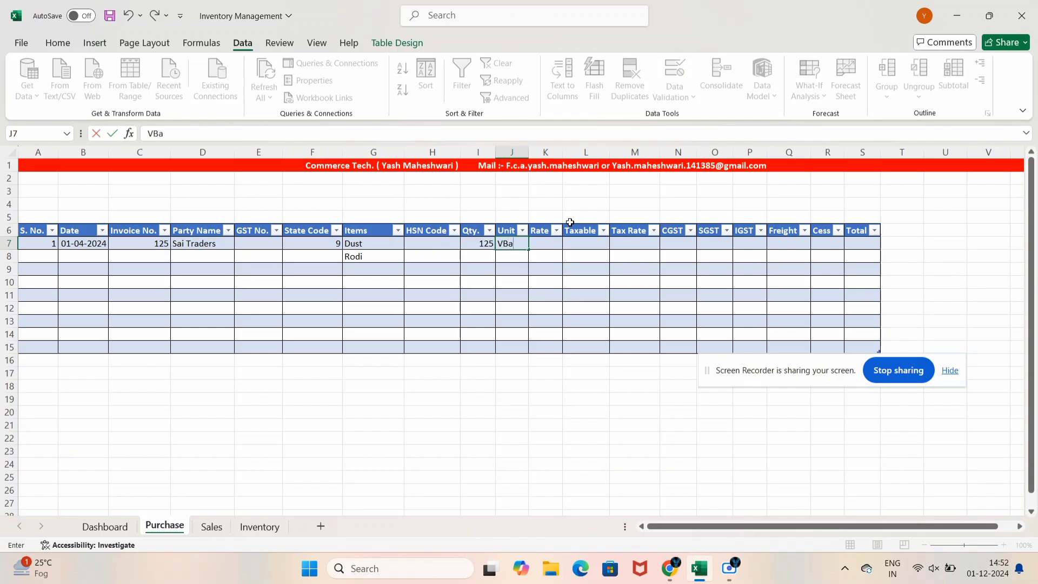
{"action": "key", "text": "BackSpace"}
{"action": "key", "text": "BackSpace"}
{"action": "key", "text": "BackSpace"}
{"action": "type", "text": "Bag"}
{"action": "key", "text": "Tab"}
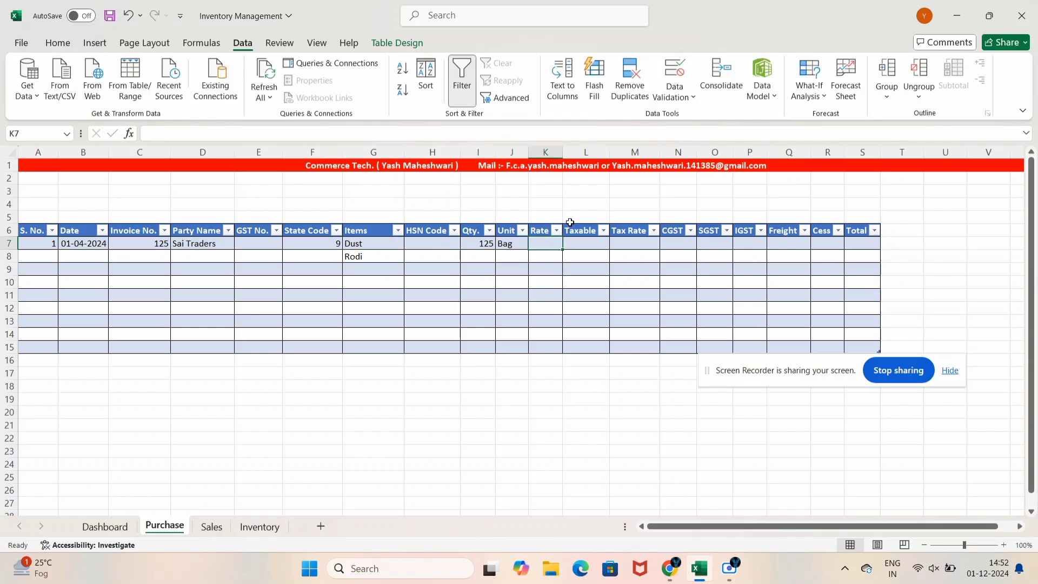
{"action": "type", "text": "350"}
{"action": "key", "text": "Tab"}
Enter a Qty × Rate formula in Taxable L7, filling the column and showing 43750
{"action": "type", "text": "+"}
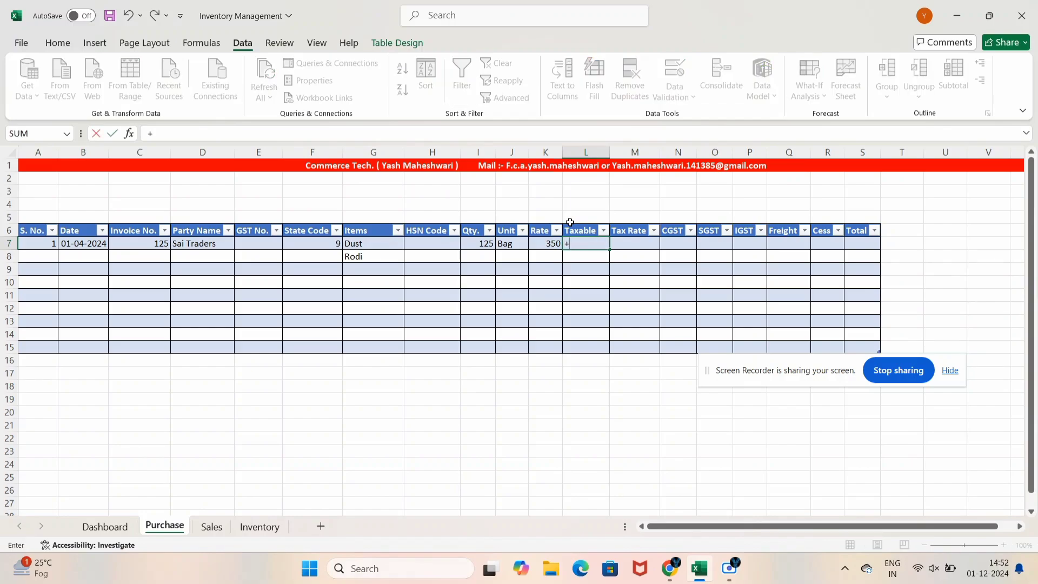
{"action": "key", "text": "Escape"}
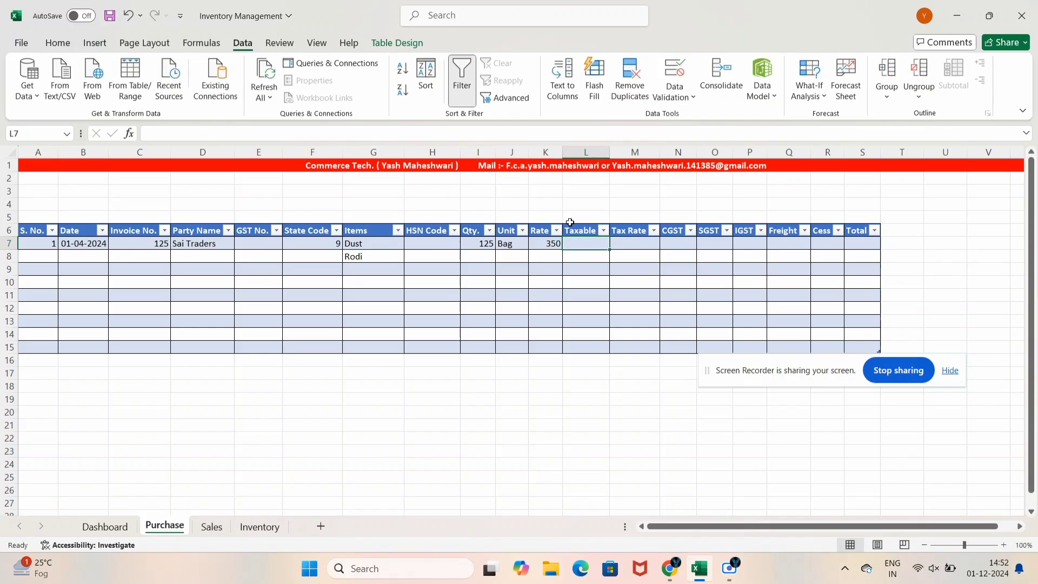
{"action": "type", "text": "="}
{"action": "key", "text": "Left"}
{"action": "key", "text": "Left"}
{"action": "key", "text": "Left"}
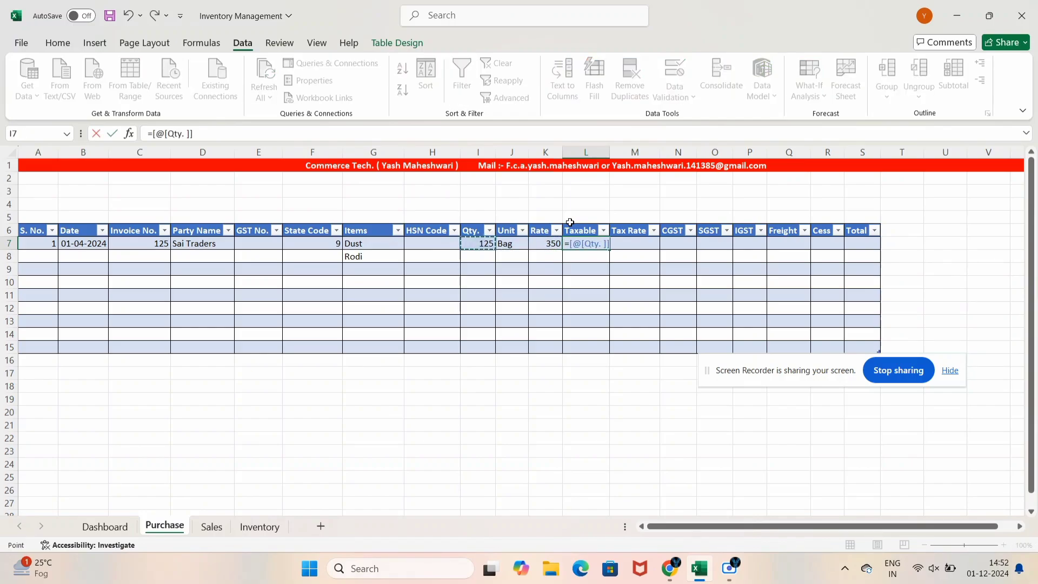
{"action": "type", "text": "*"}
{"action": "key", "text": "Left"}
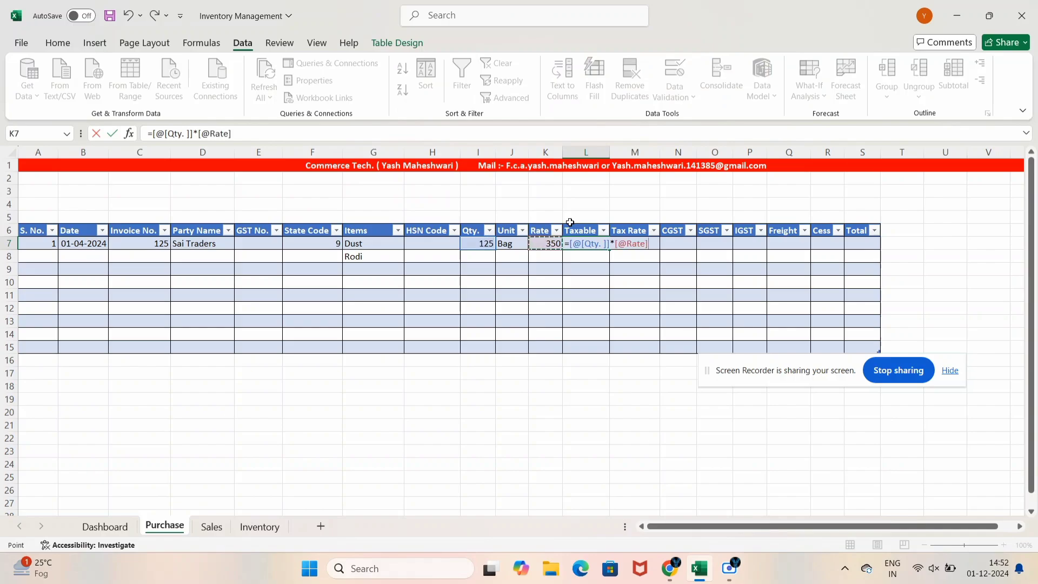
{"action": "key", "text": "Return"}
{"action": "key", "text": "Up"}
{"action": "key", "text": "Right"}
{"action": "key", "text": "Right"}
{"action": "key", "text": "Right"}
{"action": "key", "text": "Right"}
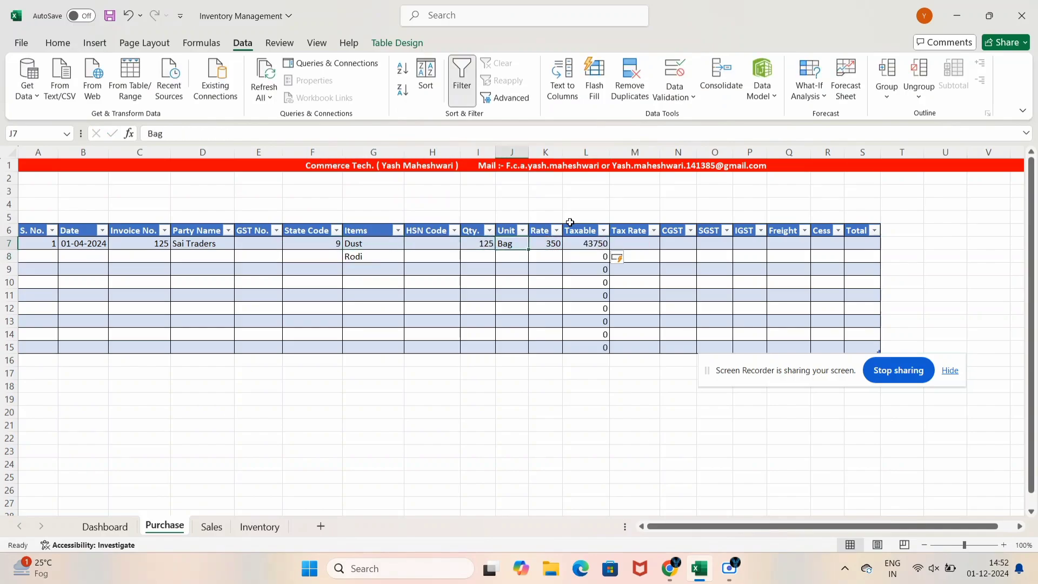
{"action": "key", "text": "Down"}
{"action": "key", "text": "Right"}
{"action": "key", "text": "Right"}
{"action": "key", "text": "Up"}
{"action": "key", "text": "Right"}
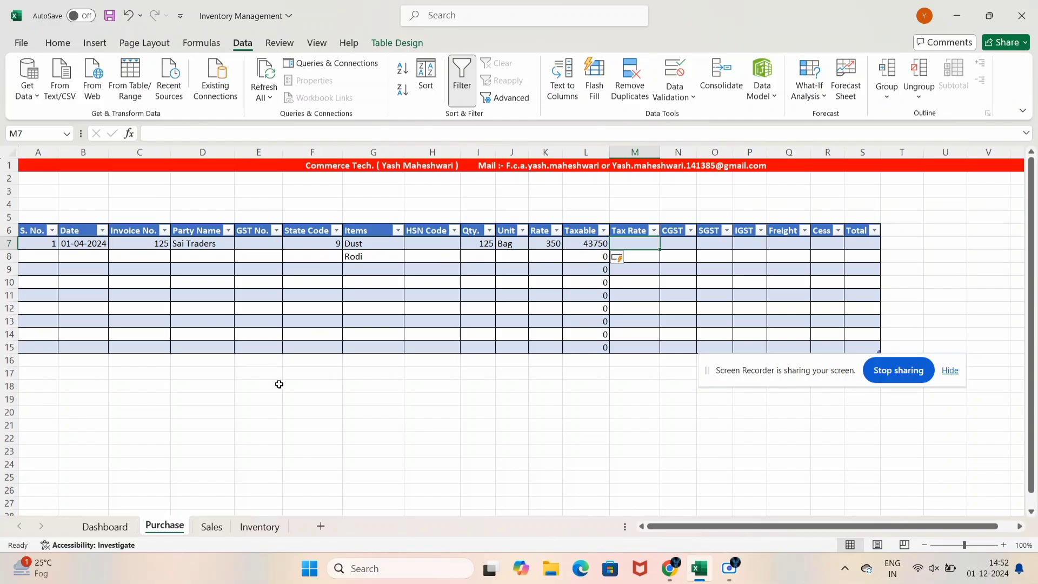
Add a bold Tax Rate heading in C5 of the Inventory sheet
{"action": "left_click", "coordinate": [255, 528]}
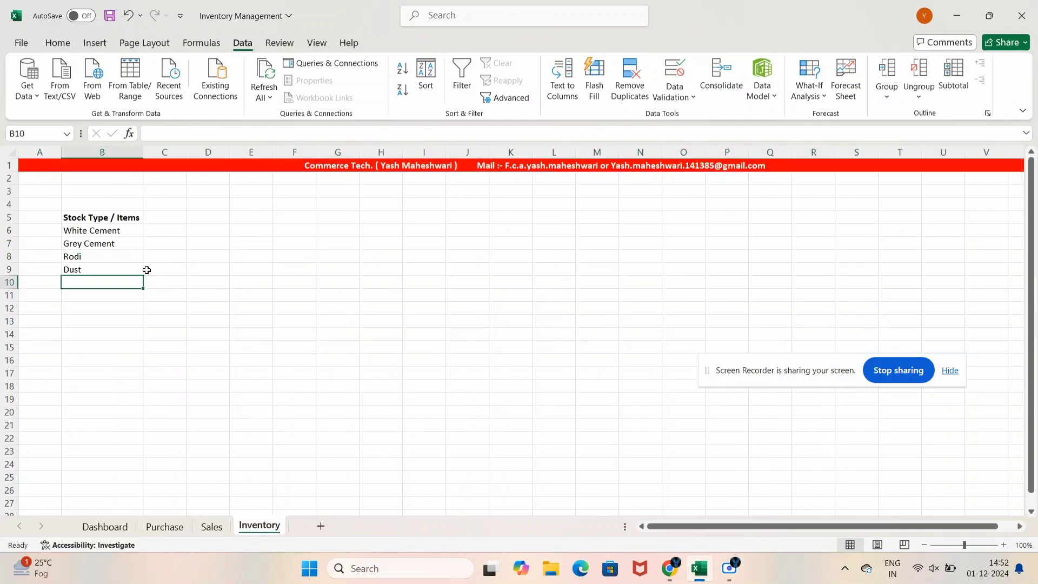
{"action": "left_click", "coordinate": [168, 216]}
{"action": "type", "text": "Ta"}
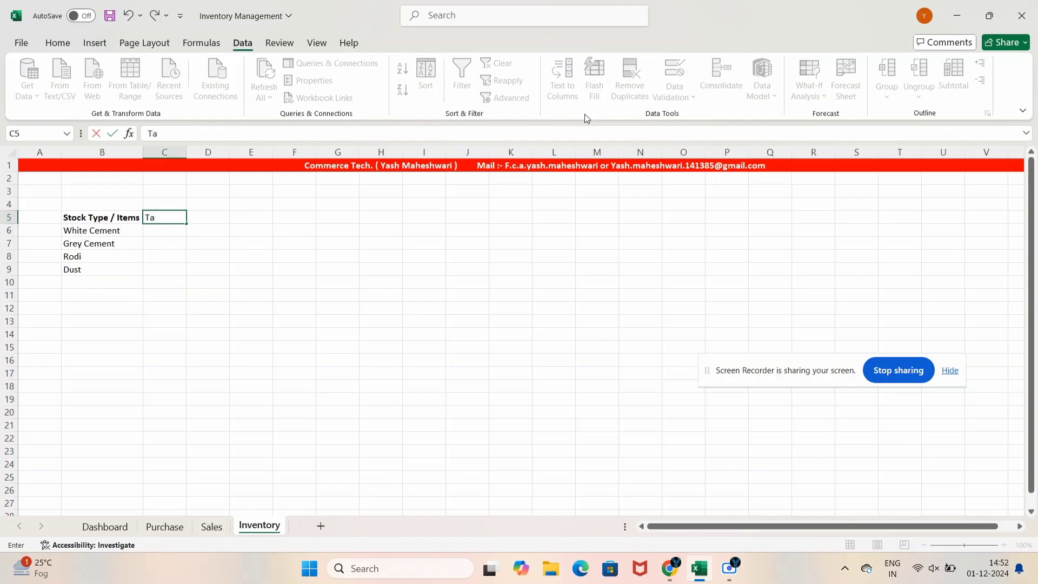
{"action": "type", "text": "x Rate"}
{"action": "key", "text": "Right"}
{"action": "key", "text": "Left"}
{"action": "key", "text": "ctrl+b"}
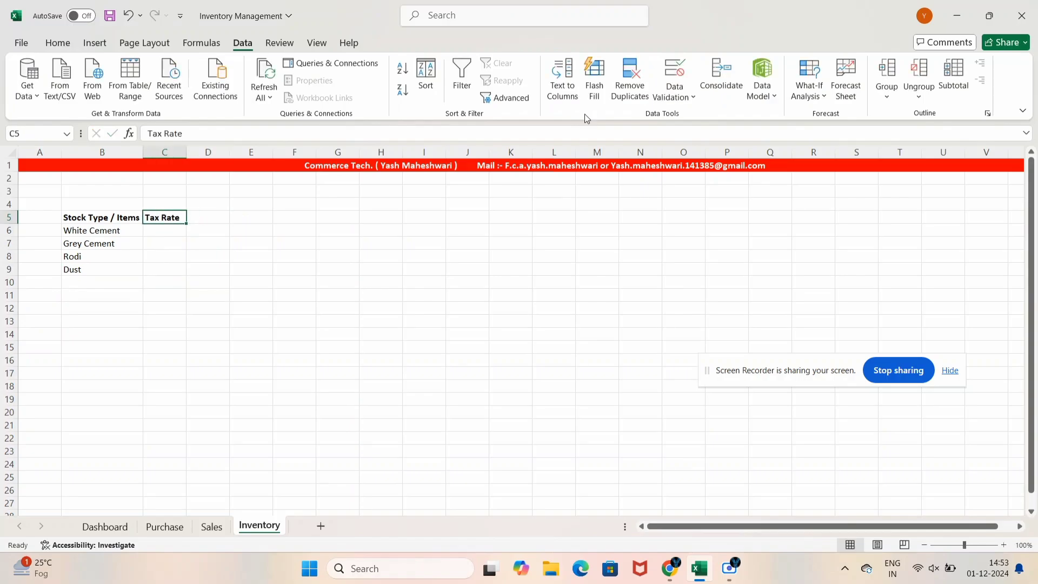
Enter tax rates 28, 28, 5 and 5 for White Cement, Grey Cement, Rodi and Dust
{"action": "key", "text": "Down"}
{"action": "type", "text": "28"}
{"action": "key", "text": "Return"}
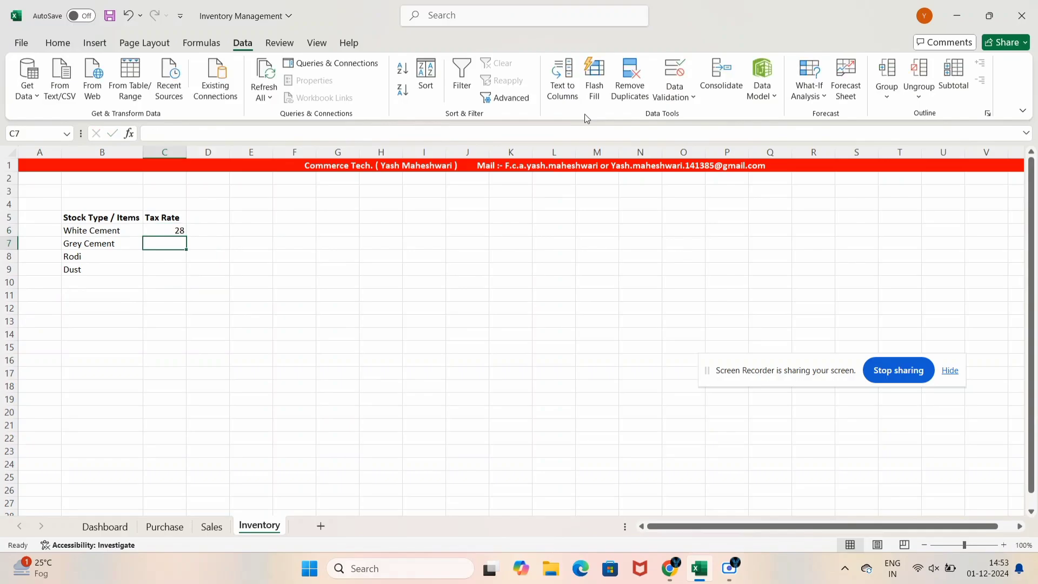
{"action": "type", "text": "28"}
{"action": "key", "text": "Return"}
{"action": "type", "text": "5"}
{"action": "key", "text": "Return"}
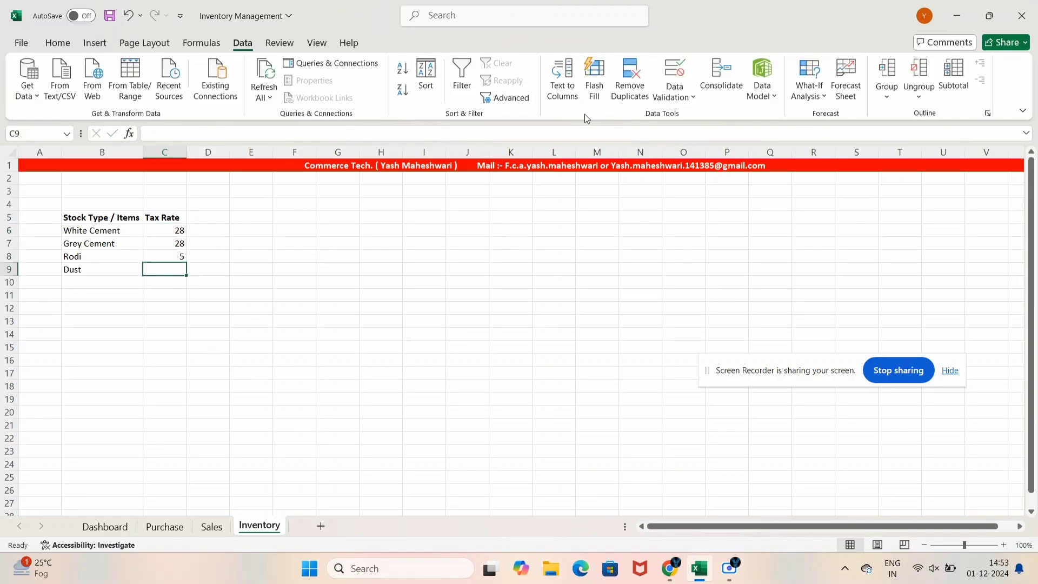
{"action": "type", "text": "5"}
{"action": "key", "text": "Return"}
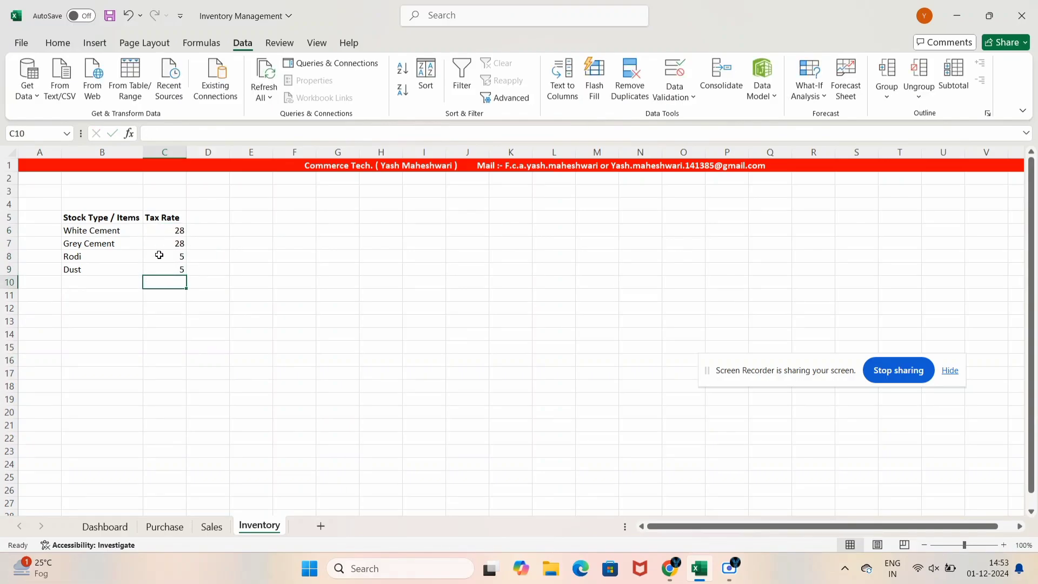
Restrict the Purchase Tax Rate cells M7:M15 to a list sourced from Inventory!$C$6:$C$9
{"action": "left_click", "coordinate": [164, 526]}
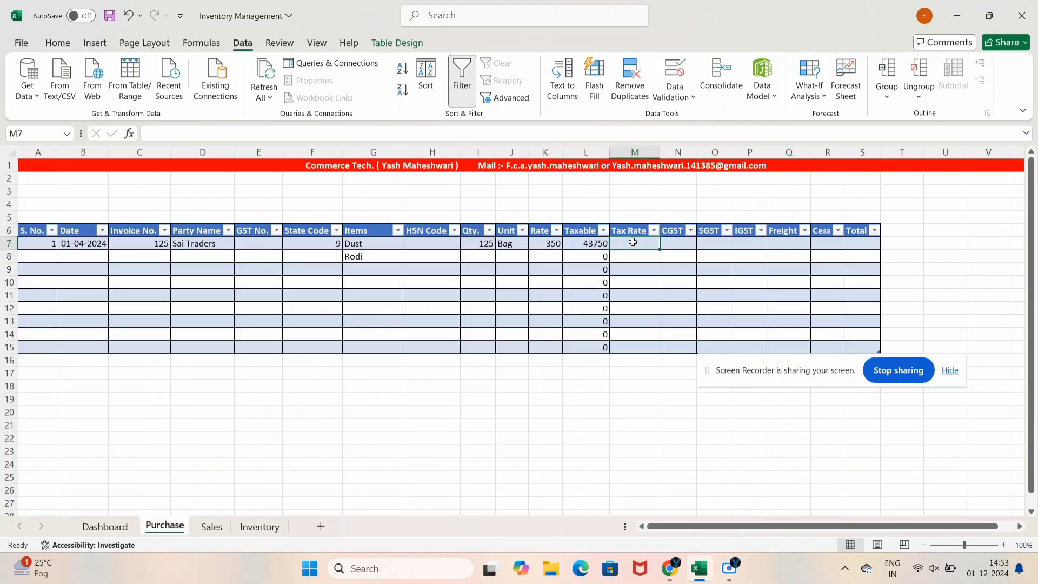
{"action": "left_click_drag", "start_coordinate": [635, 247], "coordinate": [634, 350]}
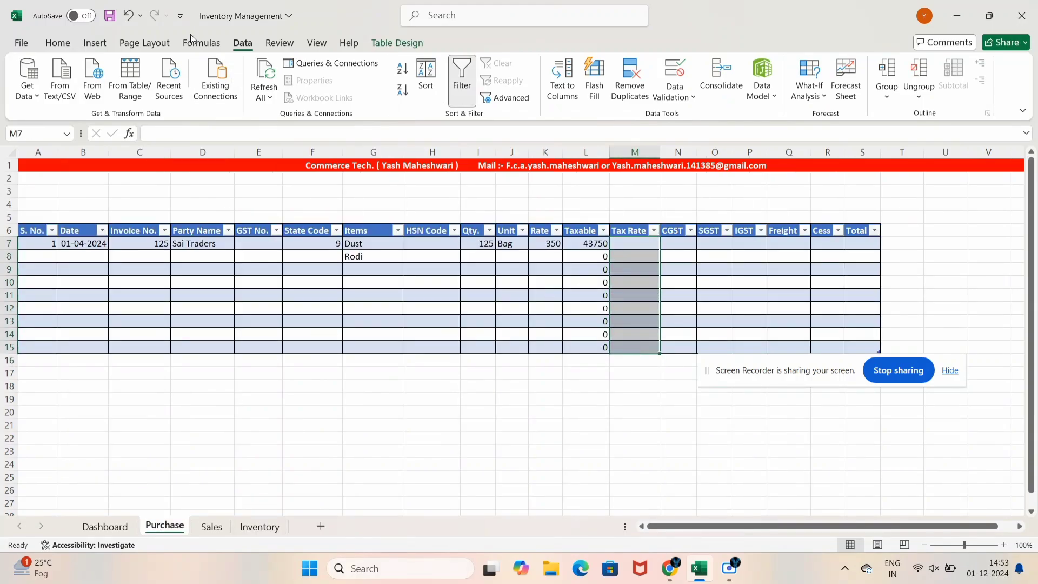
{"action": "left_click", "coordinate": [675, 96]}
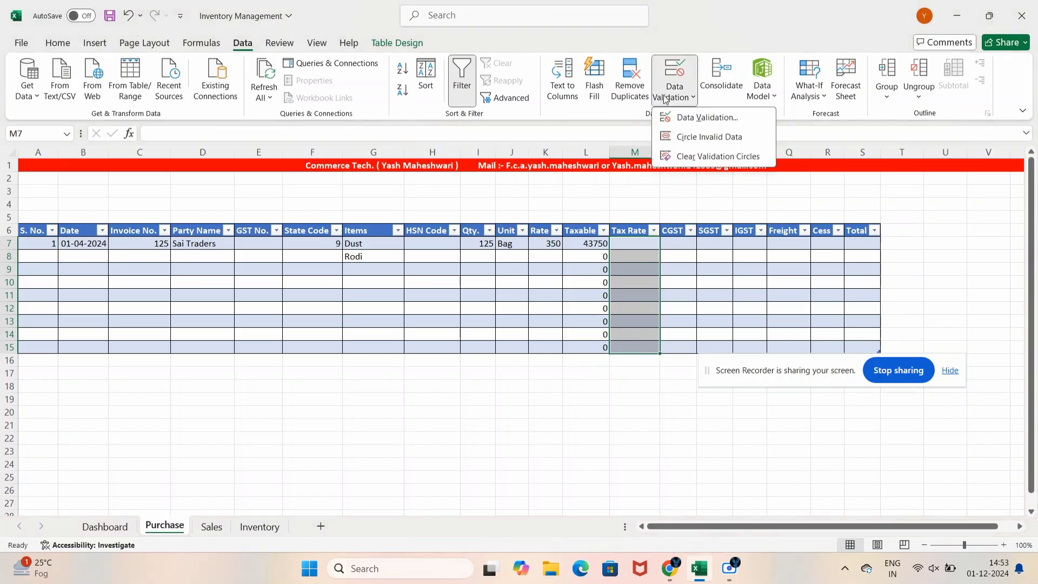
{"action": "left_click", "coordinate": [703, 115]}
{"action": "left_click", "coordinate": [342, 244]}
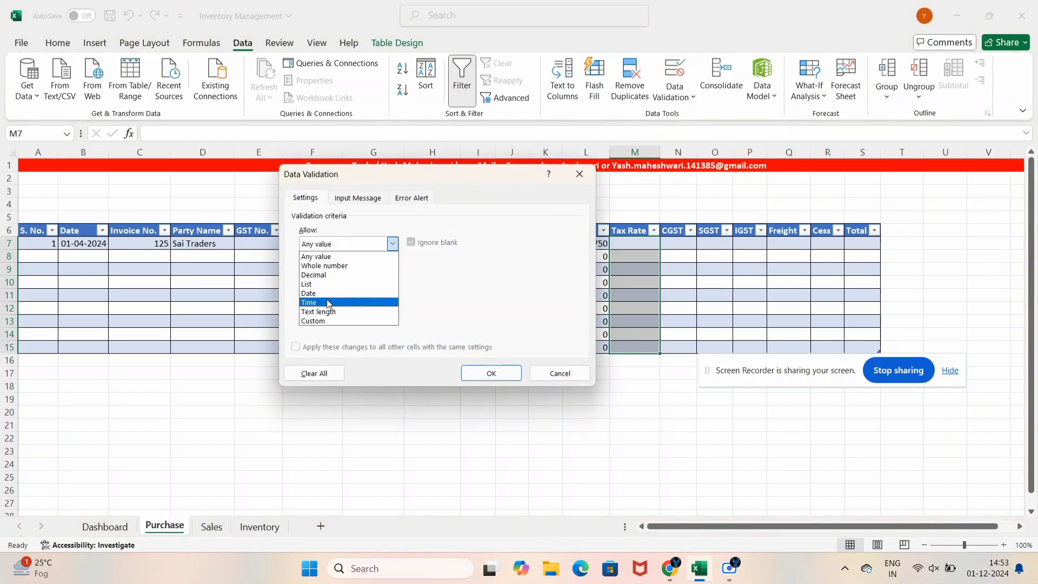
{"action": "left_click", "coordinate": [325, 302]}
{"action": "left_click", "coordinate": [325, 248]}
{"action": "left_click", "coordinate": [322, 284]}
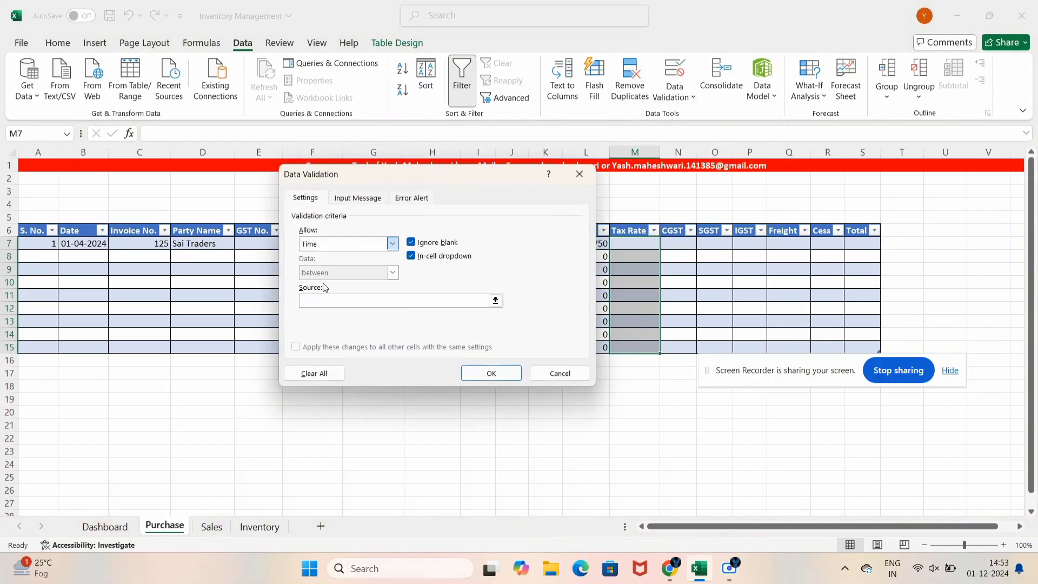
{"action": "left_click", "coordinate": [324, 301]}
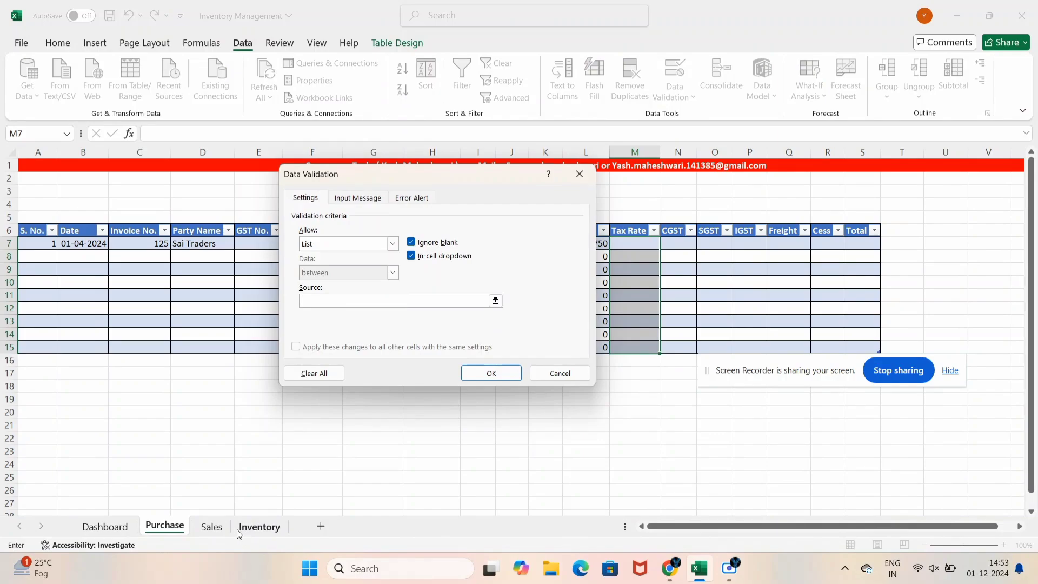
{"action": "left_click", "coordinate": [257, 527]}
{"action": "left_click_drag", "start_coordinate": [173, 232], "coordinate": [178, 261]}
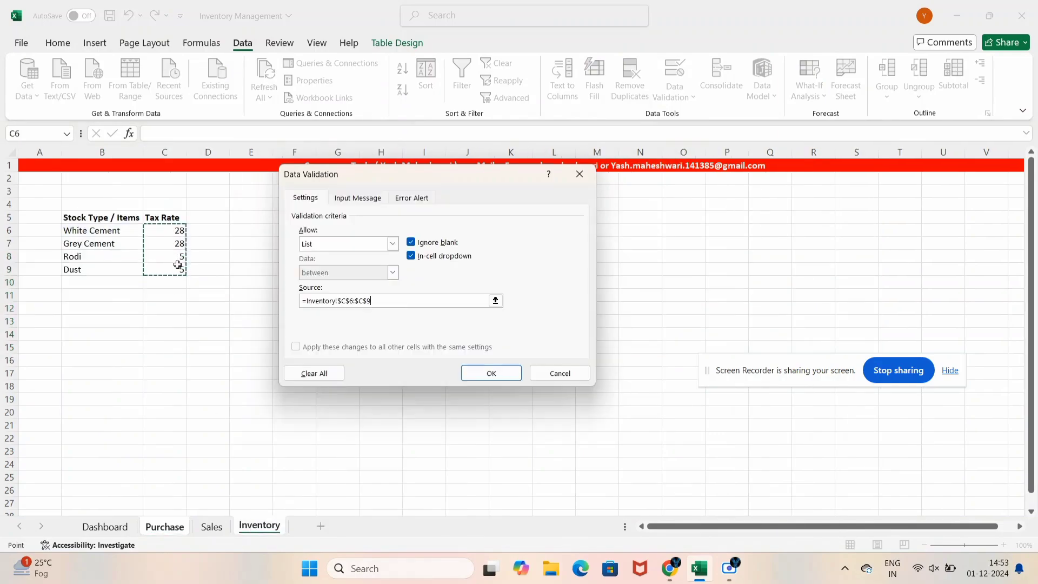
{"action": "key", "text": "Return"}
Enter 28 as the first purchase's tax rate in M7
{"action": "left_click", "coordinate": [670, 245]}
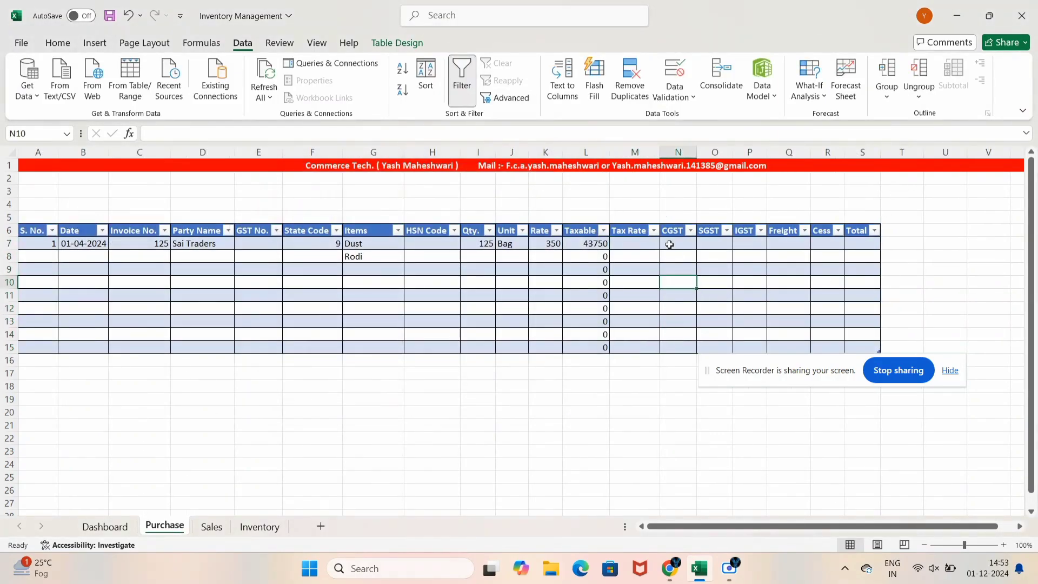
{"action": "left_click", "coordinate": [650, 247]}
{"action": "left_click", "coordinate": [666, 243]}
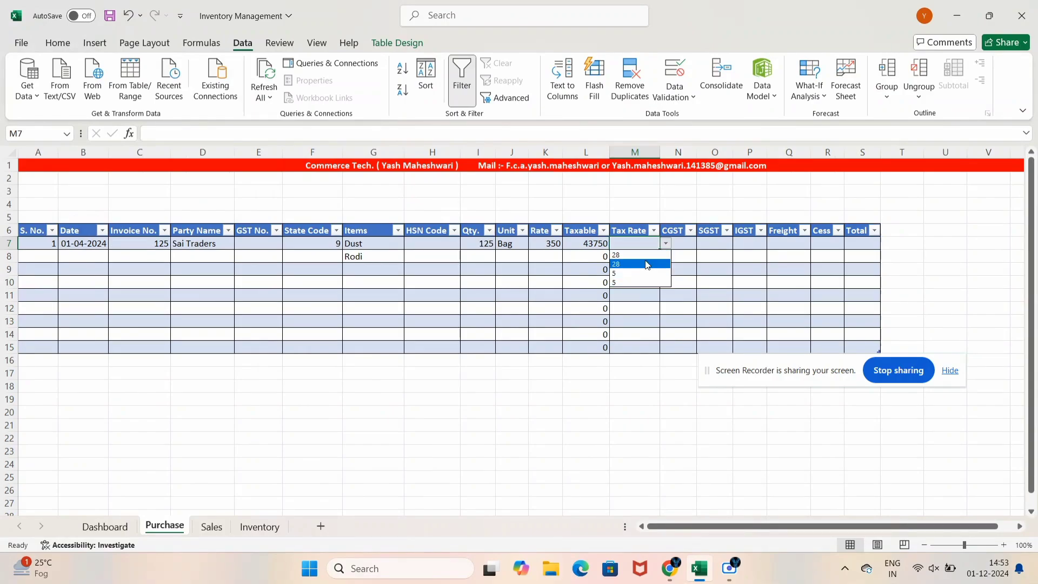
{"action": "left_click", "coordinate": [694, 265]}
{"action": "type", "text": "28"}
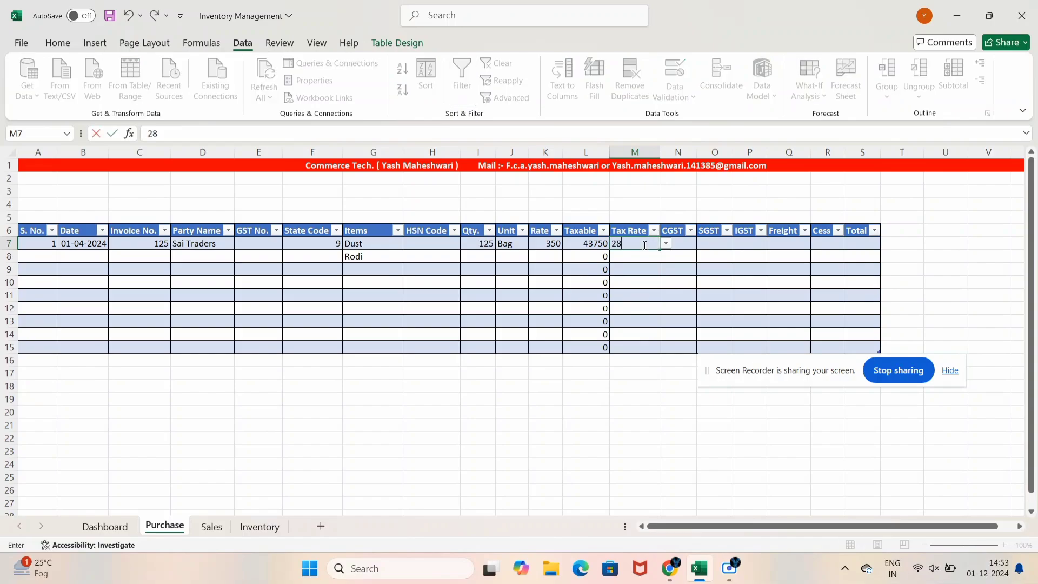
{"action": "key", "text": "Return"}
Clear a stray 5 from row 8's tax rate and return to row 7's CGST cell
{"action": "type", "text": "5"}
{"action": "key", "text": "Return"}
{"action": "key", "text": "Up"}
{"action": "key", "text": "Up"}
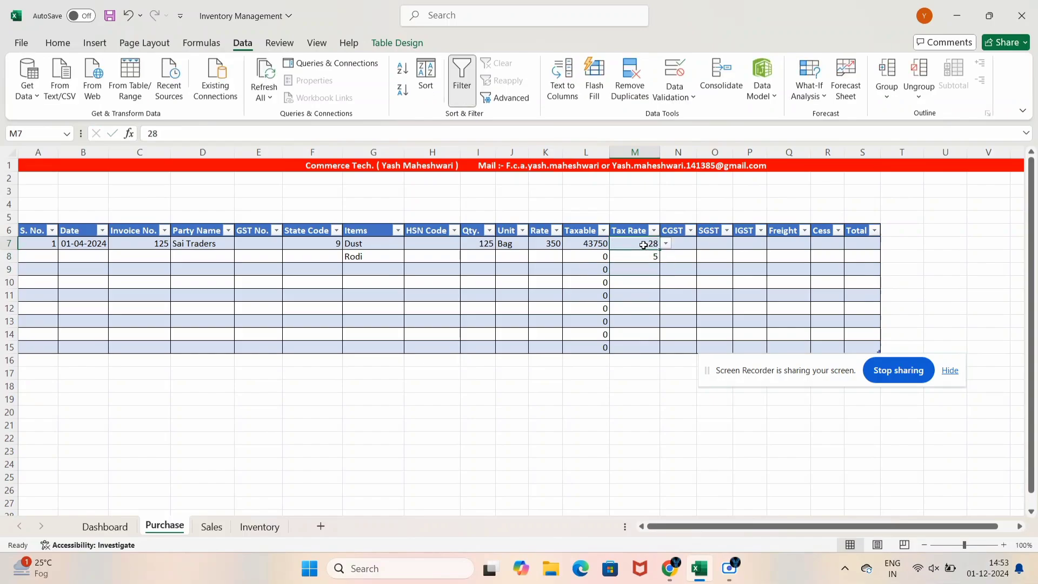
{"action": "key", "text": "Down"}
{"action": "key", "text": "Delete"}
{"action": "key", "text": "Up"}
{"action": "key", "text": "Right"}
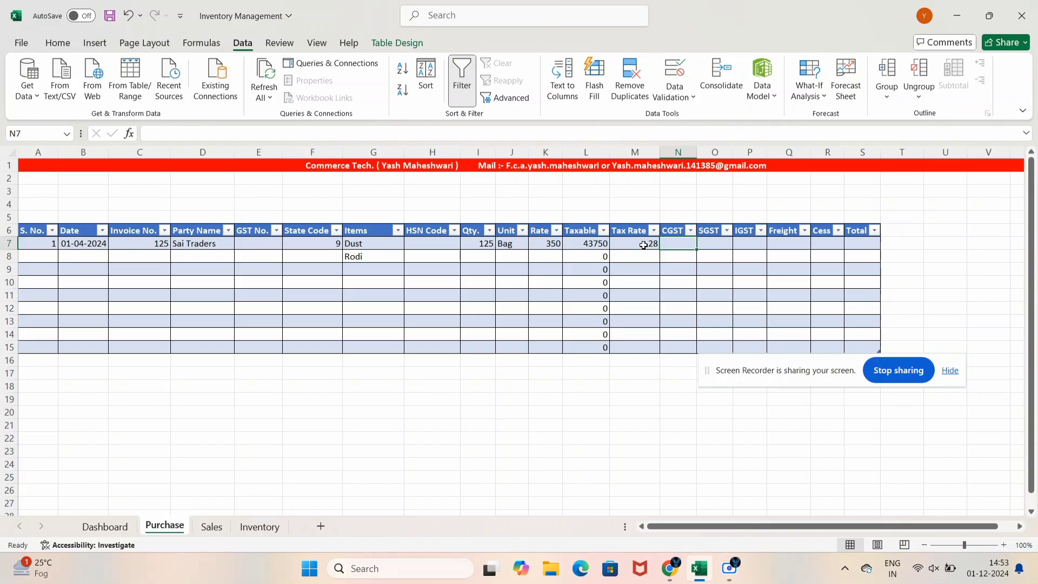
{"action": "key", "text": "Right"}
{"action": "key", "text": "Right"}
{"action": "key", "text": "Right"}
{"action": "key", "text": "Right"}
{"action": "key", "text": "Right"}
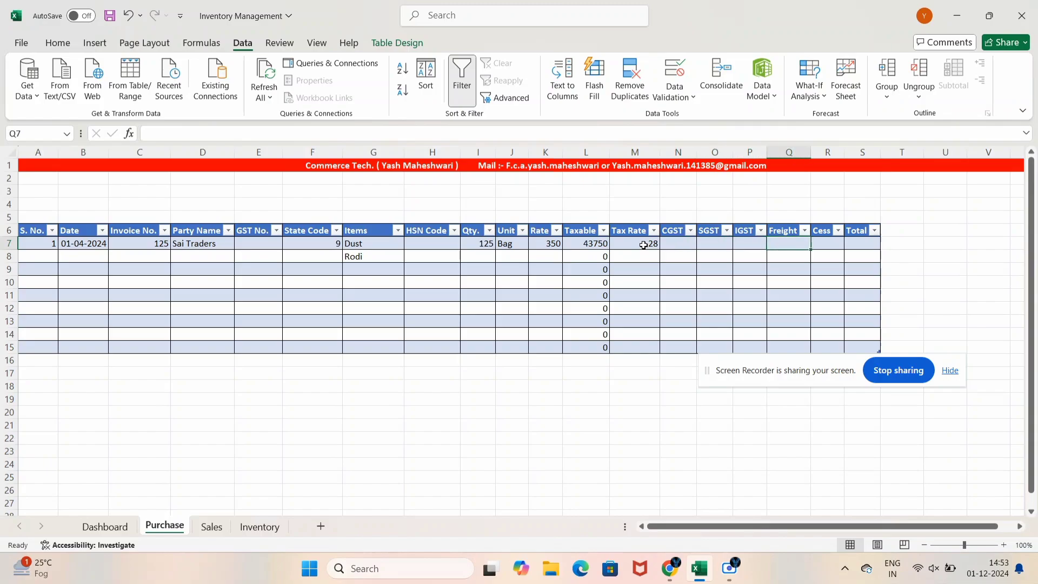
{"action": "key", "text": "Left"}
{"action": "key", "text": "Left"}
{"action": "key", "text": "Left"}
{"action": "key", "text": "Left"}
{"action": "key", "text": "Left"}
{"action": "key", "text": "Right"}
{"action": "key", "text": "Right"}
{"action": "key", "text": "Right"}
{"action": "key", "text": "Right"}
{"action": "key", "text": "Right"}
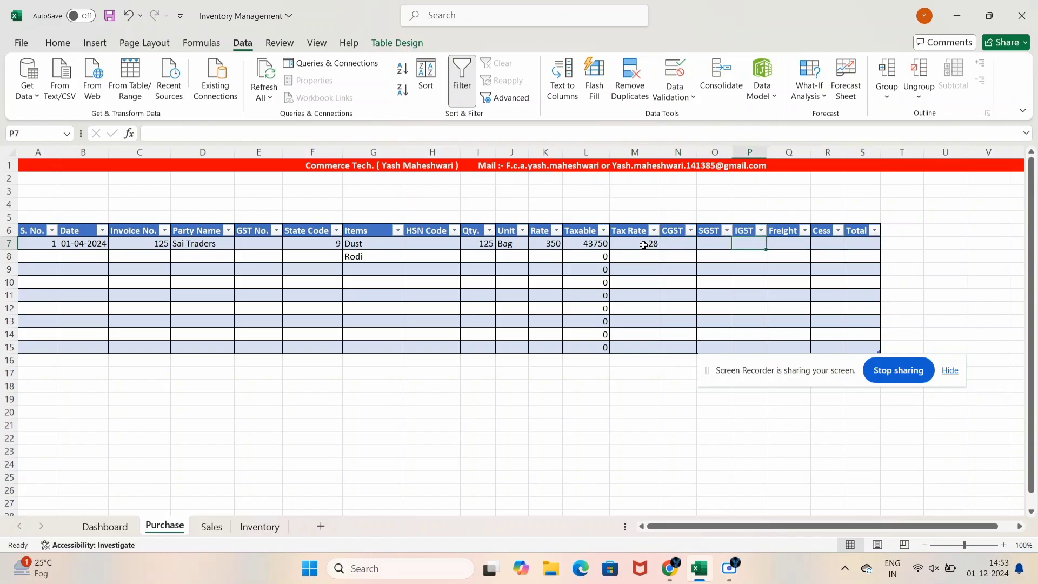
{"action": "key", "text": "Left"}
{"action": "key", "text": "Left"}
{"action": "key", "text": "Left"}
{"action": "key", "text": "Left"}
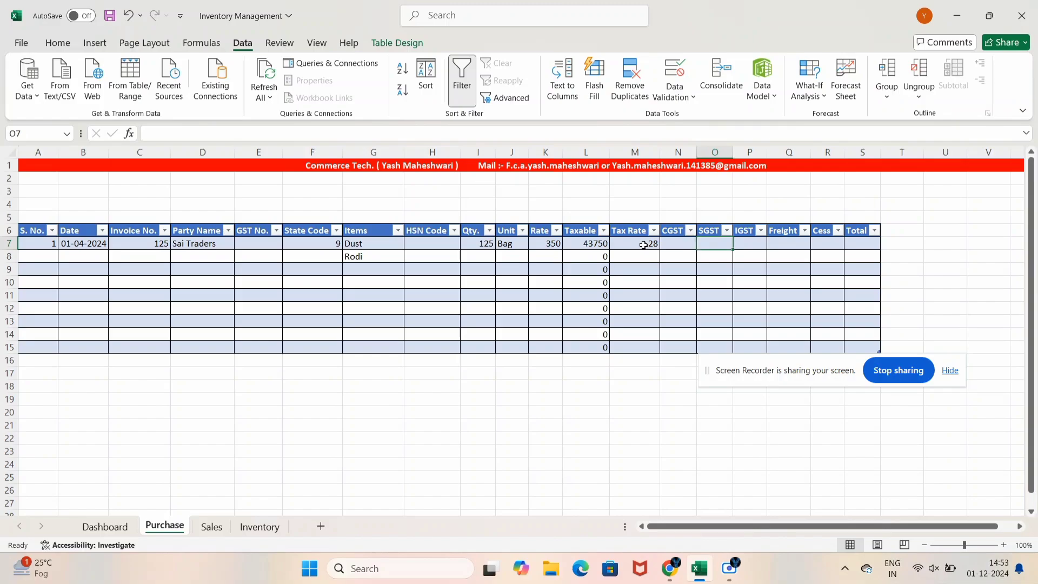
{"action": "key", "text": "Left"}
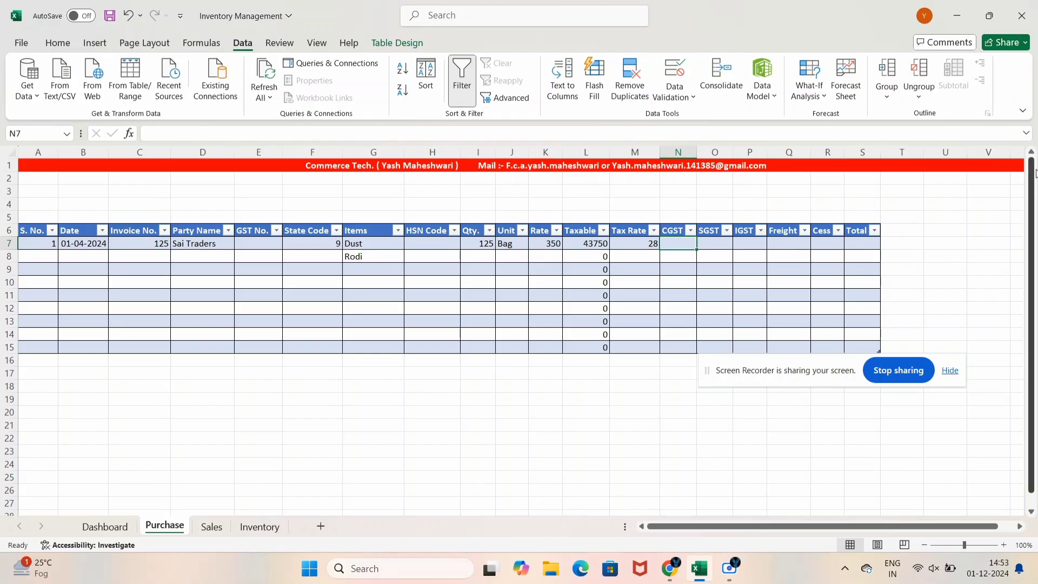
{"action": "type", "text": "=if"}
{"action": "key", "text": "Tab"}
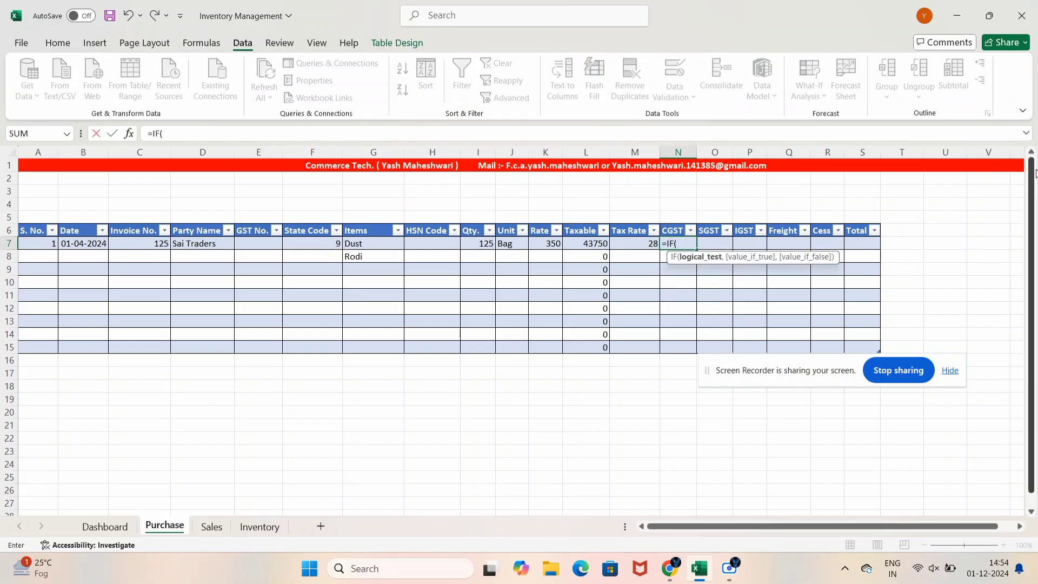
{"action": "key", "text": "Left"}
{"action": "key", "text": "Left"}
{"action": "key", "text": "Left"}
{"action": "key", "text": "Left"}
{"action": "key", "text": "Left"}
{"action": "key", "text": "Left"}
{"action": "key", "text": "Left"}
{"action": "key", "text": "Left"}
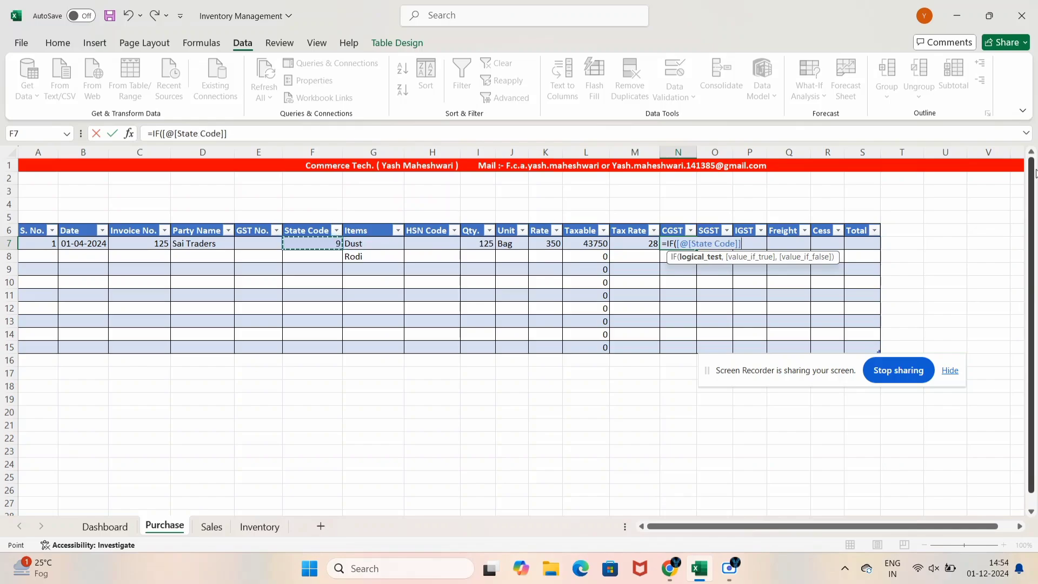
{"action": "type", "text": "="}
{"action": "type", "text": "9,"}
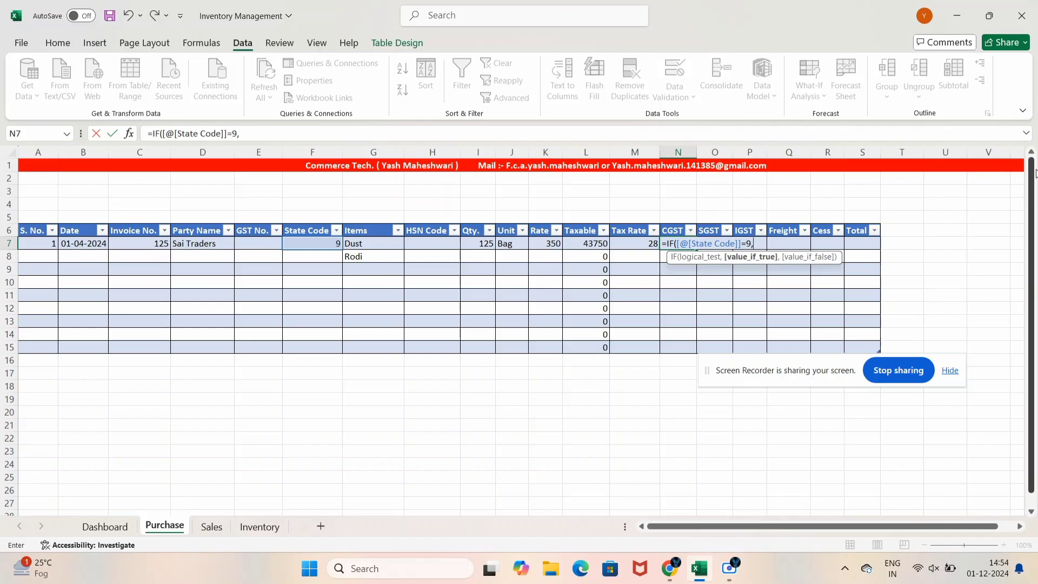
{"action": "key", "text": "Left"}
{"action": "key", "text": "Left"}
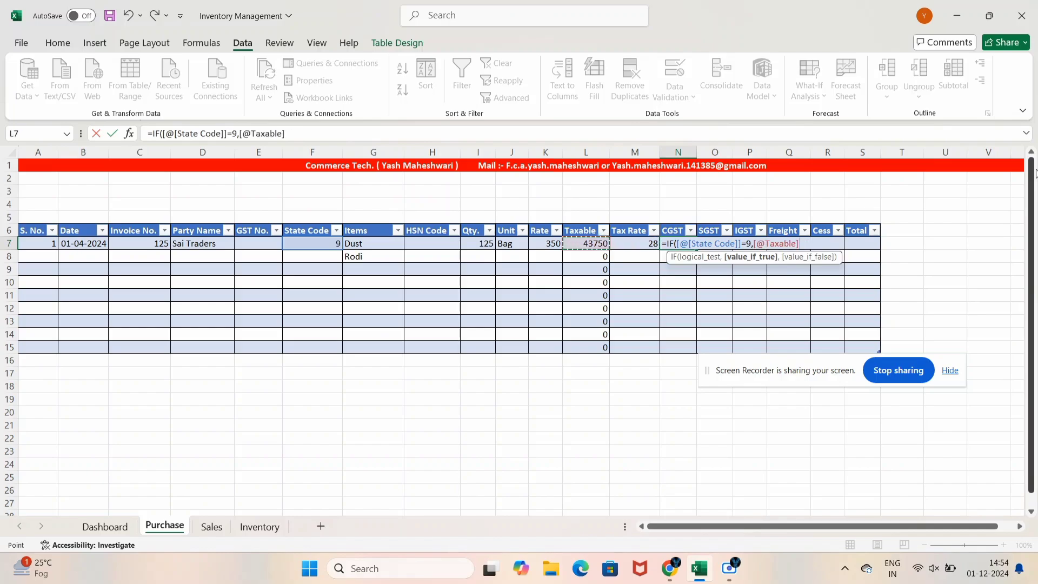
{"action": "type", "text": "*"}
{"action": "key", "text": "Left"}
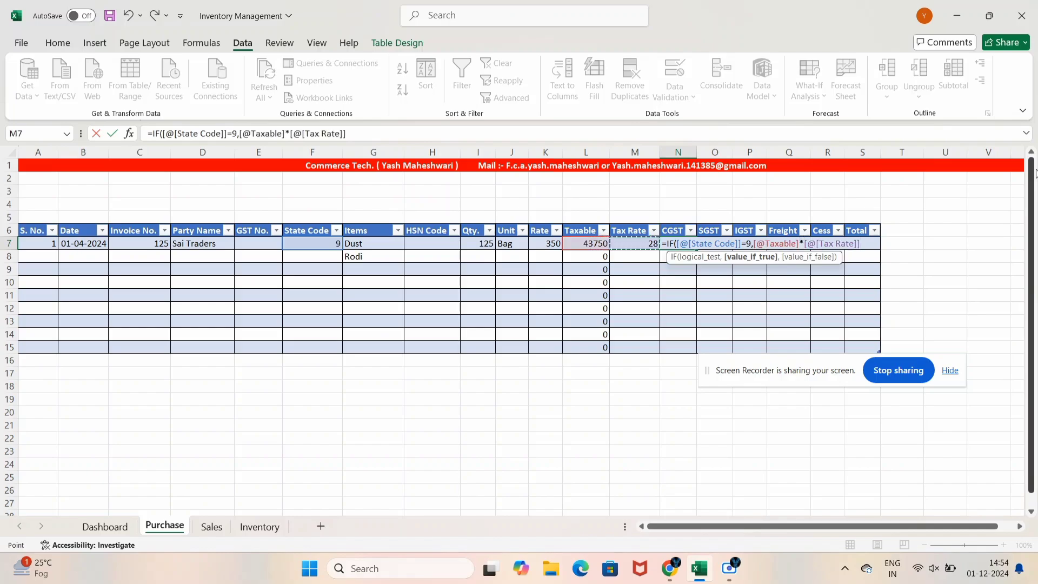
{"action": "type", "text": "/200"}
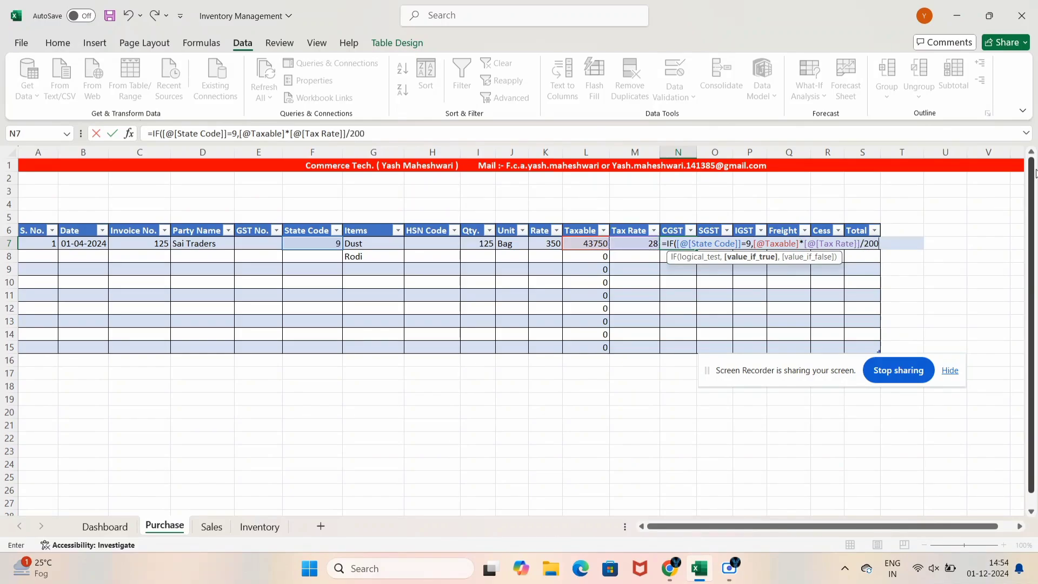
{"action": "key", "text": "Return"}
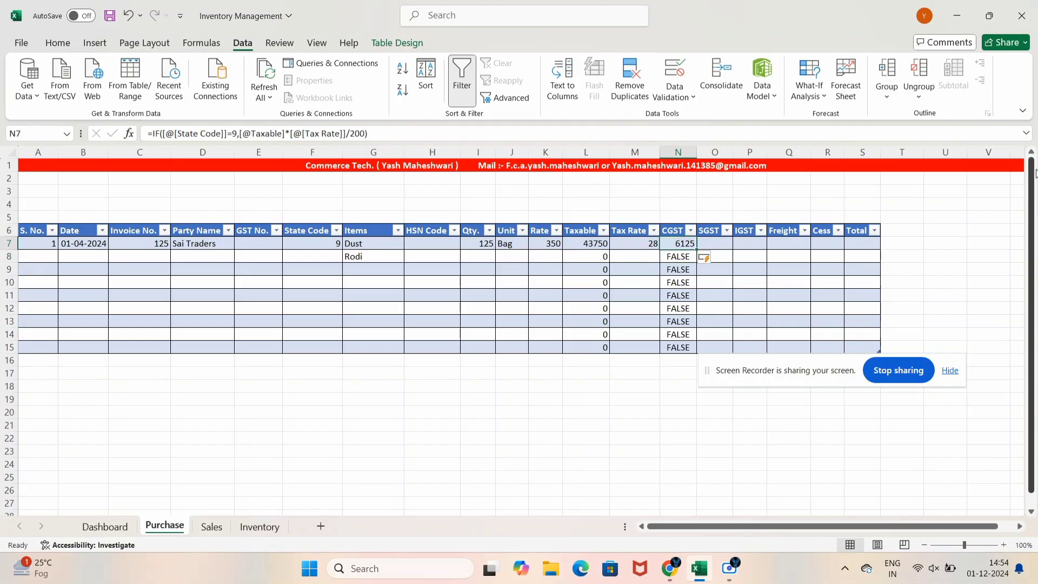
Check the CGST results down column N, ending beside the SGST column
{"action": "key", "text": "Down"}
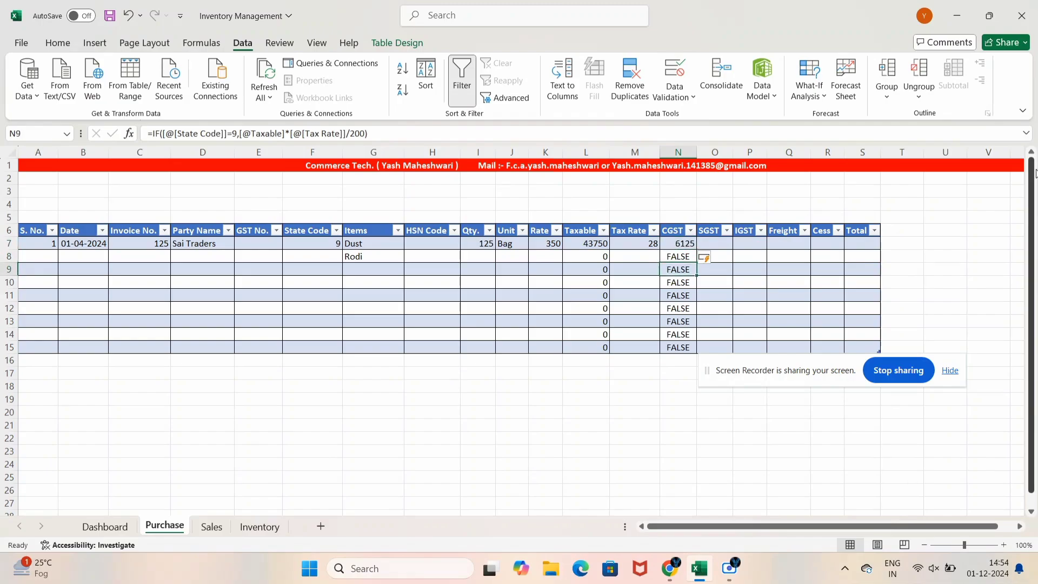
{"action": "key", "text": "Left"}
{"action": "key", "text": "Left"}
{"action": "key", "text": "Left"}
{"action": "key", "text": "Right"}
{"action": "key", "text": "Right"}
{"action": "key", "text": "Right"}
{"action": "key", "text": "Down"}
{"action": "key", "text": "Down"}
{"action": "key", "text": "Down"}
{"action": "key", "text": "Down"}
{"action": "key", "text": "Down"}
{"action": "key", "text": "Down"}
{"action": "key", "text": "Up"}
{"action": "key", "text": "Up"}
{"action": "key", "text": "Up"}
{"action": "key", "text": "Up"}
{"action": "key", "text": "Up"}
{"action": "key", "text": "Up"}
{"action": "key", "text": "Up"}
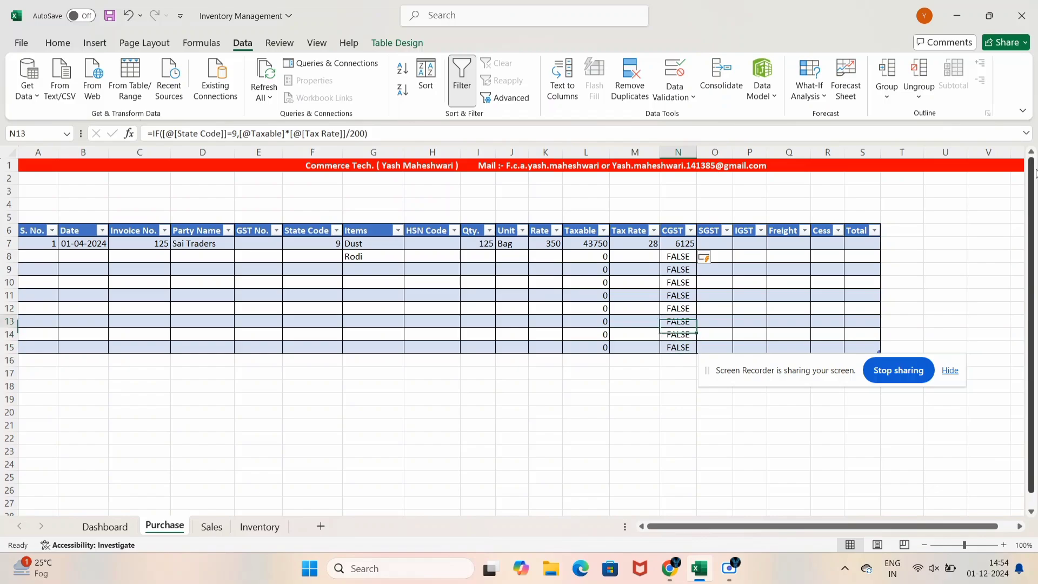
{"action": "key", "text": "Right"}
{"action": "key", "text": "Up"}
{"action": "key", "text": "Up"}
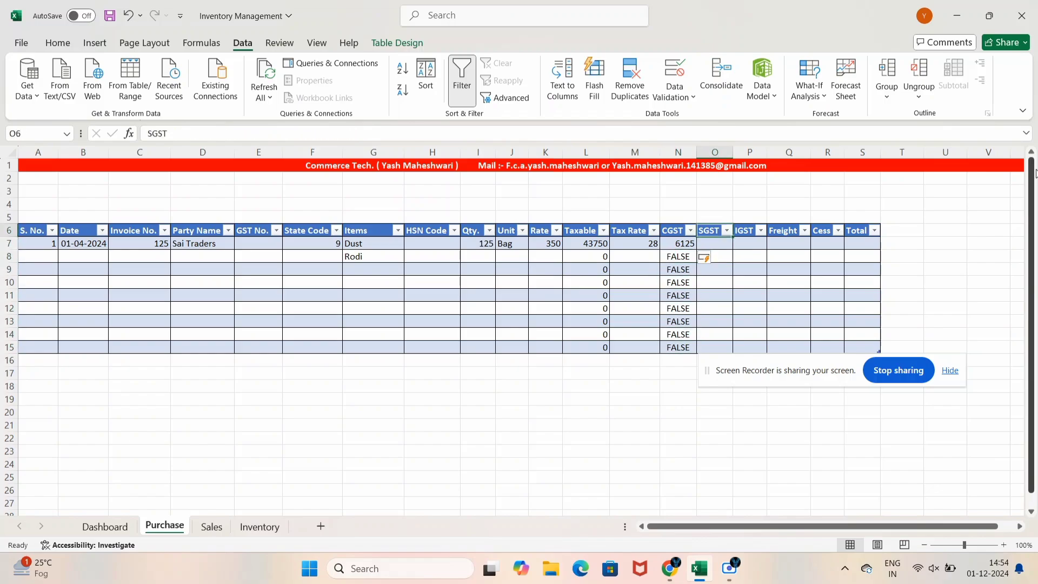
{"action": "key", "text": "Down"}
{"action": "type", "text": "+"}
{"action": "key", "text": "Left"}
{"action": "key", "text": "Tab"}
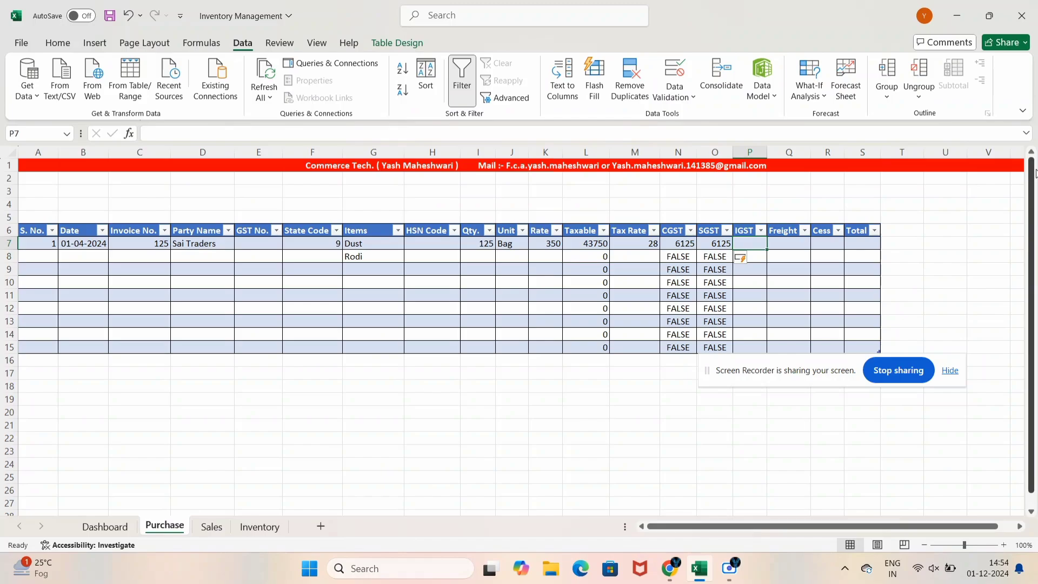
{"action": "type", "text": "=IF("}
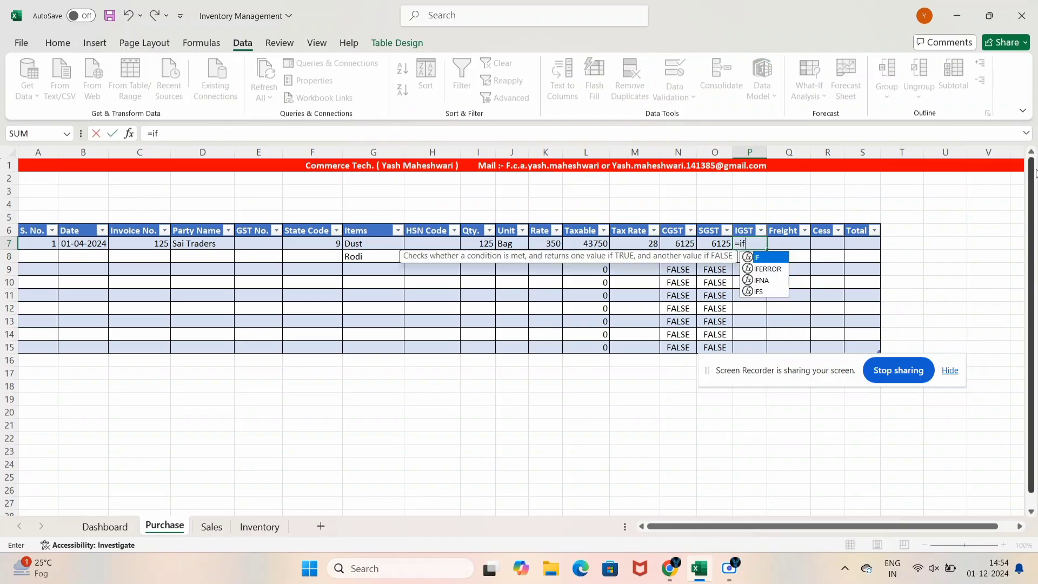
{"action": "key", "text": "Left"}
{"action": "key", "text": "Left"}
{"action": "key", "text": "Left"}
{"action": "key", "text": "Left"}
{"action": "key", "text": "Left"}
{"action": "key", "text": "Left"}
{"action": "key", "text": "Left"}
{"action": "key", "text": "Left"}
{"action": "key", "text": "Left"}
{"action": "key", "text": "Left"}
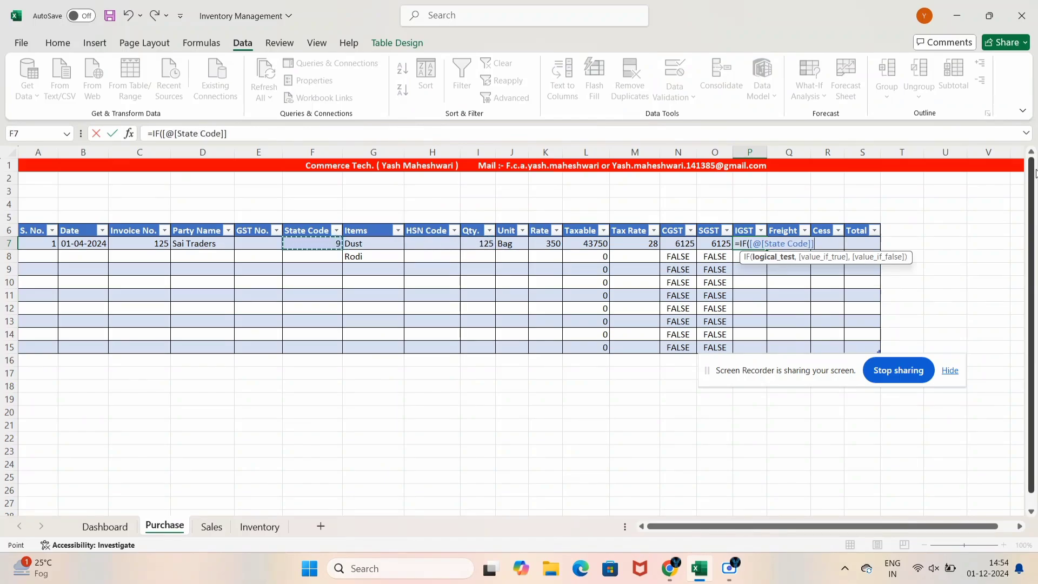
{"action": "type", "text": "=9,"}
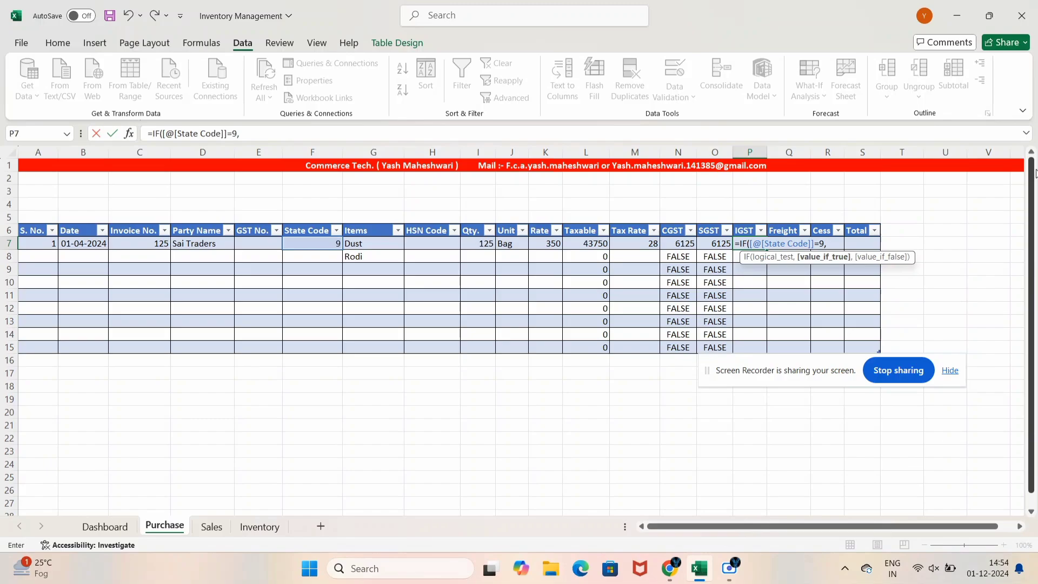
{"action": "type", "text": "0,"}
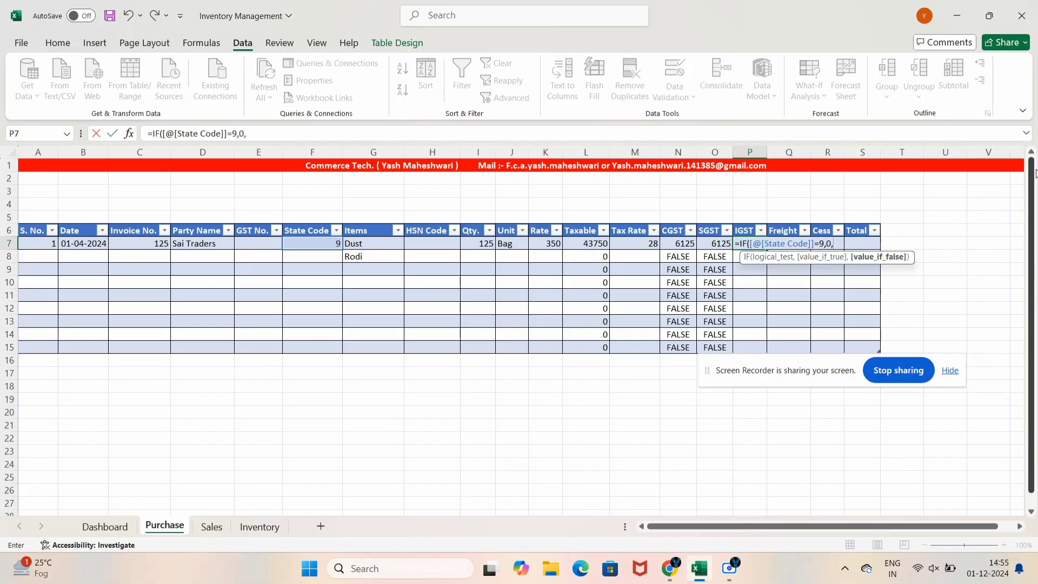
{"action": "key", "text": "Left"}
{"action": "key", "text": "Left"}
{"action": "key", "text": "Left"}
{"action": "key", "text": "Left"}
{"action": "type", "text": "*"}
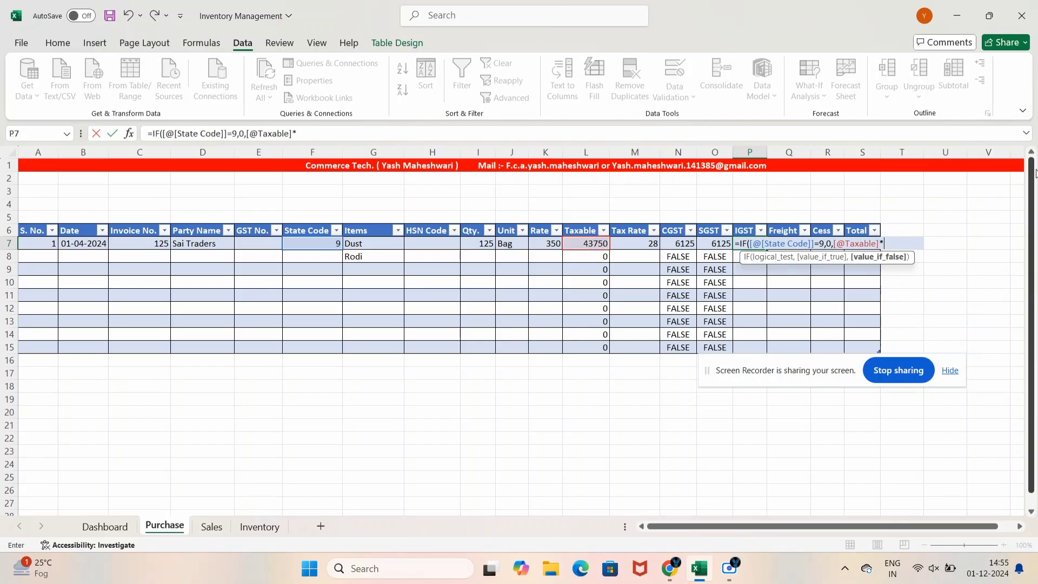
{"action": "key", "text": "Left"}
{"action": "key", "text": "Left"}
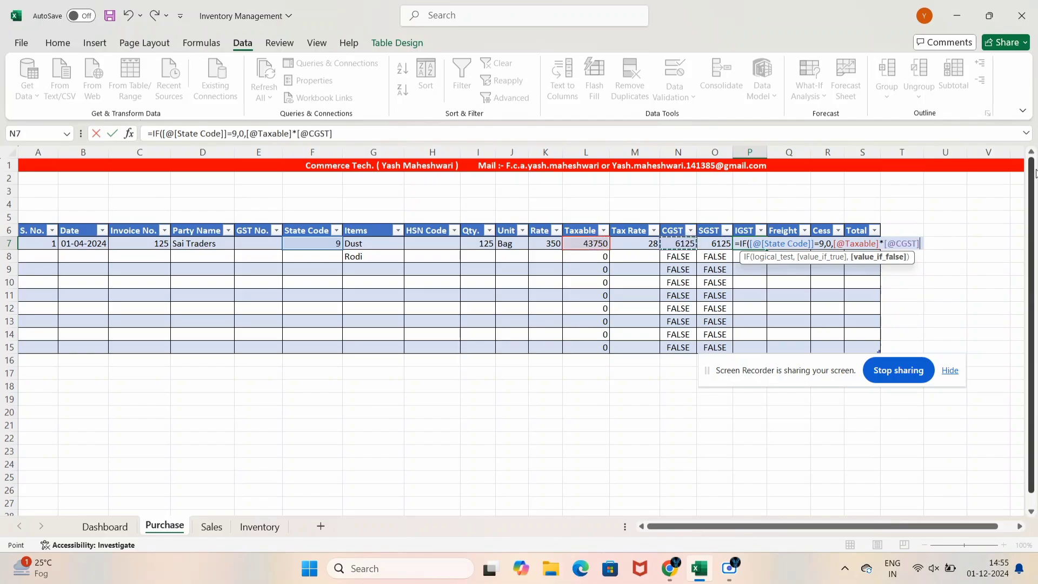
{"action": "key", "text": "Left"}
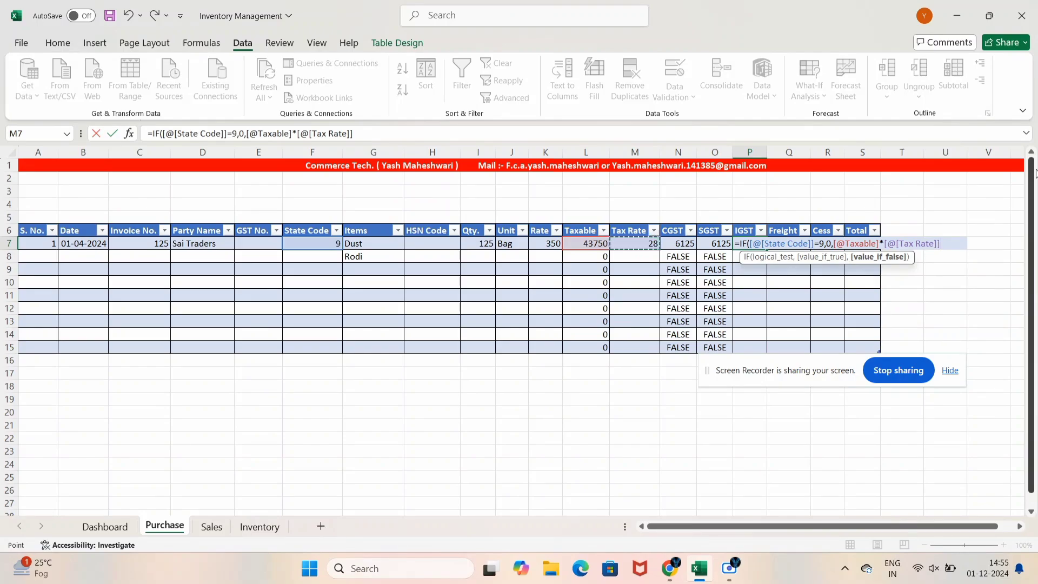
{"action": "type", "text": "/100)"}
{"action": "key", "text": "Return"}
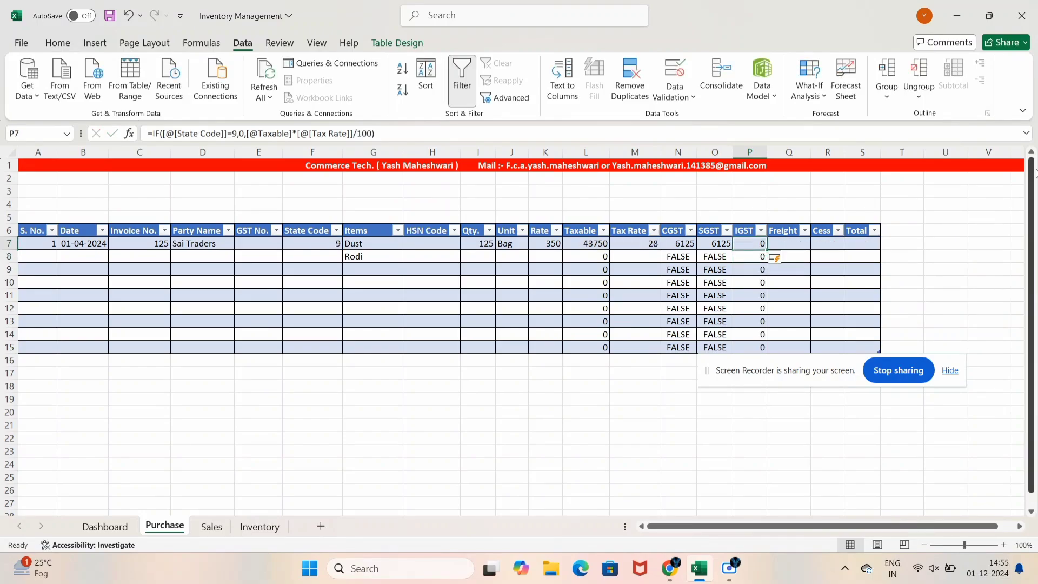
{"action": "key", "text": "Left"}
{"action": "key", "text": "Left"}
{"action": "key", "text": "Left"}
{"action": "key", "text": "Left"}
{"action": "key", "text": "Left"}
{"action": "key", "text": "Left"}
{"action": "key", "text": "Left"}
{"action": "key", "text": "Left"}
{"action": "key", "text": "Left"}
{"action": "key", "text": "Left"}
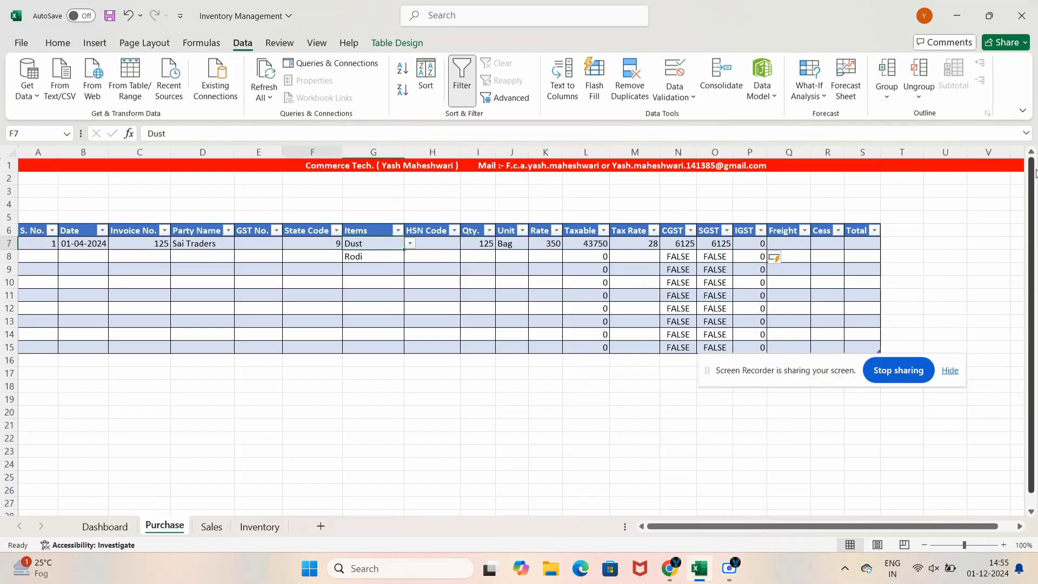
Change the first purchase's State Code in F7 to 7
{"action": "type", "text": "7"}
{"action": "key", "text": "Return"}
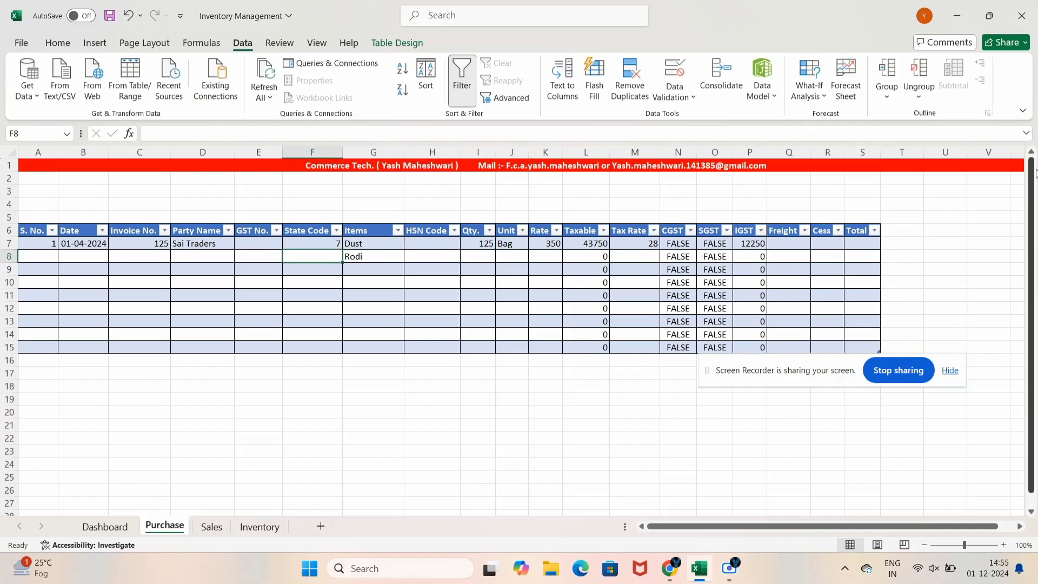
{"action": "key", "text": "Right"}
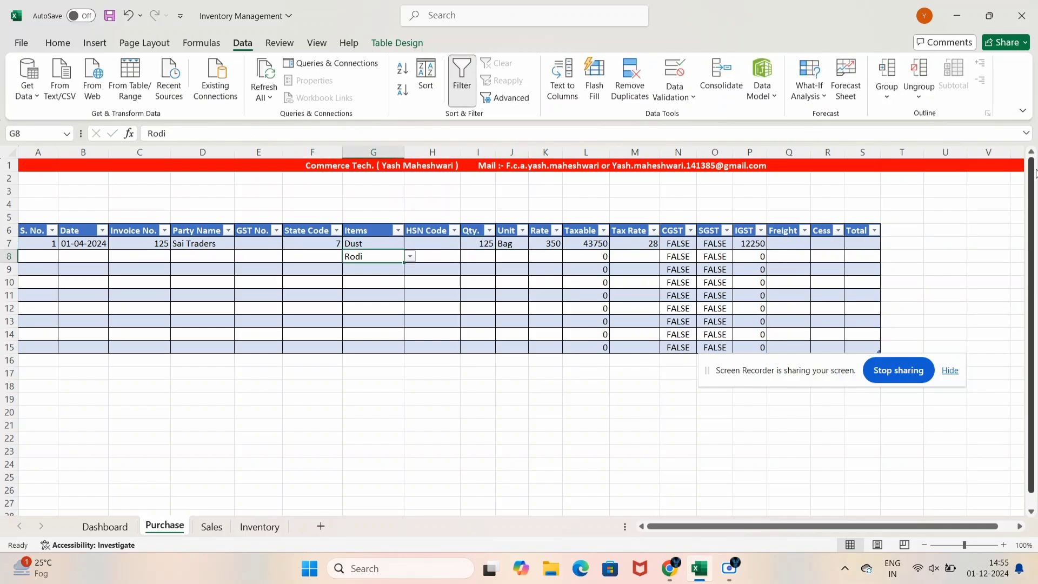
{"action": "key", "text": "Up"}
{"action": "key", "text": "Right"}
{"action": "key", "text": "Right"}
{"action": "key", "text": "Right"}
{"action": "key", "text": "Right"}
{"action": "key", "text": "Right"}
{"action": "key", "text": "Right"}
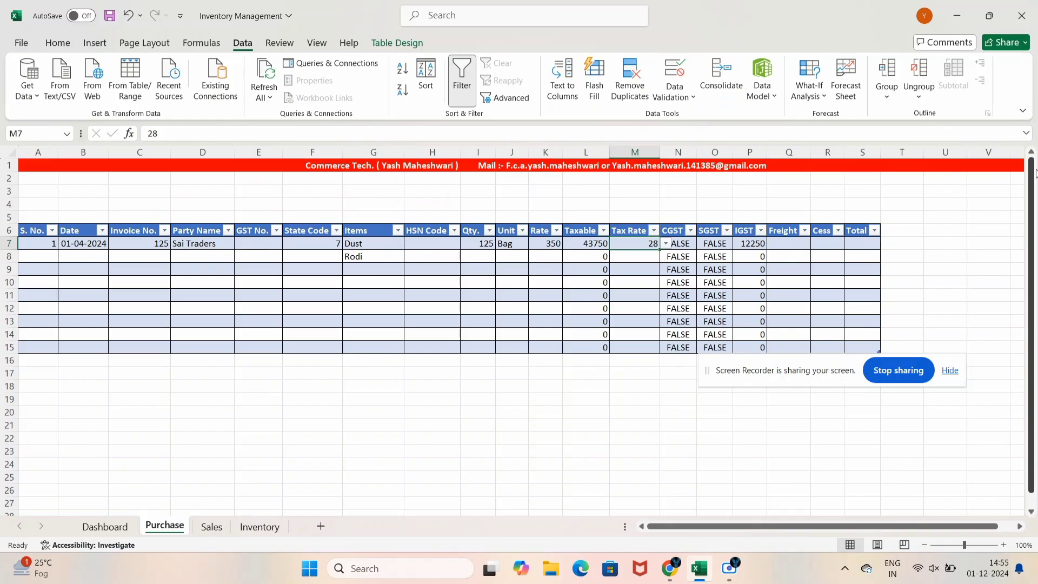
{"action": "key", "text": "Right"}
{"action": "key", "text": "Right"}
{"action": "key", "text": "Right"}
{"action": "key", "text": "Right"}
{"action": "key", "text": "Right"}
{"action": "key", "text": "Right"}
{"action": "key", "text": "Right"}
{"action": "key", "text": "Up"}
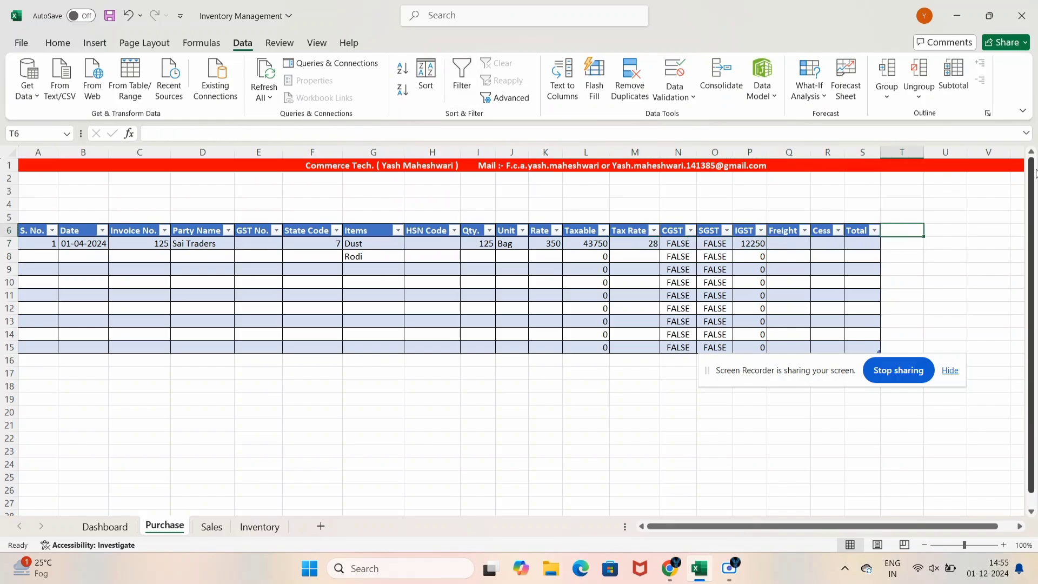
{"action": "key", "text": "Right"}
{"action": "key", "text": "Left"}
{"action": "key", "text": "Left"}
{"action": "key", "text": "Left"}
{"action": "key", "text": "Left"}
{"action": "key", "text": "Left"}
{"action": "key", "text": "Down"}
{"action": "key", "text": "Left"}
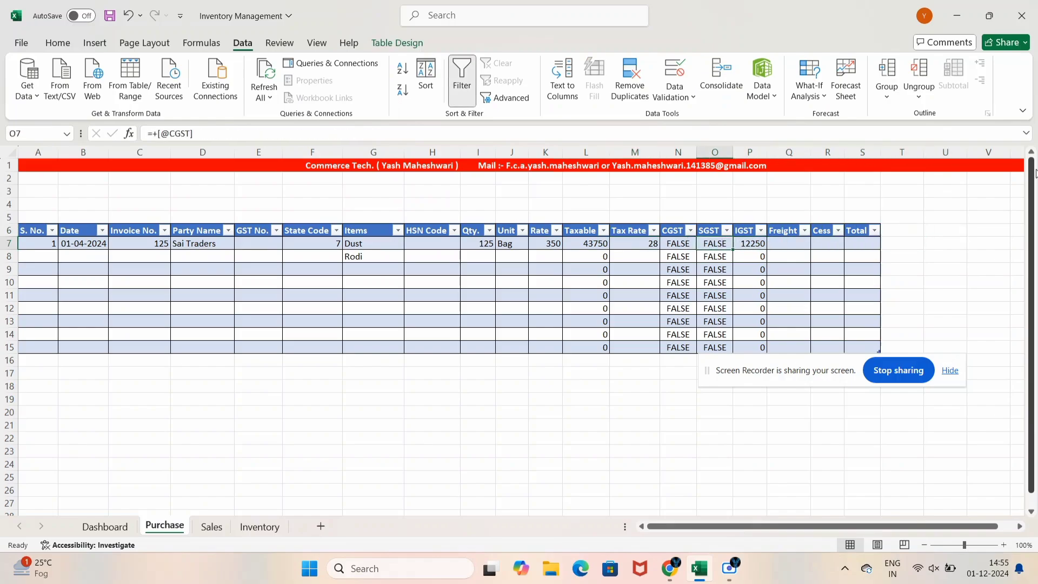
{"action": "key", "text": "Left"}
Add ,0 as the CGST IF fallback so CGST and SGST show 0
{"action": "key", "text": "F2"}
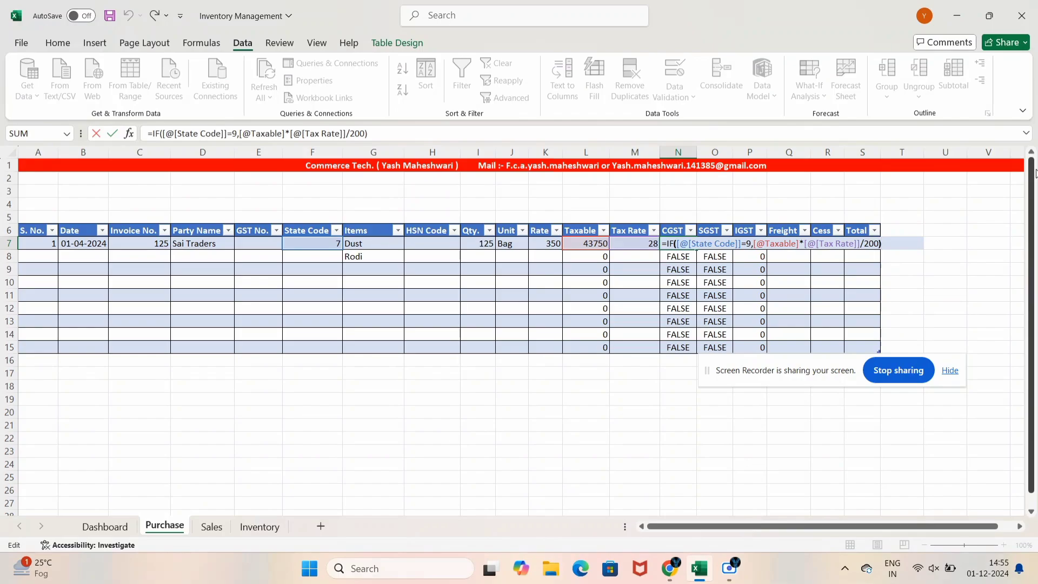
{"action": "type", "text": ",0"}
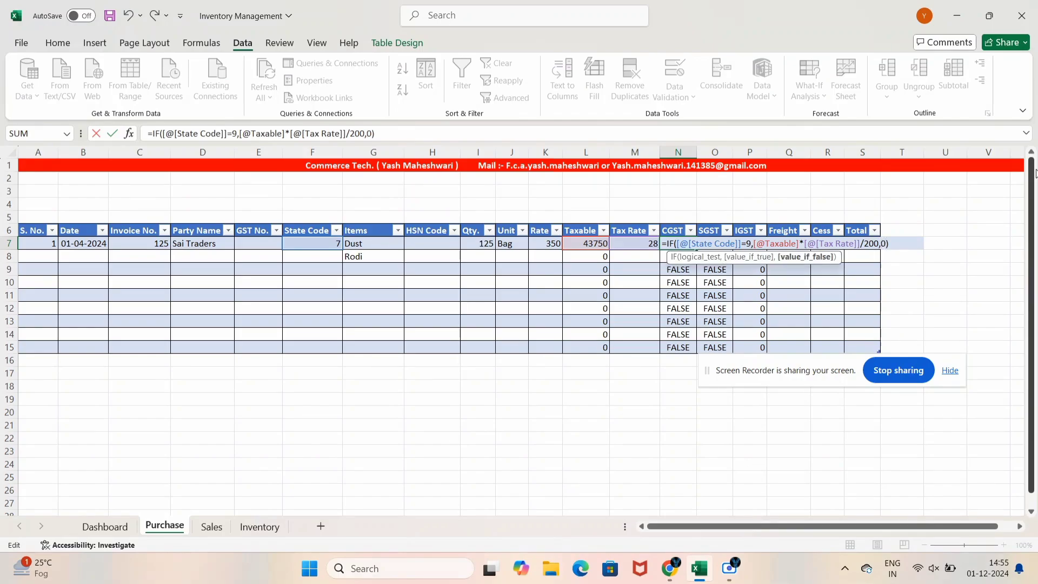
{"action": "key", "text": "Return"}
{"action": "key", "text": "Right"}
{"action": "key", "text": "Right"}
{"action": "key", "text": "Up"}
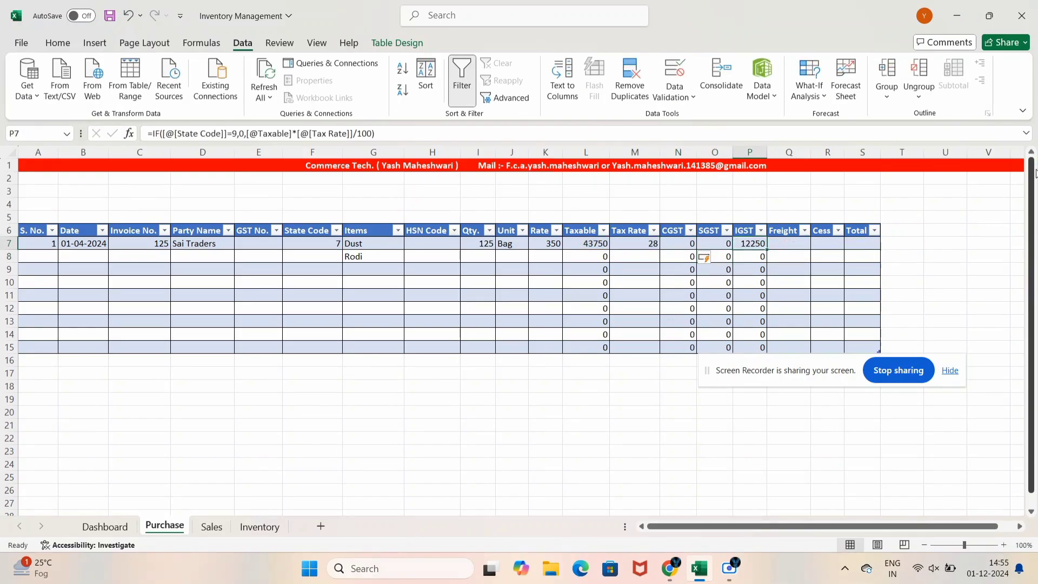
{"action": "key", "text": "Left"}
{"action": "key", "text": "Left"}
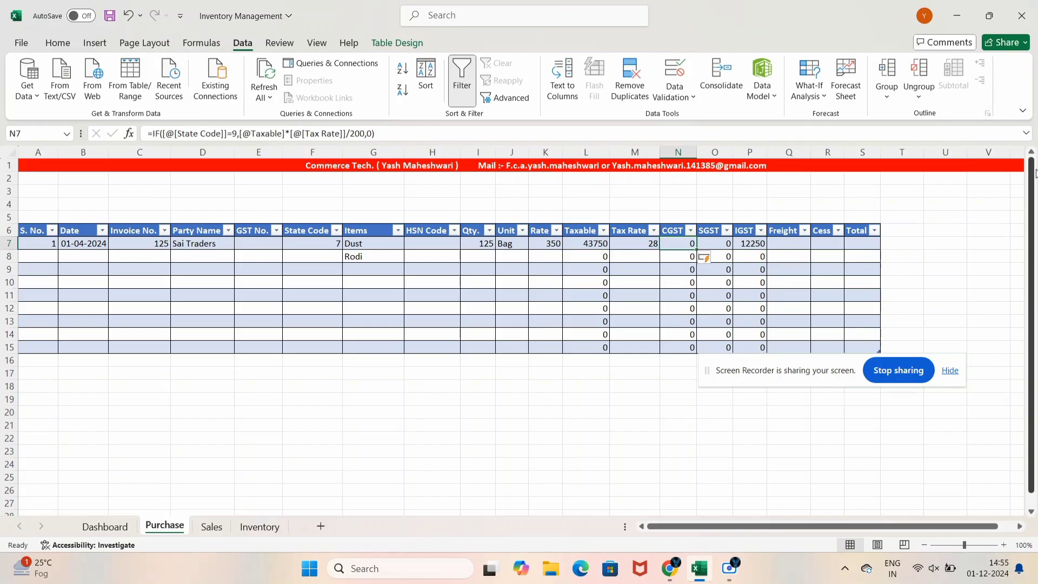
{"action": "key", "text": "Right"}
{"action": "key", "text": "Right"}
{"action": "key", "text": "Right"}
{"action": "key", "text": "Right"}
{"action": "key", "text": "Right"}
{"action": "key", "text": "Right"}
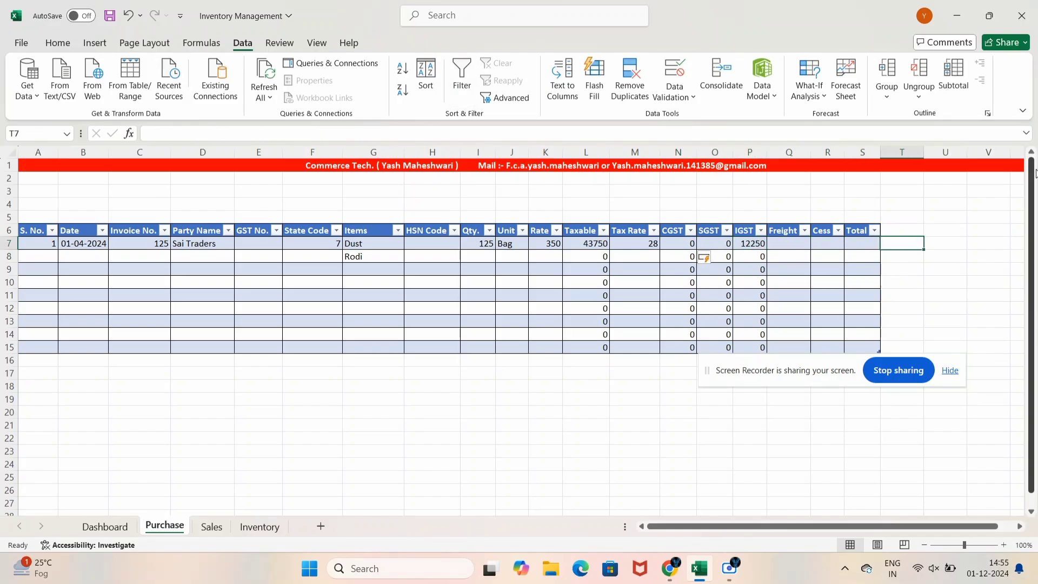
Beside the table, calculate 28% of row 7's Taxable as a check, giving 12250
{"action": "type", "text": "+"}
{"action": "key", "text": "Escape"}
{"action": "key", "text": "Right"}
{"action": "type", "text": "+"}
{"action": "key", "text": "Left"}
{"action": "key", "text": "Left"}
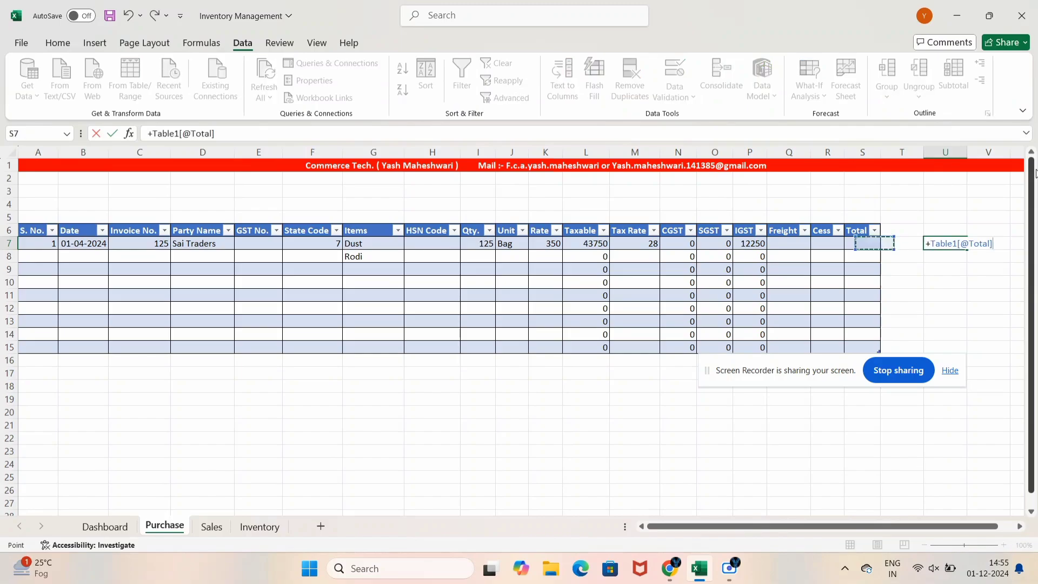
{"action": "key", "text": "Left"}
{"action": "key", "text": "Left"}
{"action": "key", "text": "Left"}
{"action": "key", "text": "Left"}
{"action": "key", "text": "Left"}
{"action": "key", "text": "Left"}
{"action": "key", "text": "Left"}
{"action": "type", "text": "-"}
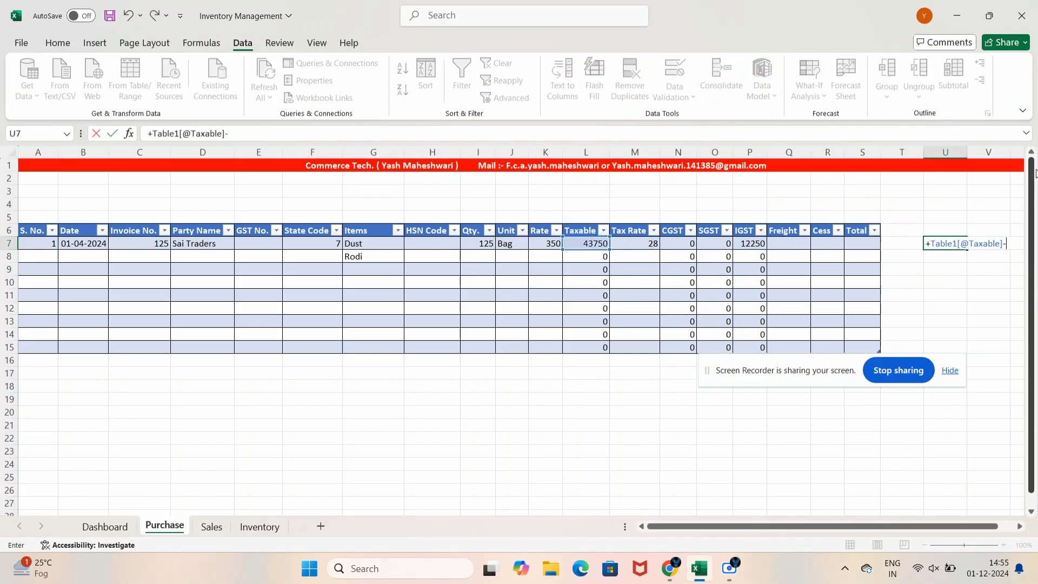
{"action": "key", "text": "BackSpace"}
{"action": "type", "text": "*28/100"}
{"action": "key", "text": "Return"}
Try subtracting row 7's IGST from the check value, then clear that result
{"action": "key", "text": "Up"}
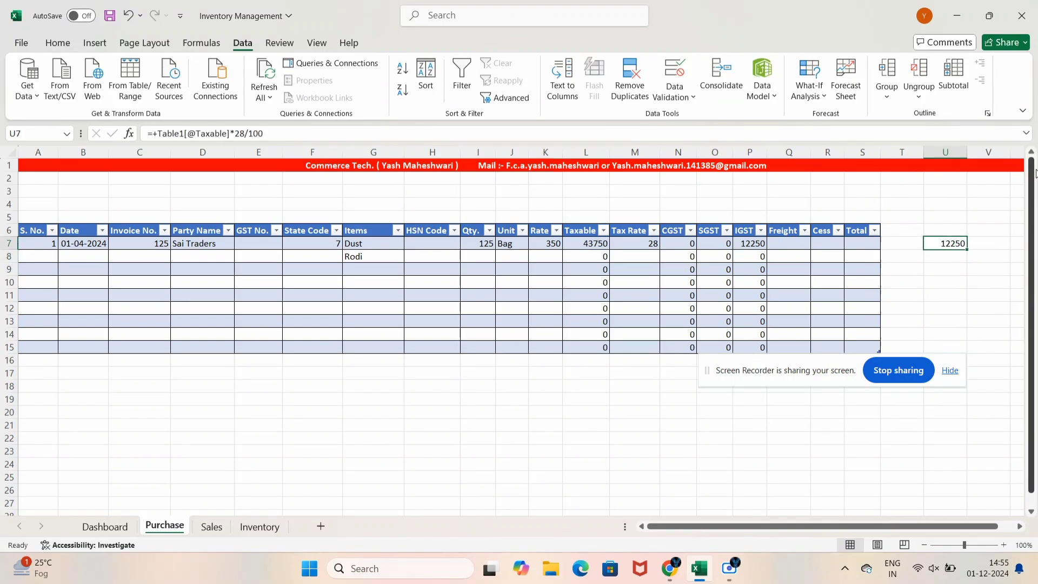
{"action": "key", "text": "Down"}
{"action": "type", "text": "+"}
{"action": "key", "text": "Left"}
{"action": "key", "text": "Up"}
{"action": "key", "text": "Right"}
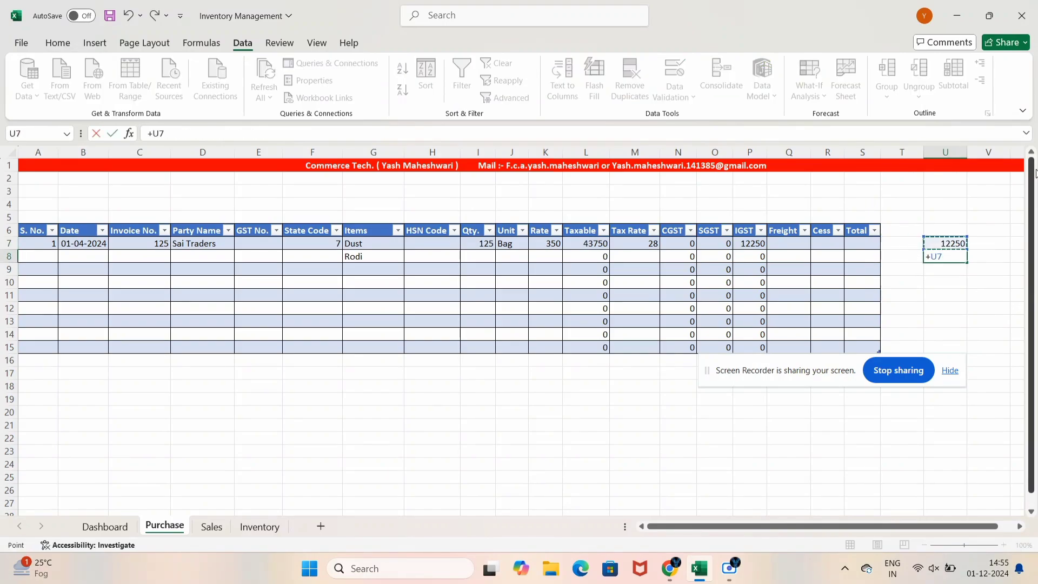
{"action": "type", "text": "-"}
{"action": "key", "text": "Left"}
{"action": "key", "text": "Left"}
{"action": "key", "text": "Left"}
{"action": "key", "text": "Left"}
{"action": "key", "text": "Up"}
{"action": "key", "text": "Left"}
{"action": "key", "text": "Return"}
{"action": "key", "text": "Up"}
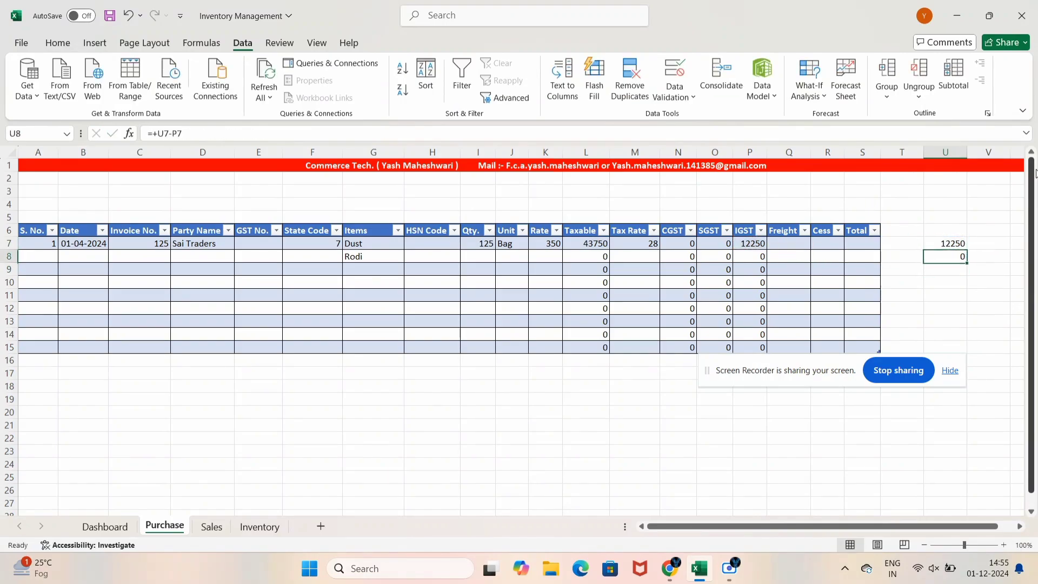
{"action": "key", "text": "BackSpace"}
Halve the 12250 check value in the cell below, giving 6125
{"action": "key", "text": "Up"}
{"action": "key", "text": "Down"}
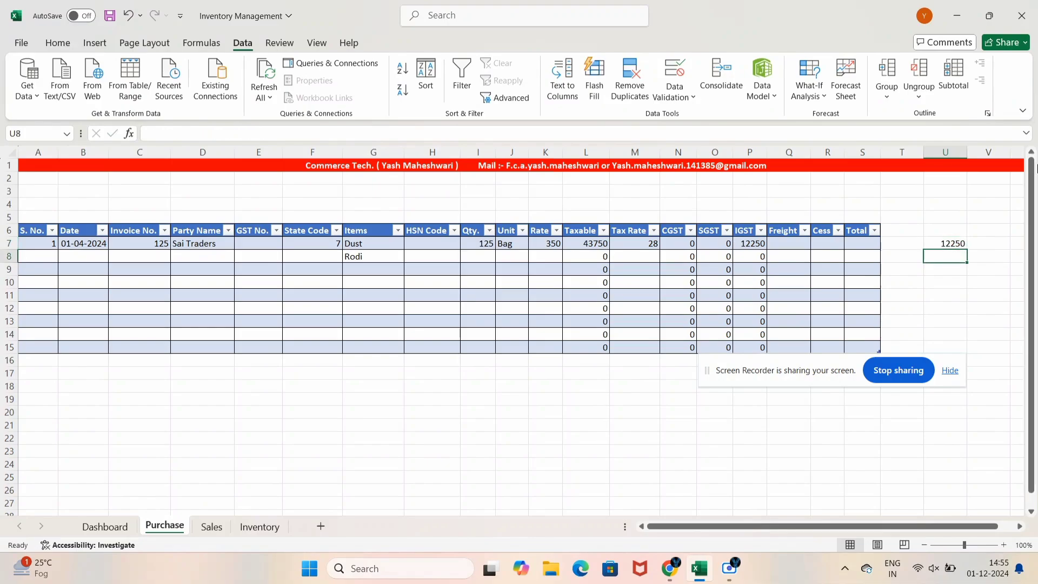
{"action": "type", "text": "+"}
{"action": "key", "text": "Up"}
{"action": "type", "text": "/2"}
{"action": "key", "text": "Return"}
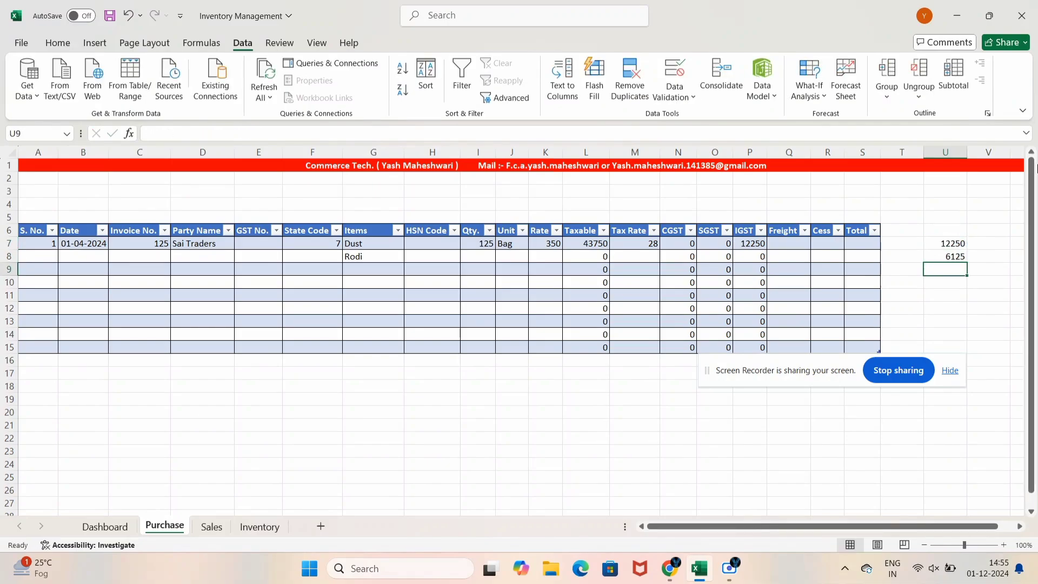
{"action": "key", "text": "Up"}
{"action": "key", "text": "Up"}
{"action": "key", "text": "Left"}
{"action": "key", "text": "Left"}
{"action": "key", "text": "Left"}
{"action": "key", "text": "Left"}
{"action": "key", "text": "Left"}
{"action": "key", "text": "Left"}
{"action": "key", "text": "Left"}
{"action": "key", "text": "Left"}
{"action": "key", "text": "Left"}
{"action": "key", "text": "Left"}
{"action": "key", "text": "Left"}
{"action": "key", "text": "Left"}
{"action": "key", "text": "Left"}
{"action": "key", "text": "Left"}
{"action": "key", "text": "Left"}
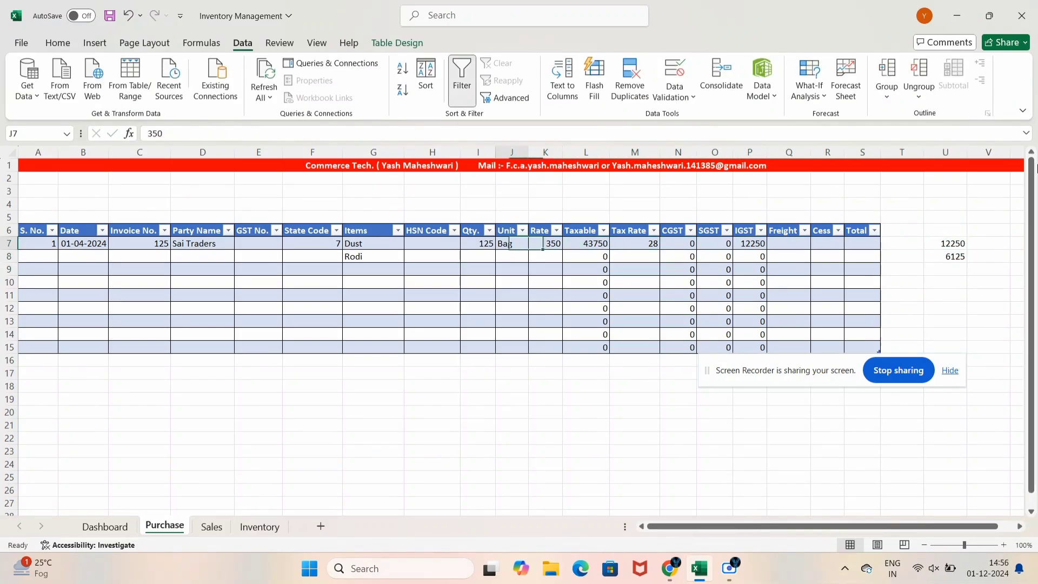
Set row 7's State Code back to 9 and review the CGST, SGST and IGST results
{"action": "key", "text": "F2"}
{"action": "key", "text": "BackSpace"}
{"action": "type", "text": "9"}
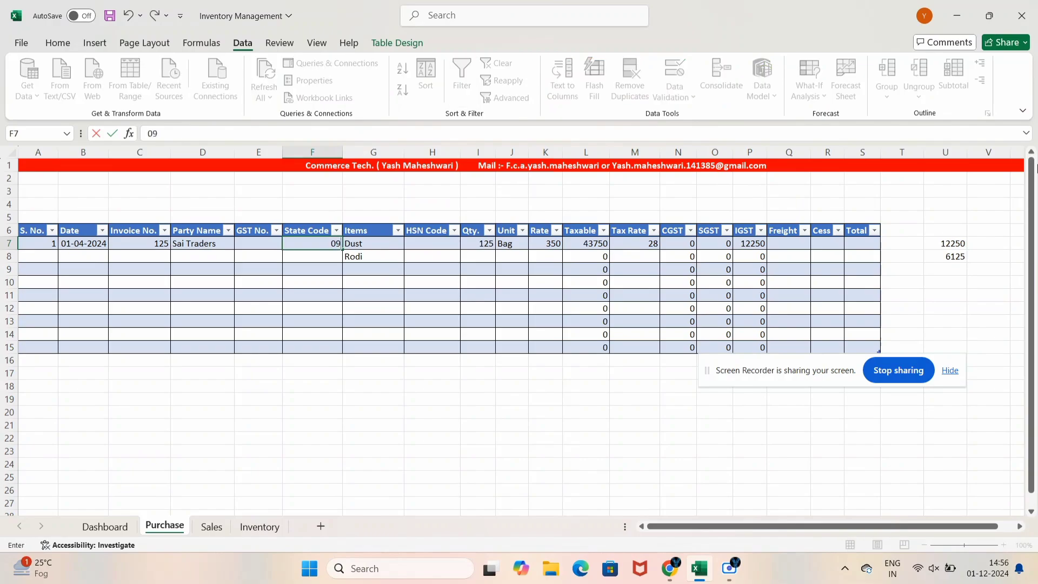
{"action": "key", "text": "Return"}
{"action": "key", "text": "Up"}
{"action": "key", "text": "Right"}
{"action": "key", "text": "Right"}
{"action": "key", "text": "Right"}
{"action": "key", "text": "Right"}
{"action": "key", "text": "Right"}
{"action": "key", "text": "Right"}
{"action": "key", "text": "Right"}
{"action": "key", "text": "Right"}
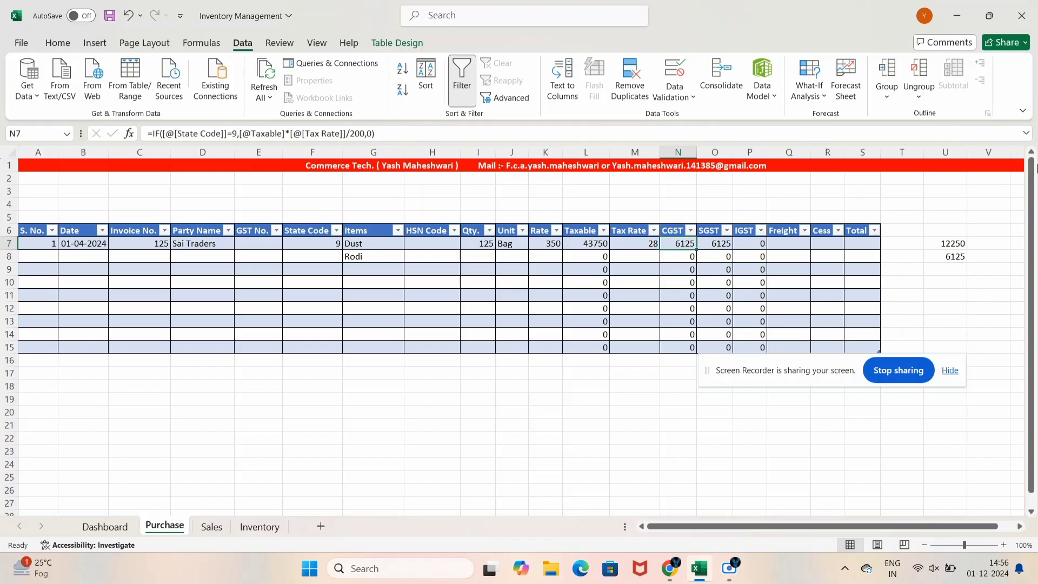
{"action": "left_click", "coordinate": [327, 250]}
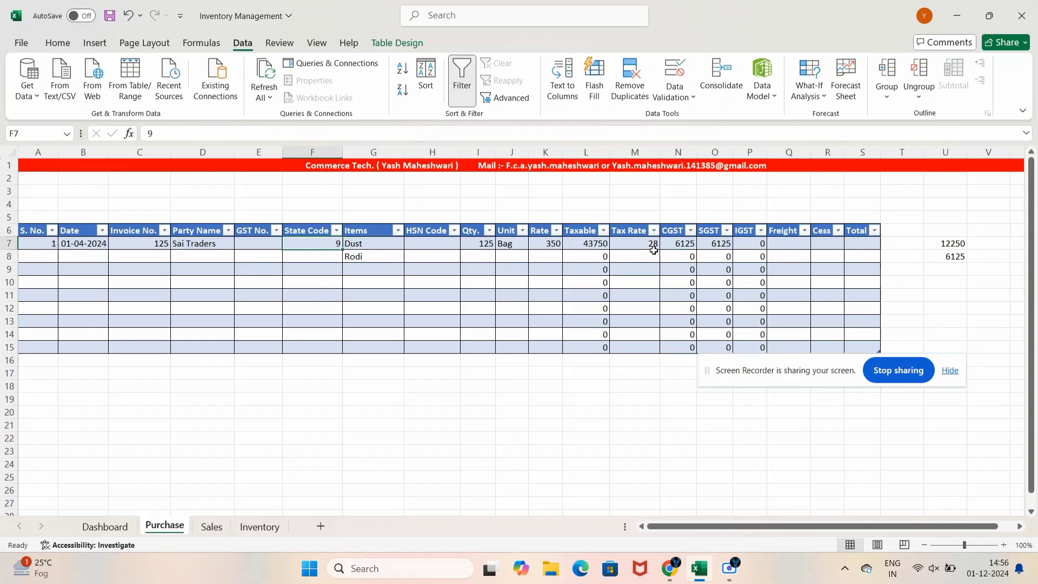
{"action": "left_click", "coordinate": [672, 243]}
{"action": "left_click", "coordinate": [712, 243]}
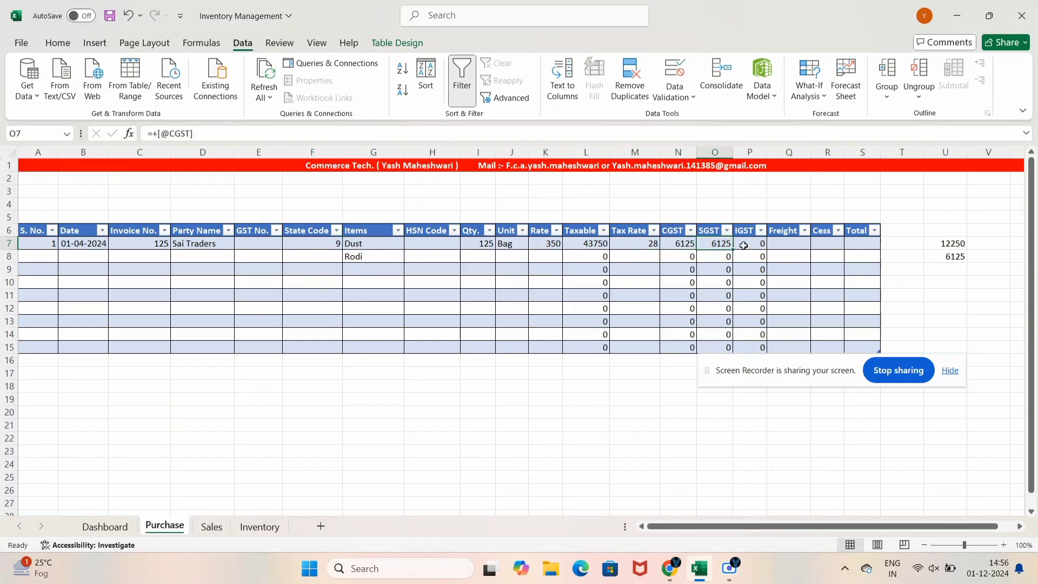
{"action": "left_click", "coordinate": [741, 244]}
Delete the 12250 and 6125 check values in U6:U12
{"action": "left_click", "coordinate": [957, 237]}
{"action": "left_click_drag", "start_coordinate": [957, 236], "coordinate": [966, 309]}
{"action": "key", "text": "Delete"}
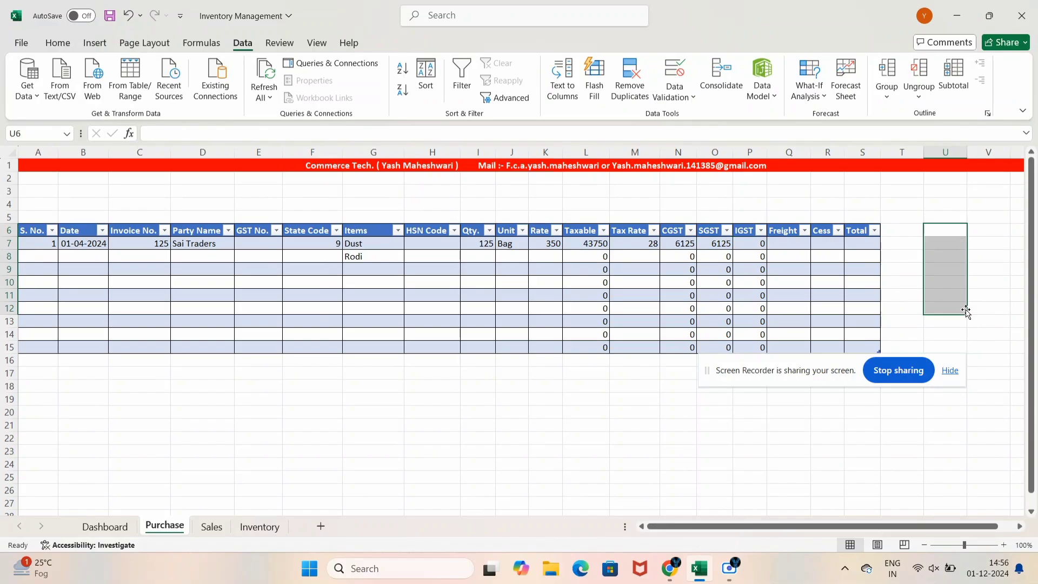
Enter 1000 as the first purchase's Freight, replacing the mistaken 1200
{"action": "left_click", "coordinate": [790, 249]}
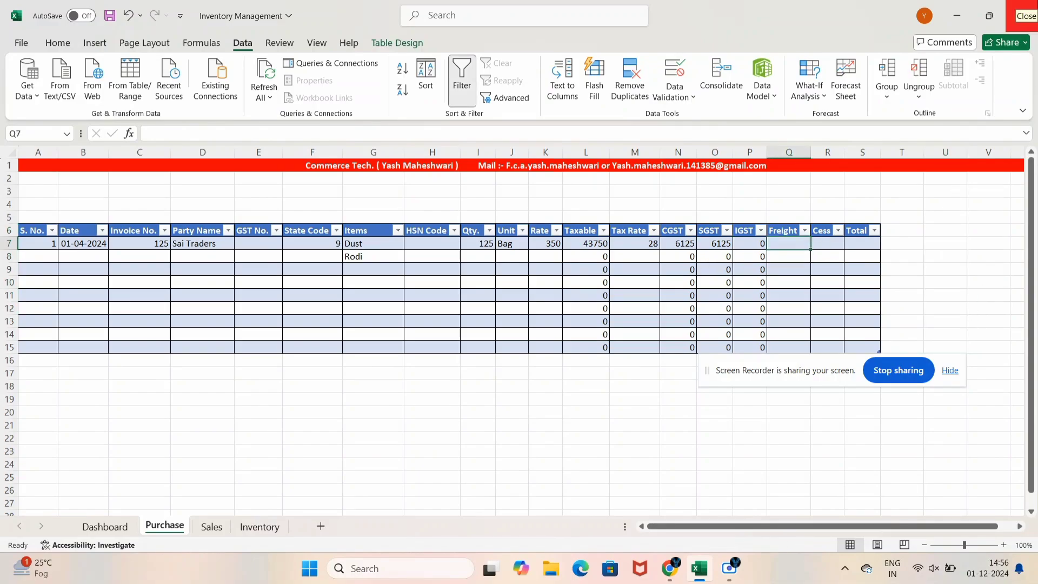
{"action": "type", "text": "1200"}
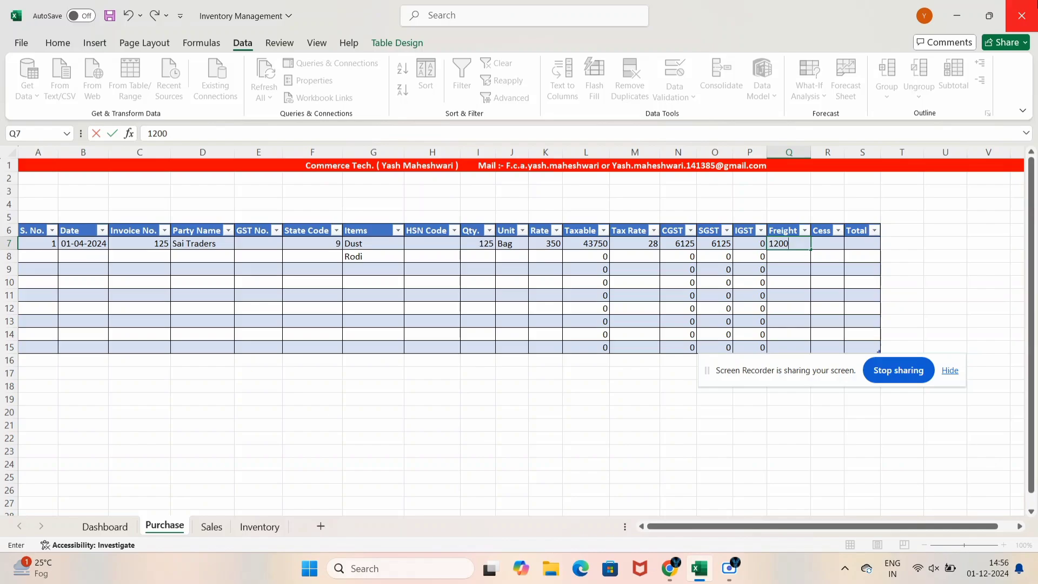
{"action": "key", "text": "Escape"}
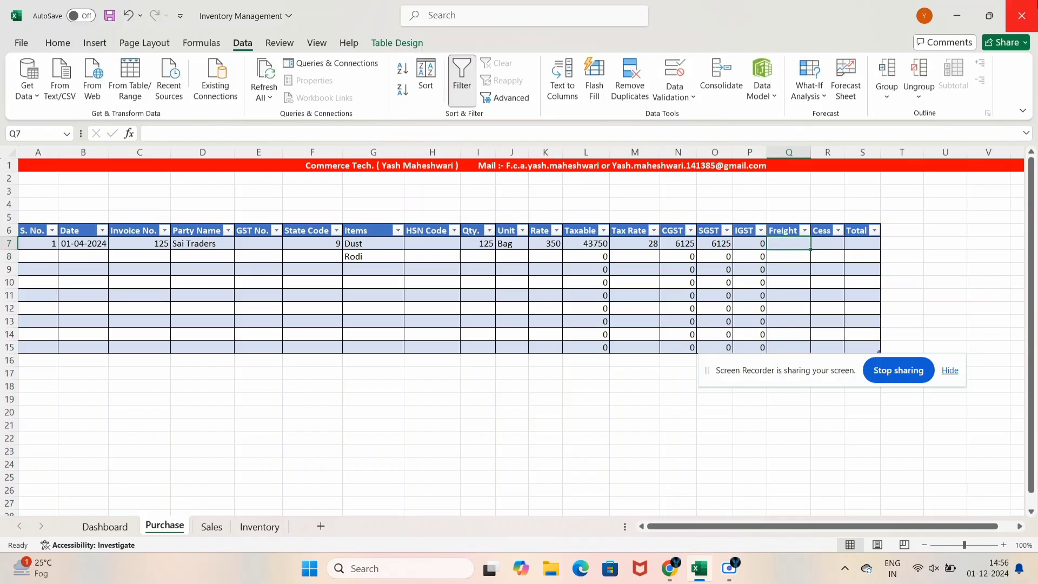
{"action": "type", "text": "1000"}
{"action": "key", "text": "Tab"}
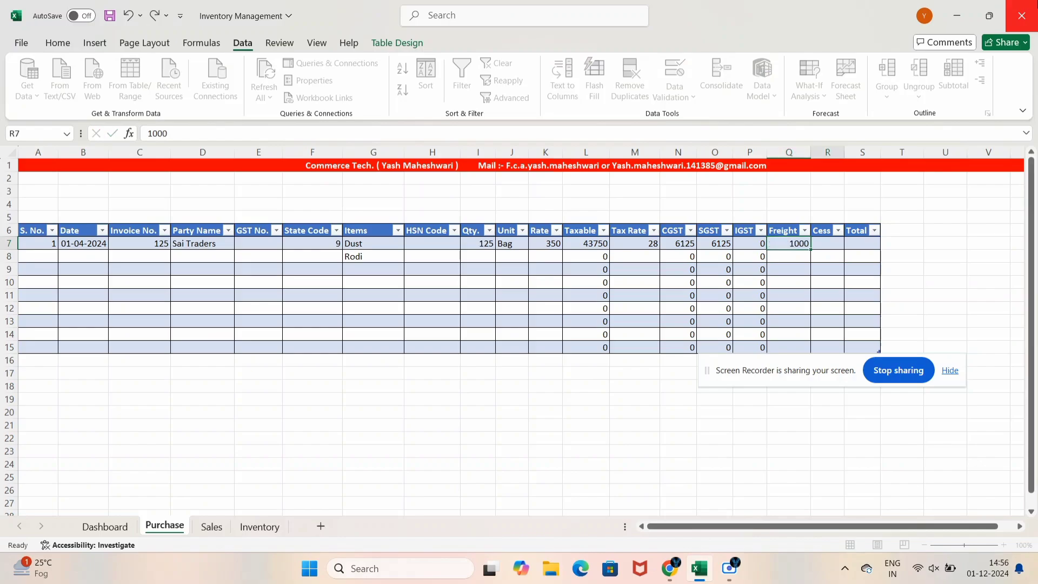
{"action": "key", "text": "Right"}
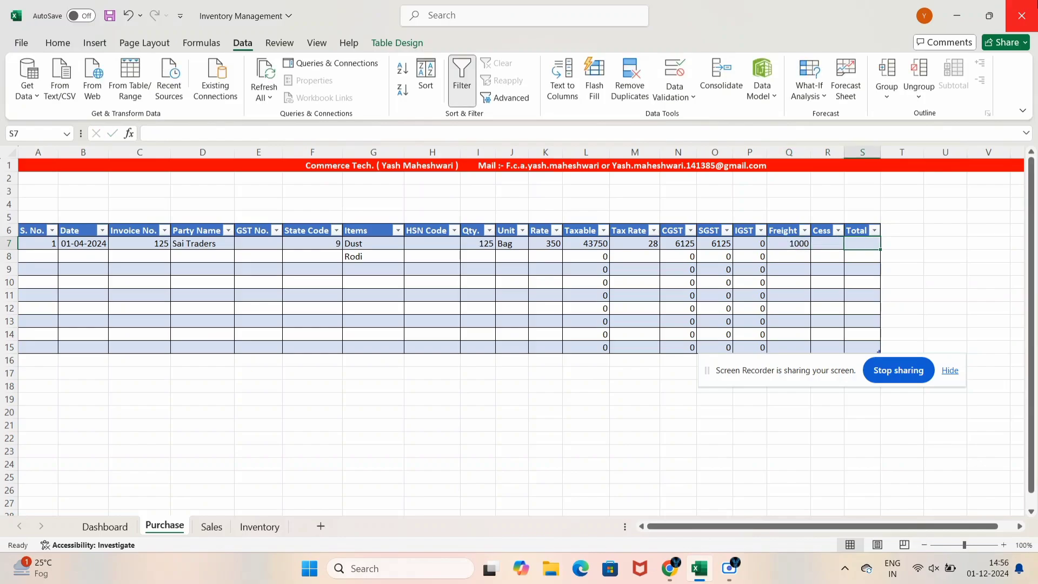
{"action": "type", "text": "="}
{"action": "key", "text": "Left"}
{"action": "key", "text": "Left"}
{"action": "key", "text": "Left"}
{"action": "key", "text": "Left"}
{"action": "key", "text": "Left"}
{"action": "key", "text": "Left"}
{"action": "key", "text": "Left"}
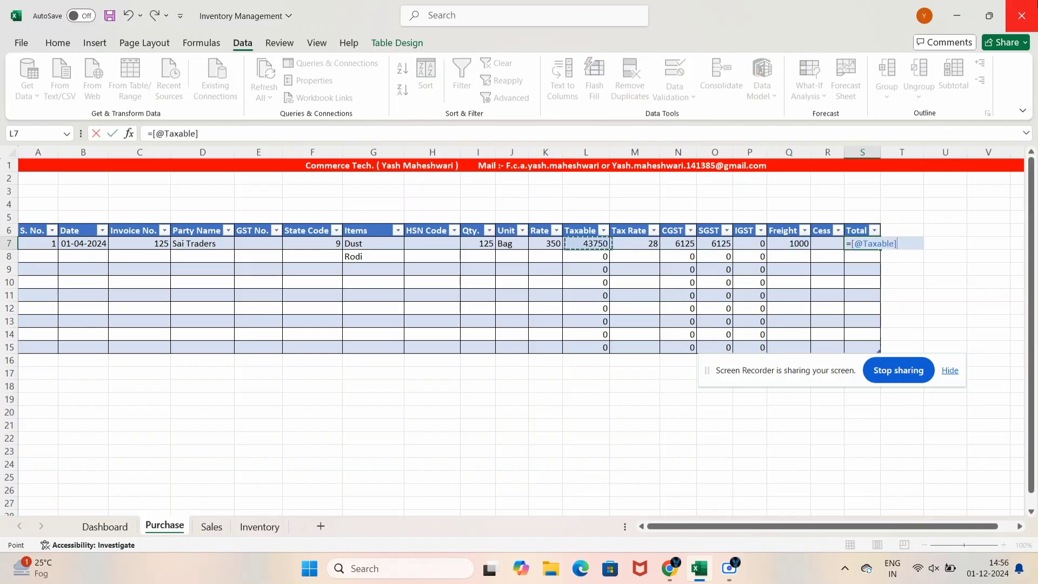
{"action": "type", "text": "+"}
{"action": "key", "text": "Left"}
{"action": "key", "text": "Left"}
{"action": "key", "text": "Left"}
{"action": "key", "text": "Left"}
{"action": "key", "text": "Left"}
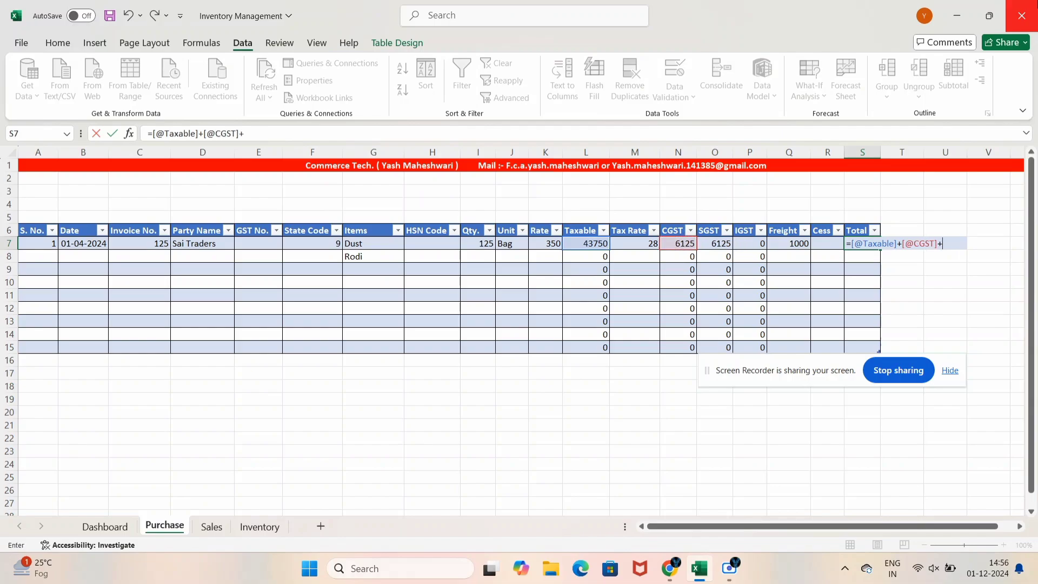
{"action": "type", "text": "+"}
{"action": "key", "text": "Left"}
{"action": "key", "text": "Left"}
{"action": "key", "text": "Left"}
{"action": "key", "text": "Left"}
{"action": "type", "text": "+"}
{"action": "key", "text": "Left"}
{"action": "key", "text": "Left"}
{"action": "key", "text": "Left"}
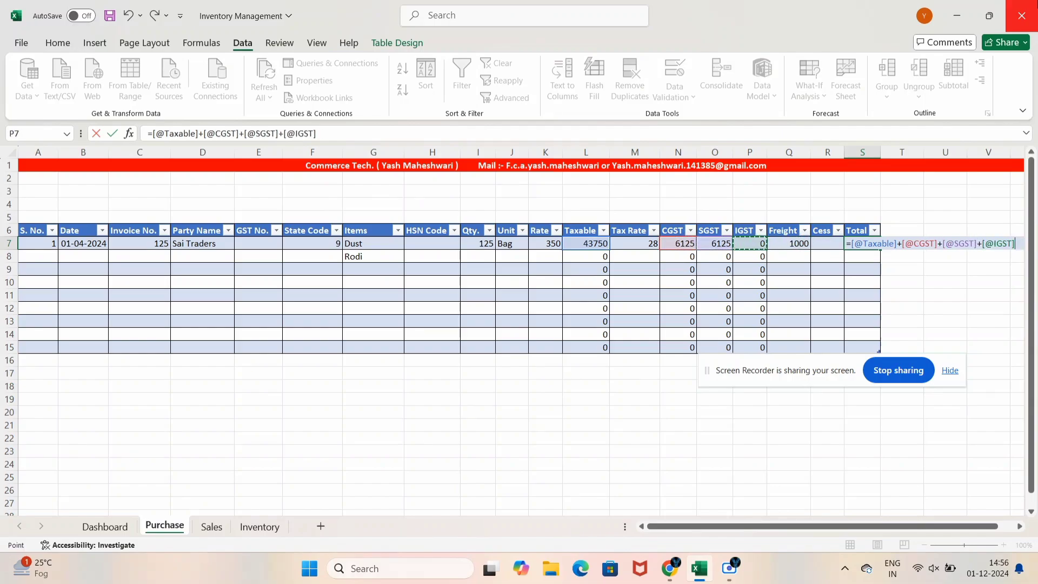
{"action": "type", "text": "+"}
{"action": "key", "text": "Left"}
{"action": "key", "text": "Left"}
{"action": "type", "text": "+"}
{"action": "key", "text": "Left"}
{"action": "key", "text": "Return"}
Check row 7's Freight of 1000, then move to the start of row 8
{"action": "key", "text": "Up"}
{"action": "key", "text": "Left"}
{"action": "key", "text": "Left"}
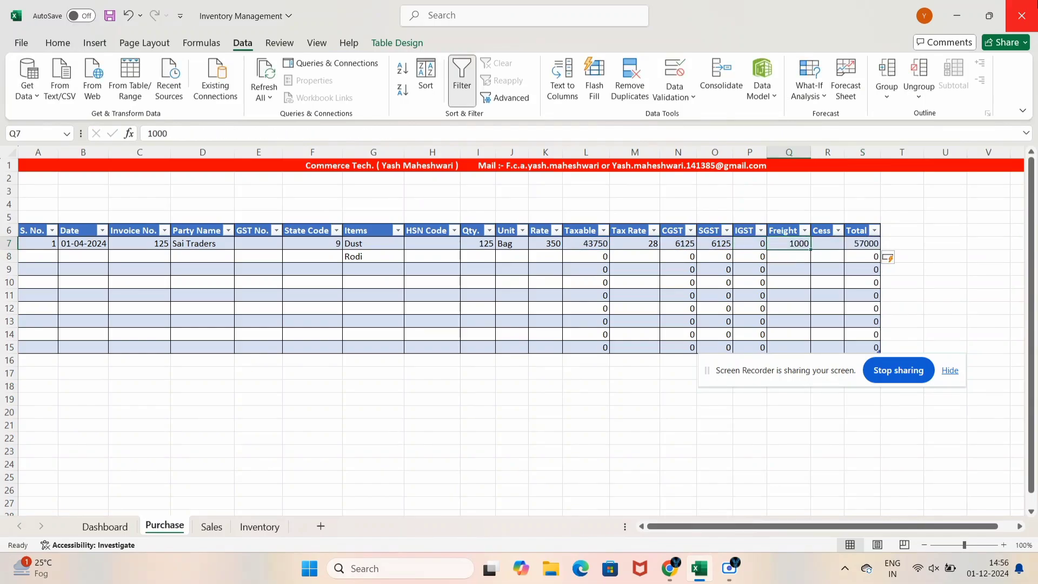
{"action": "key", "text": "Right"}
{"action": "key", "text": "Left"}
{"action": "key", "text": "Left"}
{"action": "key", "text": "Down"}
{"action": "key", "text": "Left"}
{"action": "key", "text": "Left"}
{"action": "key", "text": "Left"}
{"action": "key", "text": "Left"}
{"action": "key", "text": "Left"}
{"action": "key", "text": "Left"}
{"action": "key", "text": "Left"}
{"action": "key", "text": "Left"}
{"action": "key", "text": "Left"}
{"action": "key", "text": "Left"}
{"action": "key", "text": "Left"}
{"action": "key", "text": "Left"}
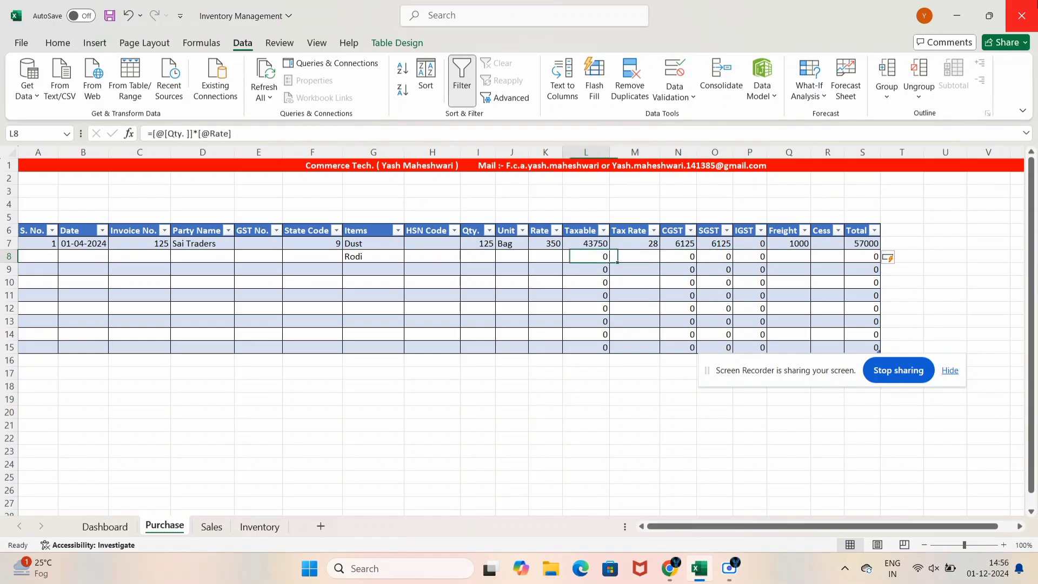
{"action": "key", "text": "Left"}
{"action": "key", "text": "Left"}
{"action": "key", "text": "Left"}
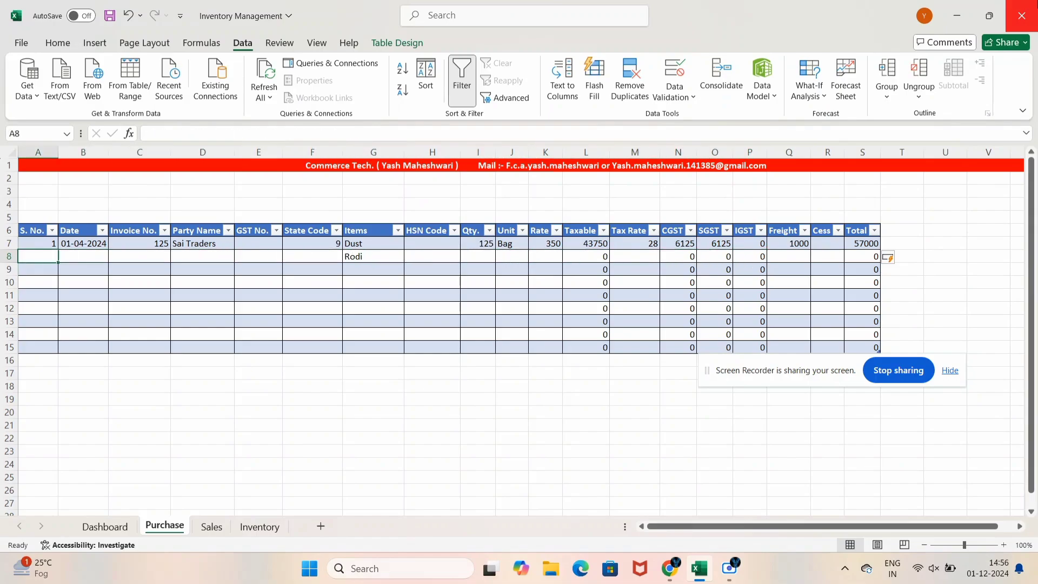
Enter serial 2, date 05-04-2024 and invoice number 150 in row 8
{"action": "type", "text": "2"}
{"action": "key", "text": "Right"}
{"action": "type", "text": "05-04-2024"}
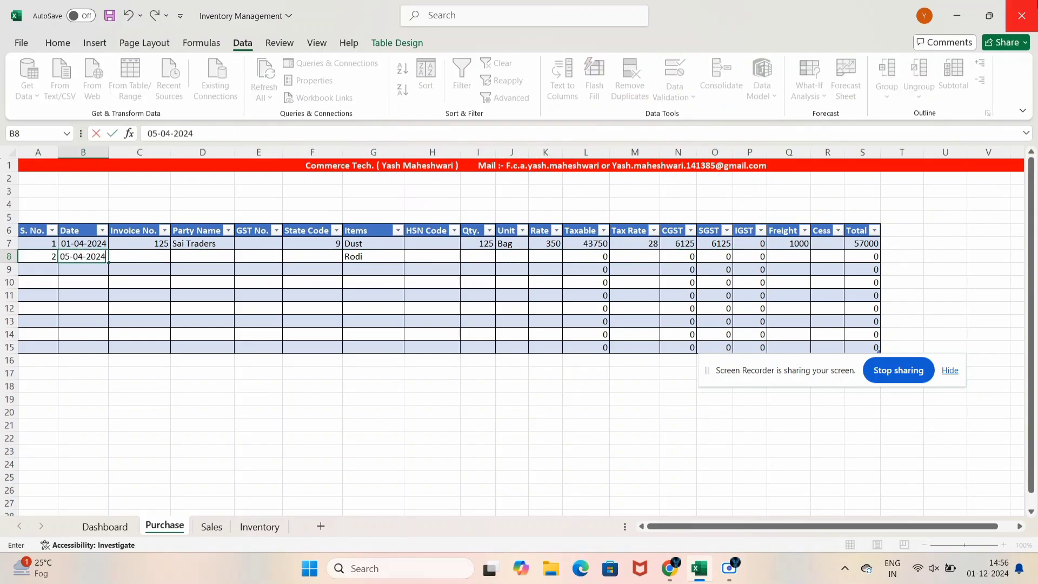
{"action": "key", "text": "Right"}
{"action": "type", "text": "150"}
{"action": "key", "text": "Right"}
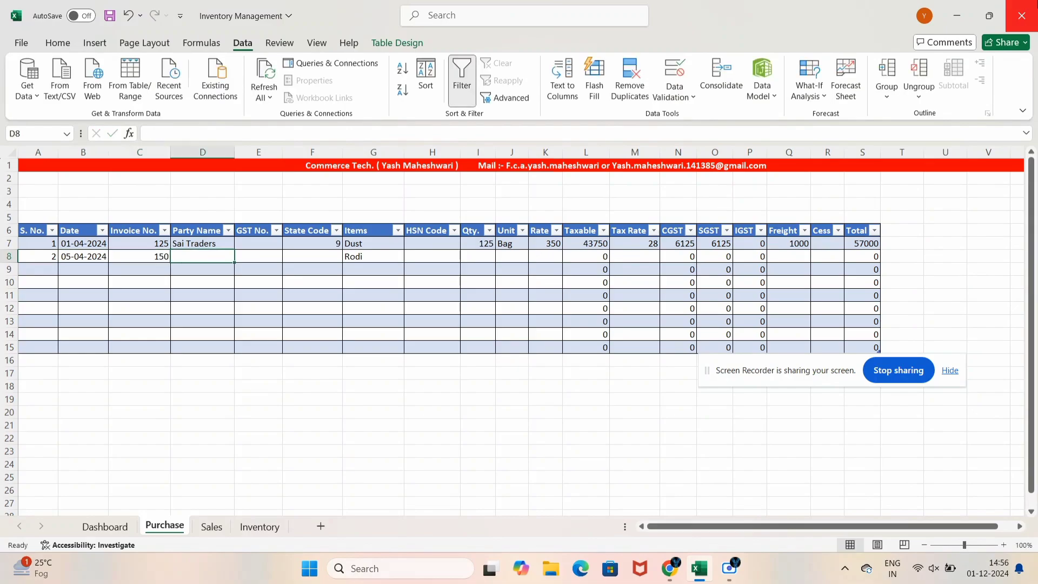
Enter party Om Traders and state code 07 for the second purchase
{"action": "type", "text": "S"}
{"action": "key", "text": "Right"}
{"action": "key", "text": "Right"}
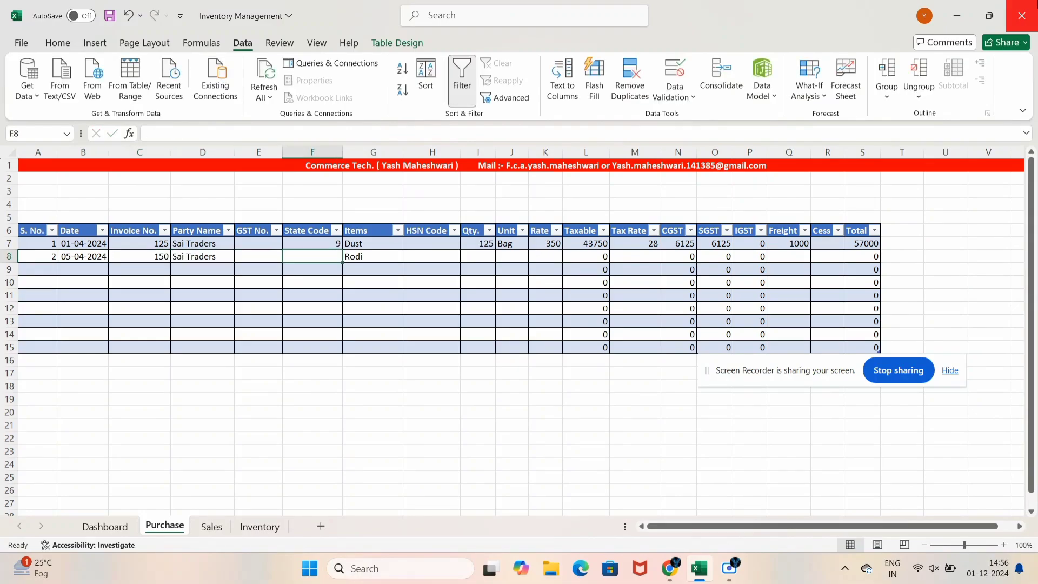
{"action": "key", "text": "Left"}
{"action": "key", "text": "Left"}
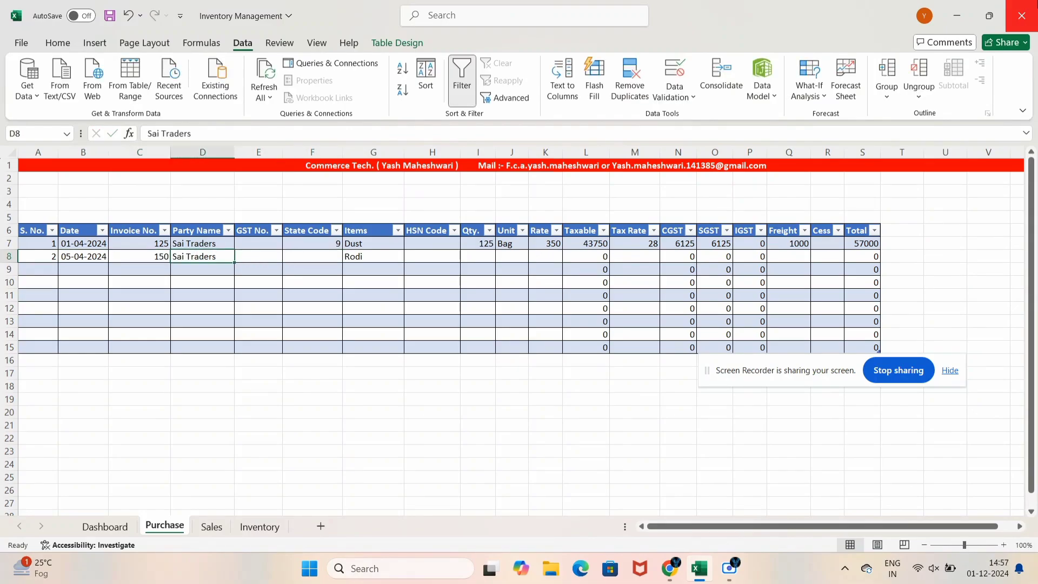
{"action": "type", "text": "Om"}
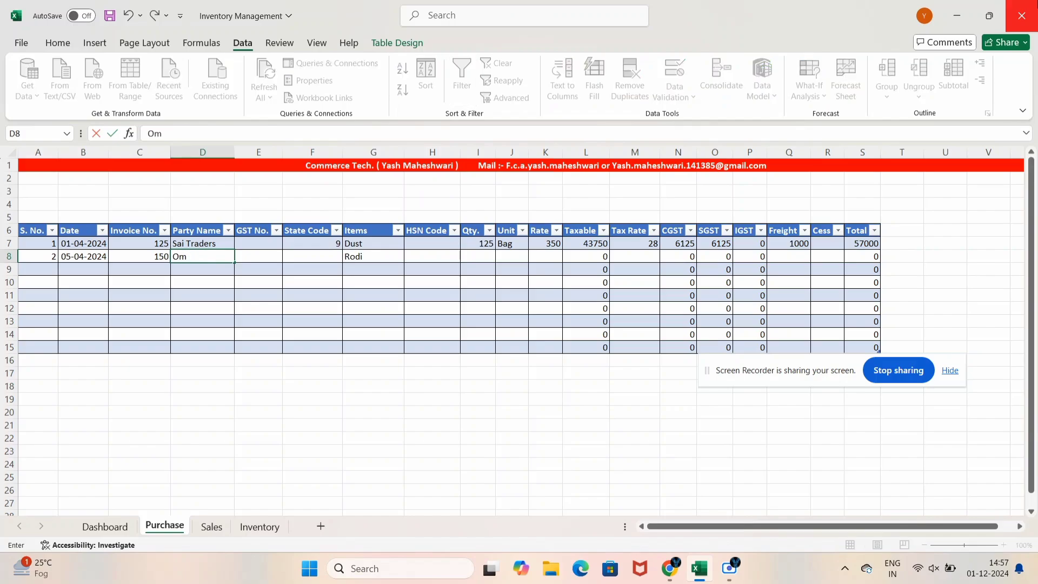
{"action": "type", "text": " Traders"}
{"action": "key", "text": "Right"}
{"action": "key", "text": "Right"}
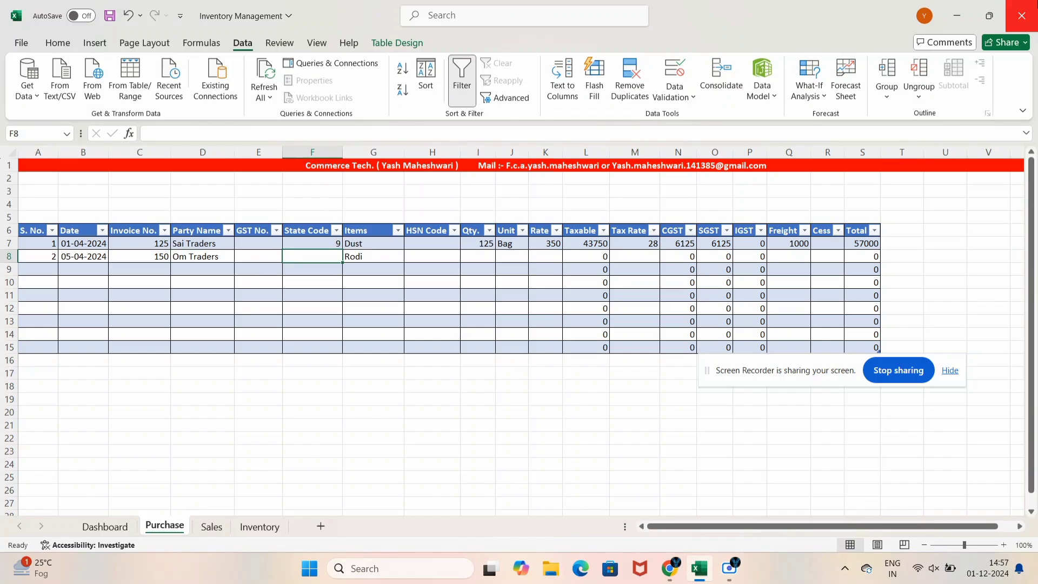
{"action": "type", "text": "07"}
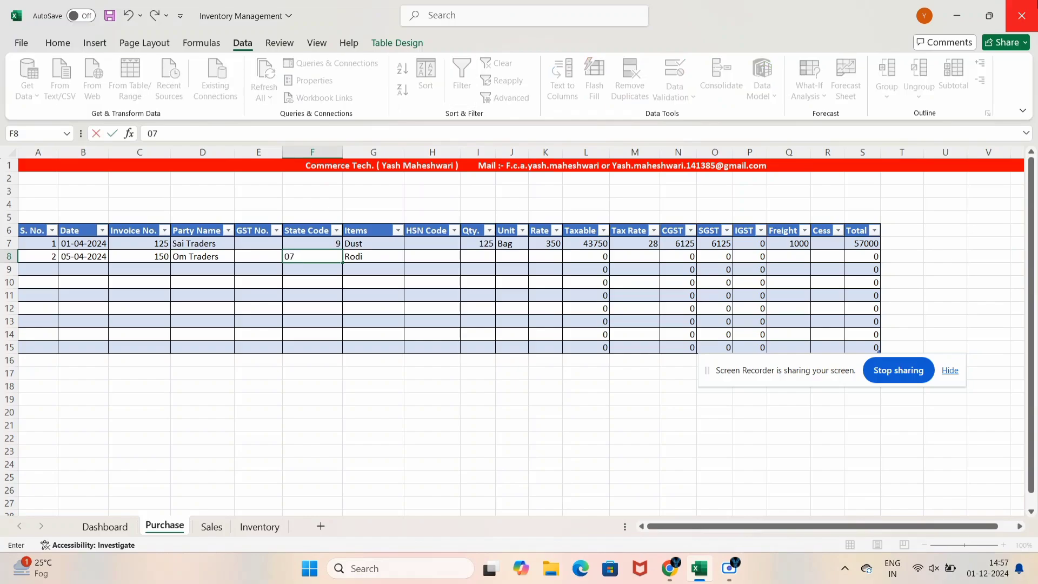
{"action": "key", "text": "Right"}
Enter quantity 150, unit bag and rate 180, giving Taxable 27000
{"action": "key", "text": "Left"}
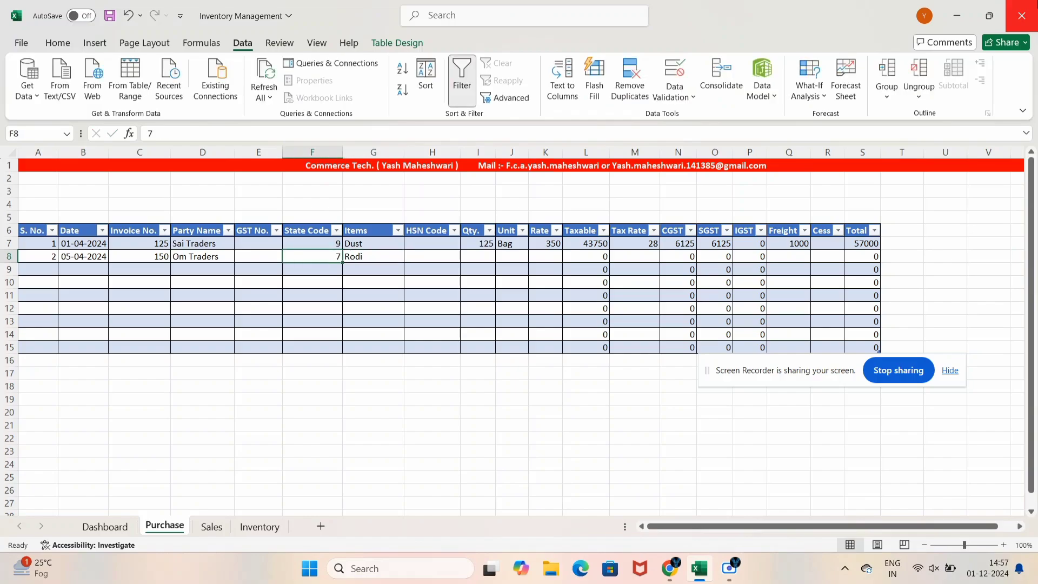
{"action": "key", "text": "Up"}
{"action": "key", "text": "Left"}
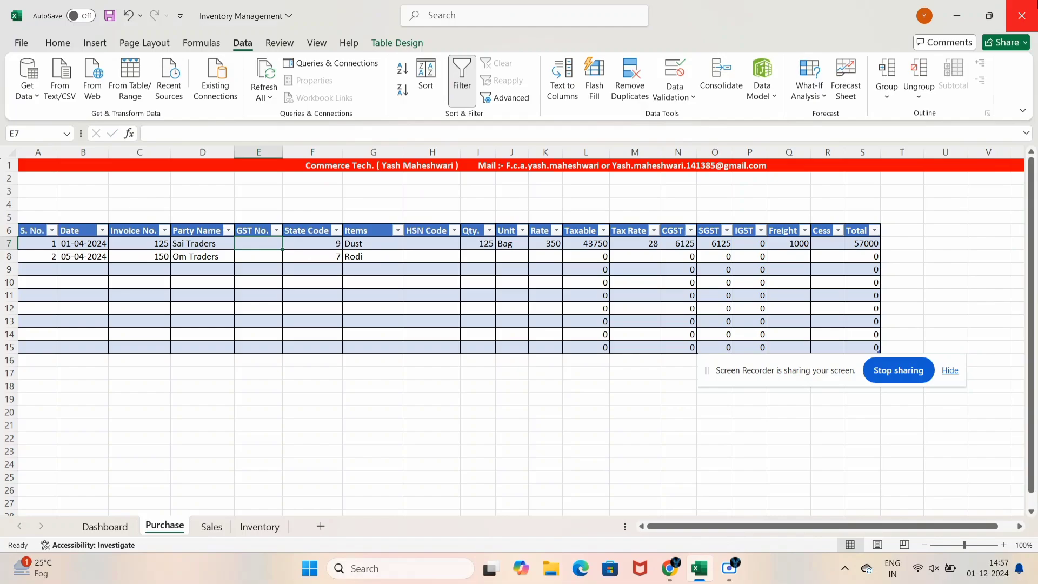
{"action": "key", "text": "Right"}
{"action": "key", "text": "Right"}
{"action": "key", "text": "Right"}
{"action": "key", "text": "Right"}
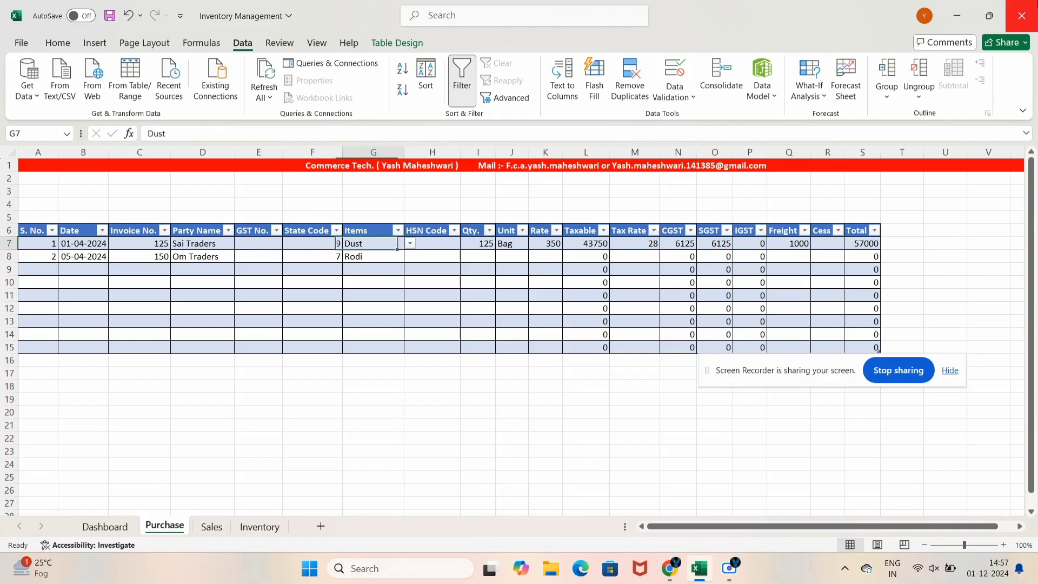
{"action": "key", "text": "Down"}
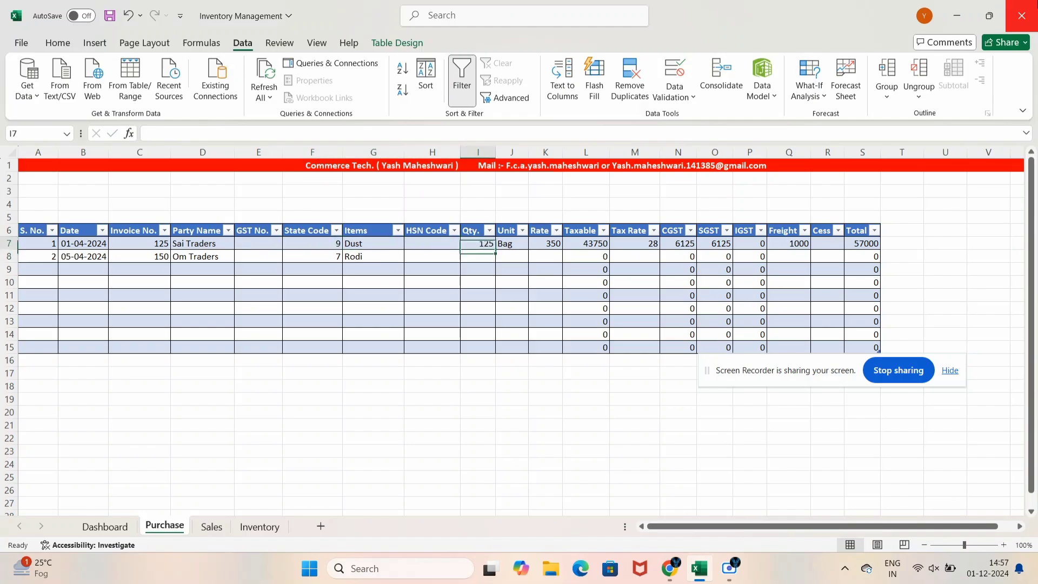
{"action": "key", "text": "Left"}
{"action": "key", "text": "Up"}
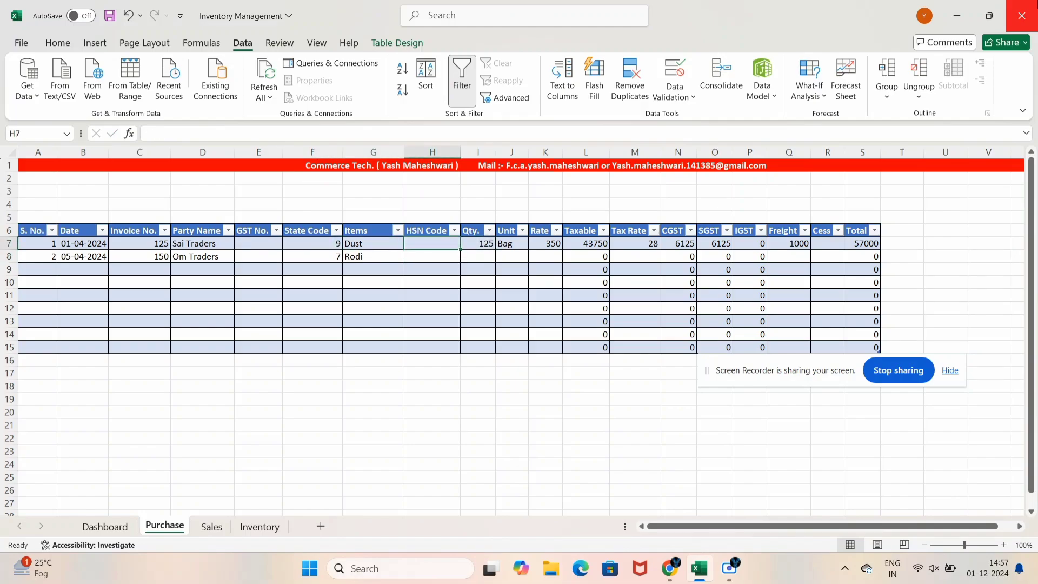
{"action": "key", "text": "Down"}
{"action": "key", "text": "Right"}
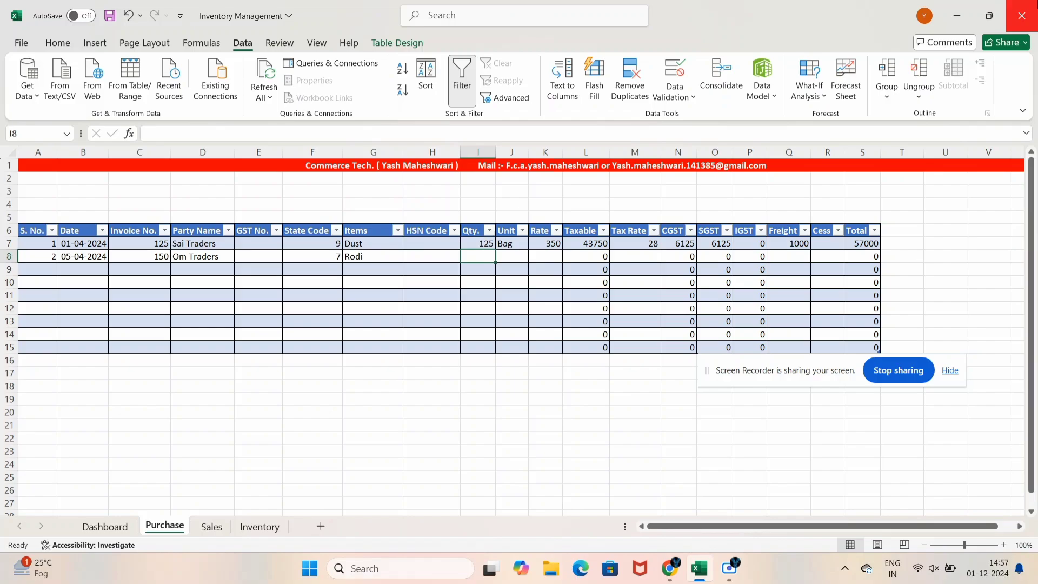
{"action": "type", "text": "150"}
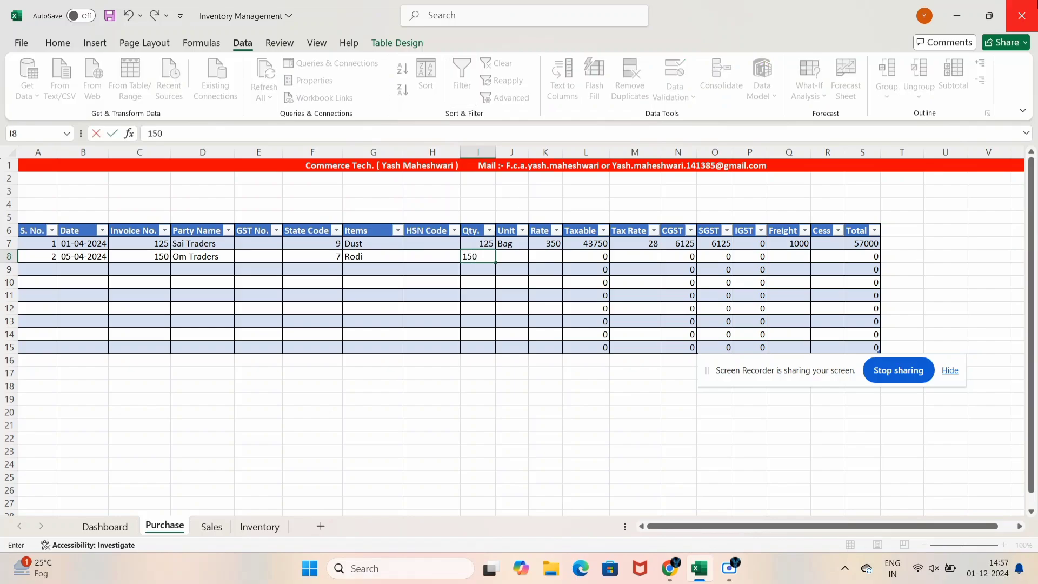
{"action": "key", "text": "Right"}
{"action": "type", "text": "bag"}
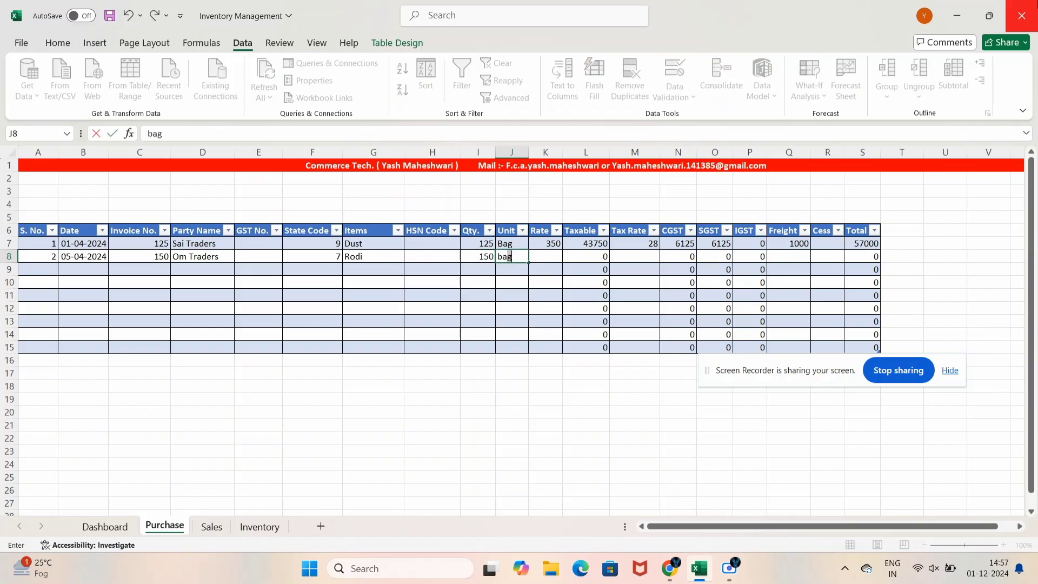
{"action": "key", "text": "Right"}
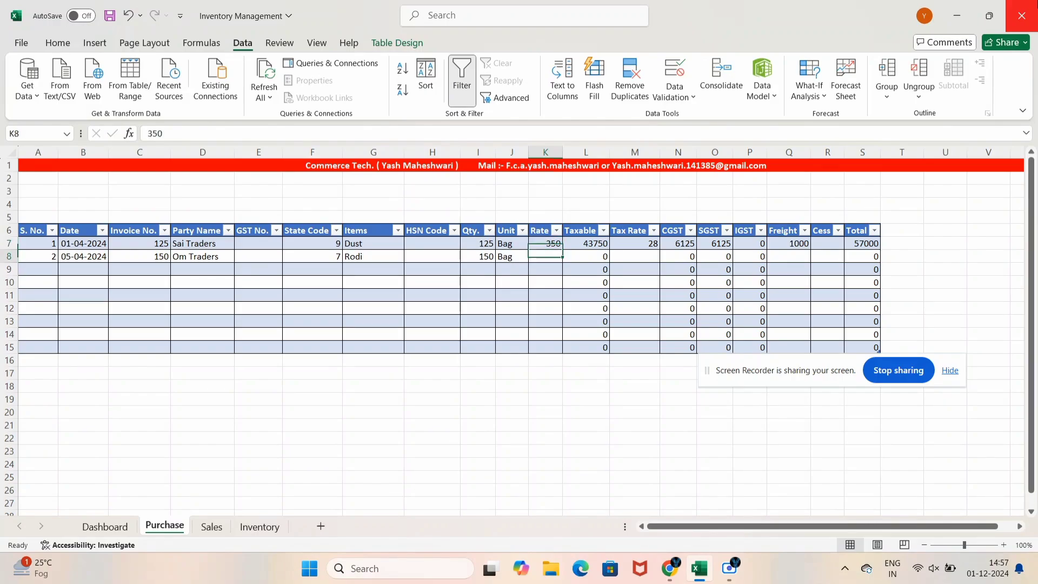
{"action": "type", "text": "180"}
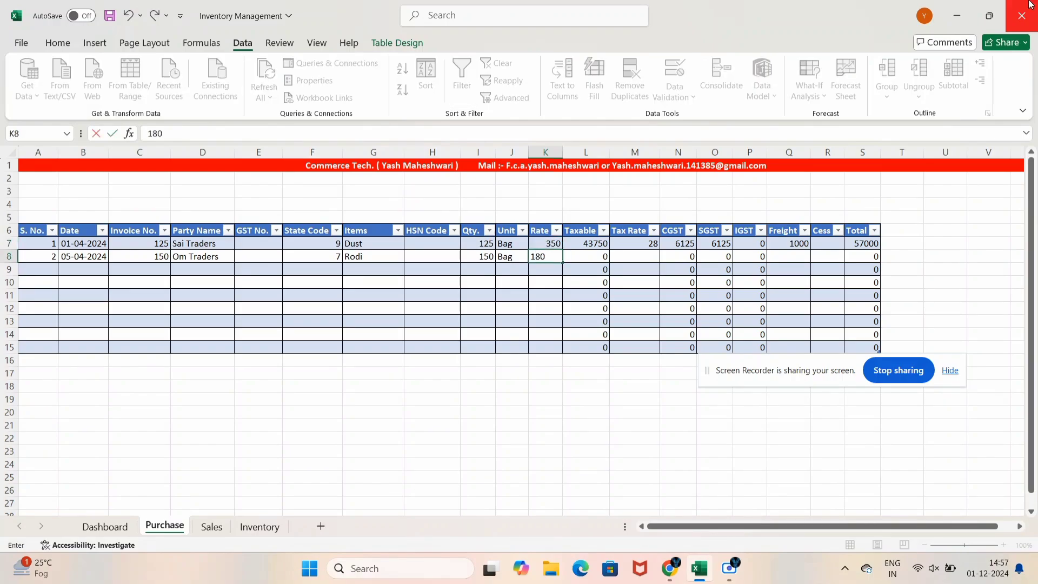
{"action": "key", "text": "Right"}
{"action": "key", "text": "Left"}
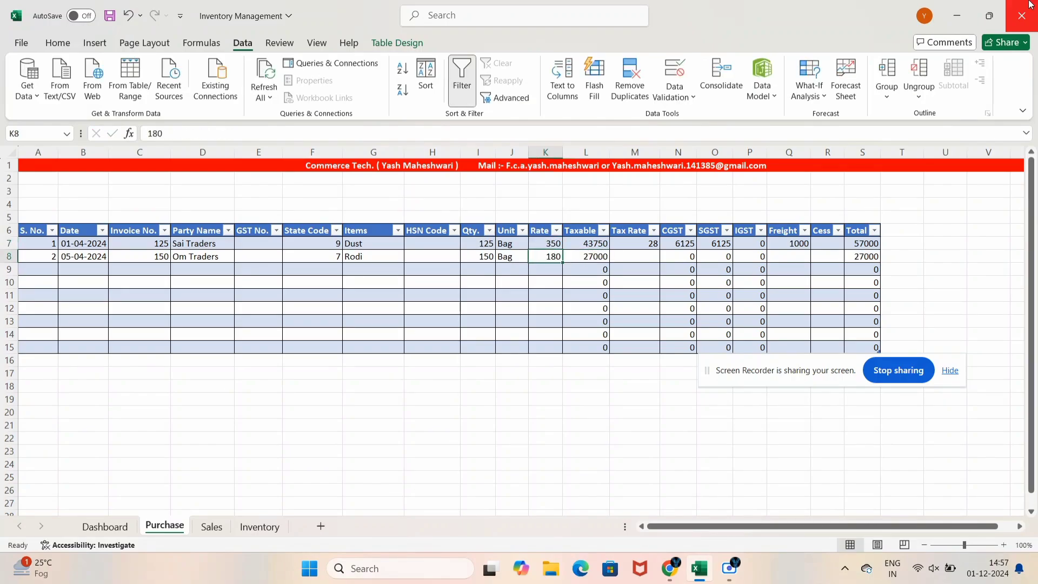
{"action": "key", "text": "Right"}
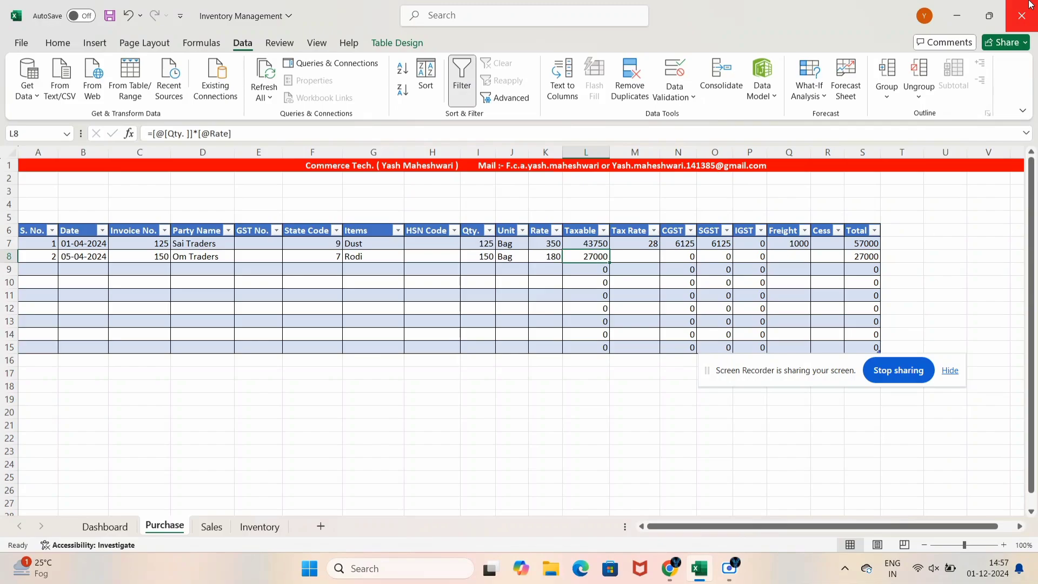
Set M7's tax rate to 5 and check CGST/SGST 1093.8 and Total 46938
{"action": "key", "text": "Right"}
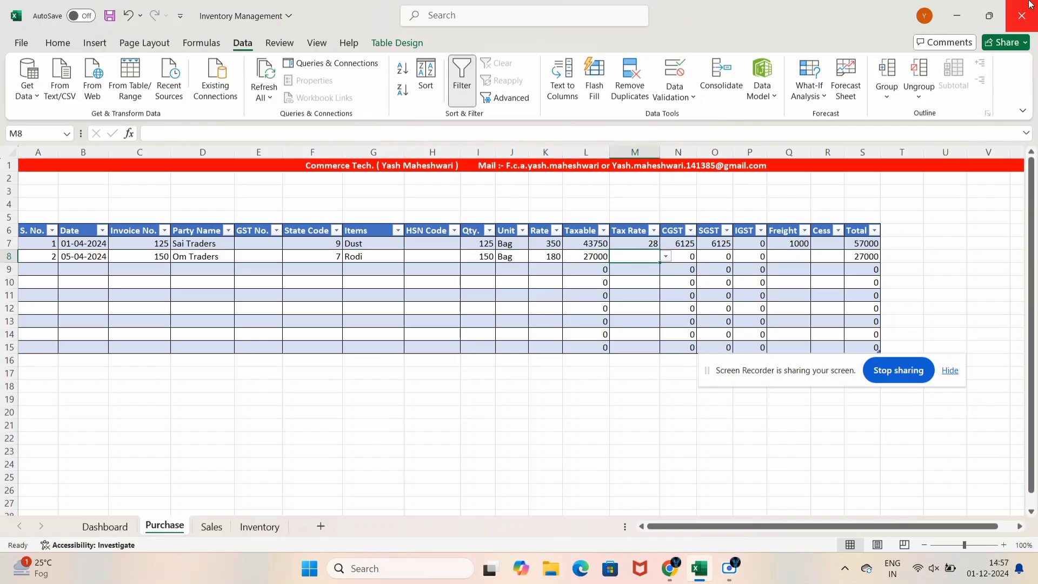
{"action": "key", "text": "Up"}
{"action": "type", "text": "5"}
{"action": "key", "text": "Return"}
{"action": "key", "text": "Up"}
{"action": "key", "text": "Down"}
{"action": "key", "text": "Up"}
{"action": "key", "text": "Down"}
{"action": "key", "text": "Up"}
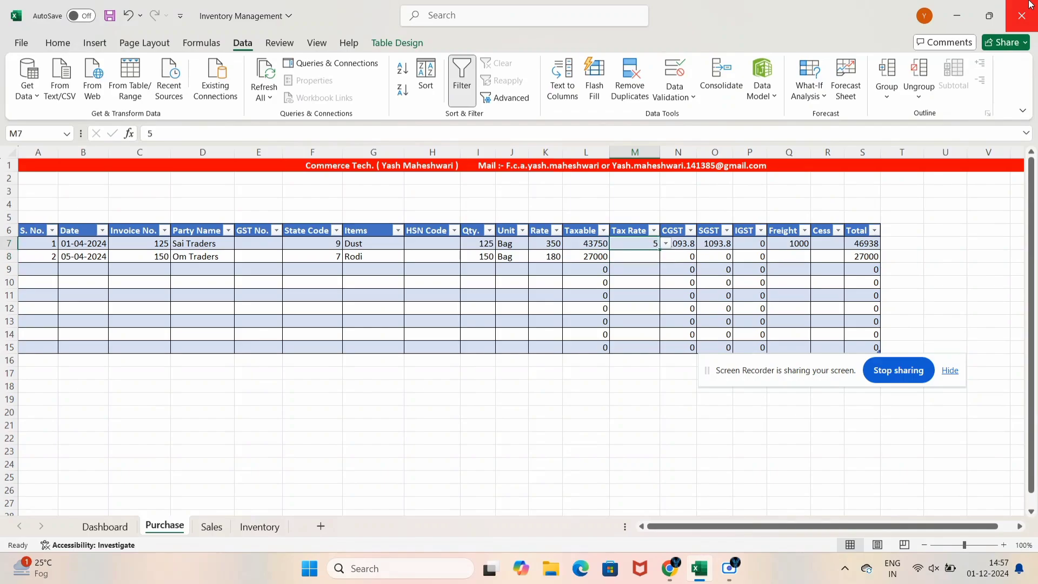
{"action": "key", "text": "Down"}
{"action": "key", "text": "Left"}
{"action": "key", "text": "Right"}
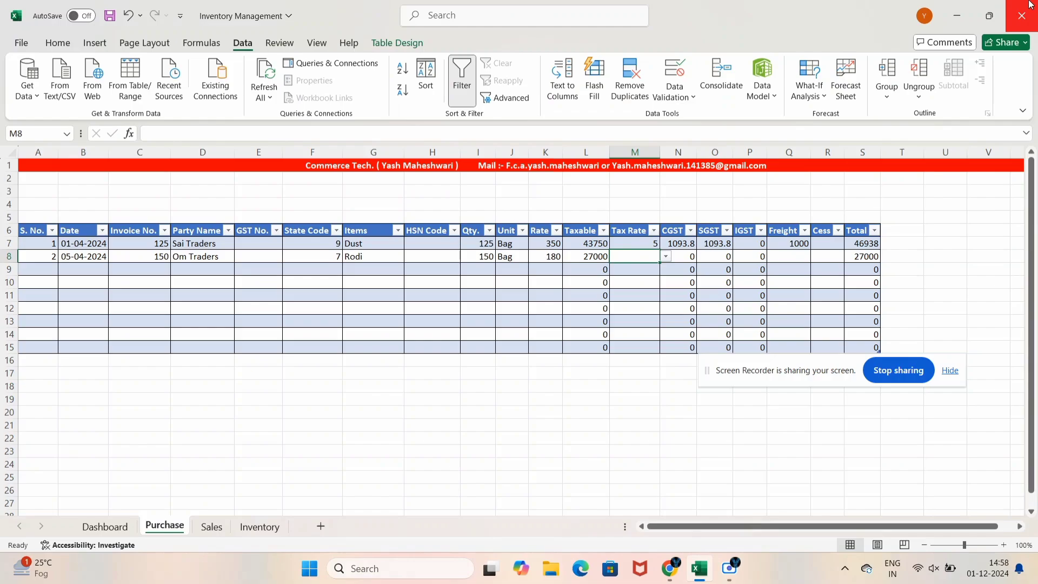
Select the Purchase table's Tax Rate range M7 through M15
{"action": "key", "text": "Up"}
{"action": "key", "text": "Up"}
{"action": "key", "text": "Down"}
{"action": "key", "text": "Down"}
{"action": "key", "text": "Up"}
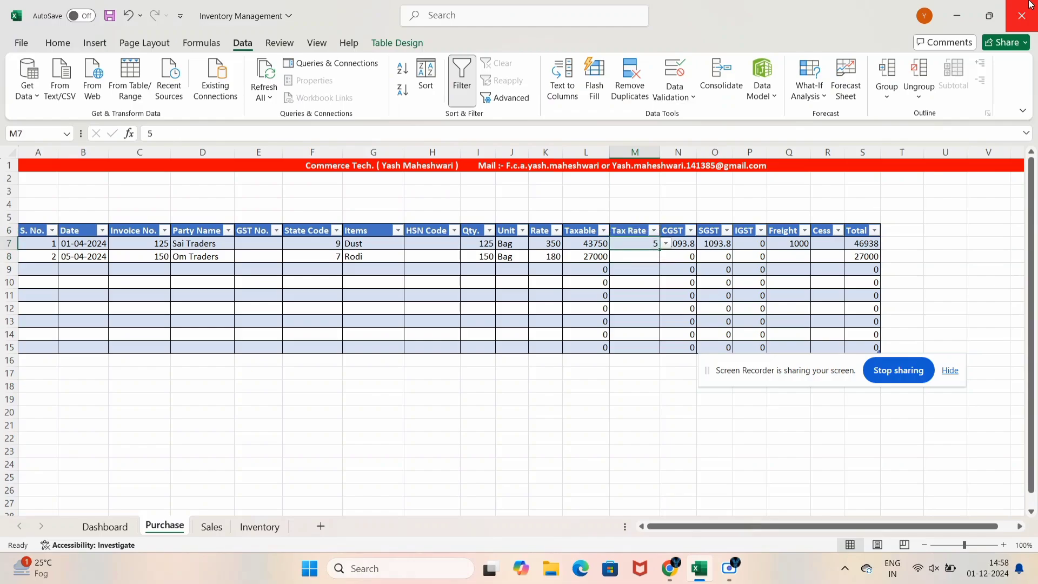
{"action": "key", "text": "Down"}
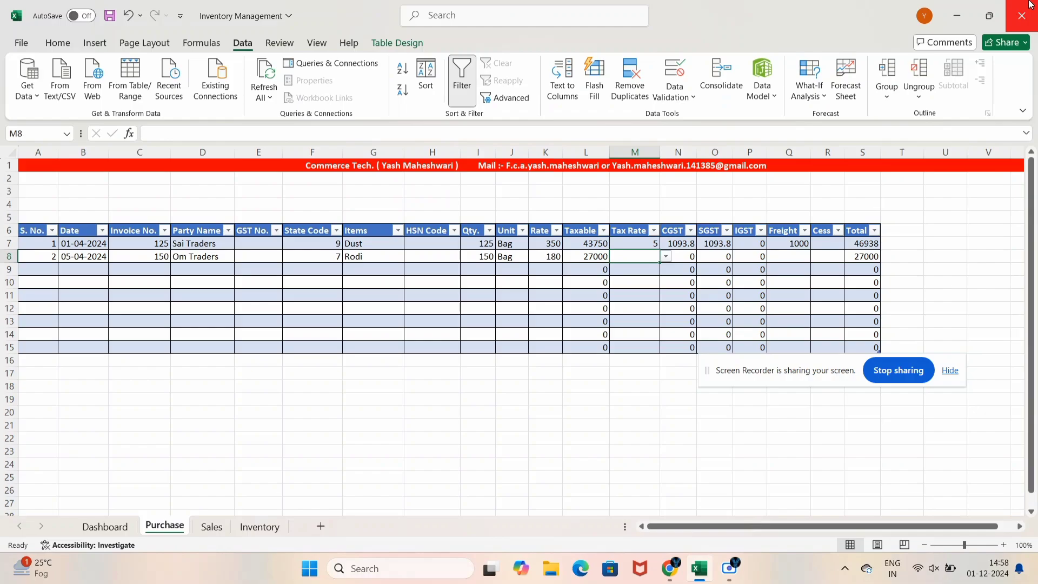
{"action": "key", "text": "Up"}
{"action": "key", "text": "shift+Down"}
{"action": "key", "text": "shift+Down"}
{"action": "key", "text": "shift+Down"}
{"action": "key", "text": "shift+Down"}
{"action": "key", "text": "shift+Down"}
{"action": "key", "text": "shift+Down"}
{"action": "key", "text": "shift+Down"}
{"action": "key", "text": "shift+Down"}
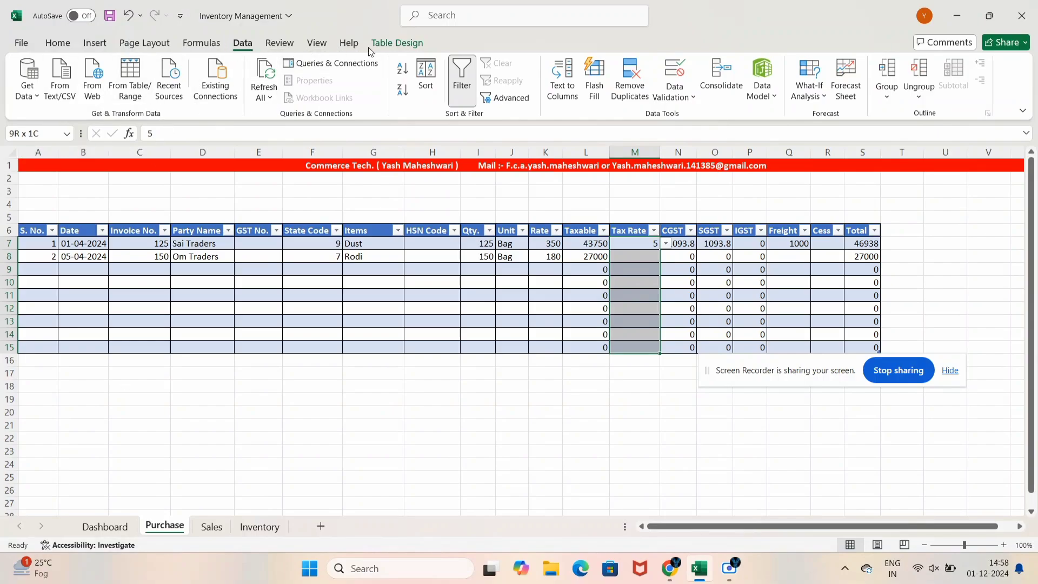
Clear all existing data validation rules from M7:M15
{"action": "left_click", "coordinate": [674, 92]}
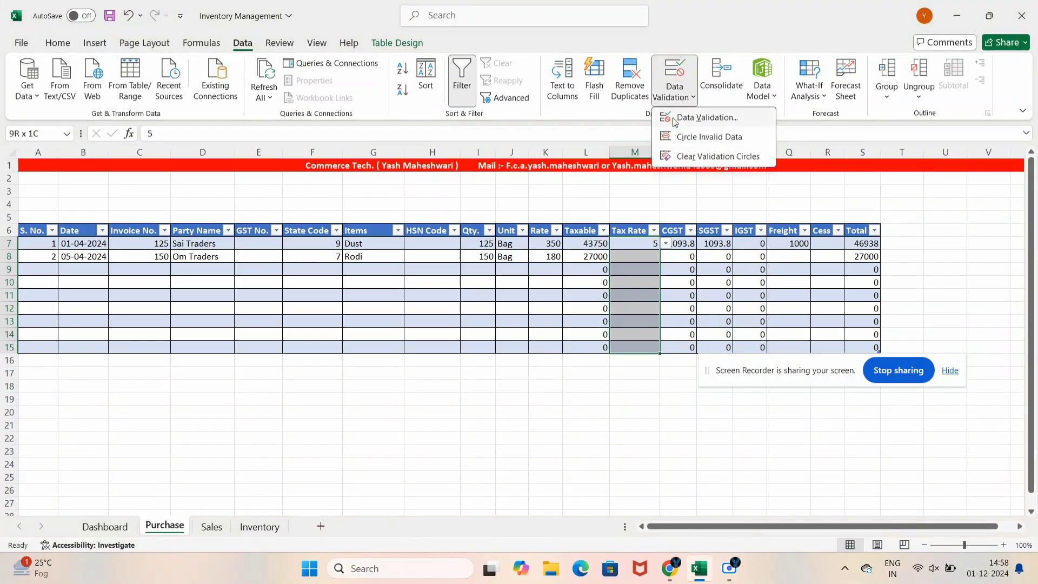
{"action": "left_click", "coordinate": [701, 117]}
{"action": "left_click", "coordinate": [314, 374]}
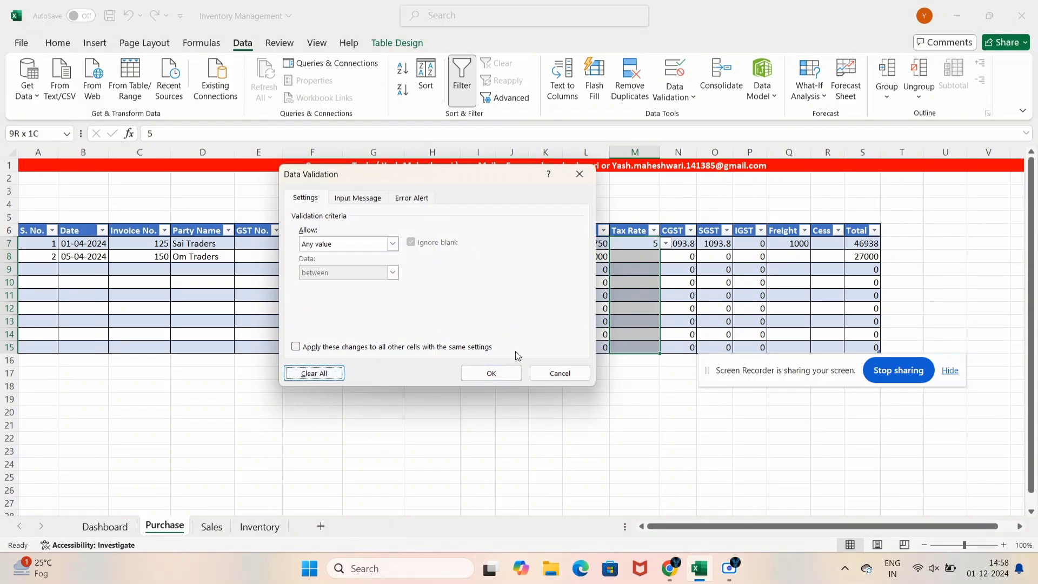
{"action": "left_click", "coordinate": [494, 375]}
{"action": "left_click", "coordinate": [627, 284]}
Draft an IF formula in M7 testing for "Dust", then cancel it, keeping 5
{"action": "left_click", "coordinate": [631, 247]}
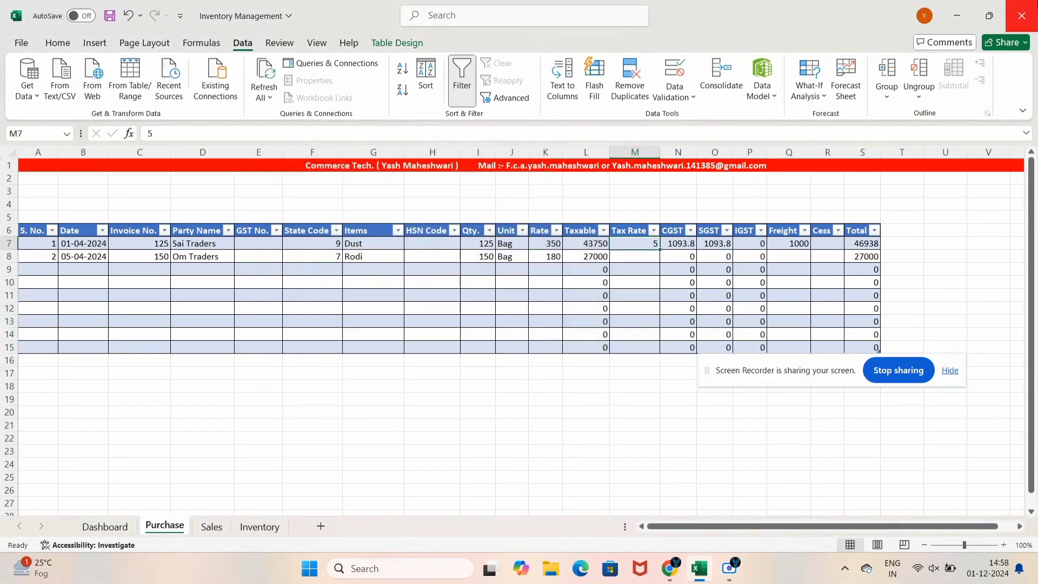
{"action": "type", "text": "=IF("}
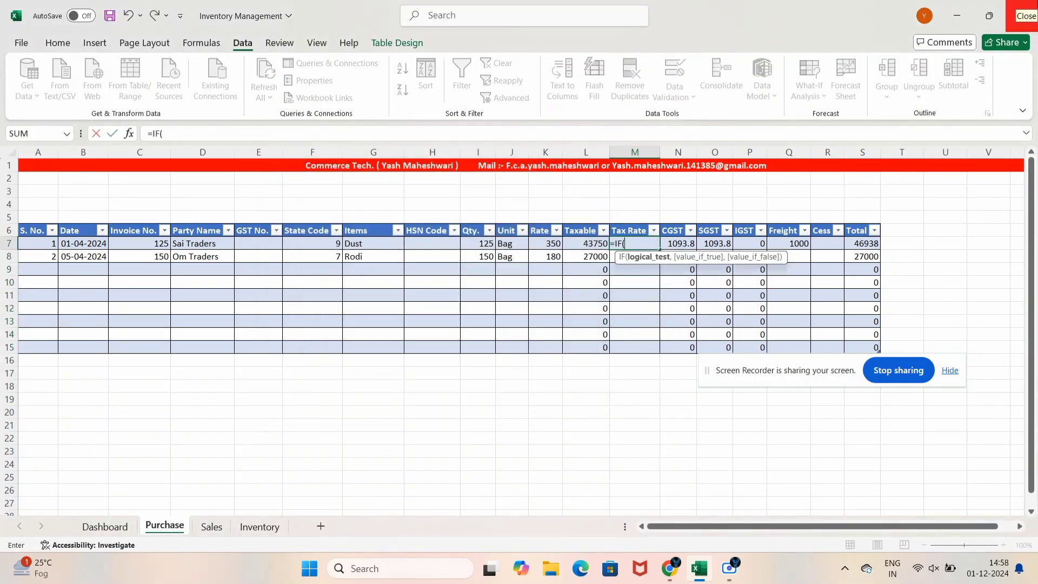
{"action": "key", "text": "Left"}
{"action": "key", "text": "Left"}
{"action": "key", "text": "Left"}
{"action": "key", "text": "Left"}
{"action": "key", "text": "Left"}
{"action": "key", "text": "Left"}
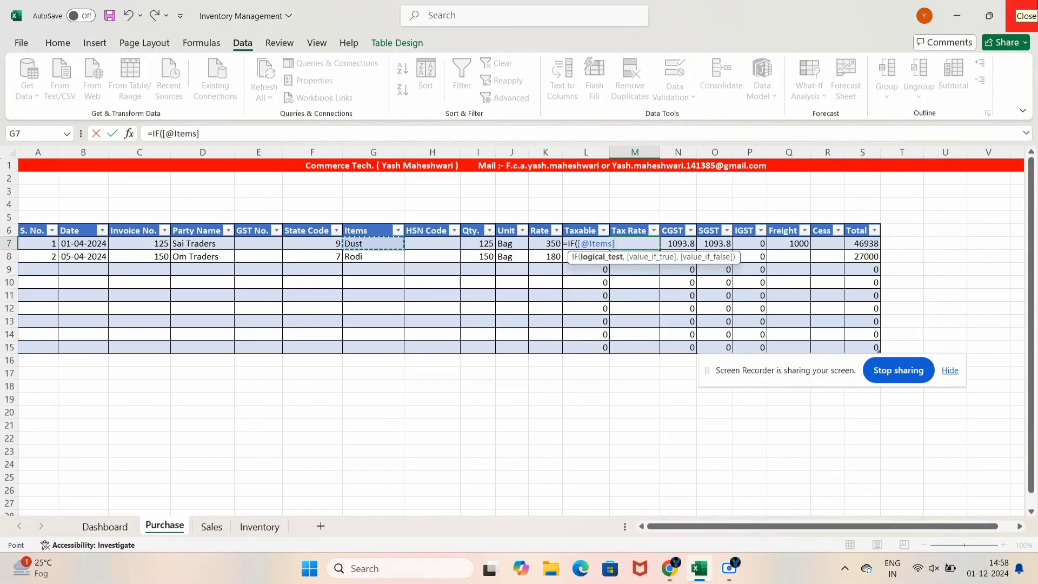
{"action": "type", "text": "=\""}
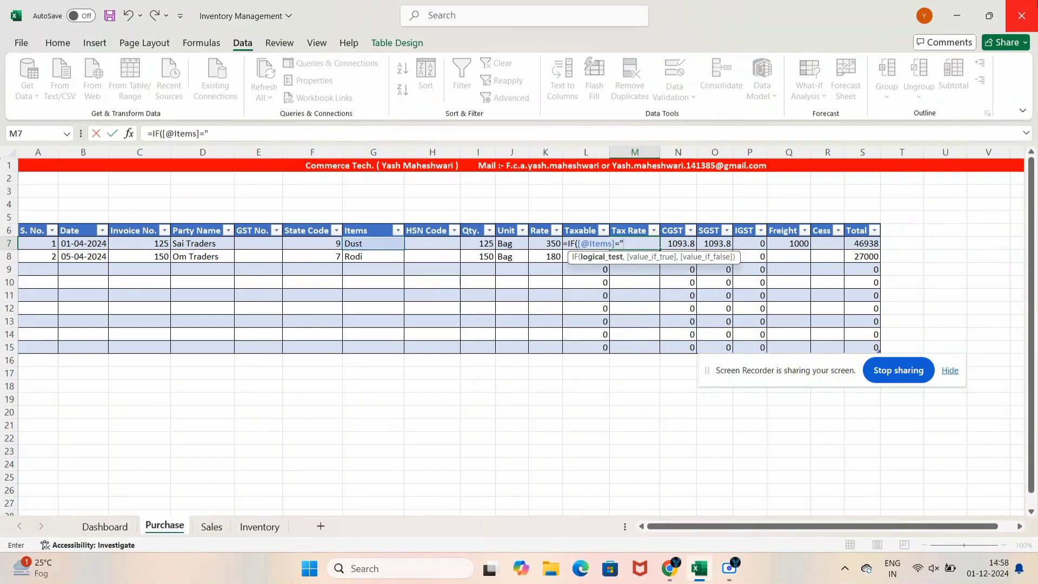
{"action": "type", "text": "Dus"}
{"action": "type", "text": ","}
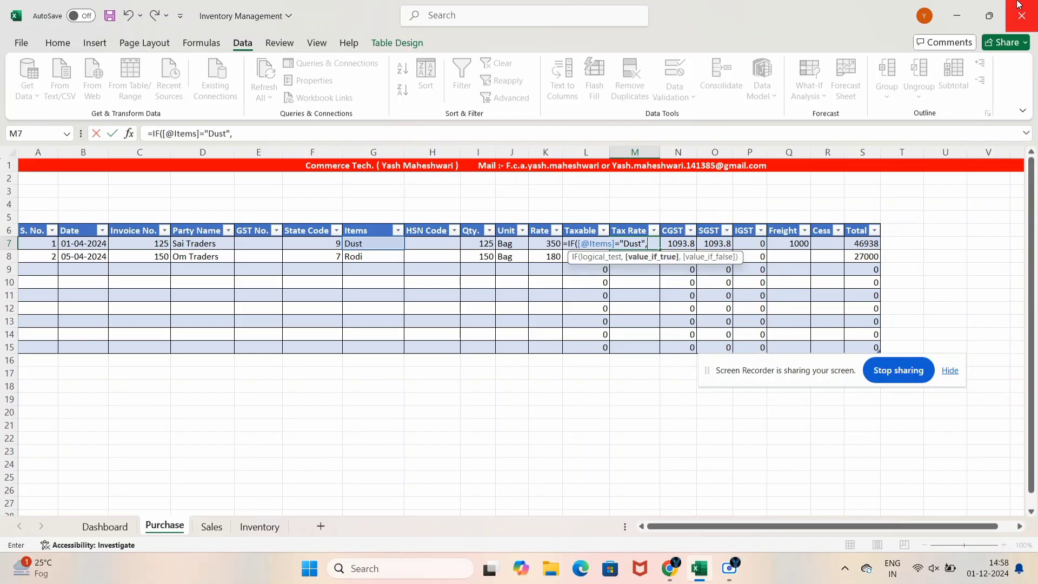
{"action": "type", "text": "5,"}
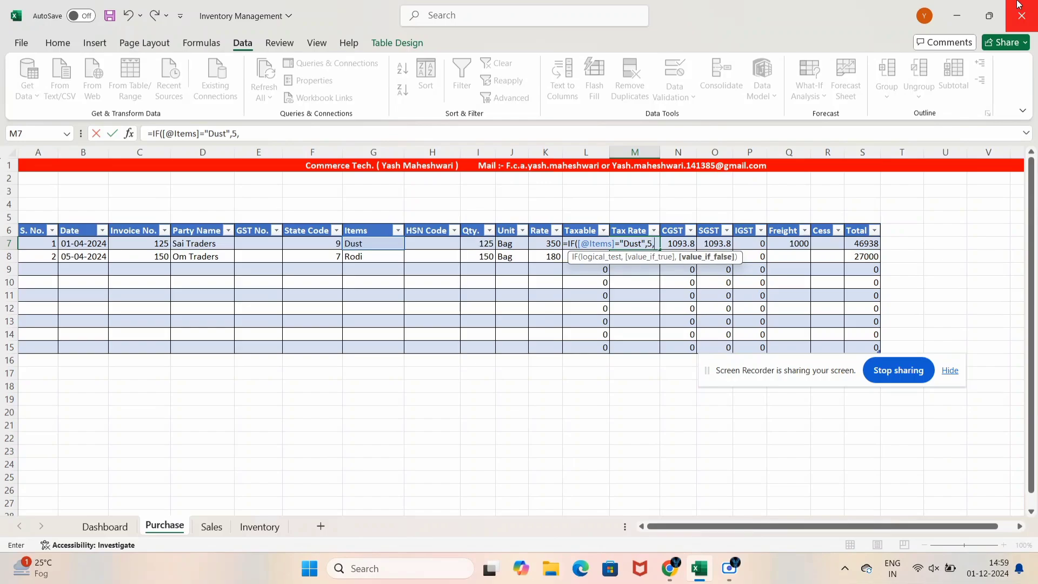
{"action": "type", "text": "cem"}
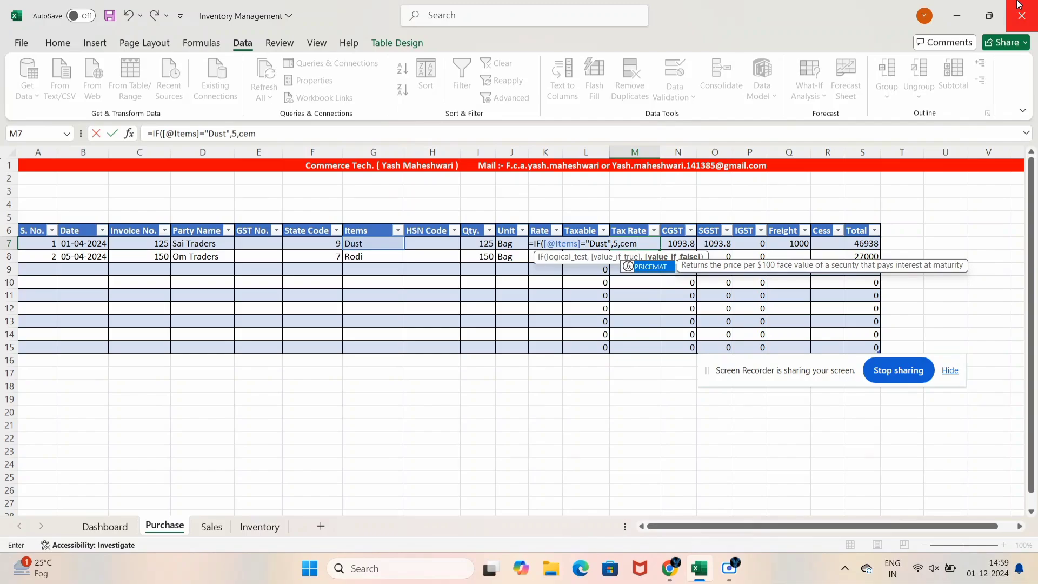
{"action": "key", "text": "BackSpace"}
{"action": "key", "text": "BackSpace"}
{"action": "key", "text": "BackSpace"}
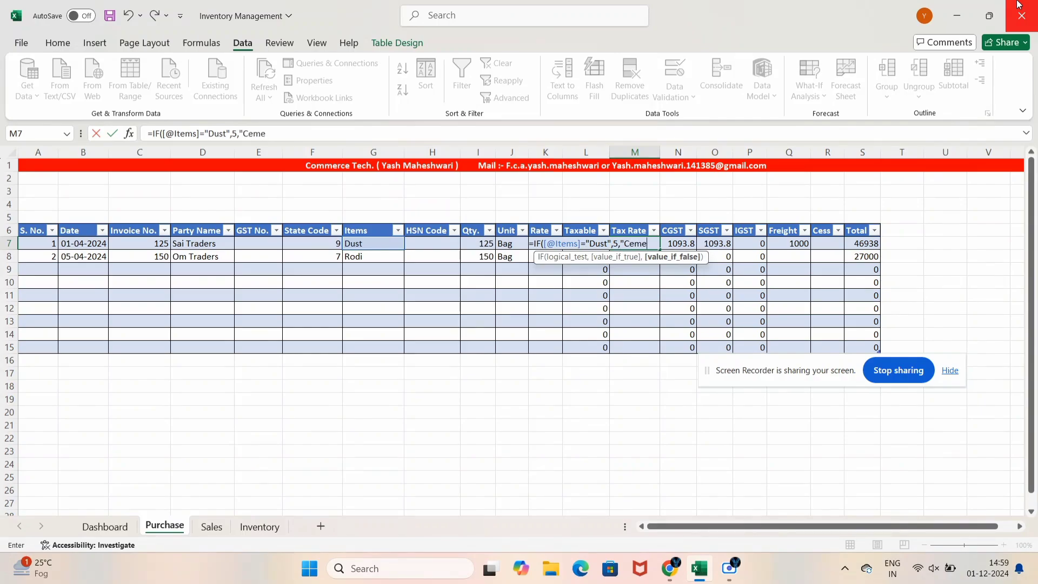
{"action": "type", "text": "\""}
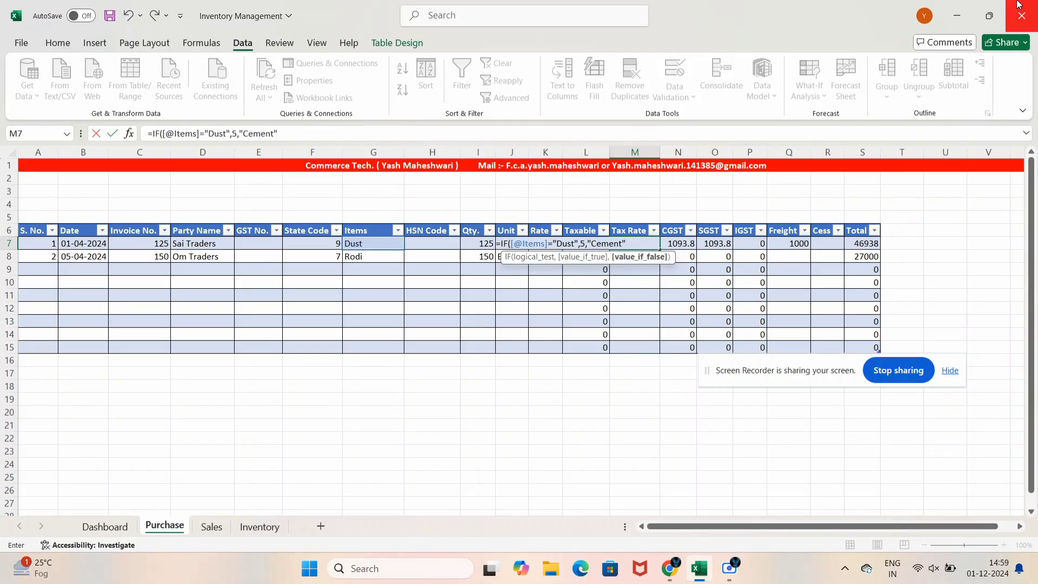
{"action": "type", "text": ","}
{"action": "key", "text": "BackSpace"}
{"action": "key", "text": "BackSpace"}
{"action": "key", "text": "BackSpace"}
{"action": "key", "text": "BackSpace"}
{"action": "key", "text": "BackSpace"}
{"action": "key", "text": "BackSpace"}
{"action": "key", "text": "BackSpace"}
{"action": "key", "text": "BackSpace"}
{"action": "key", "text": "BackSpace"}
{"action": "key", "text": "BackSpace"}
{"action": "key", "text": "BackSpace"}
{"action": "key", "text": "BackSpace"}
{"action": "key", "text": "BackSpace"}
{"action": "key", "text": "BackSpace"}
{"action": "key", "text": "BackSpace"}
{"action": "key", "text": "BackSpace"}
{"action": "key", "text": "BackSpace"}
{"action": "key", "text": "BackSpace"}
{"action": "key", "text": "BackSpace"}
{"action": "key", "text": "BackSpace"}
{"action": "key", "text": "BackSpace"}
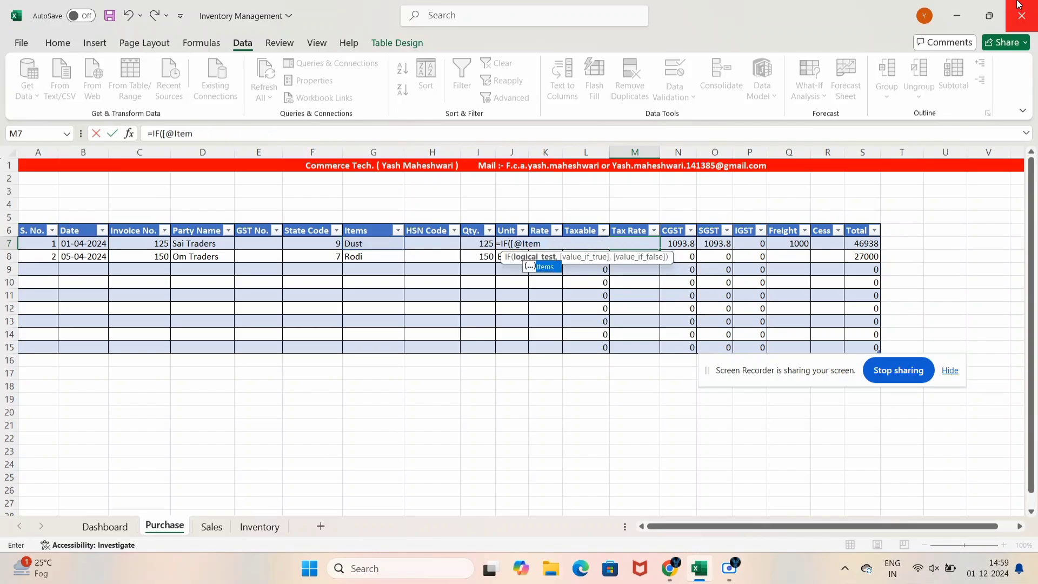
{"action": "key", "text": "Escape"}
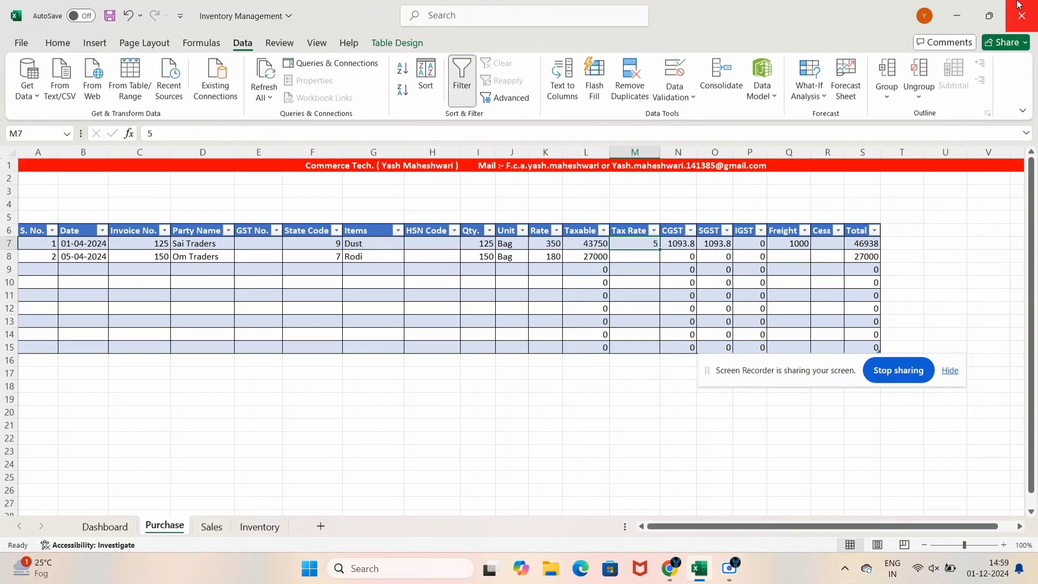
Apply a List validation to M7:M15 sourced from Inventory!$C$6:$C$9
{"action": "key", "text": "Down"}
{"action": "key", "text": "Up"}
{"action": "key", "text": "shift+Down"}
{"action": "key", "text": "shift+Down"}
{"action": "key", "text": "shift+Down"}
{"action": "key", "text": "shift+Down"}
{"action": "key", "text": "shift+Down"}
{"action": "key", "text": "shift+Down"}
{"action": "key", "text": "shift+Down"}
{"action": "key", "text": "shift+Down"}
{"action": "key", "text": "shift+Down"}
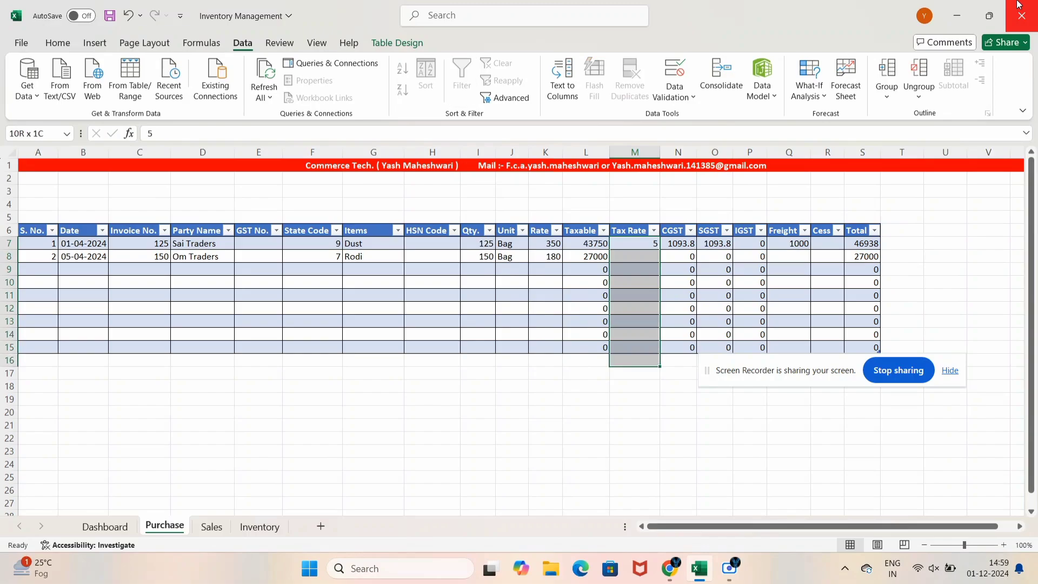
{"action": "key", "text": "shift+Up"}
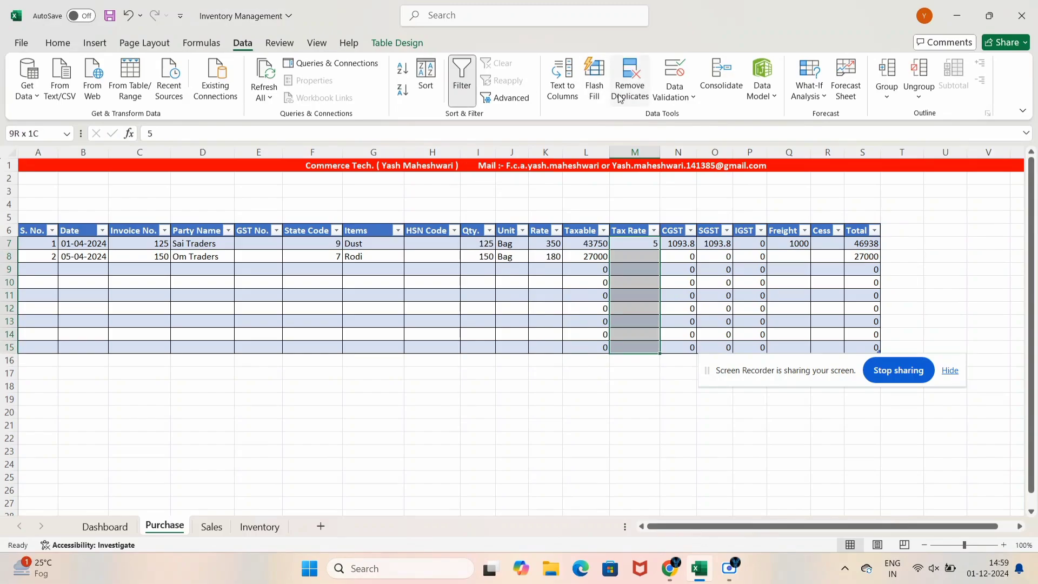
{"action": "left_click", "coordinate": [684, 98]}
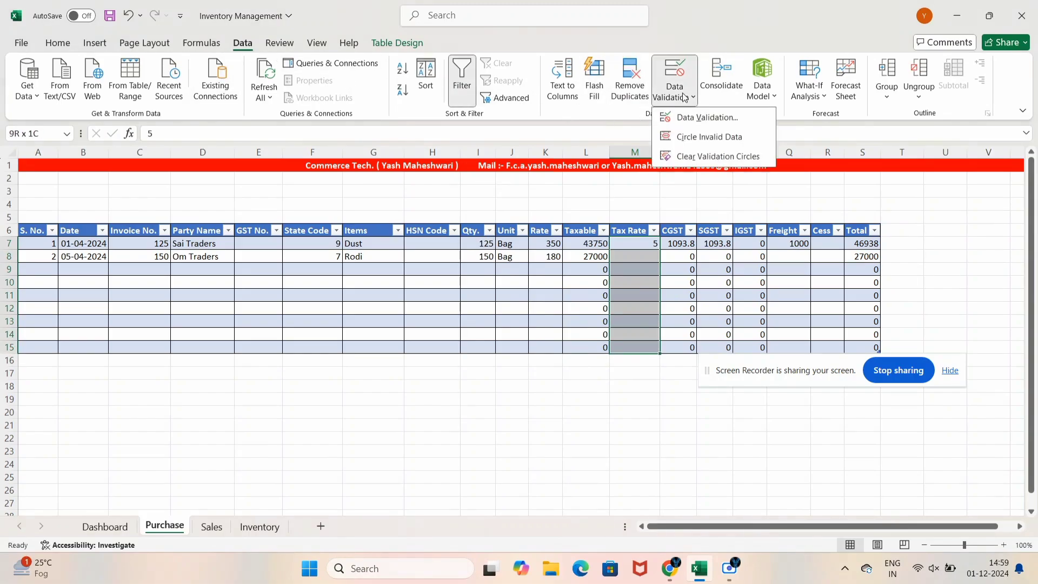
{"action": "left_click", "coordinate": [702, 117]}
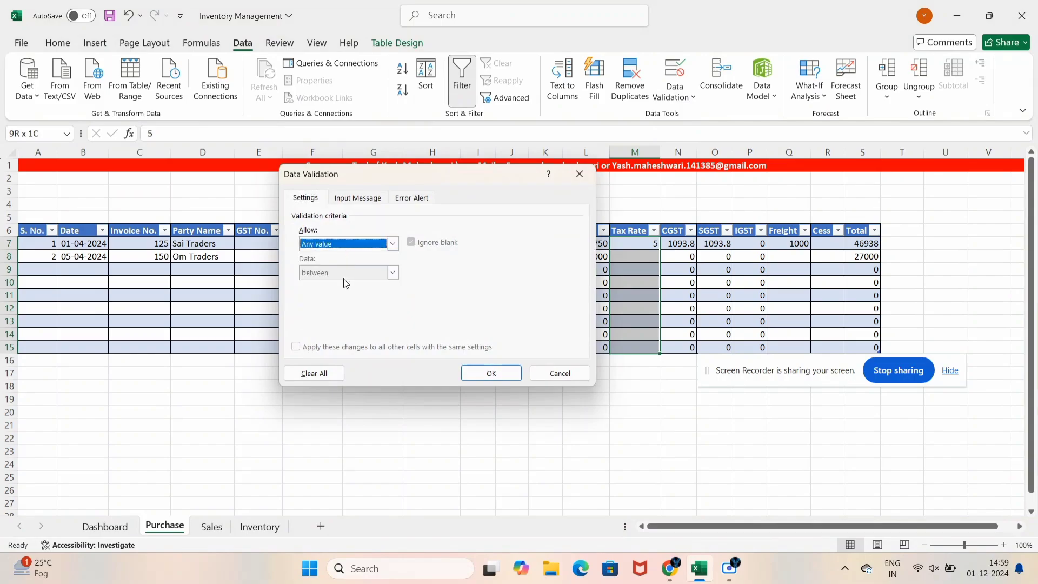
{"action": "left_click", "coordinate": [335, 243]}
{"action": "left_click", "coordinate": [330, 283]}
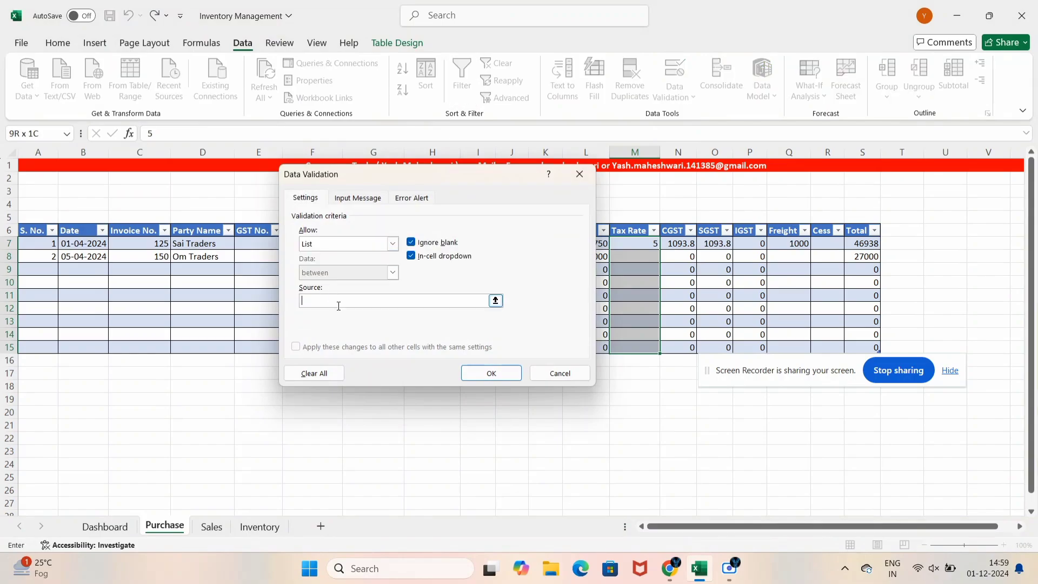
{"action": "left_click", "coordinate": [259, 526]}
{"action": "left_click_drag", "start_coordinate": [178, 230], "coordinate": [176, 270]}
{"action": "left_click", "coordinate": [477, 375]}
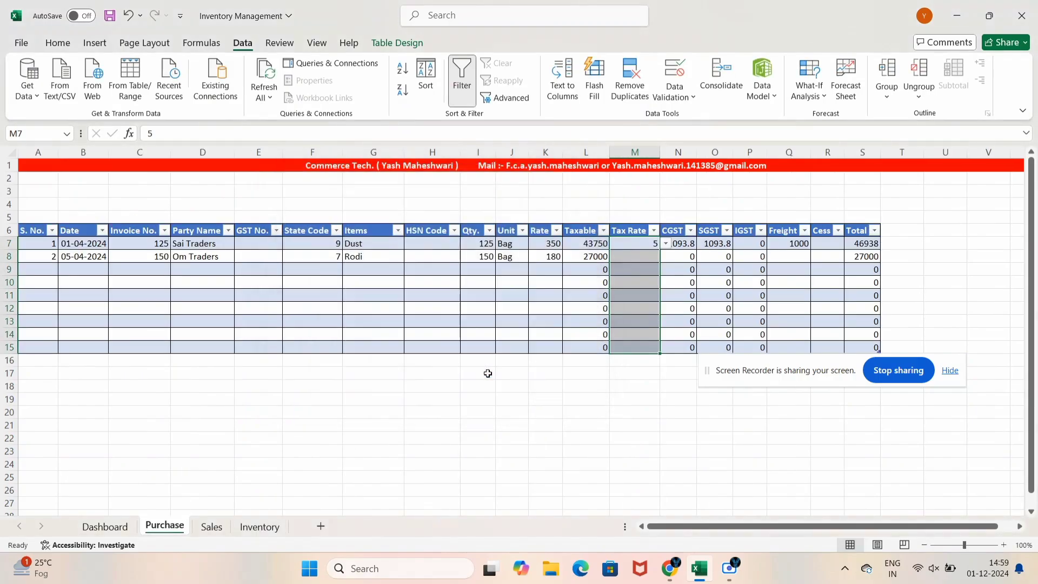
{"action": "left_click", "coordinate": [631, 254]}
Set Rodi's tax rate to 5 and its freight to 500
{"action": "type", "text": "5"}
{"action": "key", "text": "Return"}
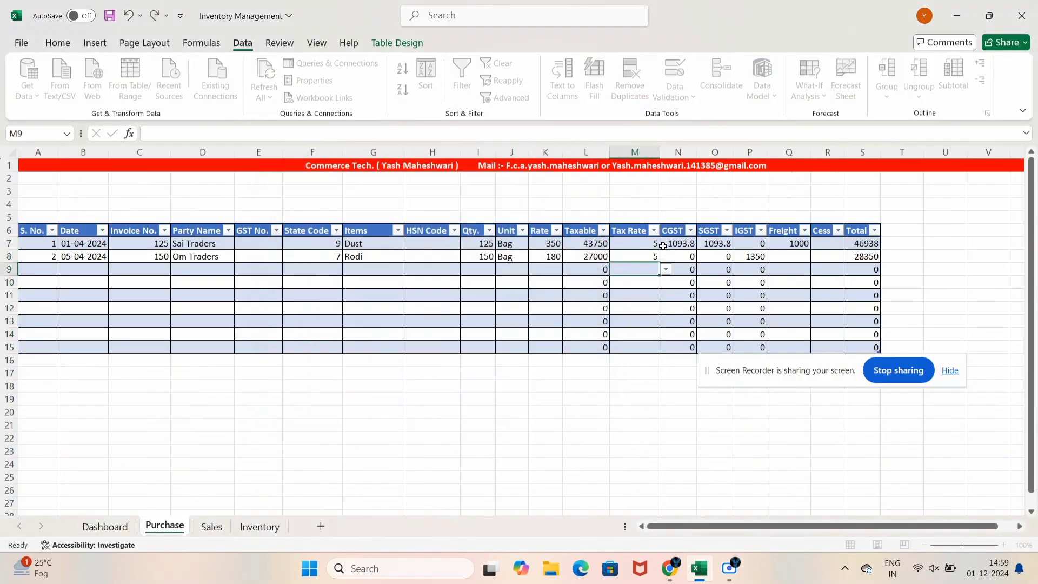
{"action": "key", "text": "Up"}
{"action": "key", "text": "Right"}
{"action": "key", "text": "Right"}
{"action": "key", "text": "Right"}
{"action": "key", "text": "Right"}
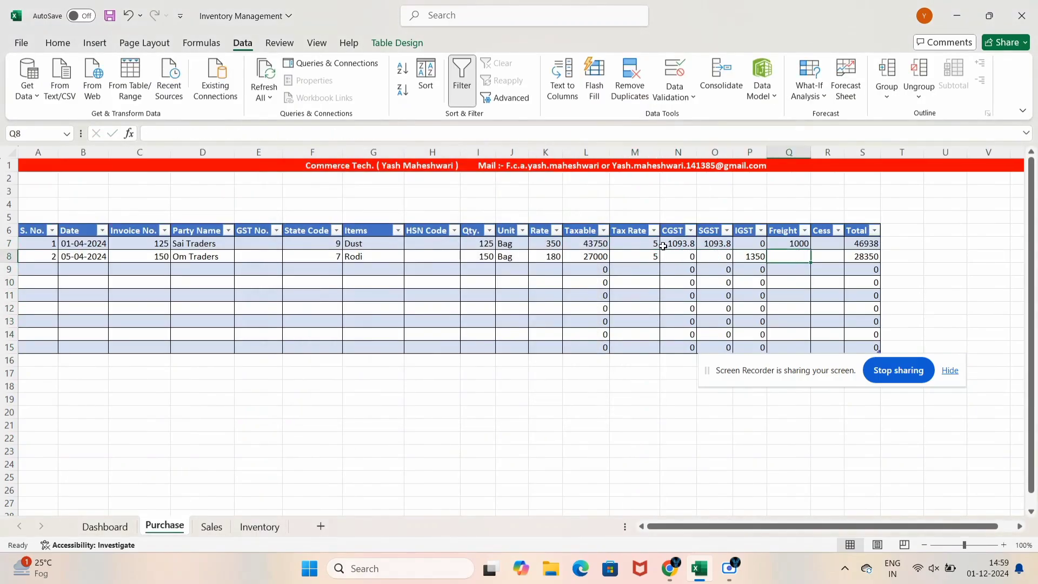
{"action": "type", "text": "500"}
{"action": "key", "text": "Return"}
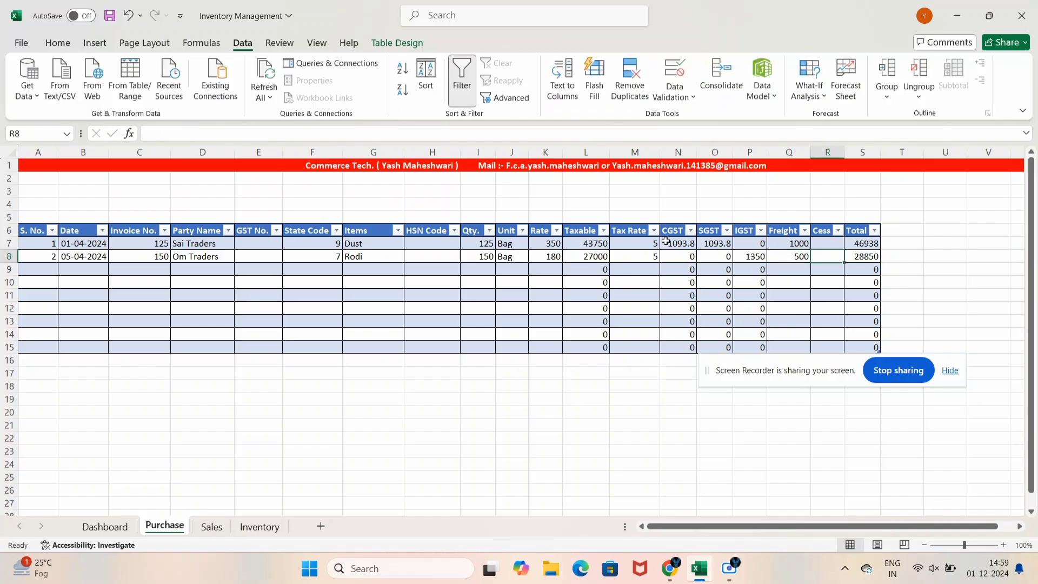
Start purchase row 9 with S. No. 3, date 10-04-2024 and invoice 1180
{"action": "key", "text": "Left"}
{"action": "key", "text": "Left"}
{"action": "key", "text": "Left"}
{"action": "key", "text": "Left"}
{"action": "key", "text": "Left"}
{"action": "key", "text": "Left"}
{"action": "key", "text": "Left"}
{"action": "key", "text": "Left"}
{"action": "key", "text": "Left"}
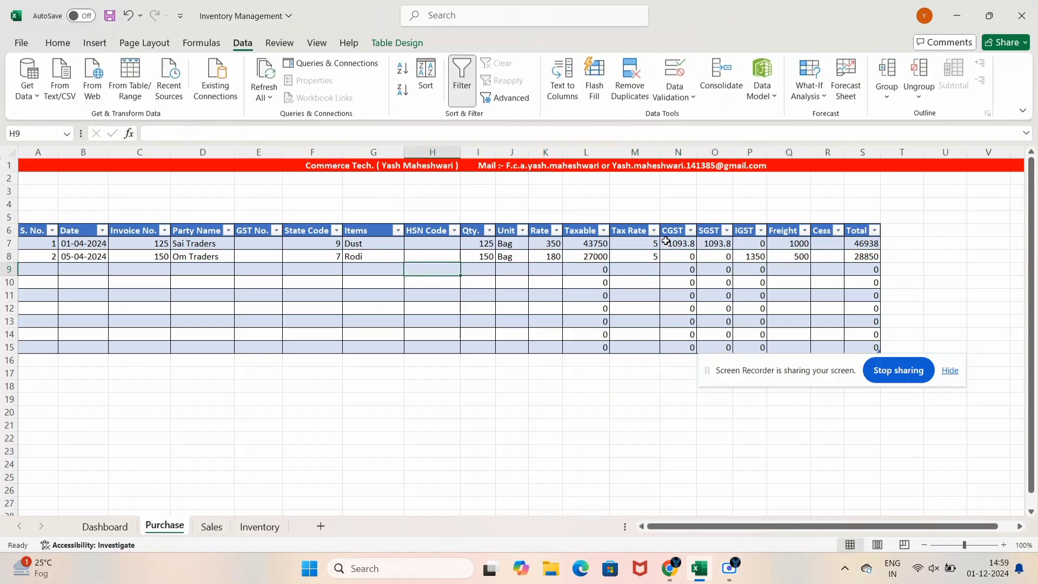
{"action": "key", "text": "Left"}
{"action": "key", "text": "Left"}
{"action": "key", "text": "Left"}
{"action": "key", "text": "Left"}
{"action": "key", "text": "Left"}
{"action": "key", "text": "Left"}
{"action": "key", "text": "Left"}
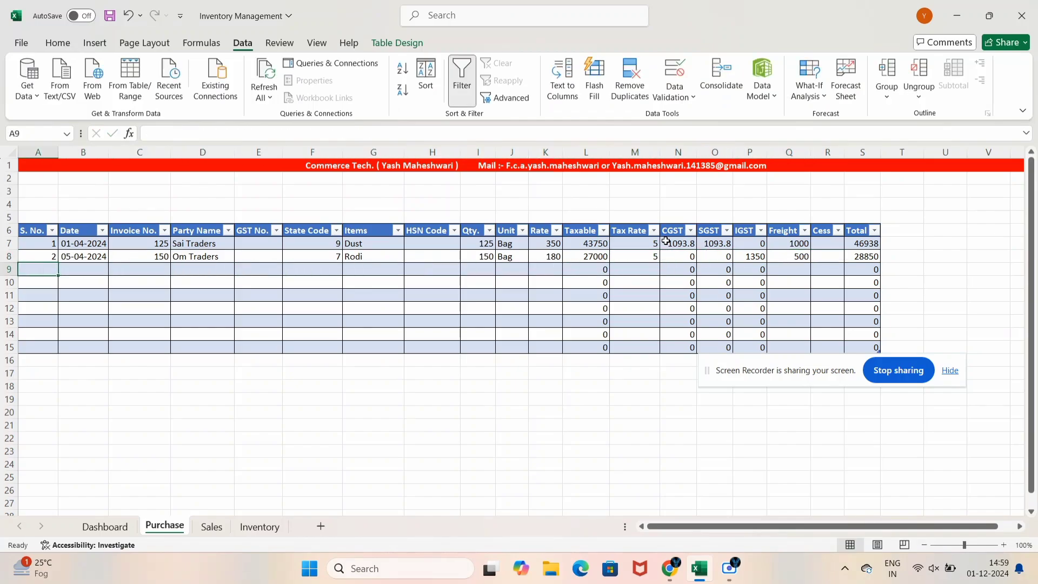
{"action": "type", "text": "3"}
{"action": "key", "text": "Tab"}
{"action": "type", "text": "10-04"}
{"action": "key", "text": "Escape"}
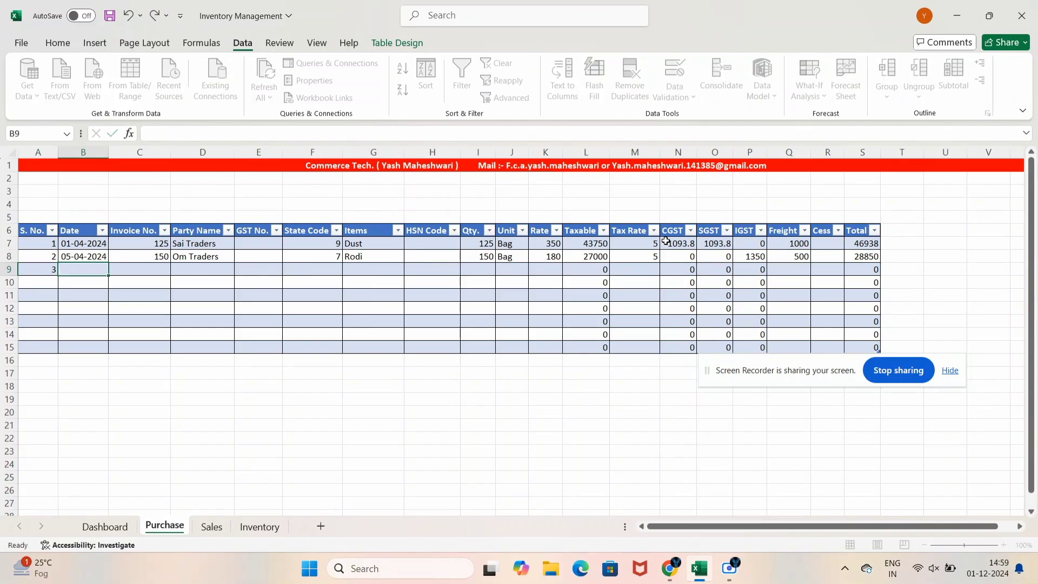
{"action": "type", "text": "10-04-2024"}
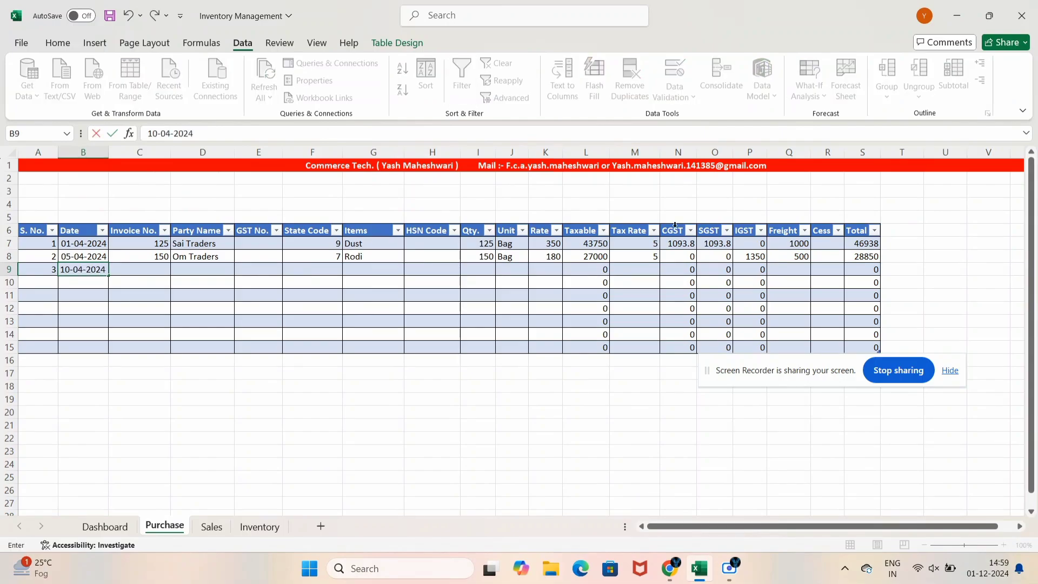
{"action": "key", "text": "Tab"}
{"action": "type", "text": "118"}
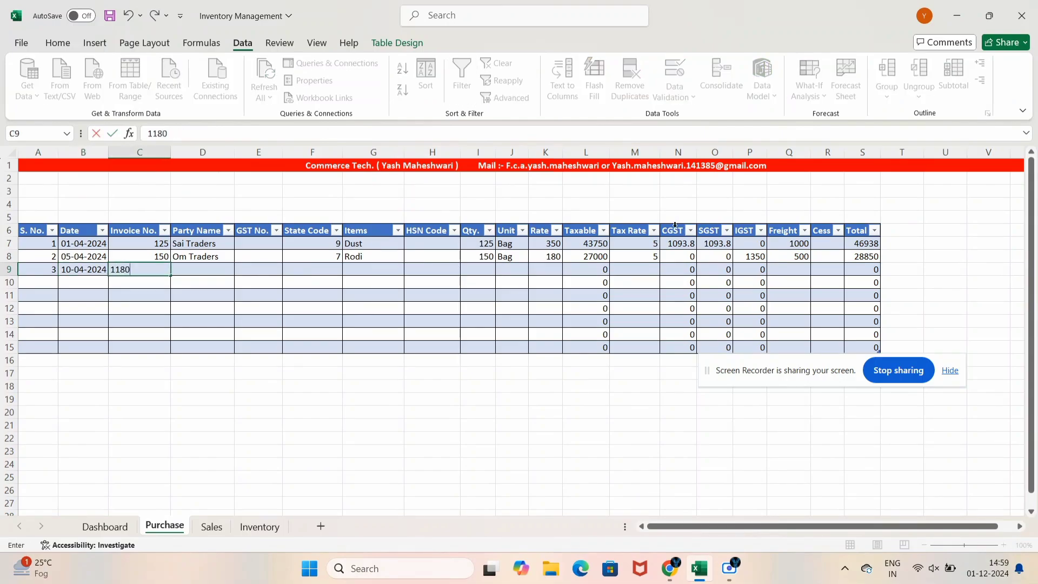
{"action": "key", "text": "Tab"}
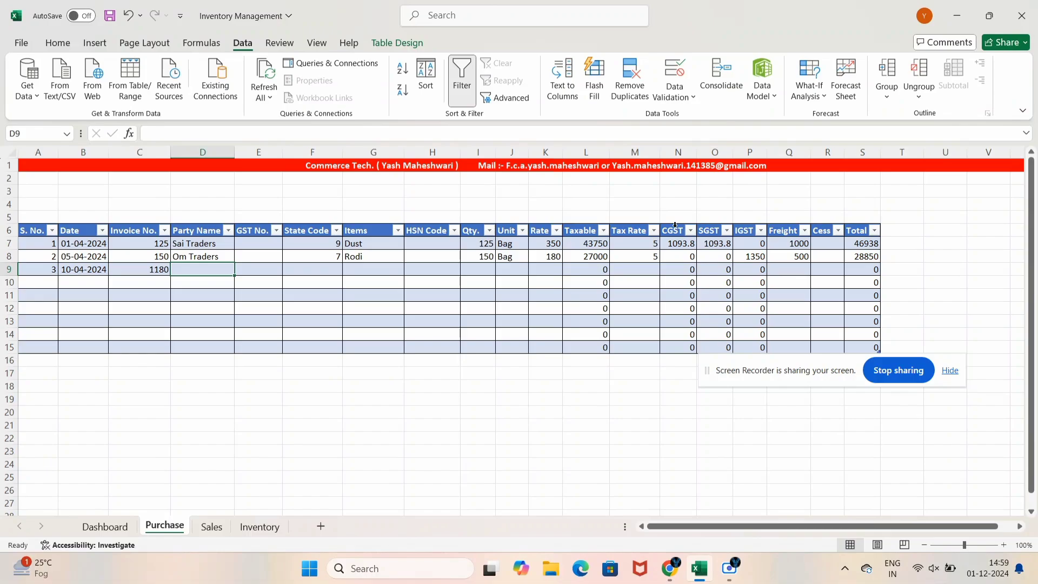
Enter party Pratap Traders and item White Cement in row 9
{"action": "type", "text": "PR"}
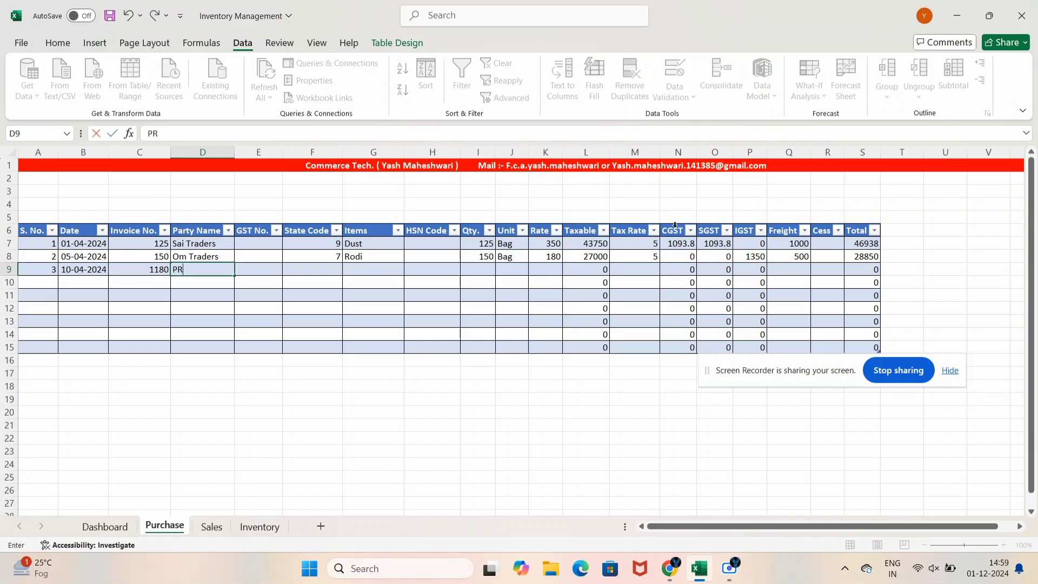
{"action": "key", "text": "BackSpace"}
{"action": "type", "text": "ratap Traderss"}
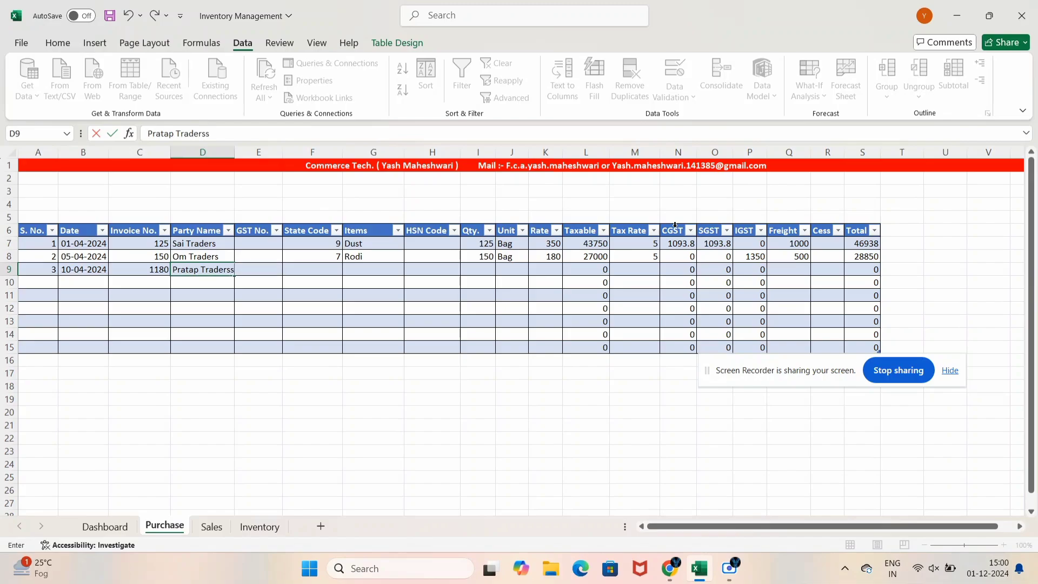
{"action": "key", "text": "BackSpace"}
{"action": "key", "text": "Tab"}
{"action": "key", "text": "Tab"}
{"action": "type", "text": "27"}
{"action": "key", "text": "Tab"}
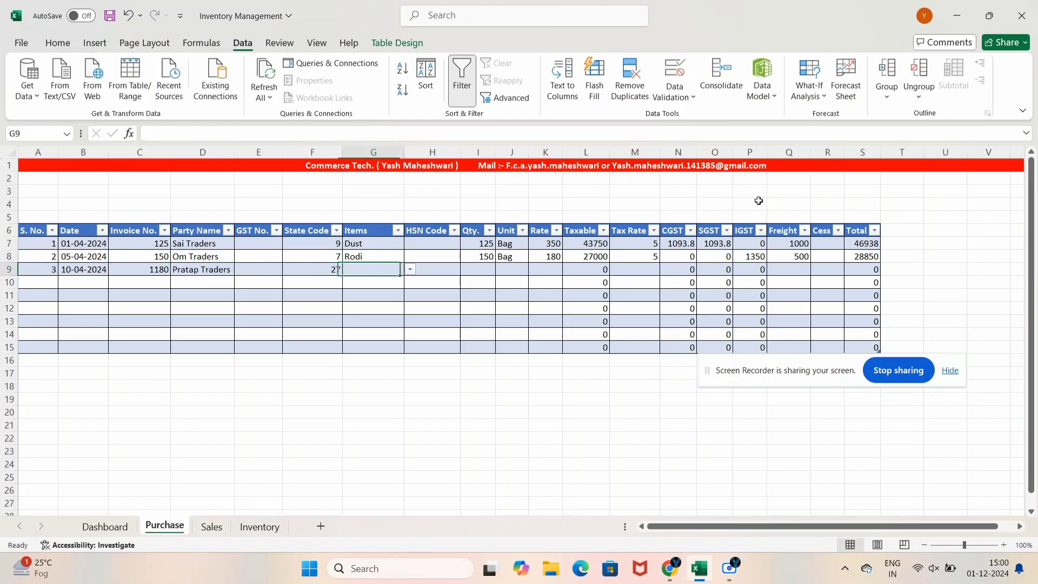
{"action": "type", "text": "Cement"}
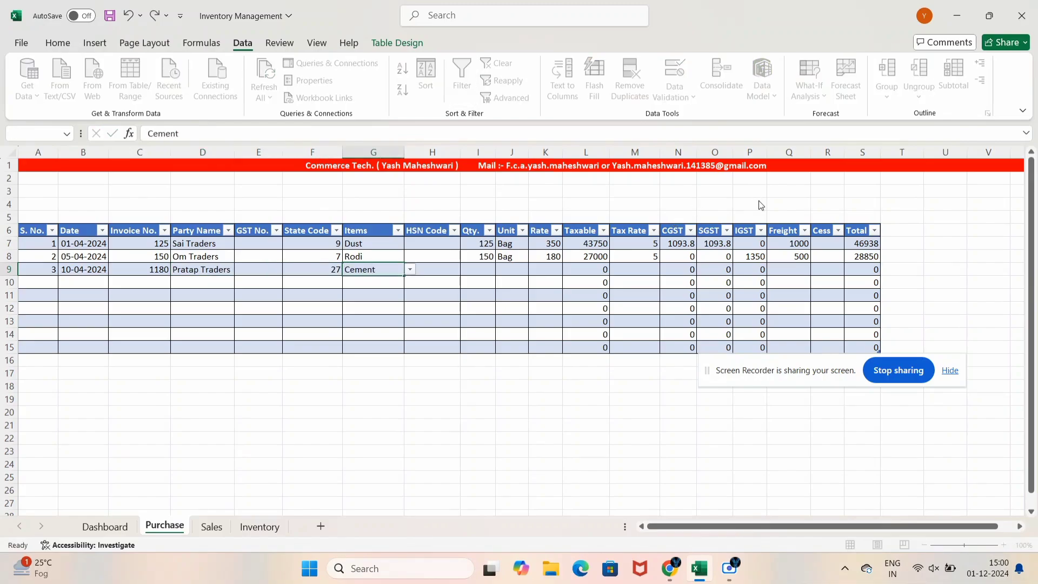
{"action": "key", "text": "Tab"}
{"action": "key", "text": "Escape"}
{"action": "type", "text": "White Cem"}
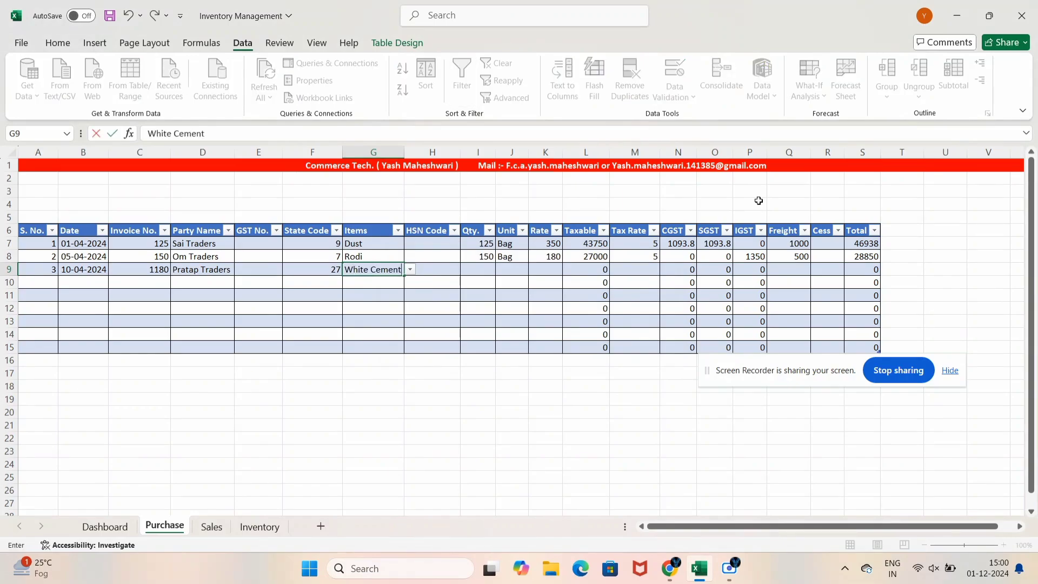
{"action": "type", "text": "ent"}
{"action": "key", "text": "Tab"}
{"action": "key", "text": "Tab"}
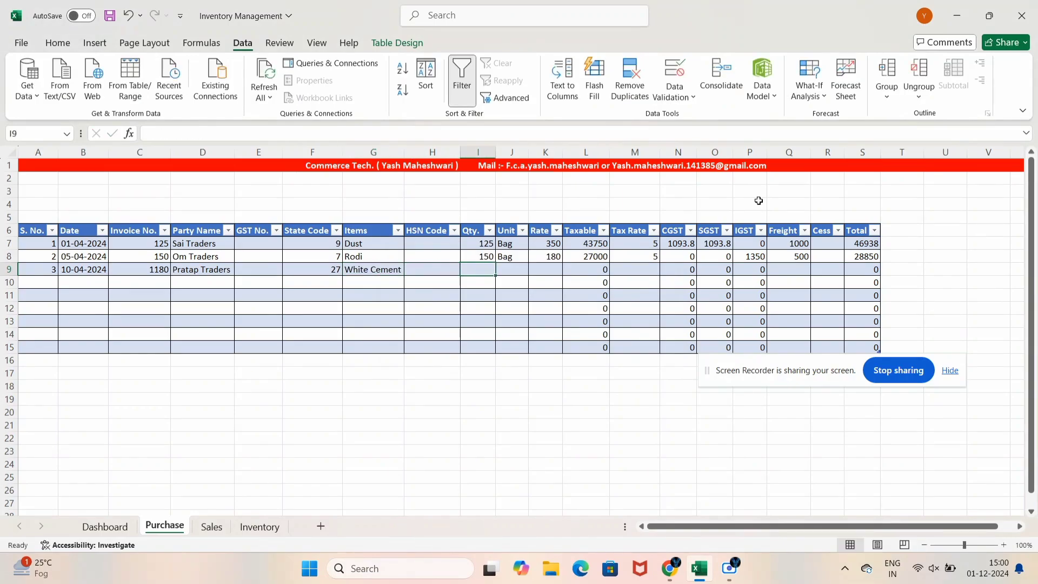
Enter quantity 140 with unit BAG, and change Dust and Rodi units to SQF
{"action": "type", "text": "140"}
{"action": "key", "text": "Tab"}
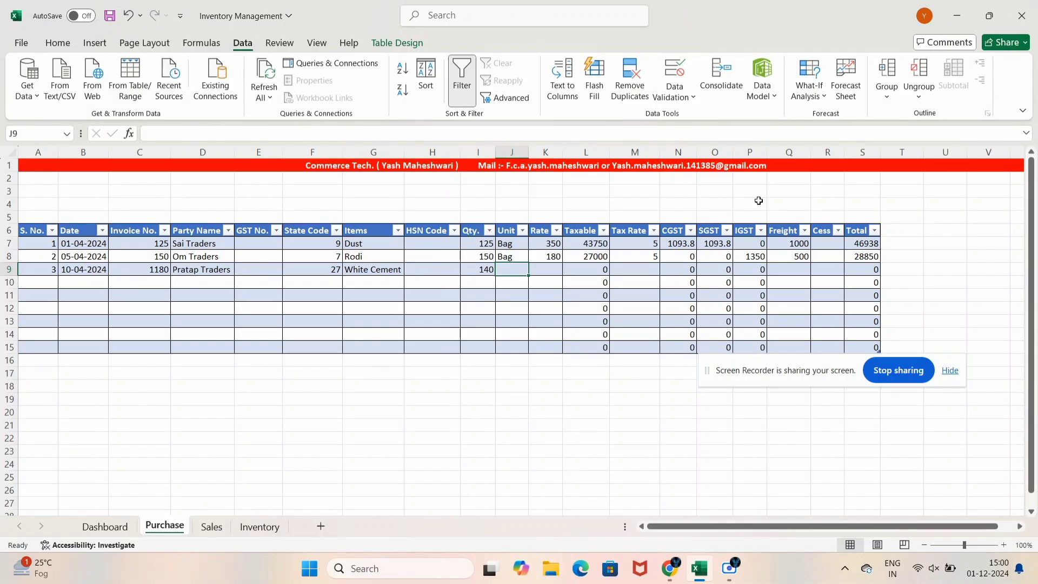
{"action": "type", "text": "n"}
{"action": "type", "text": "bag"}
{"action": "key", "text": "Tab"}
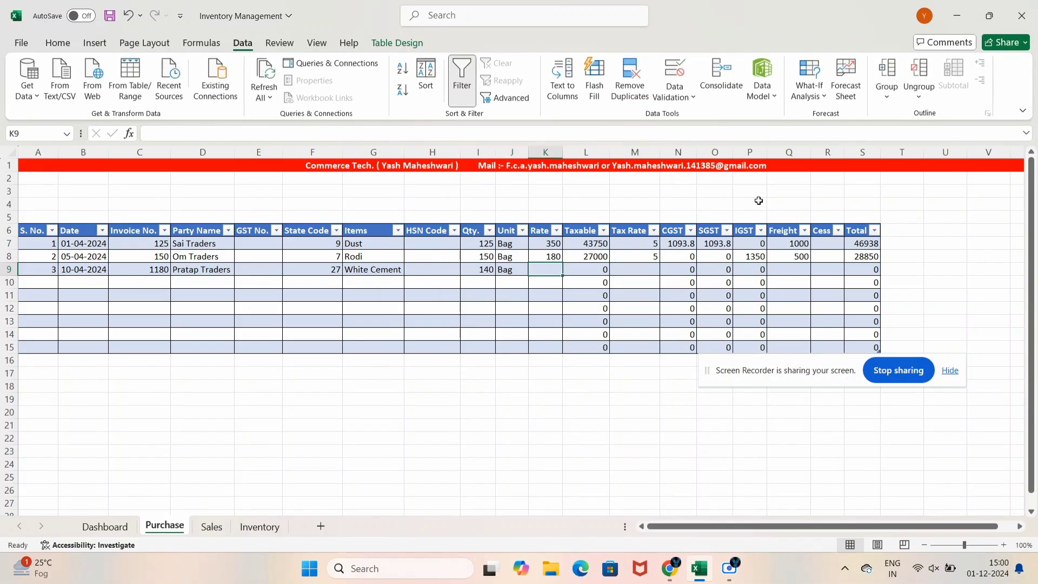
{"action": "key", "text": "Up"}
{"action": "key", "text": "Left"}
{"action": "type", "text": "S"}
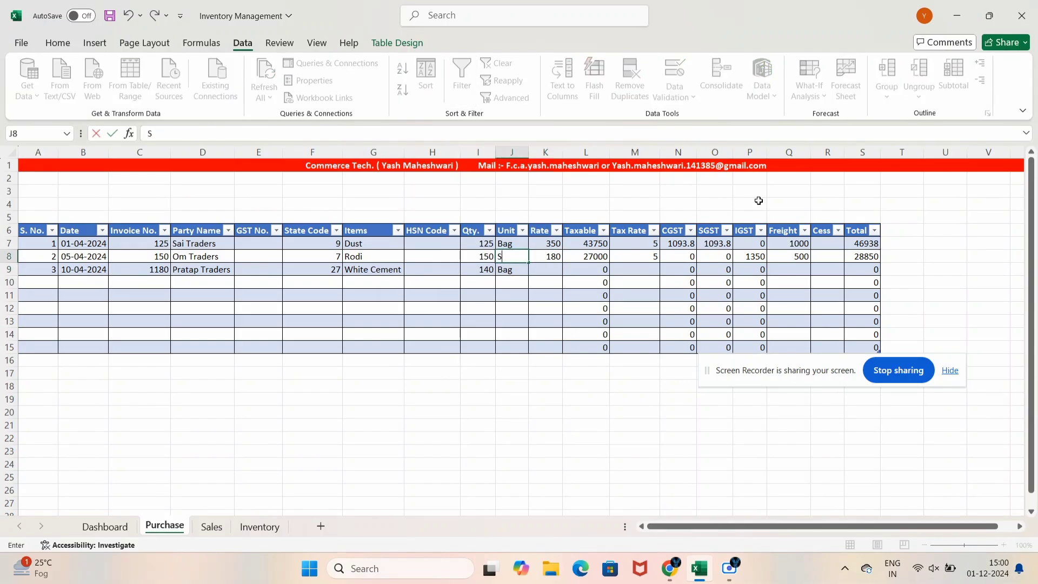
{"action": "type", "text": "QF"}
{"action": "key", "text": "Up"}
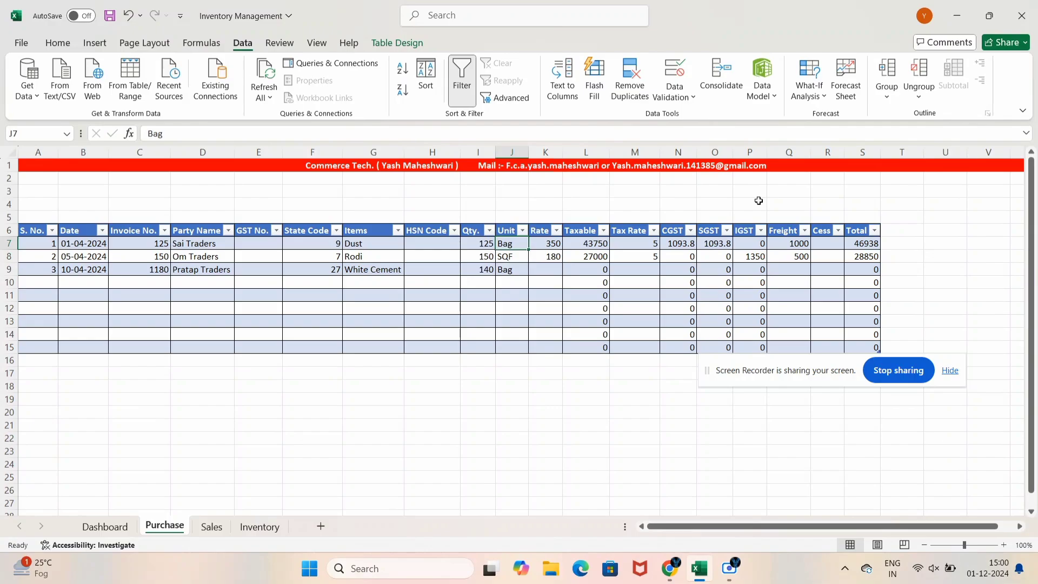
{"action": "type", "text": "SQF"}
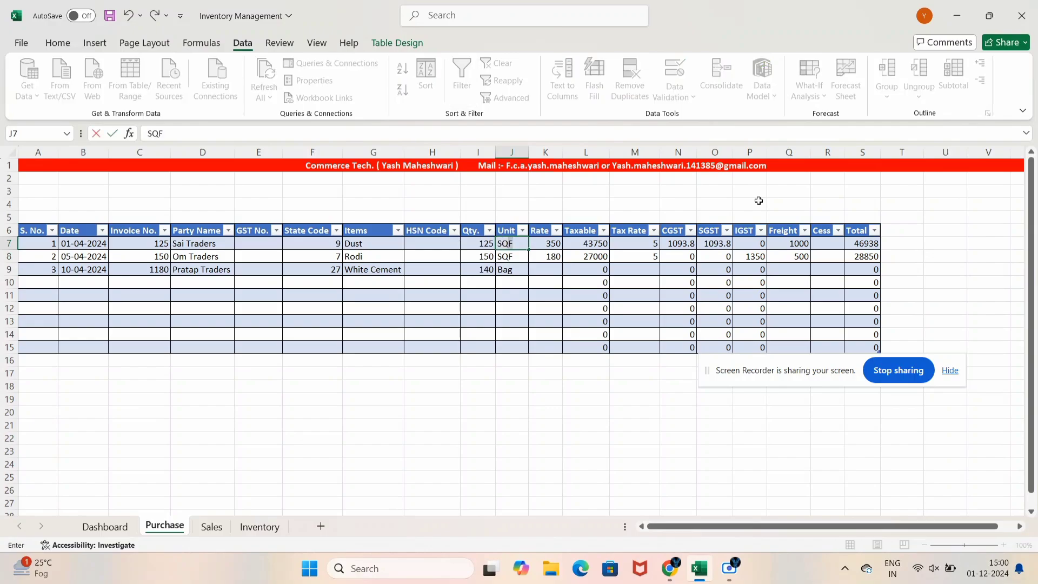
{"action": "key", "text": "Down"}
{"action": "key", "text": "Down"}
{"action": "type", "text": "BAG"}
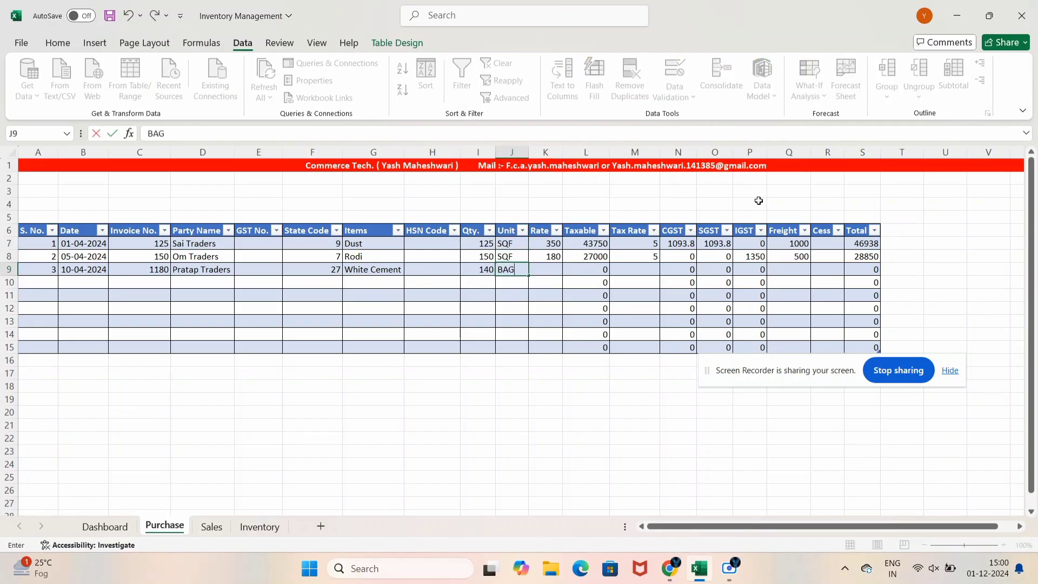
{"action": "key", "text": "Tab"}
Enter rate 415 and tax rate 28, and correct the state code to 09
{"action": "type", "text": "41"}
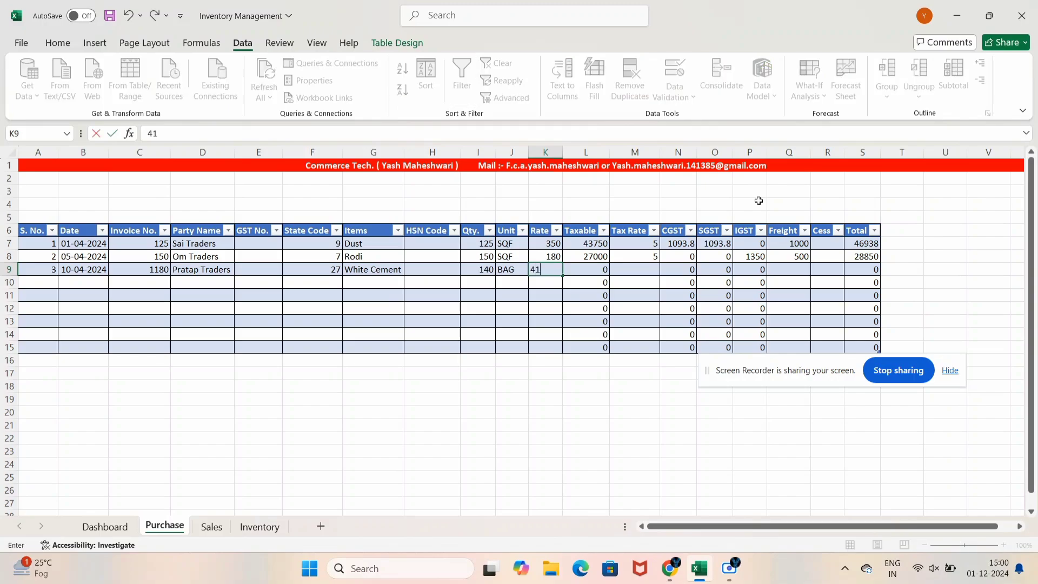
{"action": "key", "text": "Tab"}
{"action": "key", "text": "Tab"}
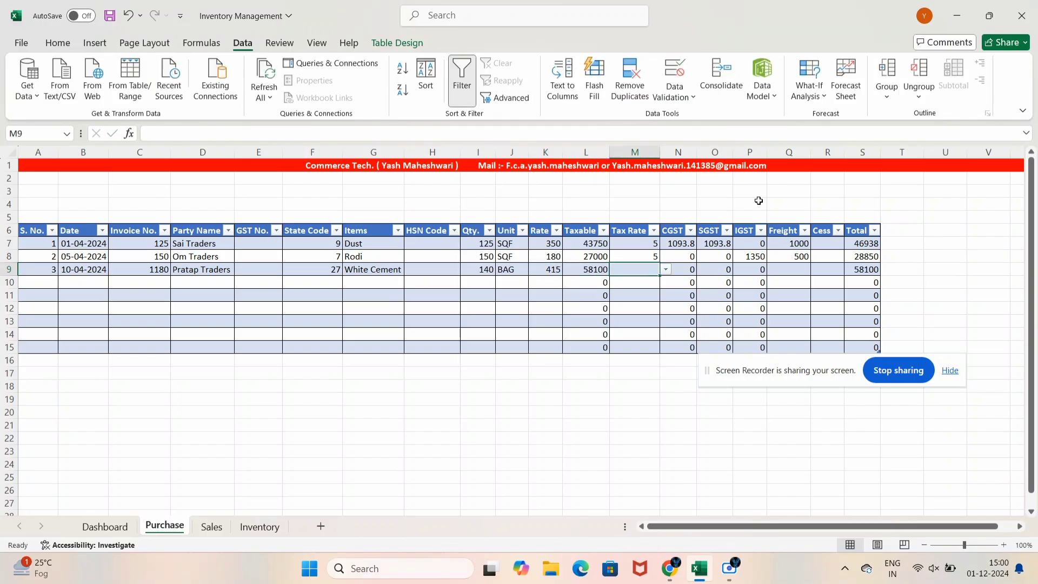
{"action": "type", "text": "28"}
{"action": "key", "text": "Return"}
{"action": "key", "text": "Left"}
{"action": "key", "text": "Left"}
{"action": "key", "text": "Left"}
{"action": "key", "text": "Left"}
{"action": "key", "text": "Left"}
{"action": "key", "text": "Left"}
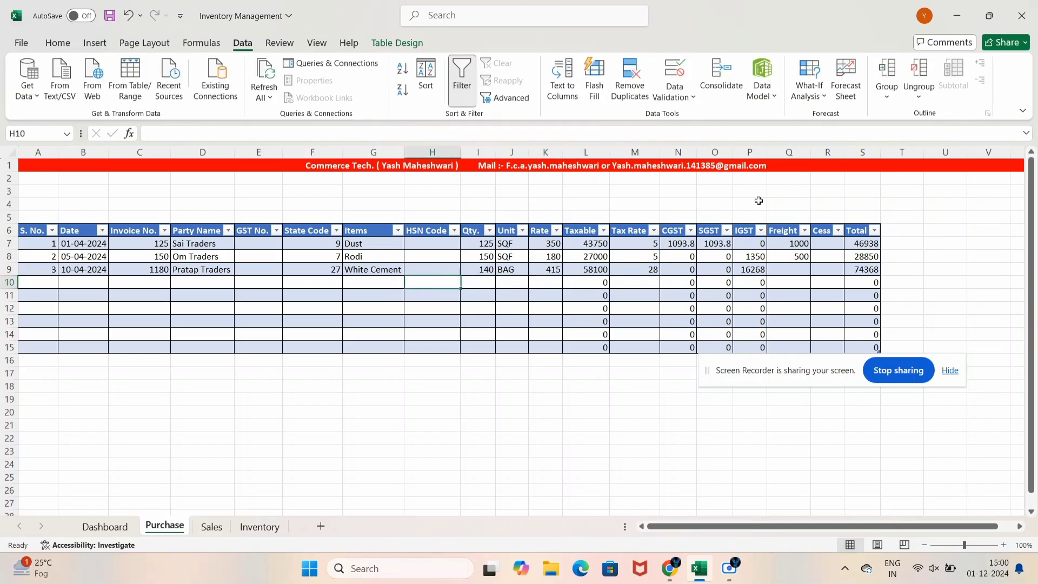
{"action": "key", "text": "Up"}
{"action": "key", "text": "Left"}
{"action": "type", "text": "09"}
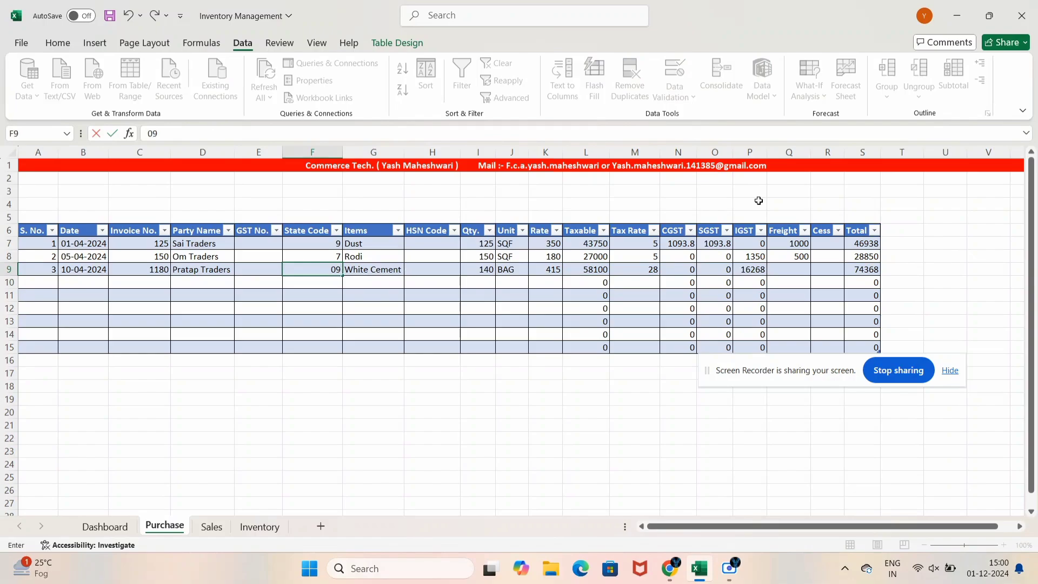
{"action": "key", "text": "Return"}
Check the row's tax results and add freight 1200, totalling 75568
{"action": "key", "text": "Up"}
{"action": "key", "text": "Right"}
{"action": "key", "text": "Right"}
{"action": "key", "text": "Right"}
{"action": "key", "text": "Right"}
{"action": "key", "text": "Right"}
{"action": "key", "text": "Right"}
{"action": "key", "text": "Right"}
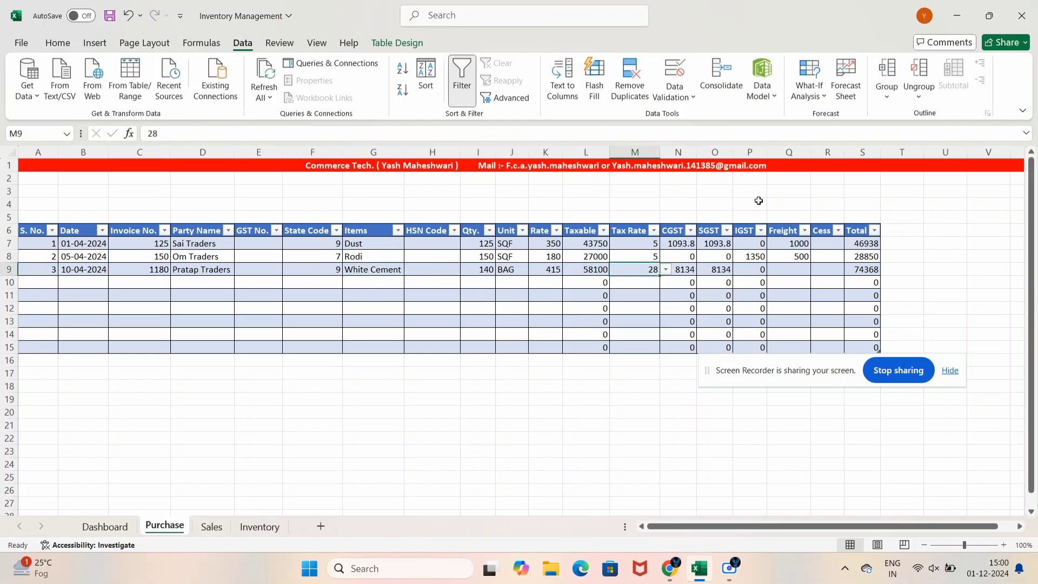
{"action": "key", "text": "Right"}
{"action": "key", "text": "Right"}
{"action": "key", "text": "Right"}
{"action": "key", "text": "Left"}
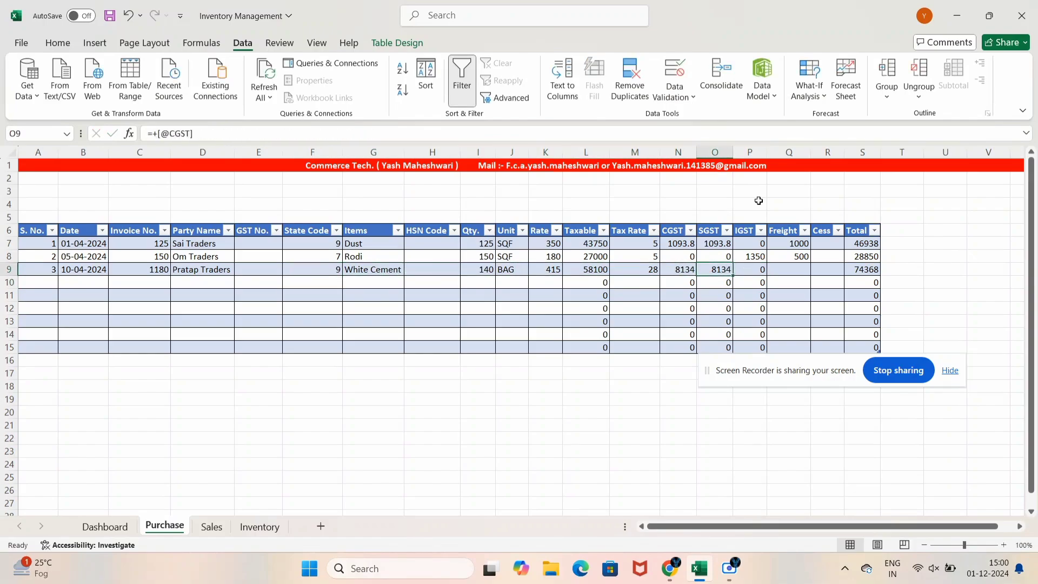
{"action": "key", "text": "Right"}
{"action": "key", "text": "Right"}
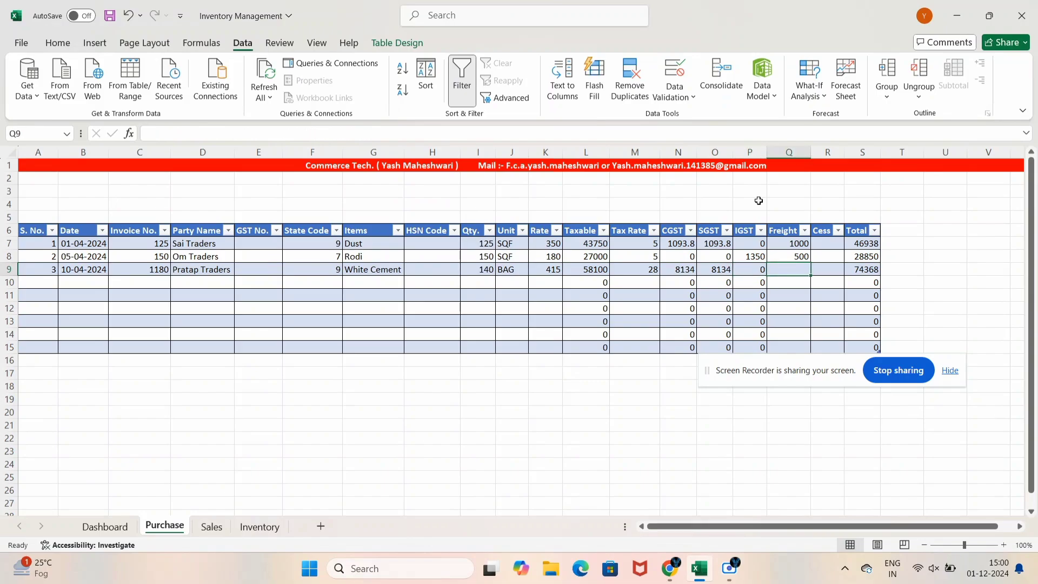
{"action": "type", "text": "1200"}
{"action": "key", "text": "Return"}
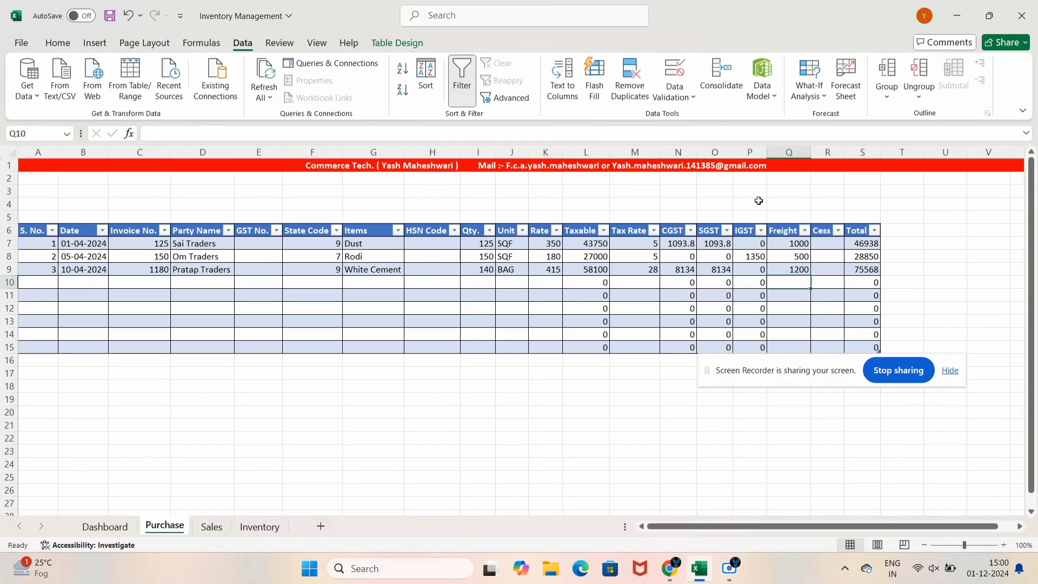
Save the workbook with Ctrl+S
{"action": "left_click", "coordinate": [301, 285]}
{"action": "key", "text": "ctrl+s"}
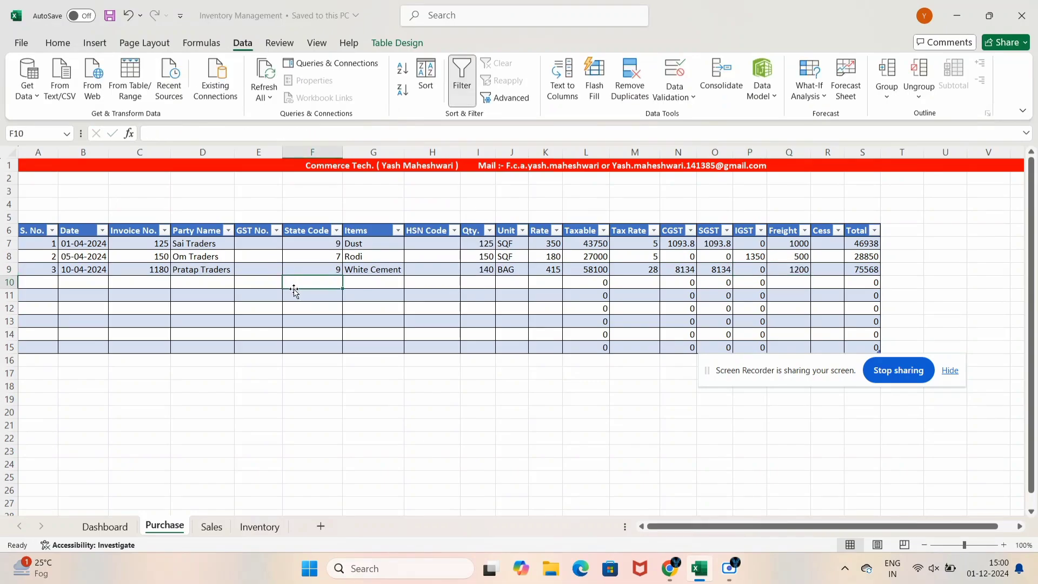
{"action": "key", "text": "Down"}
{"action": "key", "text": "Left"}
{"action": "left_click", "coordinate": [627, 348]}
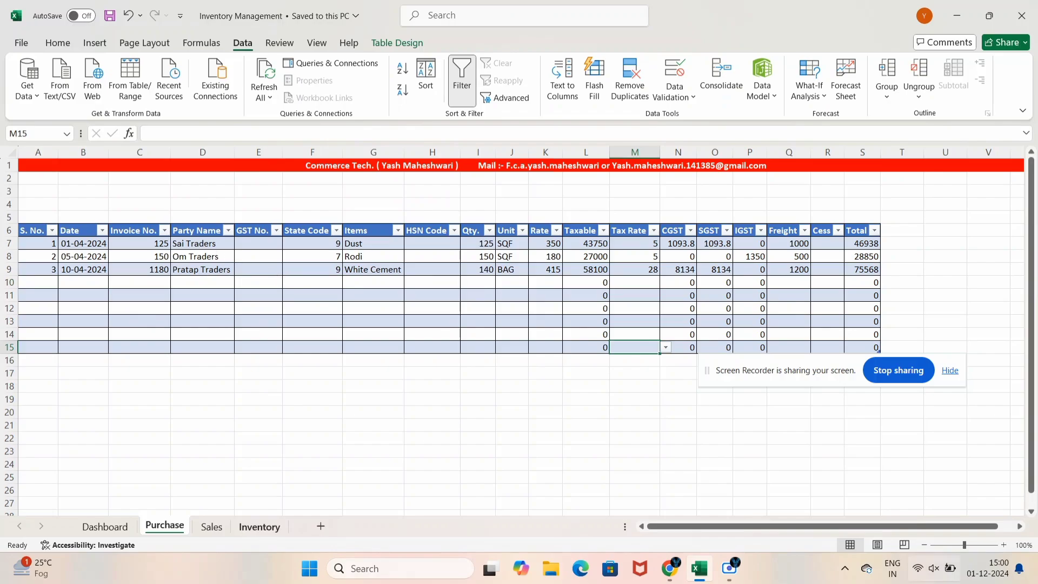
{"action": "left_click", "coordinate": [199, 324]}
{"action": "left_click", "coordinate": [578, 310]}
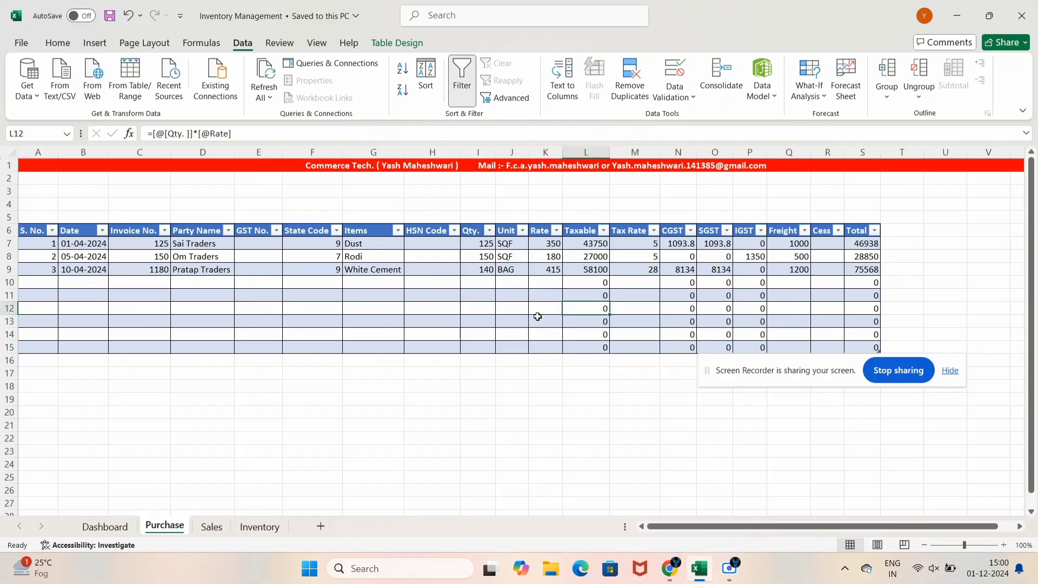
{"action": "left_click", "coordinate": [433, 322]}
{"action": "left_click", "coordinate": [513, 323]}
{"action": "left_click", "coordinate": [201, 361]}
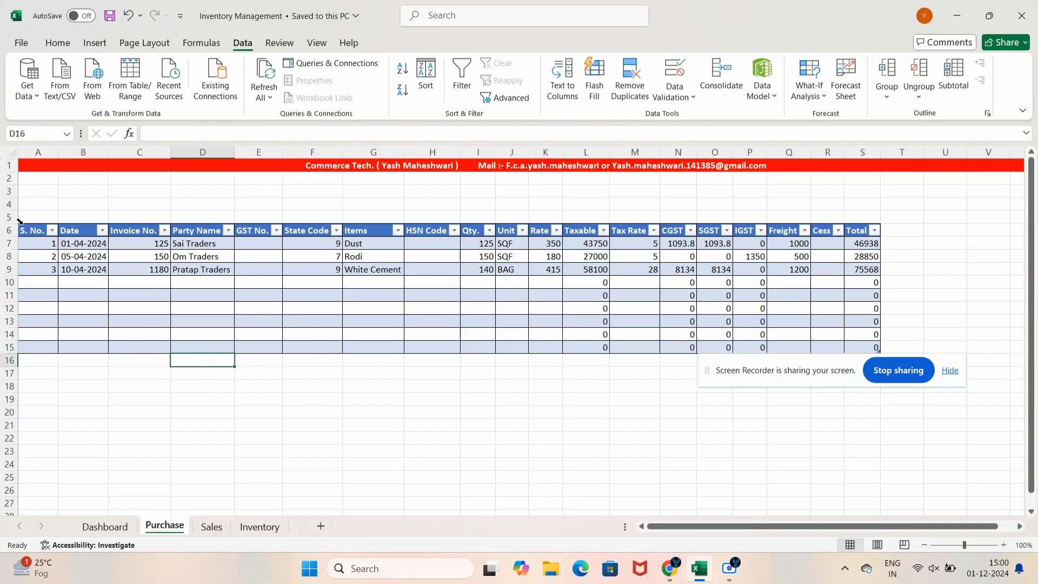
Copy the Purchase table and paste it at A7 on the Sales sheet
{"action": "left_click_drag", "start_coordinate": [25, 231], "coordinate": [848, 350]}
{"action": "left_click", "coordinate": [81, 309]}
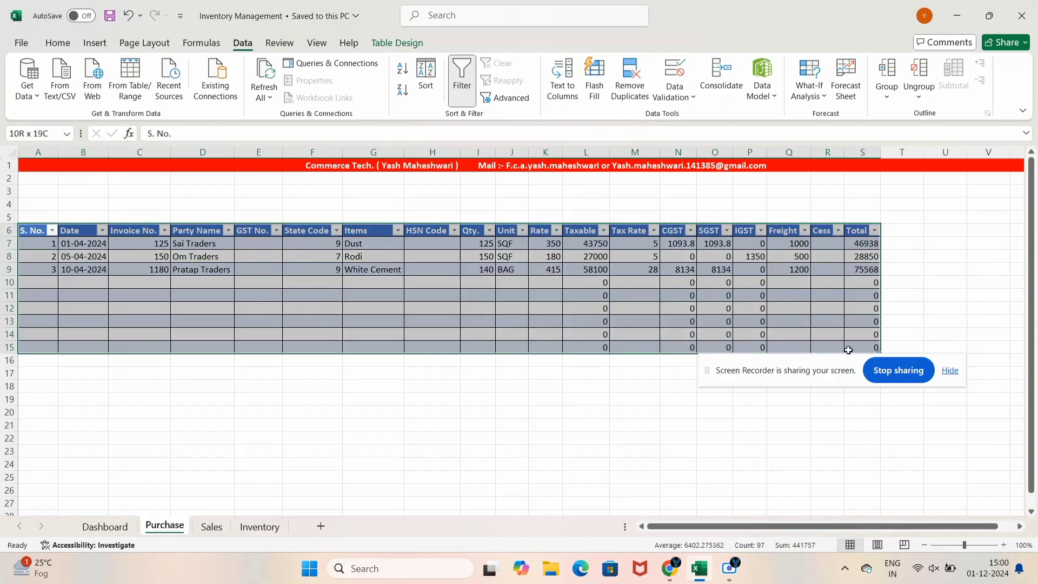
{"action": "key", "text": "ctrl+c"}
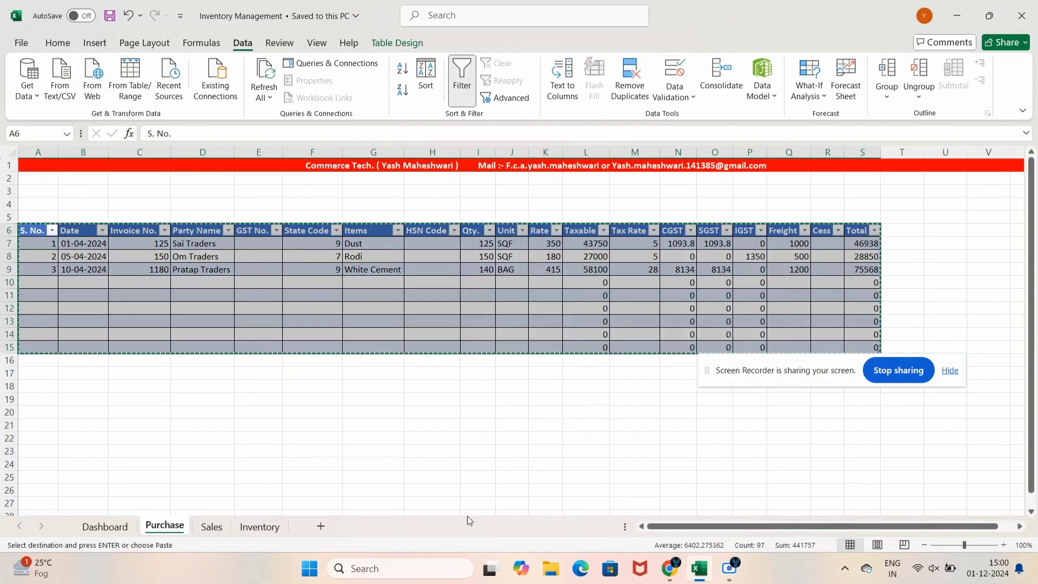
{"action": "left_click", "coordinate": [212, 526]}
{"action": "left_click", "coordinate": [32, 244]}
{"action": "key", "text": "ctrl+v"}
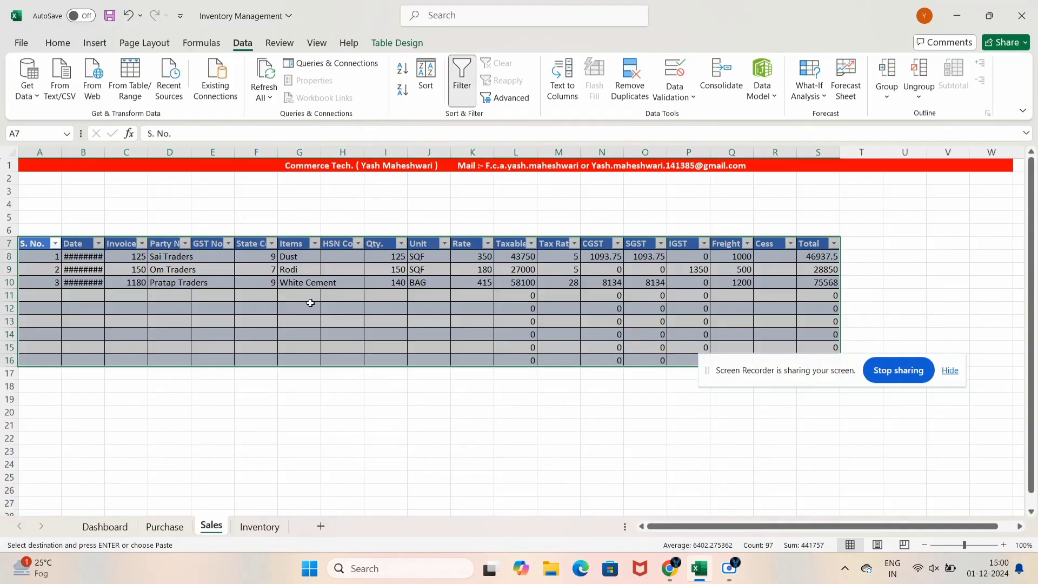
AutoFit every column on the Sales sheet to its contents
{"action": "key", "text": "ctrl+a"}
{"action": "double_click", "coordinate": [580, 152]}
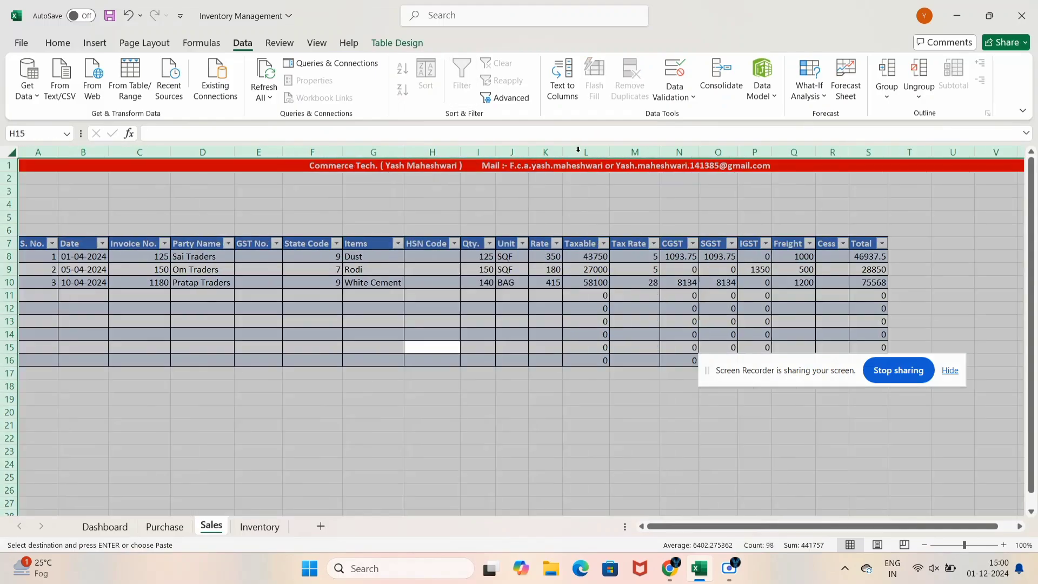
{"action": "left_click", "coordinate": [517, 448]}
{"action": "left_click", "coordinate": [320, 309]}
Review the Sales table from Party Name through GST No., State Code, Items, Qty. and Unit to Rate
{"action": "left_click", "coordinate": [180, 278]}
{"action": "left_click", "coordinate": [213, 245]}
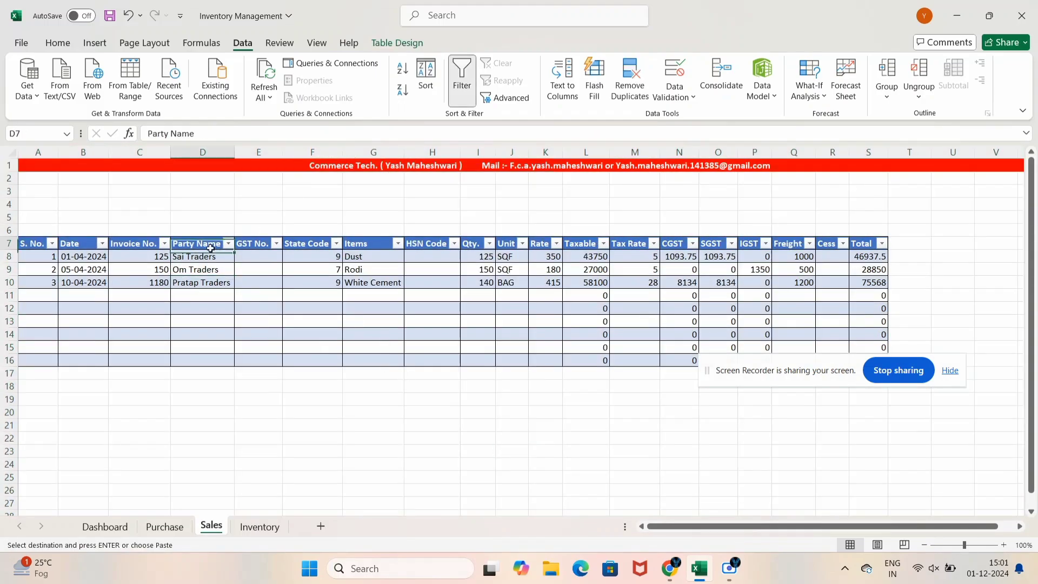
{"action": "key", "text": "Right"}
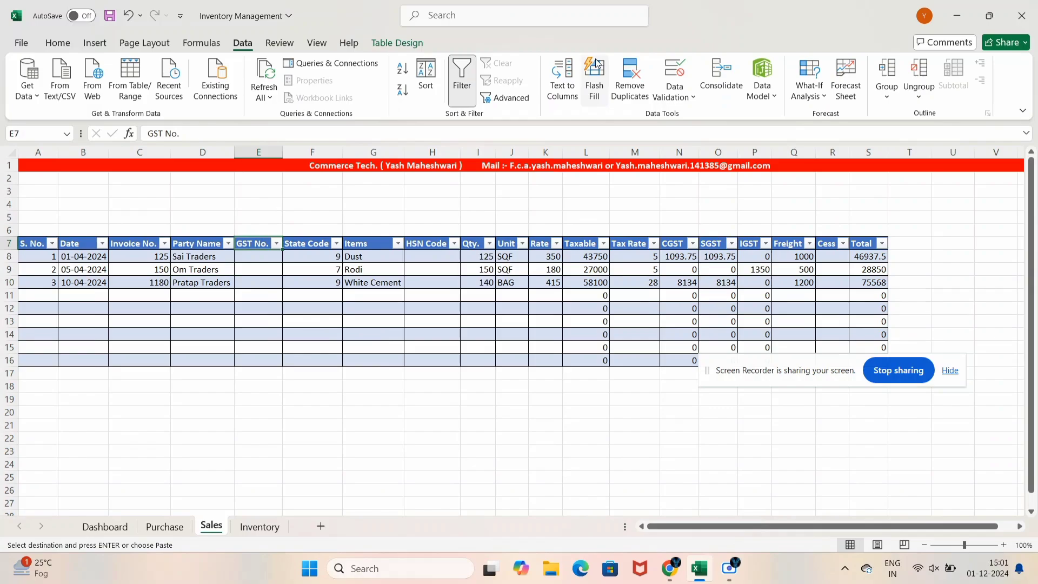
{"action": "key", "text": "Right"}
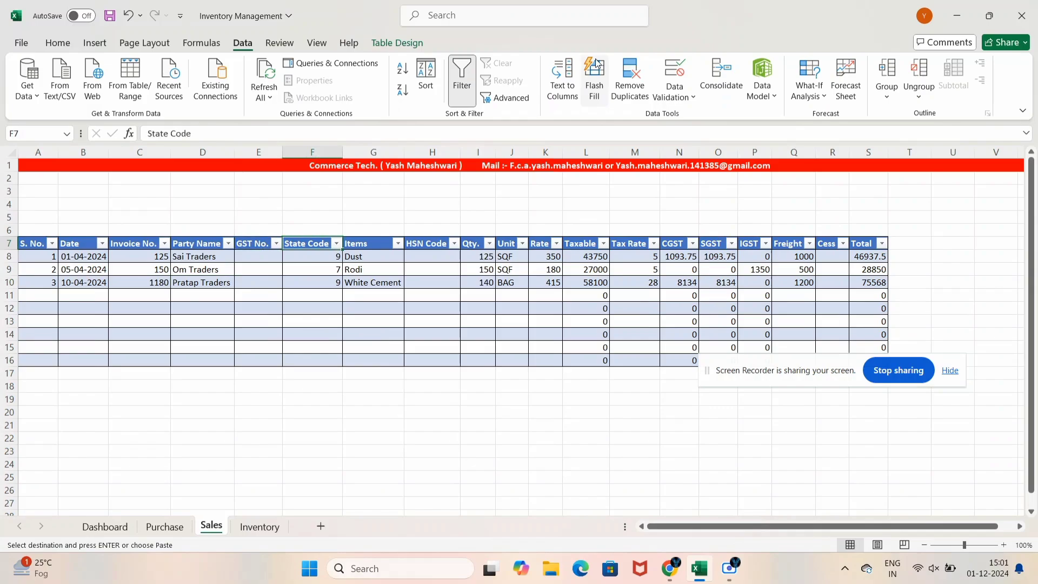
{"action": "key", "text": "Left"}
{"action": "key", "text": "Down"}
{"action": "key", "text": "Down"}
{"action": "key", "text": "Right"}
{"action": "key", "text": "Up"}
{"action": "key", "text": "Up"}
{"action": "key", "text": "Right"}
{"action": "key", "text": "Down"}
{"action": "key", "text": "Down"}
{"action": "key", "text": "Up"}
{"action": "key", "text": "Up"}
{"action": "key", "text": "Right"}
{"action": "key", "text": "Right"}
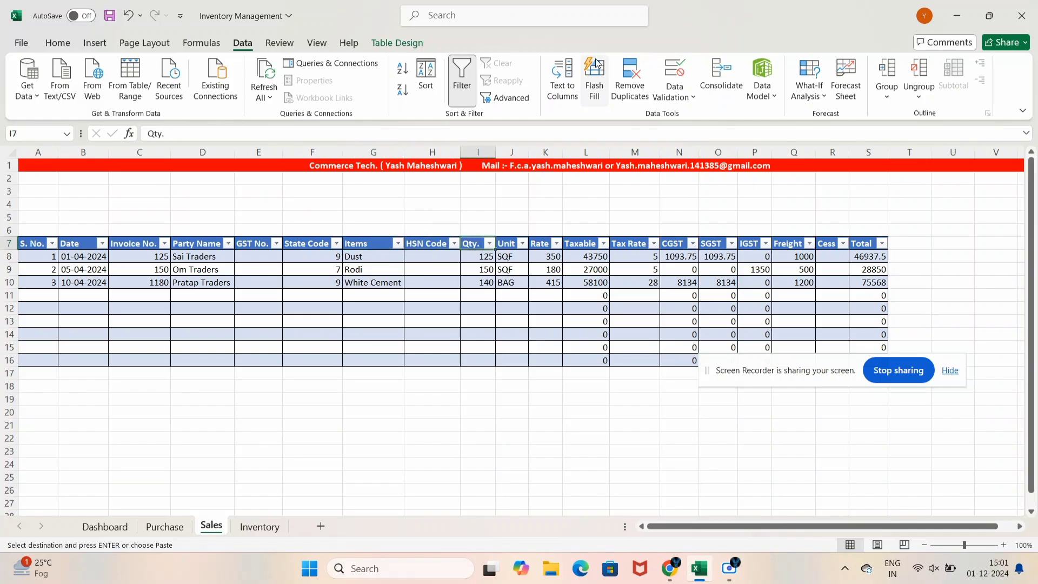
{"action": "key", "text": "Down"}
{"action": "key", "text": "Down"}
{"action": "key", "text": "Up"}
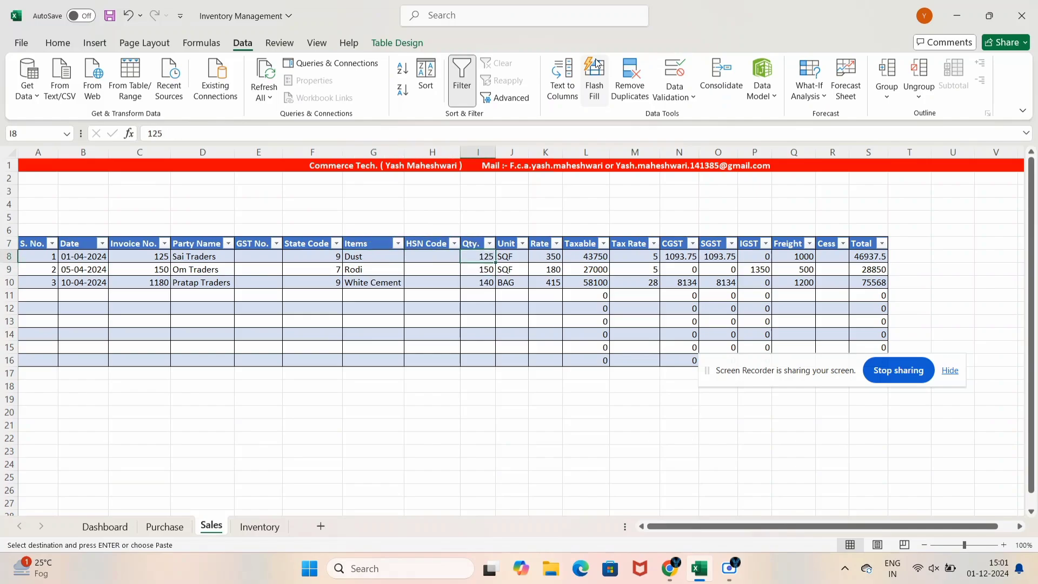
{"action": "key", "text": "Left"}
{"action": "key", "text": "Left"}
{"action": "key", "text": "Up"}
{"action": "key", "text": "Left"}
{"action": "key", "text": "Left"}
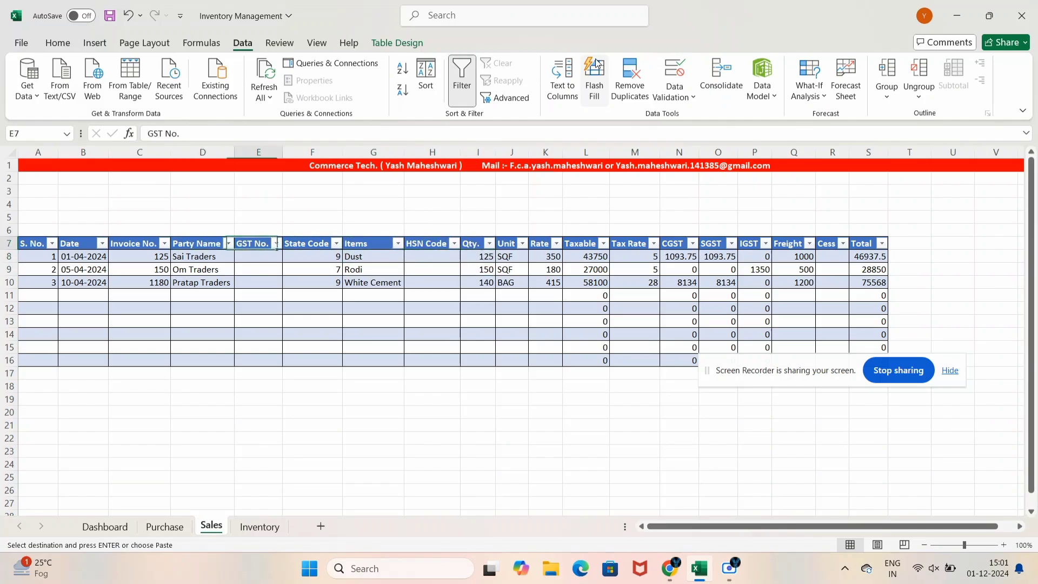
{"action": "key", "text": "Right"}
{"action": "key", "text": "Right"}
{"action": "key", "text": "Right"}
{"action": "key", "text": "Right"}
{"action": "key", "text": "Right"}
{"action": "key", "text": "Down"}
{"action": "key", "text": "Right"}
{"action": "key", "text": "Up"}
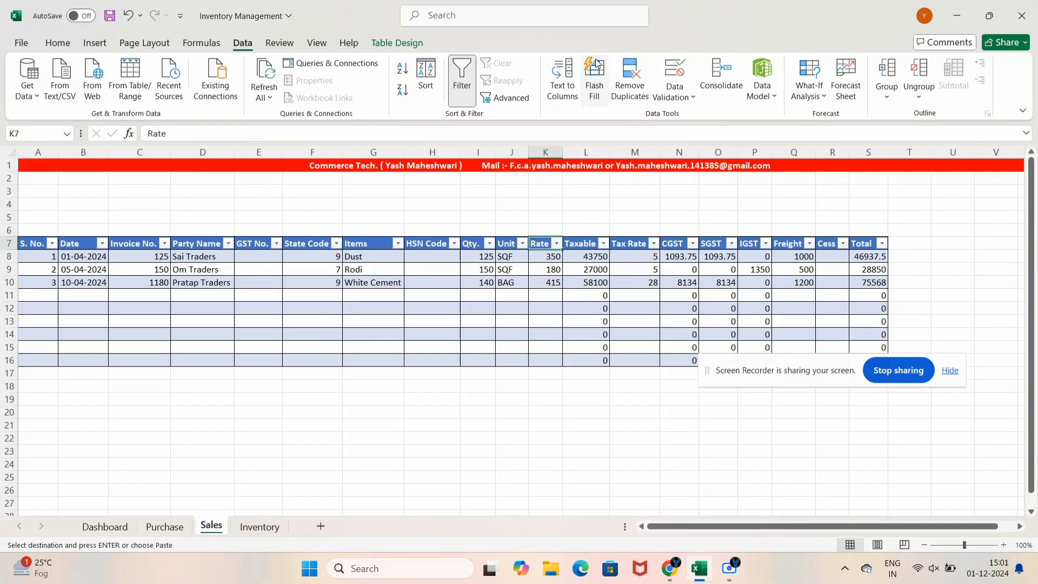
Check the rates, Taxable, Tax Rate, SGST, IGST, Cess, Freight and Total values, then select the last sales row
{"action": "key", "text": "Down"}
{"action": "key", "text": "Down"}
{"action": "key", "text": "Up"}
{"action": "key", "text": "Up"}
{"action": "key", "text": "Down"}
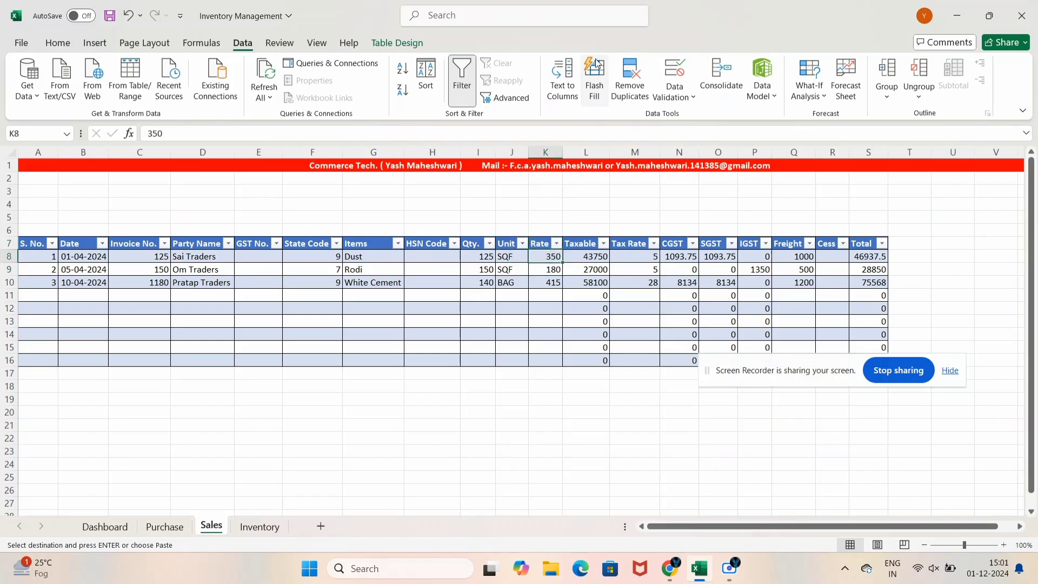
{"action": "key", "text": "Down"}
{"action": "key", "text": "Right"}
{"action": "key", "text": "Up"}
{"action": "key", "text": "Up"}
{"action": "key", "text": "Right"}
{"action": "key", "text": "Down"}
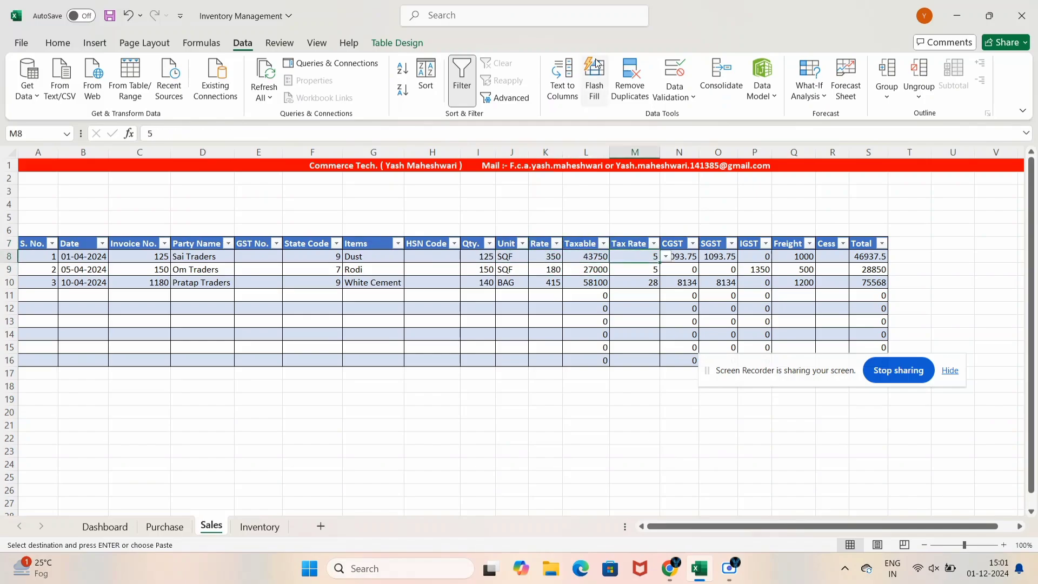
{"action": "key", "text": "Down"}
{"action": "key", "text": "Right"}
{"action": "key", "text": "Right"}
{"action": "key", "text": "Up"}
{"action": "key", "text": "Right"}
{"action": "key", "text": "Right"}
{"action": "key", "text": "Down"}
{"action": "key", "text": "Down"}
{"action": "key", "text": "Right"}
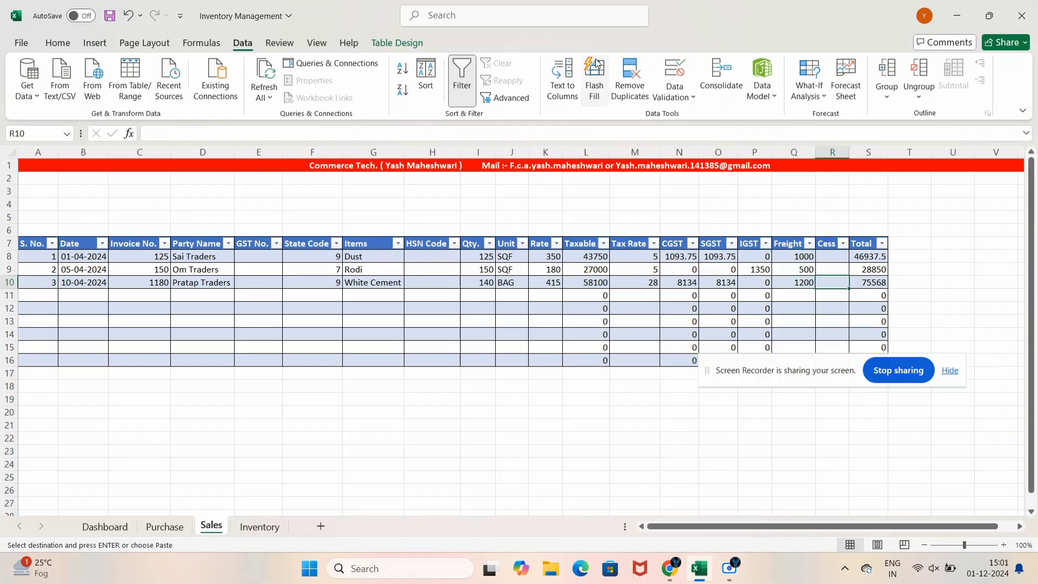
{"action": "key", "text": "Up"}
{"action": "key", "text": "Up"}
{"action": "key", "text": "Right"}
{"action": "key", "text": "Up"}
{"action": "key", "text": "Down"}
{"action": "key", "text": "Down"}
{"action": "key", "text": "Down"}
{"action": "key", "text": "Left"}
{"action": "key", "text": "Left"}
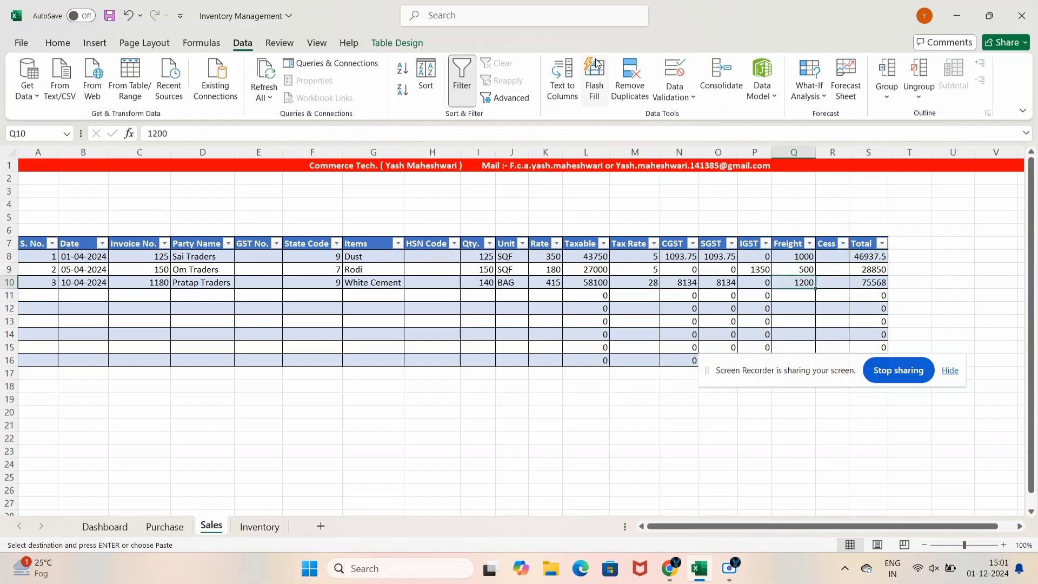
{"action": "key", "text": "Left"}
{"action": "key", "text": "Left"}
{"action": "key", "text": "Left"}
{"action": "key", "text": "Left"}
{"action": "key", "text": "Left"}
{"action": "key", "text": "Left"}
{"action": "key", "text": "Left"}
{"action": "key", "text": "Left"}
{"action": "key", "text": "Left"}
{"action": "key", "text": "Left"}
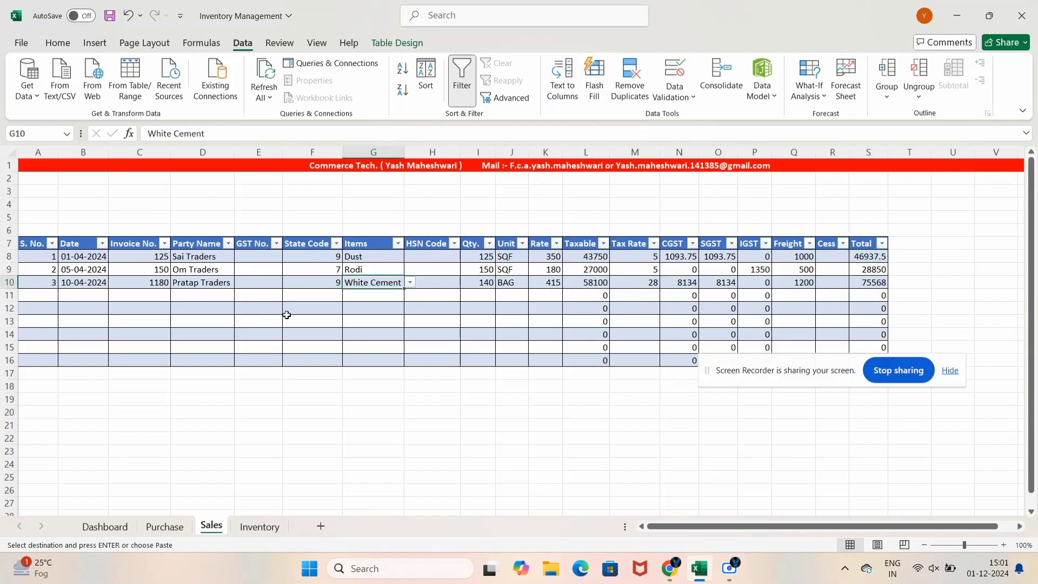
{"action": "left_click_drag", "start_coordinate": [207, 279], "coordinate": [429, 283]}
Set the first sales row's invoice number to 120, cancelling stray entries
{"action": "left_click", "coordinate": [304, 334]}
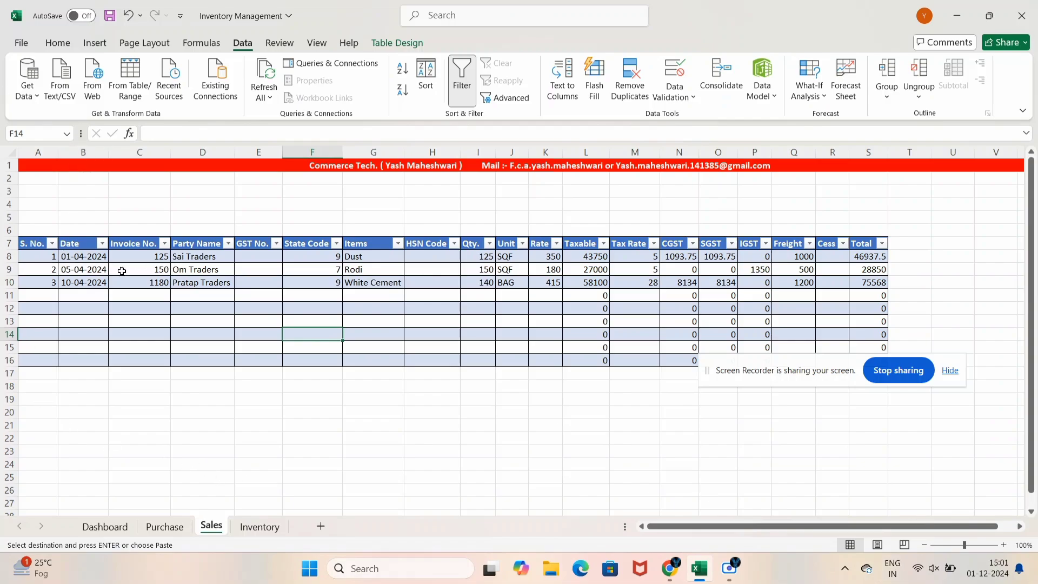
{"action": "left_click", "coordinate": [182, 258]}
{"action": "type", "text": "["}
{"action": "key", "text": "Escape"}
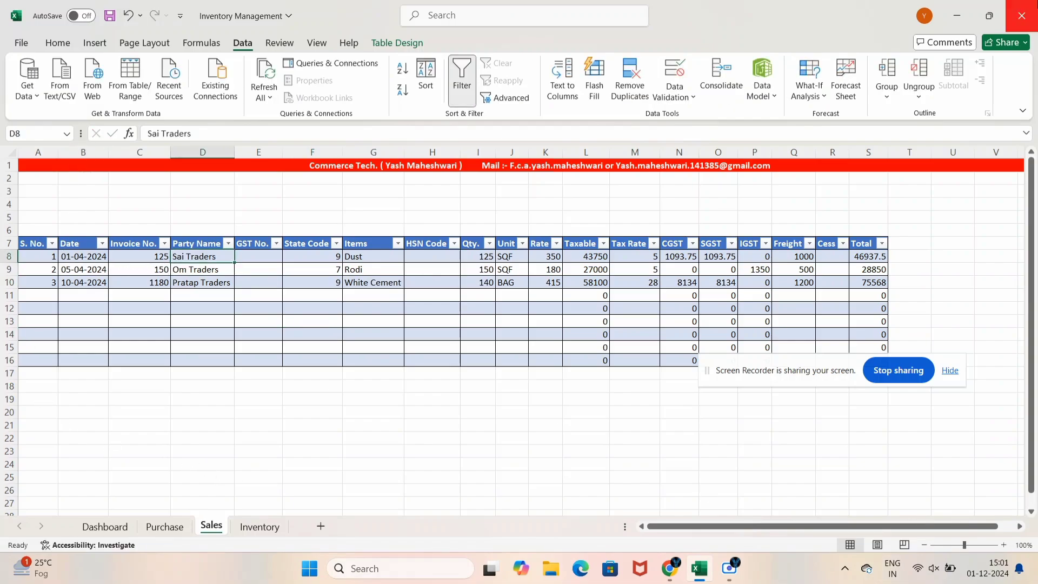
{"action": "key", "text": "Left"}
{"action": "key", "text": "Left"}
{"action": "key", "text": "Left"}
{"action": "key", "text": "Right"}
{"action": "key", "text": "Right"}
{"action": "type", "text": "["}
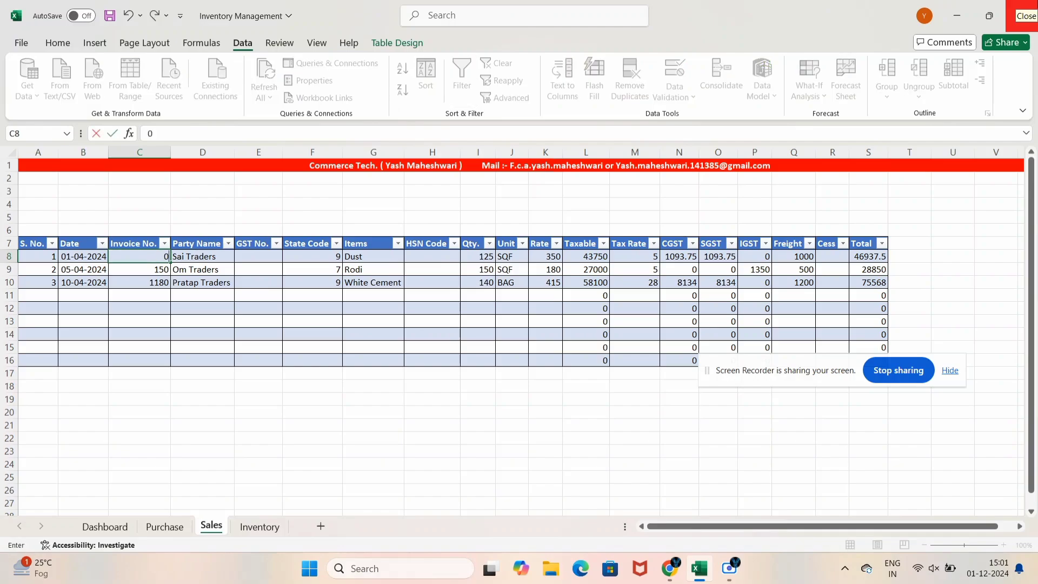
{"action": "key", "text": "Escape"}
{"action": "type", "text": "120"}
{"action": "key", "text": "Return"}
Set the remaining invoice numbers to 121 and 122
{"action": "type", "text": "121"}
{"action": "key", "text": "Escape"}
{"action": "key", "text": "Tab"}
{"action": "key", "text": "Tab"}
{"action": "key", "text": "Tab"}
{"action": "type", "text": "1"}
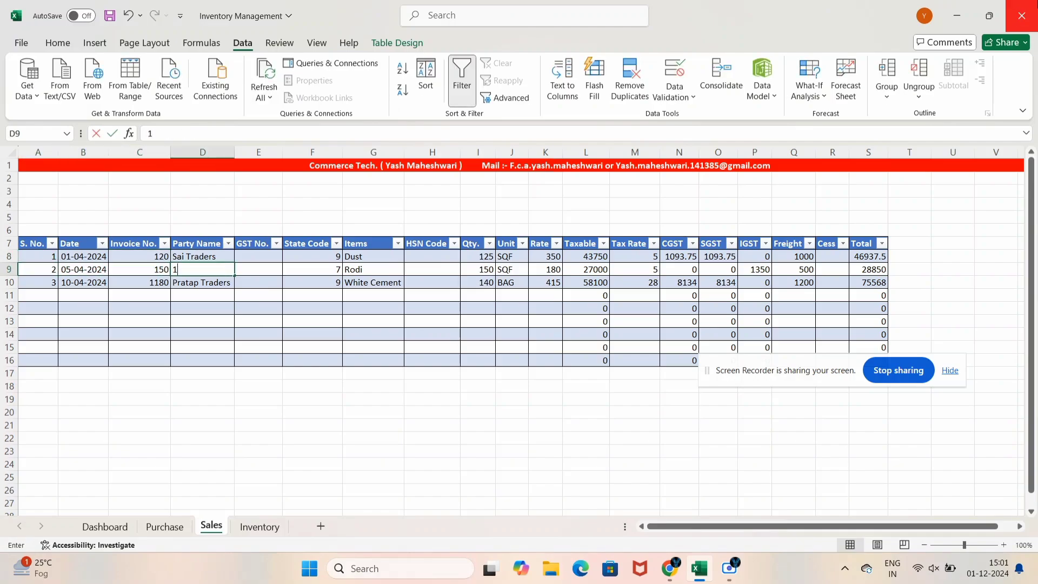
{"action": "key", "text": "Escape"}
{"action": "key", "text": "Left"}
{"action": "type", "text": "121"}
{"action": "key", "text": "Return"}
{"action": "type", "text": "122"}
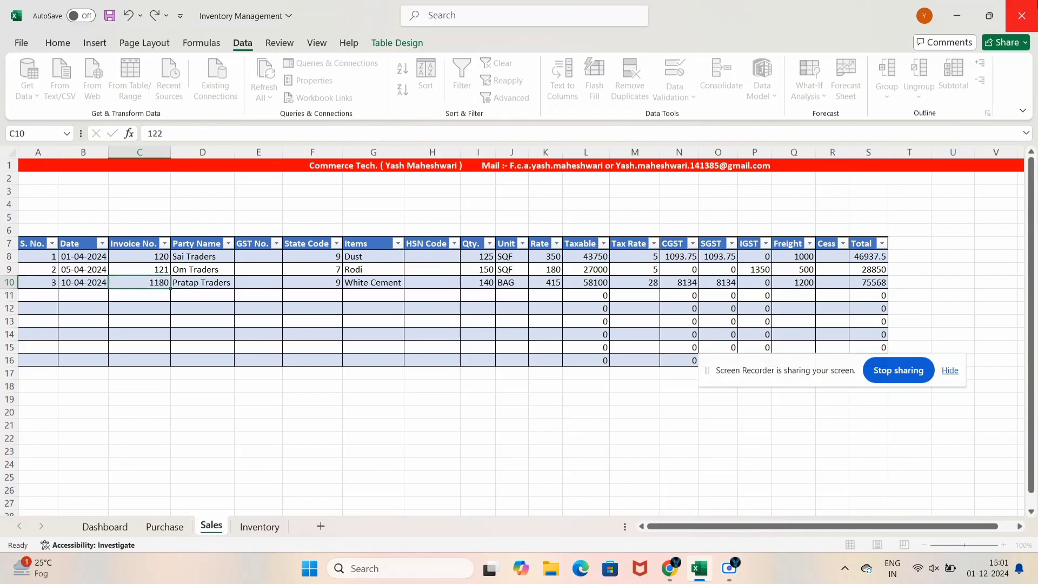
{"action": "key", "text": "Return"}
{"action": "key", "text": "Up"}
{"action": "key", "text": "Up"}
{"action": "key", "text": "Up"}
Set the party name to Cash on all three rows, leaving state code 9 unchanged
{"action": "key", "text": "Right"}
{"action": "type", "text": "Ca"}
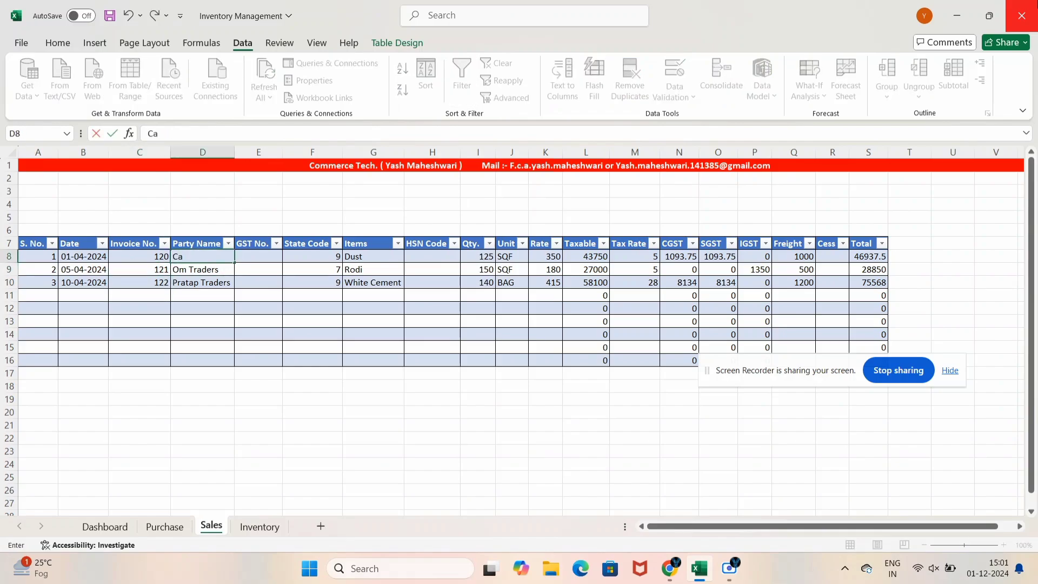
{"action": "type", "text": "sh"}
{"action": "key", "text": "Return"}
{"action": "type", "text": "Cash"}
{"action": "key", "text": "Return"}
{"action": "type", "text": "Cash"}
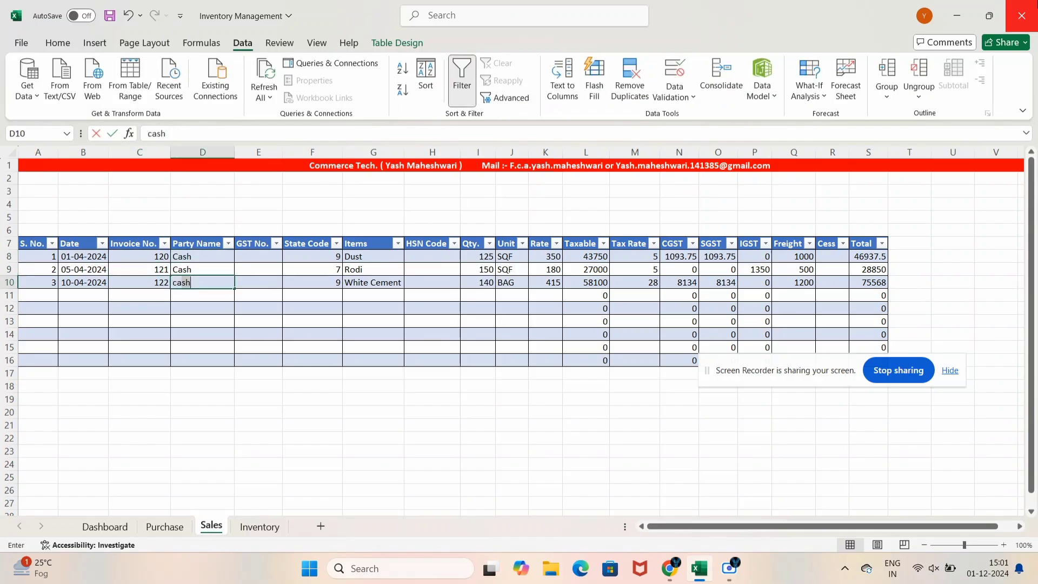
{"action": "key", "text": "Return"}
{"action": "key", "text": "Up"}
{"action": "key", "text": "Up"}
{"action": "key", "text": "Right"}
{"action": "key", "text": "Right"}
{"action": "key", "text": "Up"}
{"action": "type", "text": "090"}
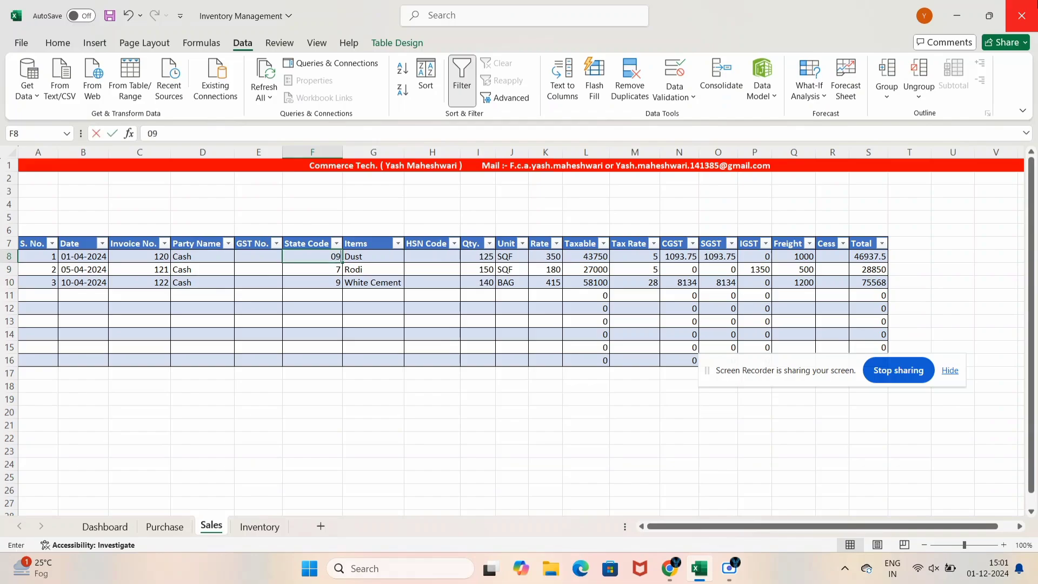
{"action": "key", "text": "Escape"}
{"action": "key", "text": "Down"}
{"action": "key", "text": "Down"}
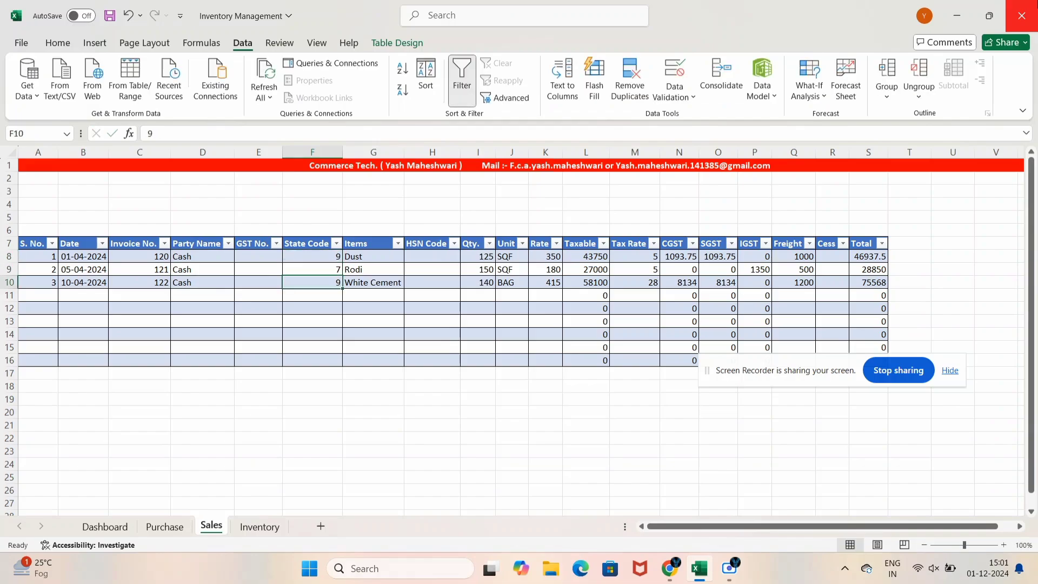
Change the quantities to 100 for Dust, 120 for Rodi and 110 for White Cement
{"action": "key", "text": "Right"}
{"action": "key", "text": "Up"}
{"action": "key", "text": "Right"}
{"action": "key", "text": "Right"}
{"action": "key", "text": "Up"}
{"action": "type", "text": "100"}
{"action": "key", "text": "Return"}
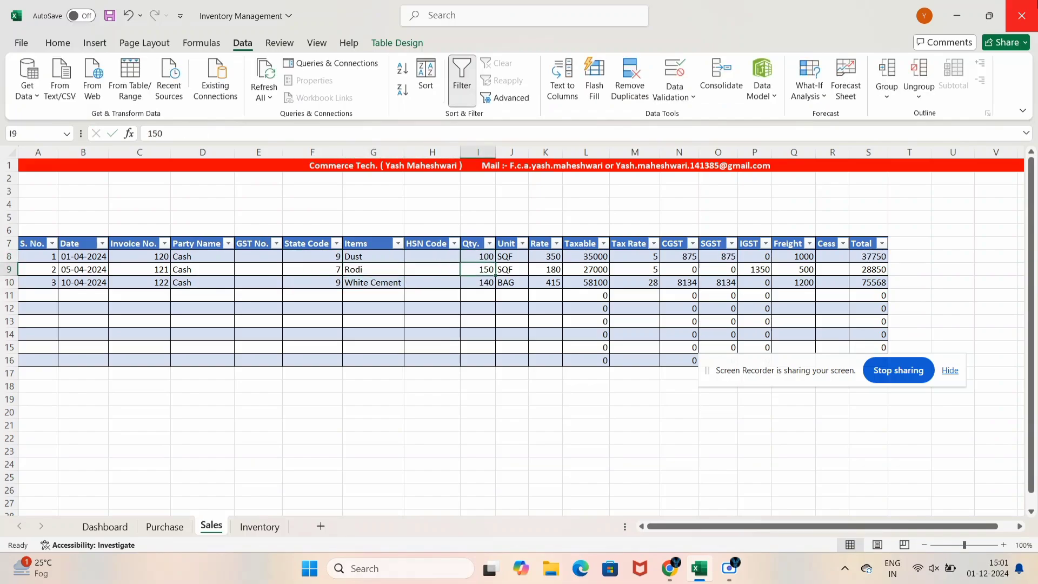
{"action": "type", "text": "120"}
{"action": "key", "text": "Return"}
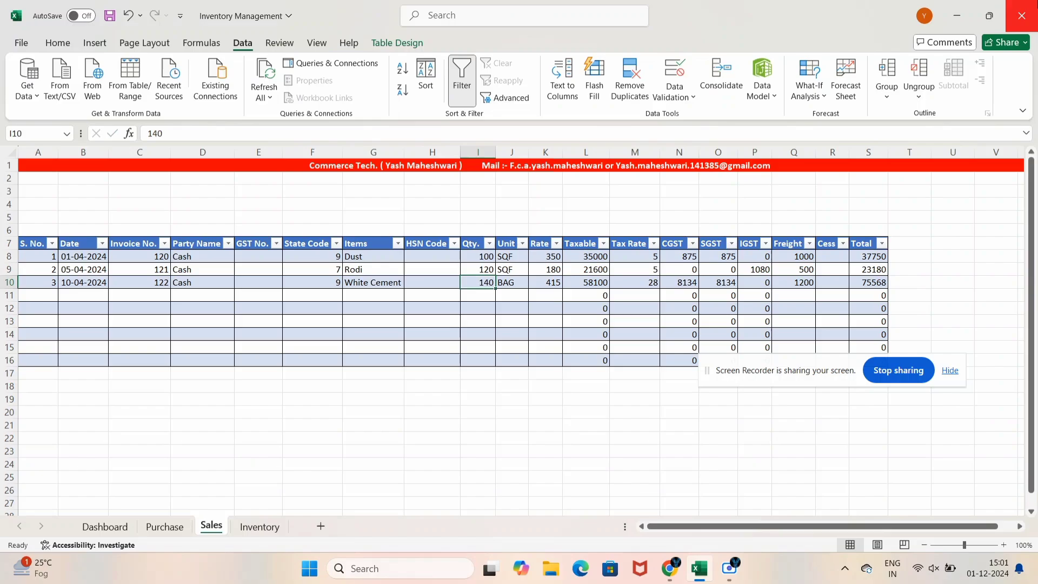
{"action": "type", "text": "110"}
{"action": "key", "text": "Return"}
Set the rates to 380, 200 and 435, then check the Tax Rate and IGST columns
{"action": "key", "text": "Up"}
{"action": "key", "text": "Up"}
{"action": "key", "text": "Right"}
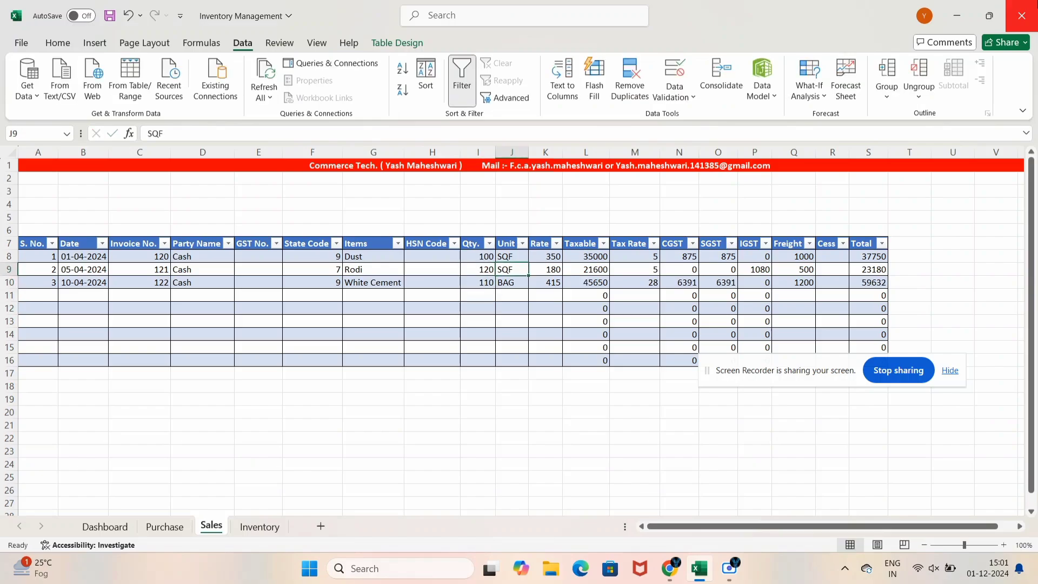
{"action": "key", "text": "Up"}
{"action": "key", "text": "Right"}
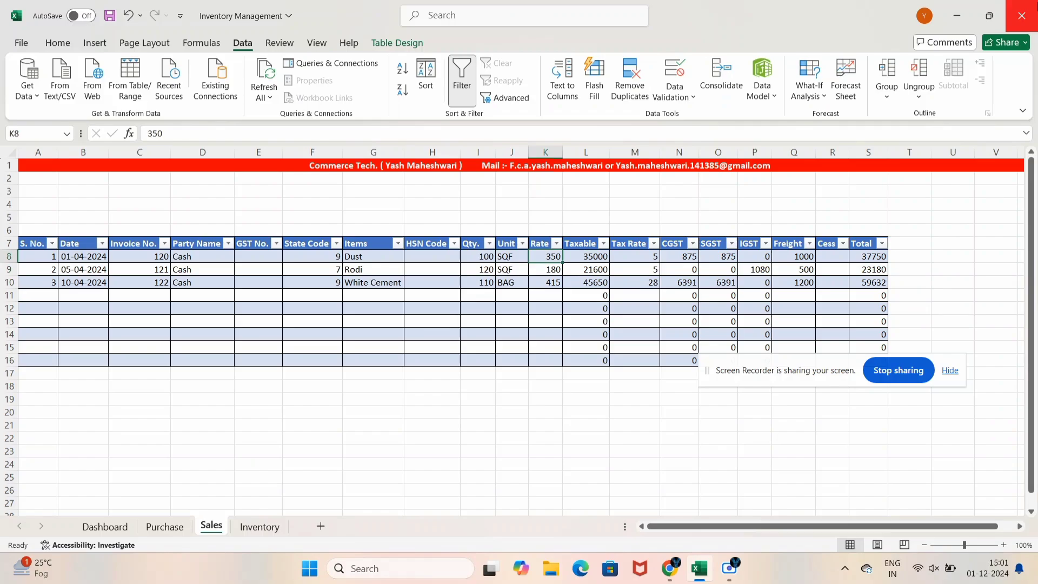
{"action": "type", "text": "380"}
{"action": "key", "text": "Return"}
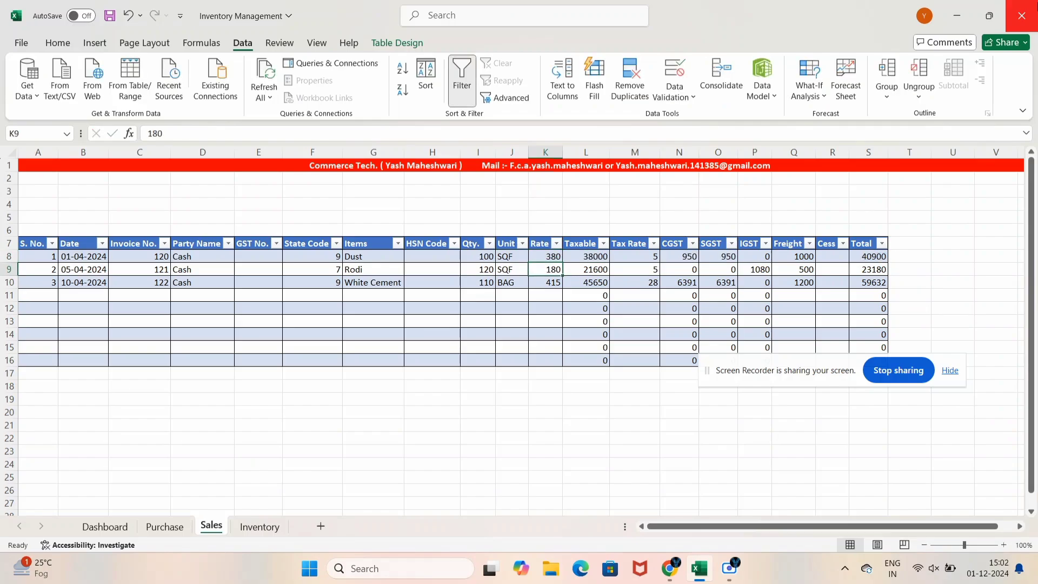
{"action": "type", "text": "200"}
{"action": "key", "text": "Return"}
{"action": "type", "text": "420"}
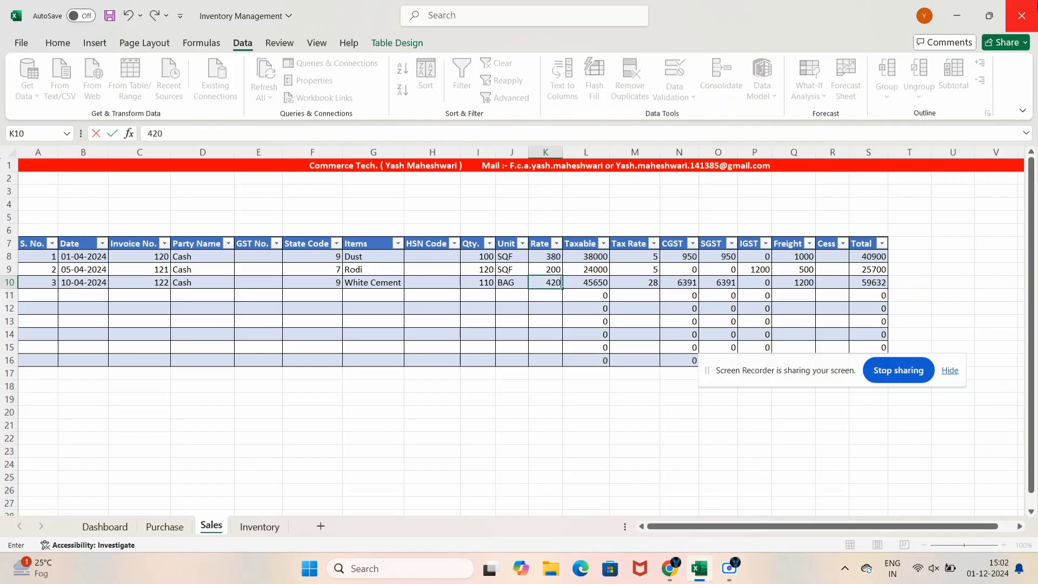
{"action": "key", "text": "Return"}
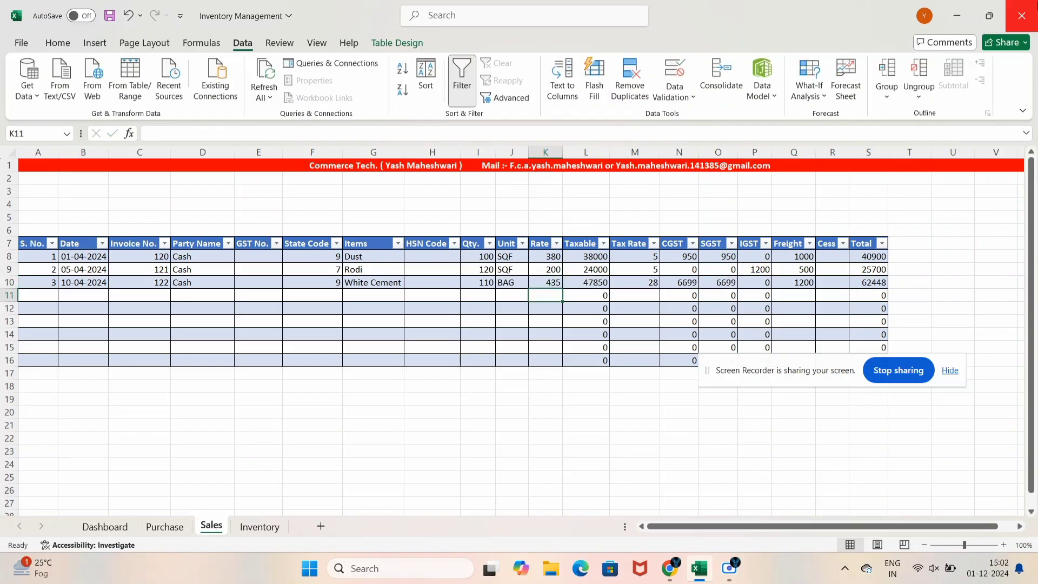
{"action": "key", "text": "Up"}
{"action": "key", "text": "Right"}
{"action": "key", "text": "Right"}
{"action": "key", "text": "Up"}
{"action": "key", "text": "Right"}
{"action": "key", "text": "Right"}
{"action": "key", "text": "Right"}
{"action": "key", "text": "Up"}
{"action": "key", "text": "Up"}
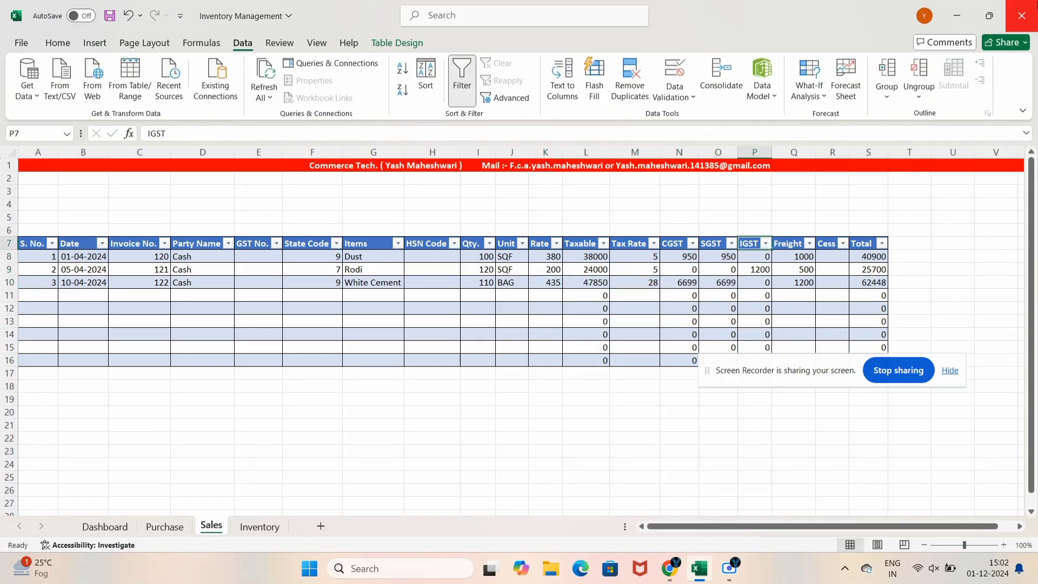
On the Purchase sheet, enter =SUBTOTAL(9,Table1[Qty.]) above the Qty. header to get 415
{"action": "left_click", "coordinate": [165, 526]}
{"action": "key", "text": "Up"}
{"action": "key", "text": "Up"}
{"action": "key", "text": "Up"}
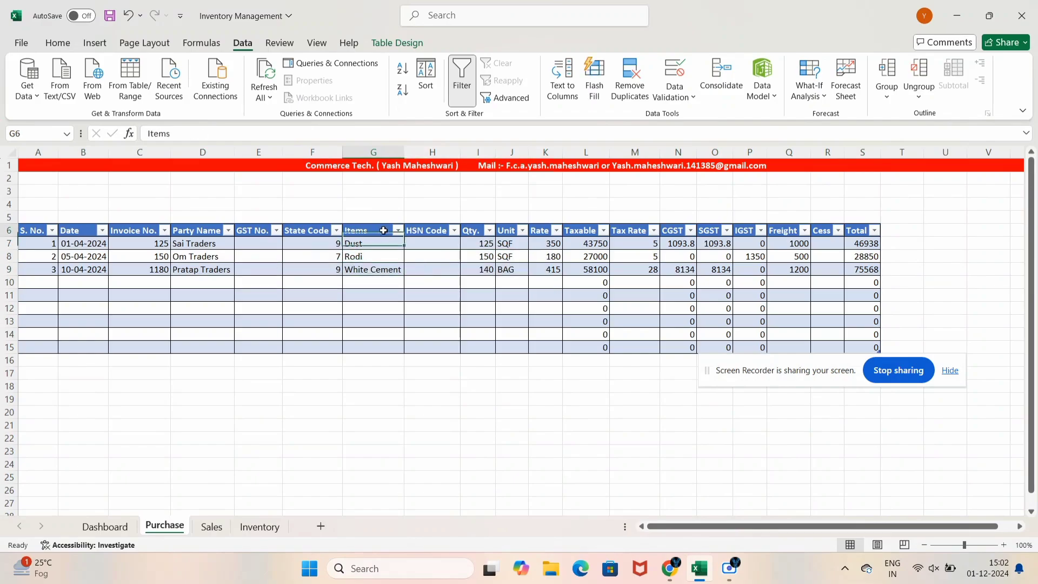
{"action": "key", "text": "Up"}
{"action": "key", "text": "Right"}
{"action": "key", "text": "Right"}
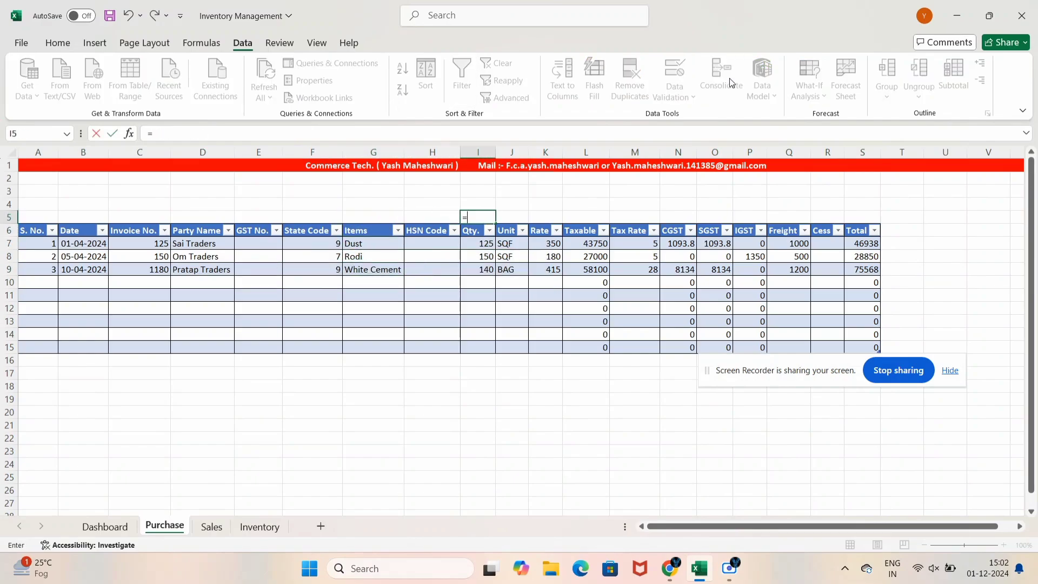
{"action": "type", "text": "=sub"}
{"action": "key", "text": "Tab"}
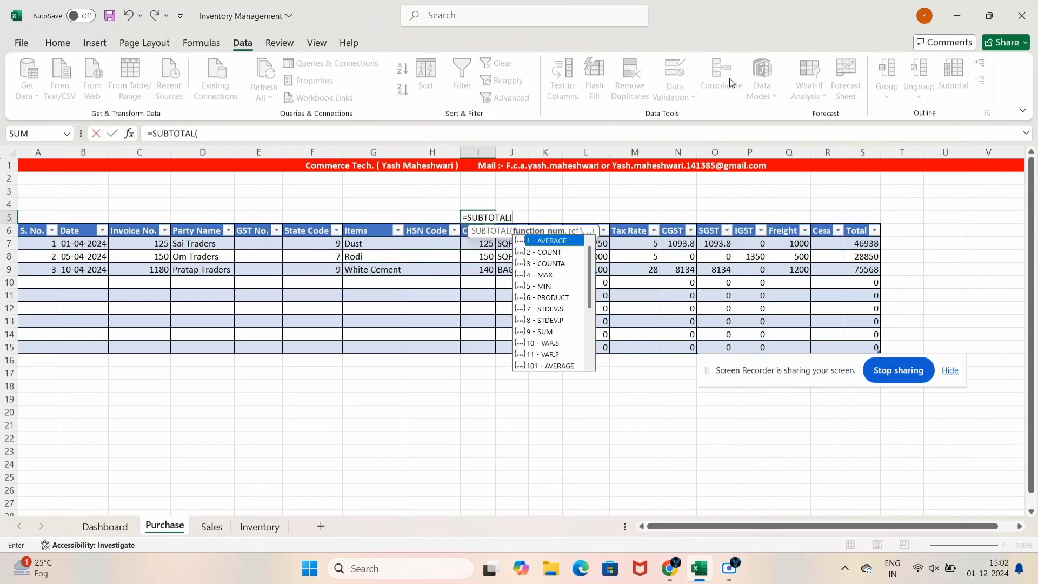
{"action": "type", "text": "9,"}
{"action": "key", "text": "Down"}
{"action": "key", "text": "Down"}
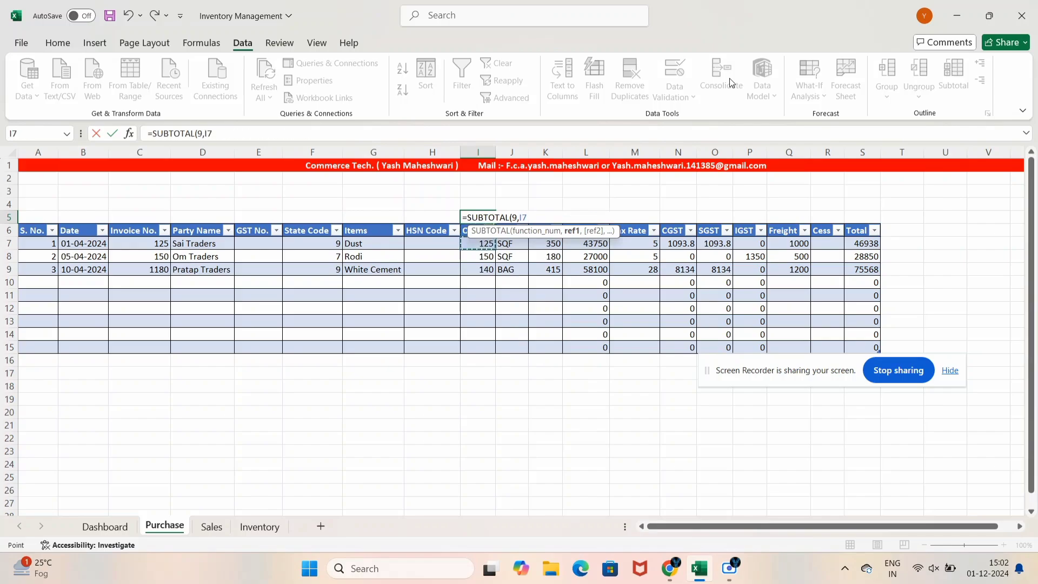
{"action": "key", "text": "shift+Down"}
{"action": "key", "text": "shift+Down"}
{"action": "key", "text": "shift+Down"}
{"action": "key", "text": "shift+Down"}
{"action": "key", "text": "shift+Down"}
{"action": "key", "text": "shift+Down"}
{"action": "key", "text": "shift+Down"}
{"action": "key", "text": "shift+Down"}
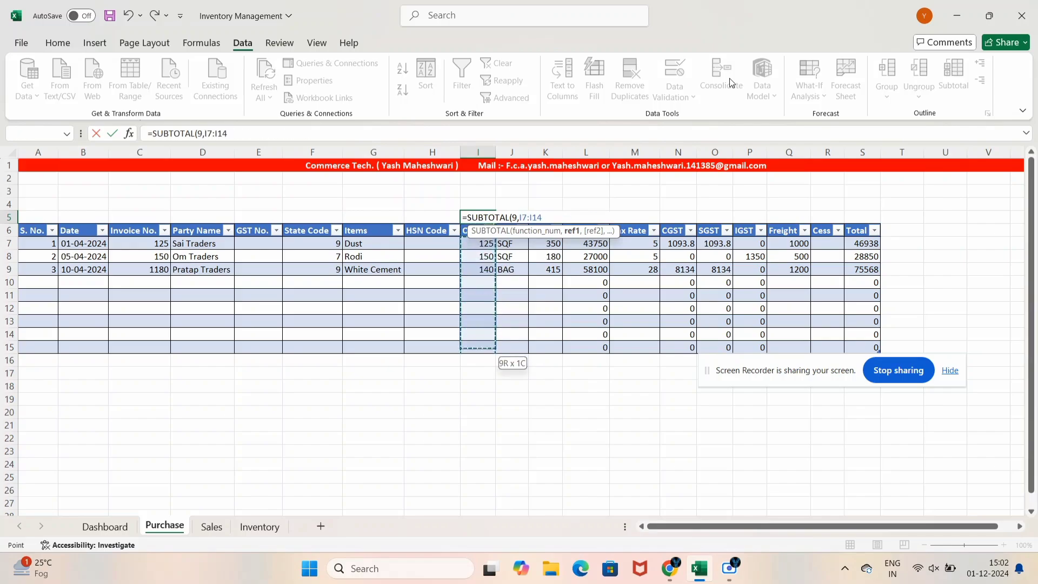
{"action": "key", "text": "Up"}
{"action": "key", "text": "Up"}
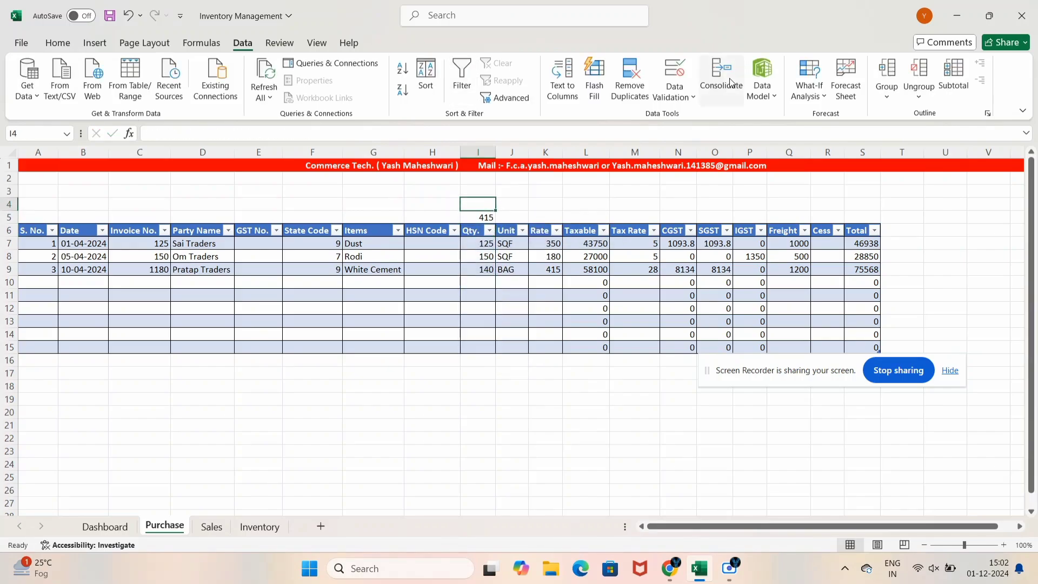
Add a SUBTOTAL(9) sum of the Taxable column above its header, giving 128850
{"action": "key", "text": "Down"}
{"action": "key", "text": "Right"}
{"action": "key", "text": "Right"}
{"action": "key", "text": "Right"}
{"action": "type", "text": "="}
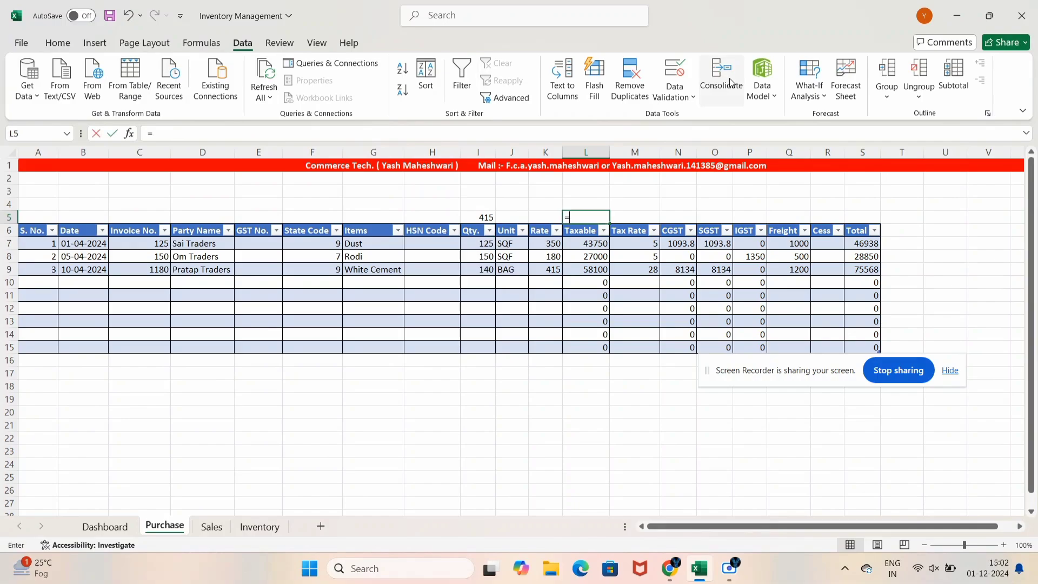
{"action": "type", "text": "sub"}
{"action": "key", "text": "Down"}
{"action": "key", "text": "Tab"}
{"action": "type", "text": "9"}
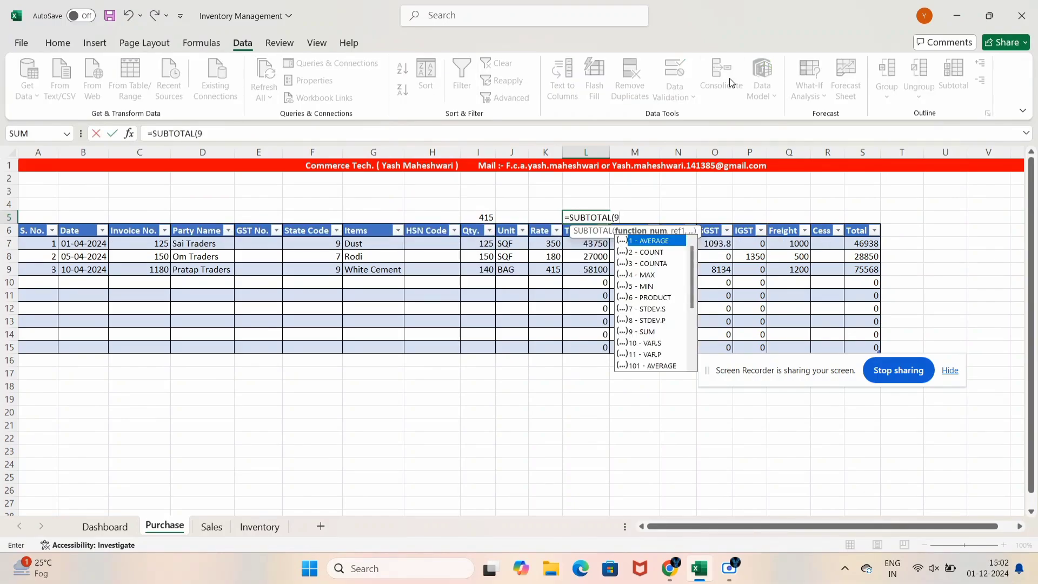
{"action": "type", "text": ","}
{"action": "key", "text": "Down"}
{"action": "key", "text": "Down"}
{"action": "key", "text": "shift+Down"}
{"action": "key", "text": "shift+Down"}
{"action": "key", "text": "shift+Down"}
{"action": "key", "text": "shift+Down"}
{"action": "key", "text": "shift+Down"}
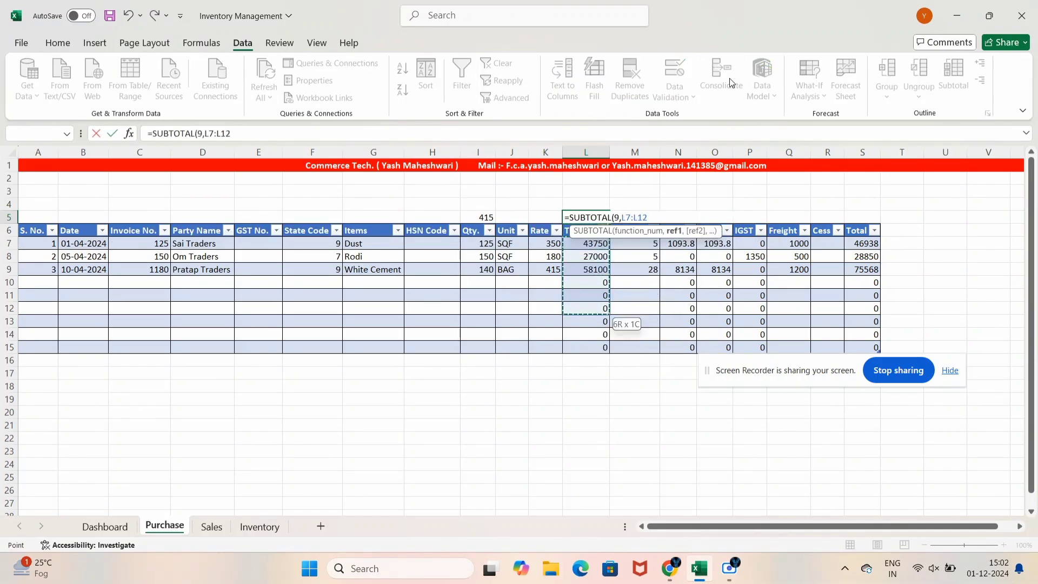
{"action": "key", "text": "shift+Down"}
{"action": "key", "text": "shift+Down"}
{"action": "key", "text": "shift+Down"}
{"action": "key", "text": "Return"}
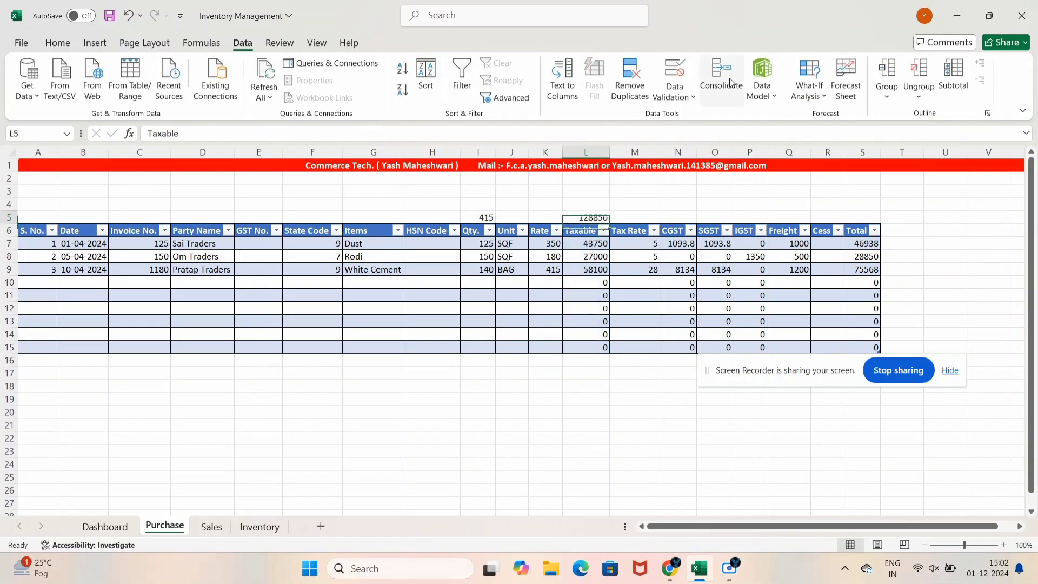
Add a SUBTOTAL(9) sum of the CGST column above its header, giving 9227.8
{"action": "key", "text": "Up"}
{"action": "key", "text": "Right"}
{"action": "key", "text": "Right"}
{"action": "type", "text": "=sub"}
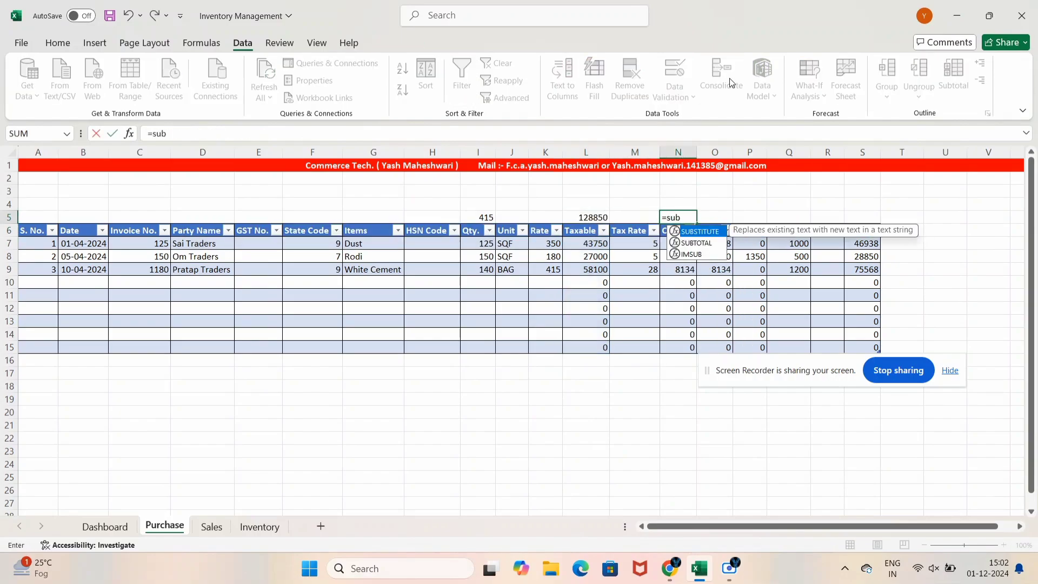
{"action": "key", "text": "Down"}
{"action": "key", "text": "Tab"}
{"action": "type", "text": "9,"}
{"action": "key", "text": "Down"}
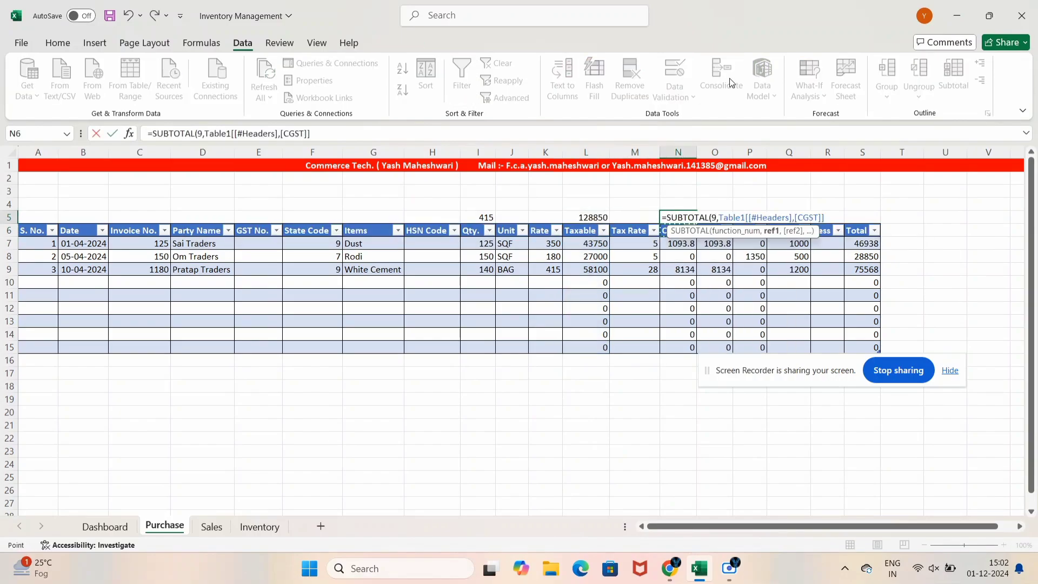
{"action": "key", "text": "Down"}
{"action": "key", "text": "ctrl+shift+Down"}
{"action": "type", "text": ")"}
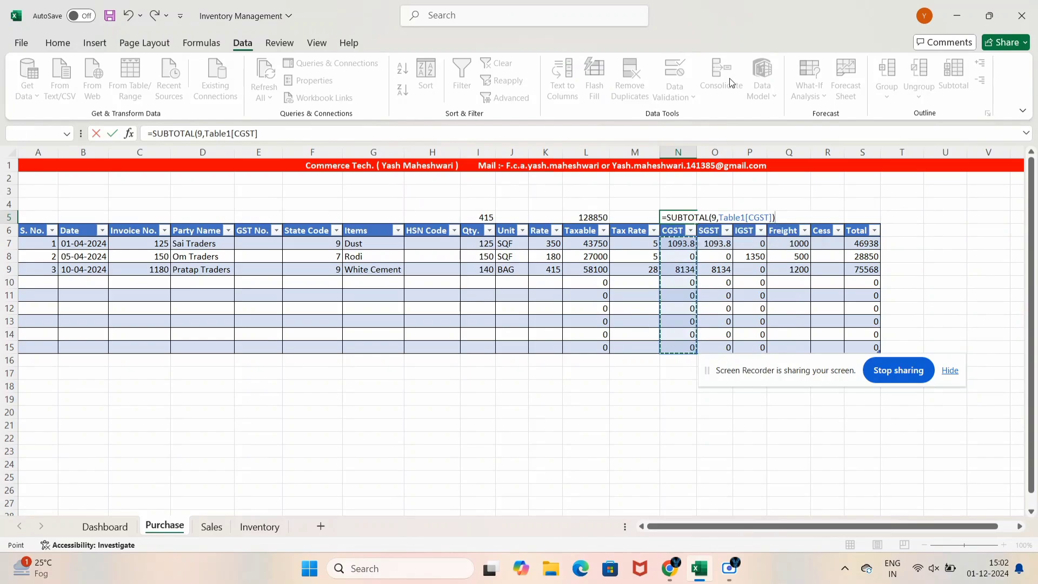
{"action": "key", "text": "ctrl+Return"}
Fill the CGST subtotal right with Ctrl+R, then delete the unwanted copies in O5:S5
{"action": "key", "text": "shift+Right"}
{"action": "key", "text": "shift+Right"}
{"action": "key", "text": "shift+Right"}
{"action": "key", "text": "shift+Right"}
{"action": "key", "text": "shift+Right"}
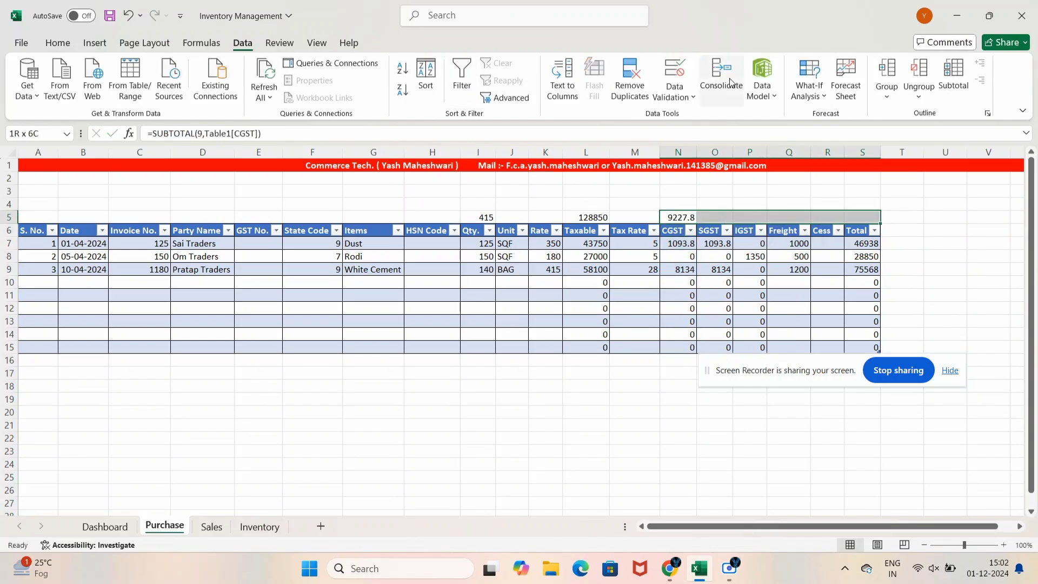
{"action": "key", "text": "ctrl+r"}
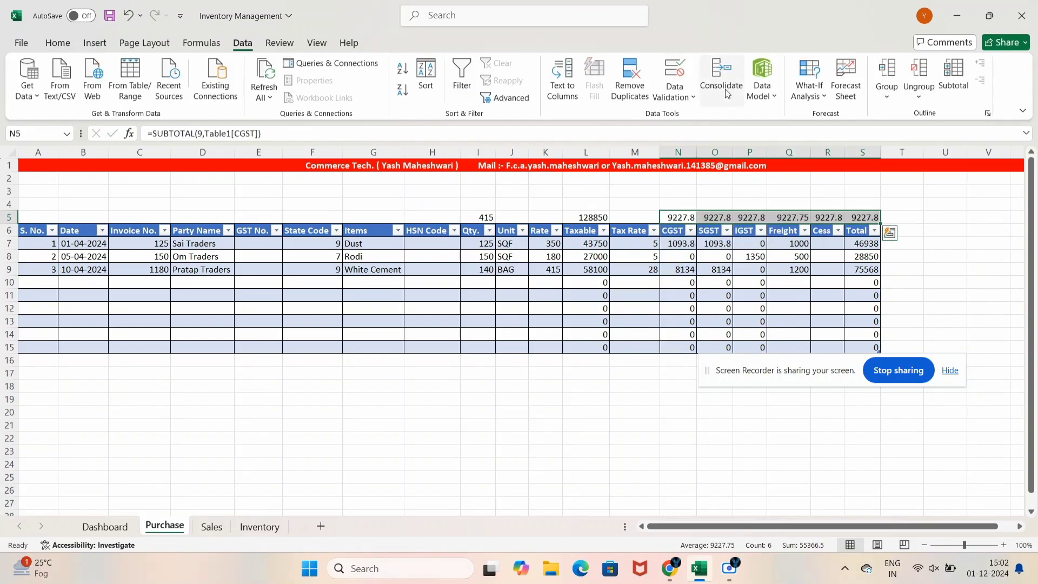
{"action": "left_click", "coordinate": [760, 268]}
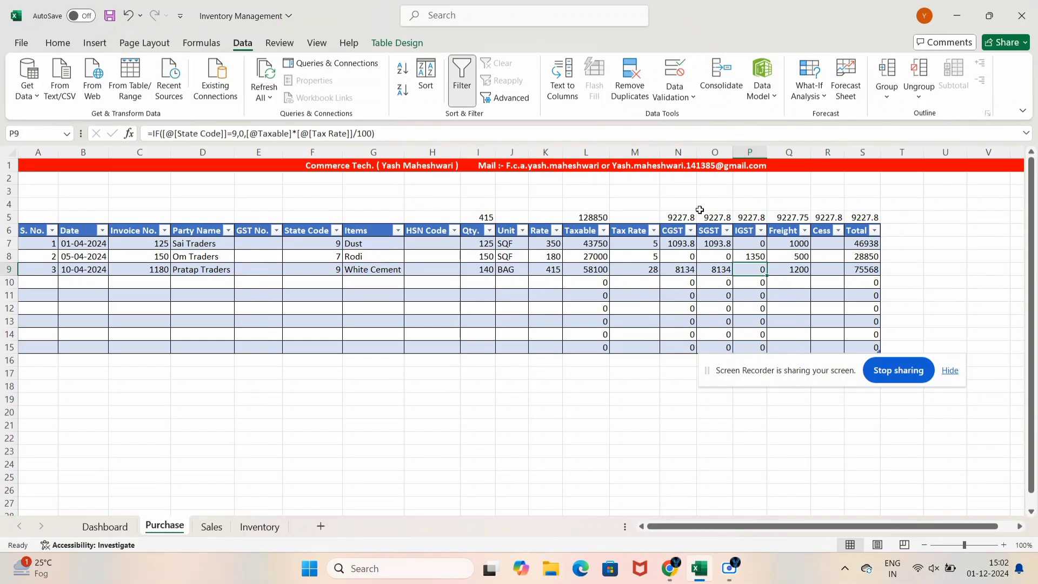
{"action": "left_click", "coordinate": [715, 218]}
{"action": "key", "text": "shift+Right"}
{"action": "key", "text": "shift+Right"}
{"action": "key", "text": "shift+Right"}
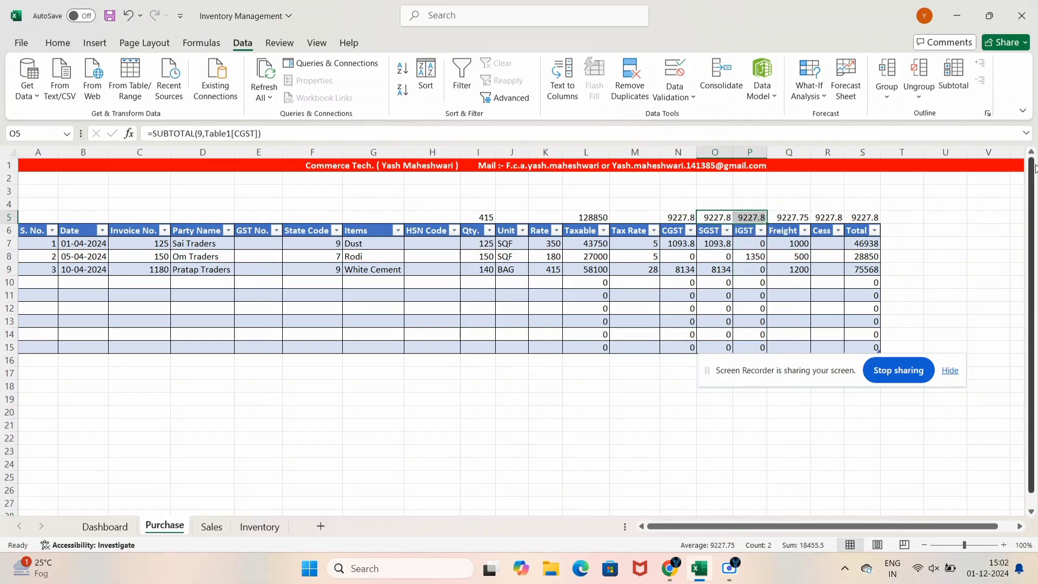
{"action": "key", "text": "shift+Right"}
{"action": "key", "text": "Delete"}
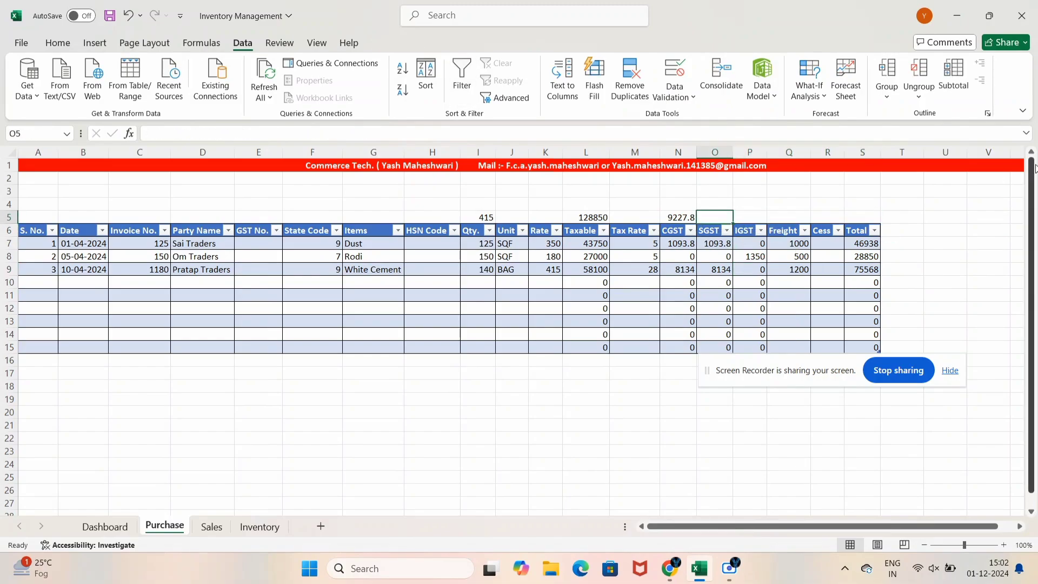
Add SUBTOTAL(9) sums above the SGST and IGST columns, giving 9227.8 and 1350
{"action": "type", "text": "=subt"}
{"action": "key", "text": "Tab"}
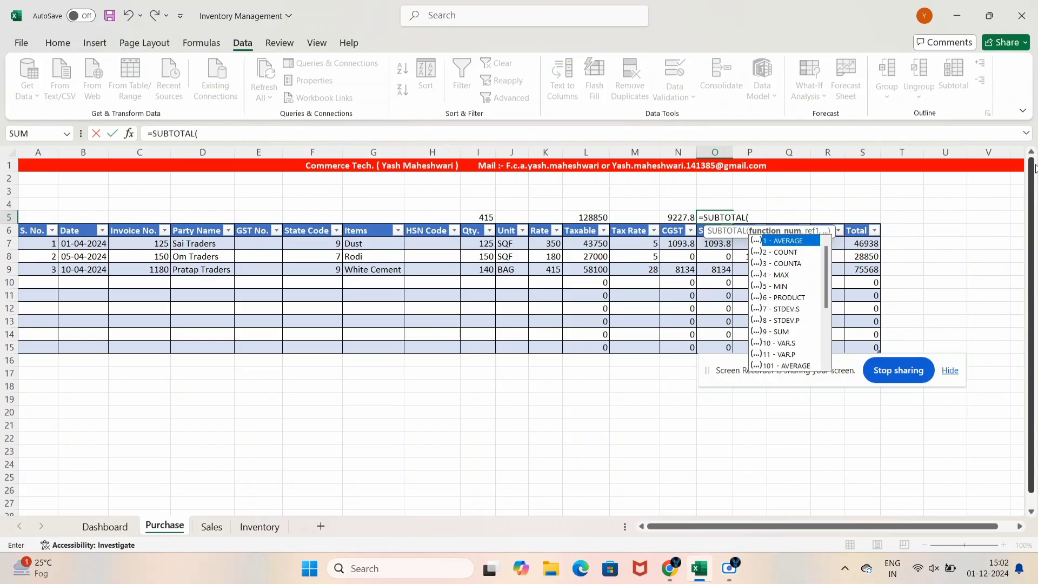
{"action": "type", "text": "9,"}
{"action": "key", "text": "Down"}
{"action": "key", "text": "Down"}
{"action": "key", "text": "ctrl+shift+Down"}
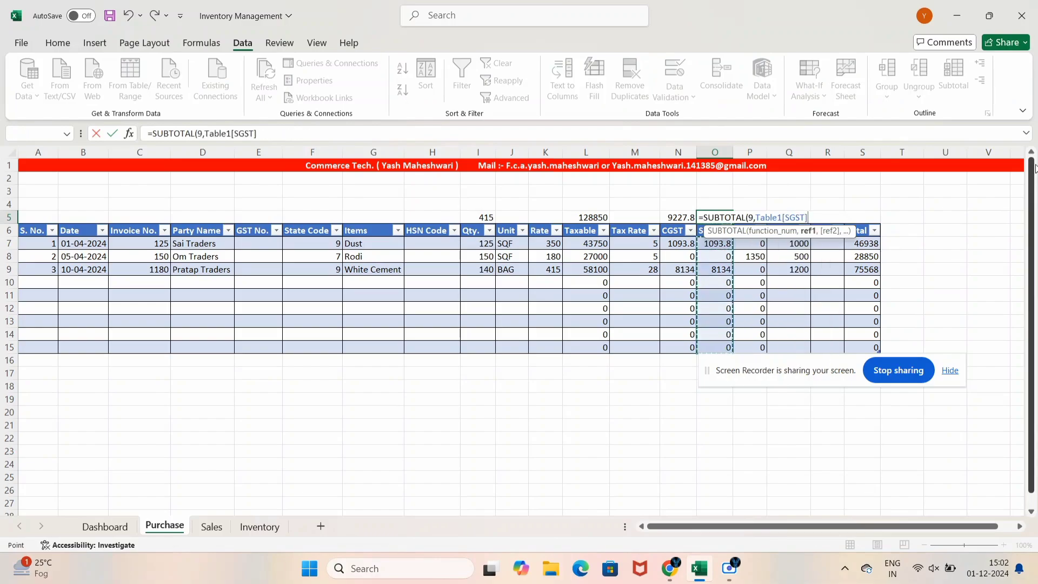
{"action": "key", "text": "Tab"}
{"action": "type", "text": "="}
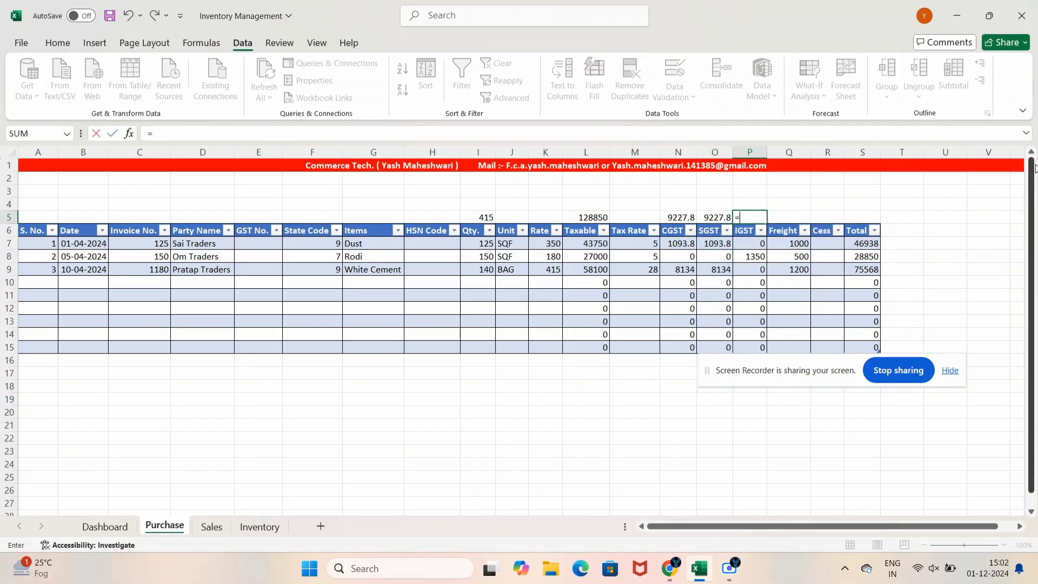
{"action": "type", "text": "sub"}
{"action": "key", "text": "Down"}
{"action": "key", "text": "Tab"}
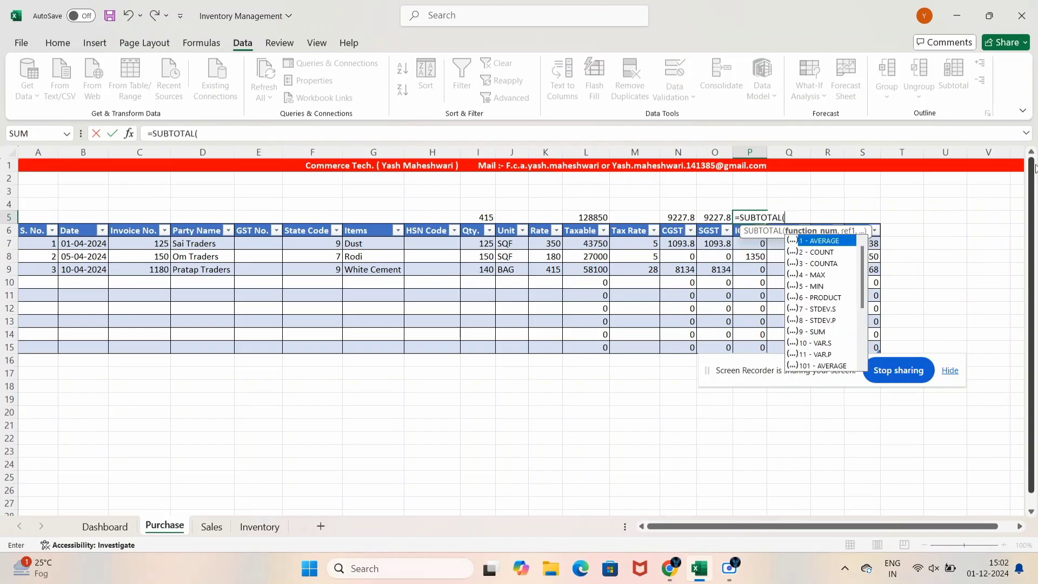
{"action": "type", "text": "9,"}
{"action": "key", "text": "Down"}
{"action": "key", "text": "Down"}
{"action": "key", "text": "ctrl+shift+Down"}
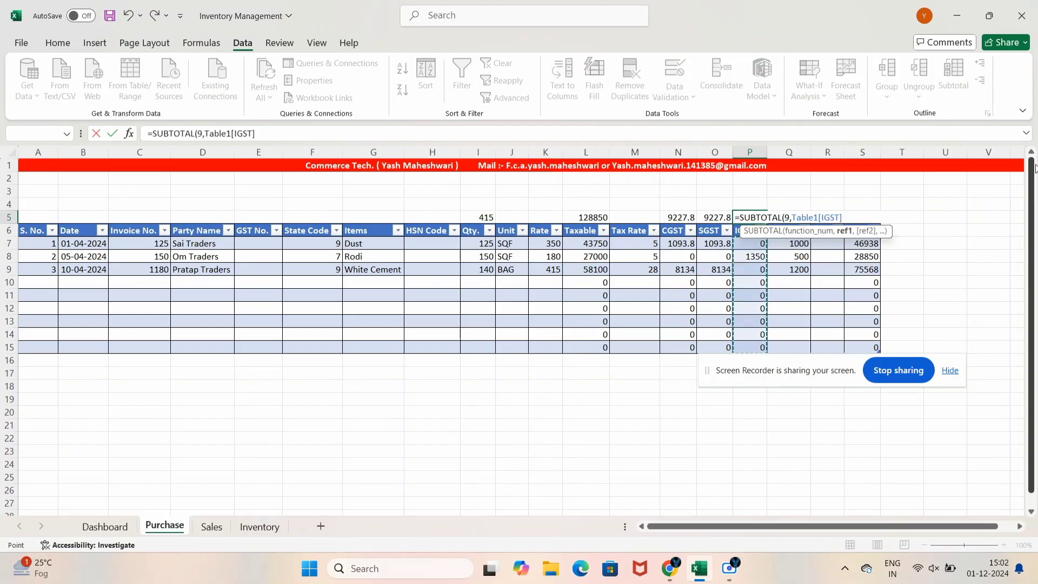
{"action": "type", "text": ")"}
{"action": "key", "text": "ctrl+Return"}
Add SUBTOTAL(9) sums above the Freight and Cess columns, giving 2700 and 0
{"action": "key", "text": "Right"}
{"action": "type", "text": "=sub"}
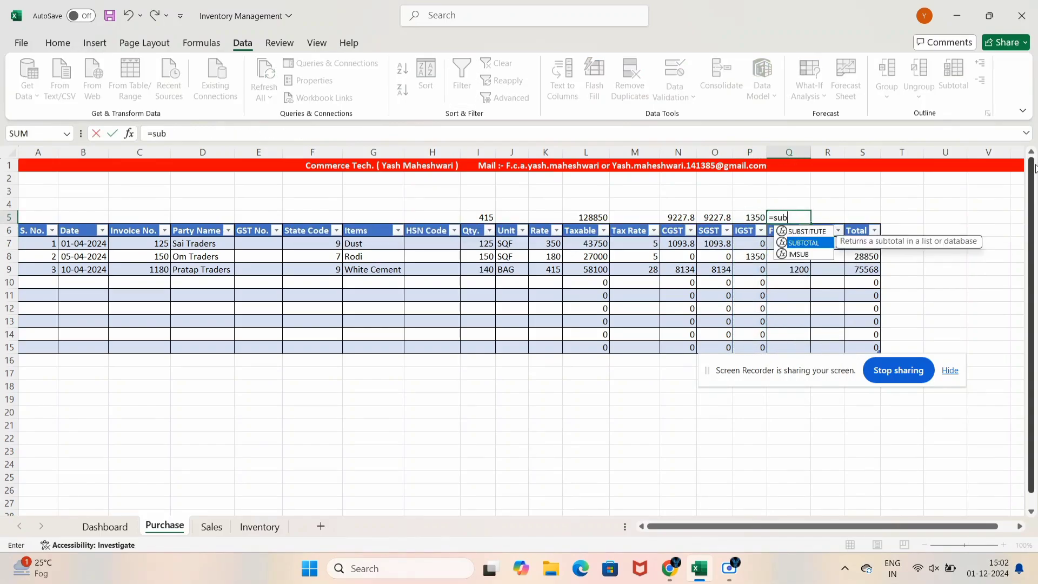
{"action": "key", "text": "Tab"}
{"action": "type", "text": "9,"}
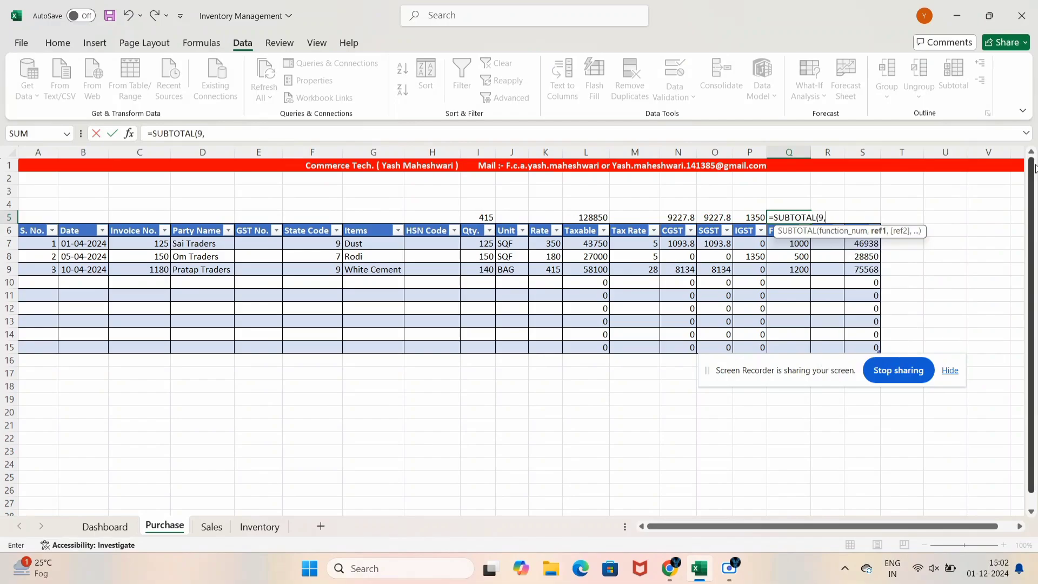
{"action": "key", "text": "Down"}
{"action": "key", "text": "Down"}
{"action": "key", "text": "ctrl+shift+Down"}
{"action": "key", "text": "shift+Down"}
{"action": "key", "text": "shift+Down"}
{"action": "key", "text": "shift+Down"}
{"action": "key", "text": "shift+Down"}
{"action": "key", "text": "shift+Down"}
{"action": "key", "text": "shift+Down"}
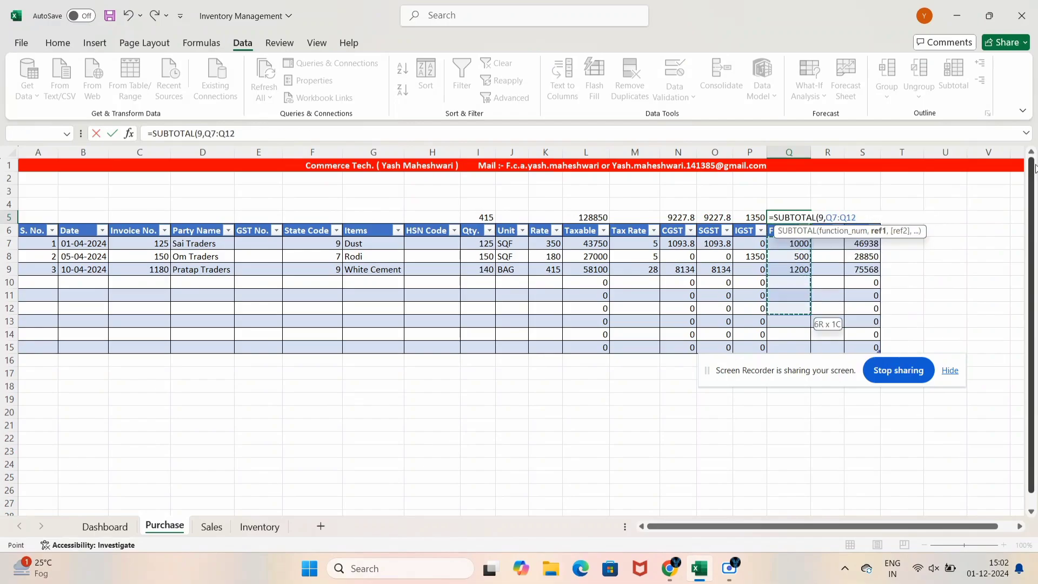
{"action": "key", "text": "Tab"}
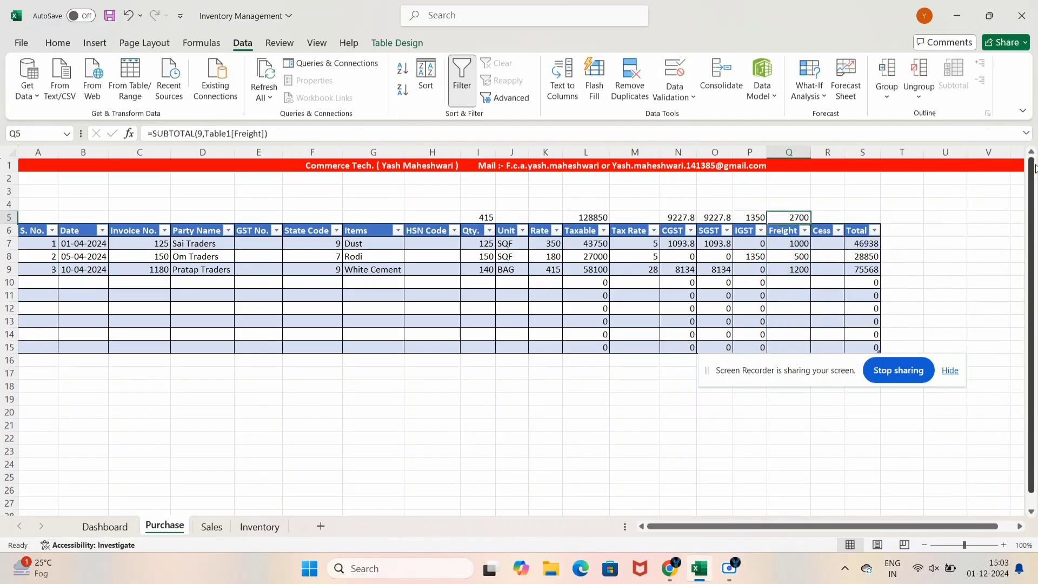
{"action": "type", "text": "=sub"}
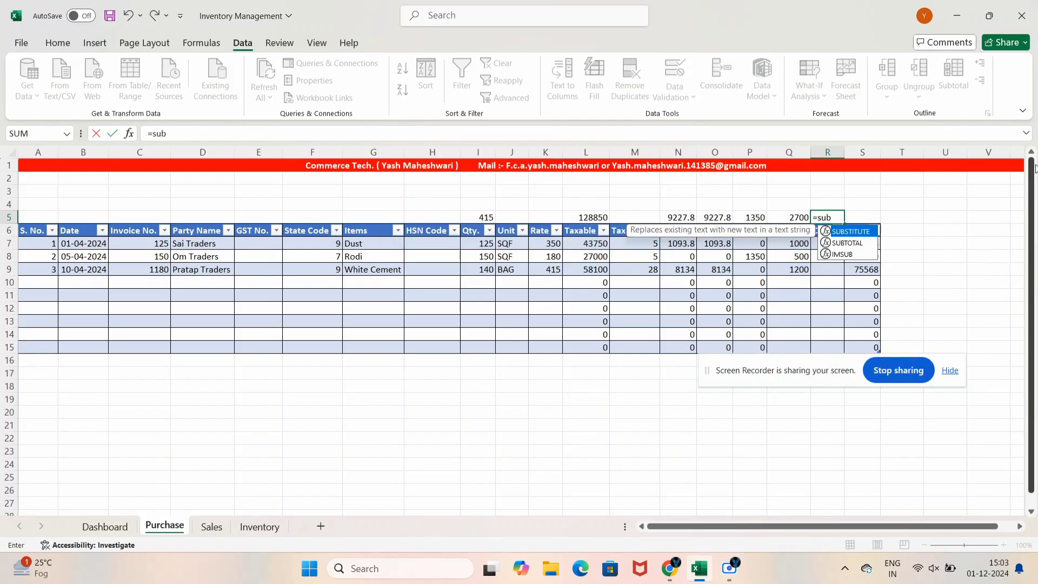
{"action": "key", "text": "Tab"}
{"action": "type", "text": "9"}
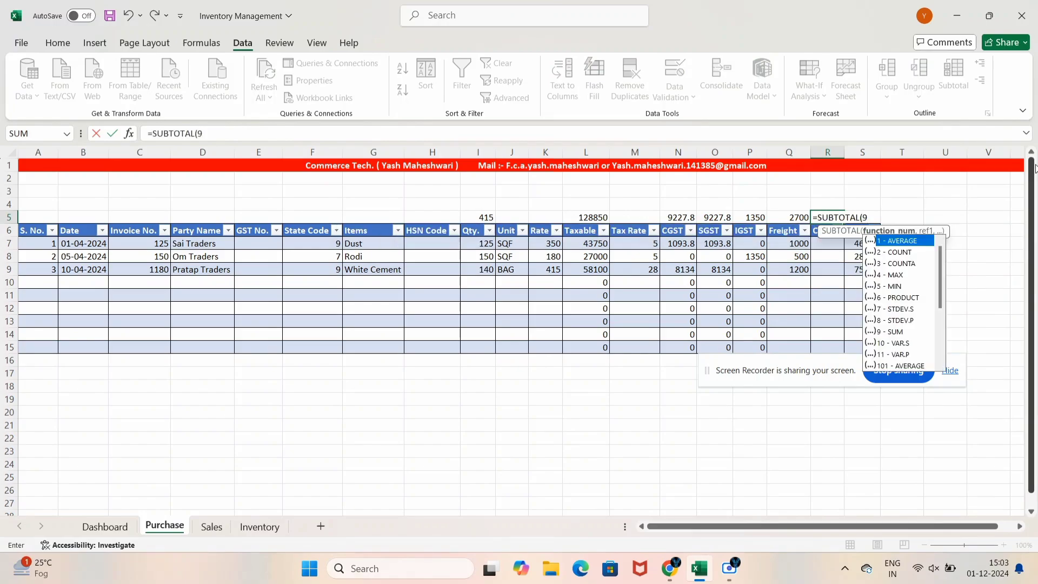
{"action": "type", "text": ","}
{"action": "key", "text": "Down"}
{"action": "key", "text": "Down"}
{"action": "key", "text": "ctrl+space"}
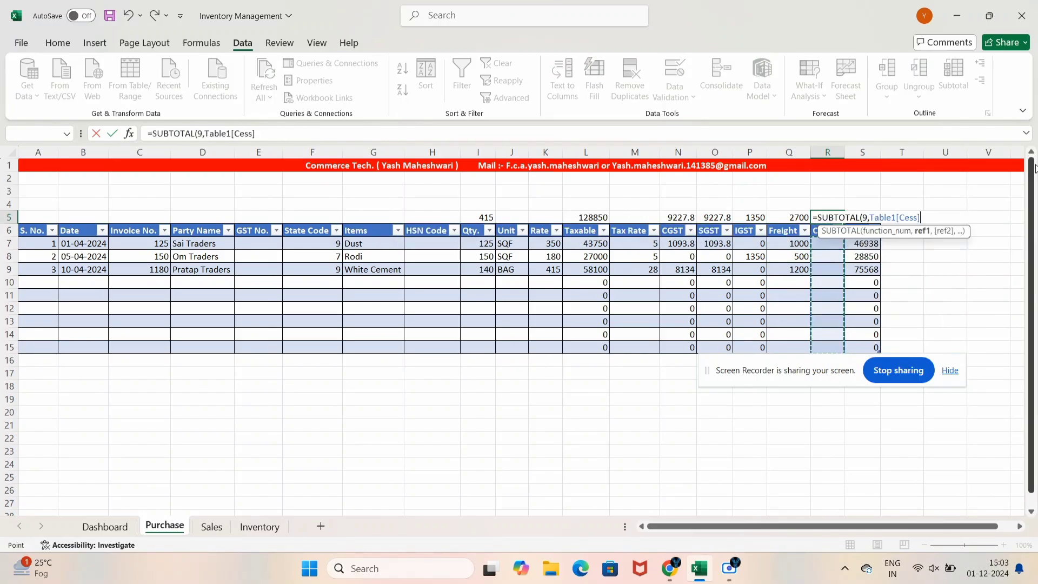
{"action": "key", "text": "Return"}
Enter =SUBTOTAL(9,Table1[Total]) in S5 to get 151356
{"action": "key", "text": "Up"}
{"action": "key", "text": "Right"}
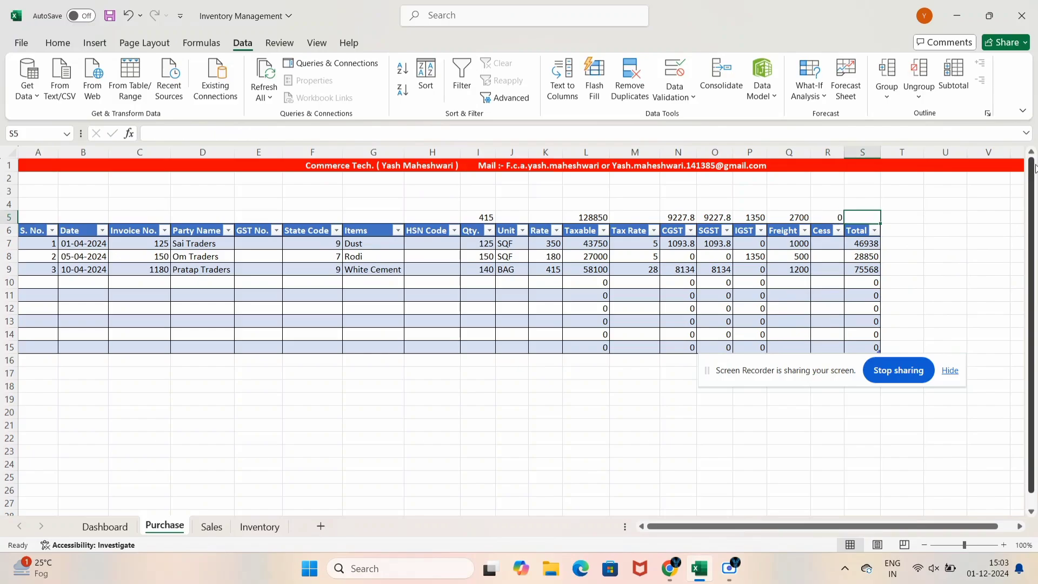
{"action": "type", "text": "=sub"}
{"action": "key", "text": "Tab"}
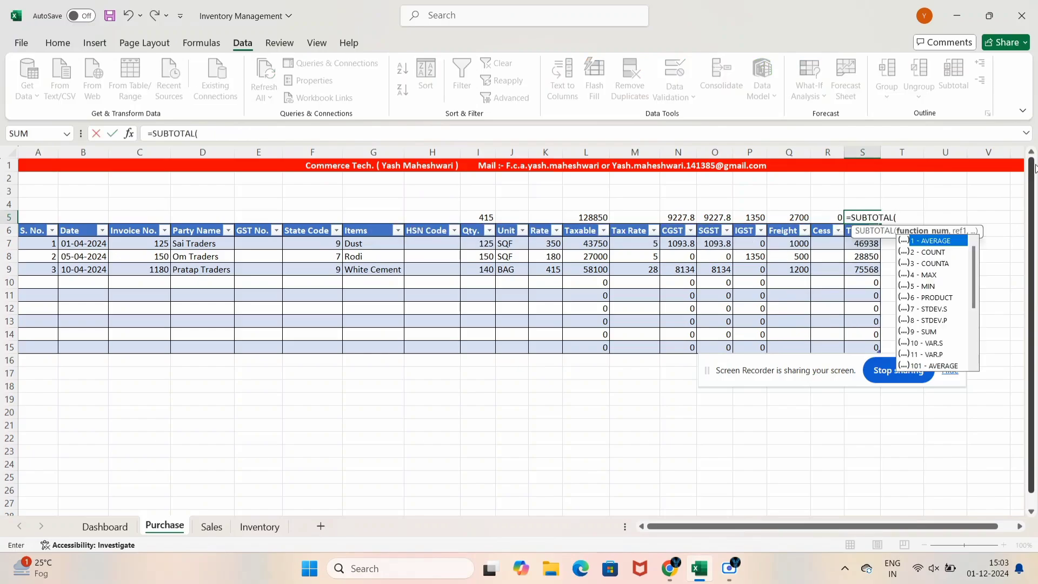
{"action": "type", "text": "9,"}
{"action": "key", "text": "Down"}
{"action": "key", "text": "Down"}
{"action": "key", "text": "shift+Left"}
{"action": "key", "text": "shift+Left"}
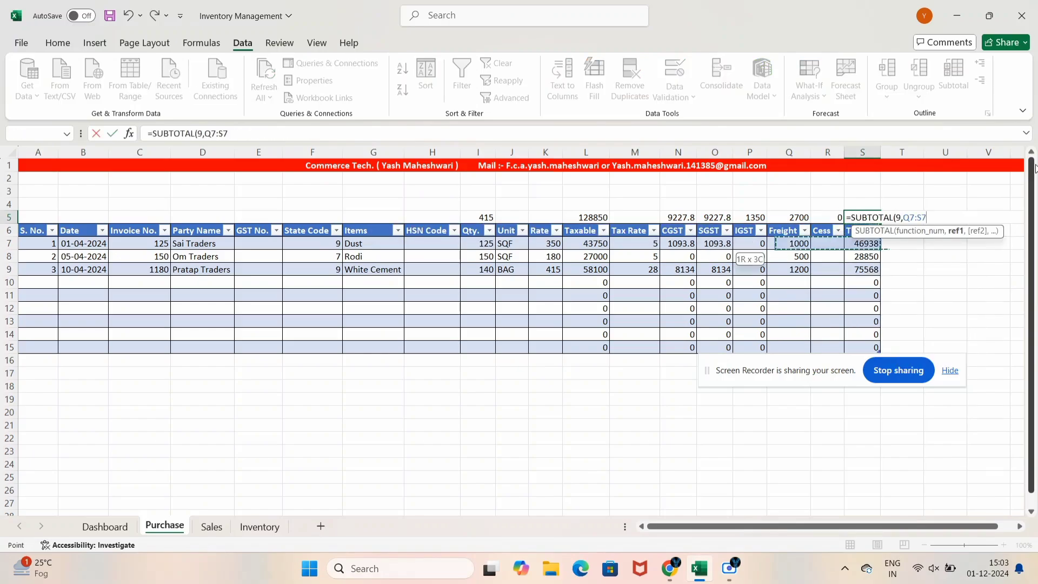
{"action": "key", "text": "shift+Right"}
{"action": "key", "text": "shift+Right"}
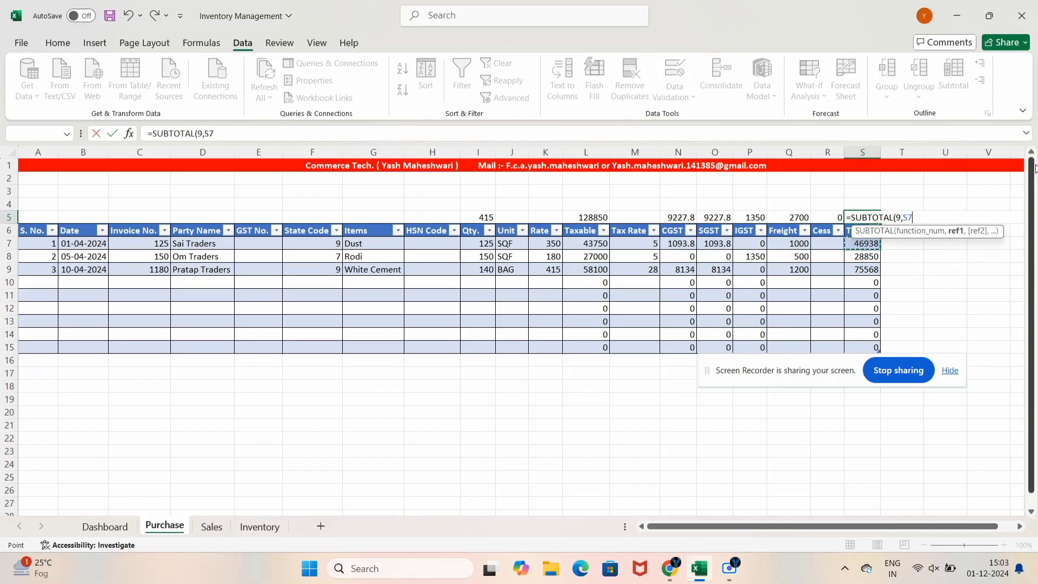
{"action": "key", "text": "ctrl+shift+Down"}
{"action": "key", "text": "Return"}
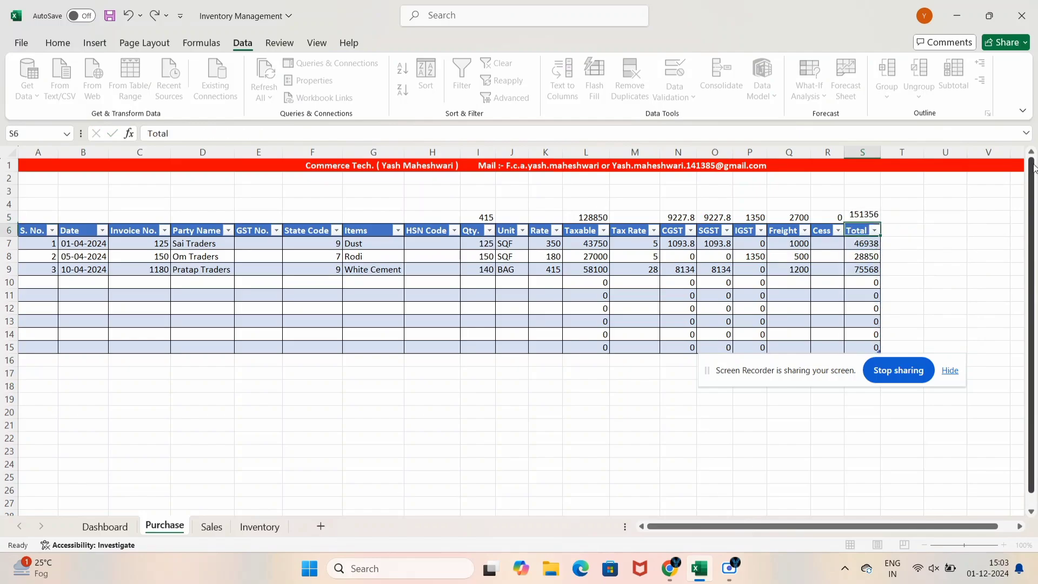
Make the row 5 totals I5:S5 bold
{"action": "key", "text": "Up"}
{"action": "key", "text": "shift+Left"}
{"action": "key", "text": "shift+Left"}
{"action": "key", "text": "shift+Left"}
{"action": "key", "text": "shift+Left"}
{"action": "key", "text": "shift+Left"}
{"action": "key", "text": "shift+Left"}
{"action": "key", "text": "shift+Left"}
{"action": "key", "text": "shift+Left"}
{"action": "key", "text": "shift+Left"}
{"action": "key", "text": "shift+Left"}
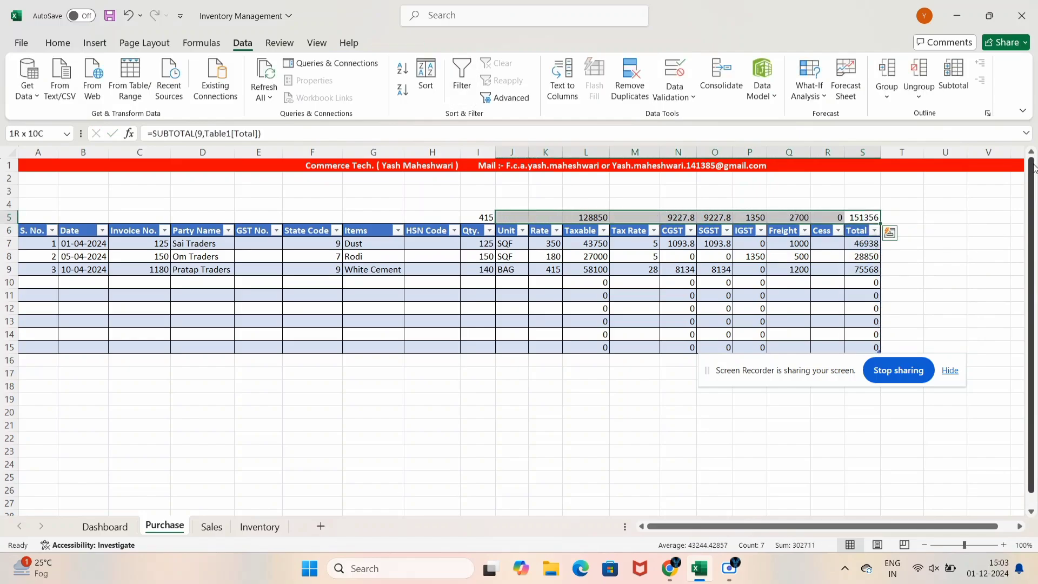
{"action": "key", "text": "ctrl+b"}
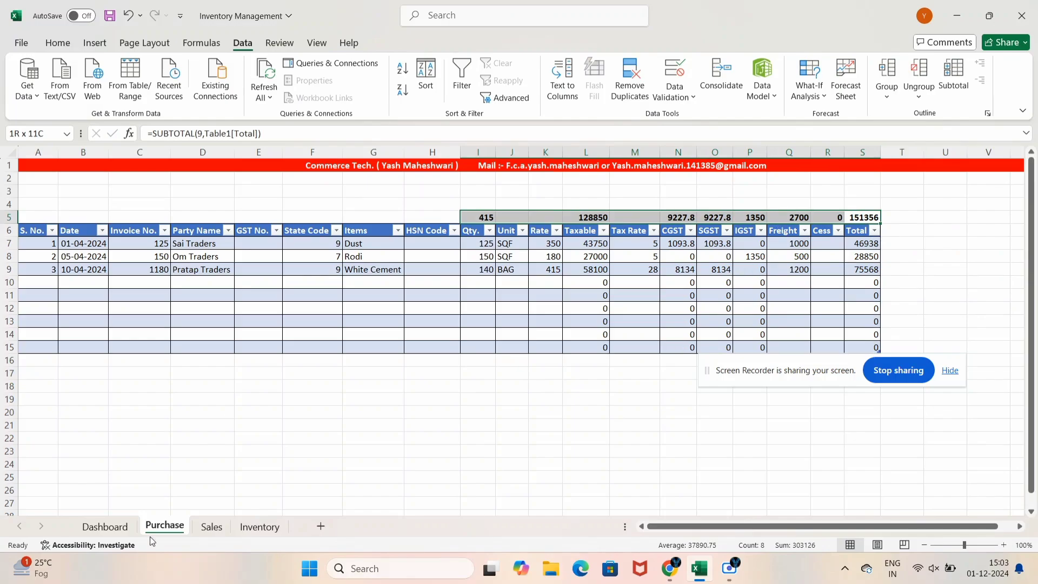
On the Sales sheet, add a SUBTOTAL(9,…) above Qty. giving 330
{"action": "left_click", "coordinate": [212, 527]}
{"action": "left_click", "coordinate": [426, 230]}
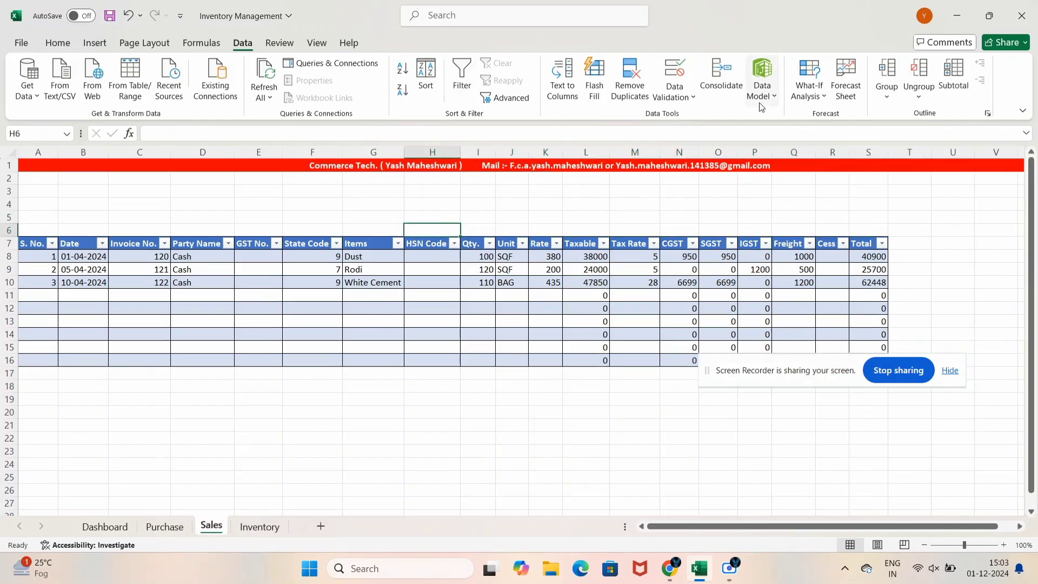
{"action": "key", "text": "Right"}
{"action": "type", "text": "=sub"}
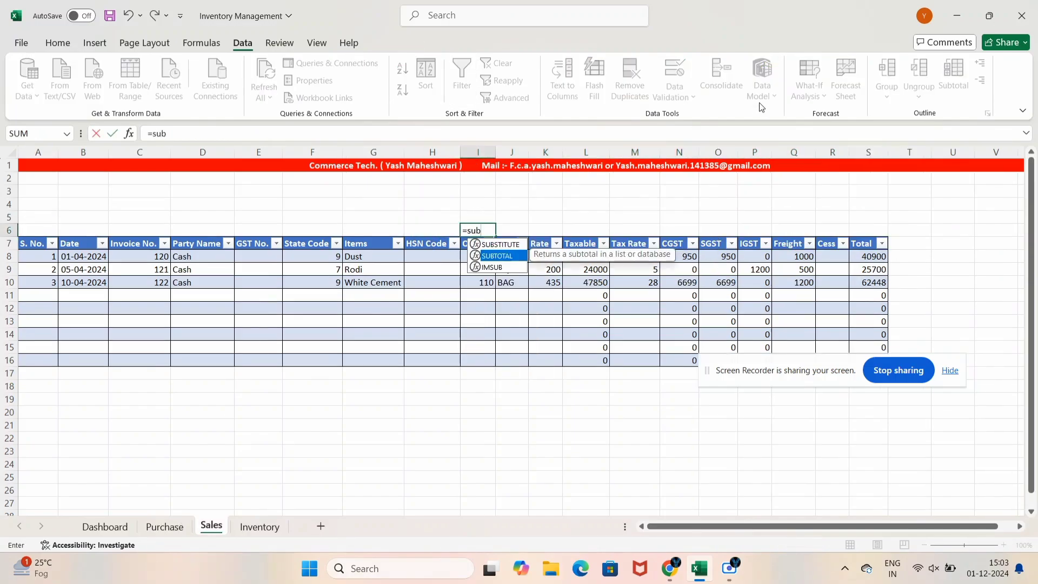
{"action": "key", "text": "Tab"}
{"action": "type", "text": "9,"}
{"action": "key", "text": "Down"}
{"action": "key", "text": "Down"}
{"action": "key", "text": "shift+Down"}
{"action": "key", "text": "shift+Down"}
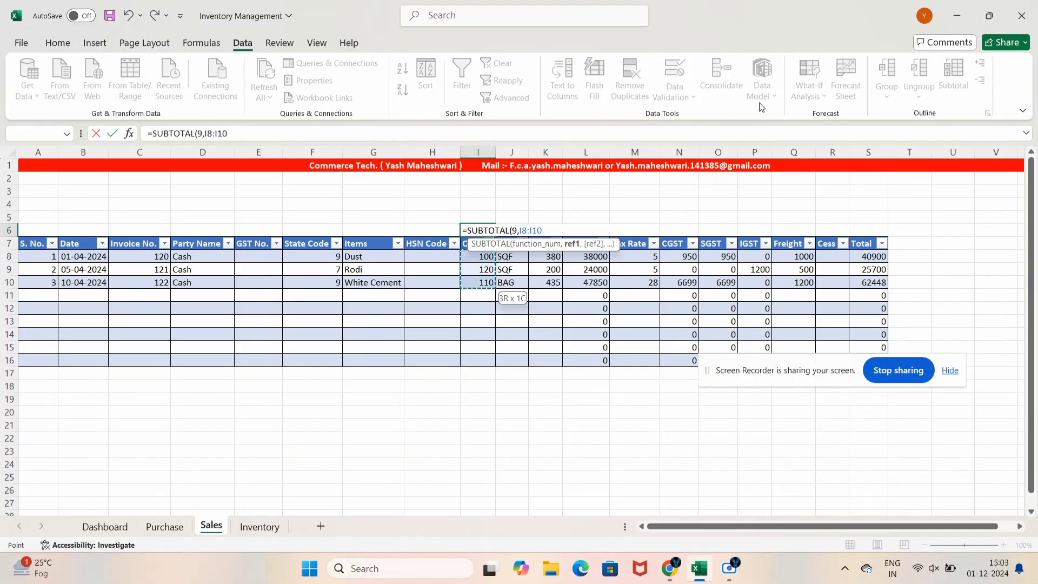
{"action": "key", "text": "shift+Down"}
{"action": "key", "text": "shift+Down"}
{"action": "key", "text": "shift+Down"}
{"action": "key", "text": "shift+Down"}
{"action": "key", "text": "shift+Down"}
{"action": "key", "text": "shift+Down"}
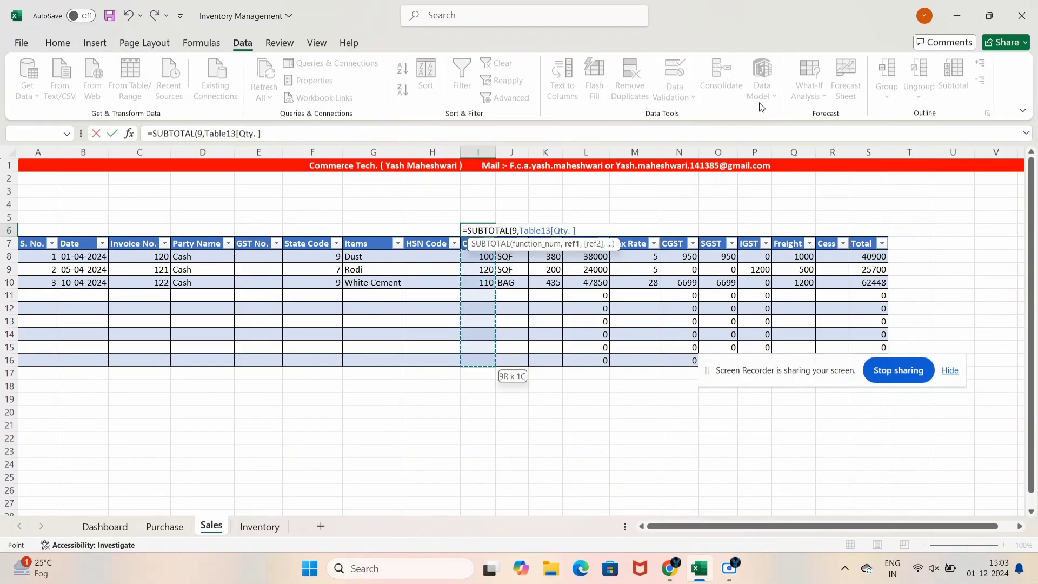
{"action": "key", "text": "Return"}
Add a SUBTOTAL(9,…) above the Taxable column giving 109850
{"action": "key", "text": "Up"}
{"action": "key", "text": "Right"}
{"action": "key", "text": "Right"}
{"action": "key", "text": "Right"}
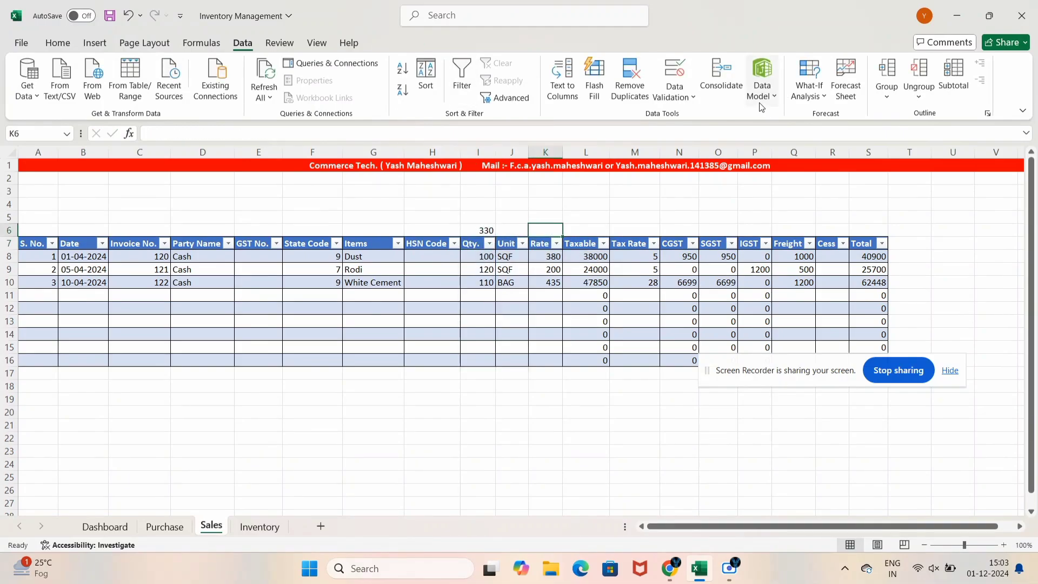
{"action": "type", "text": "=sub"}
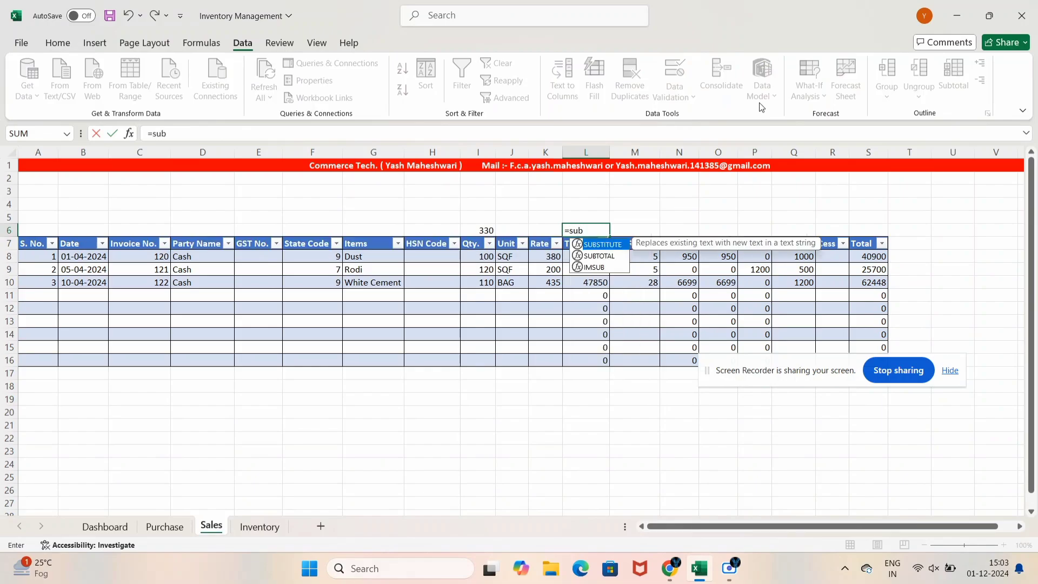
{"action": "key", "text": "Down"}
{"action": "key", "text": "Tab"}
{"action": "type", "text": "9"}
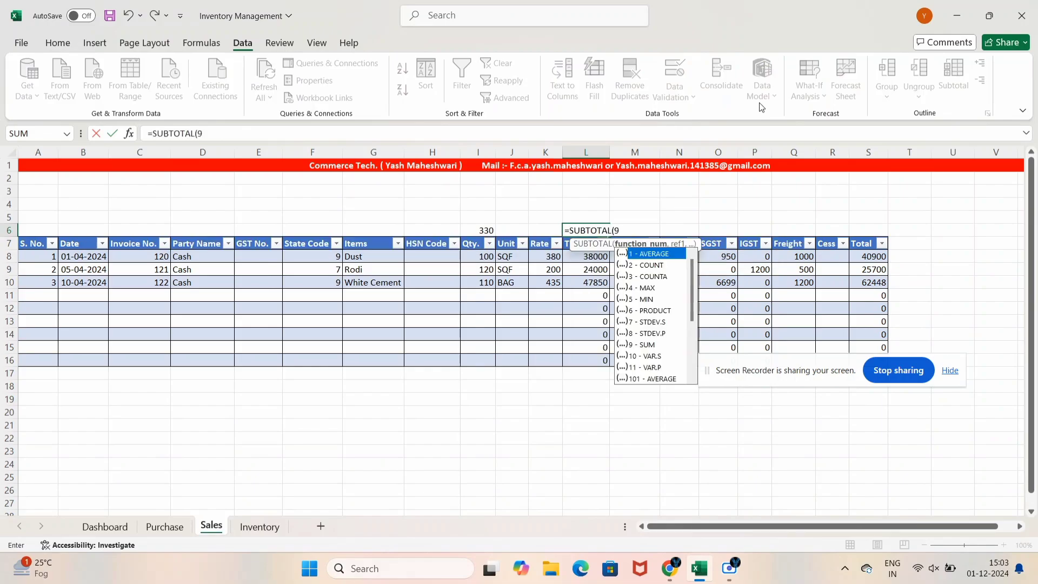
{"action": "type", "text": ","}
{"action": "key", "text": "Down"}
Subtotal the CGST column (7649) and set the SGST total equal to it
{"action": "key", "text": "Down"}
{"action": "key", "text": "ctrl+shift+Down"}
{"action": "type", "text": ")"}
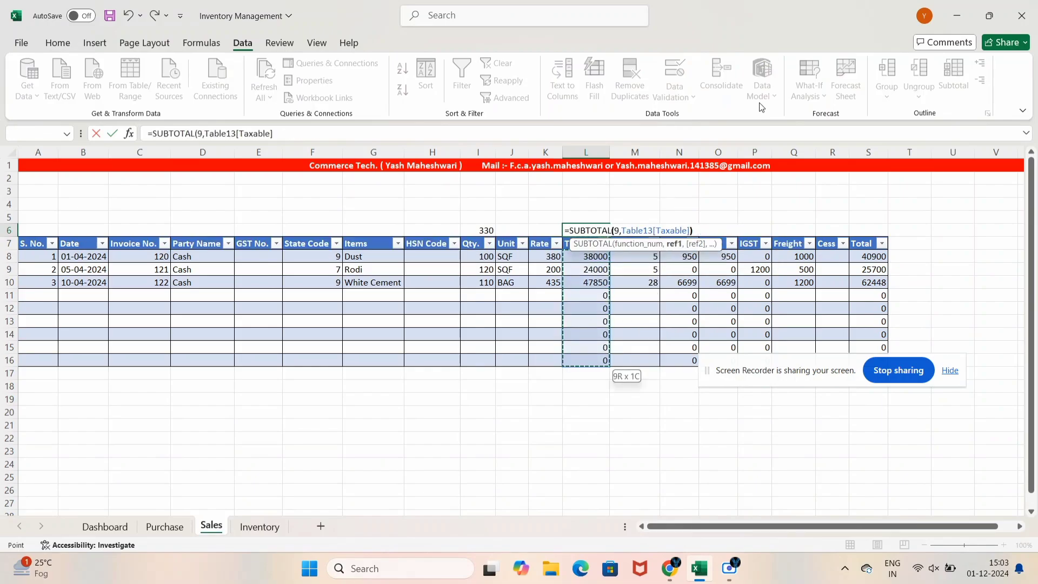
{"action": "key", "text": "Return"}
{"action": "key", "text": "Up"}
{"action": "key", "text": "Up"}
{"action": "key", "text": "Right"}
{"action": "key", "text": "Right"}
{"action": "key", "text": "Down"}
{"action": "type", "text": "=s"}
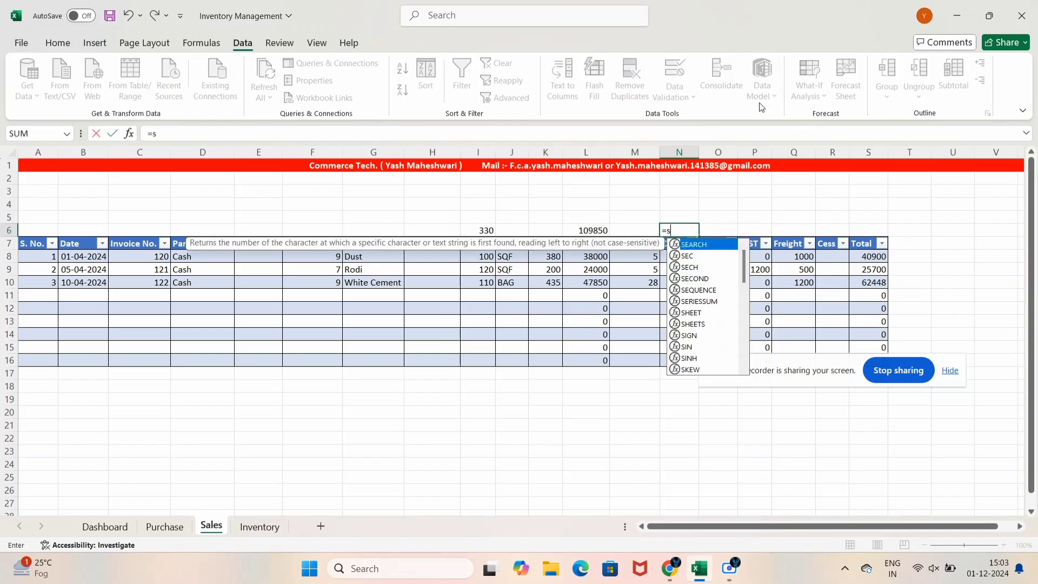
{"action": "type", "text": "ub"}
{"action": "key", "text": "Down"}
{"action": "key", "text": "Tab"}
{"action": "type", "text": "9,"}
{"action": "key", "text": "Down"}
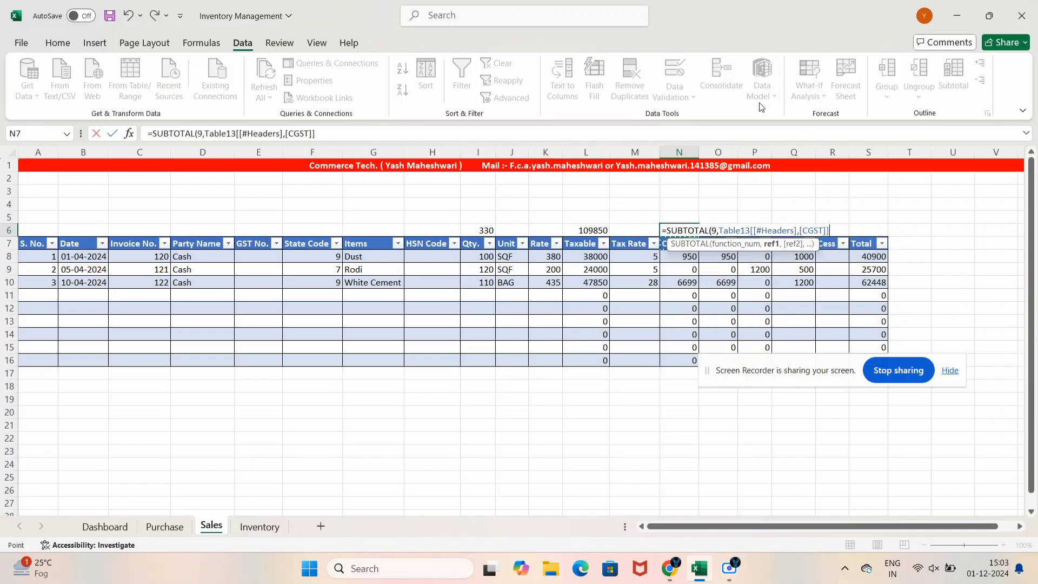
{"action": "key", "text": "Down"}
{"action": "key", "text": "ctrl+shift+Down"}
{"action": "key", "text": "Tab"}
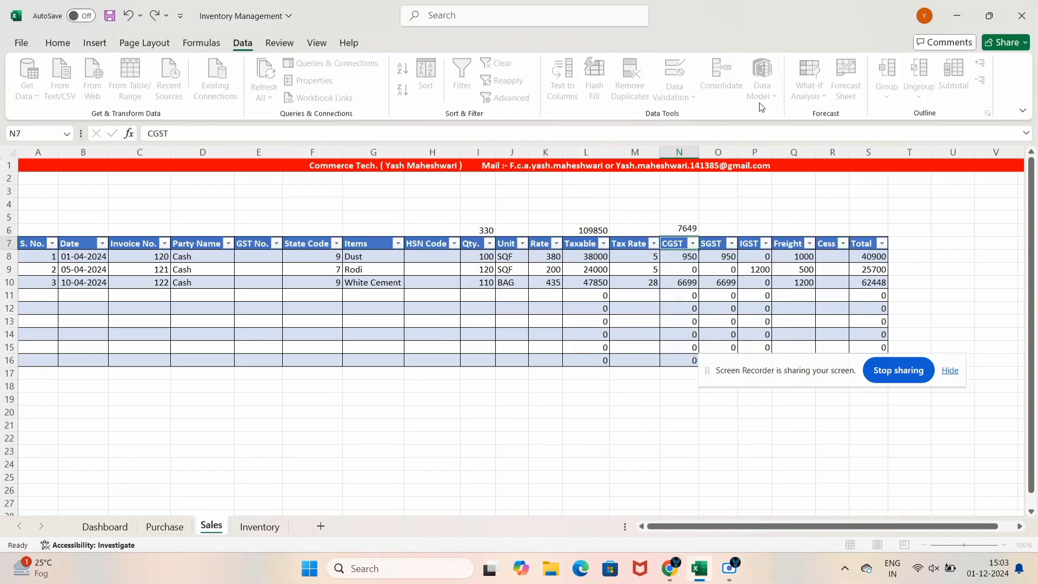
{"action": "type", "text": "="}
{"action": "key", "text": "Left"}
{"action": "key", "text": "Tab"}
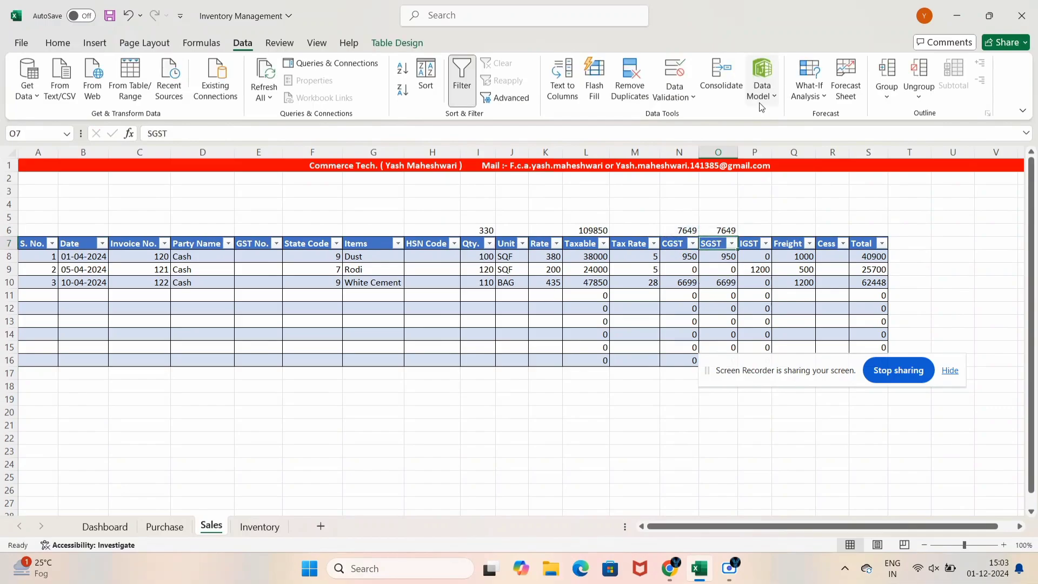
Add SUBTOTAL totals above IGST (1200) and Freight (2700)
{"action": "type", "text": "=subt"}
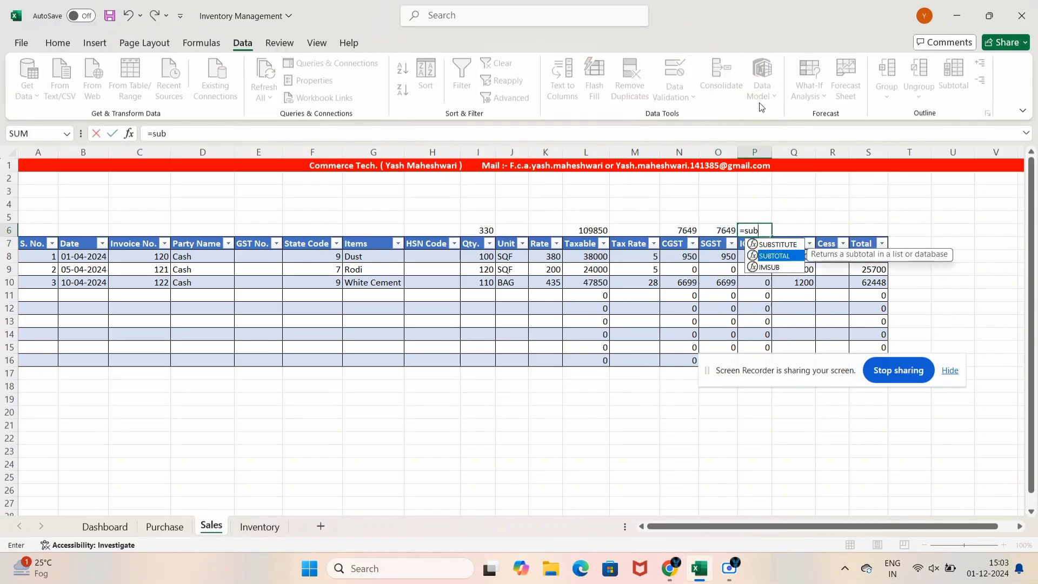
{"action": "key", "text": "Tab"}
{"action": "type", "text": "9,"}
{"action": "key", "text": "Down"}
{"action": "key", "text": "Down"}
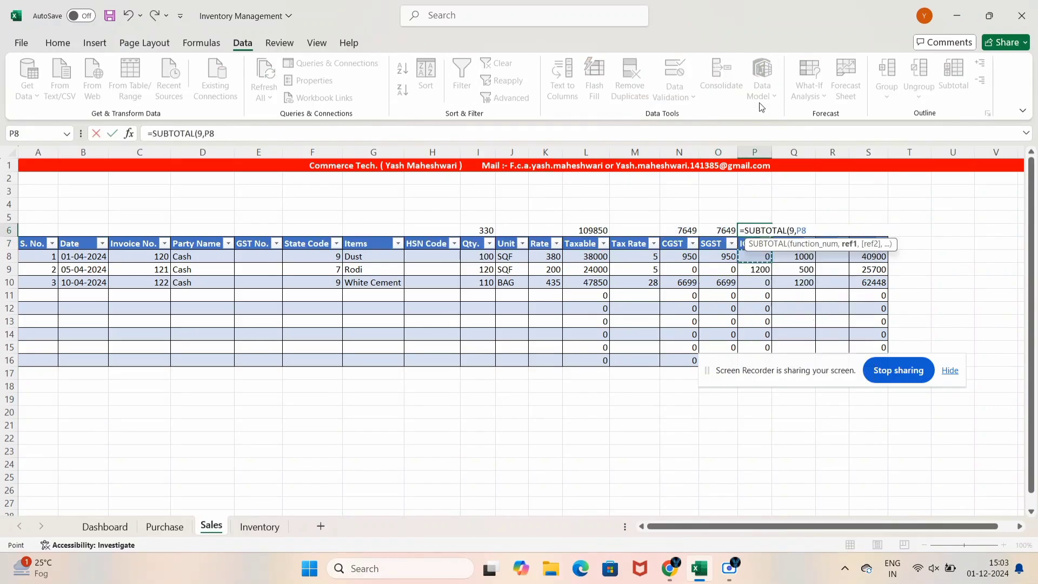
{"action": "key", "text": "ctrl+shift+Down"}
{"action": "key", "text": "Return"}
{"action": "key", "text": "Up"}
{"action": "key", "text": "Right"}
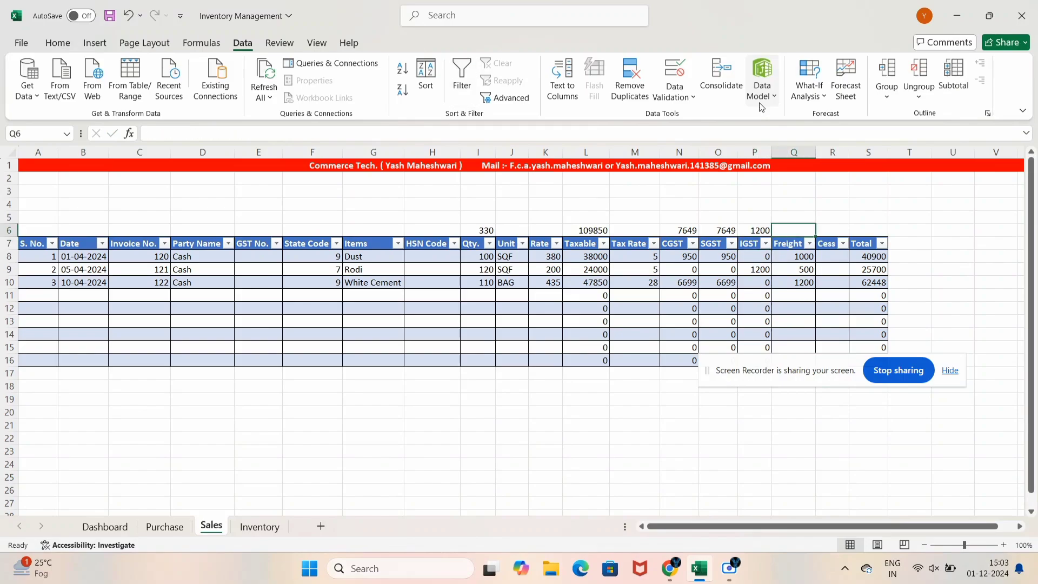
{"action": "type", "text": "=subt"}
{"action": "key", "text": "Tab"}
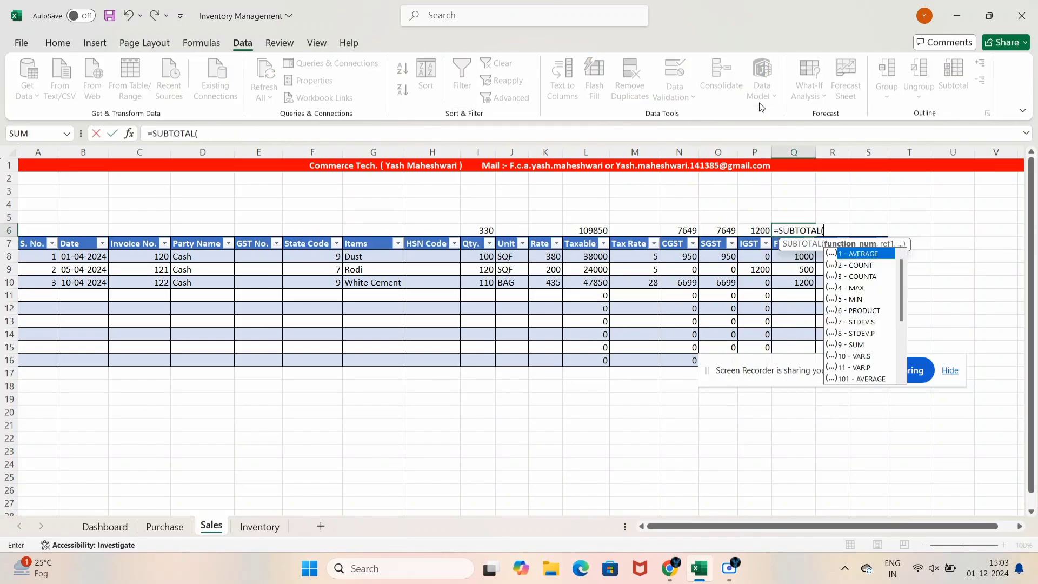
{"action": "type", "text": "9,"}
{"action": "key", "text": "Down"}
{"action": "key", "text": "Down"}
{"action": "key", "text": "ctrl+shift+Down"}
{"action": "key", "text": "ctrl+shift+Down"}
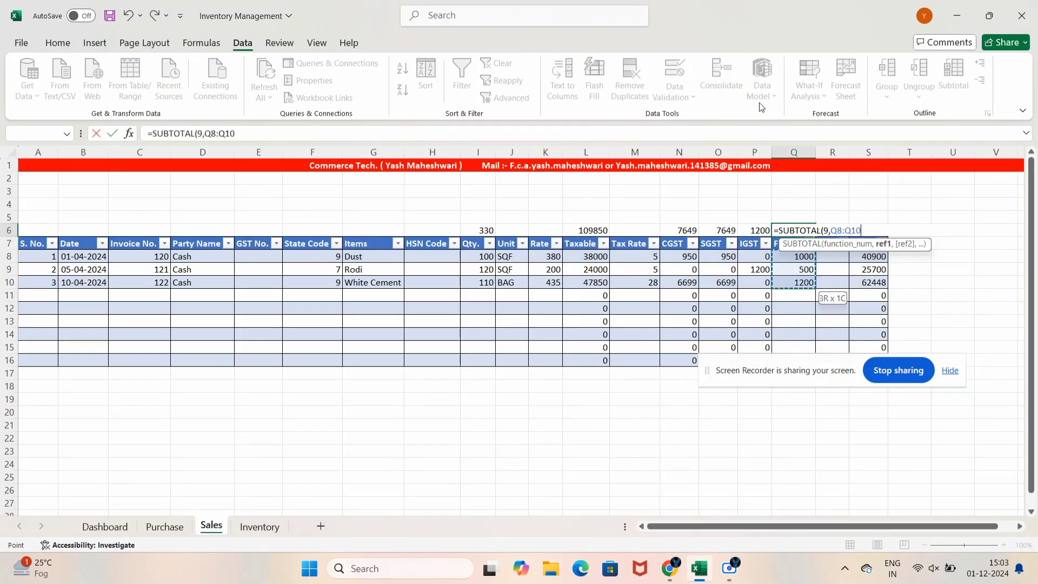
{"action": "key", "text": "Tab"}
{"action": "key", "text": "Tab"}
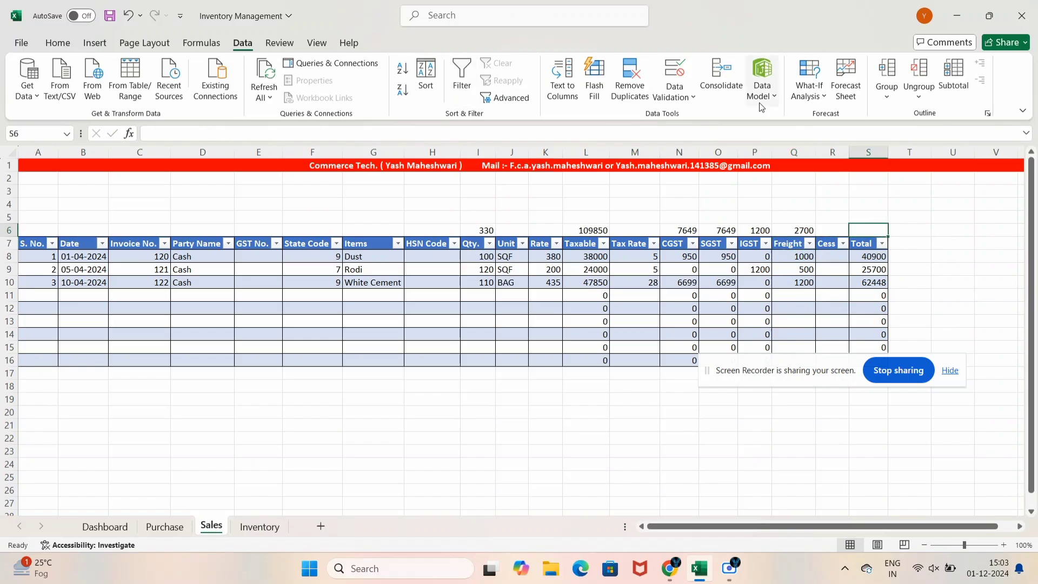
Add SUBTOTAL totals above Cess (0) and Total (129048)
{"action": "key", "text": "Left"}
{"action": "type", "text": "=subt"}
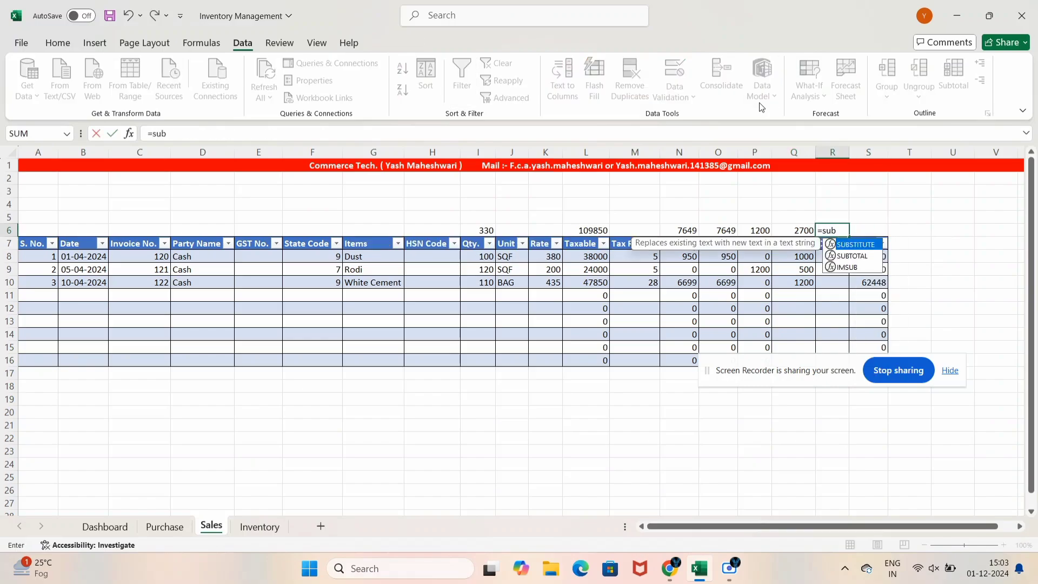
{"action": "key", "text": "Tab"}
{"action": "type", "text": "9,"}
{"action": "key", "text": "Down"}
{"action": "key", "text": "Down"}
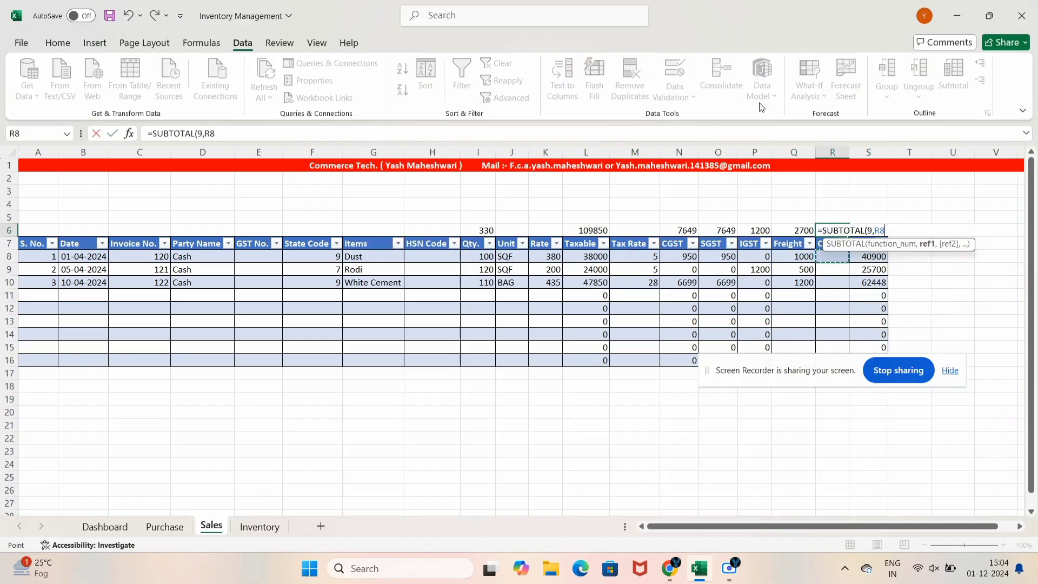
{"action": "key", "text": "ctrl+shift+Down"}
{"action": "key", "text": "Return"}
{"action": "key", "text": "Right"}
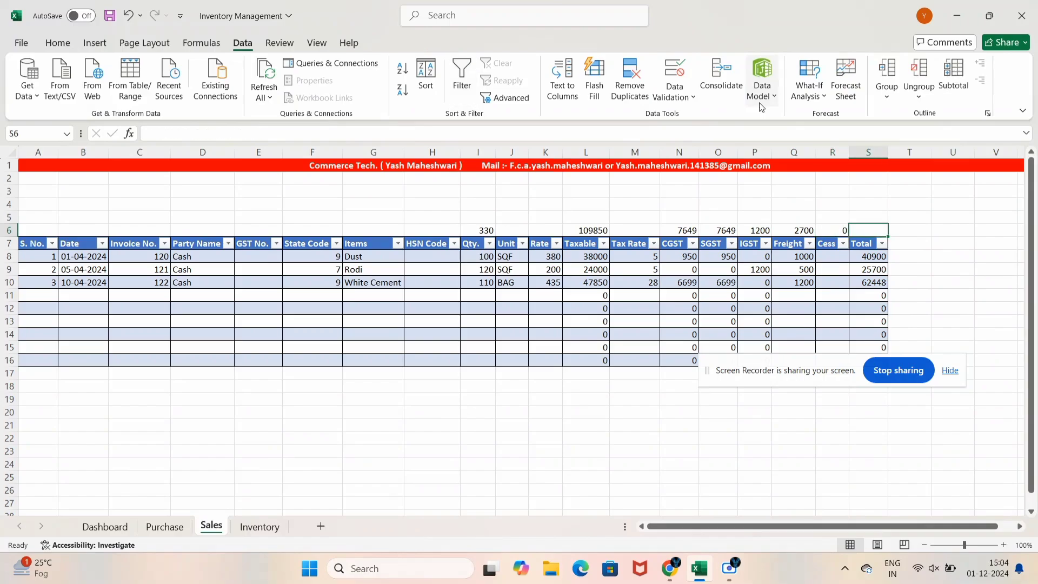
{"action": "key", "text": "Up"}
{"action": "type", "text": "=subt"}
{"action": "key", "text": "Tab"}
{"action": "type", "text": "9"}
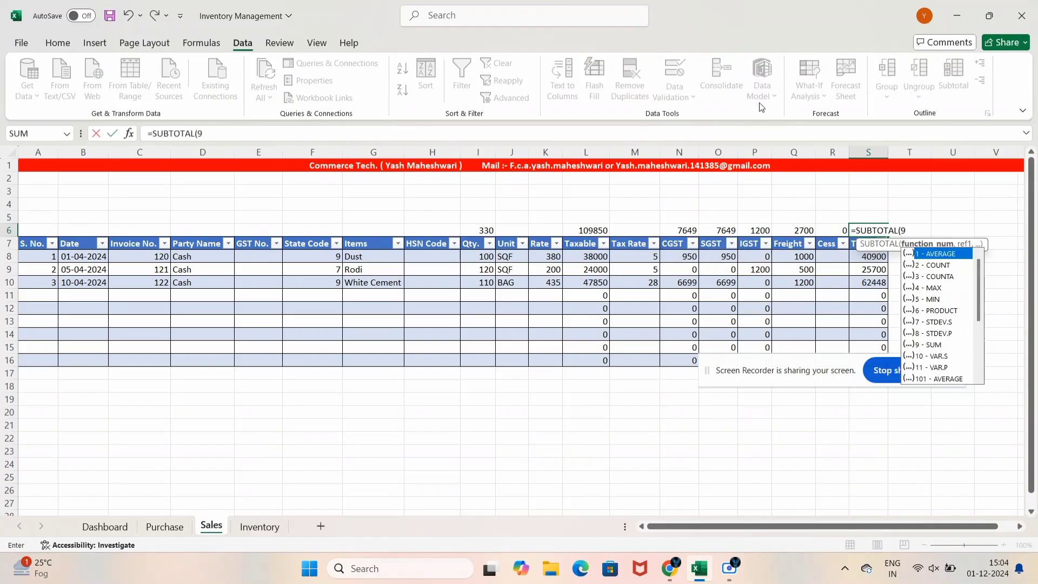
{"action": "type", "text": ","}
{"action": "key", "text": "Down"}
{"action": "key", "text": "Down"}
{"action": "key", "text": "ctrl+shift+Down"}
{"action": "type", "text": ")"}
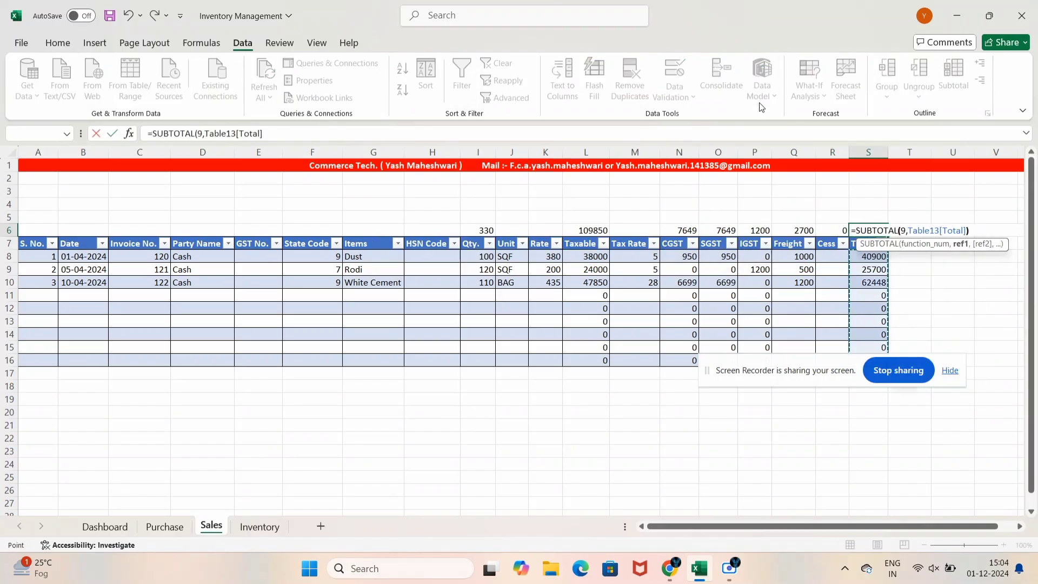
{"action": "key", "text": "Return"}
Make the Sales totals row bold
{"action": "key", "text": "Up"}
{"action": "key", "text": "Up"}
{"action": "key", "text": "Up"}
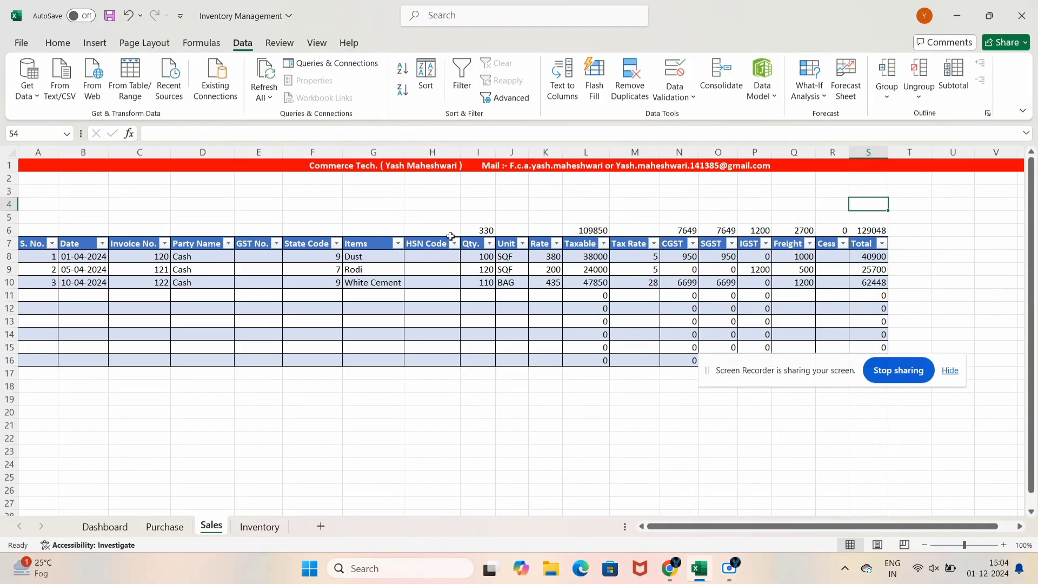
{"action": "left_click_drag", "start_coordinate": [450, 237], "coordinate": [867, 215]}
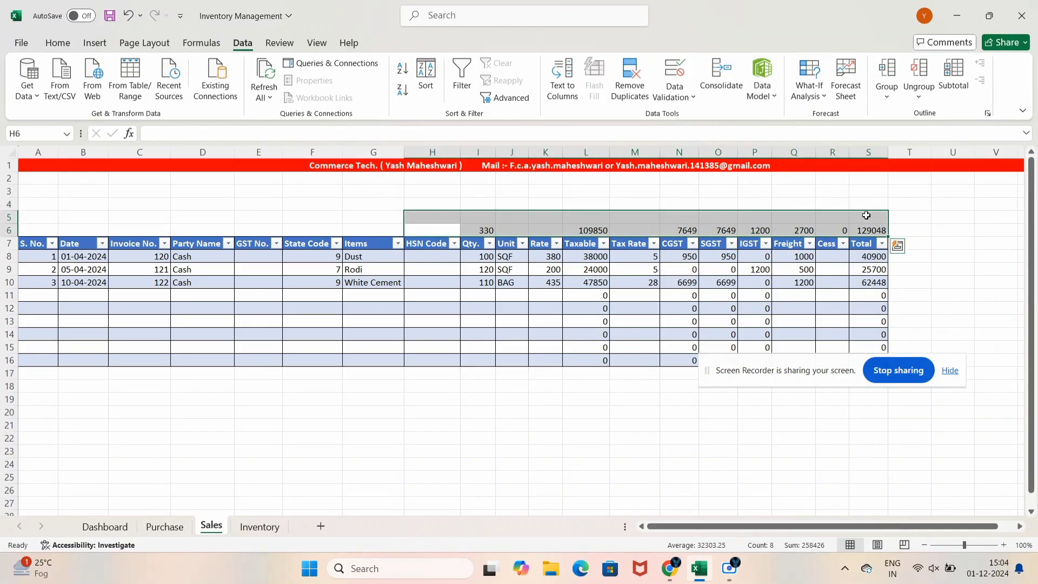
{"action": "key", "text": "ctrl+b"}
{"action": "left_click", "coordinate": [432, 347]}
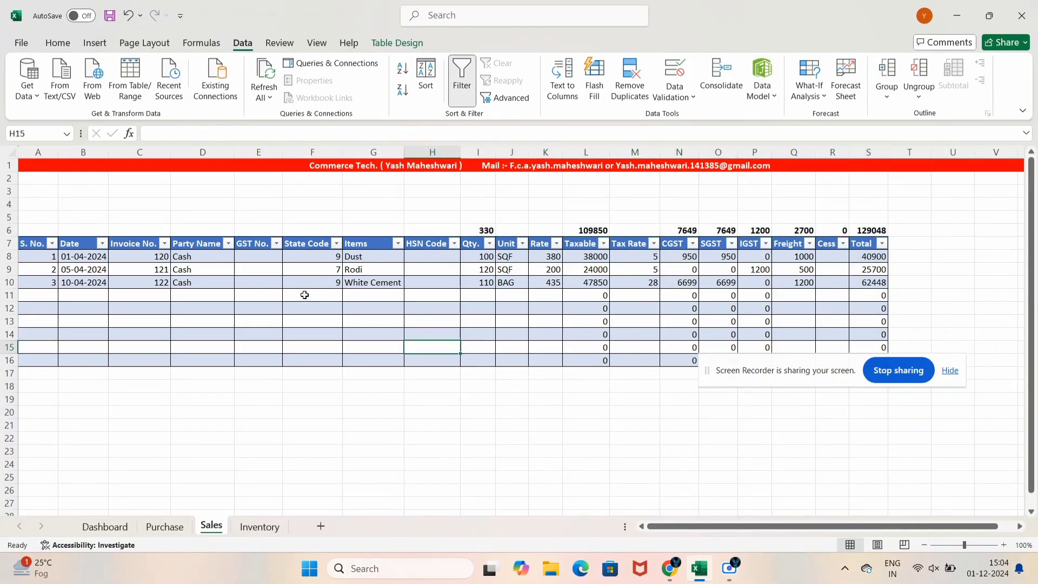
Compare the Purchase and Sales sheets, then go to Inventory's Tax Rate header
{"action": "left_click", "coordinate": [164, 528]}
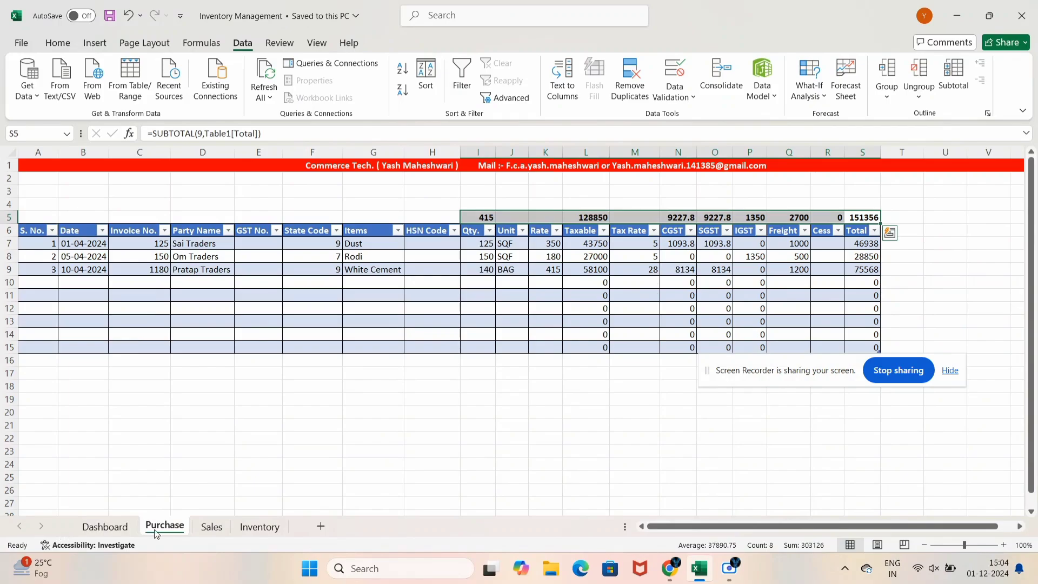
{"action": "left_click", "coordinate": [196, 530]}
{"action": "left_click", "coordinate": [183, 528]}
{"action": "left_click", "coordinate": [200, 530]}
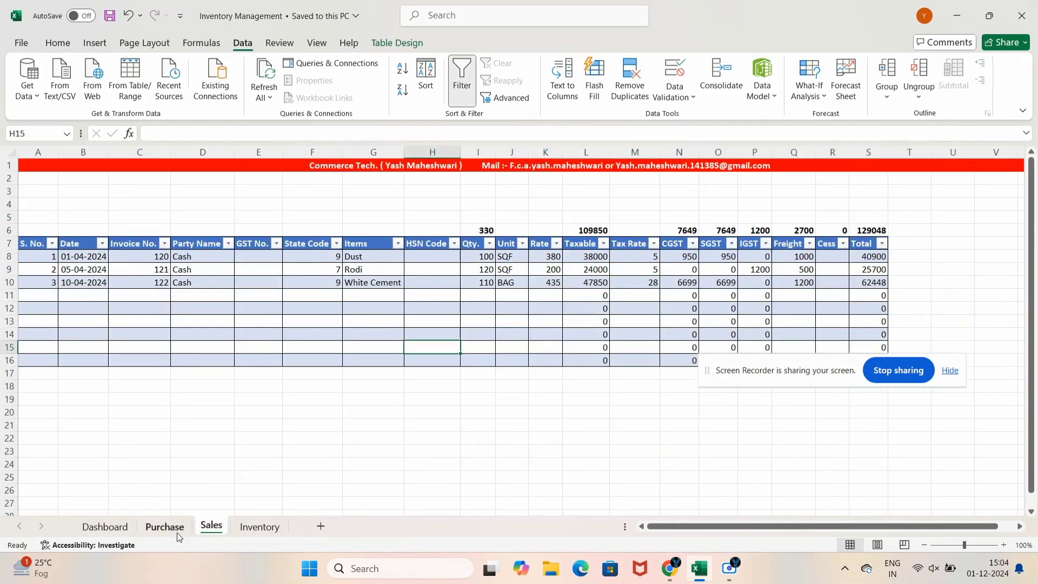
{"action": "left_click", "coordinate": [177, 532]}
{"action": "left_click", "coordinate": [206, 533]}
{"action": "left_click", "coordinate": [183, 530]}
{"action": "left_click", "coordinate": [205, 531]}
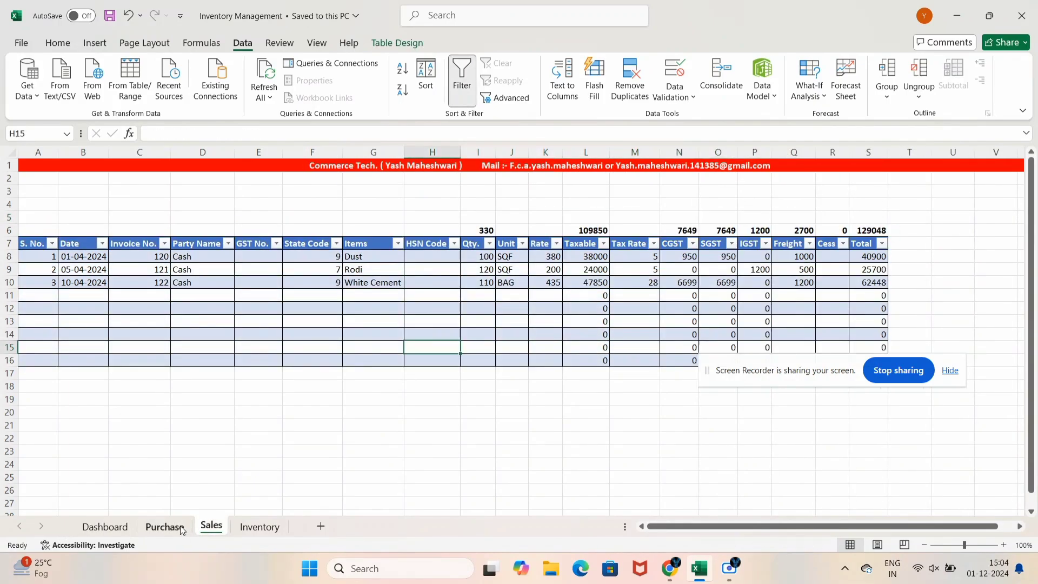
{"action": "left_click", "coordinate": [259, 527]}
{"action": "left_click", "coordinate": [178, 215]}
Add headers Purchase, Sales and Net to the right of Tax Rate
{"action": "key", "text": "Right"}
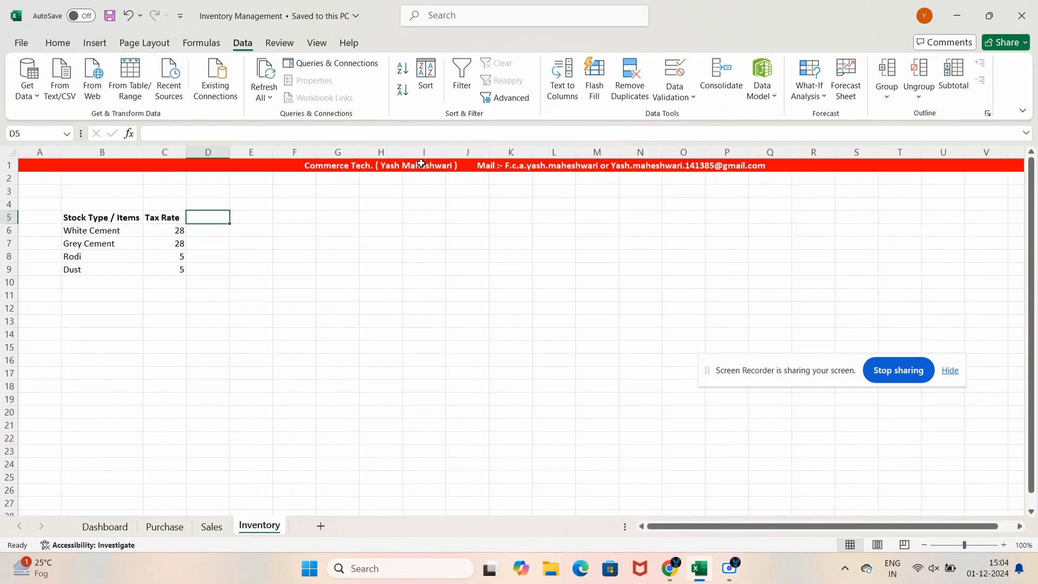
{"action": "type", "text": "Purchase"}
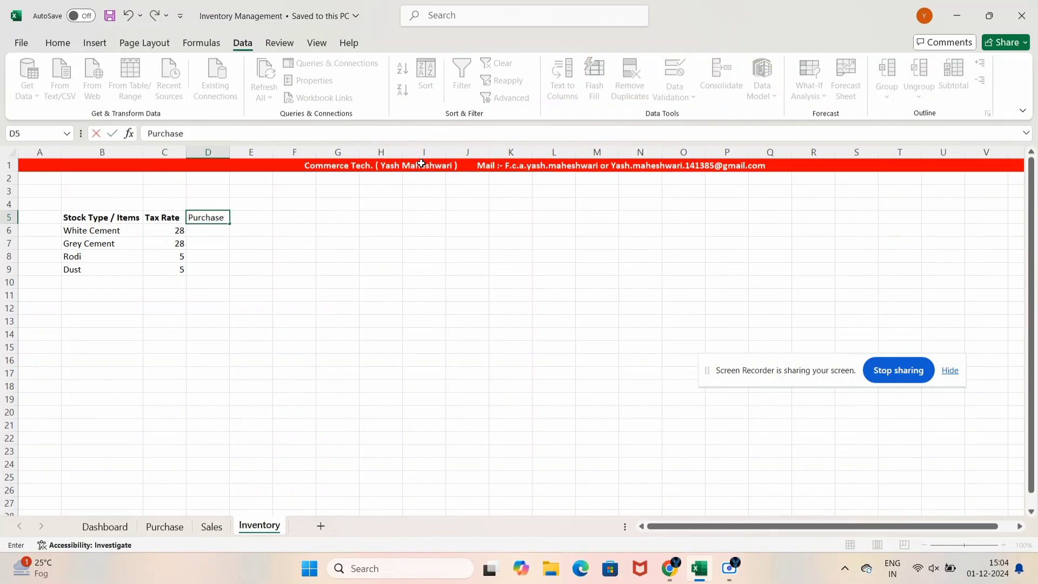
{"action": "key", "text": "Tab"}
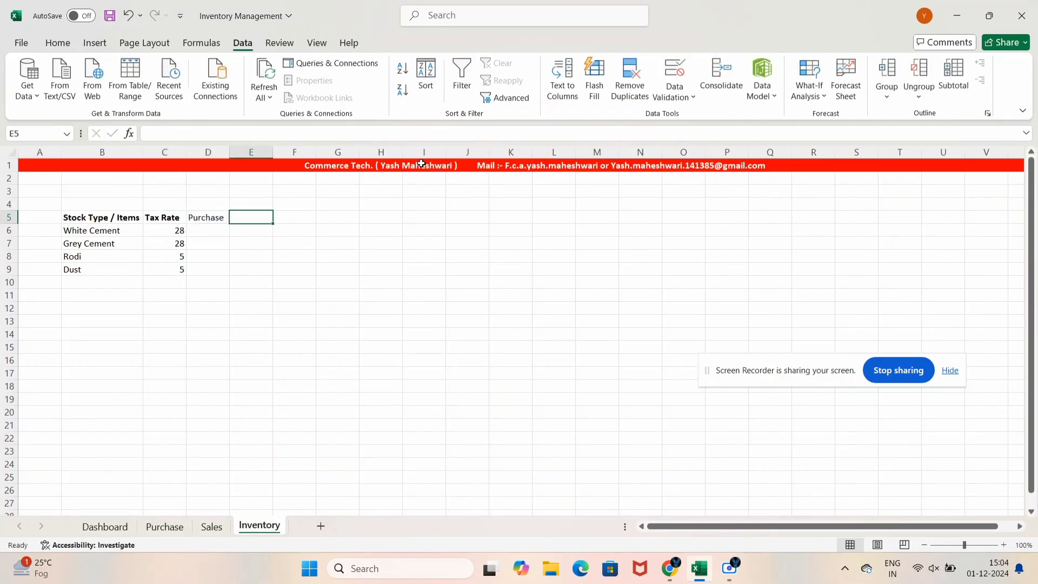
{"action": "type", "text": "Sales"}
{"action": "key", "text": "Tab"}
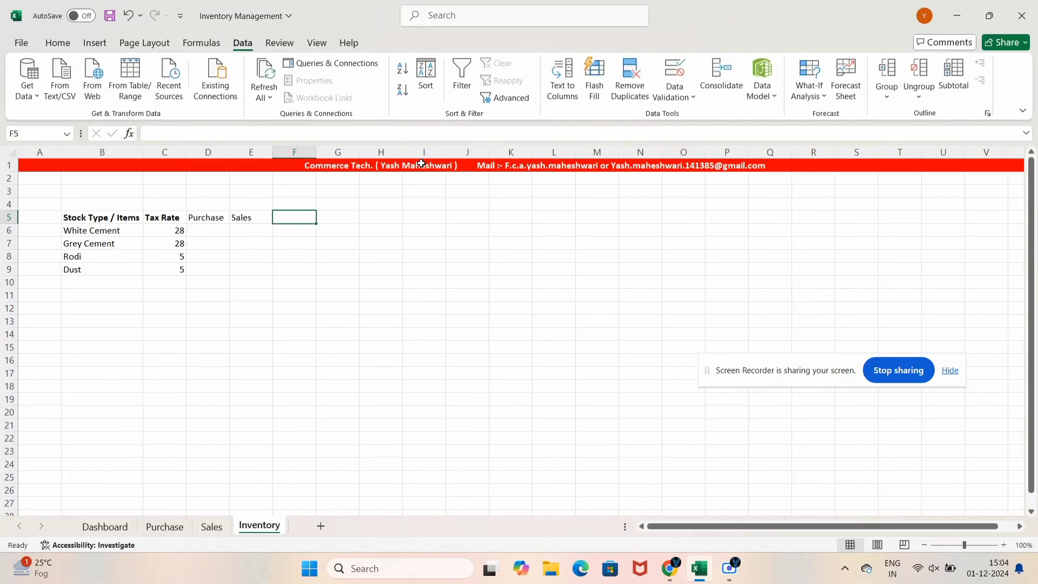
{"action": "type", "text": "Net"}
{"action": "key", "text": "Return"}
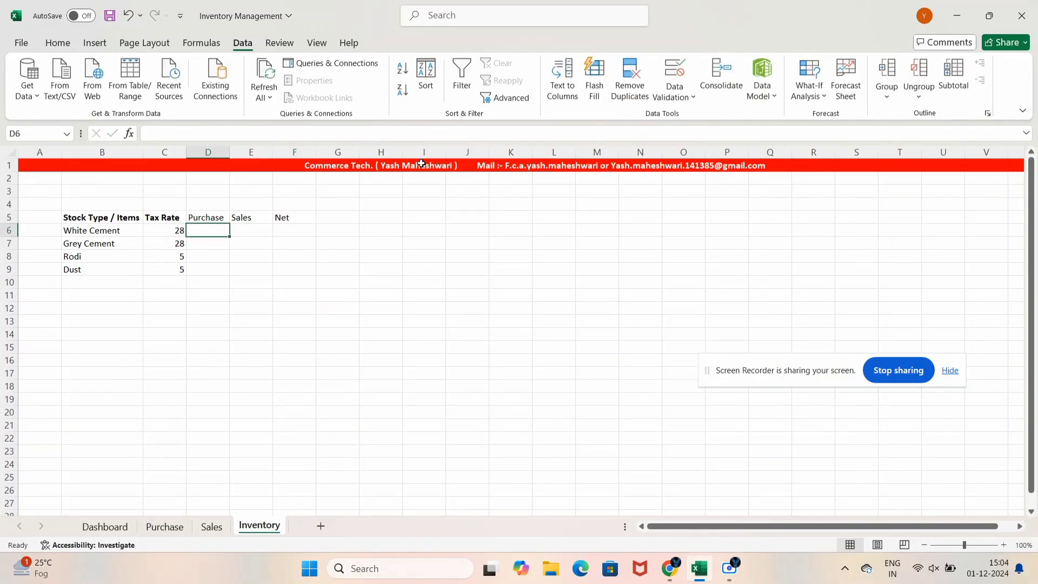
{"action": "key", "text": "Up"}
{"action": "key", "text": "Right"}
{"action": "key", "text": "Right"}
{"action": "key", "text": "Right"}
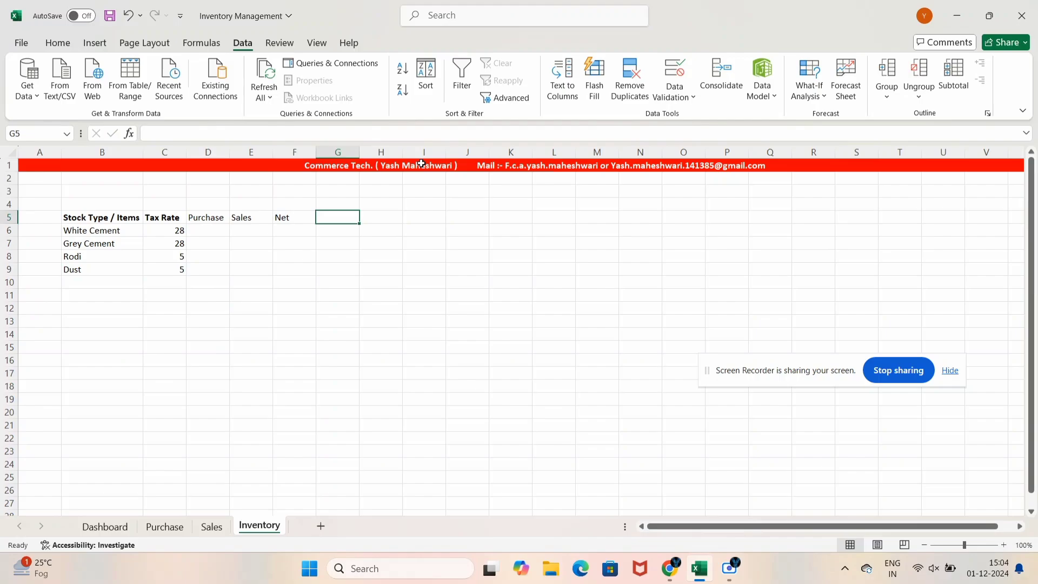
Add the headers Purchase Price and Sales Prices after Net
{"action": "type", "text": "Purchase"}
{"action": "key", "text": "Tab"}
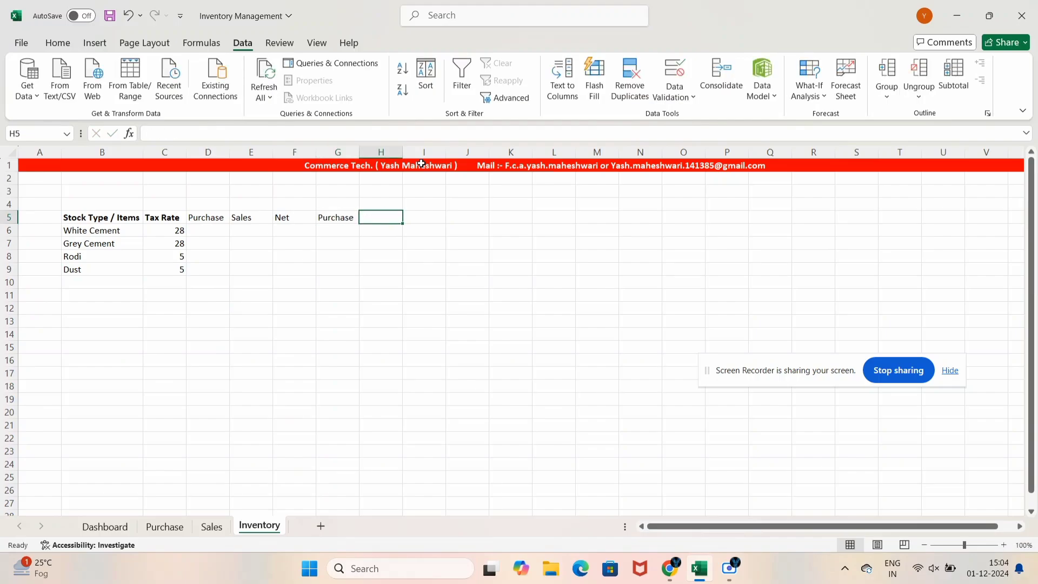
{"action": "type", "text": "Sal"}
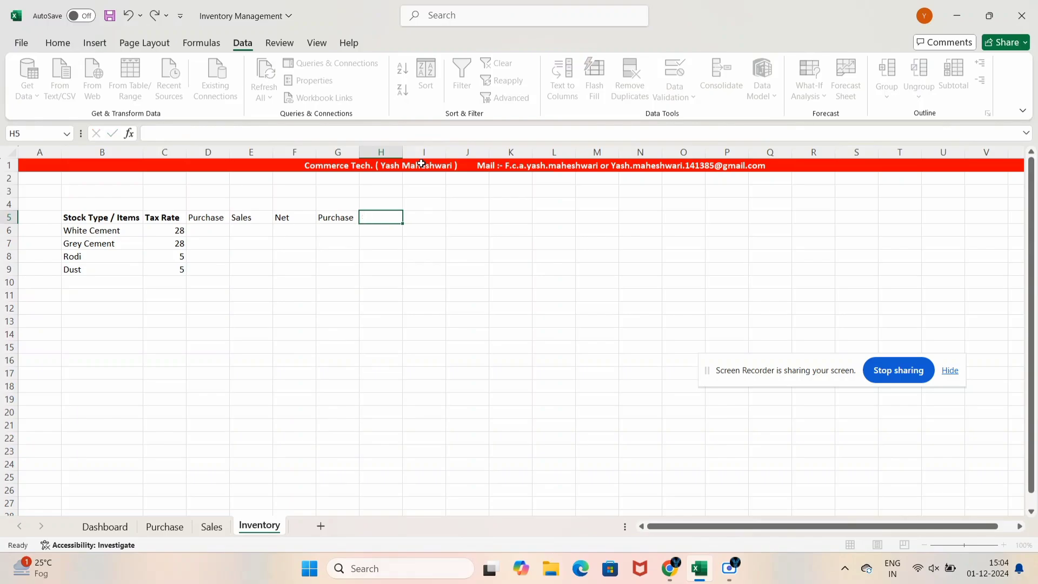
{"action": "key", "text": "Left"}
{"action": "key", "text": "F2"}
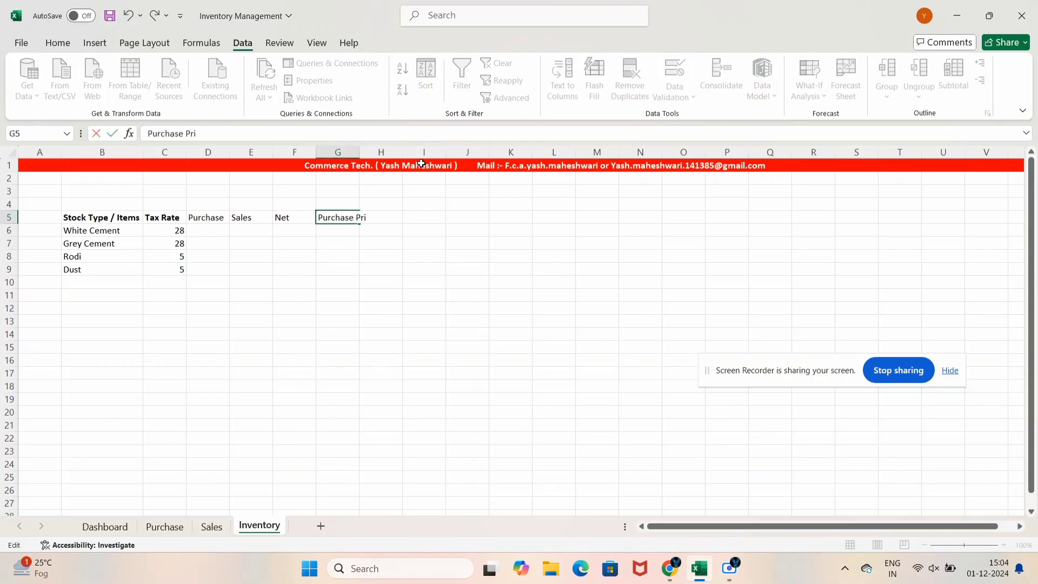
{"action": "type", "text": "Price"}
{"action": "key", "text": "Tab"}
{"action": "type", "text": "Sa"}
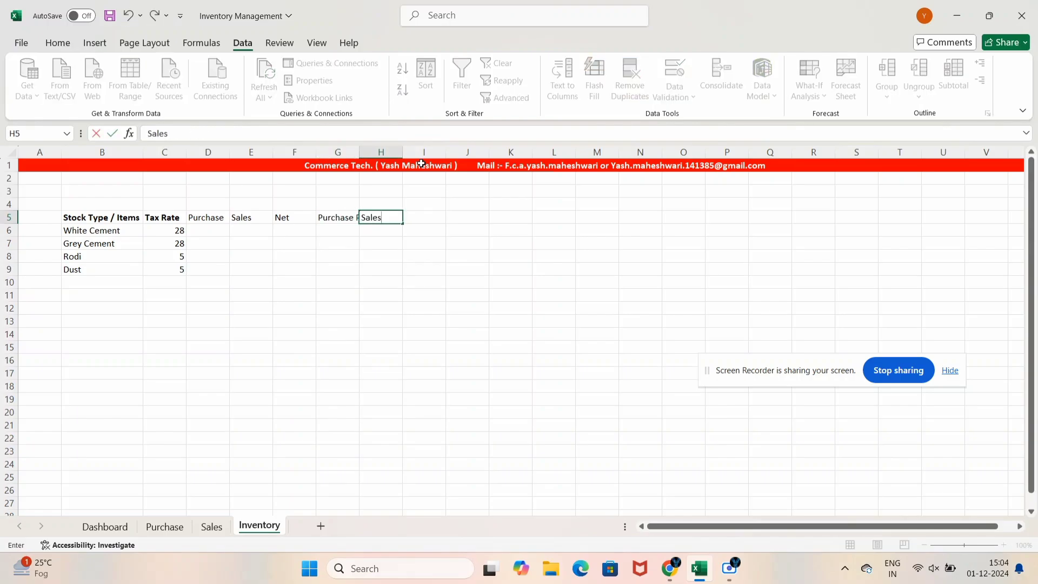
{"action": "type", "text": "les Prices"}
{"action": "key", "text": "Left"}
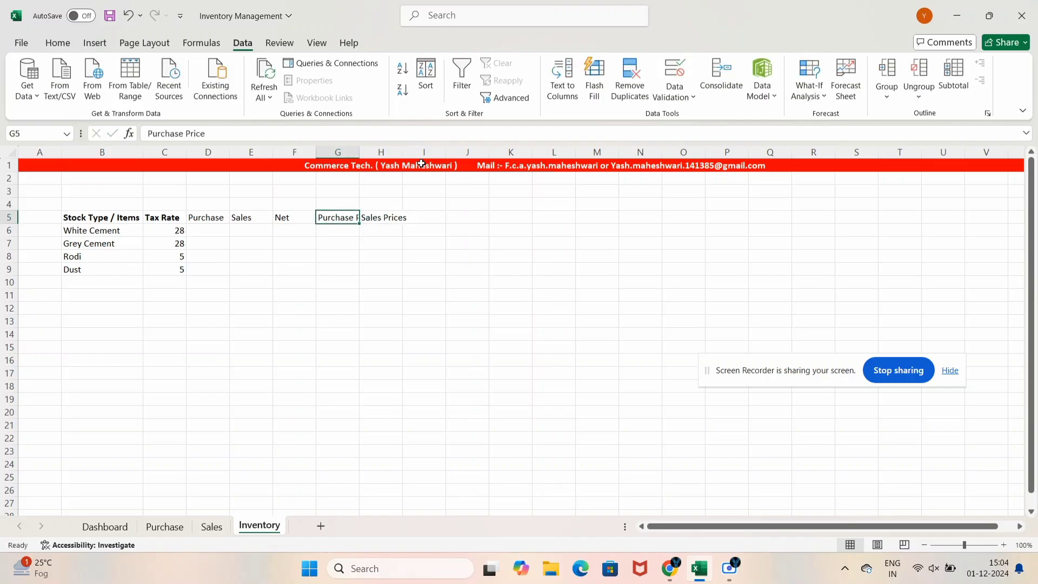
{"action": "key", "text": "Right"}
{"action": "key", "text": "Right"}
Bold the new headers and select the whole inventory table B5:H9
{"action": "key", "text": "Left"}
{"action": "key", "text": "shift+Left"}
{"action": "key", "text": "shift+Left"}
{"action": "key", "text": "shift+Left"}
{"action": "key", "text": "shift+Left"}
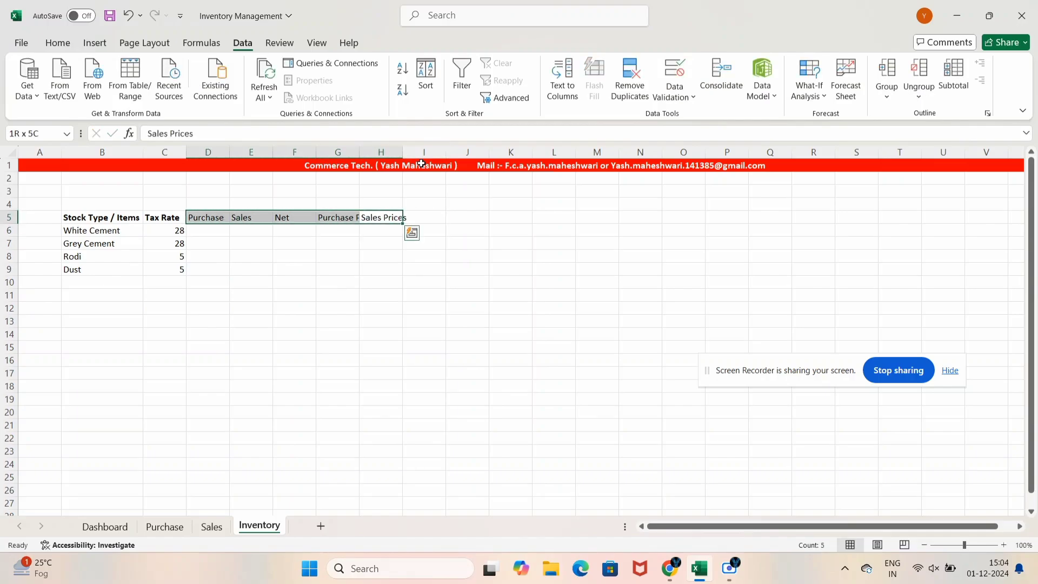
{"action": "key", "text": "ctrl+b"}
{"action": "key", "text": "Left"}
{"action": "key", "text": "Left"}
{"action": "key", "text": "Left"}
{"action": "key", "text": "Left"}
{"action": "key", "text": "Left"}
{"action": "key", "text": "Left"}
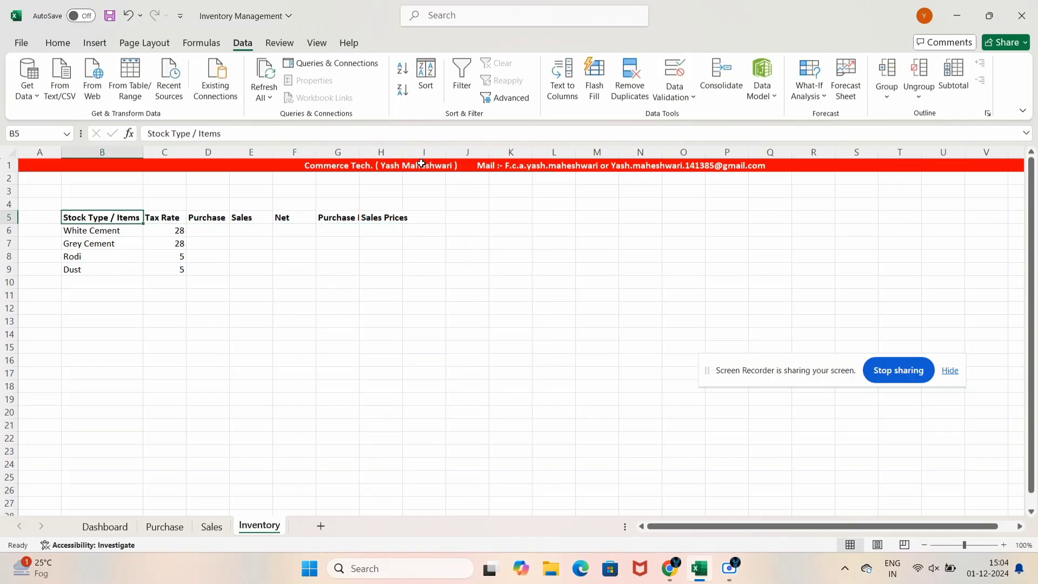
{"action": "key", "text": "shift+Down"}
{"action": "key", "text": "shift+Down"}
{"action": "key", "text": "shift+Down"}
{"action": "key", "text": "shift+Down"}
{"action": "key", "text": "shift+Right"}
{"action": "key", "text": "shift+Right"}
{"action": "key", "text": "shift+Right"}
{"action": "key", "text": "shift+Right"}
{"action": "key", "text": "shift+Right"}
{"action": "key", "text": "shift+Right"}
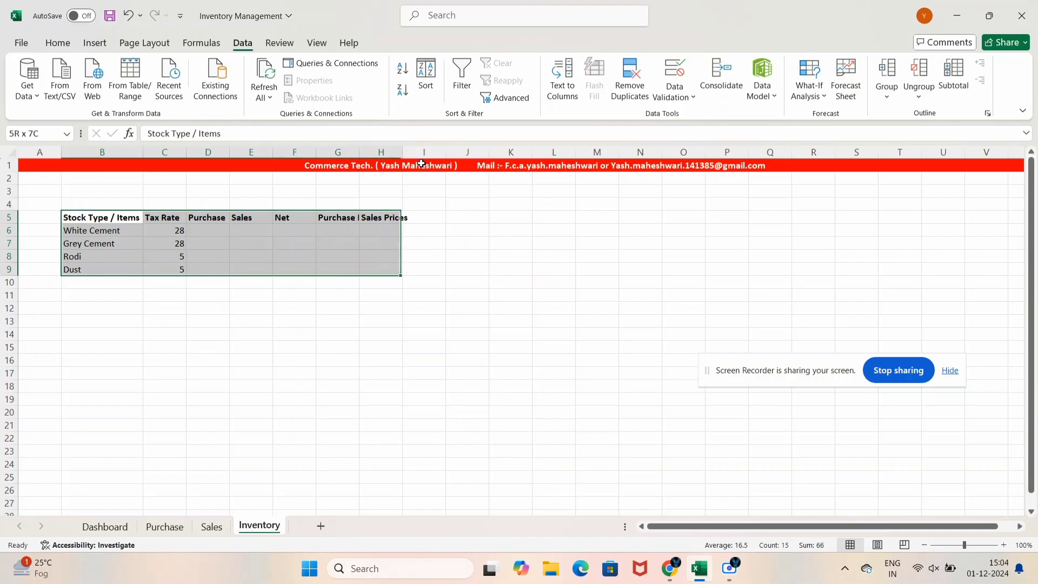
Apply All Borders to the inventory table
{"action": "key", "text": "alt+h"}
{"action": "key", "text": "b"}
{"action": "key", "text": "a"}
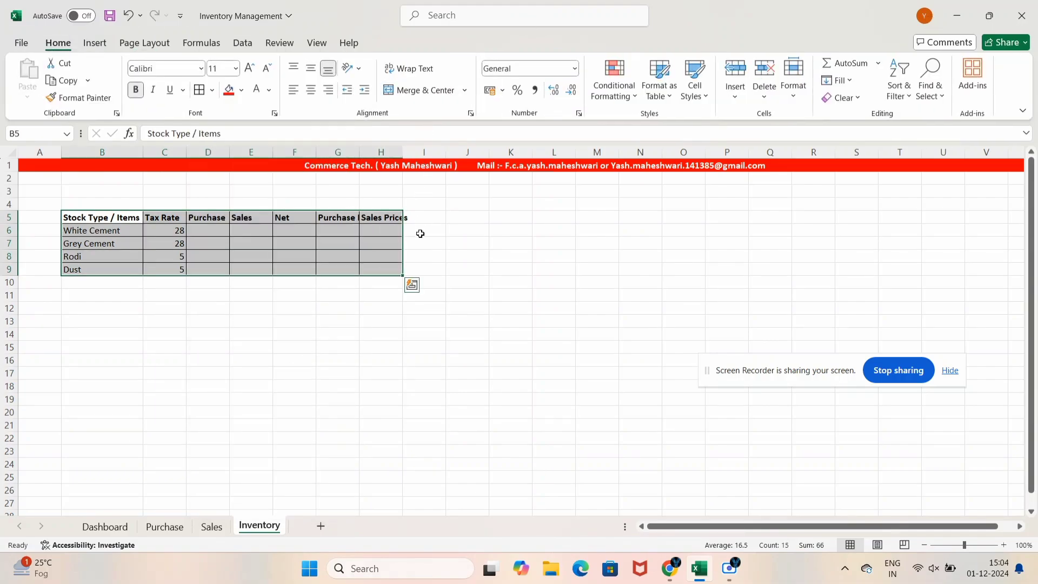
{"action": "left_click", "coordinate": [295, 438]}
Autofit all column widths and widen column F
{"action": "key", "text": "ctrl+a"}
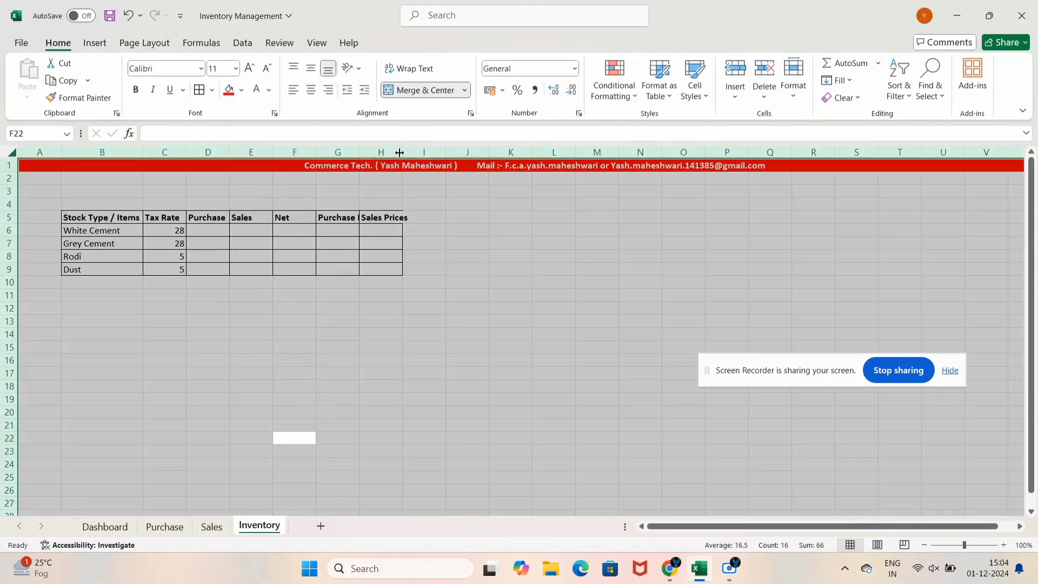
{"action": "double_click", "coordinate": [399, 152]}
{"action": "left_click", "coordinate": [449, 295]}
{"action": "left_click", "coordinate": [259, 218]}
{"action": "mouse_move", "coordinate": [271, 152]}
{"action": "left_mouse_down"}
{"action": "mouse_move", "coordinate": [290, 152]}
{"action": "mouse_move", "coordinate": [259, 152]}
{"action": "mouse_move", "coordinate": [286, 152]}
{"action": "left_mouse_up"}
{"action": "left_click", "coordinate": [264, 234]}
Insert a blank column D between Tax Rate and Purchase
{"action": "left_click", "coordinate": [205, 152]}
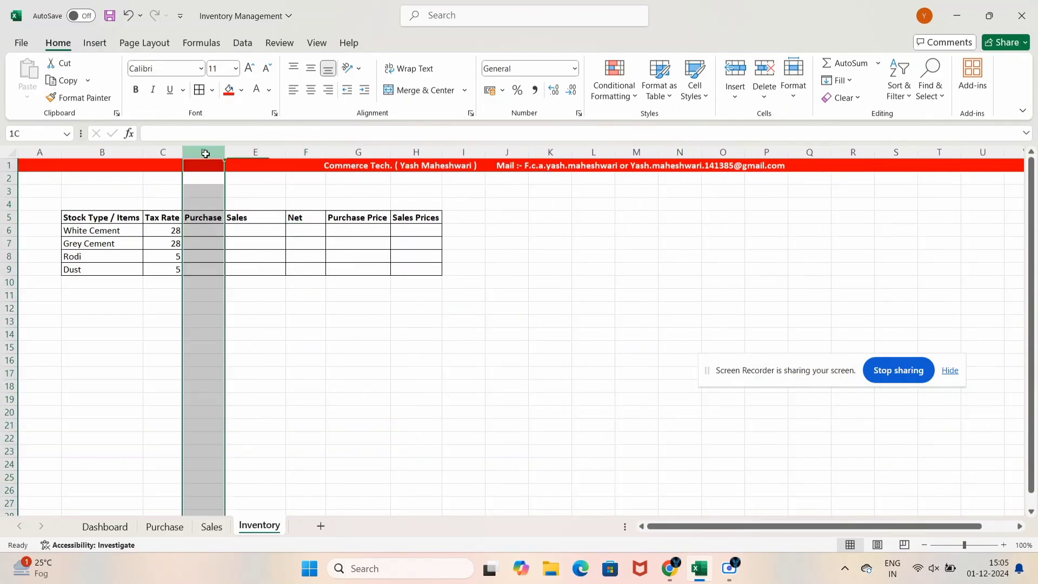
{"action": "left_click", "coordinate": [745, 76]}
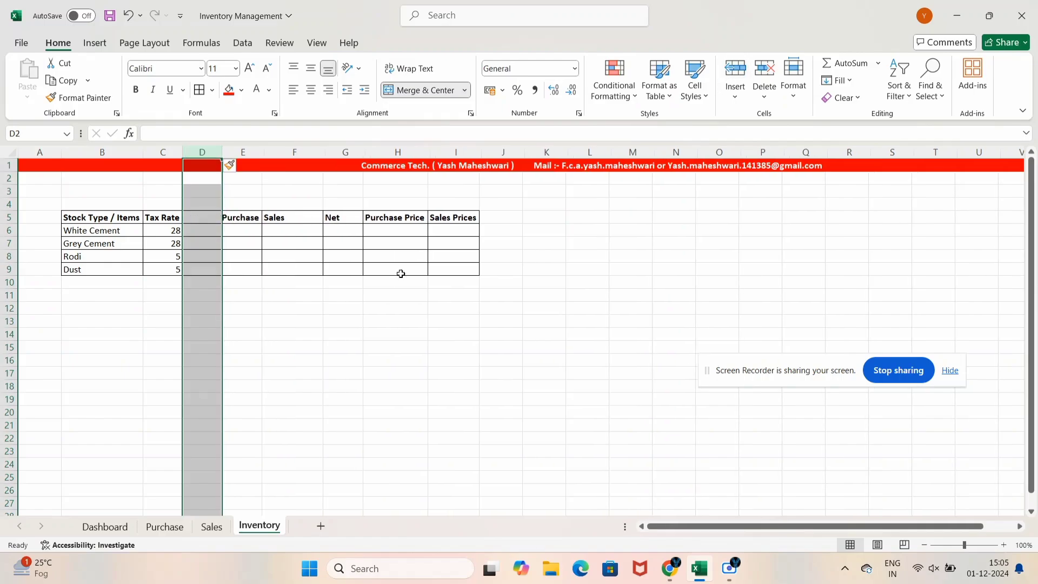
{"action": "left_click", "coordinate": [211, 222]}
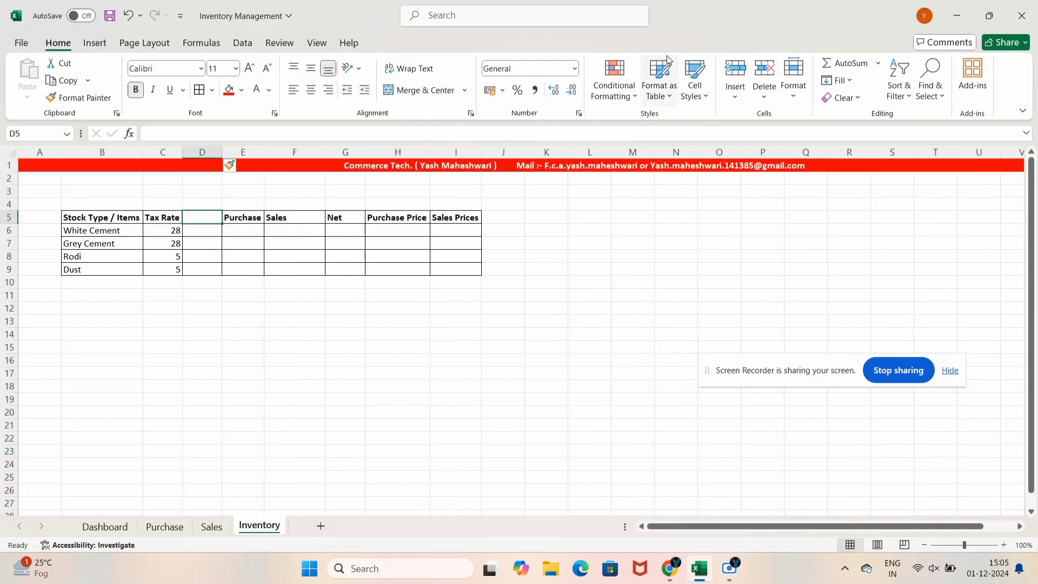
Add a 'Unit' column with BAG, BAG, SQF, SQF for the four items
{"action": "type", "text": "Unit"}
{"action": "key", "text": "Return"}
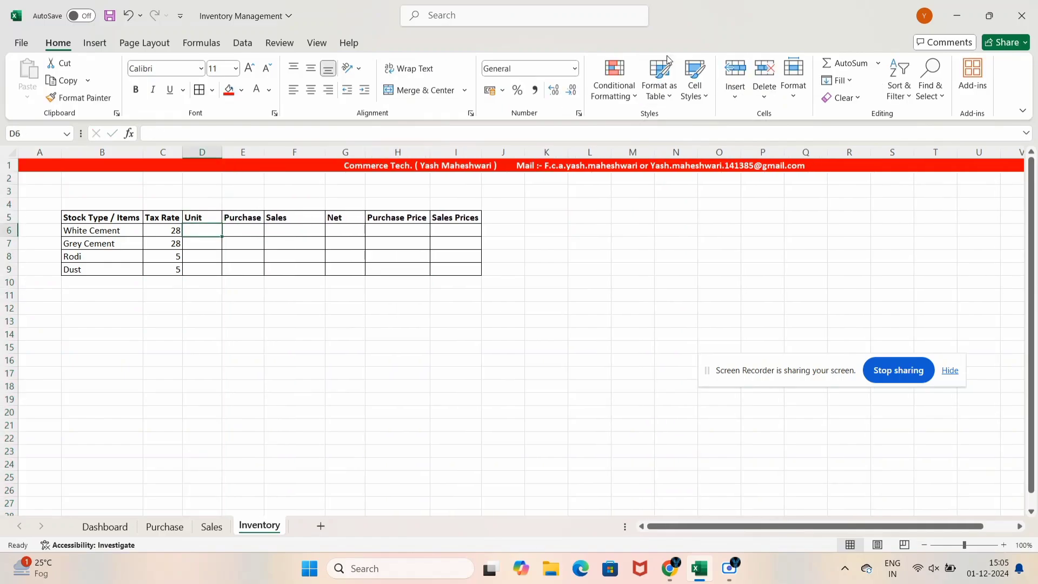
{"action": "type", "text": "BAG"}
{"action": "key", "text": "Return"}
{"action": "type", "text": "B"}
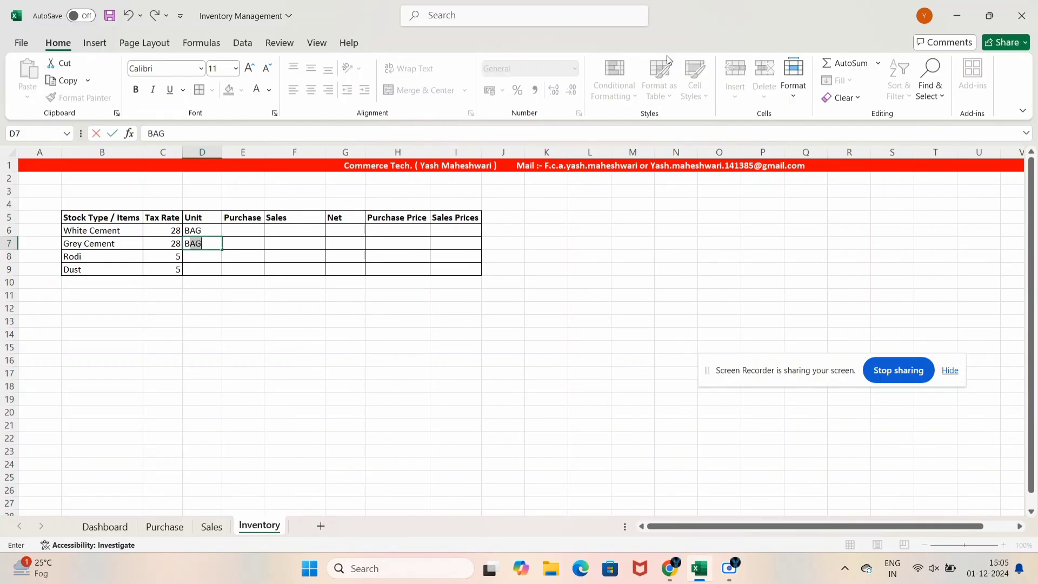
{"action": "key", "text": "Return"}
{"action": "type", "text": "SQF"}
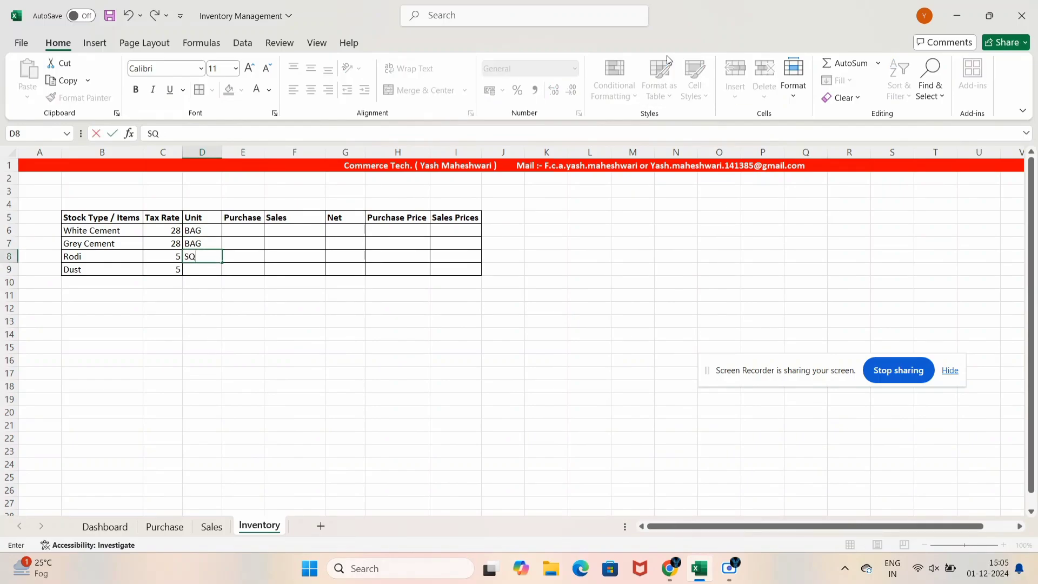
{"action": "key", "text": "Return"}
{"action": "type", "text": "SQF"}
{"action": "key", "text": "Return"}
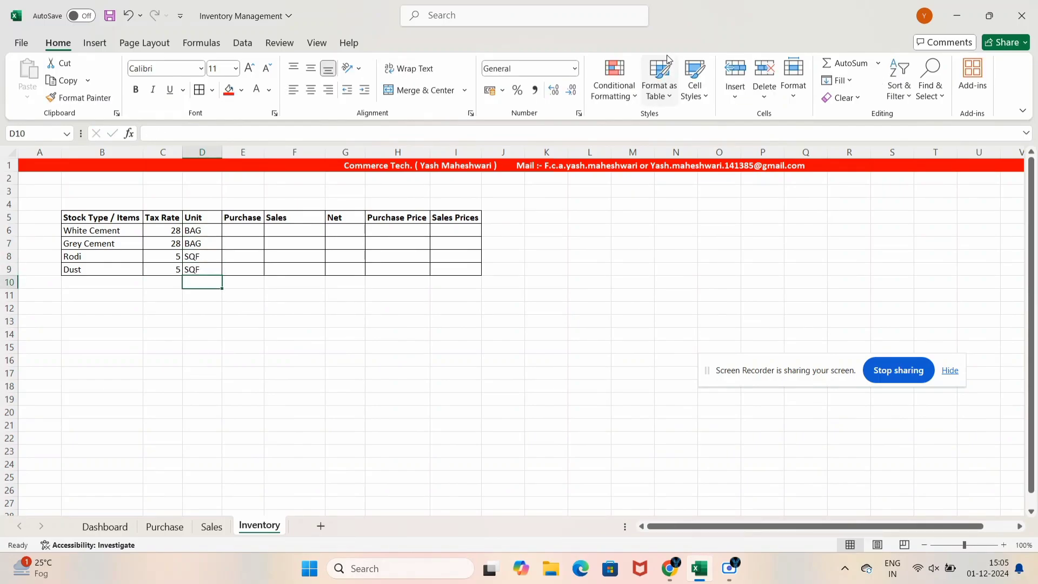
Start a SUMIF formula in White Cement's Purchase cell E6
{"action": "key", "text": "Up"}
{"action": "key", "text": "Up"}
{"action": "key", "text": "Right"}
{"action": "key", "text": "Up"}
{"action": "key", "text": "Left"}
{"action": "key", "text": "Up"}
{"action": "key", "text": "Up"}
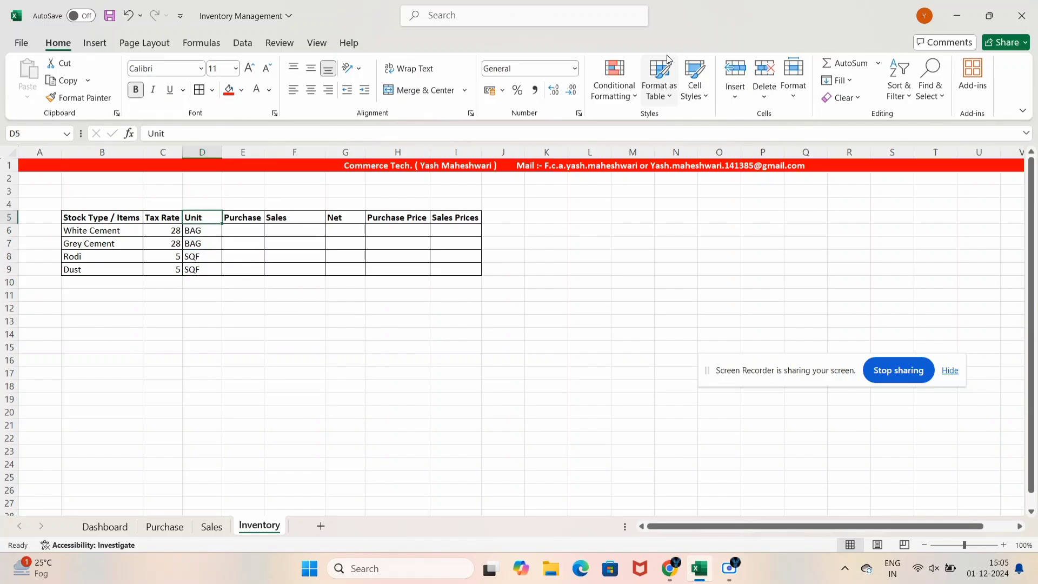
{"action": "key", "text": "Right"}
{"action": "key", "text": "Down"}
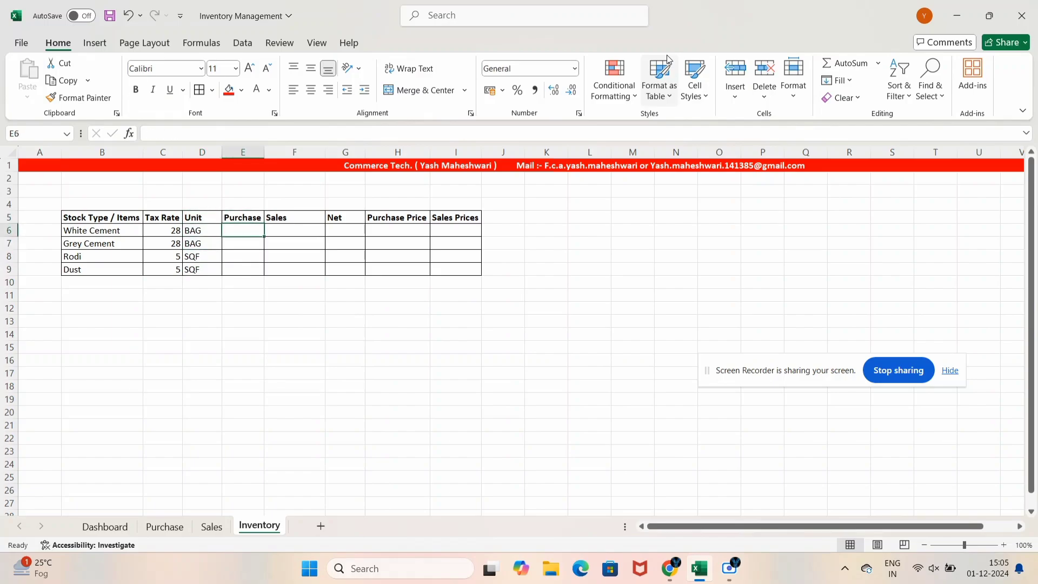
{"action": "type", "text": "="}
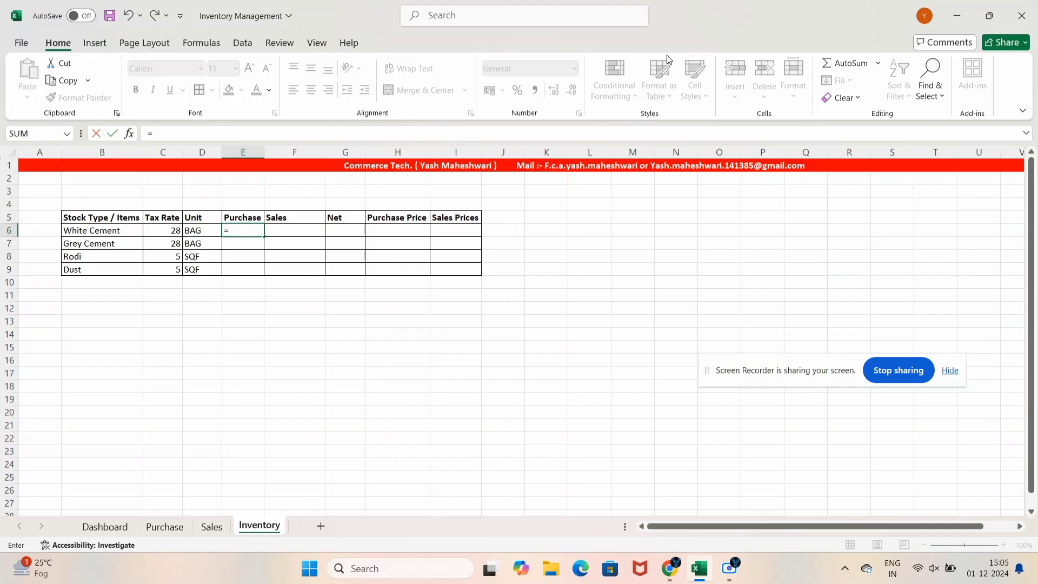
{"action": "type", "text": "sum"}
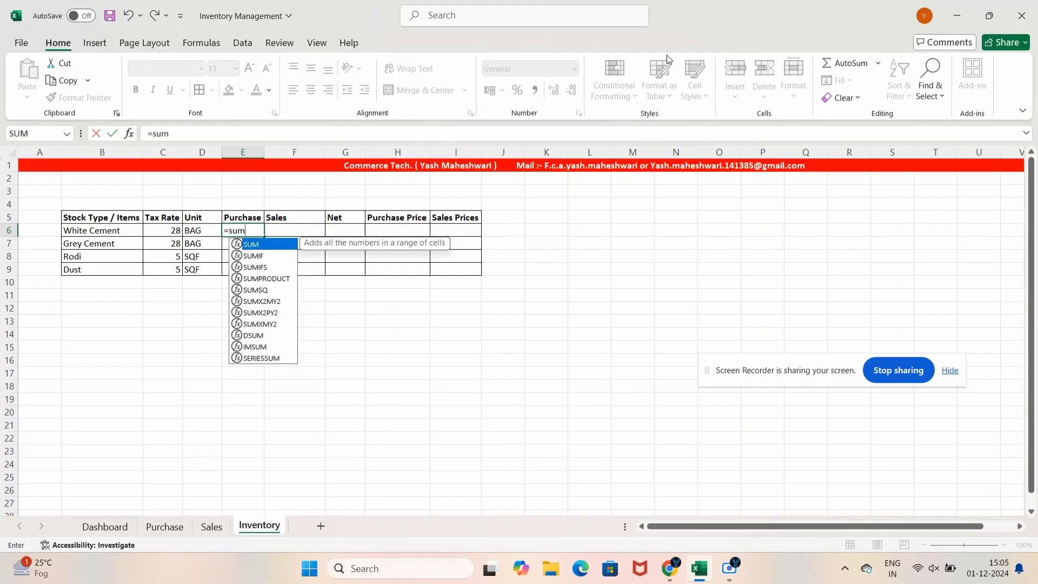
{"action": "key", "text": "Down"}
{"action": "key", "text": "Tab"}
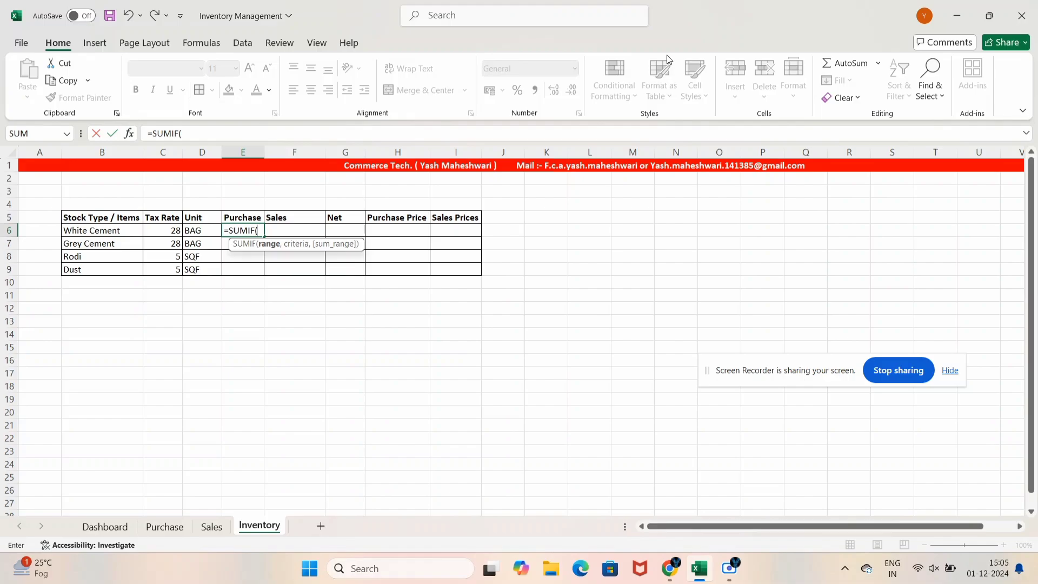
{"action": "key", "text": "Left"}
{"action": "key", "text": "Left"}
{"action": "key", "text": "Left"}
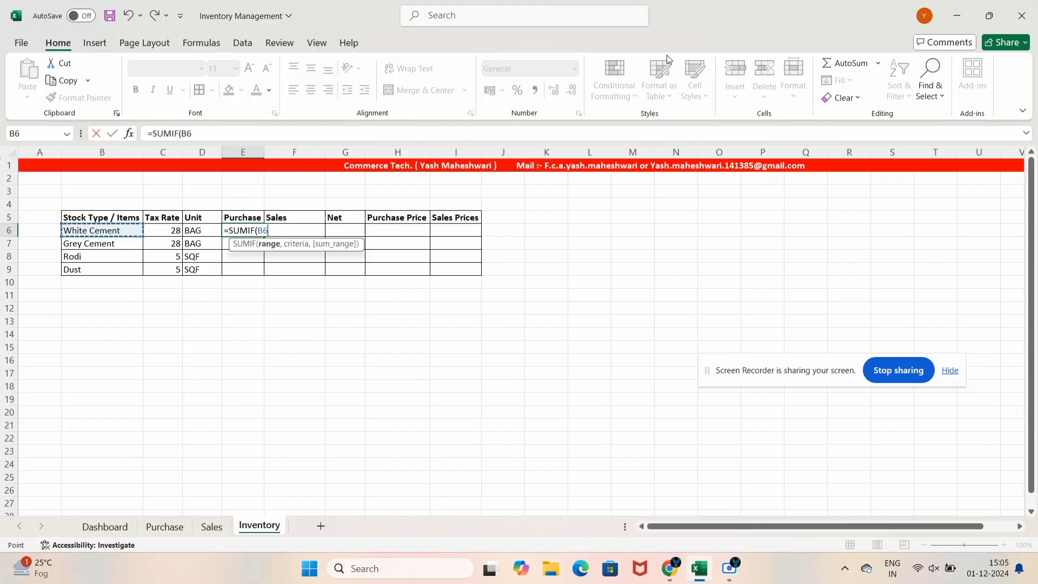
{"action": "key", "text": "BackSpace"}
{"action": "key", "text": "BackSpace"}
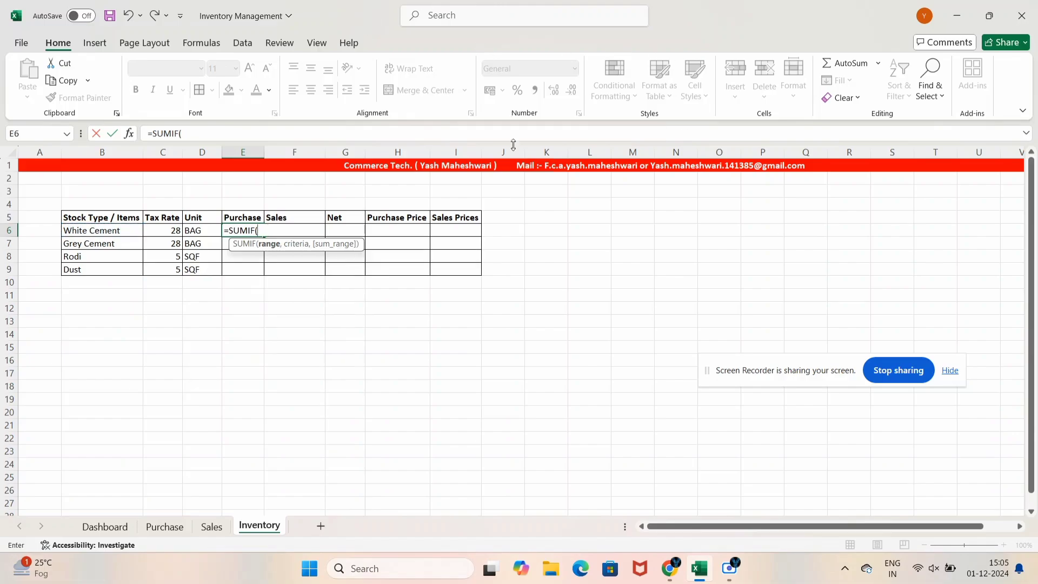
Point it to Table1[Items], criterion B6, and Table1[Qty. ], giving 140
{"action": "left_click", "coordinate": [172, 528]}
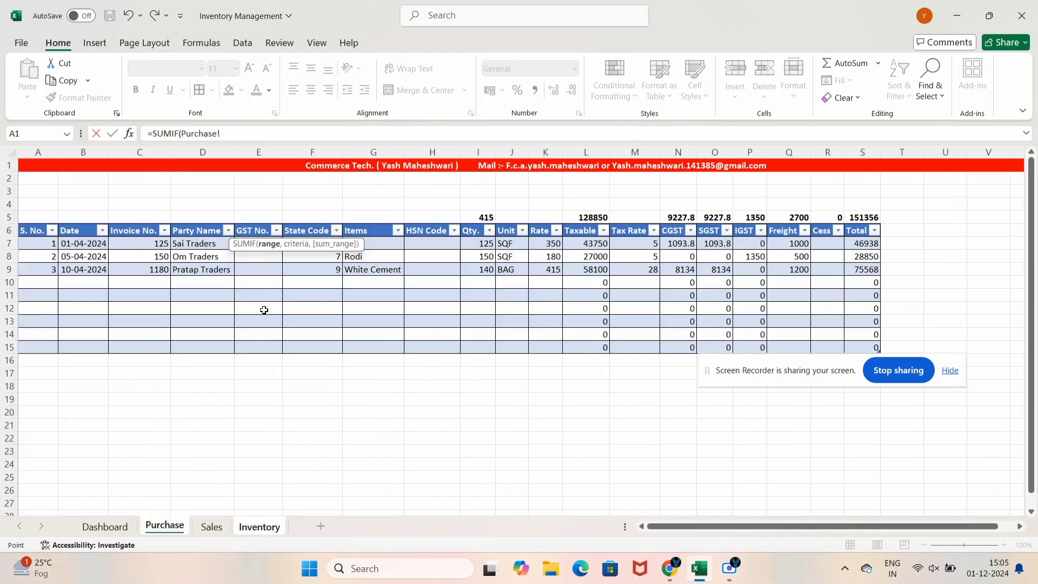
{"action": "left_click_drag", "start_coordinate": [366, 241], "coordinate": [391, 349]}
{"action": "type", "text": ","}
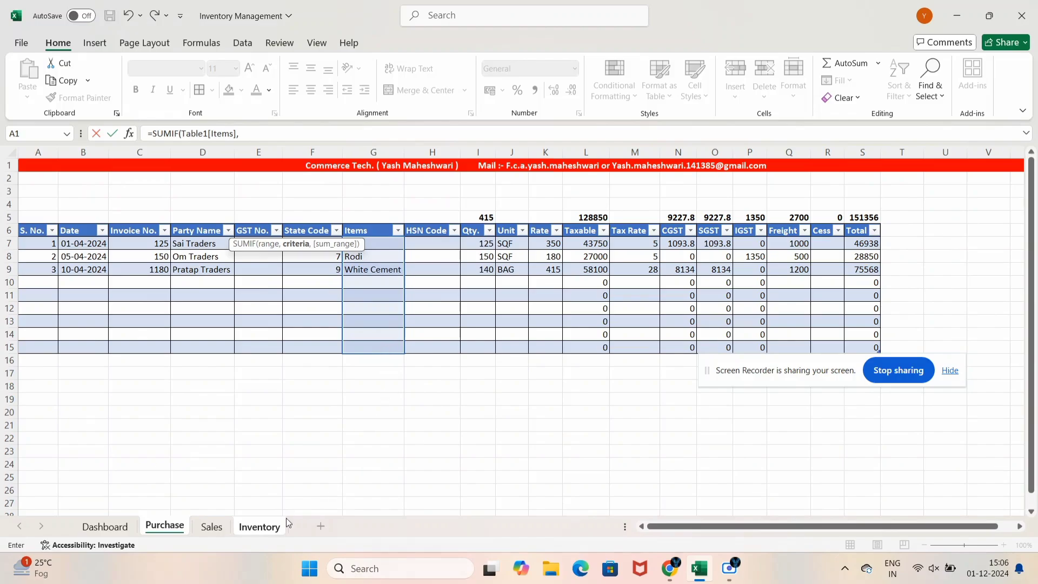
{"action": "left_click", "coordinate": [242, 527]}
{"action": "left_click", "coordinate": [116, 231]}
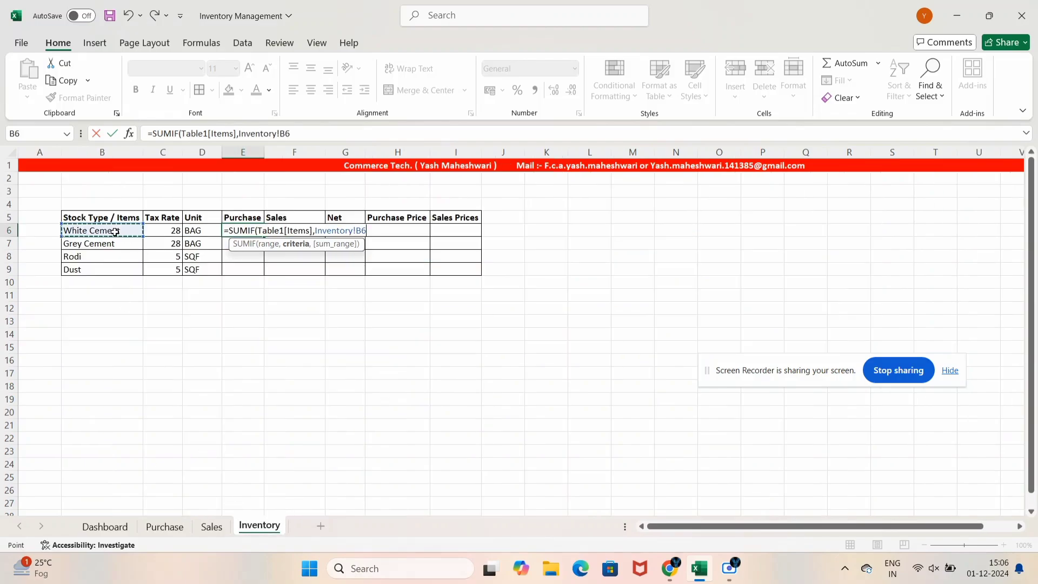
{"action": "type", "text": ","}
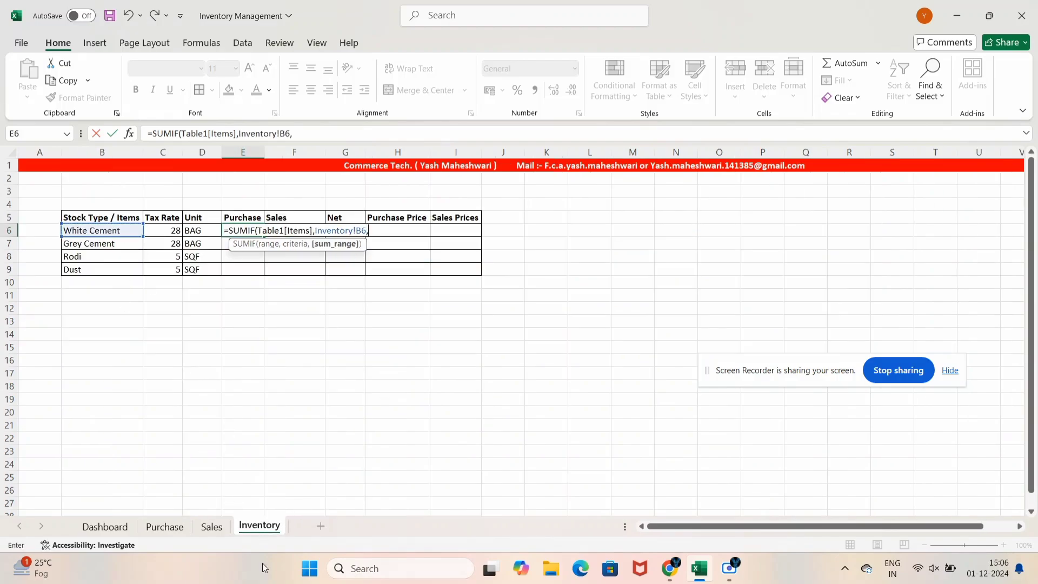
{"action": "left_click", "coordinate": [175, 525]}
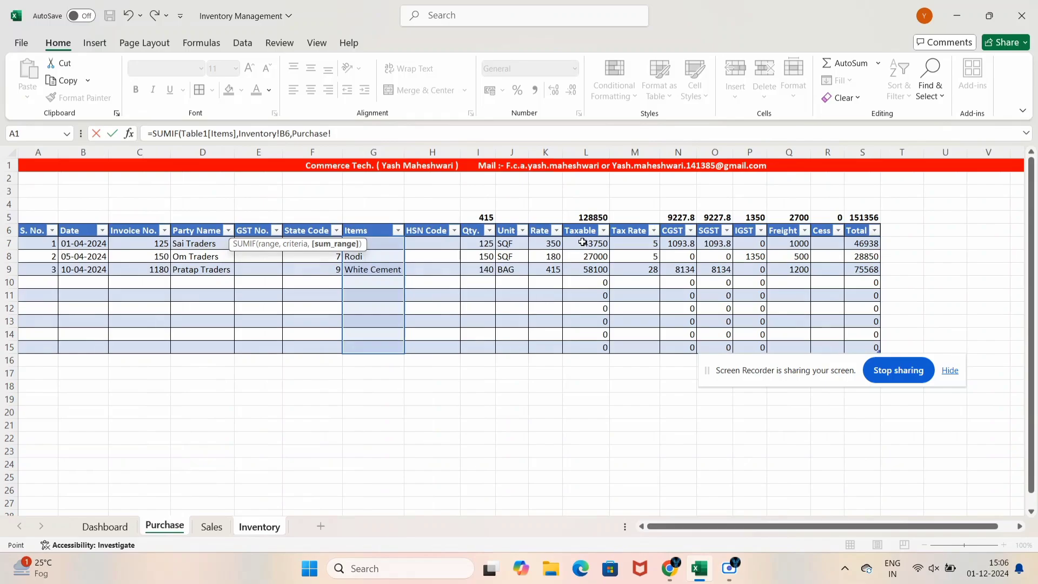
{"action": "left_click_drag", "start_coordinate": [477, 242], "coordinate": [489, 346]}
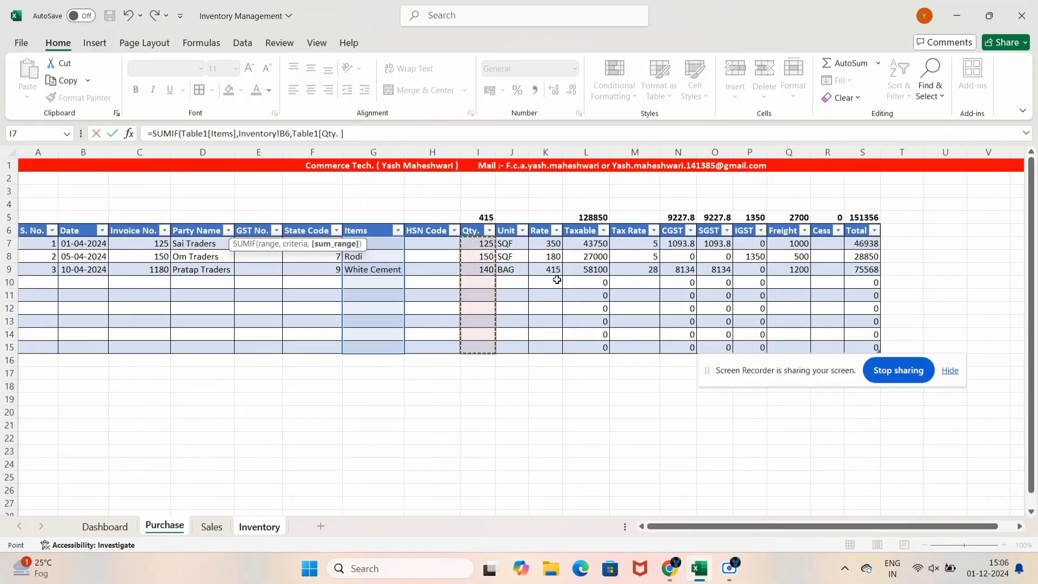
{"action": "left_click", "coordinate": [259, 526]}
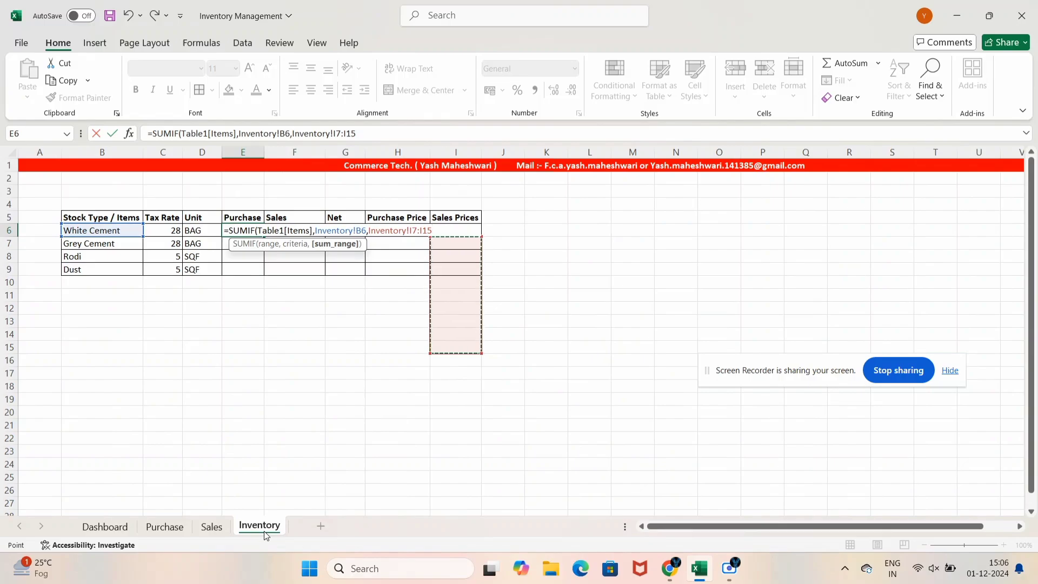
{"action": "left_click", "coordinate": [157, 527]}
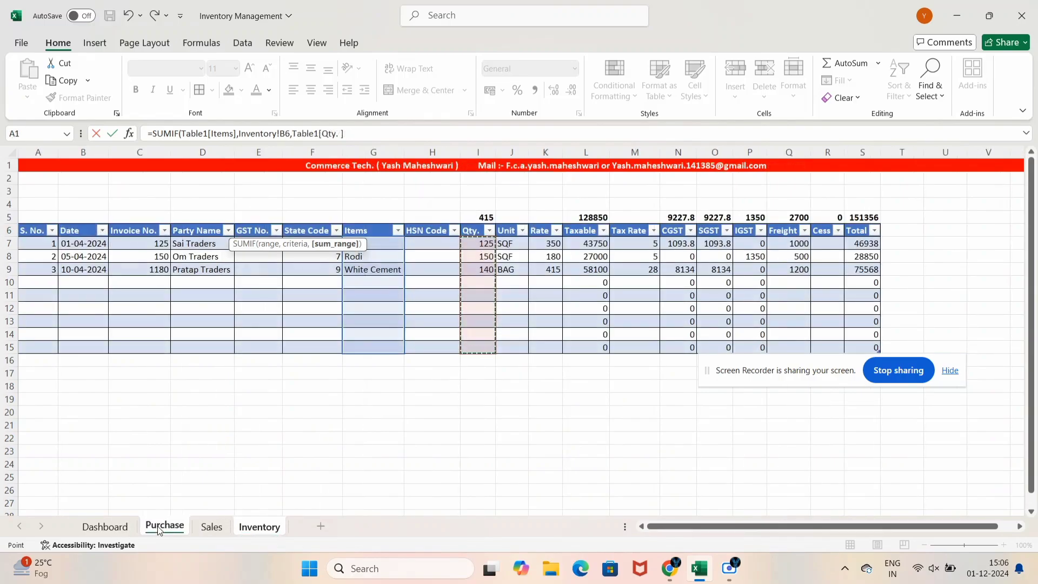
{"action": "type", "text": ")"}
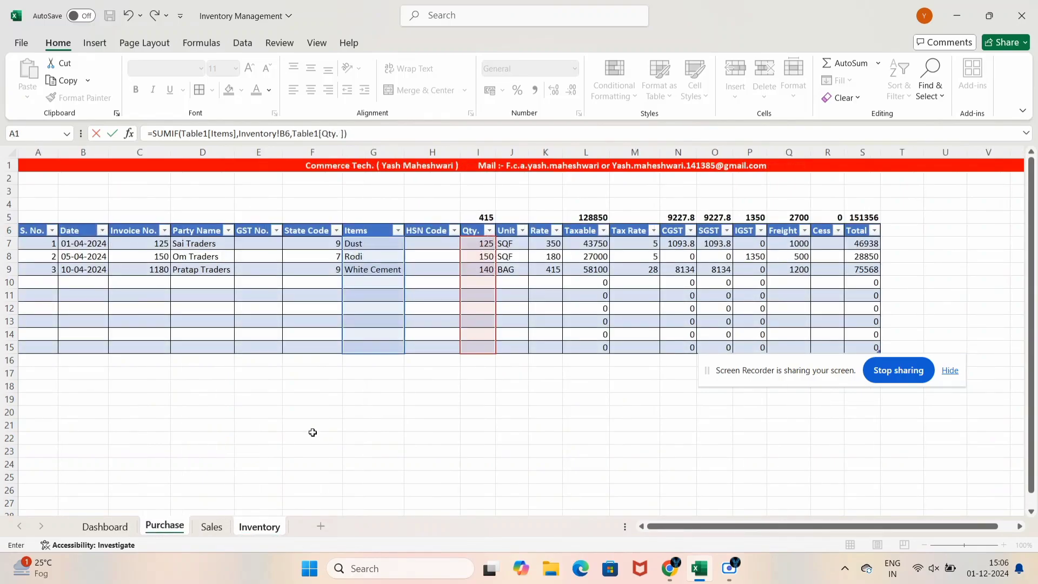
{"action": "key", "text": "Return"}
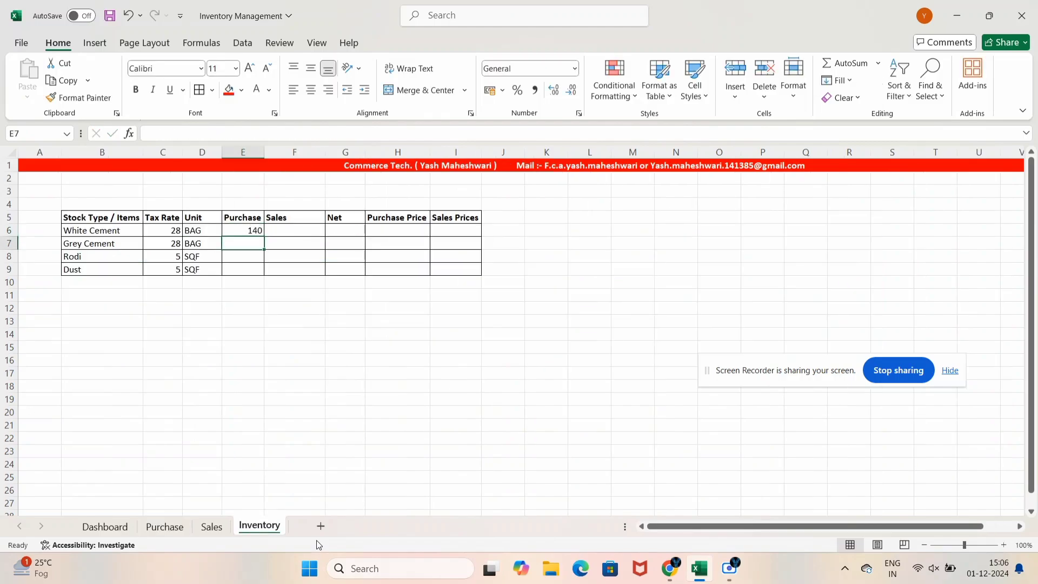
Add a Purchase row of White Cement quantity 20, confirming the two quantities total 160
{"action": "left_click", "coordinate": [165, 527]}
{"action": "left_click", "coordinate": [388, 269]}
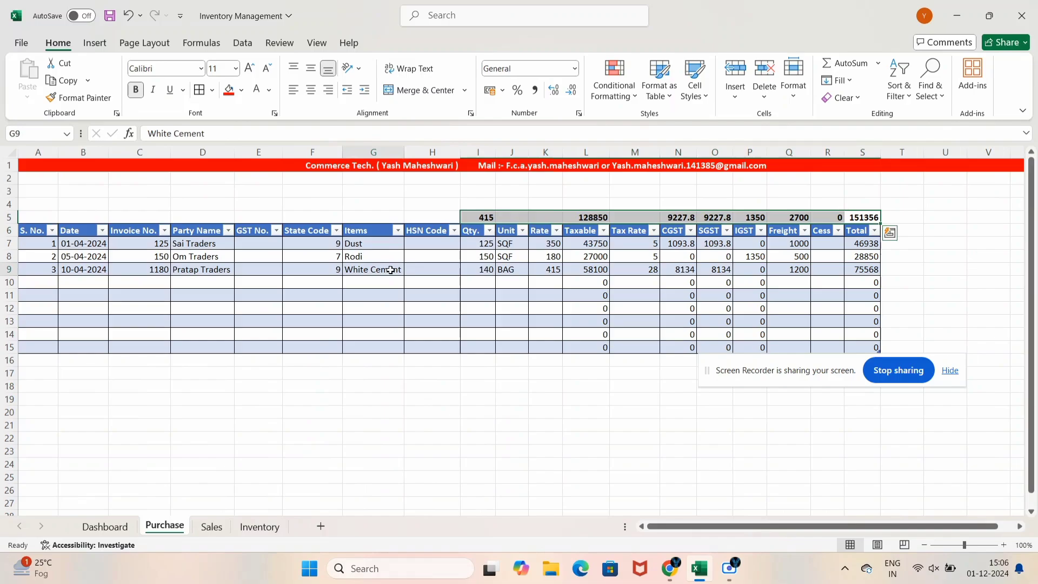
{"action": "left_click", "coordinate": [484, 269]}
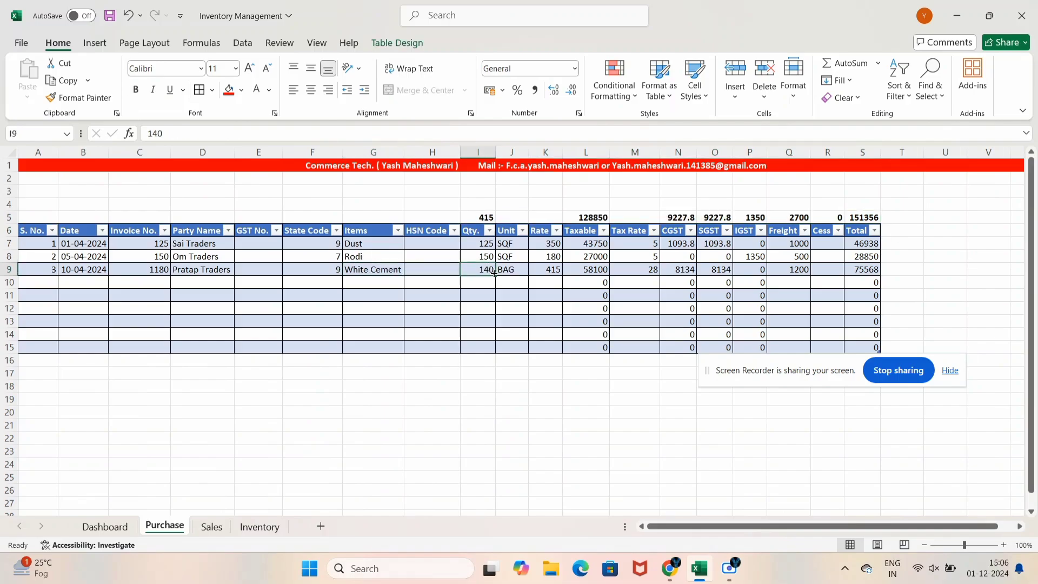
{"action": "left_click", "coordinate": [380, 281]}
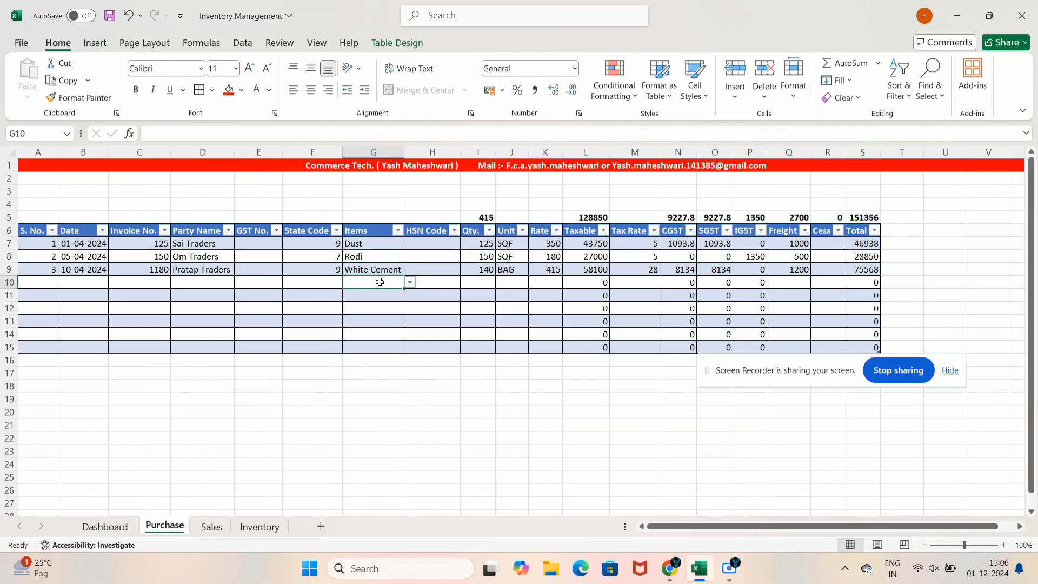
{"action": "type", "text": "W"}
{"action": "key", "text": "Tab"}
{"action": "key", "text": "Tab"}
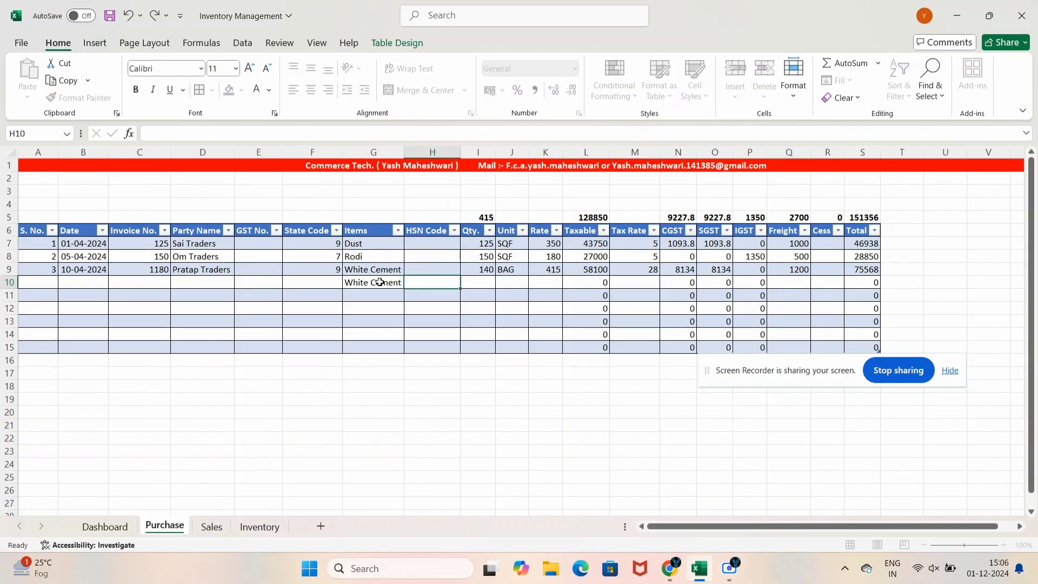
{"action": "type", "text": "20"}
{"action": "key", "text": "Return"}
{"action": "key", "text": "Up"}
{"action": "key", "text": "Right"}
{"action": "left_click_drag", "start_coordinate": [479, 282], "coordinate": [478, 269]}
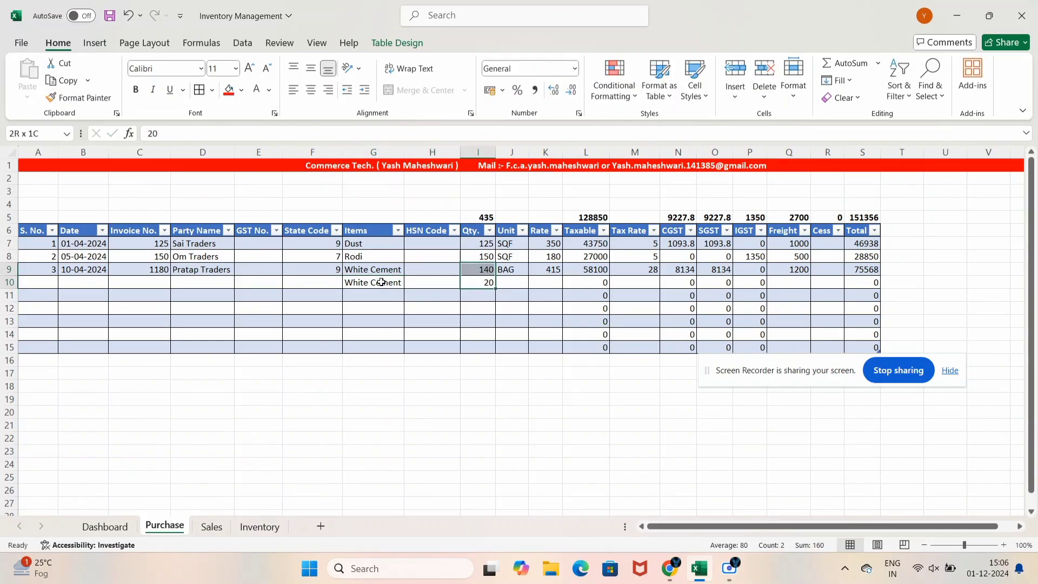
{"action": "left_click", "coordinate": [273, 527]}
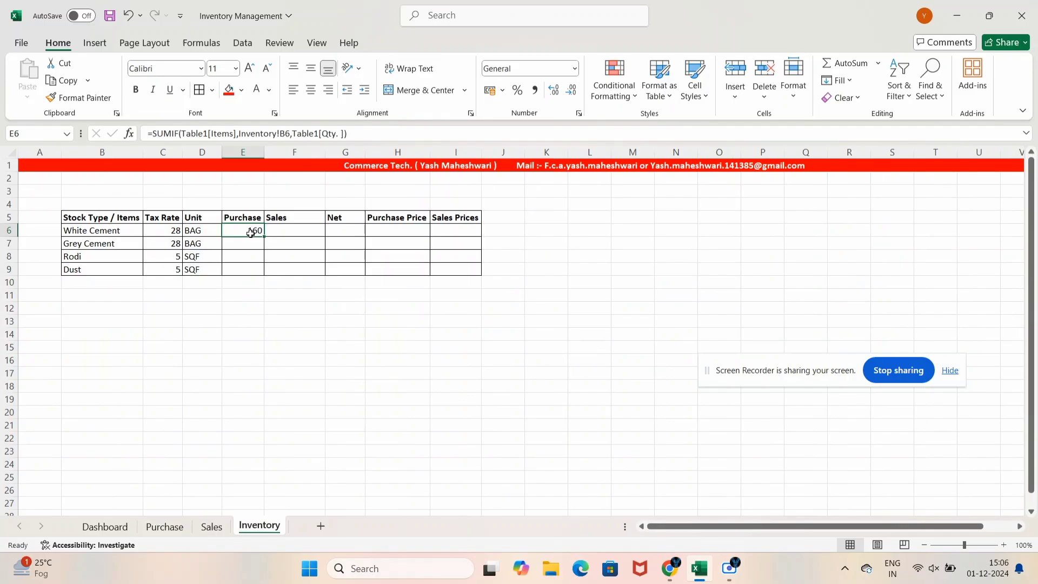
Start a SUMIF formula in Grey Cement's Purchase cell E7
{"action": "key", "text": "Down"}
{"action": "key", "text": "Up"}
{"action": "key", "text": "Down"}
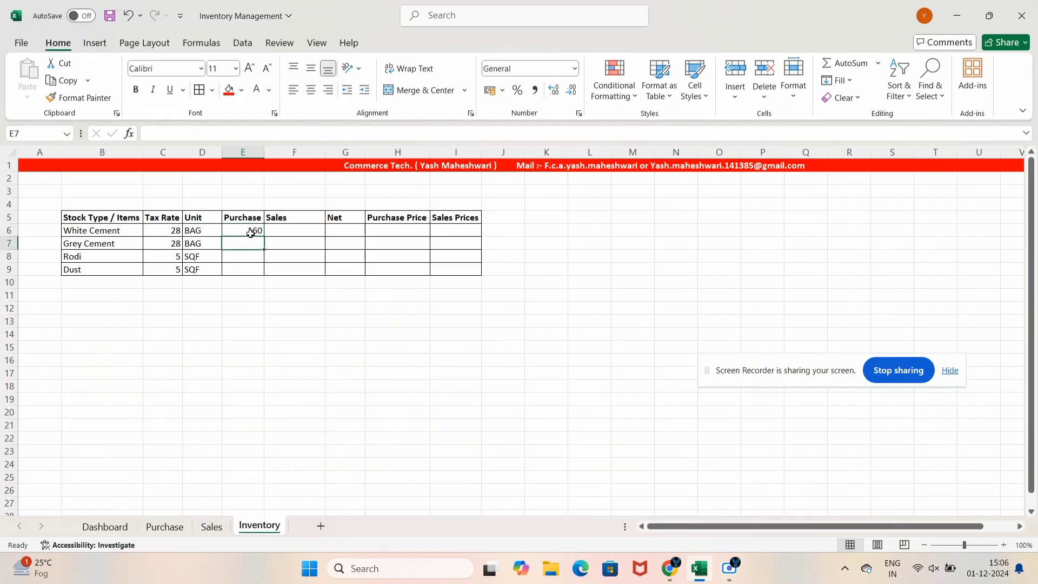
{"action": "type", "text": "=sum"}
{"action": "key", "text": "Tab"}
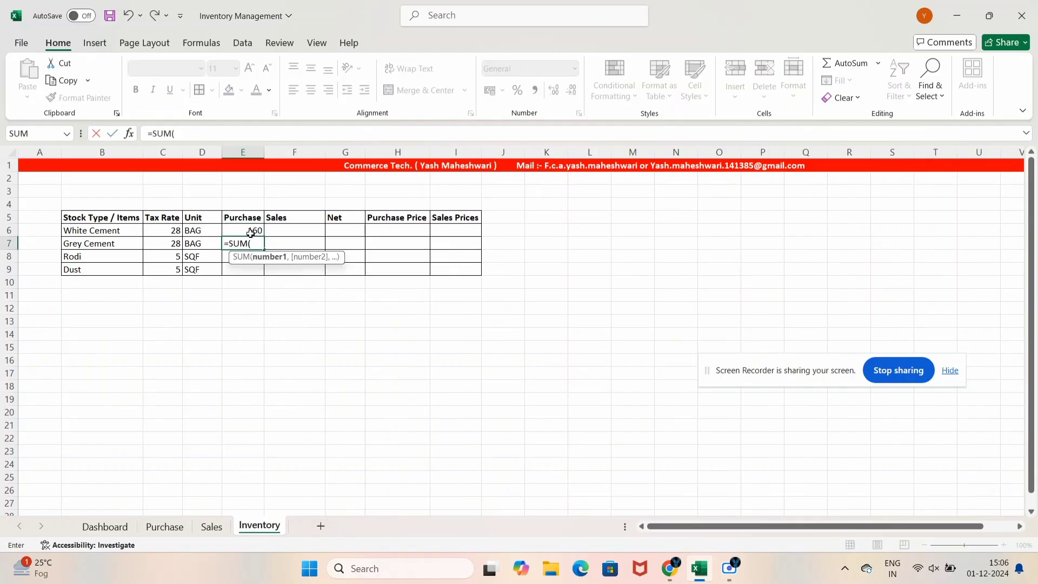
{"action": "key", "text": "BackSpace"}
{"action": "type", "text": "if"}
{"action": "key", "text": "Tab"}
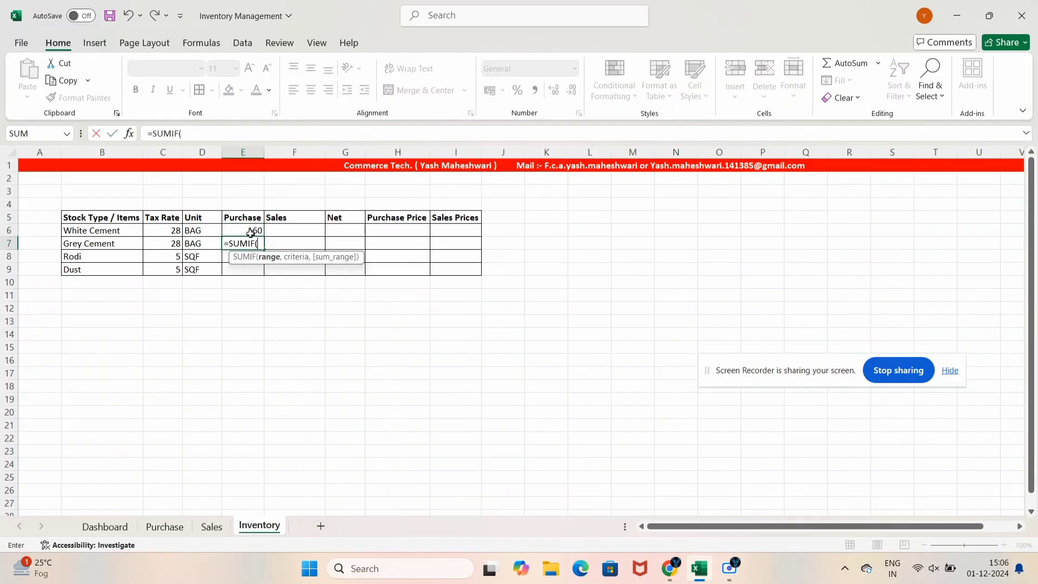
Use Table1[Items], criterion B7, and Table1[Qty. ] as ranges, giving 0
{"action": "left_click", "coordinate": [164, 526]}
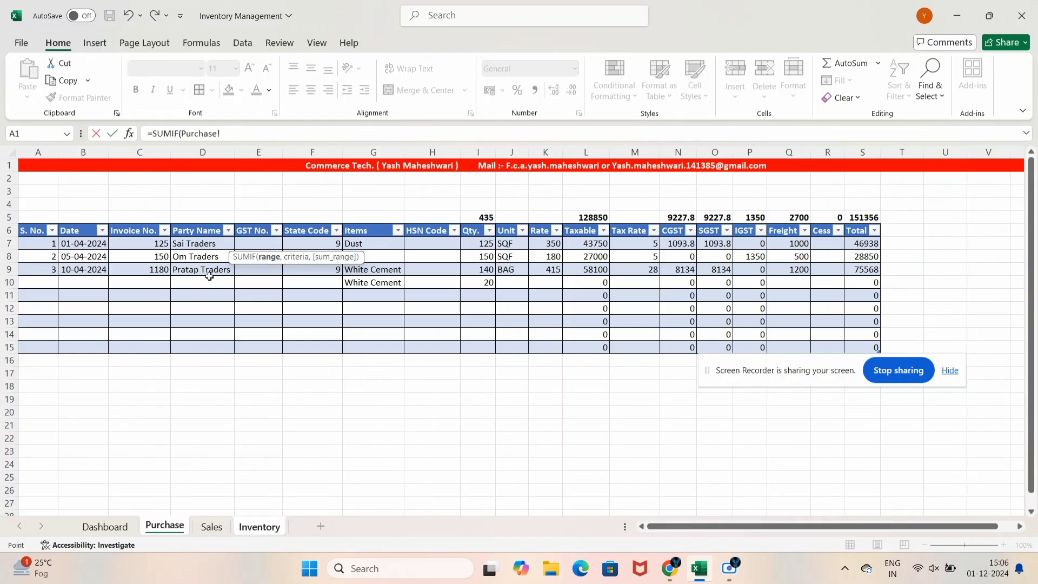
{"action": "left_click_drag", "start_coordinate": [361, 241], "coordinate": [381, 348]}
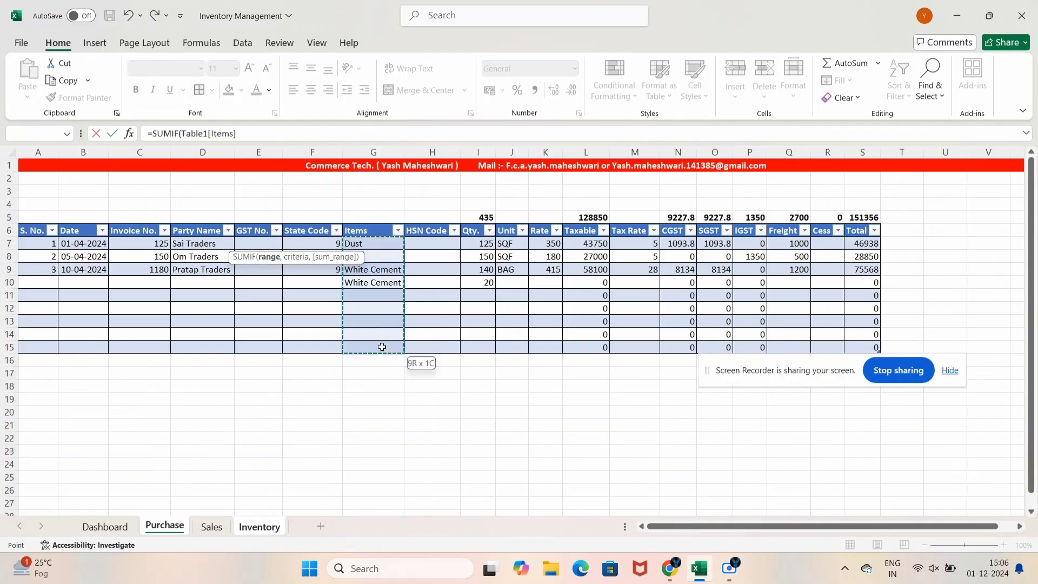
{"action": "type", "text": ","}
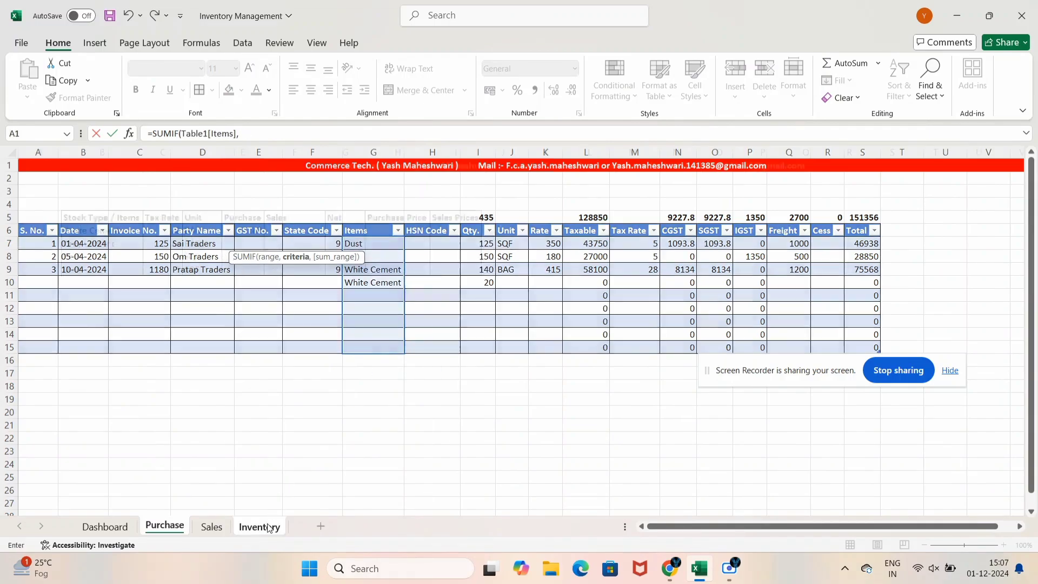
{"action": "left_click", "coordinate": [259, 525]}
{"action": "left_click", "coordinate": [76, 243]}
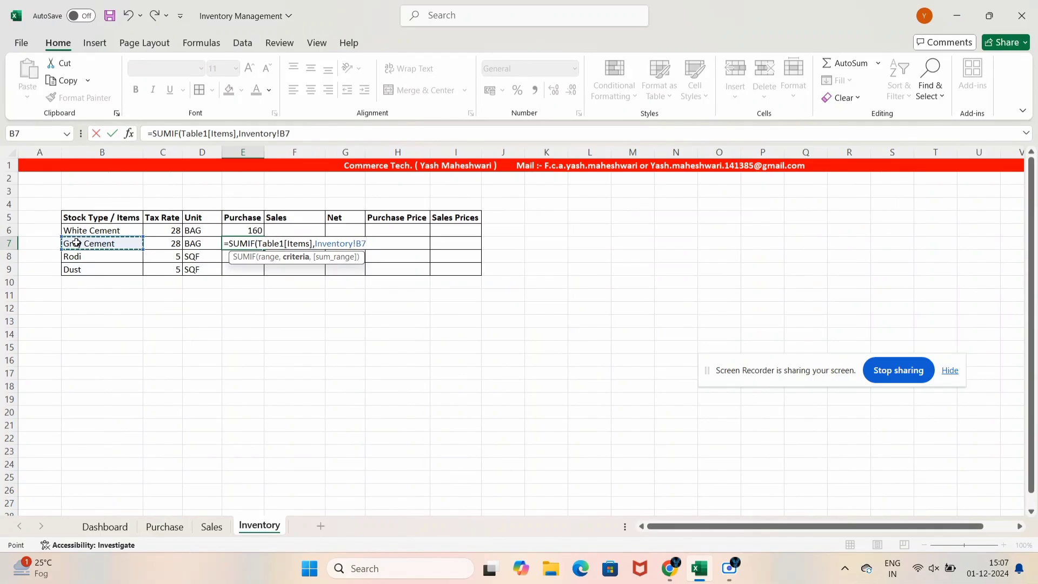
{"action": "type", "text": ","}
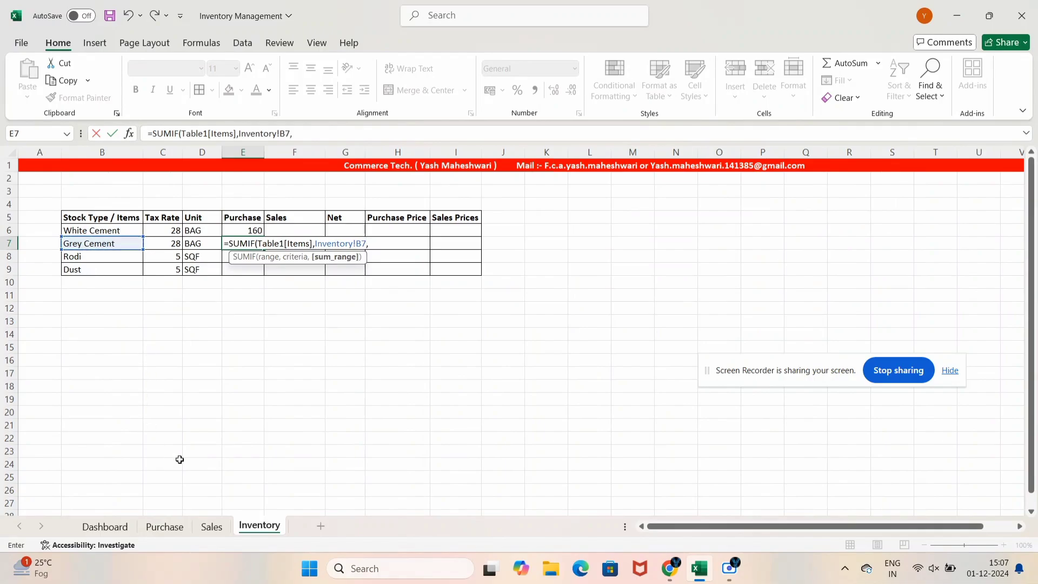
{"action": "left_click", "coordinate": [129, 529]}
{"action": "left_click", "coordinate": [163, 527]}
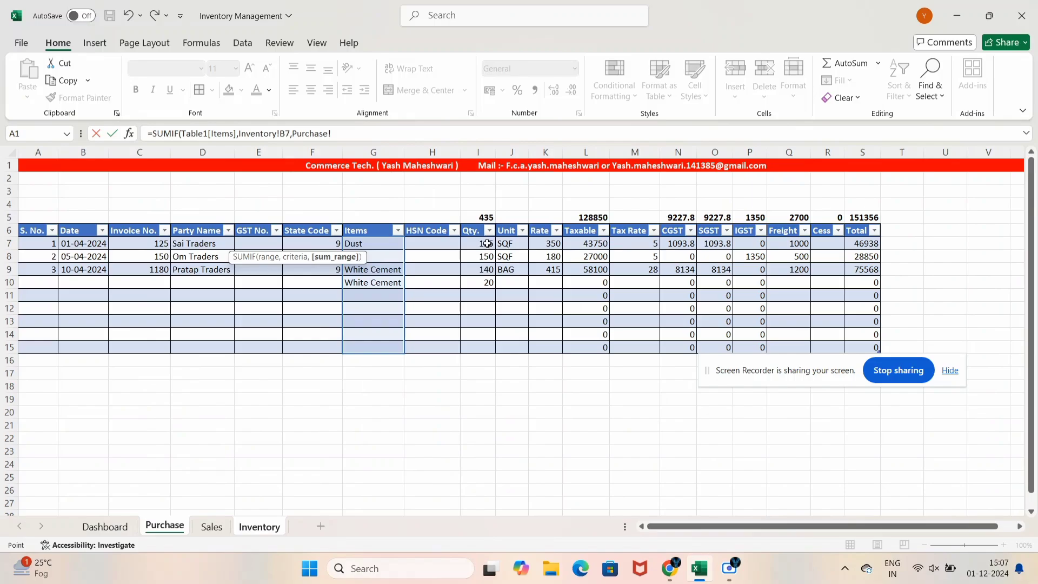
{"action": "left_click_drag", "start_coordinate": [487, 244], "coordinate": [487, 351]}
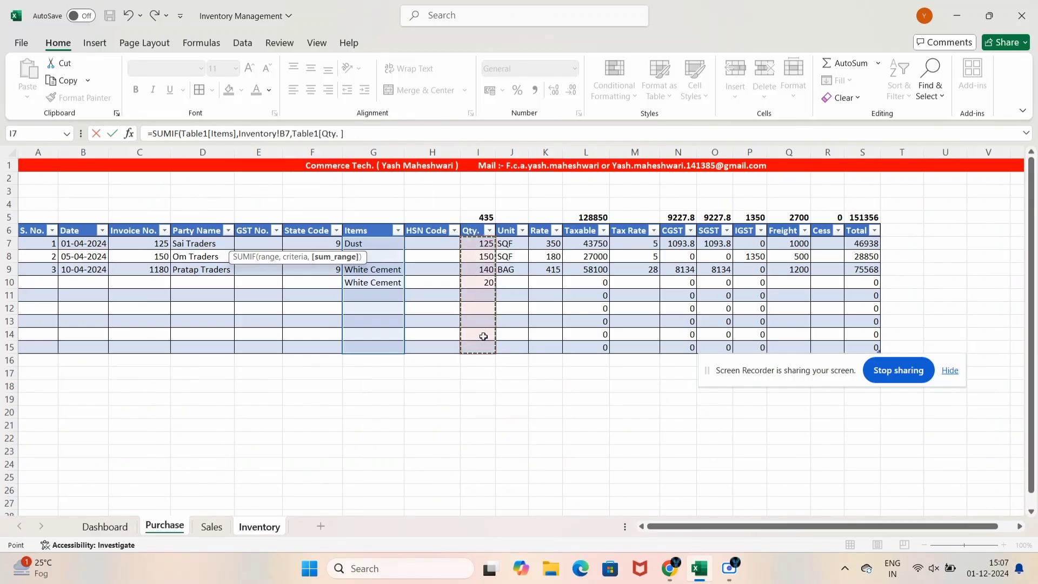
{"action": "key", "text": "Return"}
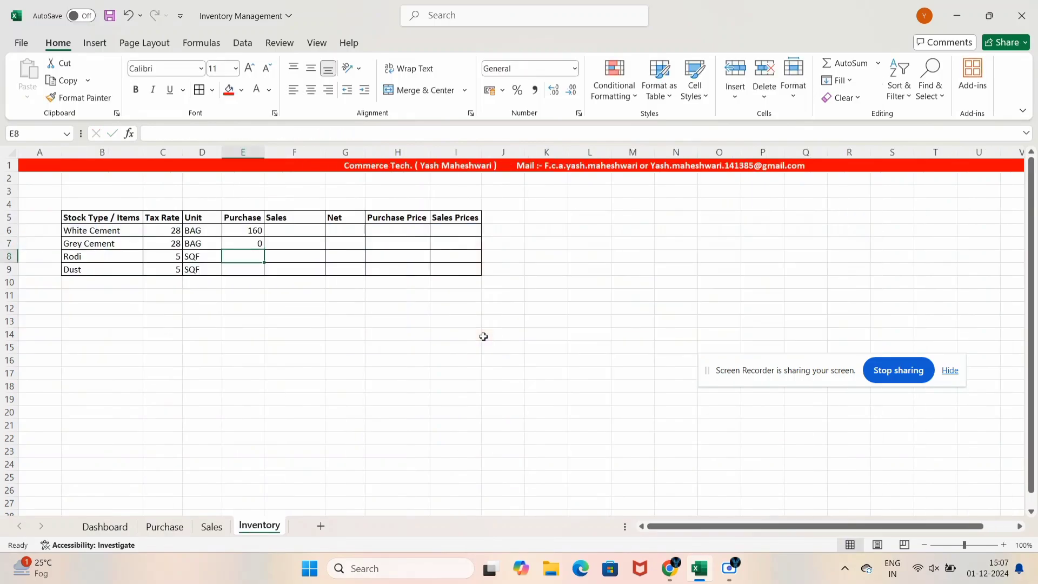
Enter Rodi's Purchase total in E8 as SUMIF over Table1 Items and Qty
{"action": "type", "text": "=sumif"}
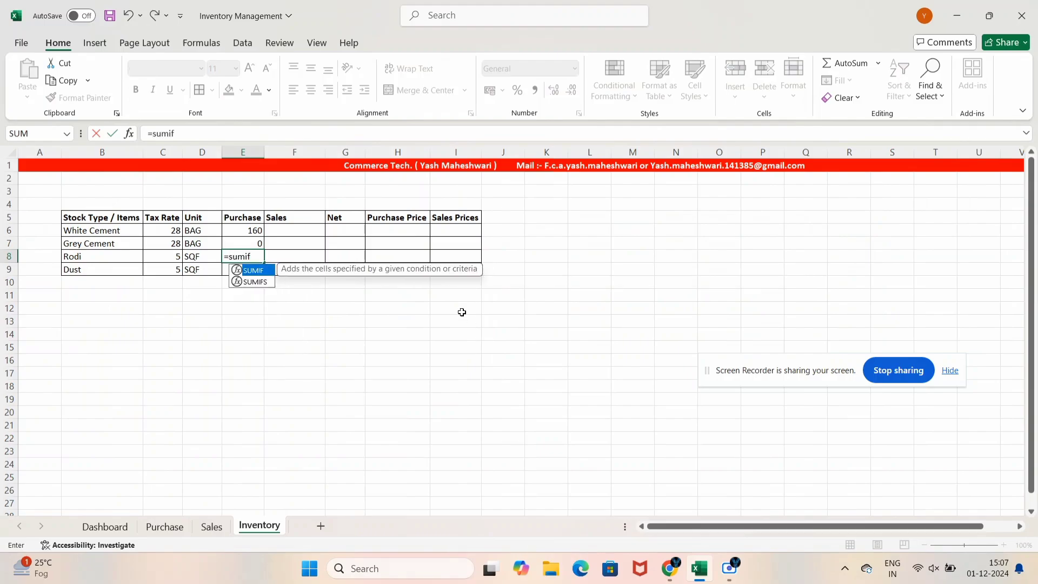
{"action": "key", "text": "Tab"}
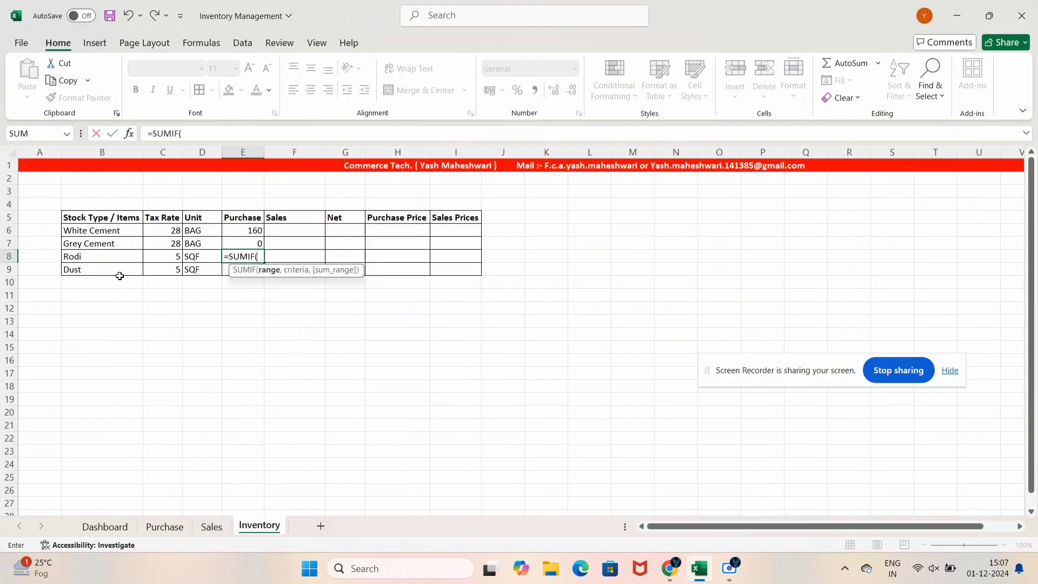
{"action": "left_click", "coordinate": [173, 531]}
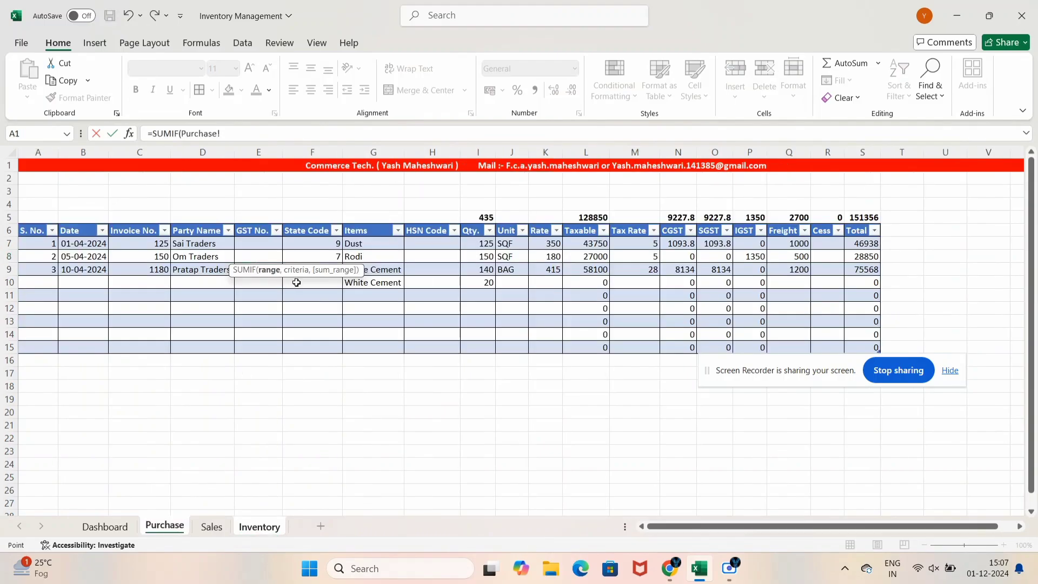
{"action": "left_click_drag", "start_coordinate": [361, 248], "coordinate": [378, 346]}
{"action": "type", "text": ","}
{"action": "left_click", "coordinate": [261, 528]}
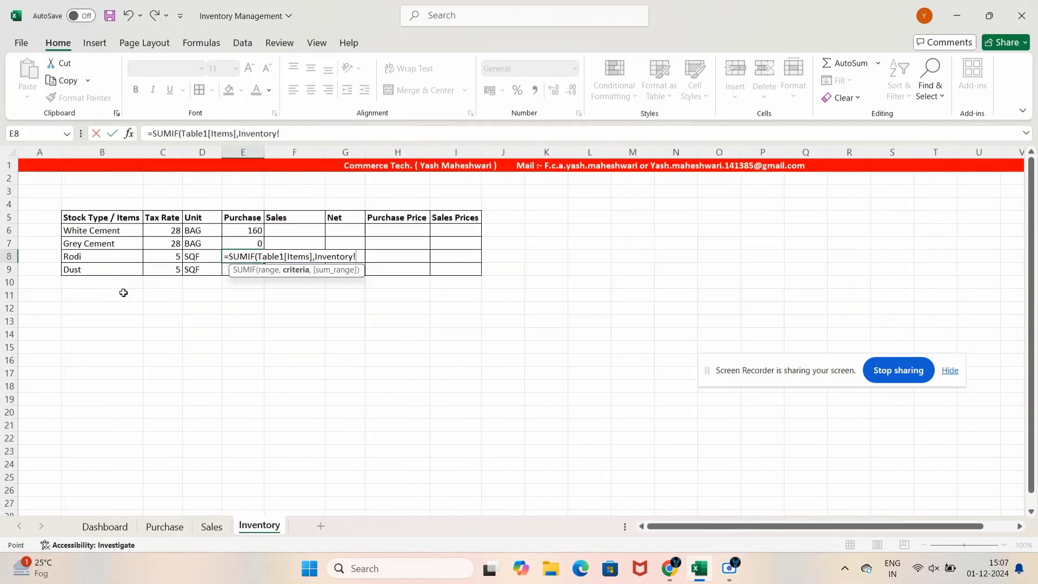
{"action": "left_click", "coordinate": [109, 257]}
{"action": "type", "text": ","}
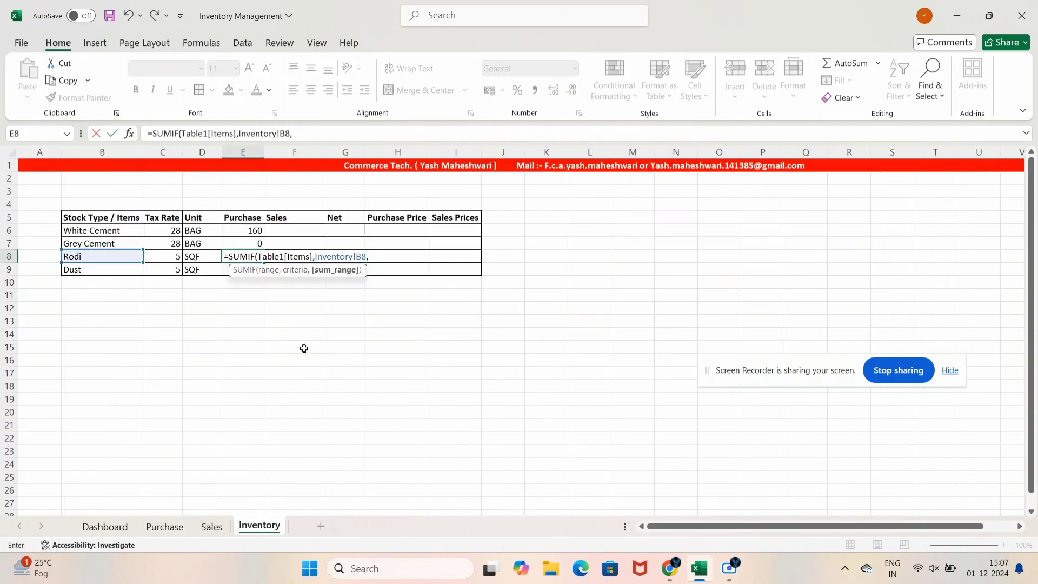
{"action": "left_click", "coordinate": [165, 526]}
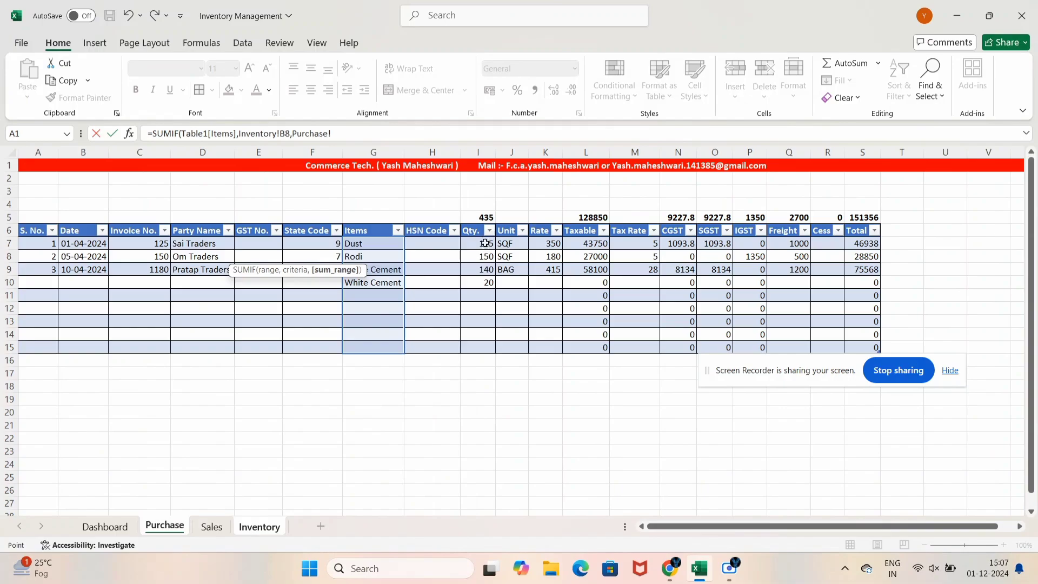
{"action": "left_click_drag", "start_coordinate": [487, 243], "coordinate": [487, 350]}
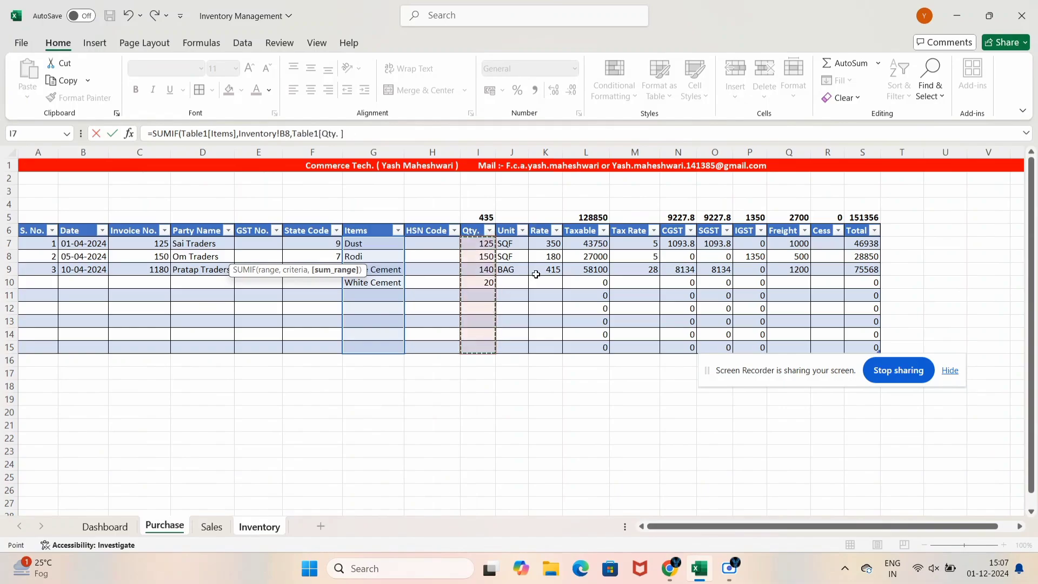
{"action": "key", "text": "Return"}
Enter Dust's Purchase total in E9 as SUMIF over Table1 Items and Qty., showing 125
{"action": "type", "text": "="}
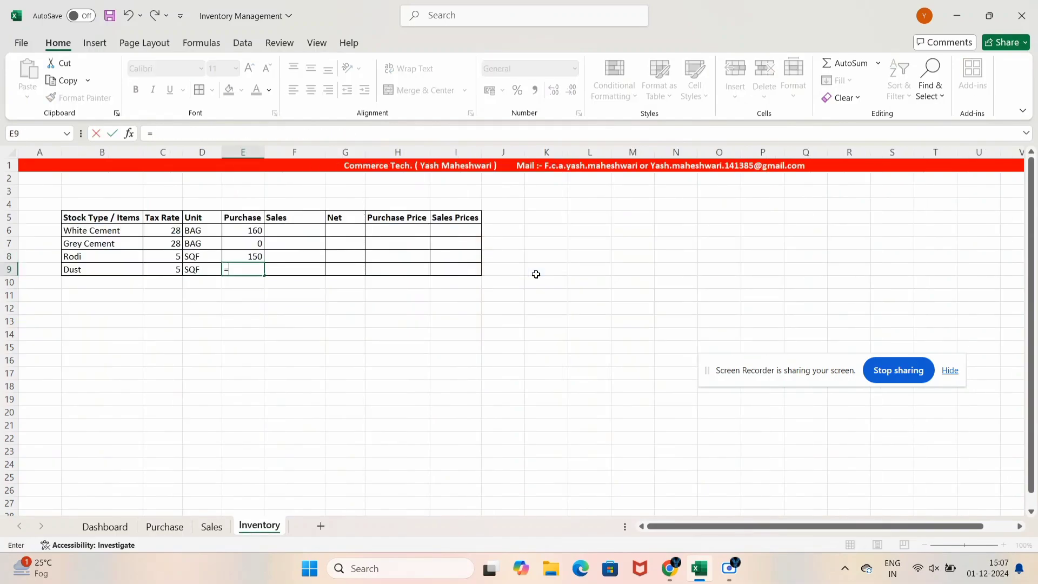
{"action": "type", "text": "sumif"}
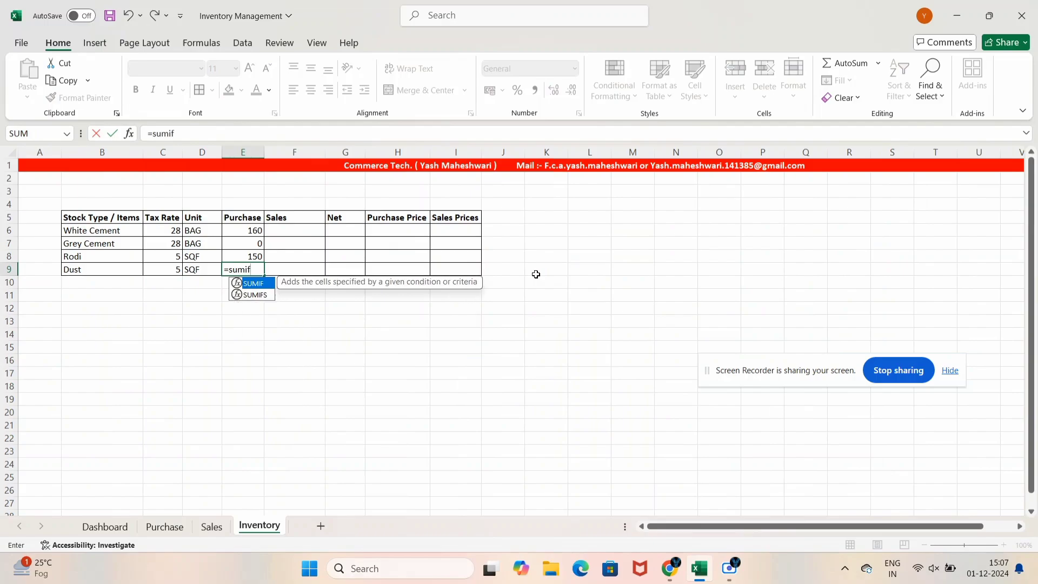
{"action": "key", "text": "Tab"}
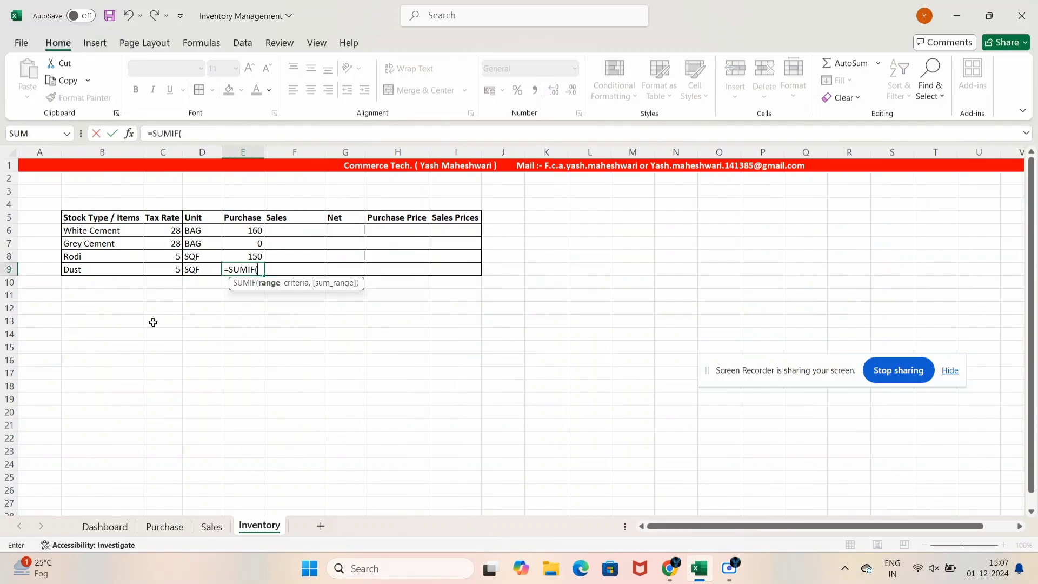
{"action": "left_click", "coordinate": [164, 527]}
{"action": "left_click_drag", "start_coordinate": [353, 244], "coordinate": [369, 345]}
{"action": "type", "text": ","}
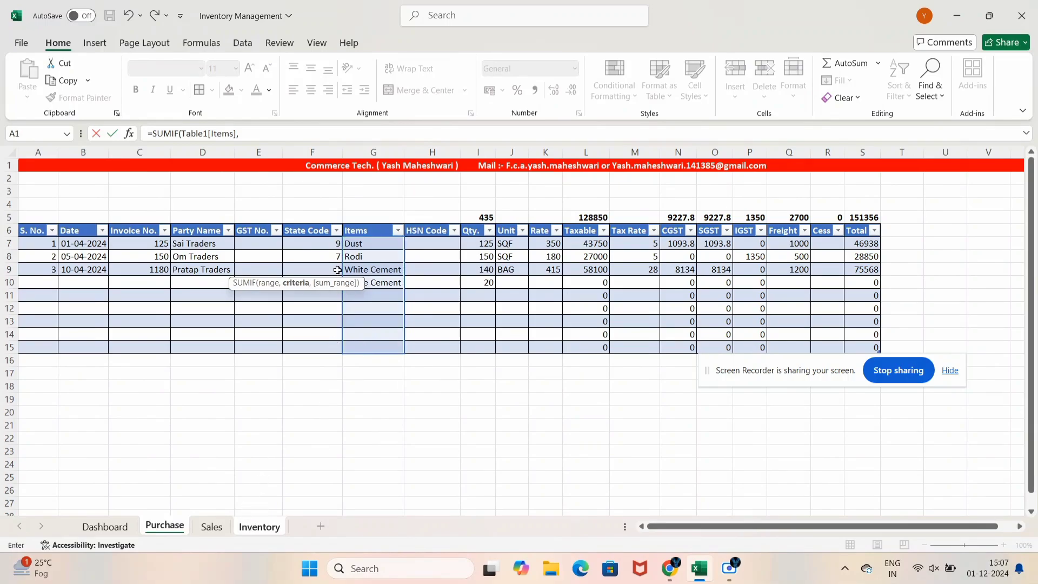
{"action": "left_click", "coordinate": [260, 526]}
{"action": "left_click", "coordinate": [117, 268]}
{"action": "type", "text": ","}
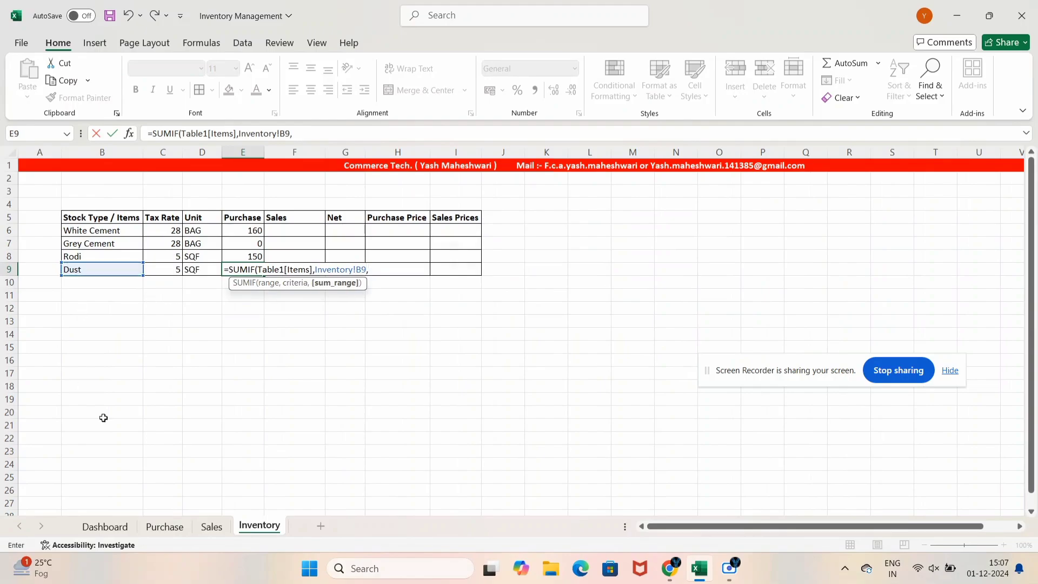
{"action": "left_click", "coordinate": [165, 526]}
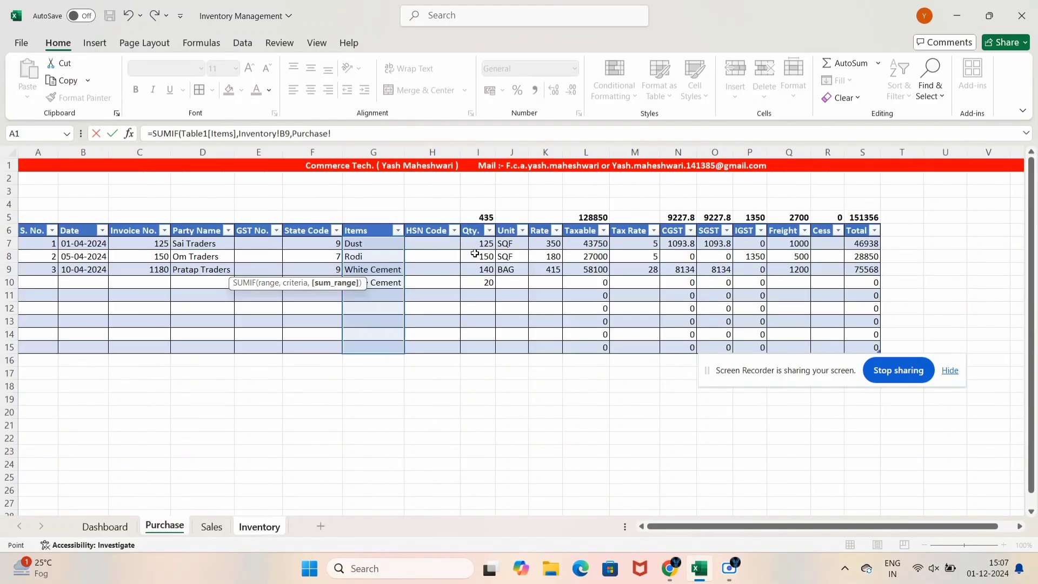
{"action": "left_click_drag", "start_coordinate": [476, 244], "coordinate": [477, 347]}
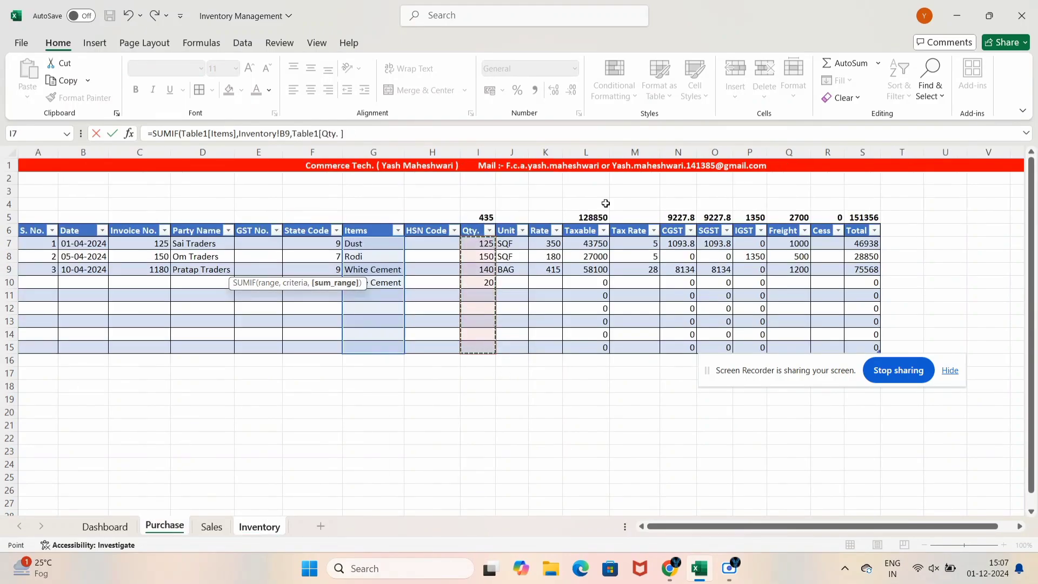
{"action": "type", "text": ")"}
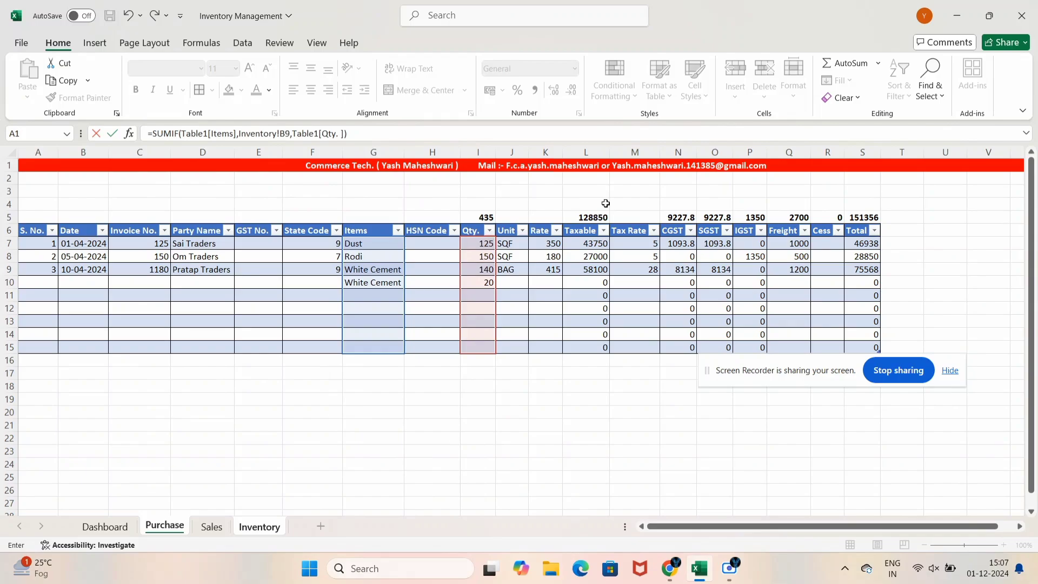
{"action": "key", "text": "Return"}
Change Rodi's purchase quantity from 150 to 160 and confirm Inventory shows 160
{"action": "key", "text": "Up"}
{"action": "key", "text": "Up"}
{"action": "key", "text": "Up"}
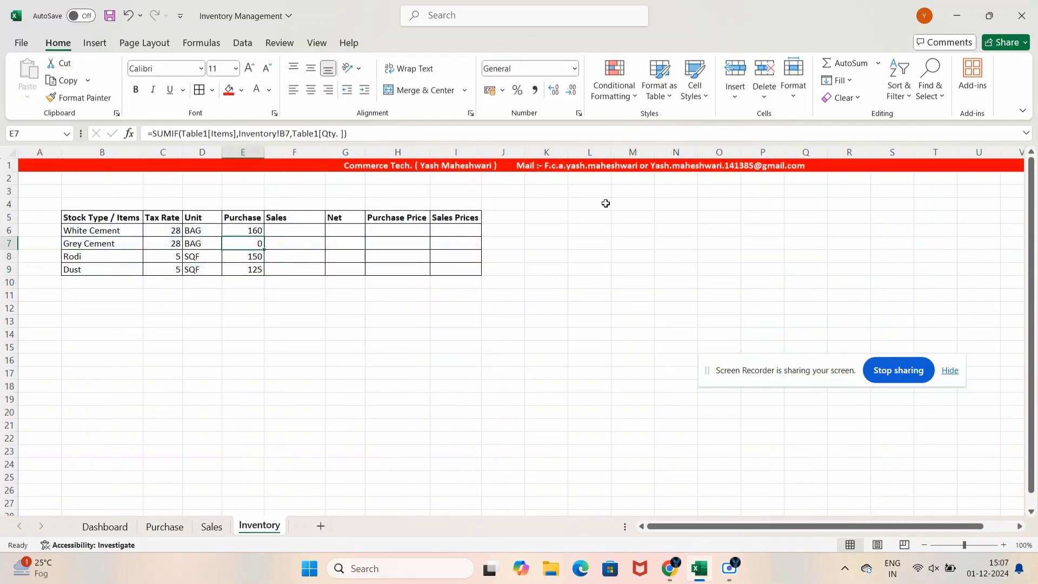
{"action": "key", "text": "Down"}
{"action": "key", "text": "Down"}
{"action": "key", "text": "Down"}
{"action": "key", "text": "Up"}
{"action": "key", "text": "Up"}
{"action": "key", "text": "Up"}
{"action": "key", "text": "Down"}
{"action": "key", "text": "Up"}
{"action": "key", "text": "Up"}
{"action": "key", "text": "Down"}
{"action": "key", "text": "Down"}
{"action": "key", "text": "Down"}
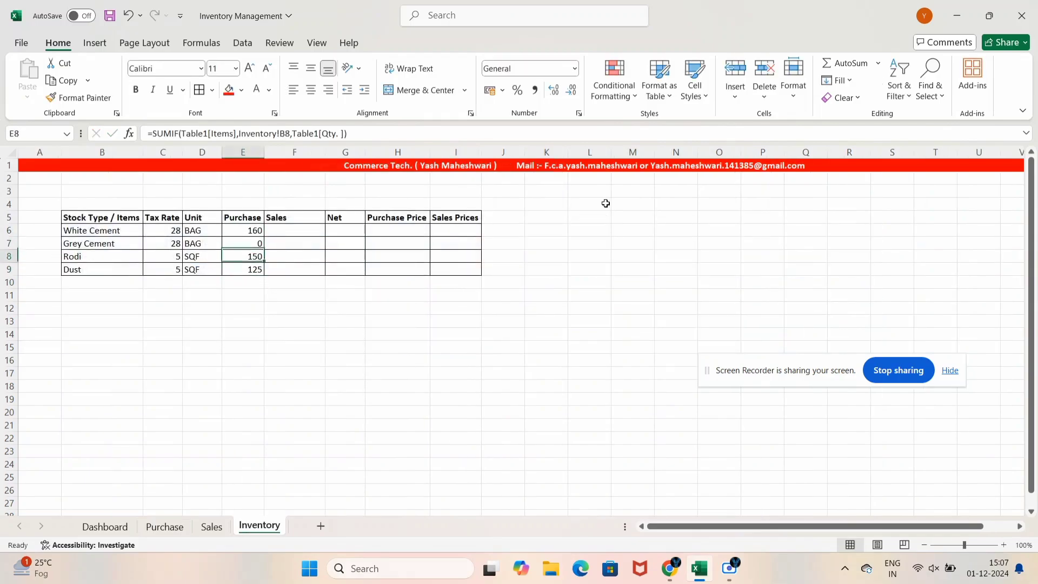
{"action": "key", "text": "Up"}
{"action": "left_click", "coordinate": [178, 531]}
{"action": "left_click", "coordinate": [378, 256]}
{"action": "left_click", "coordinate": [479, 256]}
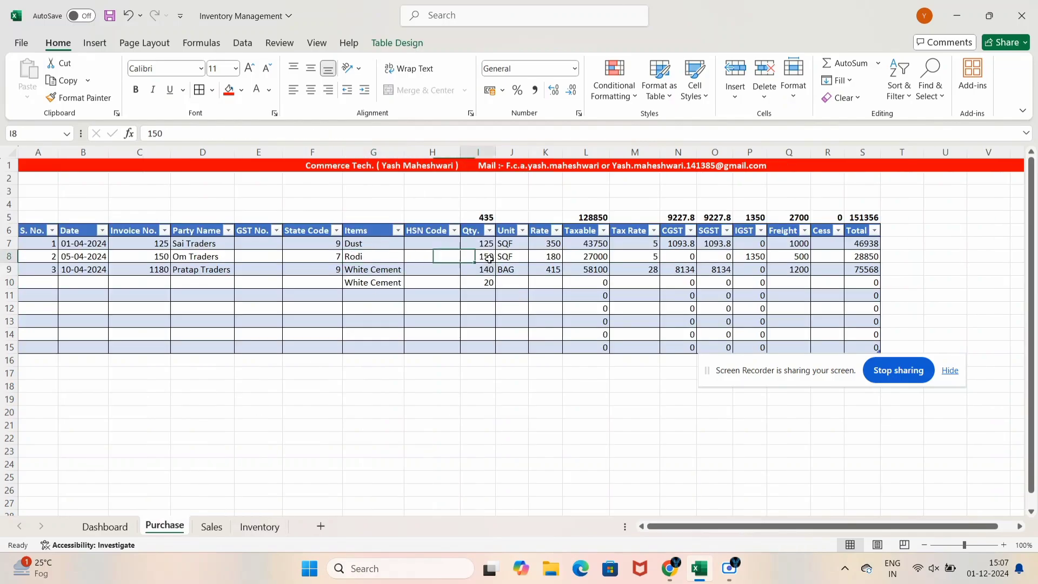
{"action": "type", "text": "160"}
{"action": "key", "text": "Return"}
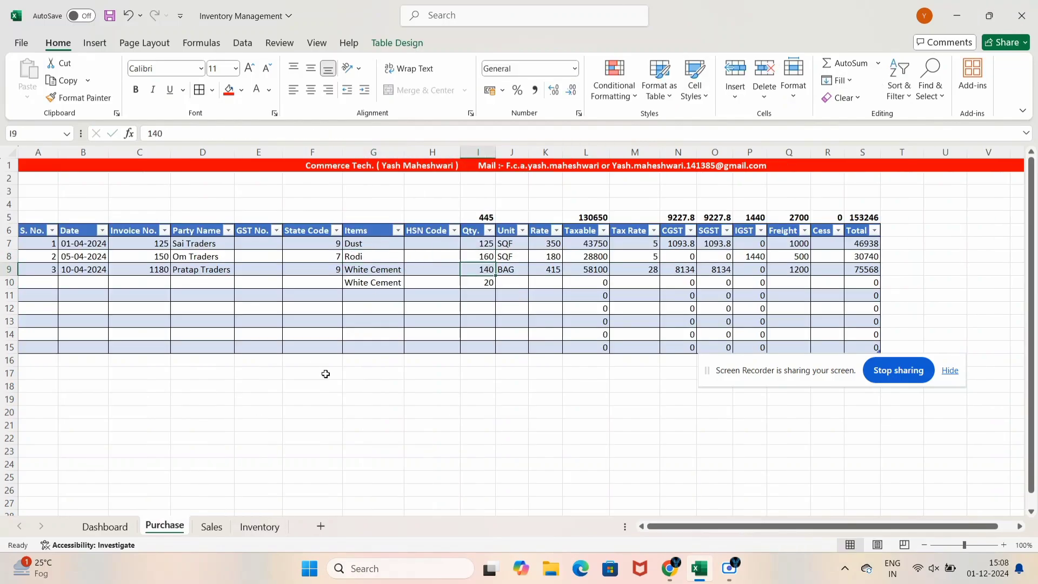
{"action": "left_click", "coordinate": [258, 528]}
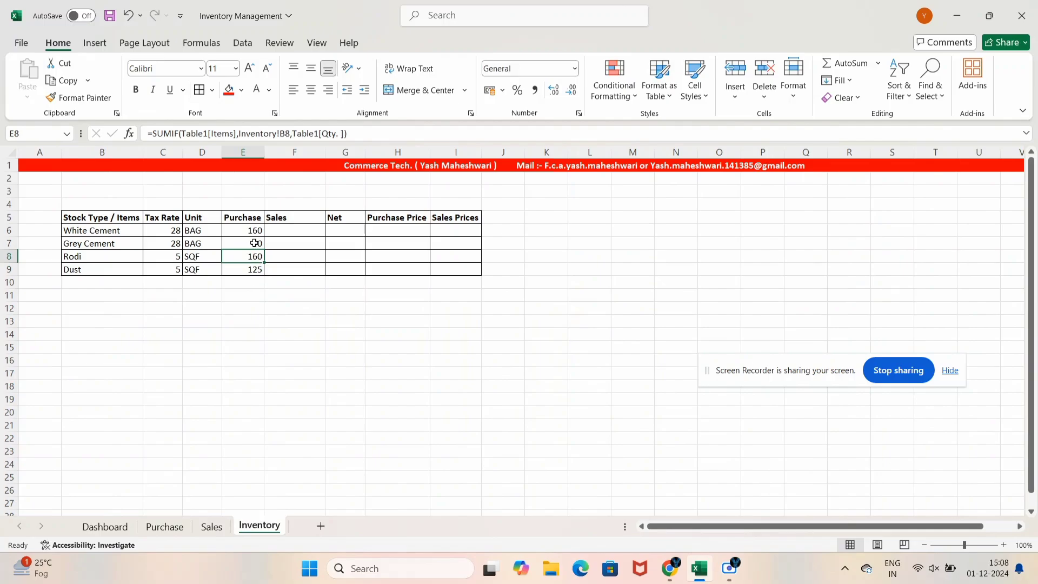
{"action": "left_click", "coordinate": [292, 230]}
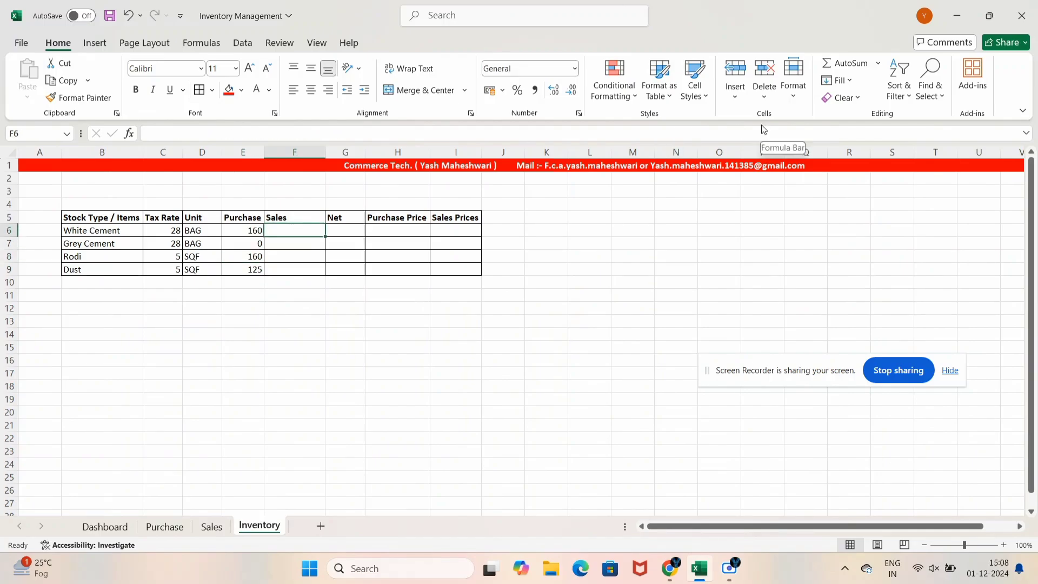
Enter White Cement's Sales total in F6 as SUMIF over Sales table Items and Qty., giving 110
{"action": "type", "text": "=sumif"}
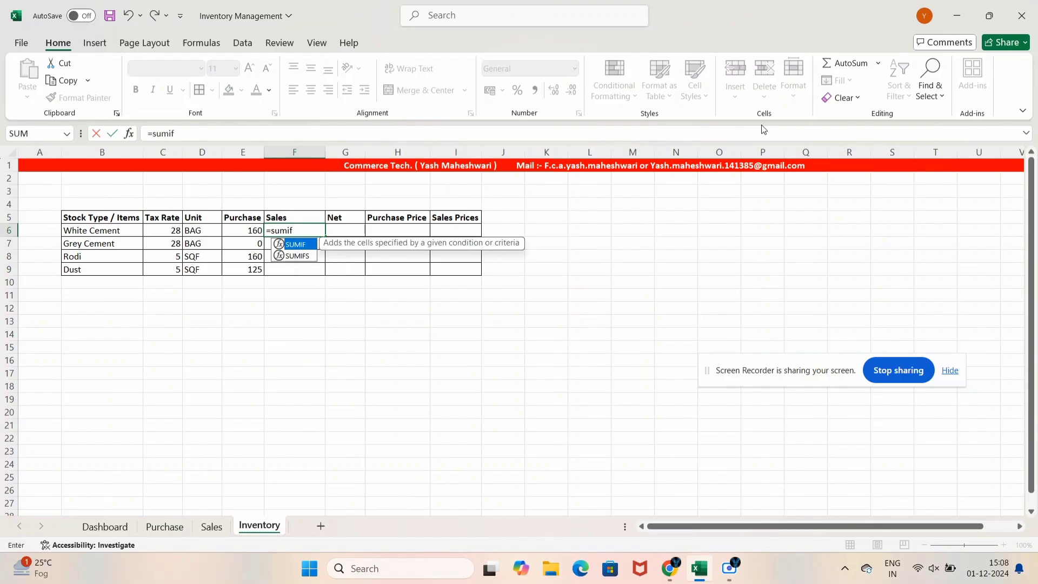
{"action": "key", "text": "Tab"}
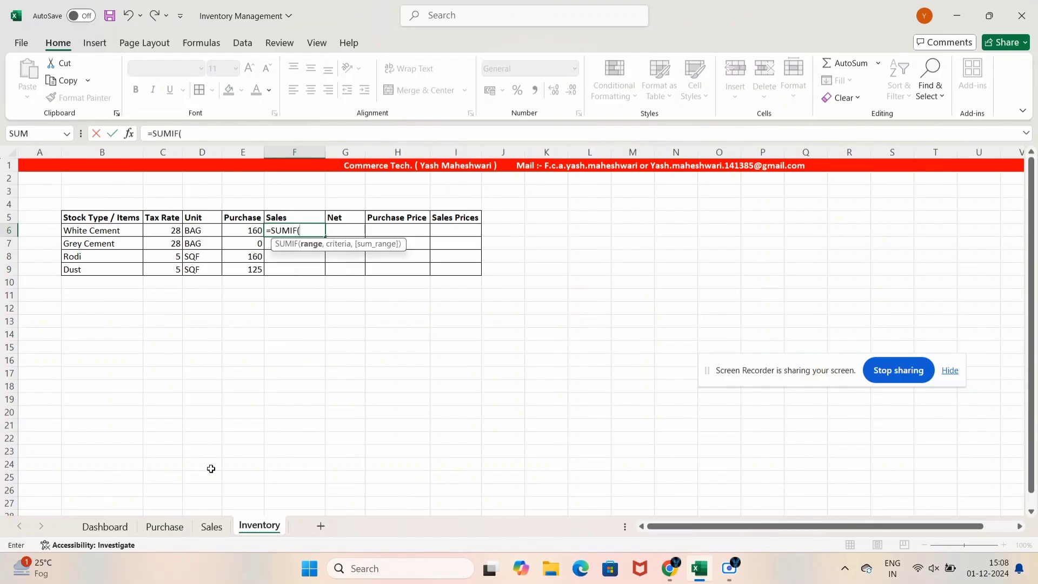
{"action": "left_click", "coordinate": [211, 527]}
{"action": "left_click_drag", "start_coordinate": [380, 263], "coordinate": [390, 359]}
{"action": "type", "text": ","}
{"action": "left_click", "coordinate": [242, 525]}
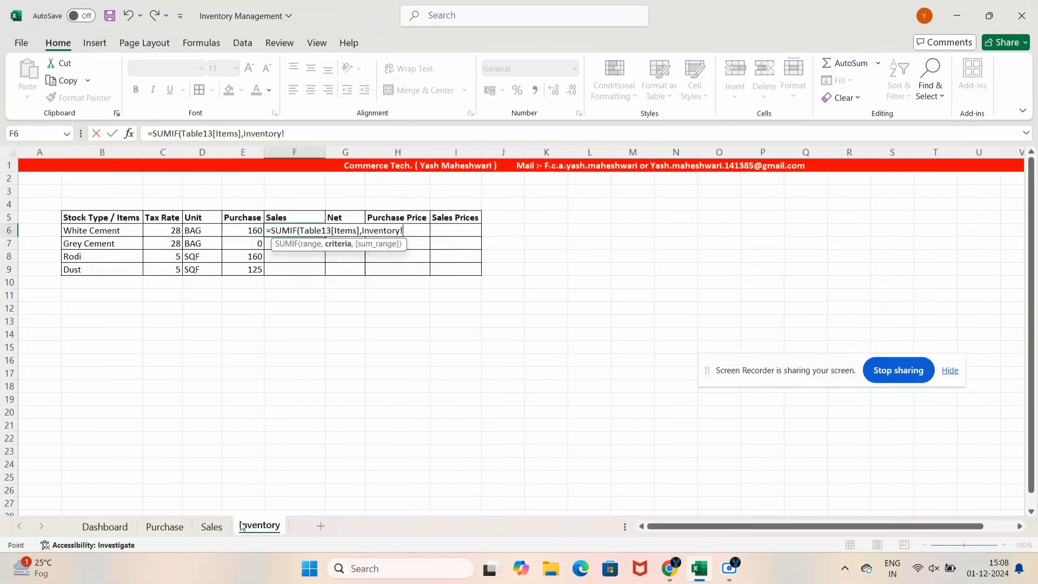
{"action": "left_click", "coordinate": [121, 238]}
{"action": "type", "text": ","}
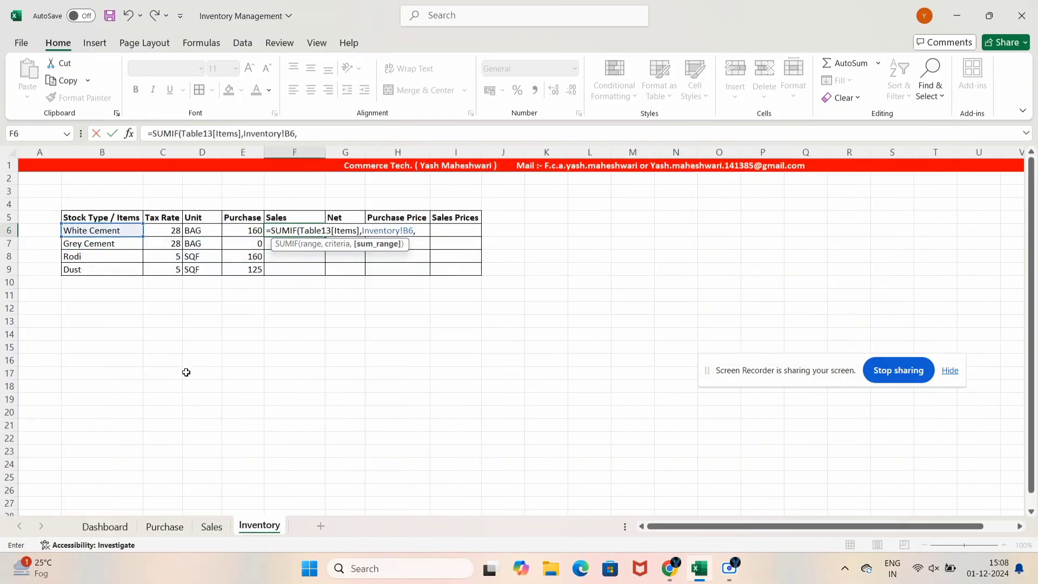
{"action": "left_click", "coordinate": [217, 529]}
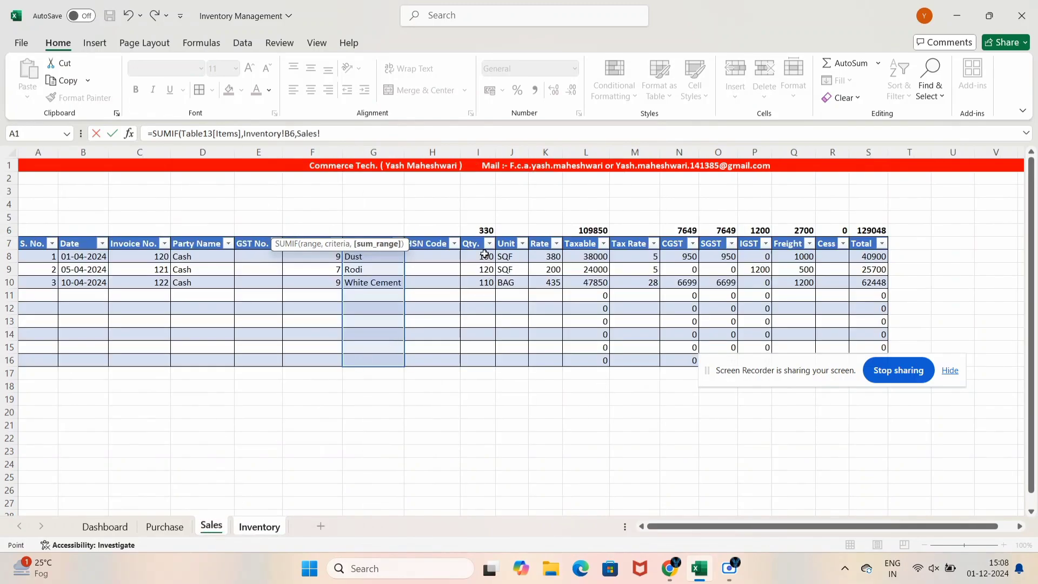
{"action": "left_click_drag", "start_coordinate": [485, 254], "coordinate": [489, 362]}
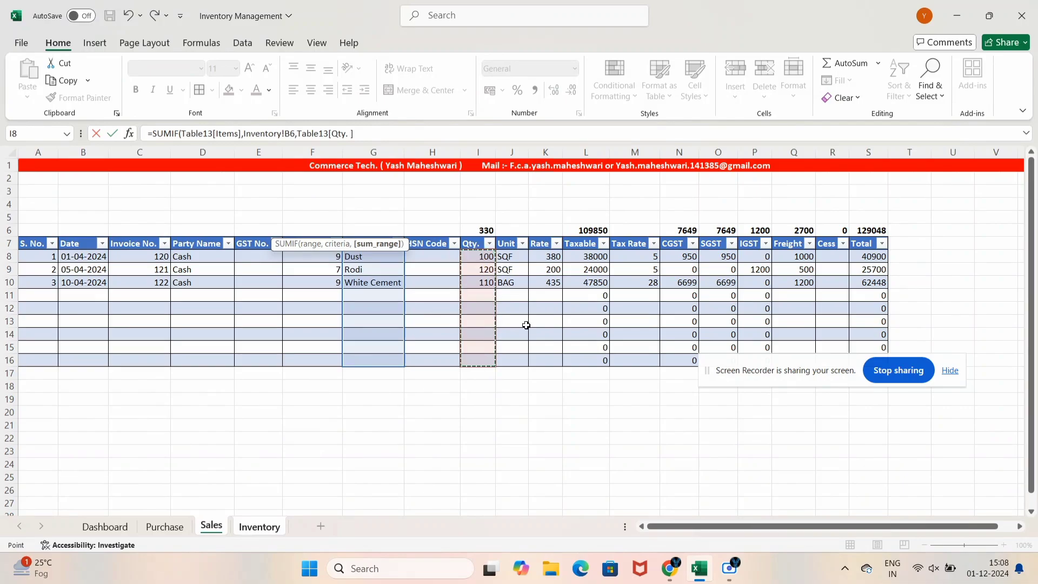
{"action": "key", "text": "Return"}
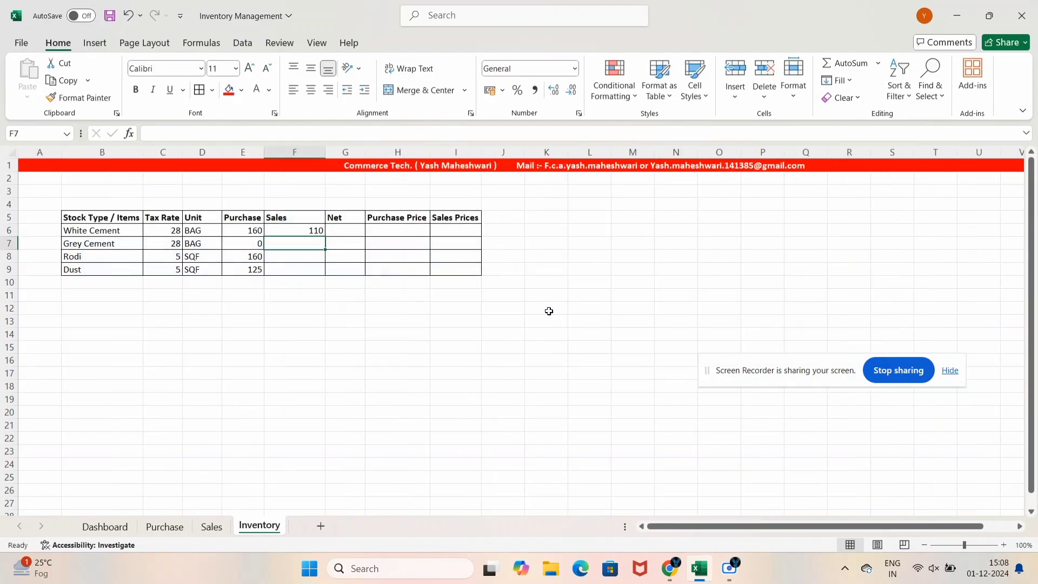
Enter =SUMIF(Table13[Items],Inventory!B7,Table13[Qty. ]) in F7 for Grey Cement, giving 0
{"action": "type", "text": "=sum"}
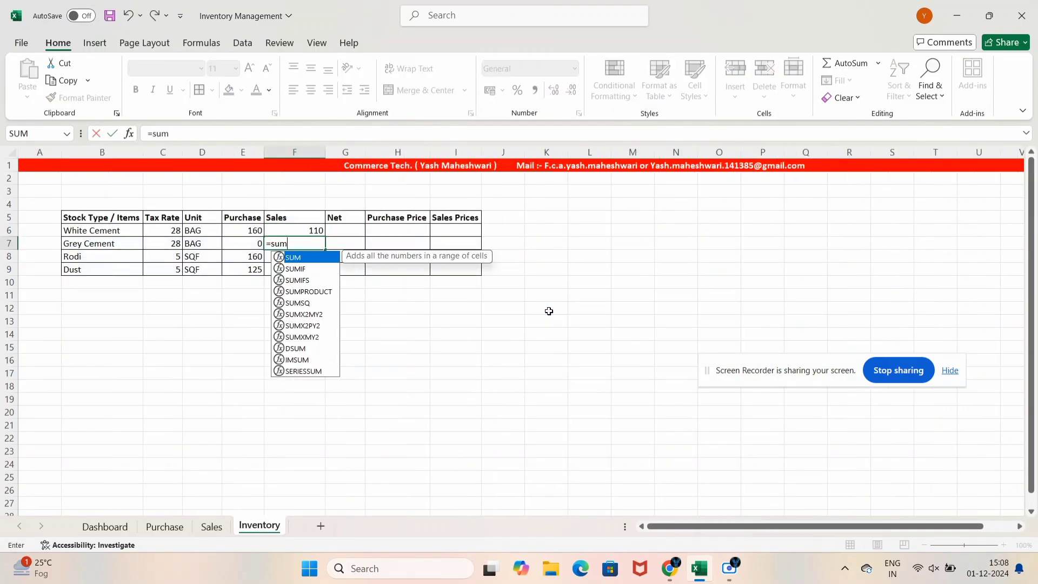
{"action": "key", "text": "Down"}
{"action": "key", "text": "Tab"}
{"action": "left_click", "coordinate": [211, 527]}
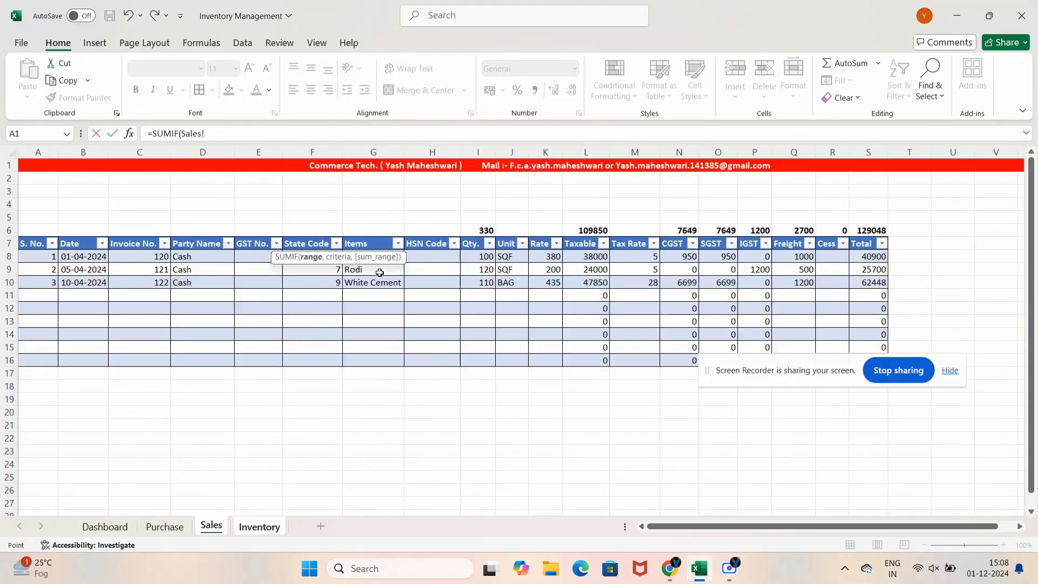
{"action": "left_click", "coordinate": [376, 245]}
{"action": "key", "text": "Down"}
{"action": "key", "text": "shift+Down"}
{"action": "key", "text": "shift+Down"}
{"action": "key", "text": "shift+Down"}
{"action": "key", "text": "shift+Down"}
{"action": "key", "text": "shift+Down"}
{"action": "key", "text": "shift+Down"}
{"action": "key", "text": "shift+Down"}
{"action": "key", "text": "shift+Down"}
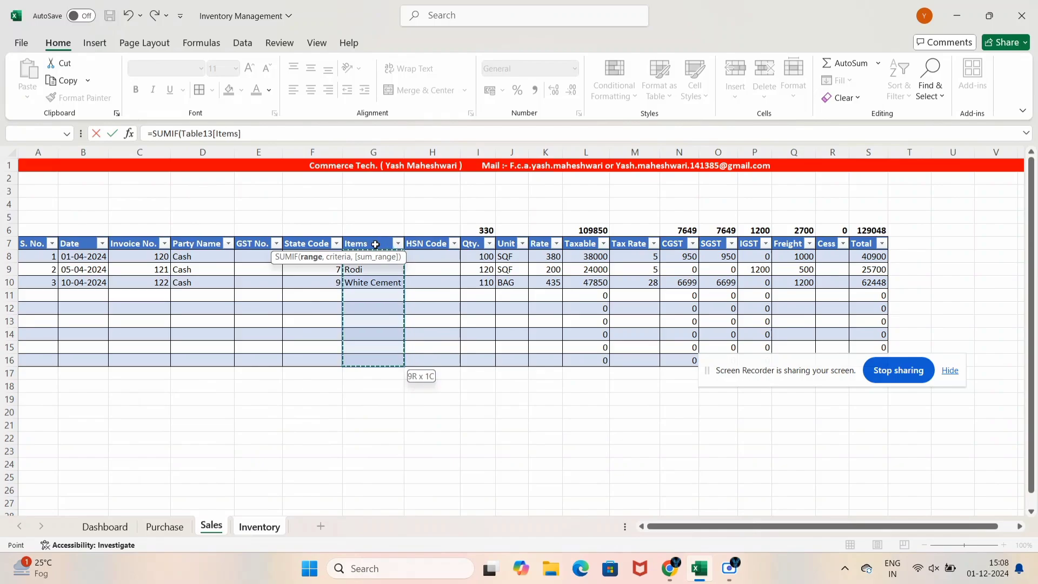
{"action": "type", "text": ","}
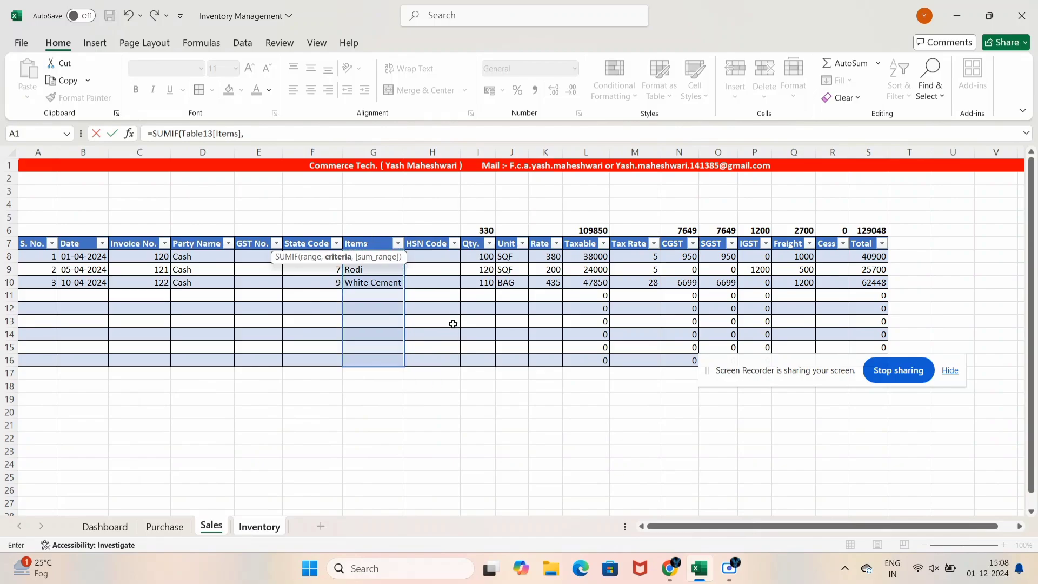
{"action": "left_click", "coordinate": [258, 525]}
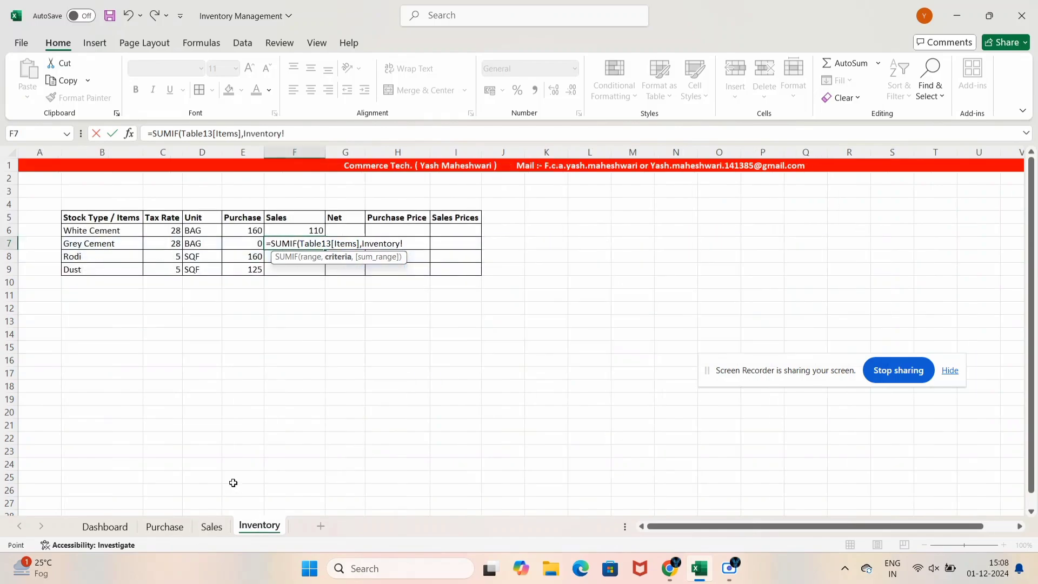
{"action": "left_click", "coordinate": [117, 246]}
{"action": "type", "text": ","}
{"action": "left_click", "coordinate": [212, 526]}
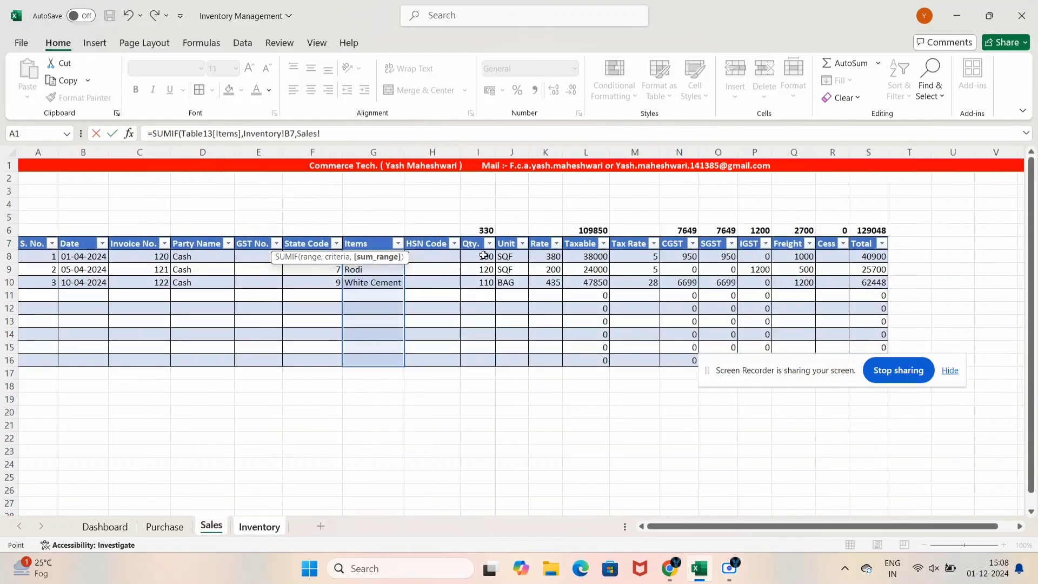
{"action": "left_click_drag", "start_coordinate": [484, 256], "coordinate": [483, 360]}
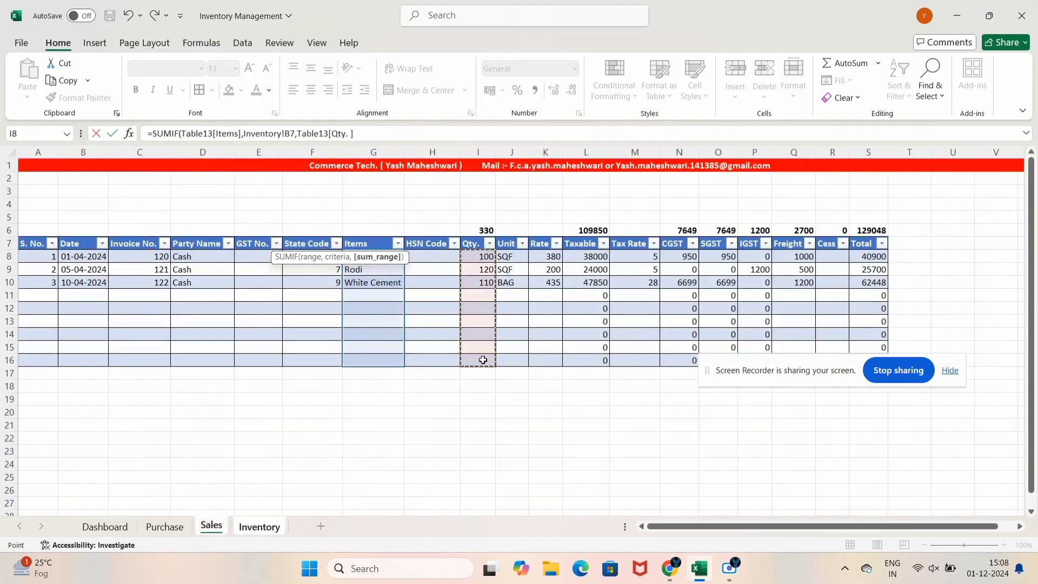
{"action": "key", "text": "Return"}
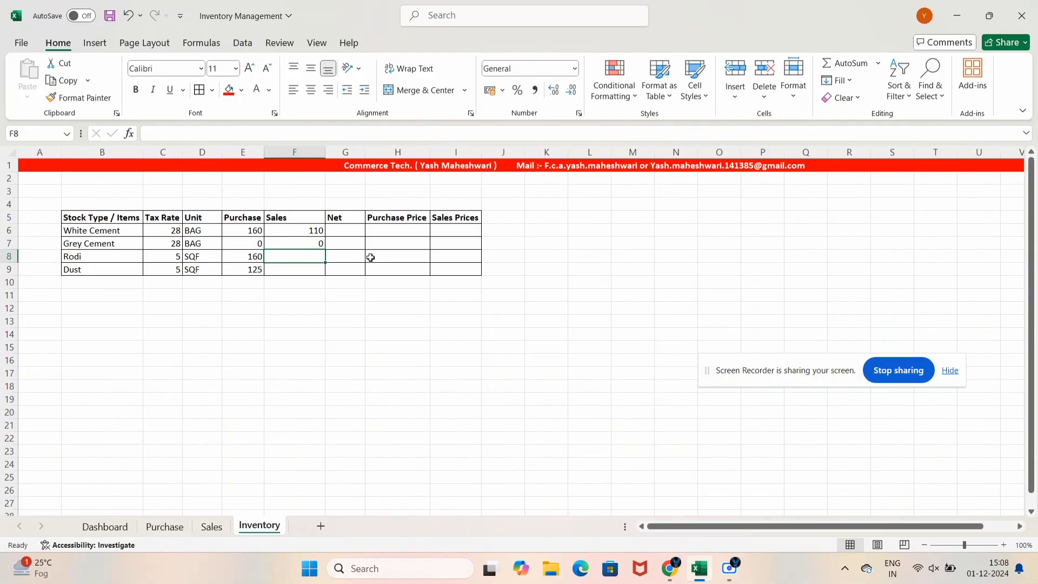
In F8, enter a SUMIF over the Sales table's Items and Qty. columns for Rodi, giving 120
{"action": "type", "text": "=sum"}
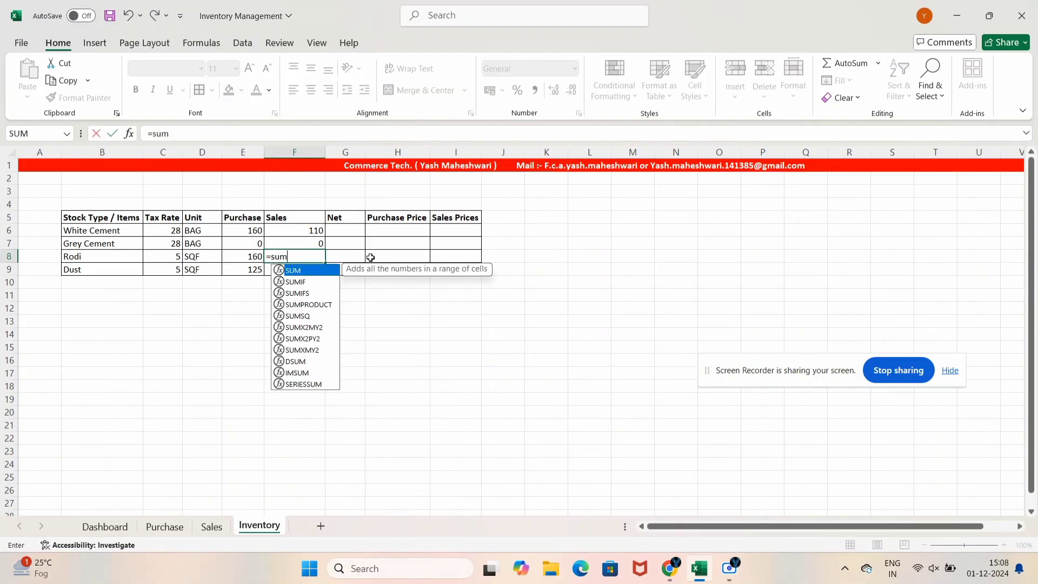
{"action": "key", "text": "Down"}
{"action": "key", "text": "Tab"}
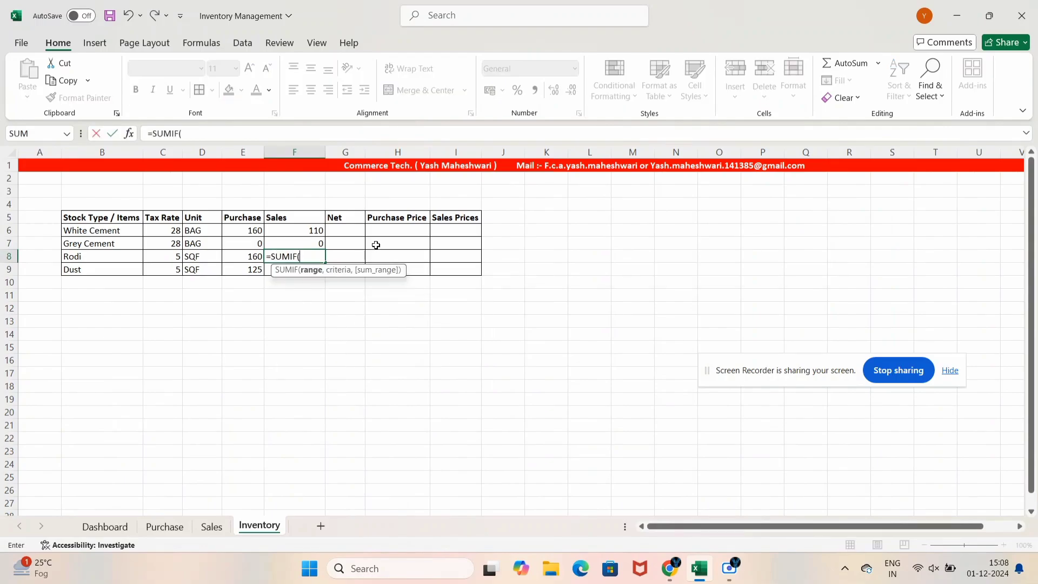
{"action": "left_click", "coordinate": [211, 527]}
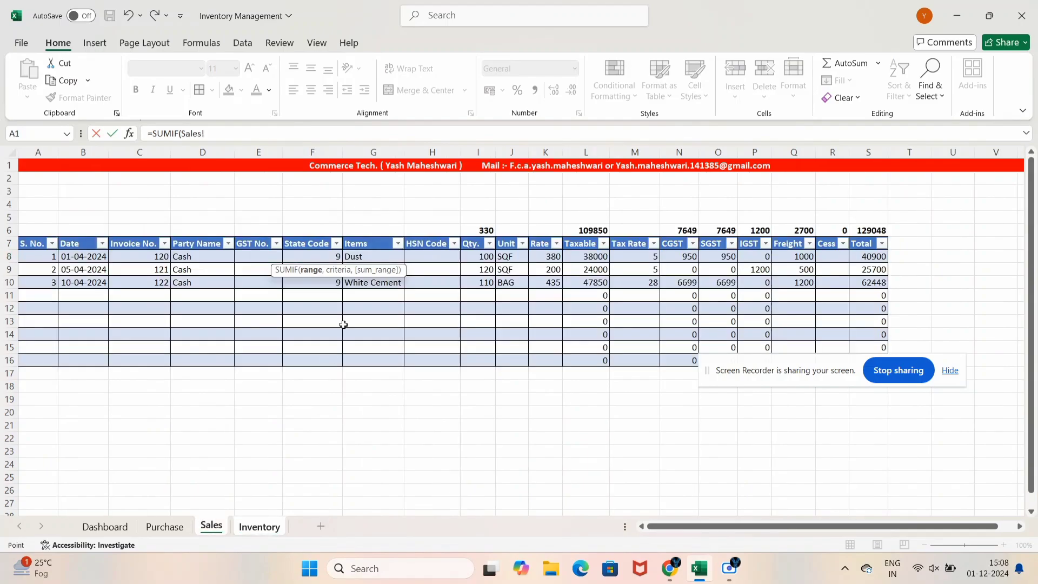
{"action": "left_click_drag", "start_coordinate": [357, 258], "coordinate": [372, 359]}
{"action": "type", "text": ","}
{"action": "left_click", "coordinate": [261, 527]}
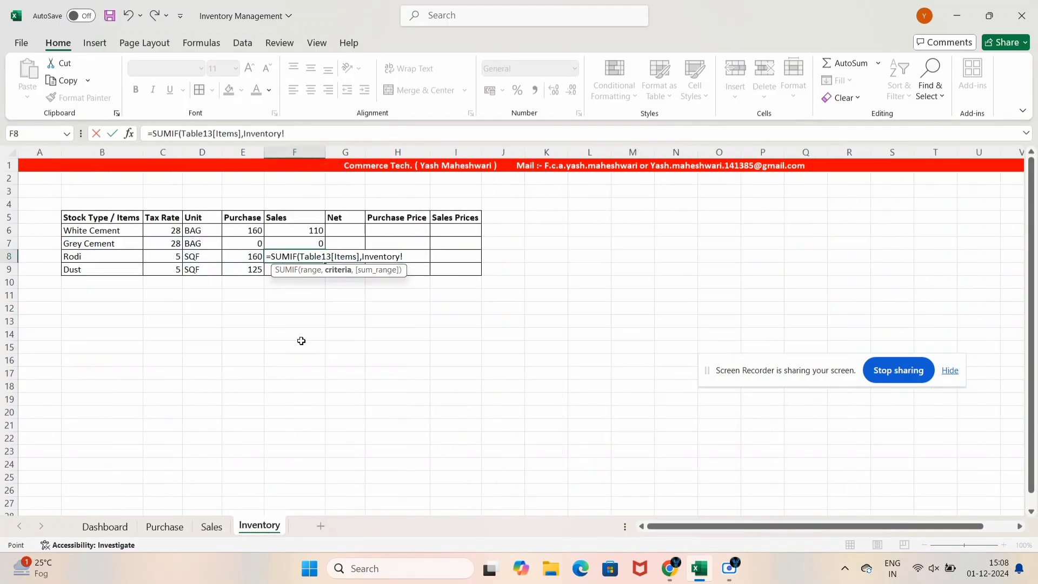
{"action": "left_click", "coordinate": [119, 256]}
{"action": "type", "text": ","}
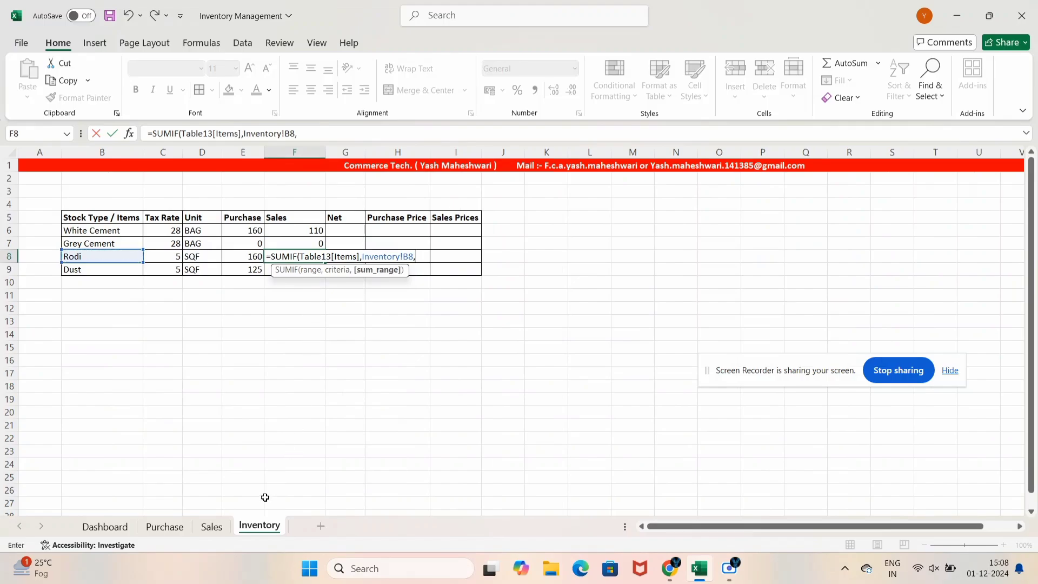
{"action": "left_click", "coordinate": [226, 528]}
{"action": "left_click_drag", "start_coordinate": [465, 254], "coordinate": [481, 359]}
{"action": "type", "text": ")"}
{"action": "key", "text": "Return"}
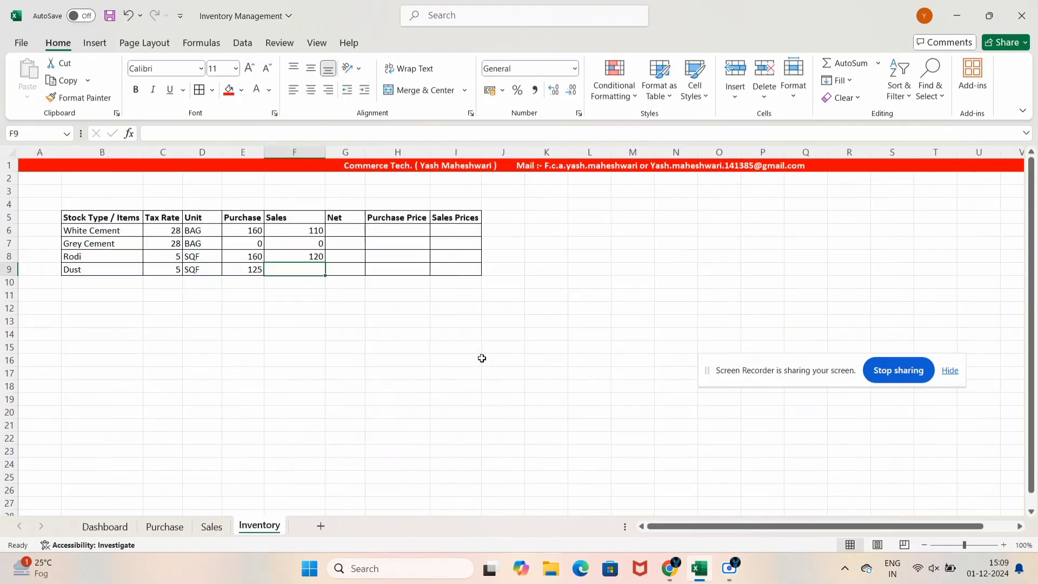
In F9, enter the matching SUMIF for Dust, giving a Sales figure of 100
{"action": "type", "text": "=sum"}
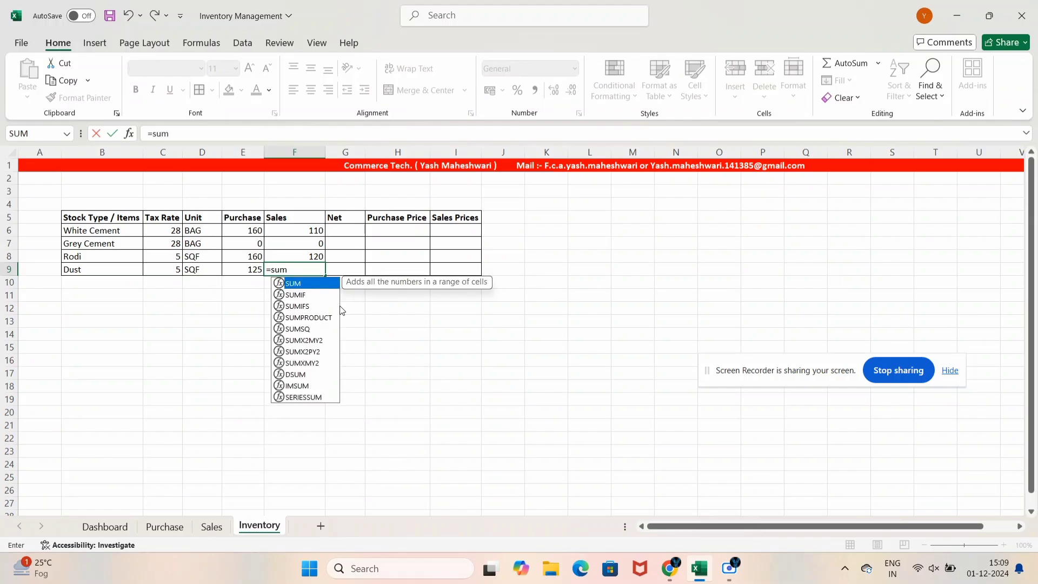
{"action": "type", "text": "i"}
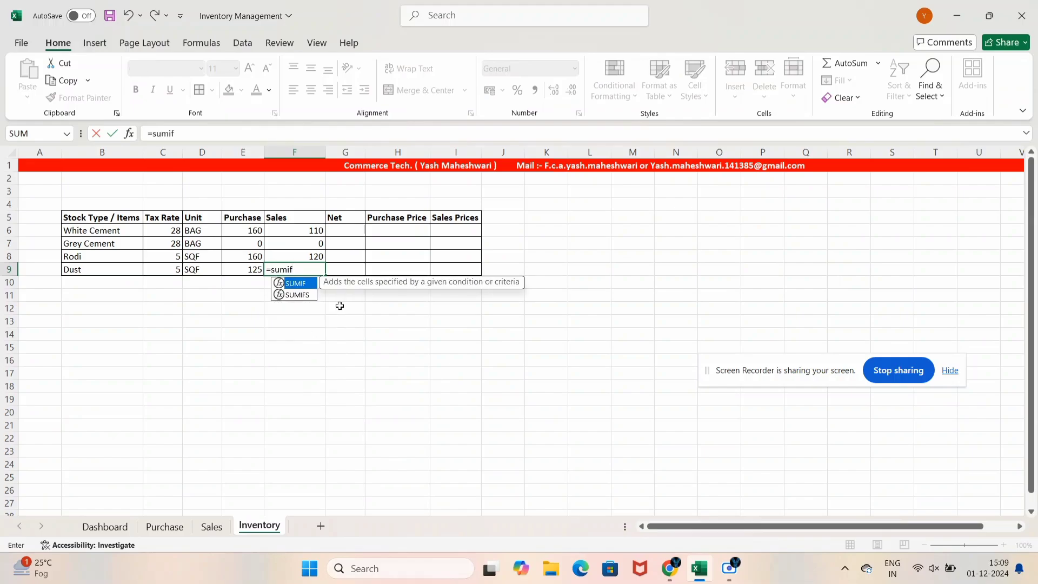
{"action": "type", "text": "f"}
{"action": "key", "text": "Tab"}
{"action": "left_click", "coordinate": [211, 526]}
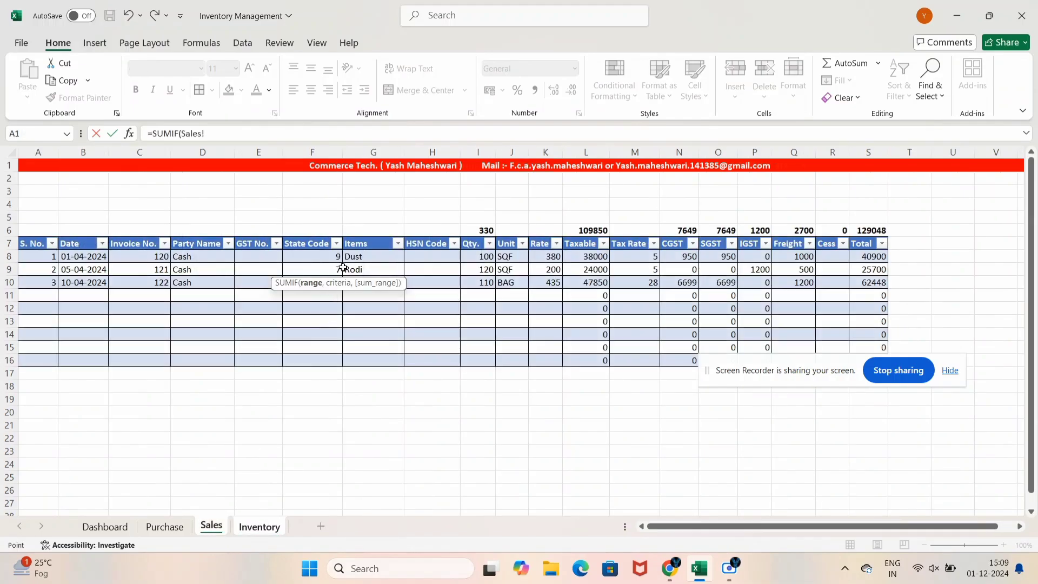
{"action": "left_click_drag", "start_coordinate": [353, 258], "coordinate": [366, 359]}
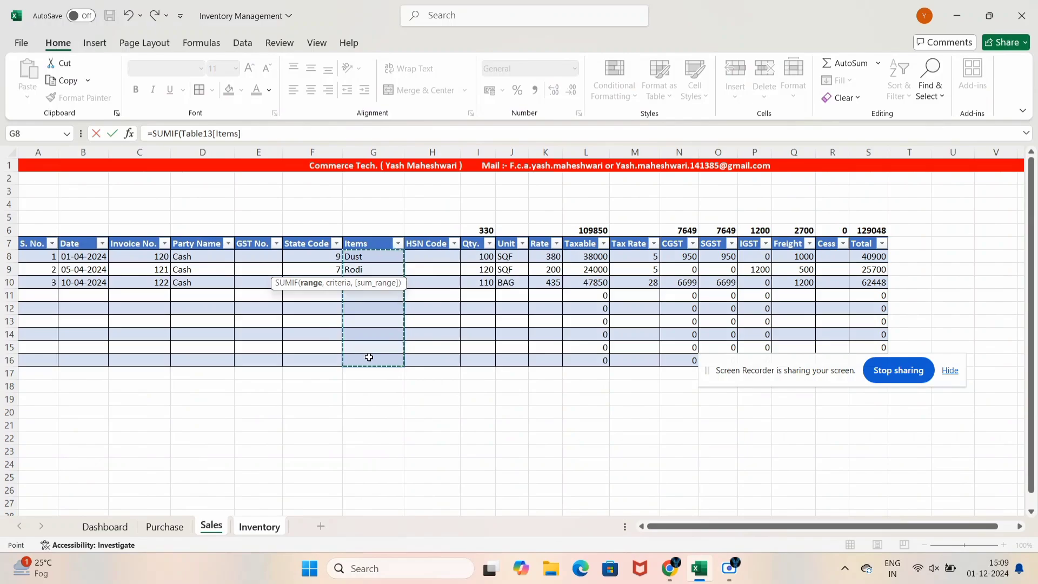
{"action": "type", "text": ","}
{"action": "left_click", "coordinate": [259, 526]}
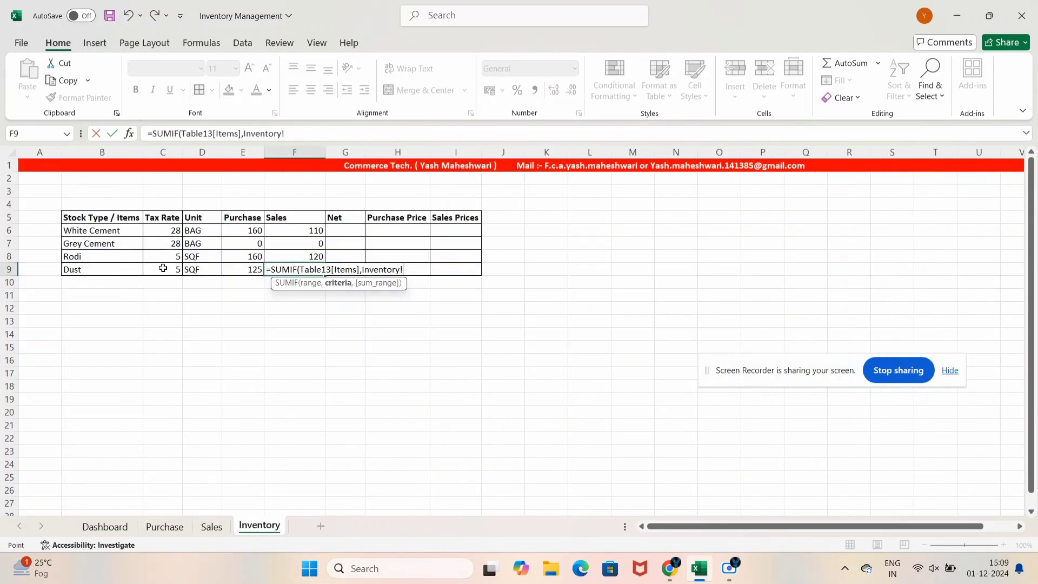
{"action": "left_click", "coordinate": [131, 275]}
{"action": "type", "text": ","}
{"action": "left_click", "coordinate": [211, 526]}
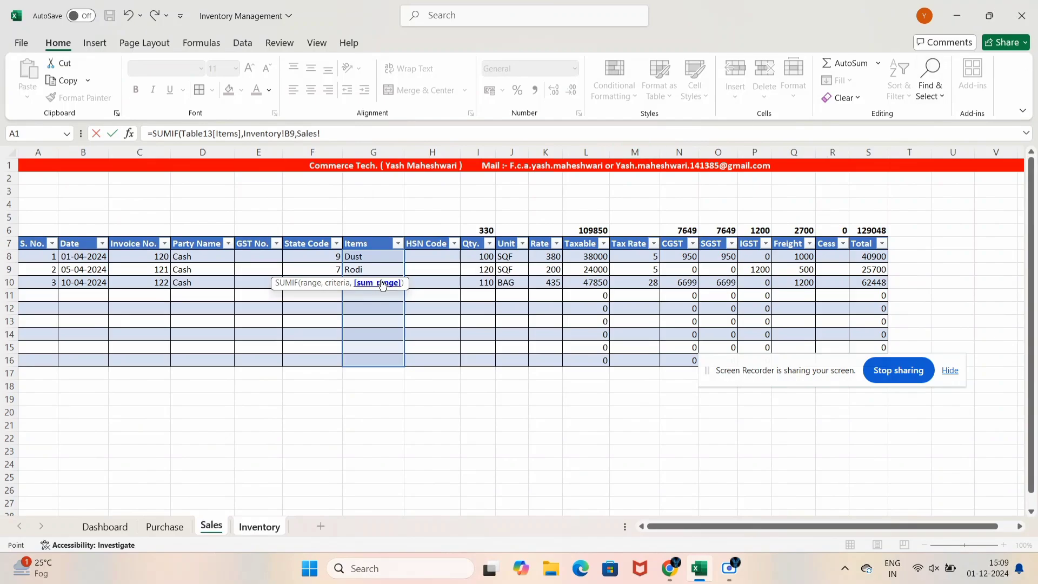
{"action": "left_click_drag", "start_coordinate": [488, 255], "coordinate": [482, 361]}
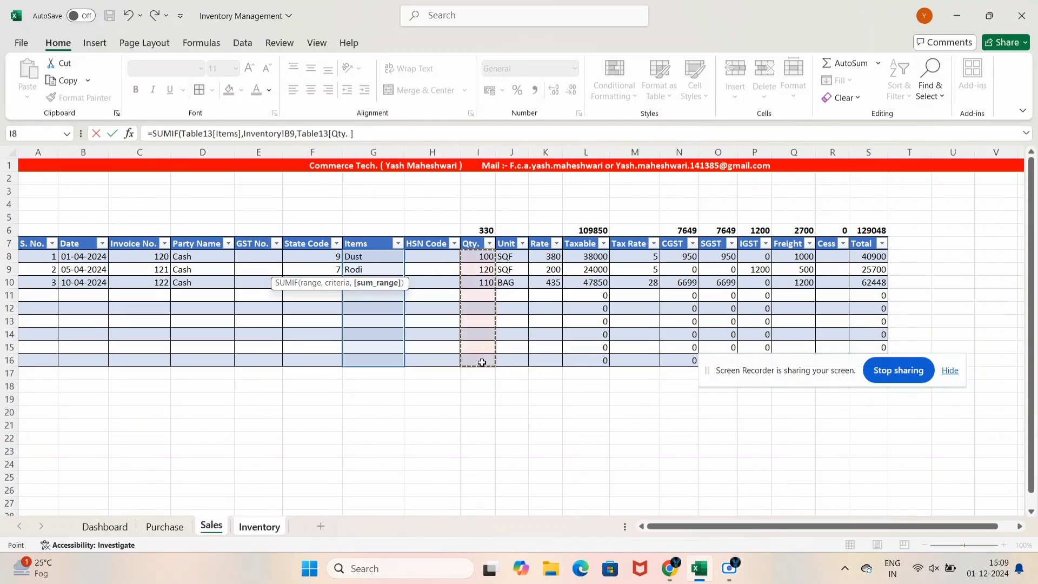
{"action": "key", "text": "Return"}
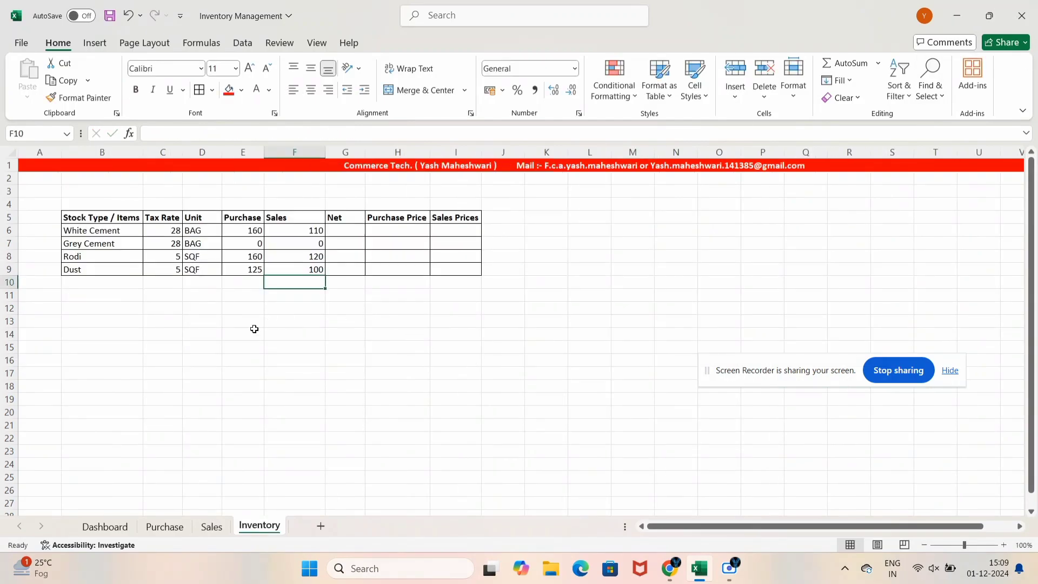
Enter +E6-F6 in G6 and fill it down to G9, giving Net values 50, 0, 40 and 25
{"action": "left_click", "coordinate": [342, 227]}
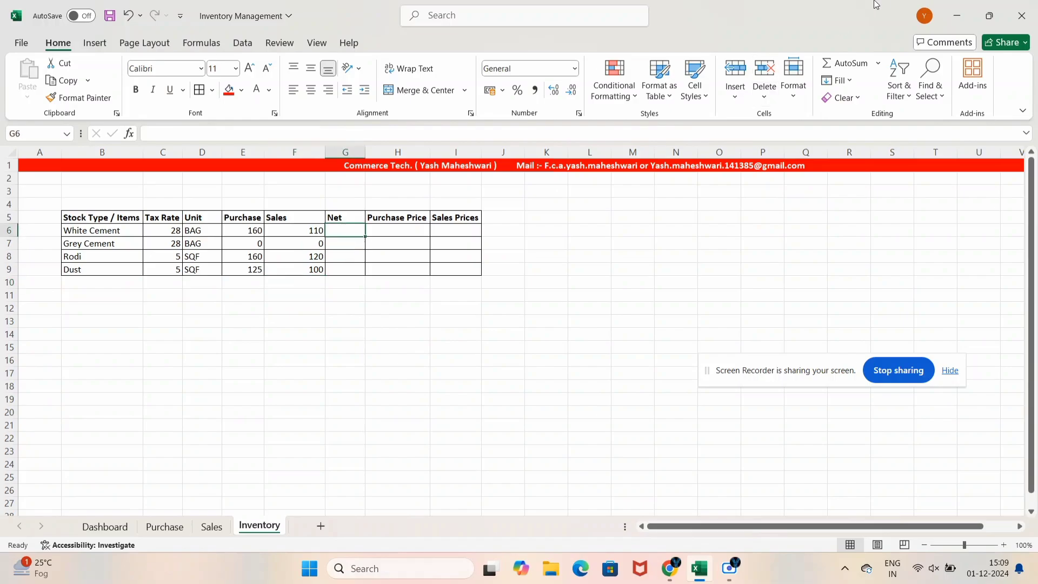
{"action": "type", "text": "+"}
{"action": "key", "text": "Left"}
{"action": "key", "text": "Left"}
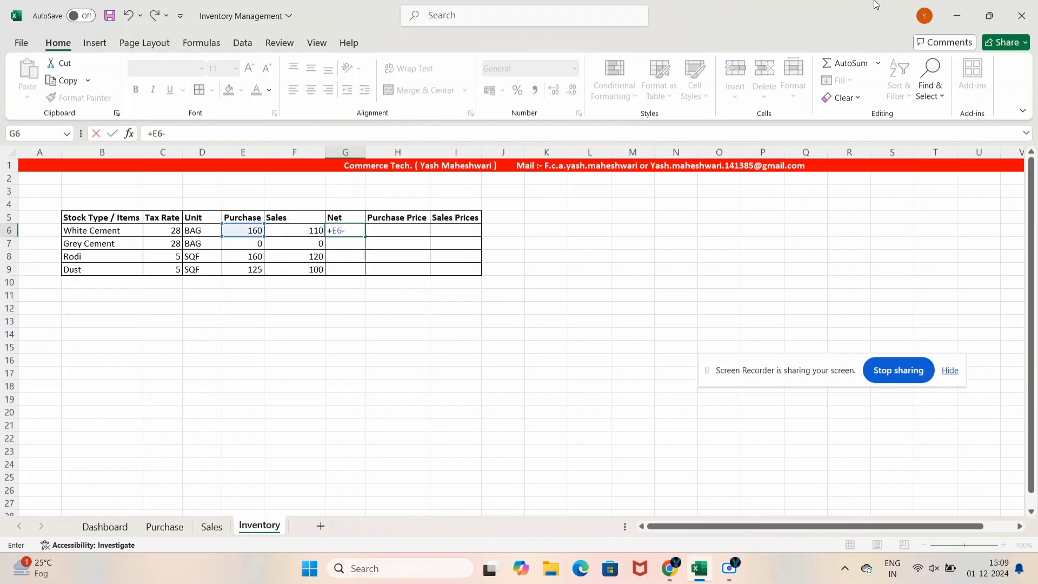
{"action": "type", "text": "-"}
{"action": "key", "text": "Left"}
{"action": "key", "text": "ctrl+Return"}
{"action": "key", "text": "shift+Down"}
{"action": "key", "text": "shift+Down"}
{"action": "key", "text": "shift+Down"}
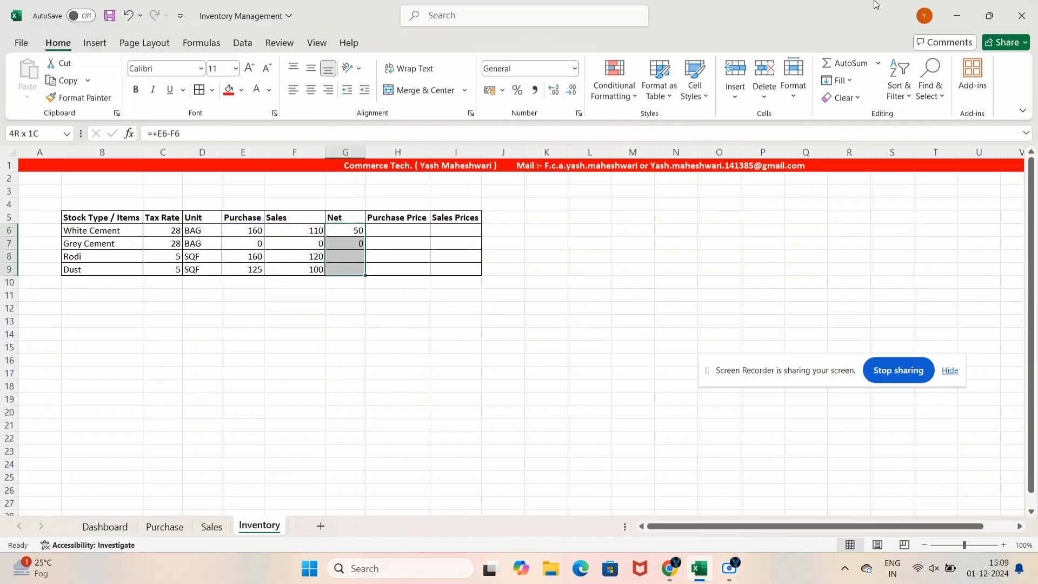
{"action": "key", "text": "ctrl+d"}
{"action": "key", "text": "shift+Up"}
{"action": "key", "text": "shift+Up"}
{"action": "key", "text": "shift+Up"}
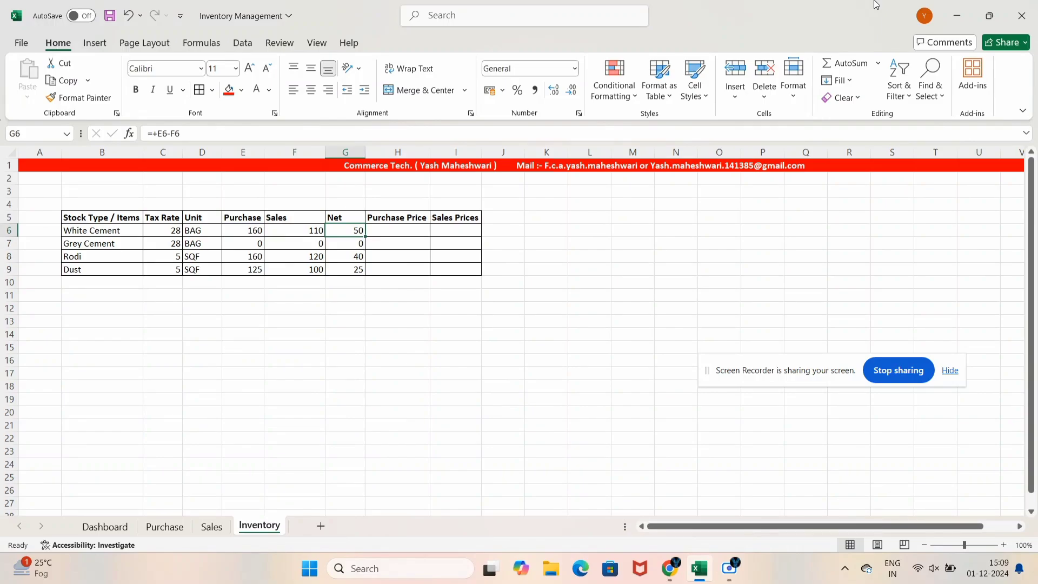
{"action": "key", "text": "Right"}
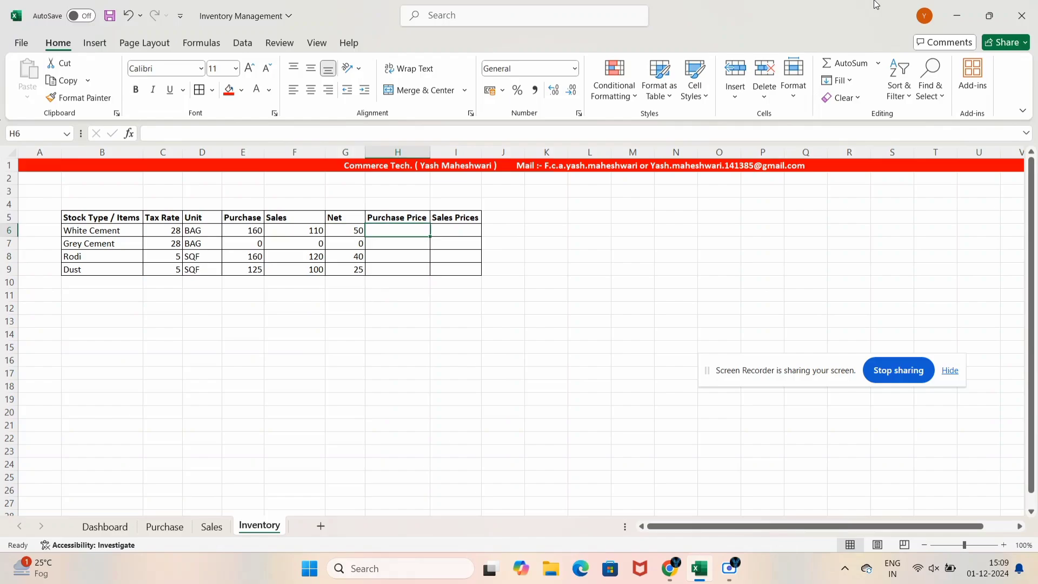
Select H5:I9, the Purchase Price and Sales Prices cells, and delete them
{"action": "key", "text": "Right"}
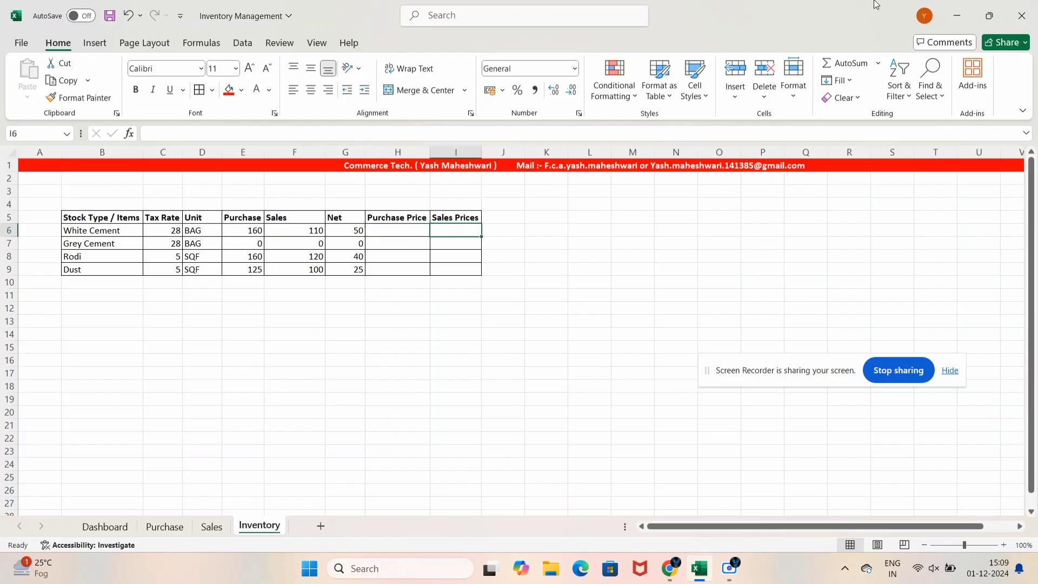
{"action": "key", "text": "Up"}
{"action": "key", "text": "Left"}
{"action": "key", "text": "Left"}
{"action": "key", "text": "Right"}
{"action": "key", "text": "shift+Down"}
{"action": "key", "text": "shift+Right"}
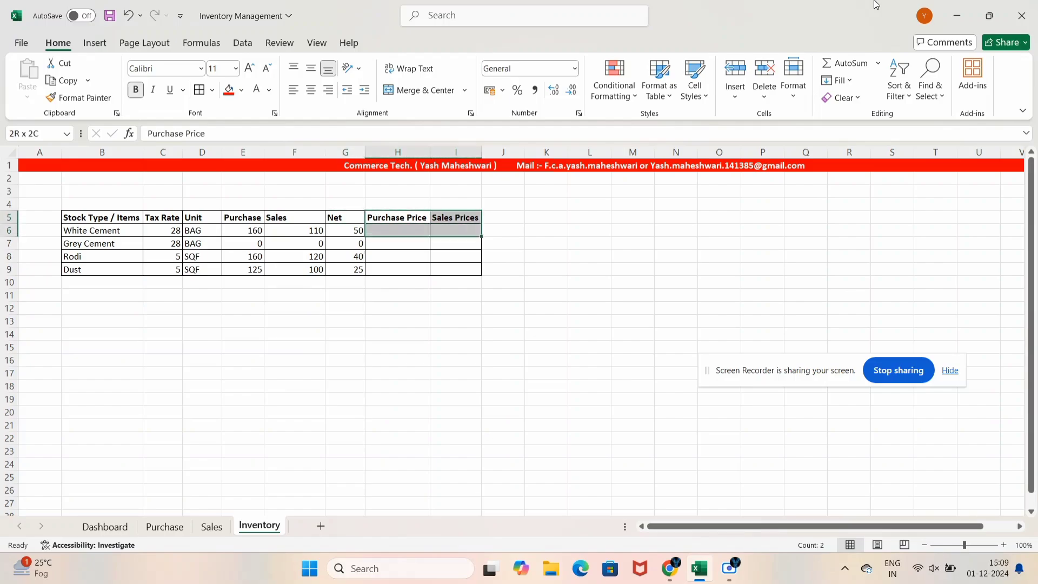
{"action": "key", "text": "shift+Down"}
{"action": "key", "text": "shift+Down"}
{"action": "key", "text": "shift+Down"}
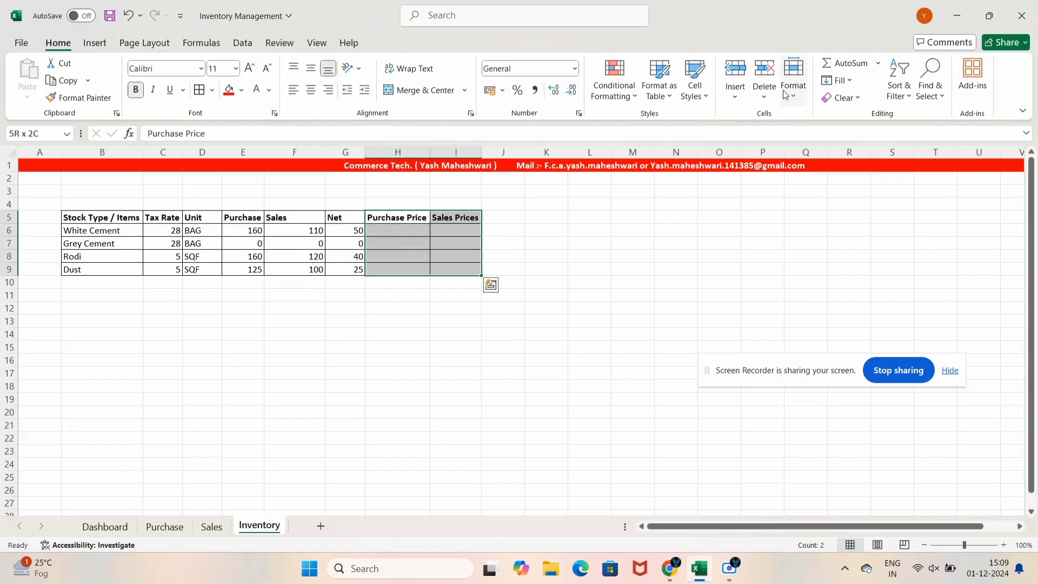
{"action": "left_click", "coordinate": [765, 70]}
{"action": "left_click", "coordinate": [417, 315]}
Check the Net formula in G7, then select B10 for the Total label
{"action": "left_click", "coordinate": [337, 244]}
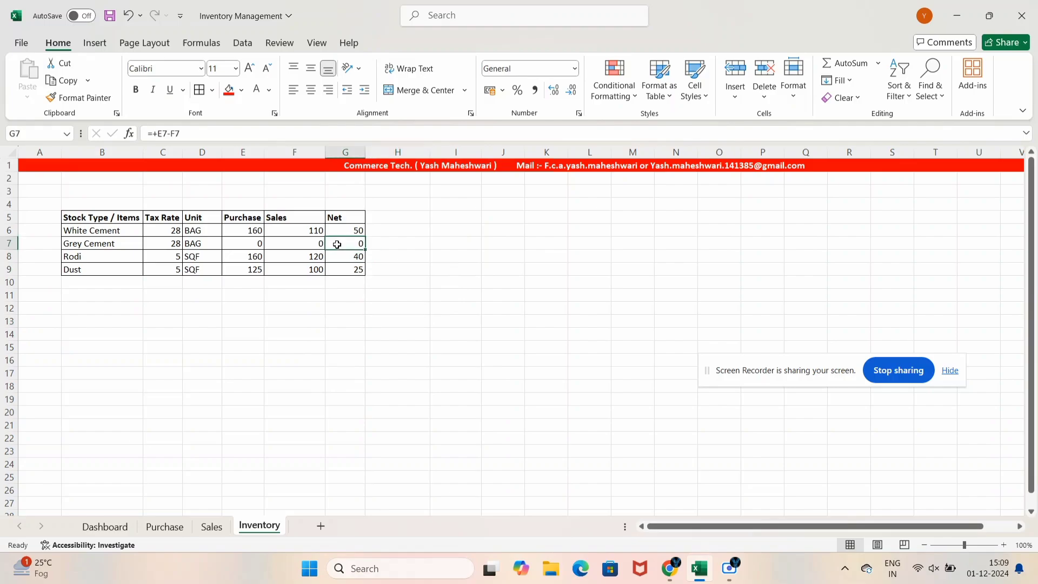
{"action": "left_click", "coordinate": [315, 282]}
{"action": "left_click", "coordinate": [116, 308]}
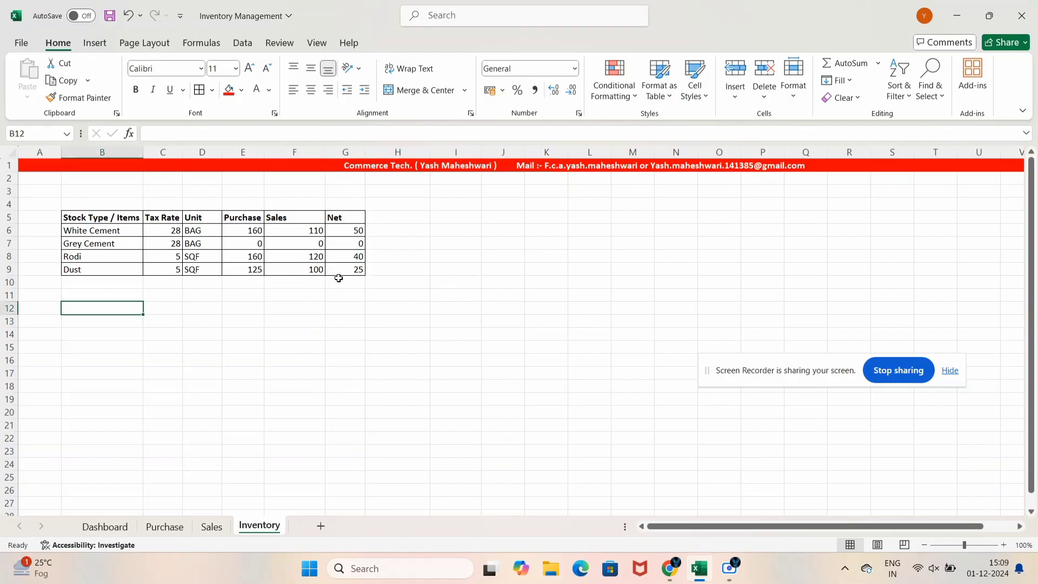
{"action": "left_click", "coordinate": [99, 279]}
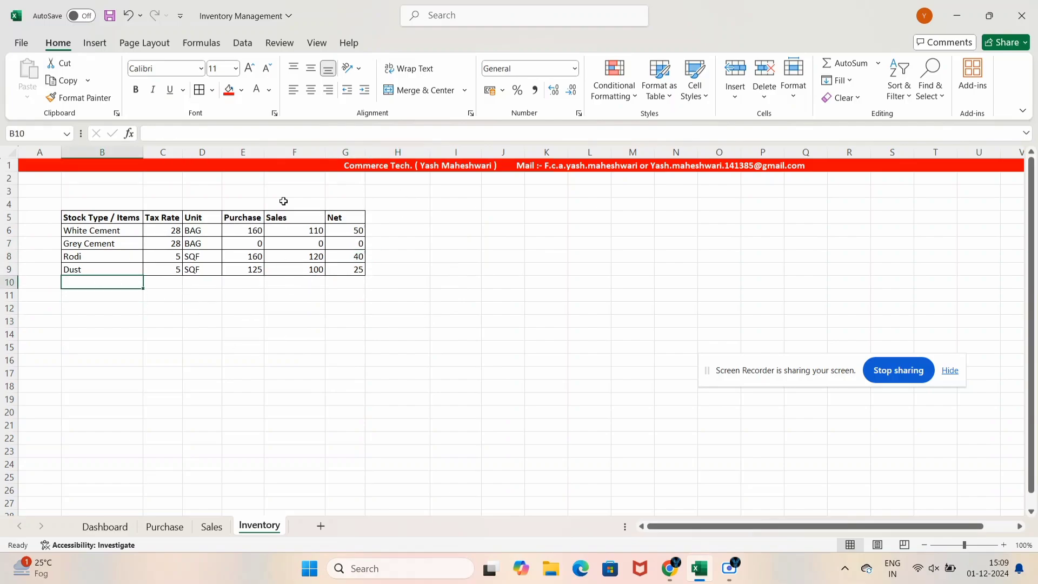
Merge and centre B10:D10 and label it Total
{"action": "key", "text": "shift+Right"}
{"action": "key", "text": "shift+Right"}
{"action": "key", "text": "shift+Right"}
{"action": "key", "text": "shift+Left"}
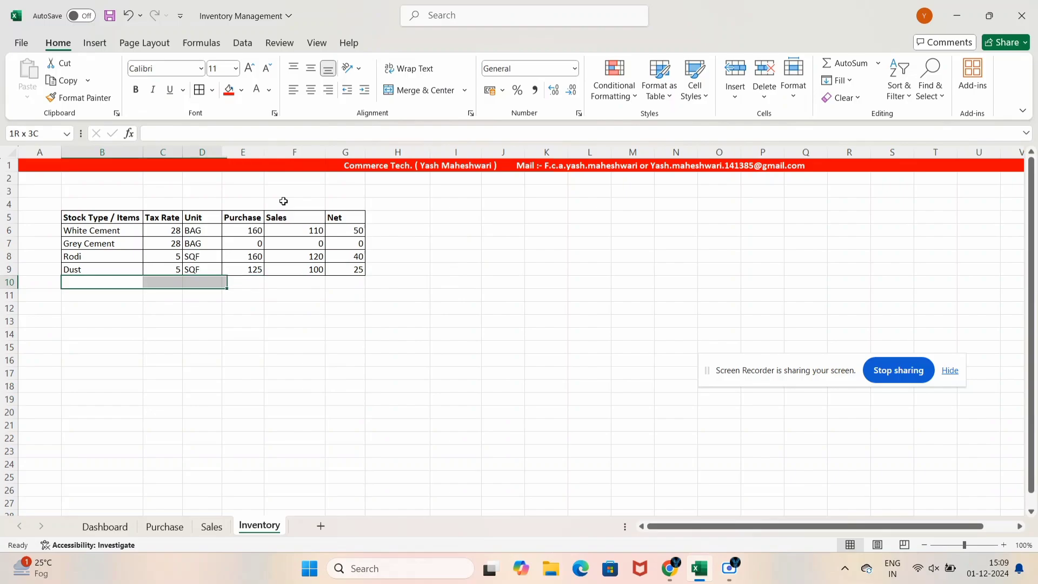
{"action": "key", "text": "alt+h"}
{"action": "type", "text": "mc"}
{"action": "type", "text": "Total"}
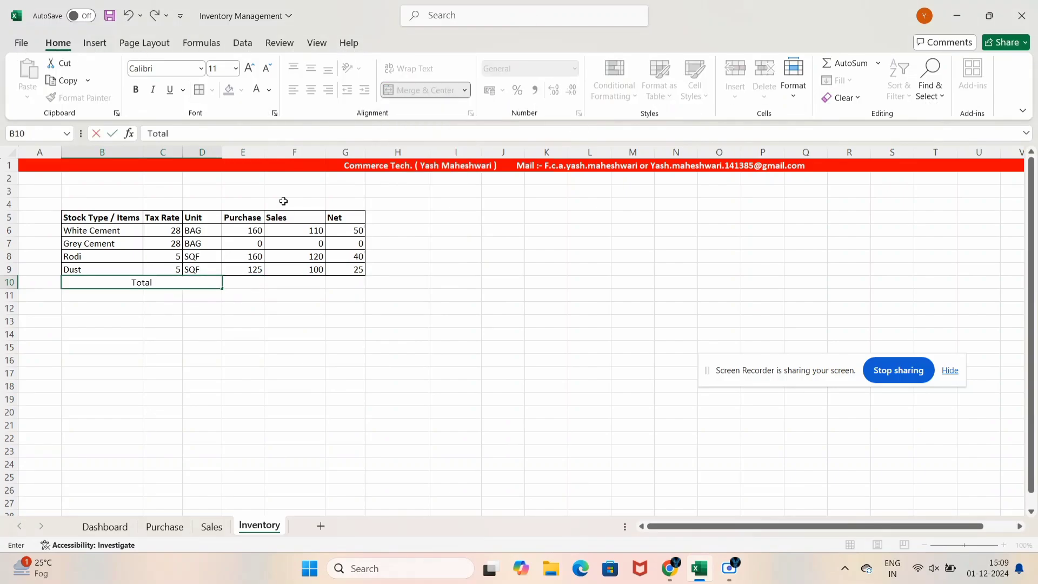
{"action": "key", "text": "Tab"}
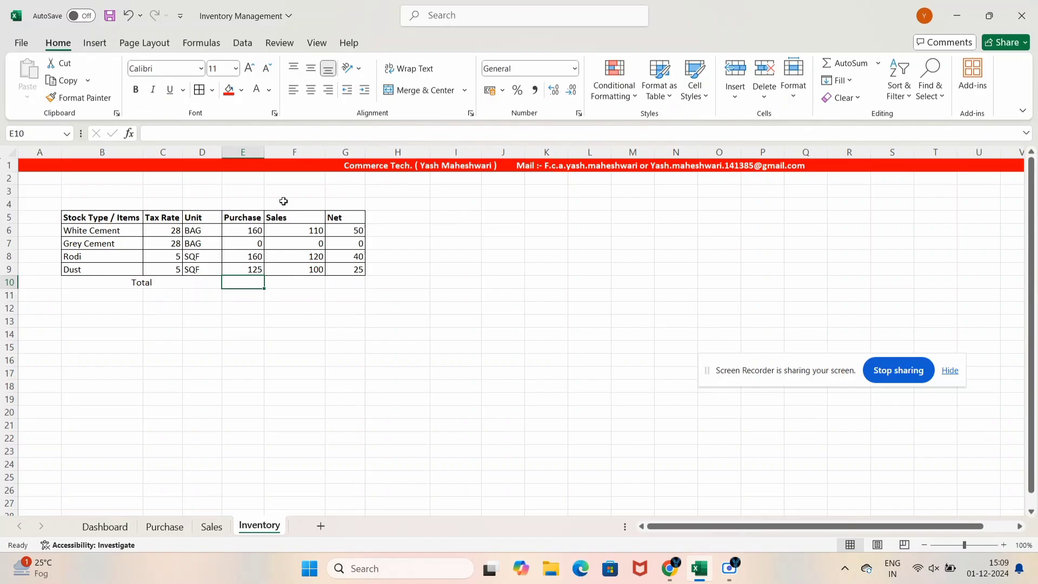
Enter =SUM(E6:E9) in E10 to total Purchases at 445
{"action": "key", "text": "Right"}
{"action": "key", "text": "Left"}
{"action": "key", "text": "Left"}
{"action": "key", "text": "Left"}
{"action": "key", "text": "Right"}
{"action": "key", "text": "shift+Right"}
{"action": "key", "text": "shift+Right"}
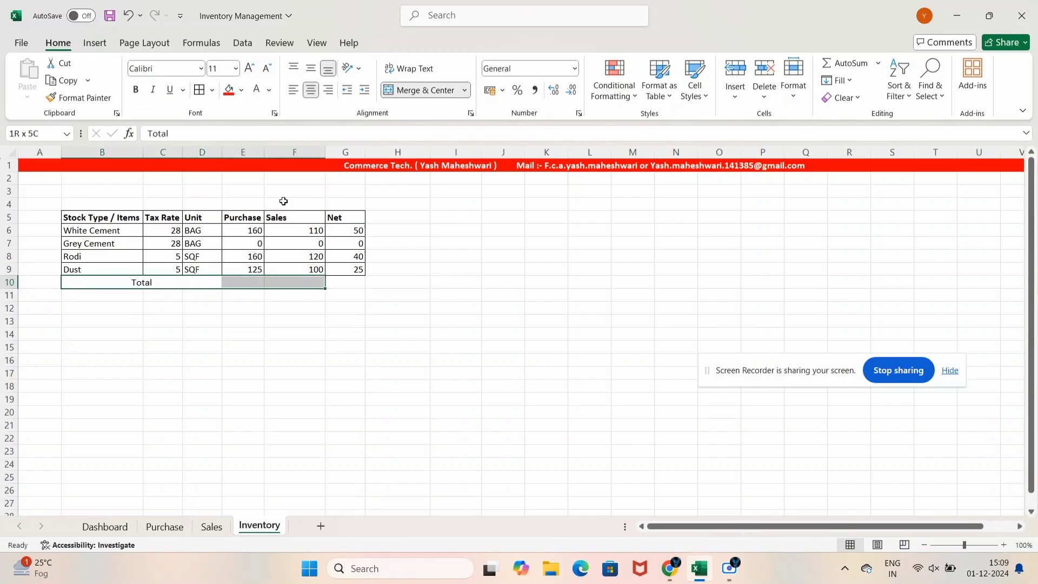
{"action": "key", "text": "shift+Right"}
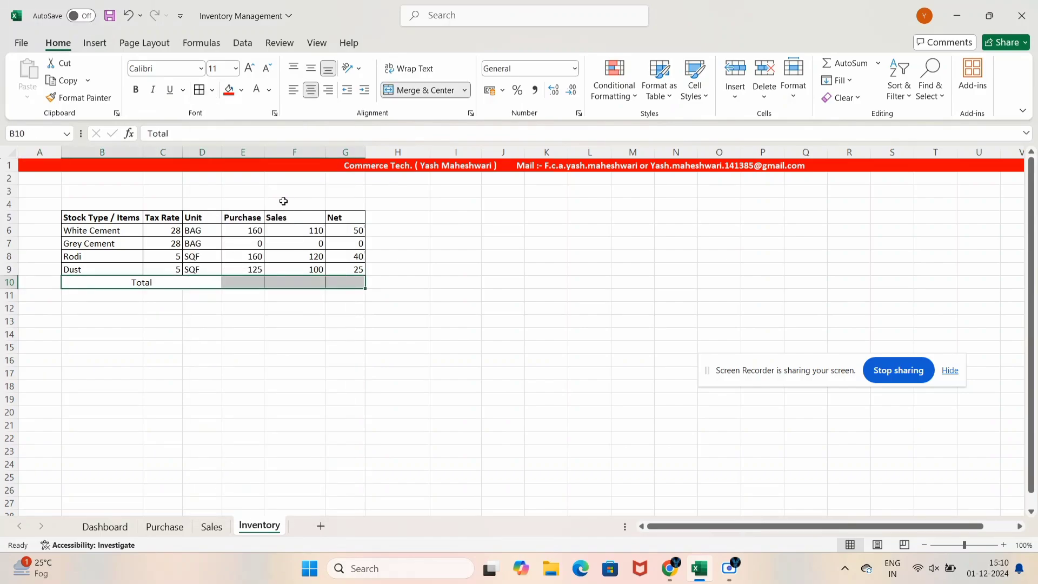
{"action": "key", "text": "Right"}
{"action": "type", "text": "="}
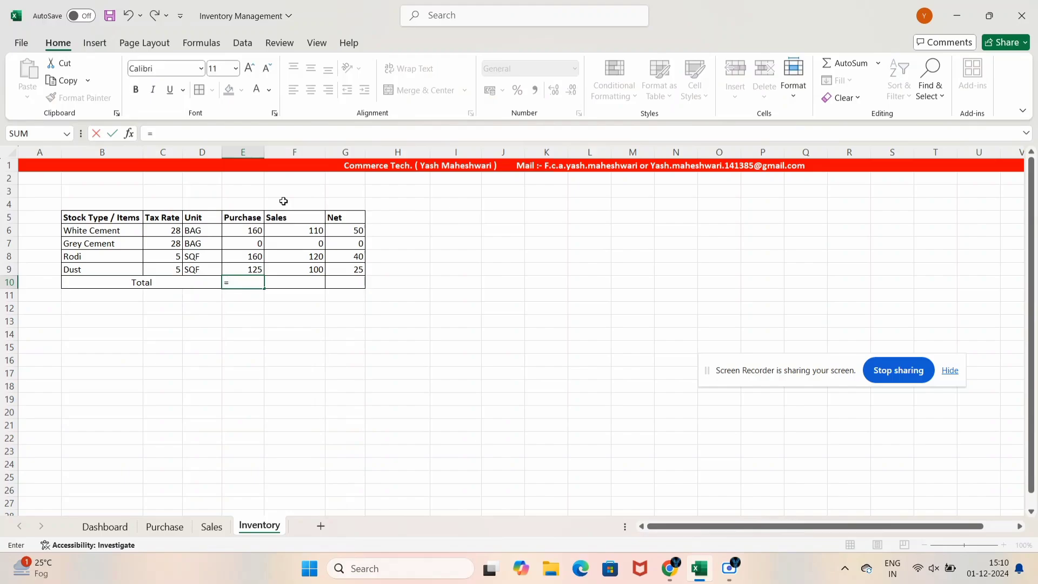
{"action": "type", "text": "sum"}
{"action": "key", "text": "Tab"}
{"action": "key", "text": "Up"}
{"action": "key", "text": "shift+Up"}
{"action": "key", "text": "shift+Up"}
{"action": "key", "text": "shift+Up"}
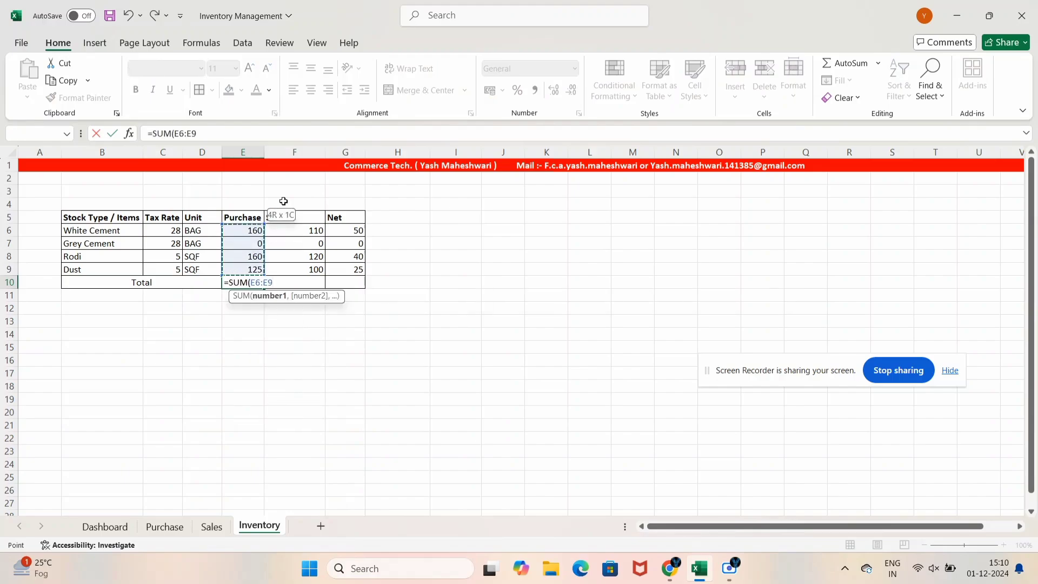
{"action": "type", "text": ")"}
{"action": "key", "text": "Return"}
Fill the total formula right to G10, giving Sales 330 and Net 115
{"action": "key", "text": "Up"}
{"action": "key", "text": "shift+Right"}
{"action": "key", "text": "shift+Right"}
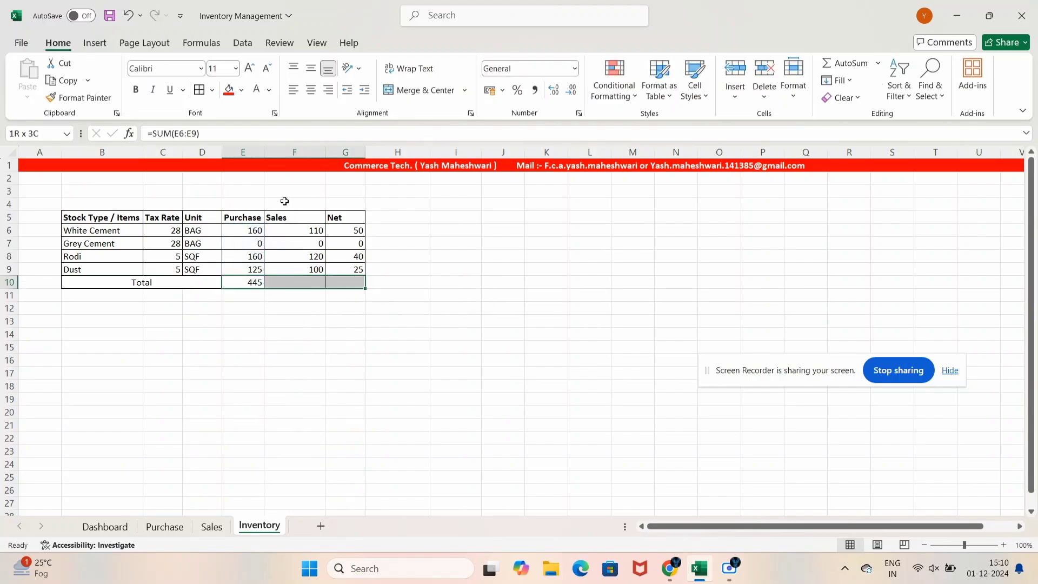
{"action": "key", "text": "ctrl+r"}
{"action": "key", "text": "Down"}
Bold the Total label and the three totals, then save the workbook
{"action": "key", "text": "Up"}
{"action": "key", "text": "shift+Right"}
{"action": "key", "text": "shift+Right"}
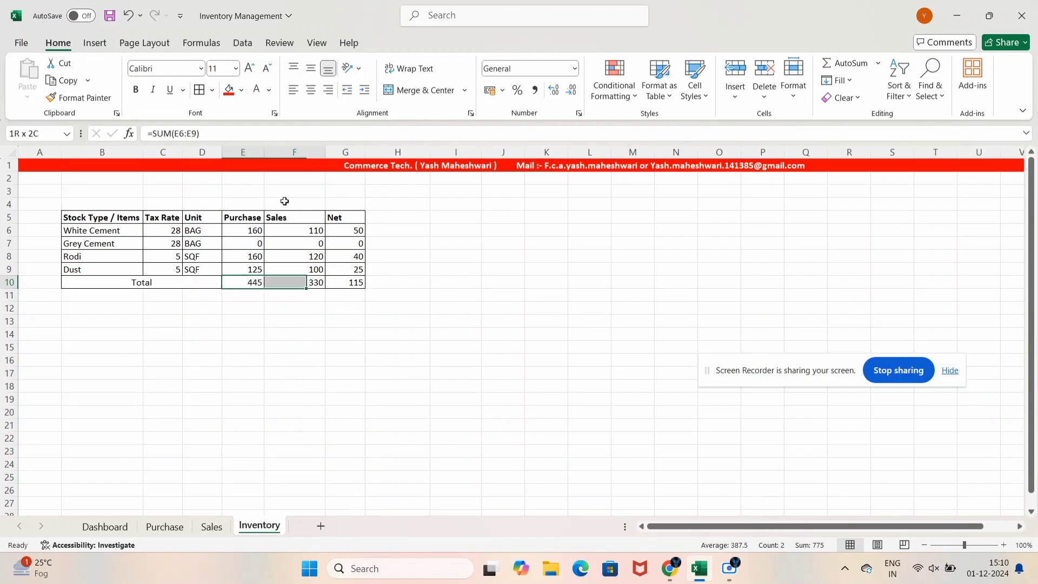
{"action": "key", "text": "ctrl+b"}
{"action": "key", "text": "Left"}
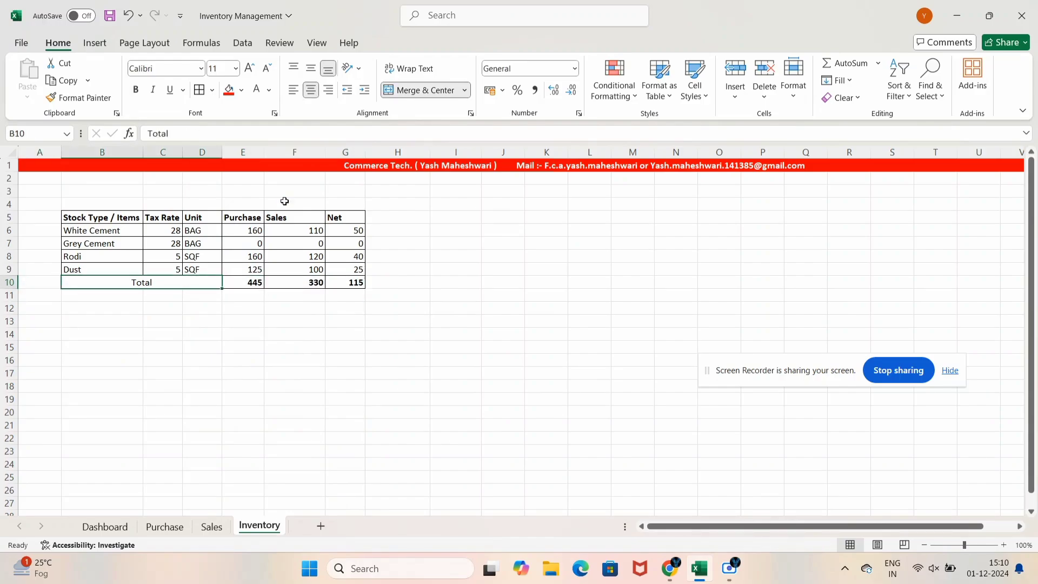
{"action": "key", "text": "ctrl+b"}
{"action": "key", "text": "Down"}
{"action": "key", "text": "Right"}
{"action": "key", "text": "Right"}
{"action": "key", "text": "ctrl+s"}
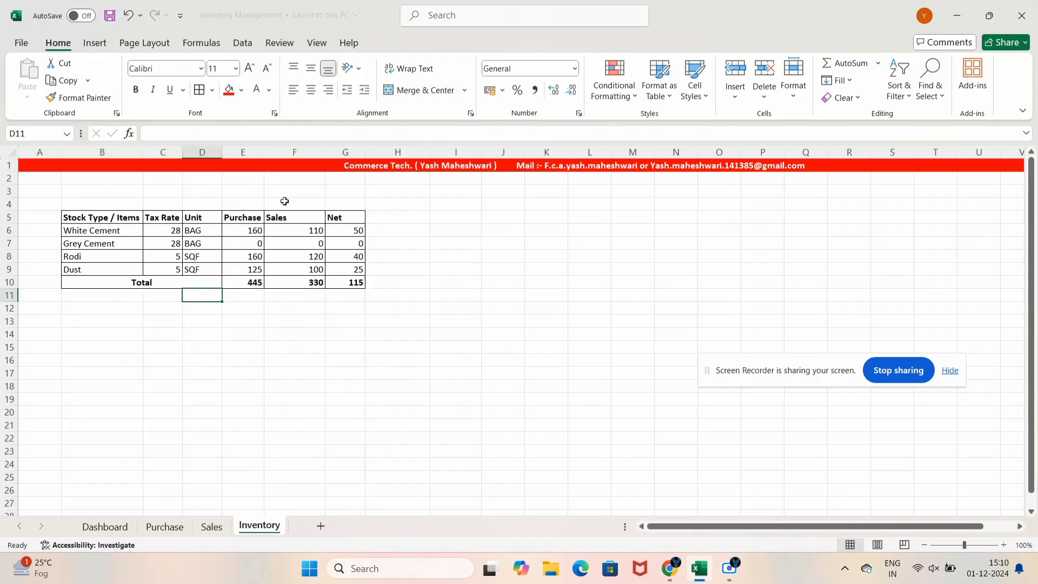
{"action": "left_click", "coordinate": [212, 527]}
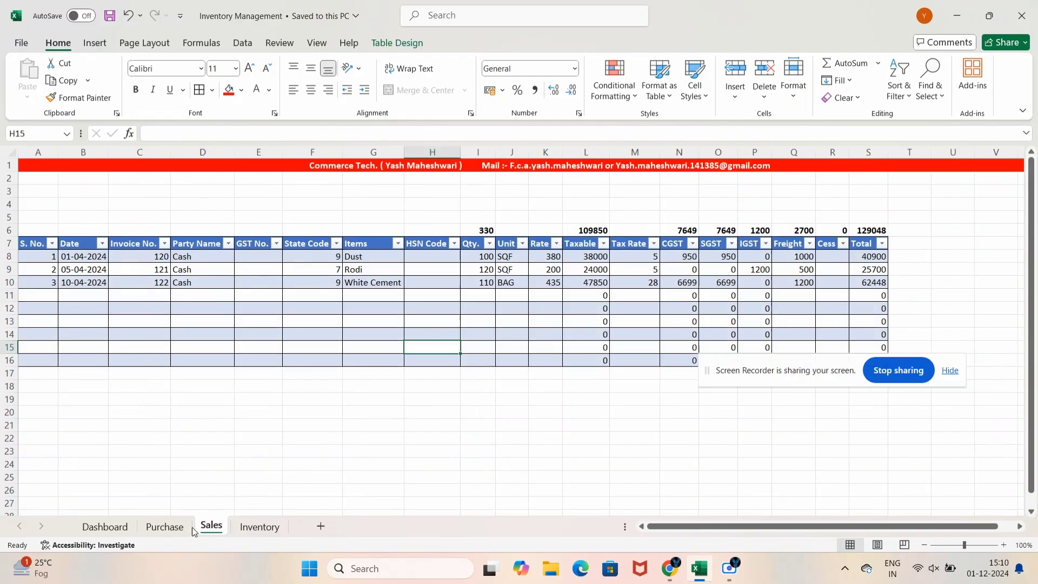
{"action": "left_click", "coordinate": [164, 527]}
{"action": "left_click", "coordinate": [254, 526]}
{"action": "left_click", "coordinate": [382, 242]}
{"action": "left_click_drag", "start_coordinate": [363, 232], "coordinate": [361, 272]}
{"action": "left_click", "coordinate": [386, 230]}
{"action": "key", "text": "Down"}
{"action": "key", "text": "Down"}
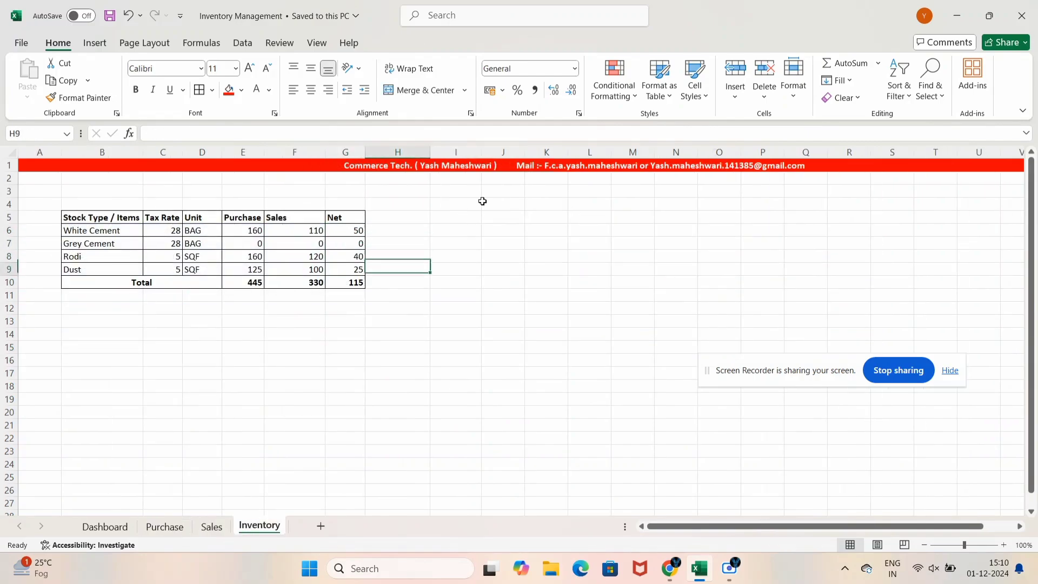
{"action": "key", "text": "Down"}
{"action": "key", "text": "Up"}
{"action": "key", "text": "Up"}
{"action": "key", "text": "Up"}
{"action": "key", "text": "Down"}
{"action": "key", "text": "Right"}
{"action": "key", "text": "Down"}
{"action": "key", "text": "Down"}
{"action": "key", "text": "Down"}
{"action": "key", "text": "Down"}
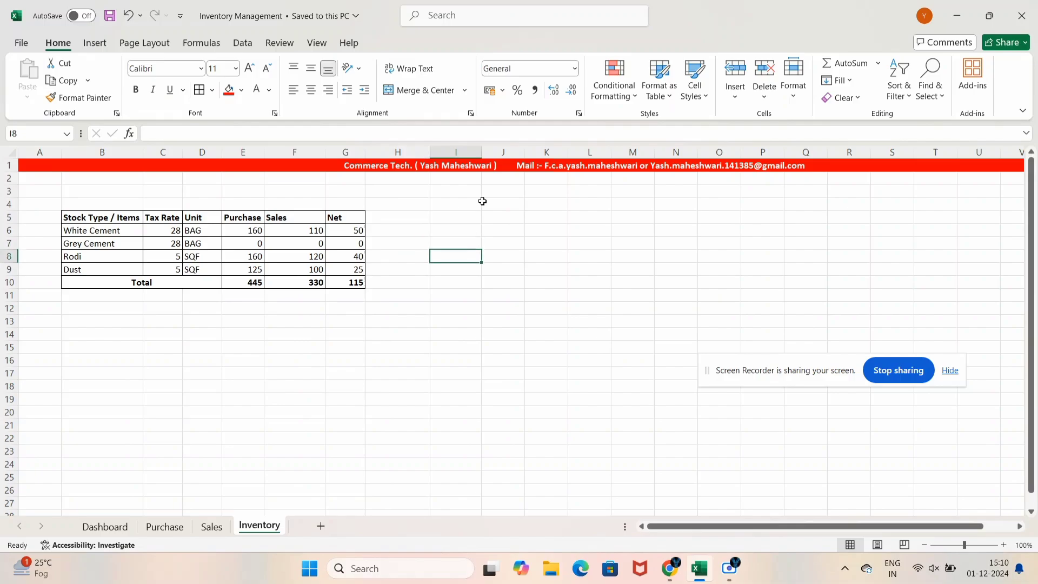
{"action": "key", "text": "Up"}
{"action": "key", "text": "Up"}
{"action": "key", "text": "Left"}
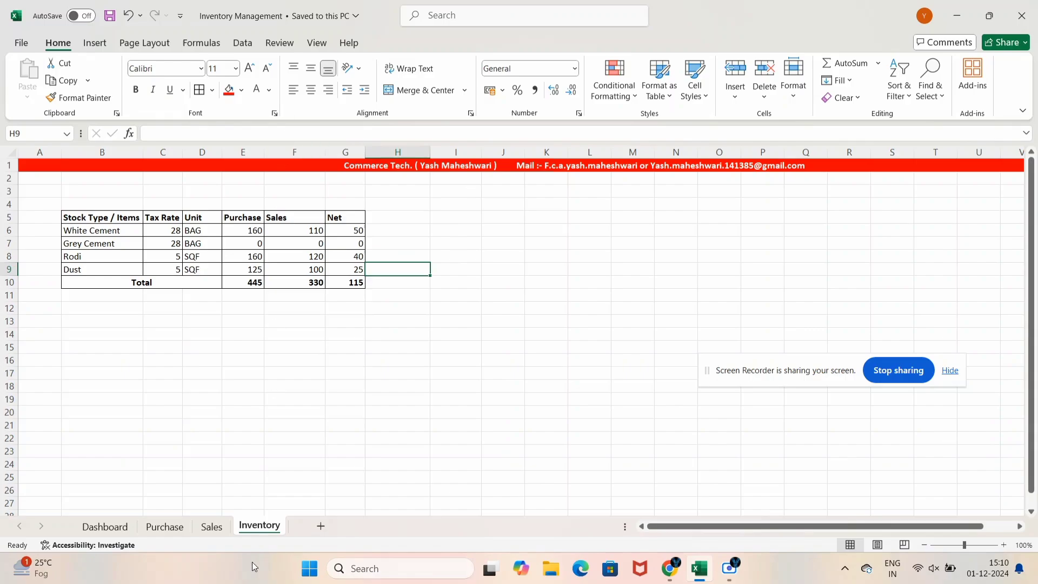
{"action": "left_click", "coordinate": [208, 520]}
{"action": "left_click", "coordinate": [185, 527]}
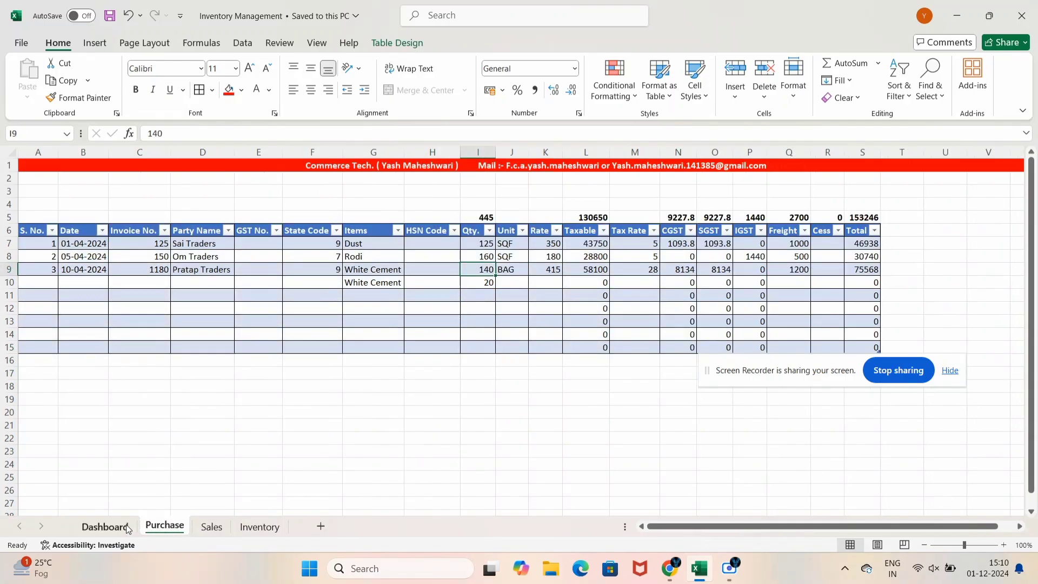
{"action": "left_click", "coordinate": [212, 527]}
{"action": "left_click", "coordinate": [241, 529]}
{"action": "left_click", "coordinate": [211, 528]}
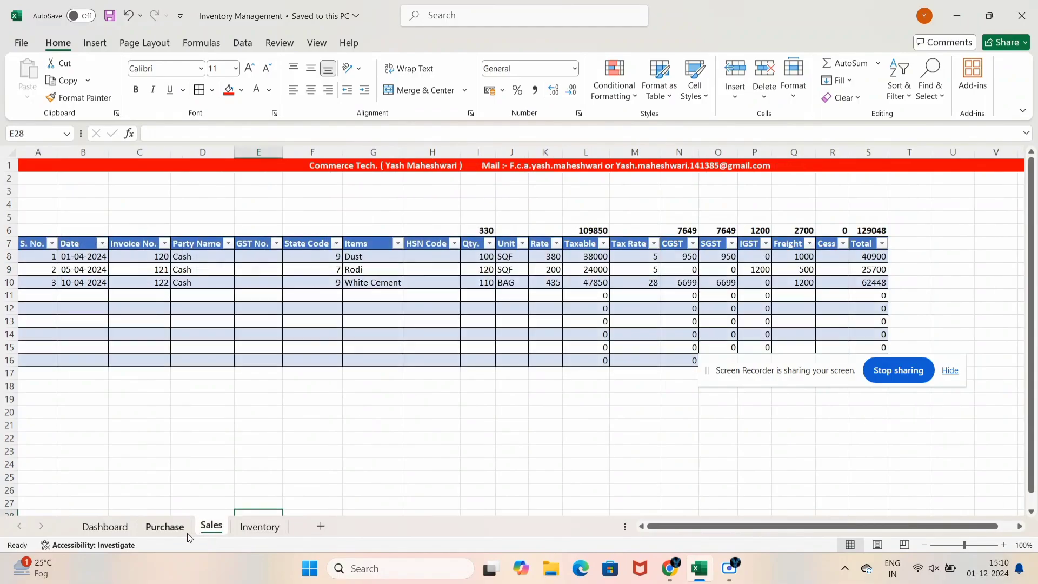
{"action": "left_click", "coordinate": [164, 527]}
{"action": "left_click", "coordinate": [256, 529]}
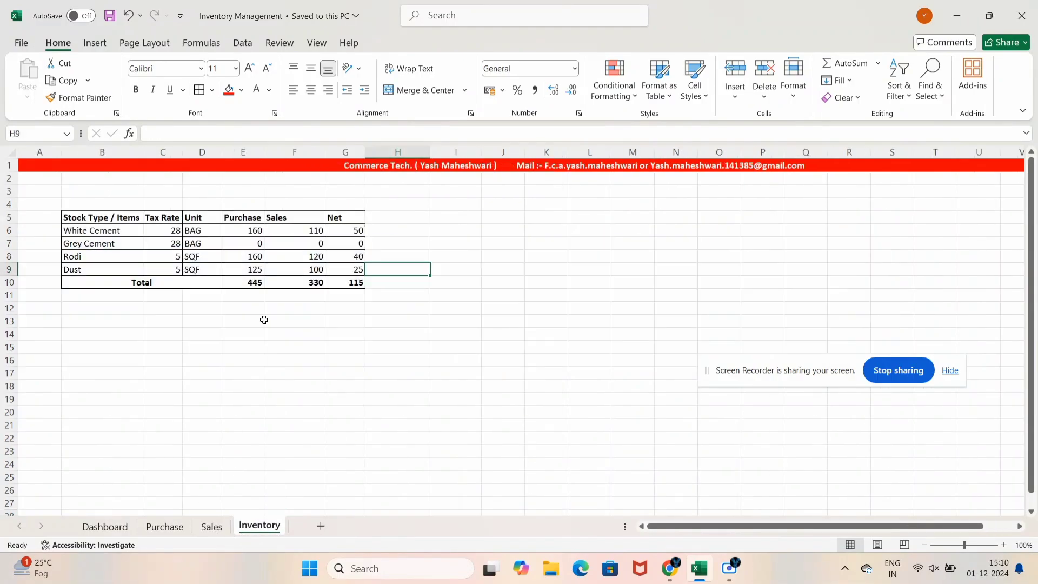
{"action": "left_click", "coordinate": [164, 528]}
{"action": "left_click", "coordinate": [211, 527]}
{"action": "left_click", "coordinate": [259, 527]}
{"action": "left_click", "coordinate": [219, 528]}
{"action": "left_click", "coordinate": [259, 527]}
{"action": "left_click", "coordinate": [106, 527]}
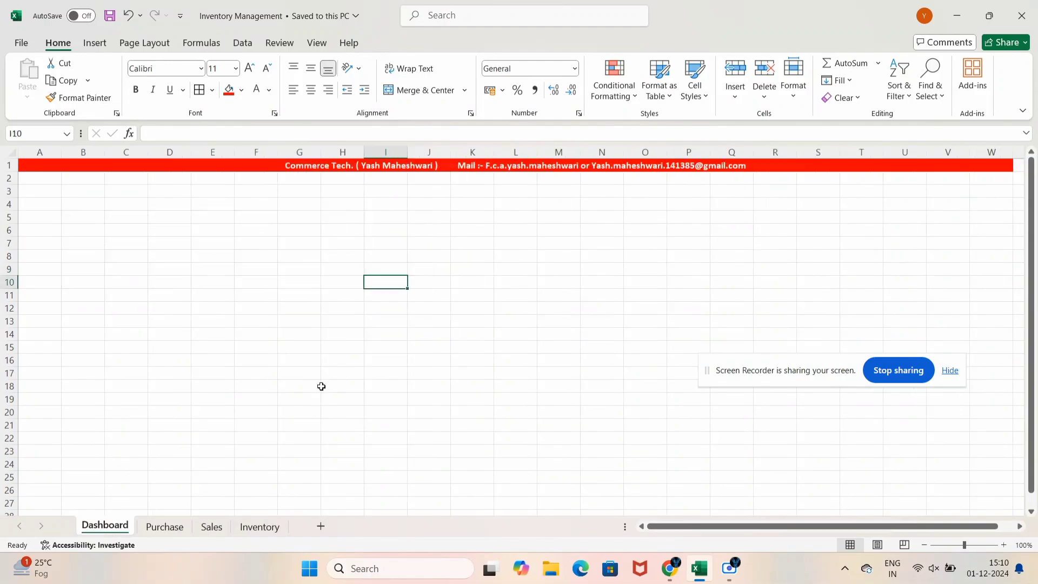
{"action": "left_click_drag", "start_coordinate": [325, 387], "coordinate": [308, 387]}
{"action": "left_click_drag", "start_coordinate": [35, 184], "coordinate": [1036, 373]}
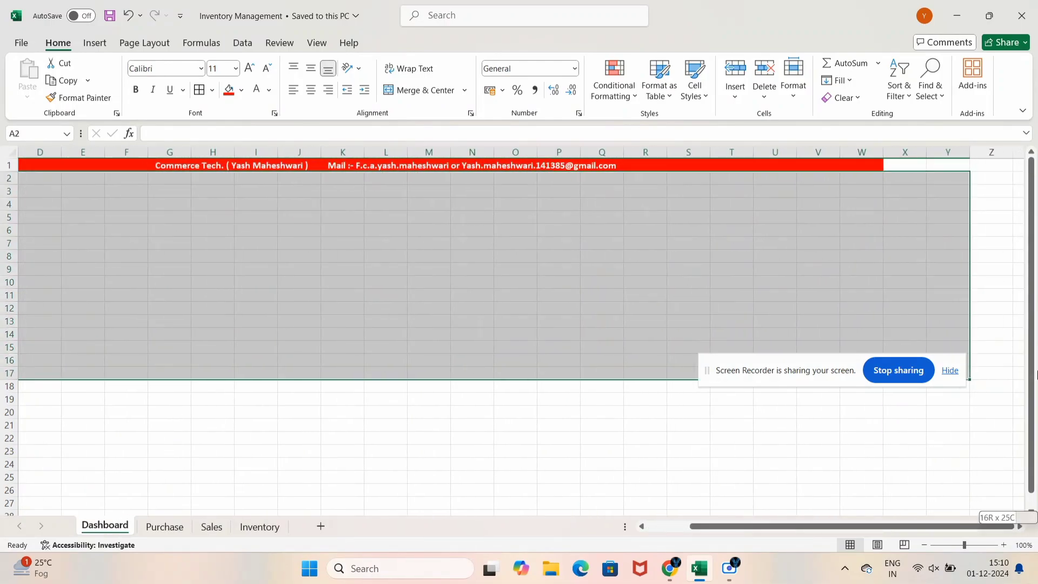
{"action": "key", "text": "ctrl+shift+Down"}
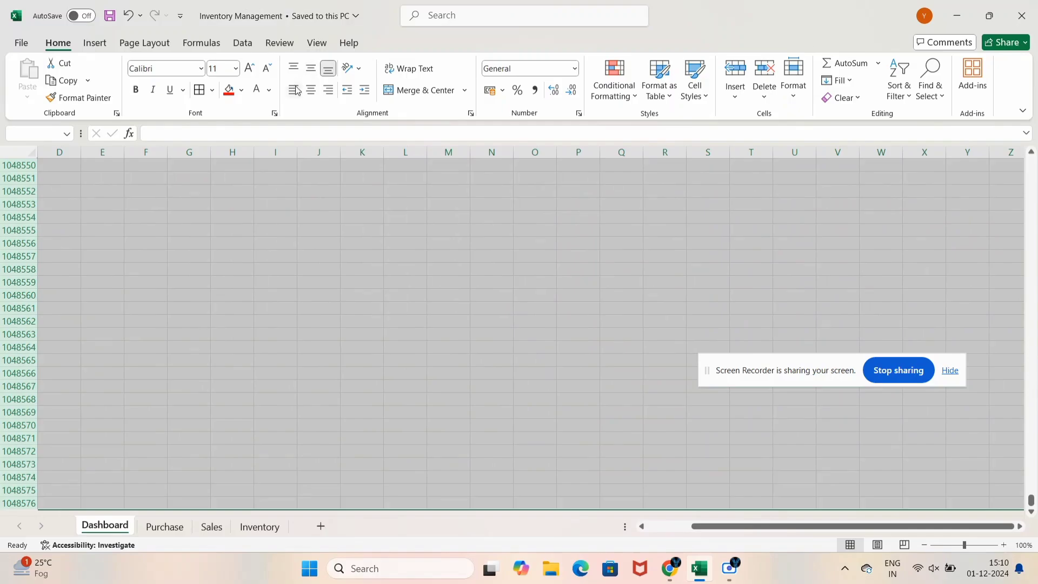
{"action": "left_click", "coordinate": [241, 90]}
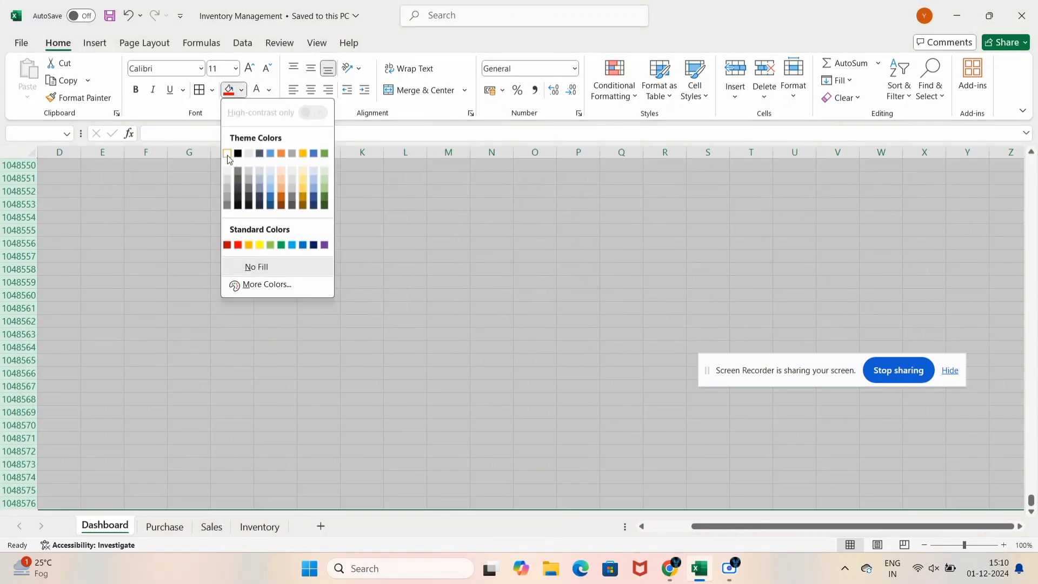
{"action": "left_click", "coordinate": [228, 156]}
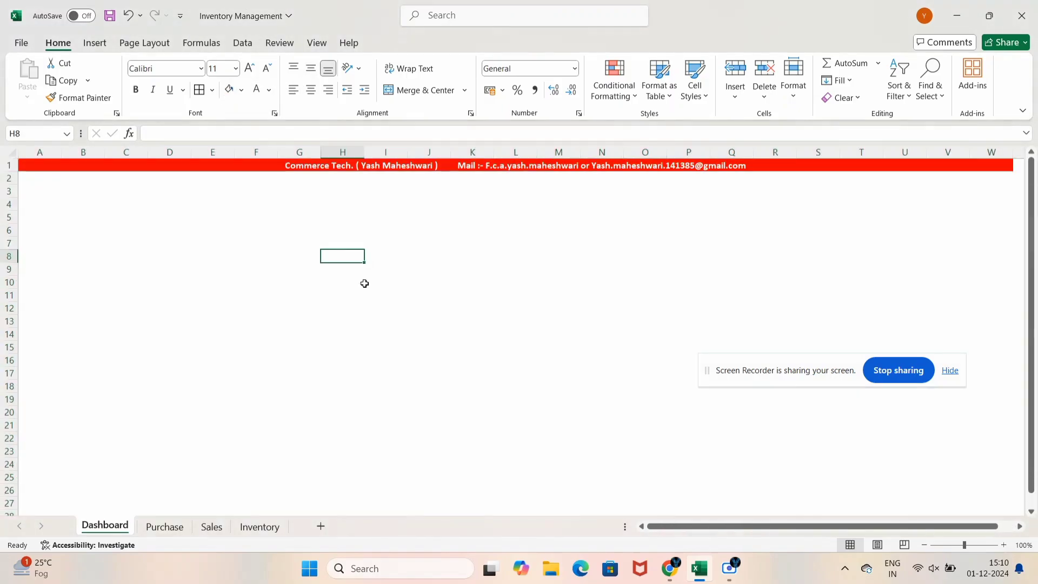
{"action": "left_click", "coordinate": [287, 388]}
{"action": "left_click", "coordinate": [553, 246]}
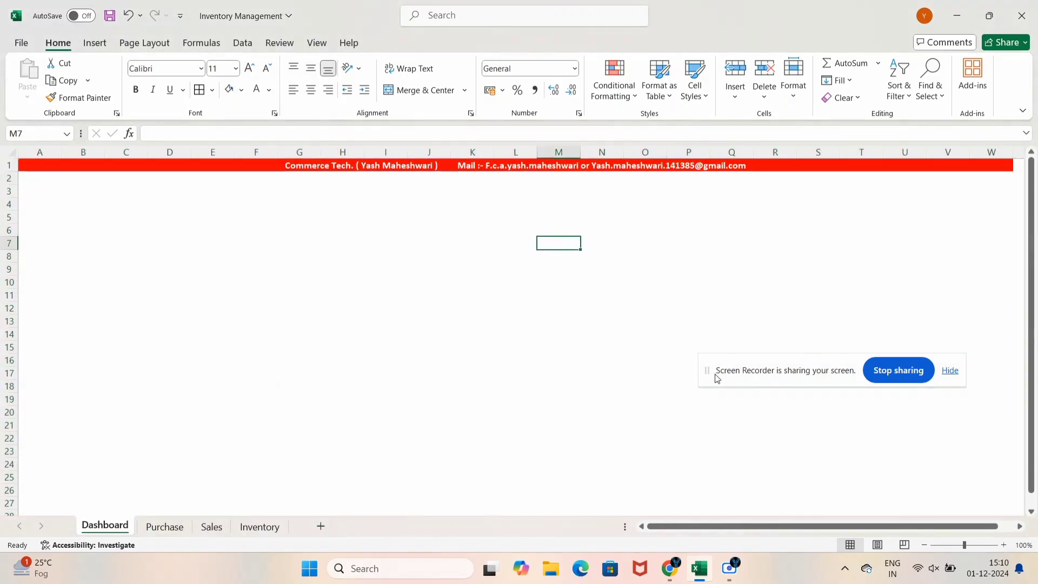
{"action": "left_click_drag", "start_coordinate": [745, 382], "coordinate": [657, 416]}
{"action": "double_click", "coordinate": [257, 282]}
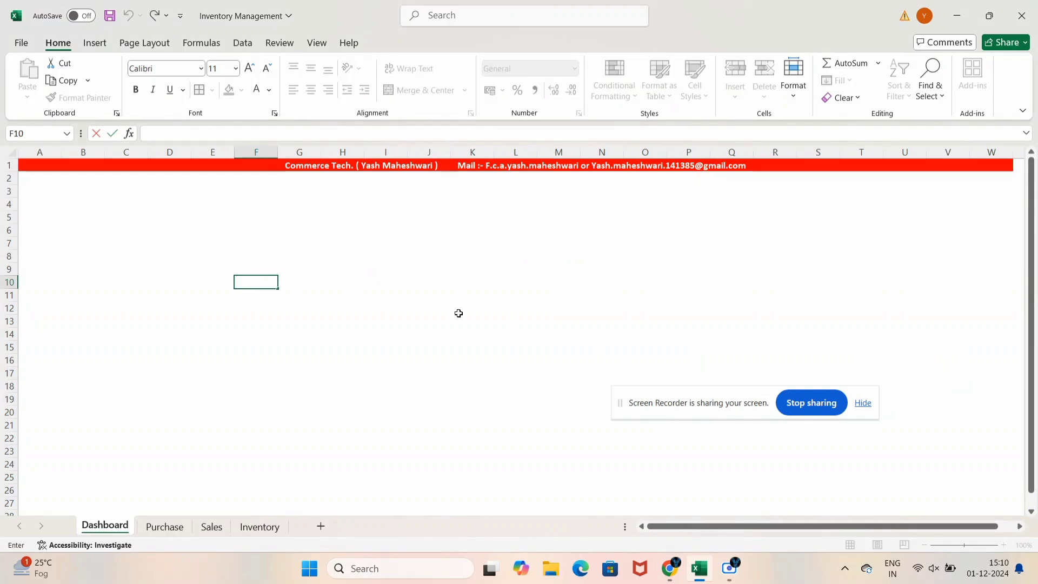
{"action": "left_click", "coordinate": [533, 318]}
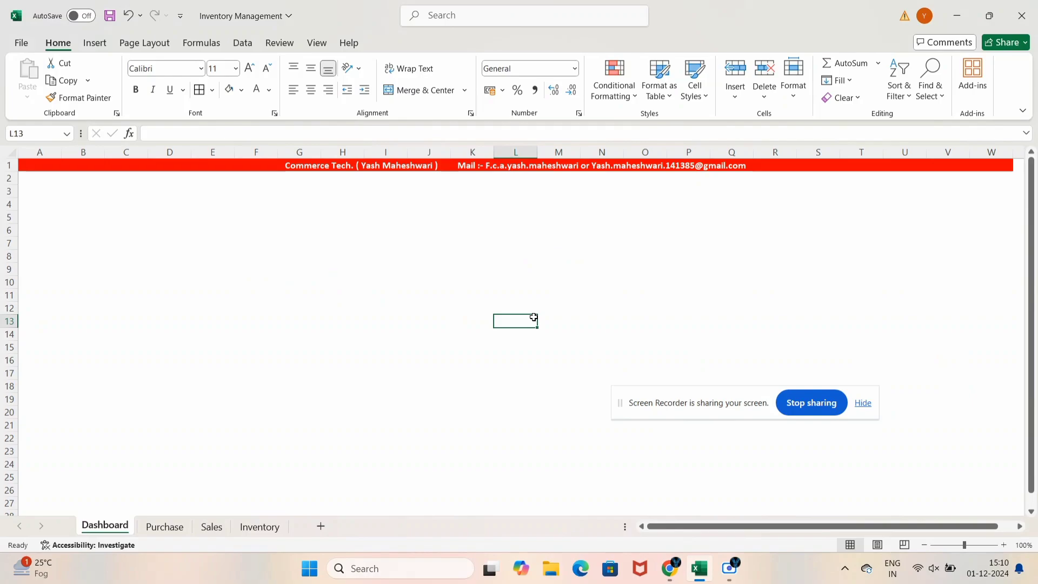
{"action": "key", "text": "Left"}
{"action": "key", "text": "Left"}
{"action": "key", "text": "Left"}
{"action": "key", "text": "Left"}
{"action": "key", "text": "Left"}
{"action": "key", "text": "Left"}
{"action": "key", "text": "Left"}
{"action": "key", "text": "Left"}
{"action": "key", "text": "Left"}
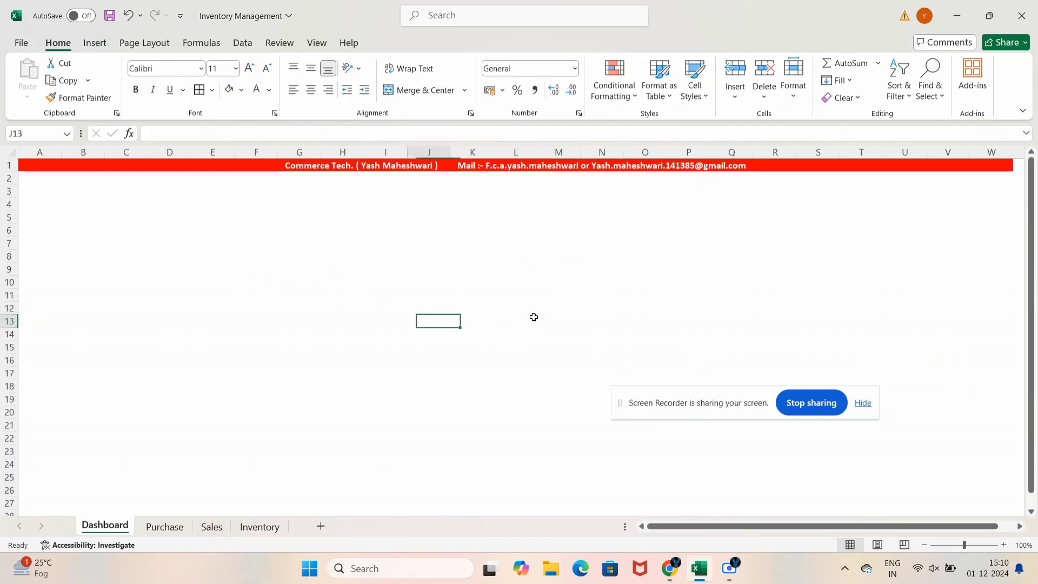
{"action": "key", "text": "Up"}
{"action": "key", "text": "Up"}
{"action": "key", "text": "Up"}
{"action": "key", "text": "Up"}
{"action": "key", "text": "Up"}
{"action": "key", "text": "Up"}
{"action": "key", "text": "Up"}
{"action": "key", "text": "Up"}
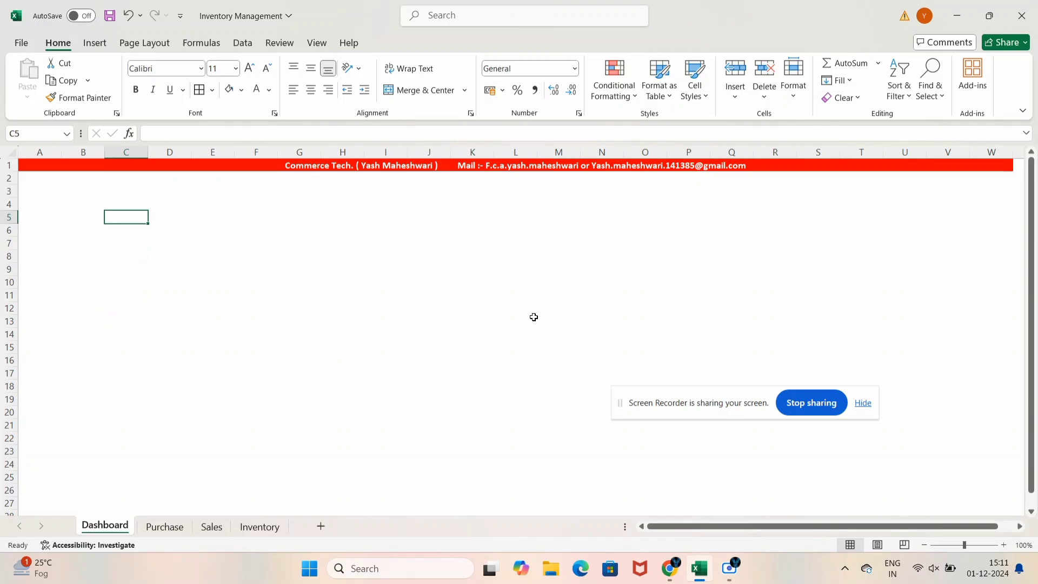
Enter the label Purchase in C5, correcting the typo
{"action": "type", "text": "Pur"}
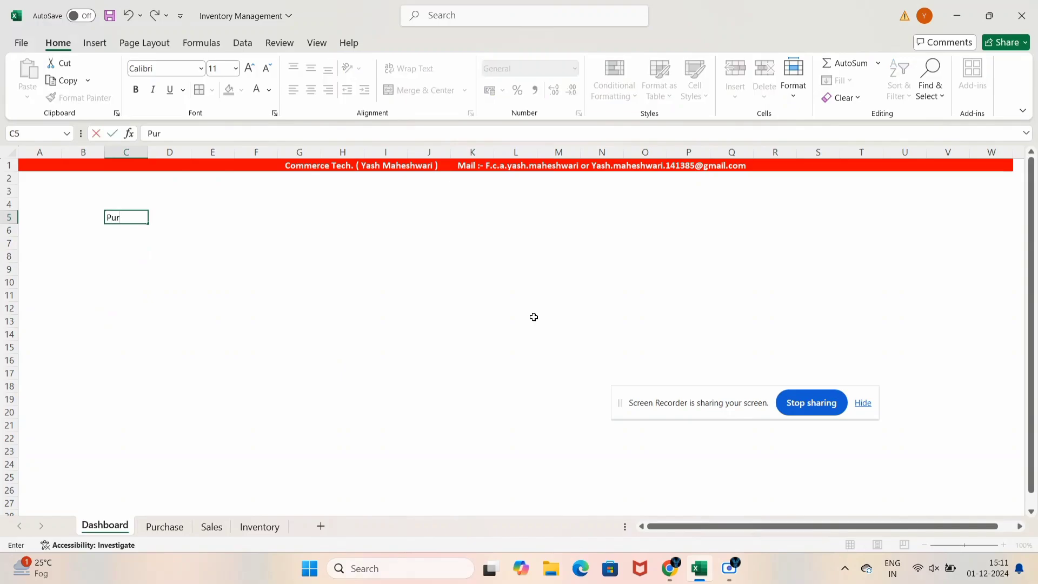
{"action": "type", "text": "cas"}
{"action": "key", "text": "BackSpace"}
{"action": "key", "text": "BackSpace"}
{"action": "type", "text": "ha"}
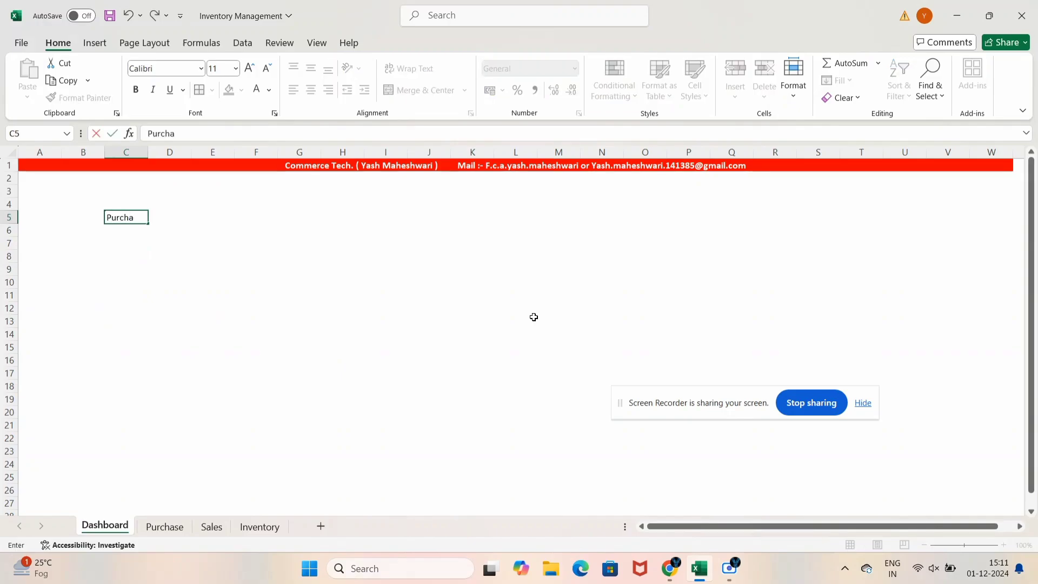
{"action": "type", "text": "e"}
{"action": "key", "text": "Right"}
{"action": "key", "text": "Left"}
{"action": "key", "text": "F2"}
{"action": "type", "text": "e"}
{"action": "key", "text": "Return"}
{"action": "key", "text": "Up"}
Set Purchase to font size 28 and merge and centre it across C5:E5
{"action": "key", "text": "alt"}
{"action": "key", "text": "h"}
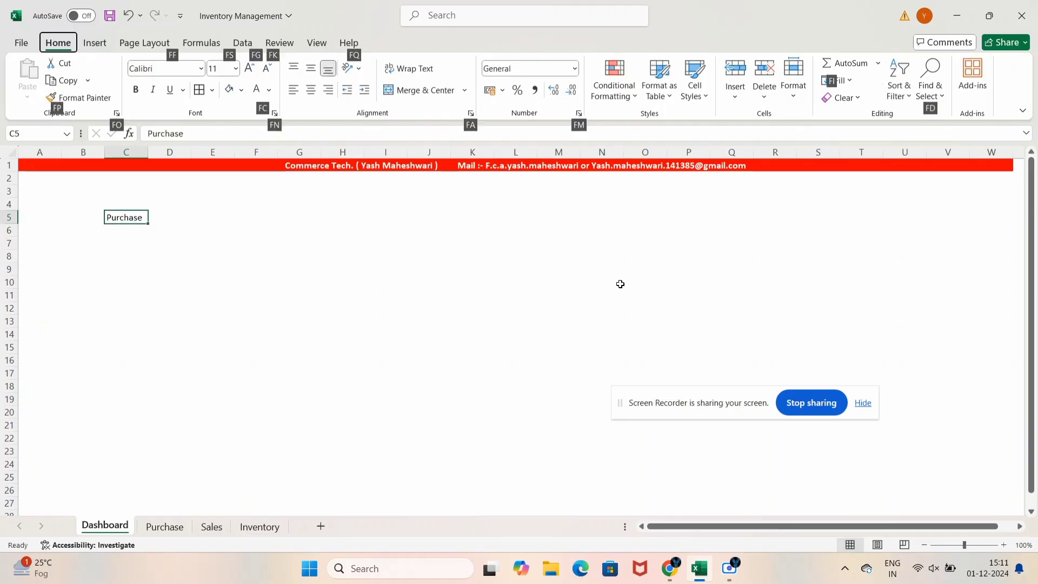
{"action": "key", "text": "f"}
{"action": "key", "text": "s"}
{"action": "key", "text": "Return"}
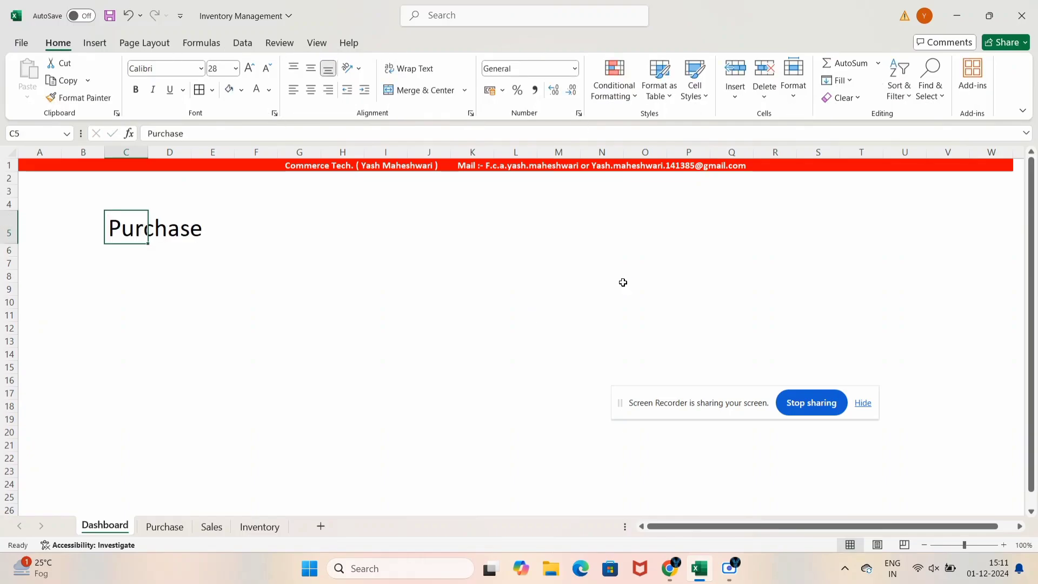
{"action": "key", "text": "shift+Right"}
{"action": "key", "text": "shift+Left"}
{"action": "key", "text": "shift+Right"}
{"action": "key", "text": "shift+Right"}
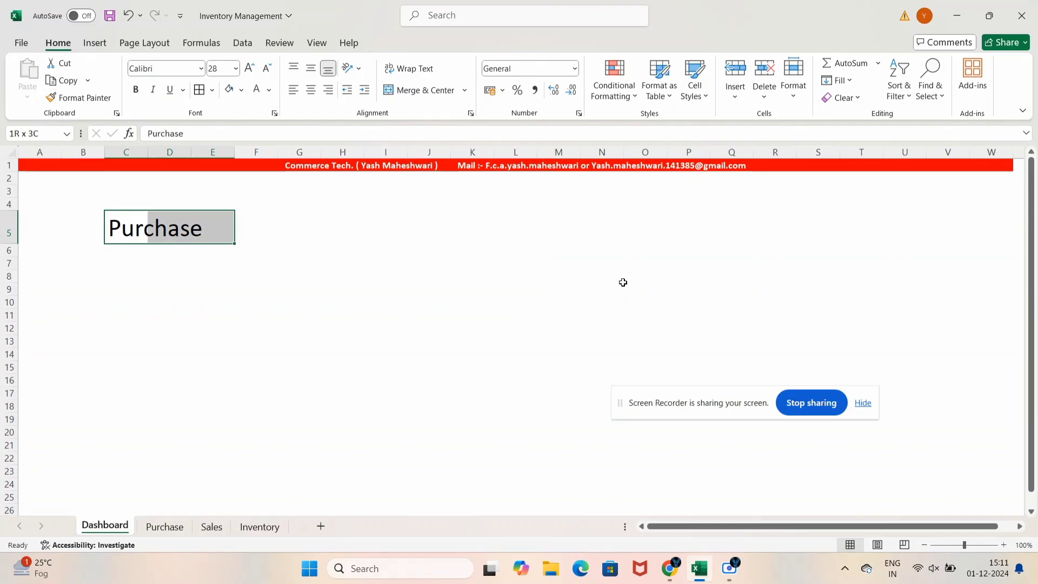
{"action": "key", "text": "alt"}
{"action": "key", "text": "h"}
{"action": "key", "text": "m"}
{"action": "key", "text": "c"}
Copy the formatted label into C8 and retype it as Sales
{"action": "key", "text": "ctrl+c"}
{"action": "key", "text": "Down"}
{"action": "key", "text": "Down"}
{"action": "key", "text": "Down"}
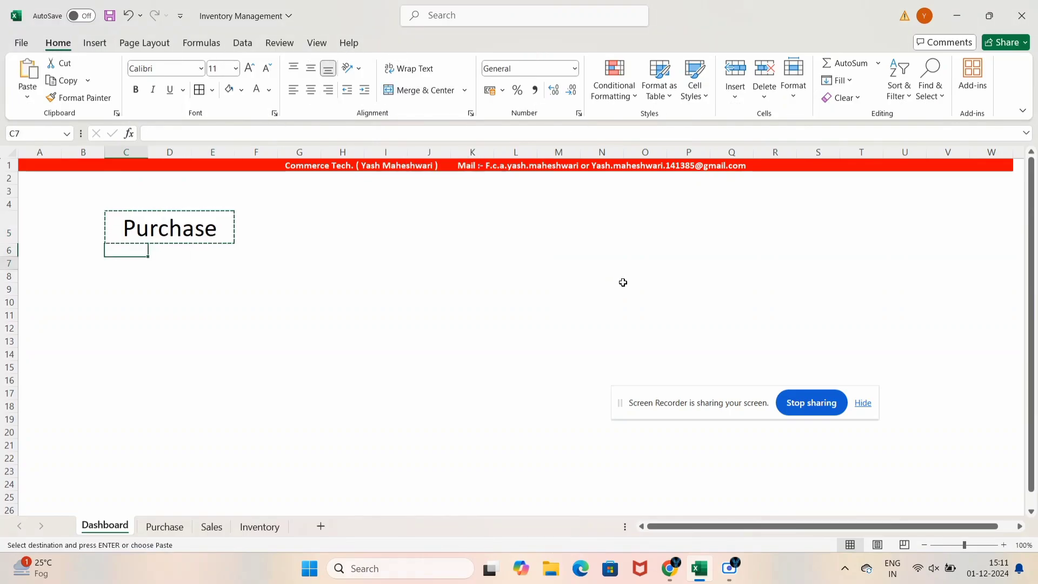
{"action": "key", "text": "ctrl+v"}
{"action": "type", "text": "Sales"}
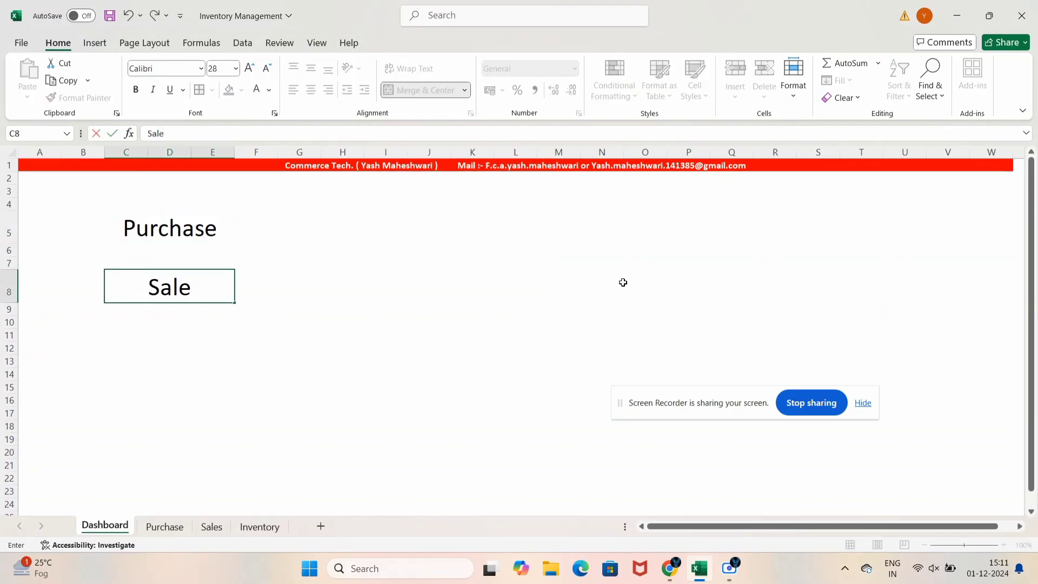
{"action": "key", "text": "Return"}
Copy the Sales label into C11, undoing a misplaced paste in D11
{"action": "key", "text": "Right"}
{"action": "key", "text": "Up"}
{"action": "key", "text": "Down"}
{"action": "key", "text": "Down"}
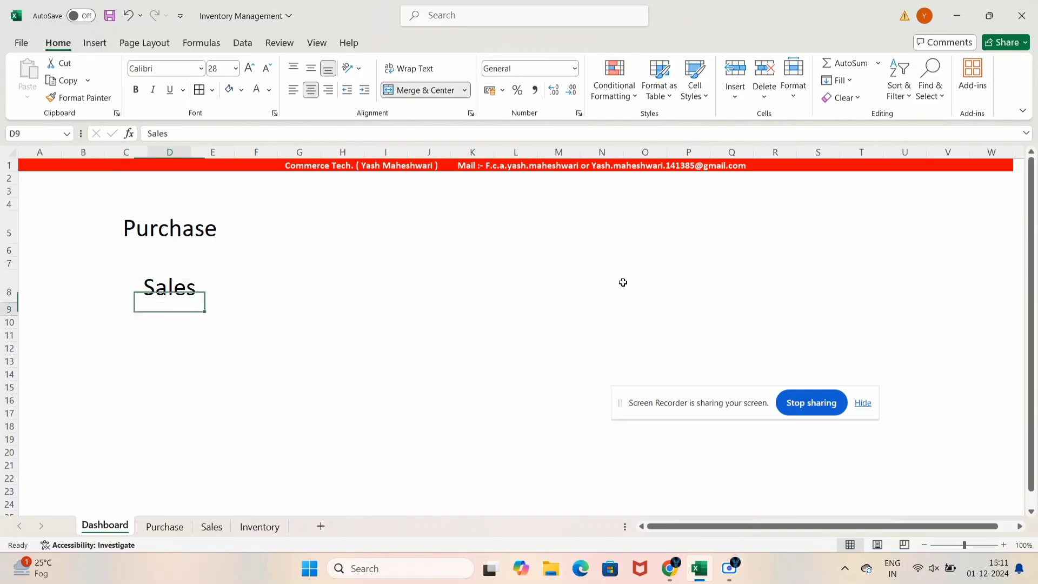
{"action": "key", "text": "Up"}
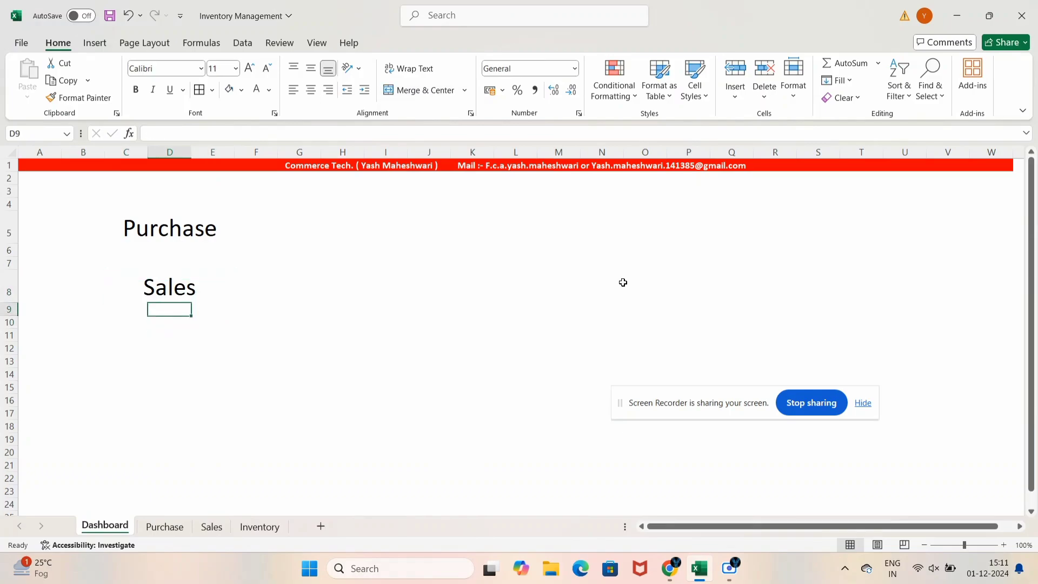
{"action": "key", "text": "Up"}
{"action": "key", "text": "ctrl+c"}
{"action": "key", "text": "Down"}
{"action": "key", "text": "Down"}
{"action": "key", "text": "Down"}
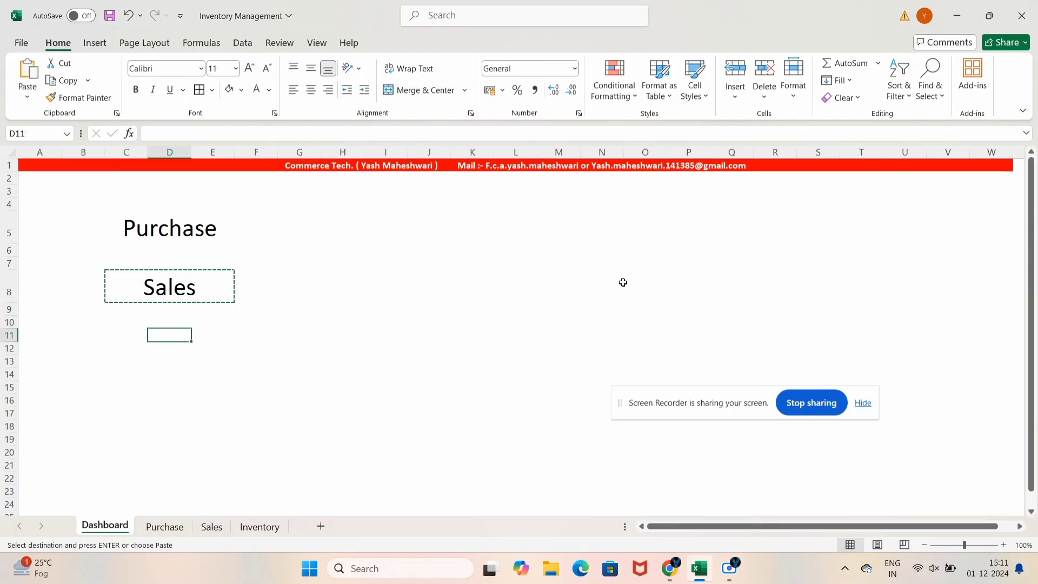
{"action": "key", "text": "ctrl+v"}
{"action": "key", "text": "Escape"}
{"action": "key", "text": "ctrl+z"}
{"action": "key", "text": "Left"}
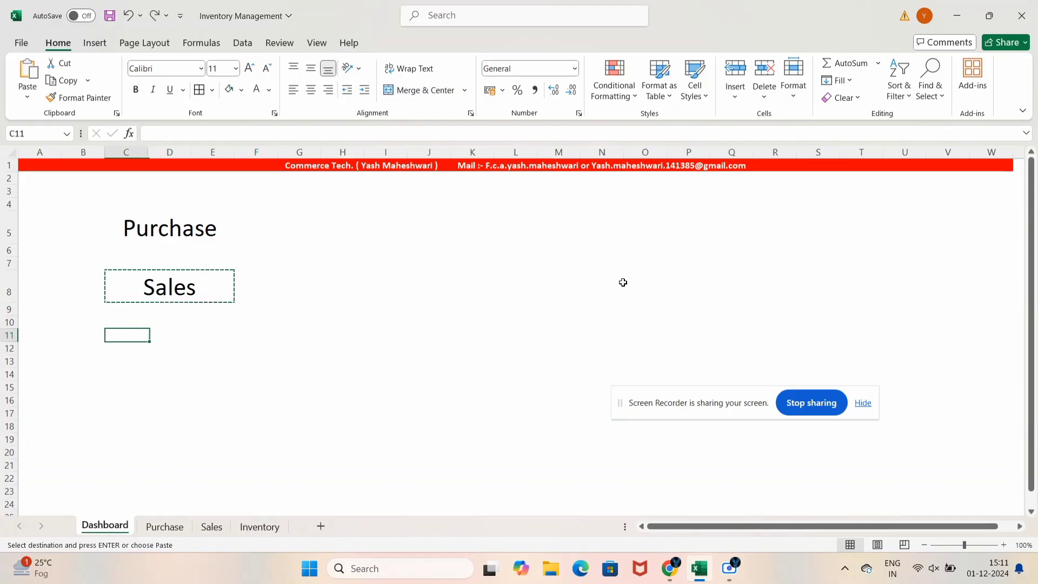
{"action": "key", "text": "ctrl+v"}
{"action": "key", "text": "Escape"}
Retype C11 as Net Stock, fixing the capitalised NET
{"action": "type", "text": "NE"}
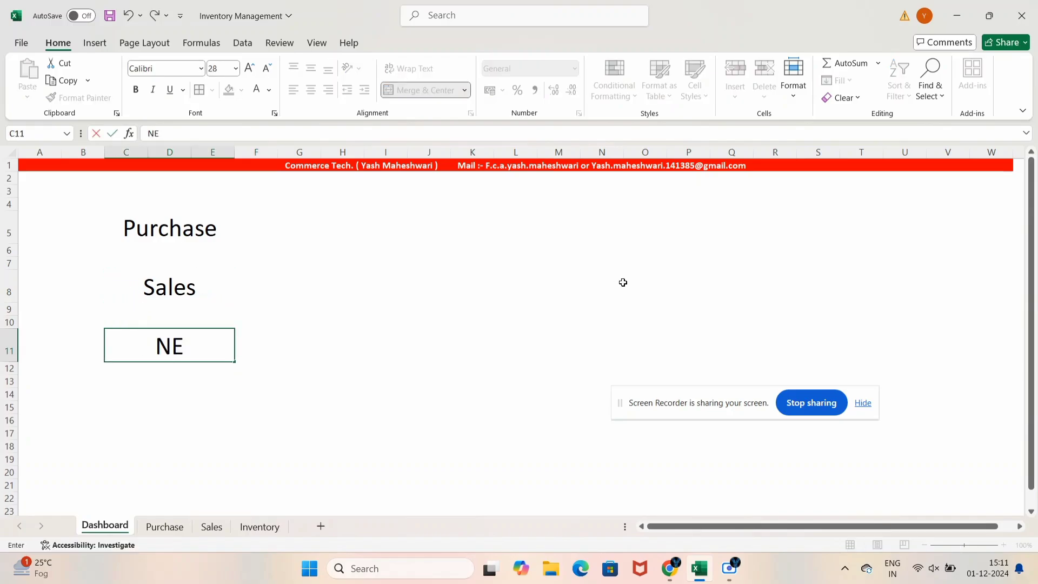
{"action": "type", "text": "T Stock"}
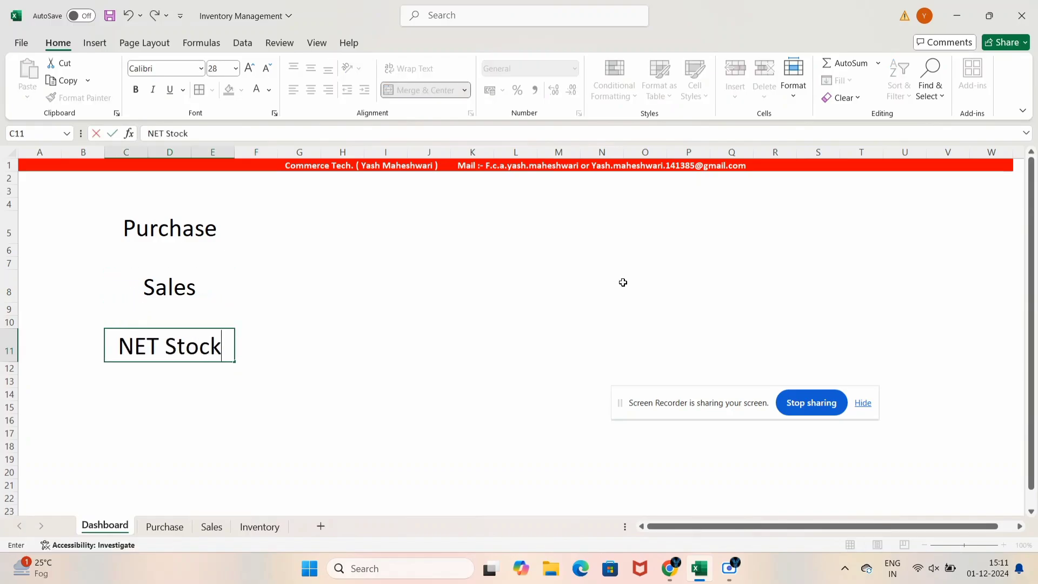
{"action": "key", "text": "Return"}
{"action": "key", "text": "Up"}
{"action": "key", "text": "Up"}
{"action": "key", "text": "Down"}
{"action": "key", "text": "Left"}
{"action": "key", "text": "Right"}
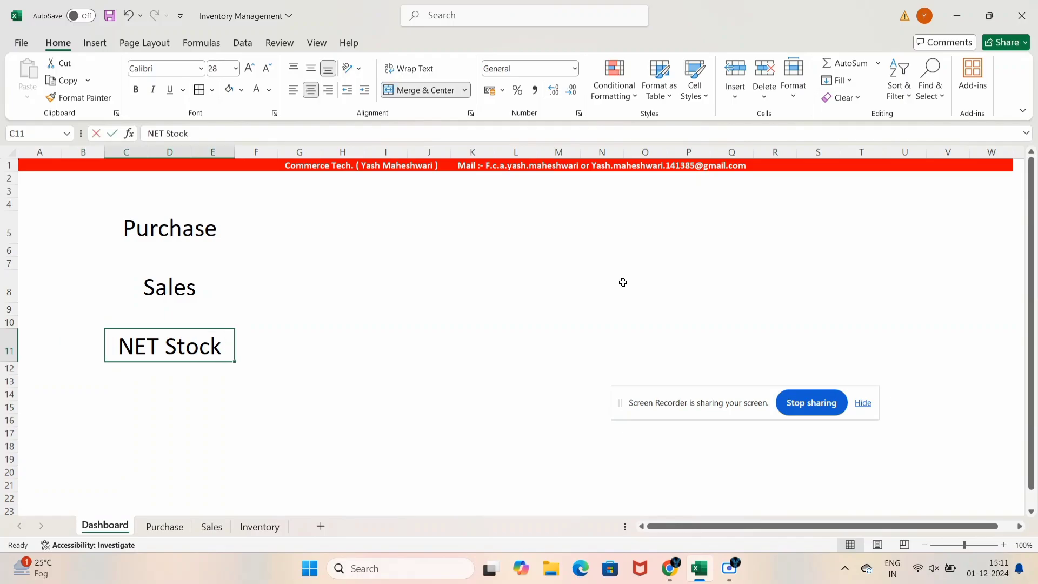
{"action": "key", "text": "Left"}
{"action": "key", "text": "Left"}
{"action": "key", "text": "Left"}
{"action": "key", "text": "BackSpace"}
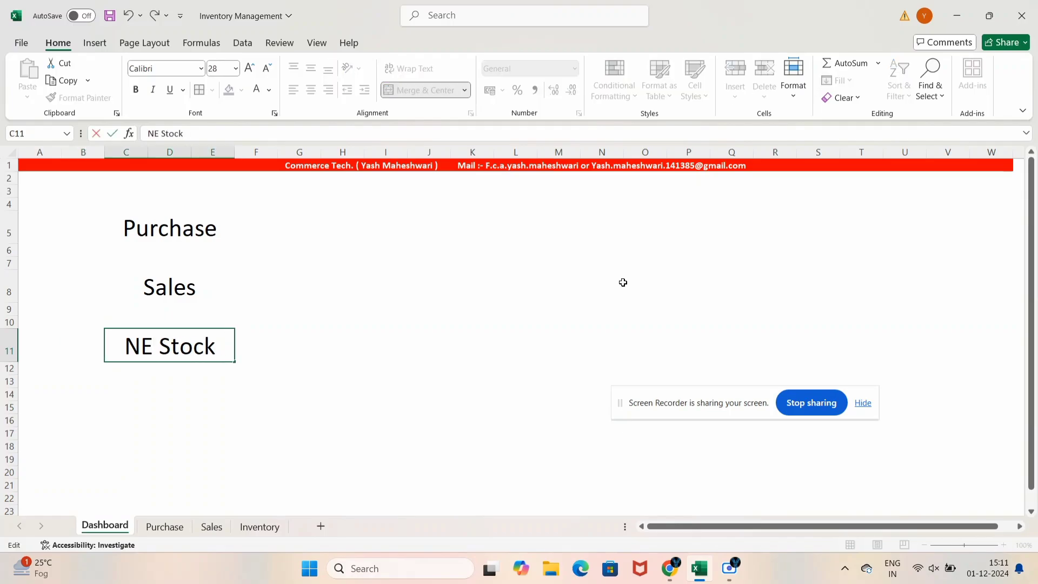
{"action": "type", "text": "t"}
{"action": "key", "text": "Return"}
{"action": "key", "text": "Up"}
{"action": "key", "text": "Up"}
{"action": "key", "text": "Up"}
{"action": "key", "text": "Up"}
{"action": "key", "text": "Up"}
{"action": "key", "text": "Up"}
{"action": "key", "text": "Up"}
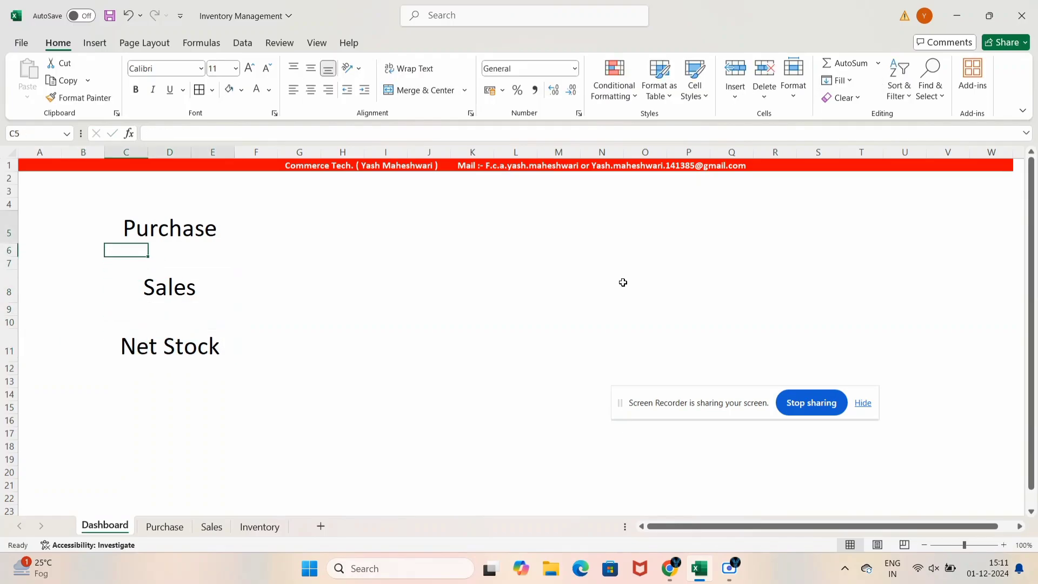
{"action": "key", "text": "Right"}
{"action": "key", "text": "Left"}
Paste the Purchase label into G5, G8 and G11 as formatted placeholders
{"action": "key", "text": "ctrl+c"}
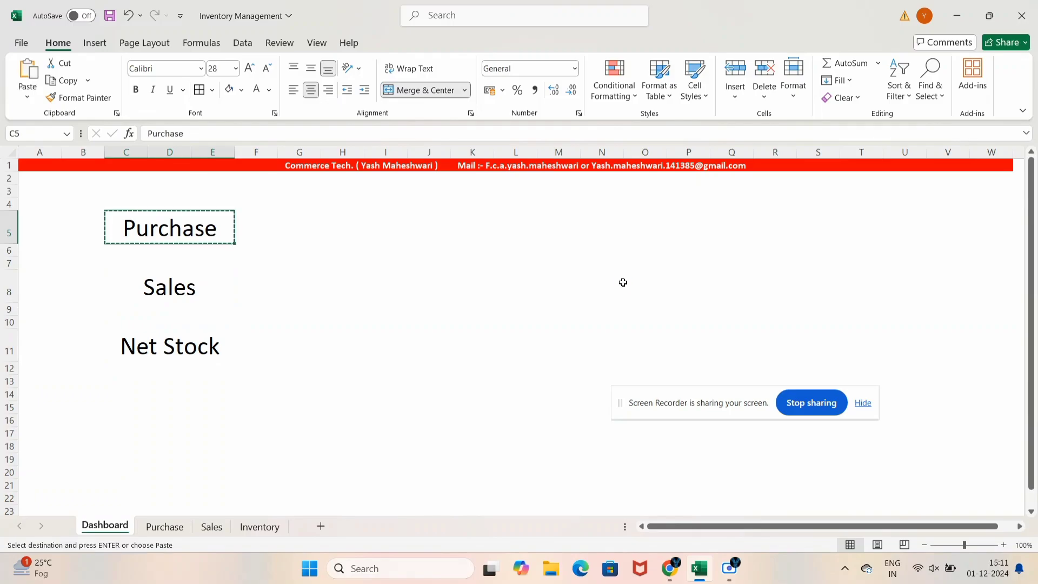
{"action": "key", "text": "Right"}
{"action": "key", "text": "Right"}
{"action": "key", "text": "ctrl+v"}
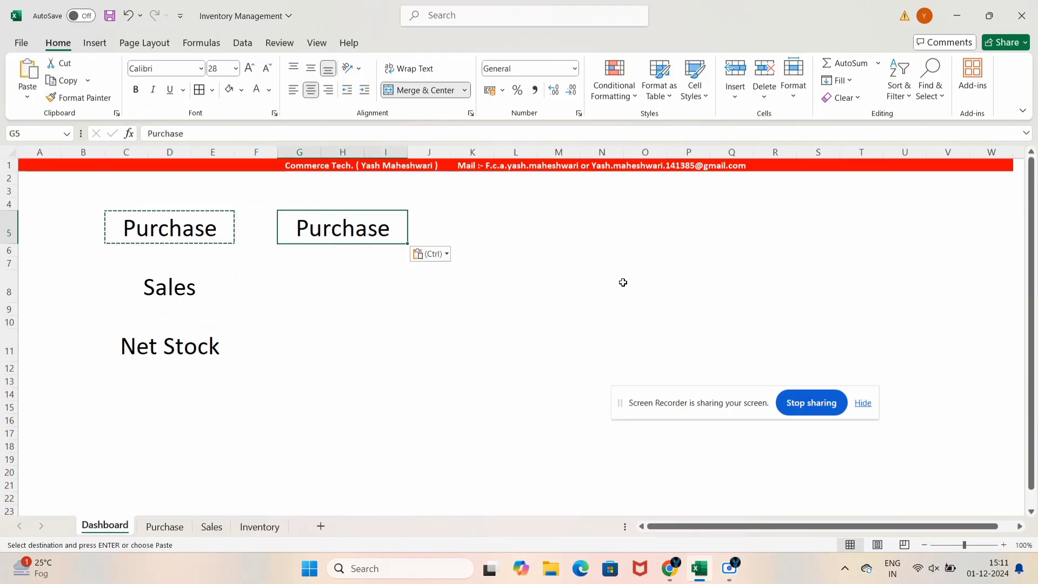
{"action": "key", "text": "Down"}
{"action": "key", "text": "Down"}
{"action": "key", "text": "Down"}
{"action": "key", "text": "ctrl"}
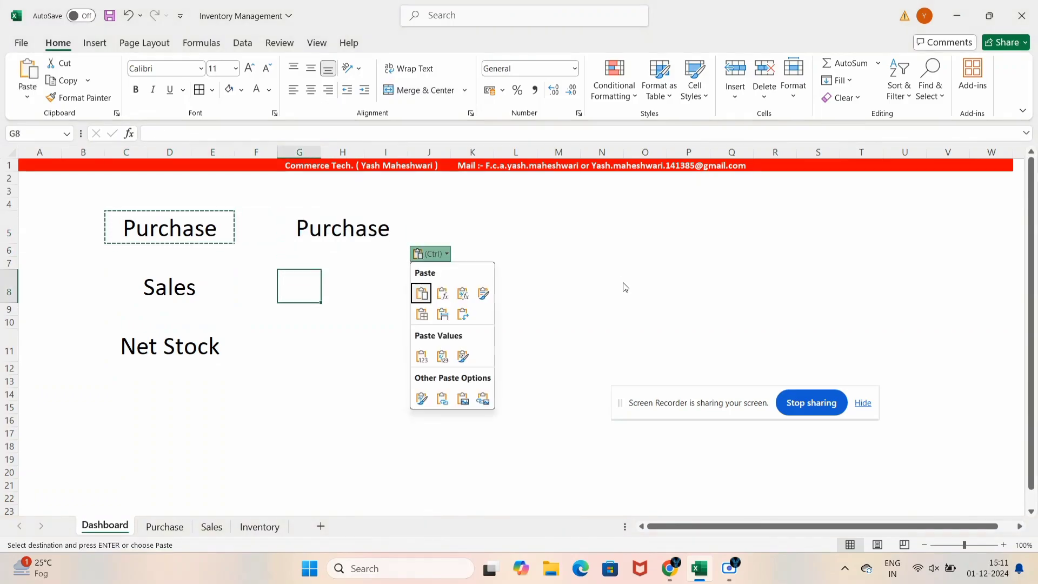
{"action": "key", "text": "Escape"}
{"action": "key", "text": "ctrl+v"}
{"action": "key", "text": "Down"}
{"action": "key", "text": "Down"}
{"action": "key", "text": "Down"}
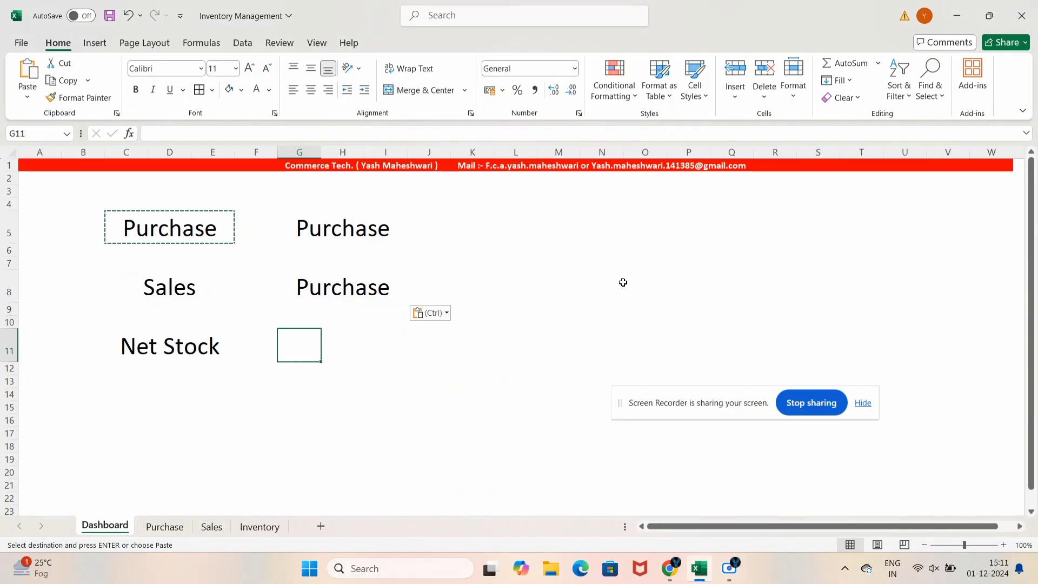
{"action": "key", "text": "Return"}
{"action": "key", "text": "Up"}
{"action": "key", "text": "Up"}
{"action": "key", "text": "Up"}
{"action": "key", "text": "Up"}
{"action": "key", "text": "Up"}
{"action": "key", "text": "Up"}
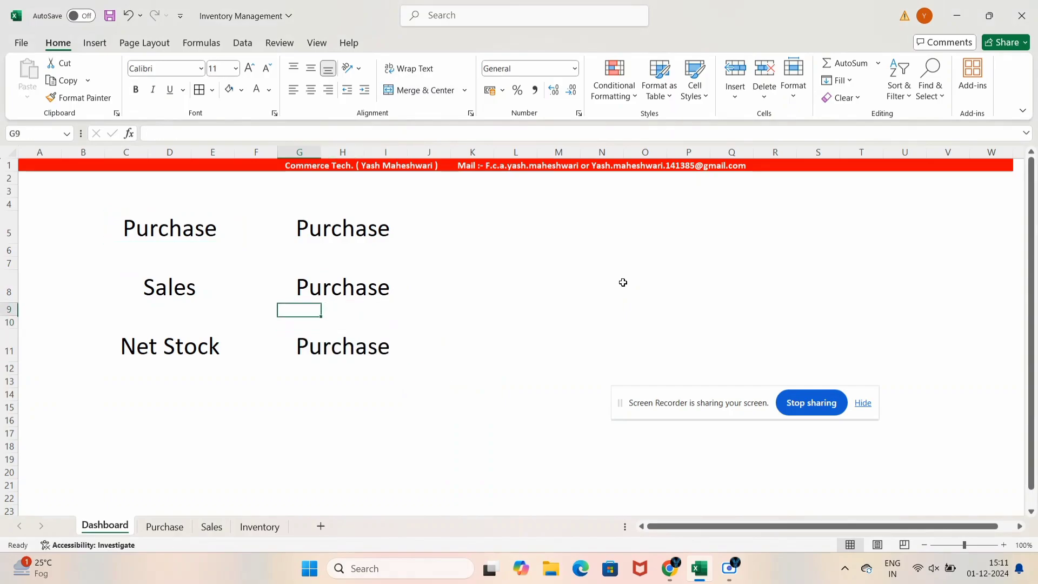
Link G5 to the Purchase Taxable total (130650) and G8 to the Sales Taxable total (109850)
{"action": "type", "text": "="}
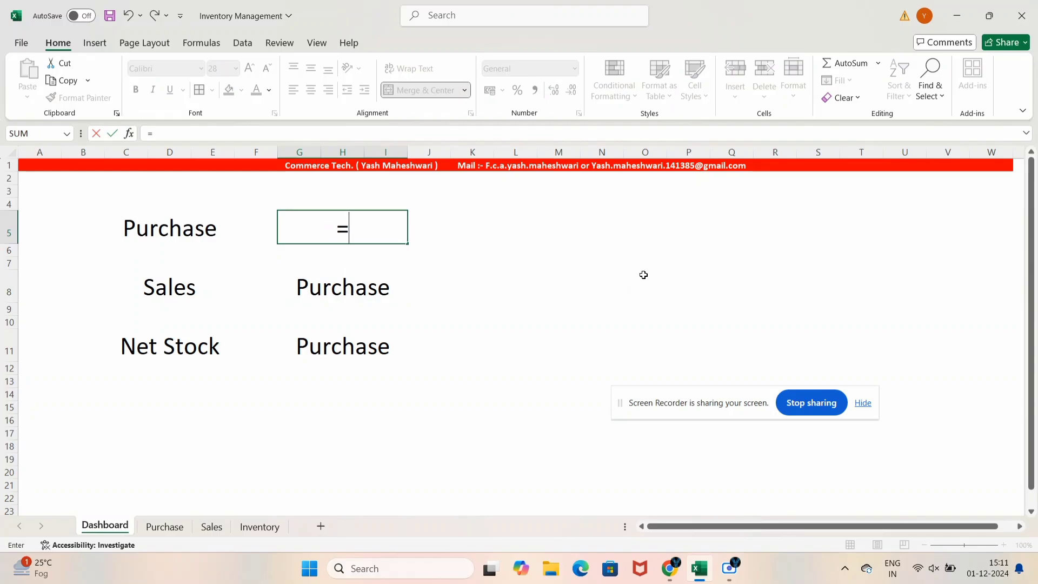
{"action": "left_click", "coordinate": [164, 527]}
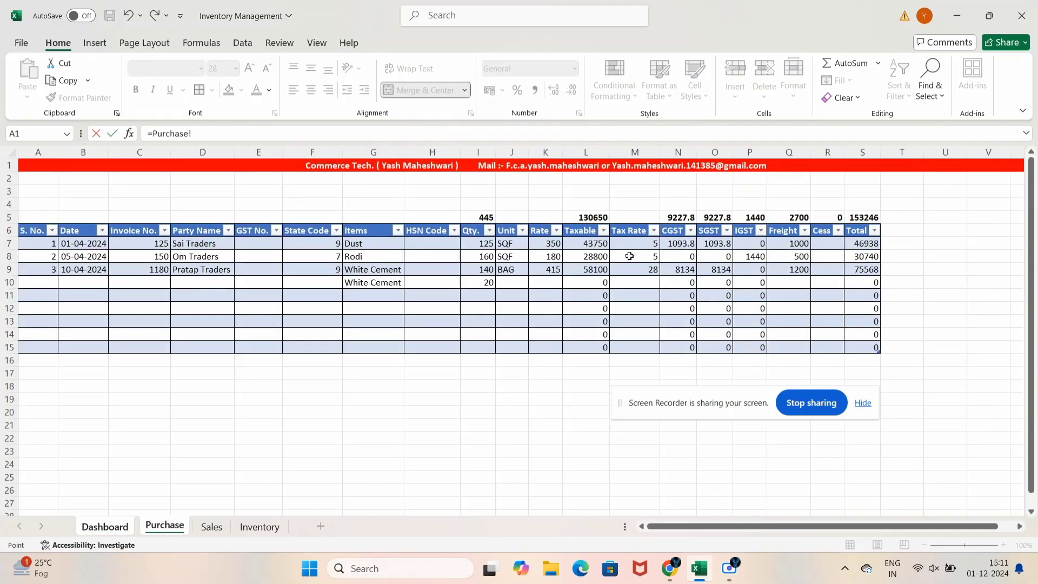
{"action": "left_click", "coordinate": [597, 217]}
{"action": "key", "text": "Return"}
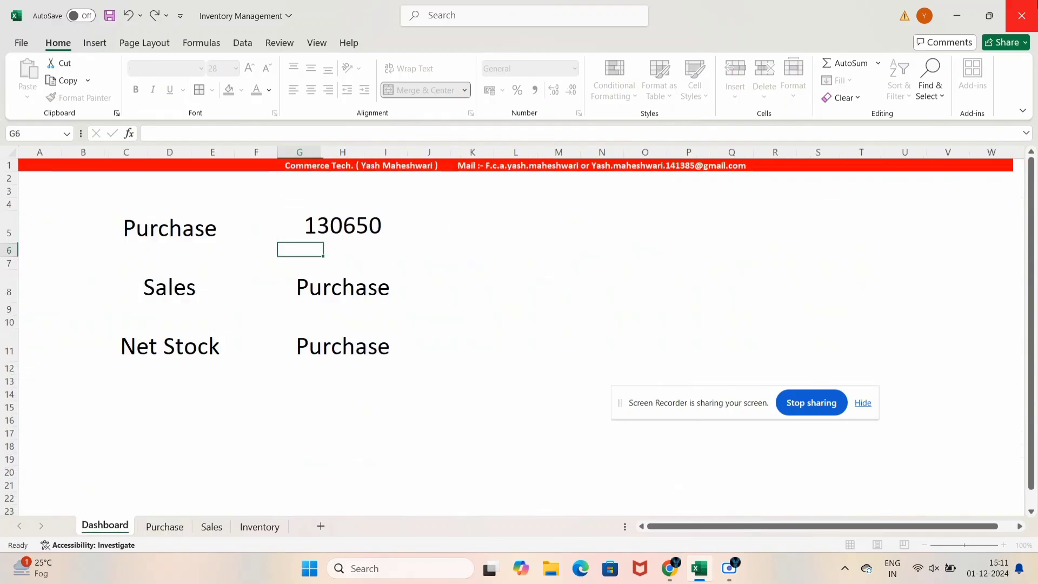
{"action": "key", "text": "Down"}
{"action": "key", "text": "Down"}
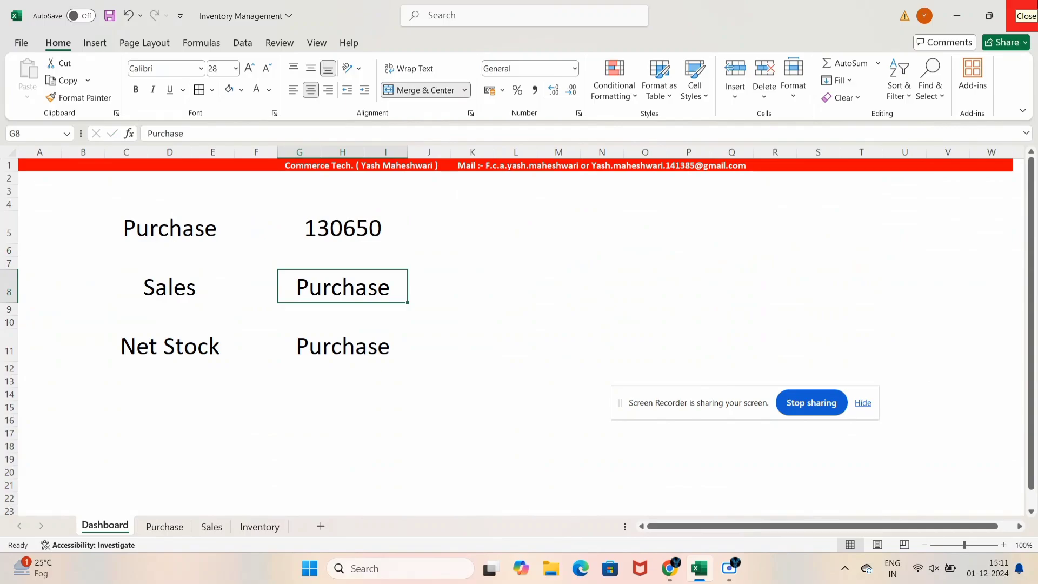
{"action": "type", "text": "="}
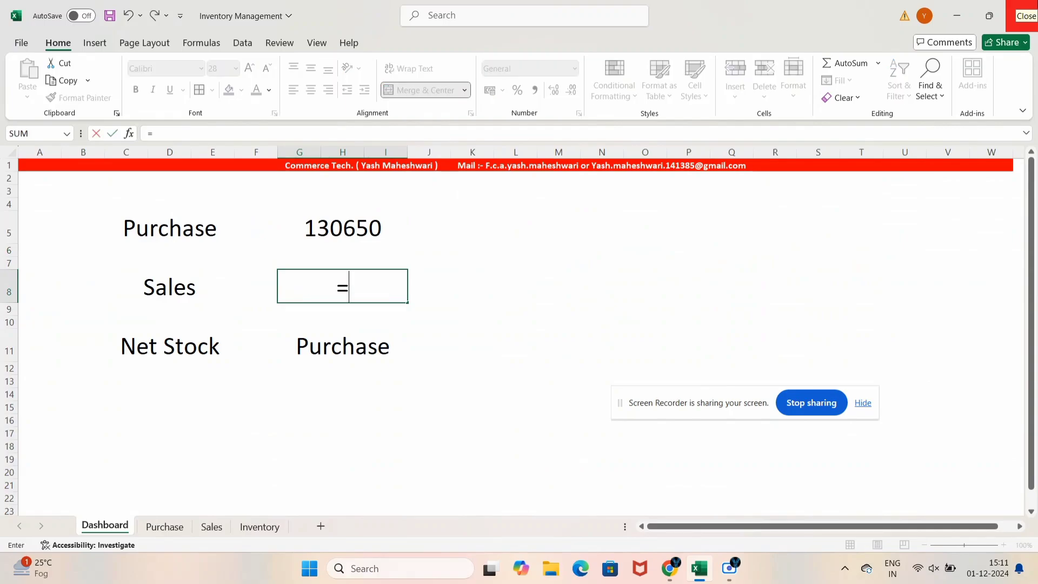
{"action": "left_click", "coordinate": [212, 526]}
{"action": "left_click", "coordinate": [604, 223]}
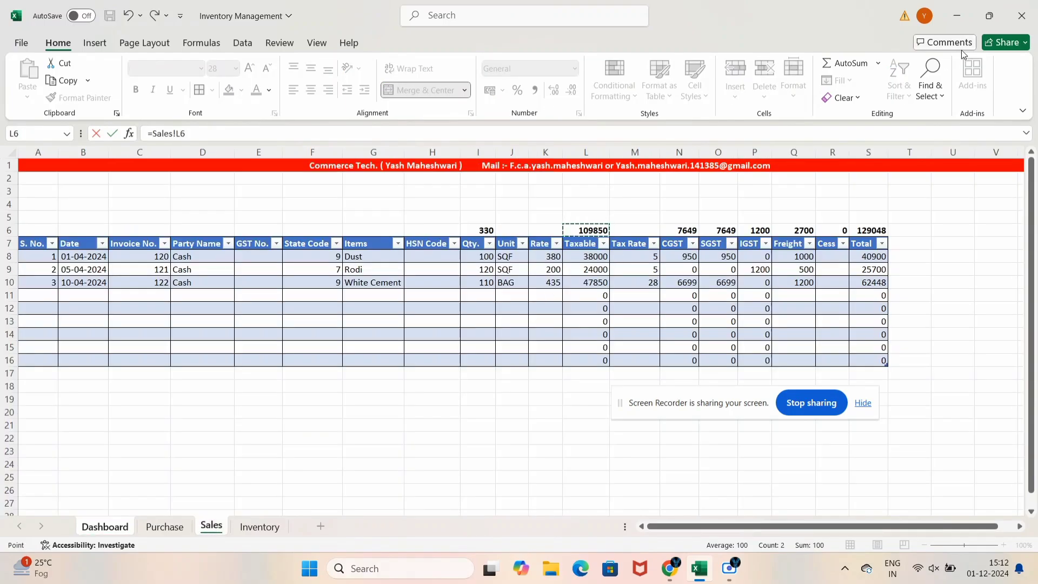
{"action": "key", "text": "Return"}
Link G11 to the Inventory sheet's net total in G10, showing 115
{"action": "key", "text": "Down"}
{"action": "key", "text": "Down"}
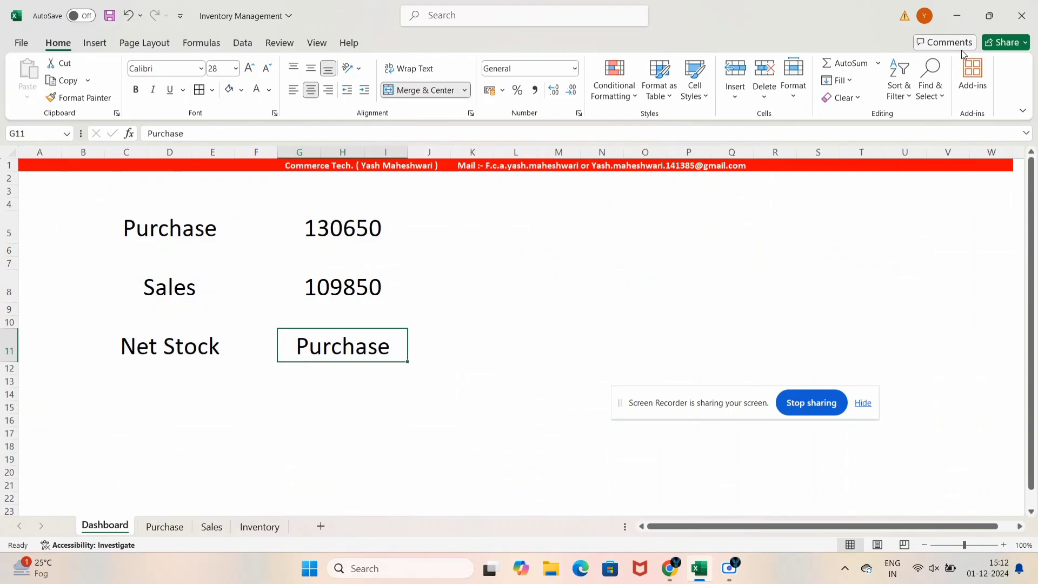
{"action": "type", "text": "="}
{"action": "left_click", "coordinate": [260, 526]}
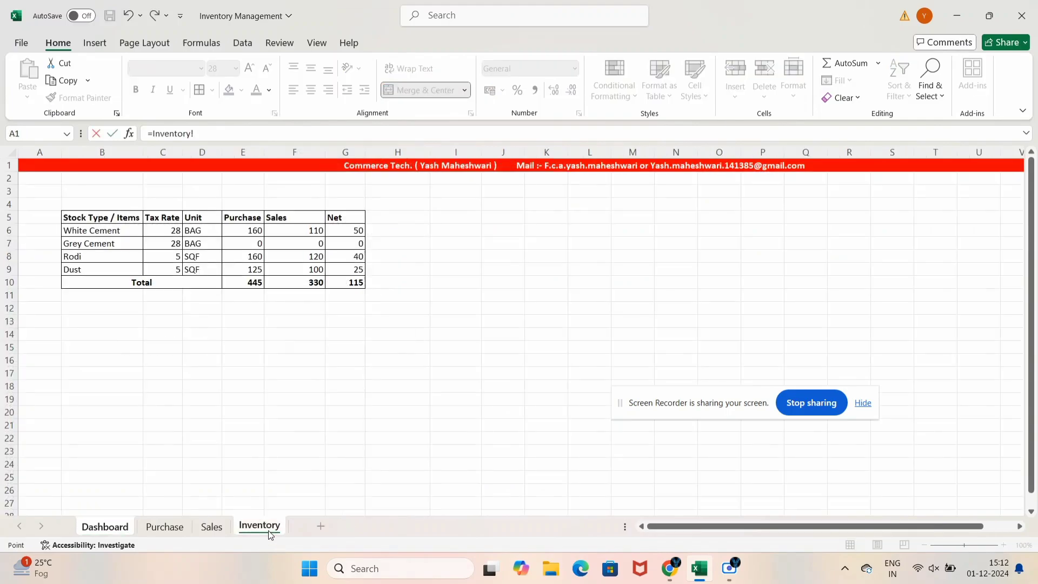
{"action": "left_click", "coordinate": [351, 284]}
{"action": "key", "text": "Return"}
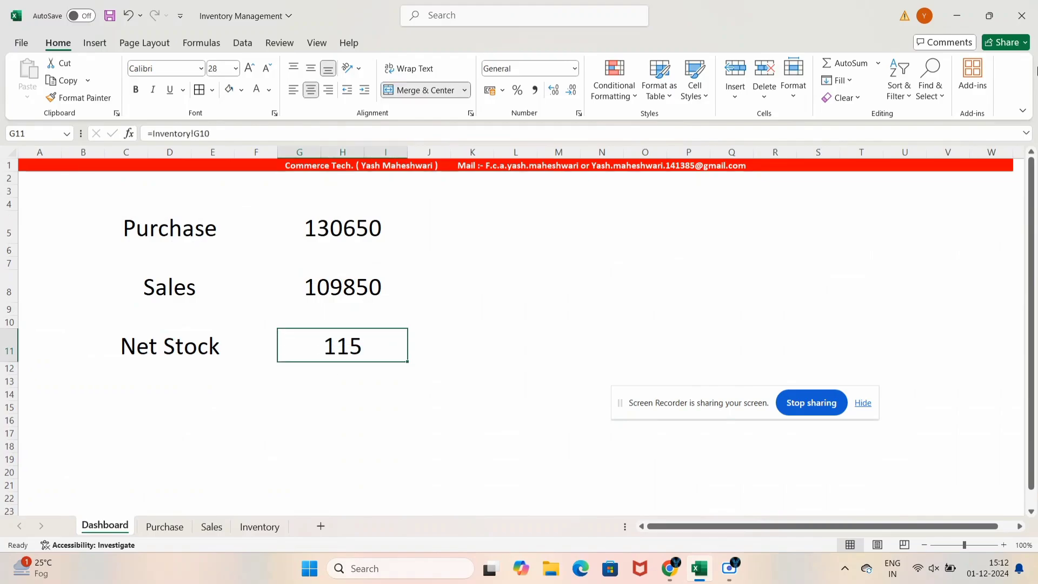
{"action": "key", "text": "Up"}
{"action": "key", "text": "Up"}
{"action": "key", "text": "Up"}
{"action": "key", "text": "Up"}
{"action": "key", "text": "Up"}
{"action": "key", "text": "Up"}
{"action": "key", "text": "Left"}
{"action": "key", "text": "Left"}
{"action": "key", "text": "Left"}
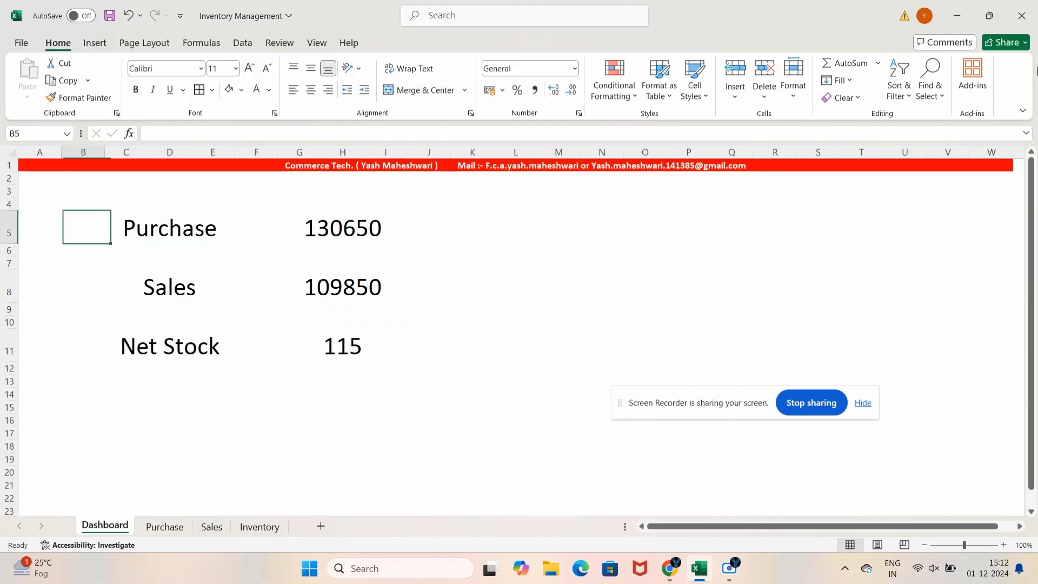
Select the labels and totals block and colour its text Dark Blue
{"action": "key", "text": "Right"}
{"action": "key", "text": "shift+Right"}
{"action": "key", "text": "shift+Right"}
{"action": "key", "text": "shift+Right"}
{"action": "key", "text": "shift+Right"}
{"action": "key", "text": "shift+Down"}
{"action": "key", "text": "shift+Down"}
{"action": "key", "text": "shift+Down"}
{"action": "key", "text": "shift+Down"}
{"action": "key", "text": "shift+Down"}
{"action": "key", "text": "shift+Down"}
{"action": "key", "text": "shift+Down"}
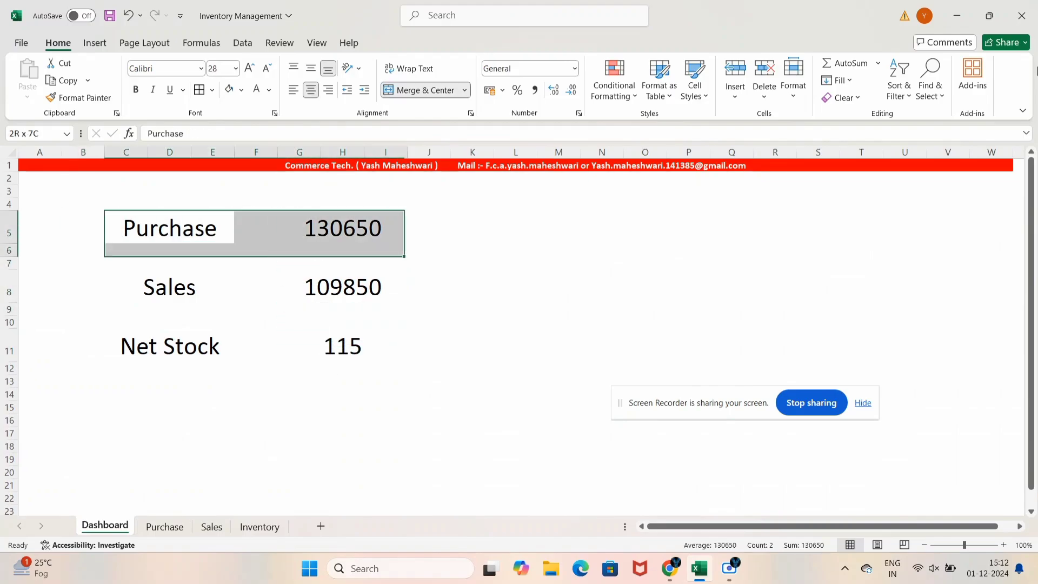
{"action": "key", "text": "shift+Up"}
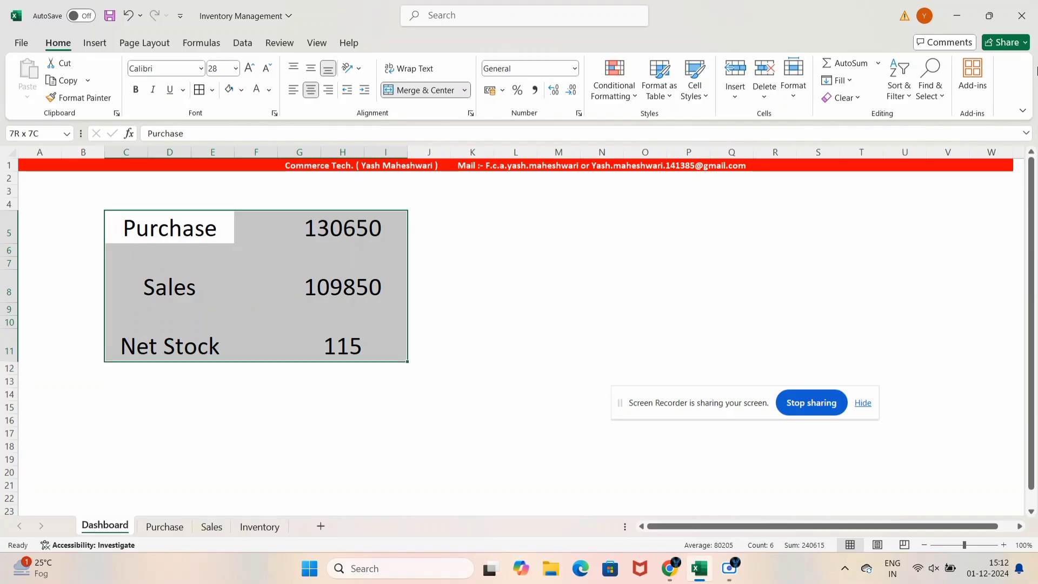
{"action": "left_click", "coordinate": [269, 92]}
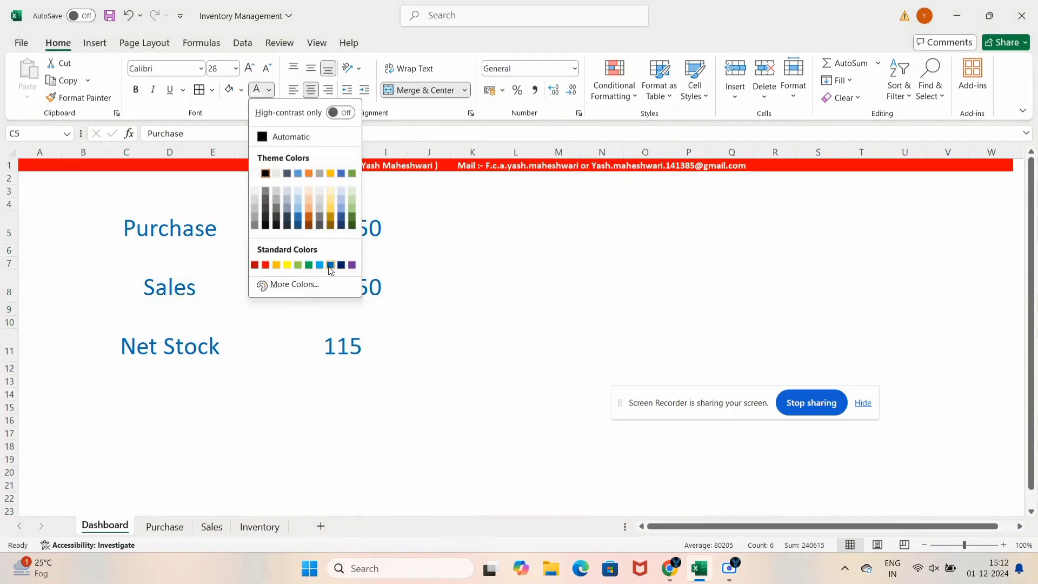
{"action": "left_click", "coordinate": [330, 264]}
{"action": "left_click", "coordinate": [269, 90]}
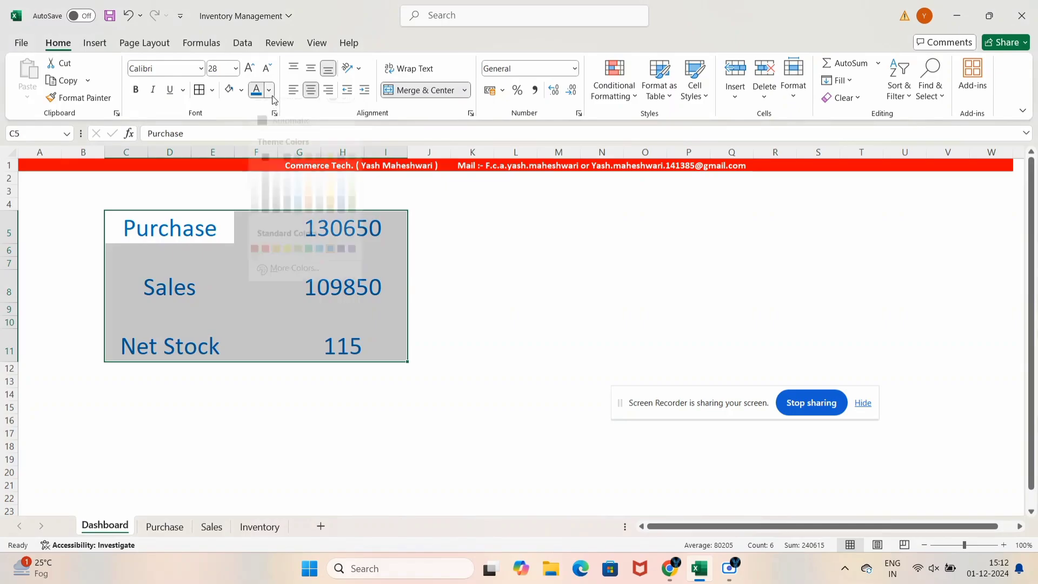
{"action": "left_click", "coordinate": [340, 265]}
Deselect the block and click through cells around the dashboard figures
{"action": "left_click", "coordinate": [464, 276]}
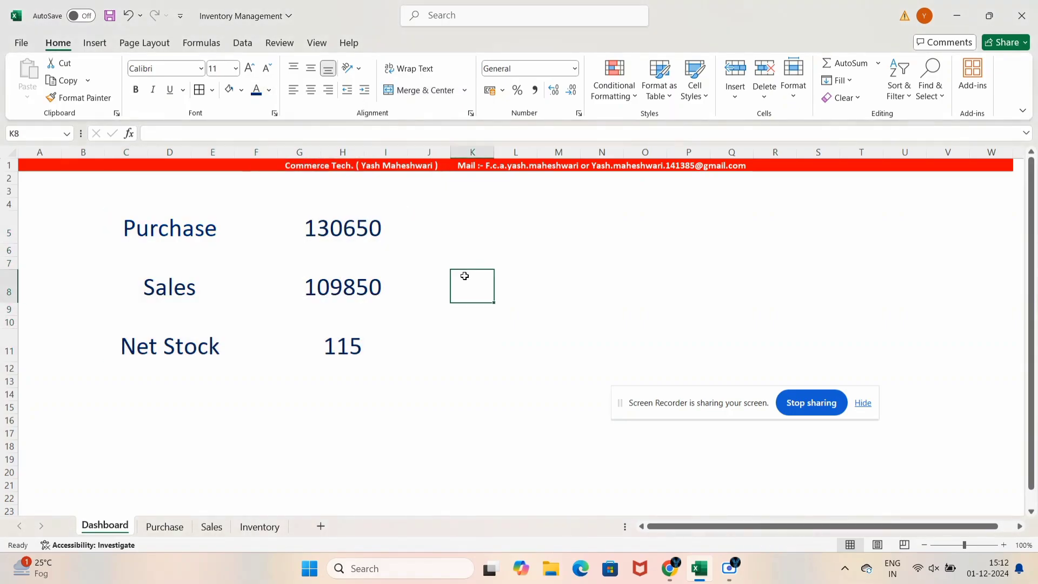
{"action": "left_click", "coordinate": [515, 276]}
{"action": "left_click", "coordinate": [585, 275]}
{"action": "left_click", "coordinate": [596, 263]}
{"action": "left_click_drag", "start_coordinate": [599, 248], "coordinate": [600, 242]}
{"action": "left_click", "coordinate": [518, 251]}
{"action": "left_click", "coordinate": [520, 276]}
{"action": "left_click", "coordinate": [598, 281]}
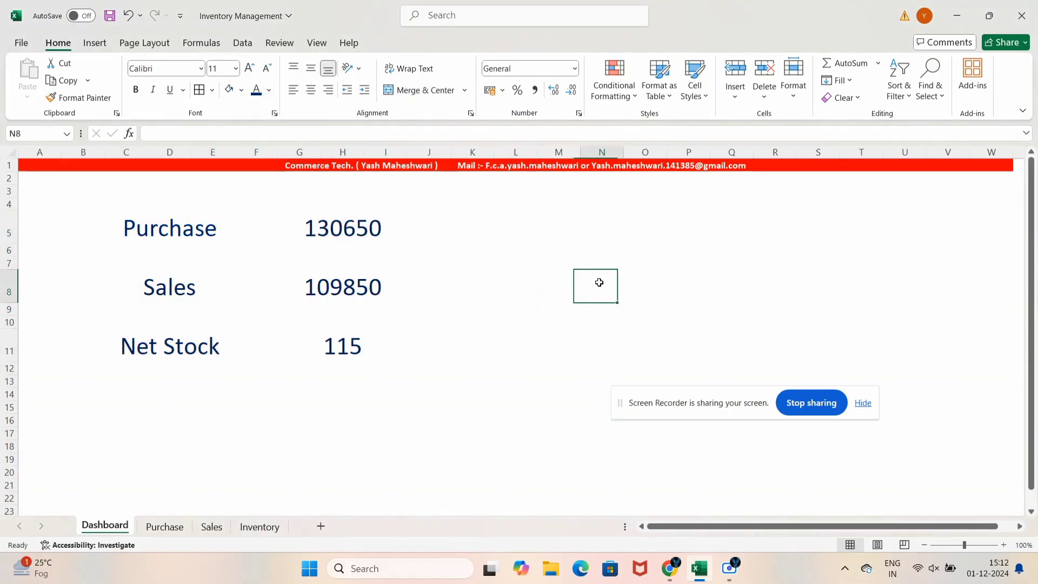
{"action": "left_click", "coordinate": [661, 217]}
Save the workbook and inspect the Sales total's source formula
{"action": "key", "text": "ctrl+s"}
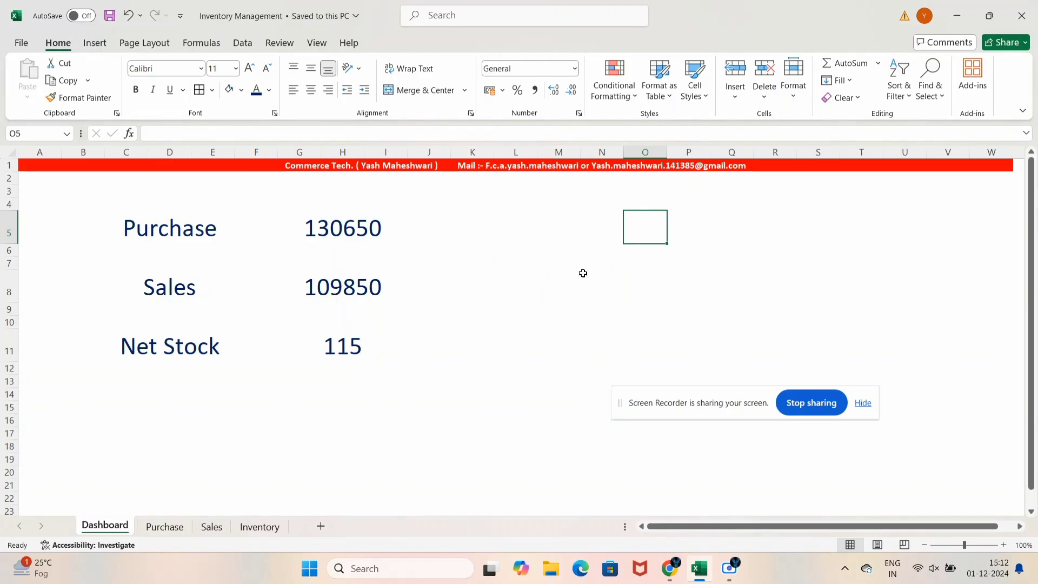
{"action": "left_click", "coordinate": [584, 275]}
{"action": "left_click", "coordinate": [311, 287]}
{"action": "left_click_drag", "start_coordinate": [140, 223], "coordinate": [538, 398]}
{"action": "left_click", "coordinate": [475, 343]}
{"action": "left_click", "coordinate": [633, 292]}
Review the Purchase, Sales and Inventory sheets
{"action": "left_click", "coordinate": [183, 525]}
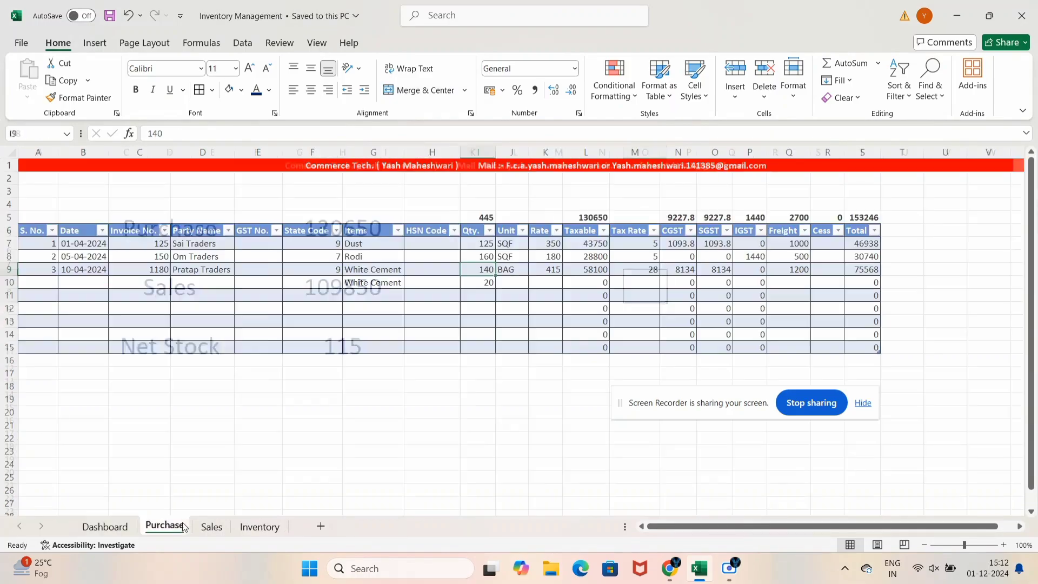
{"action": "left_click", "coordinate": [204, 527]}
{"action": "left_click", "coordinate": [241, 528]}
{"action": "left_click", "coordinate": [164, 527]}
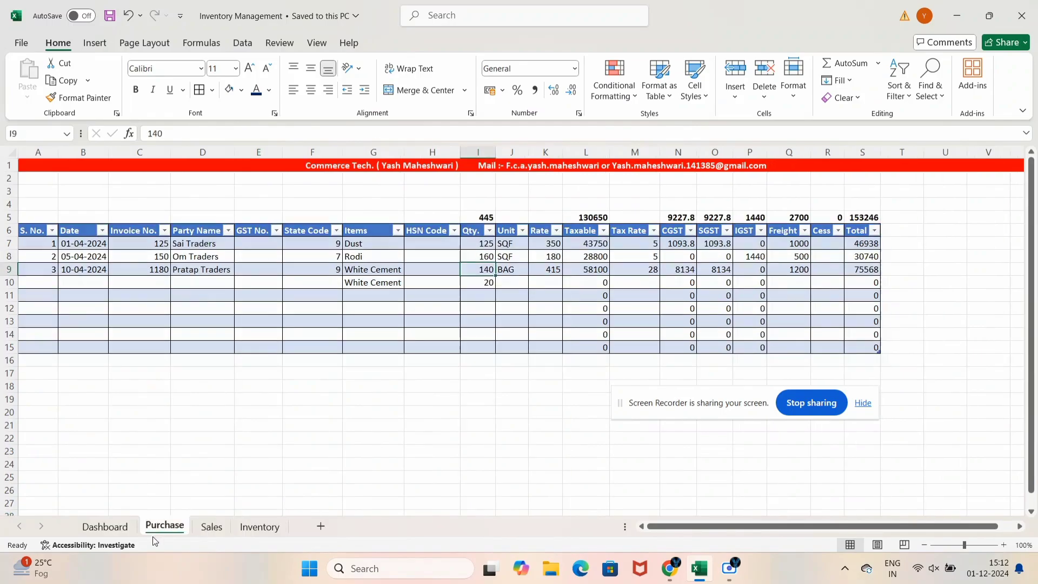
{"action": "left_click", "coordinate": [211, 526]}
{"action": "left_click", "coordinate": [260, 525]}
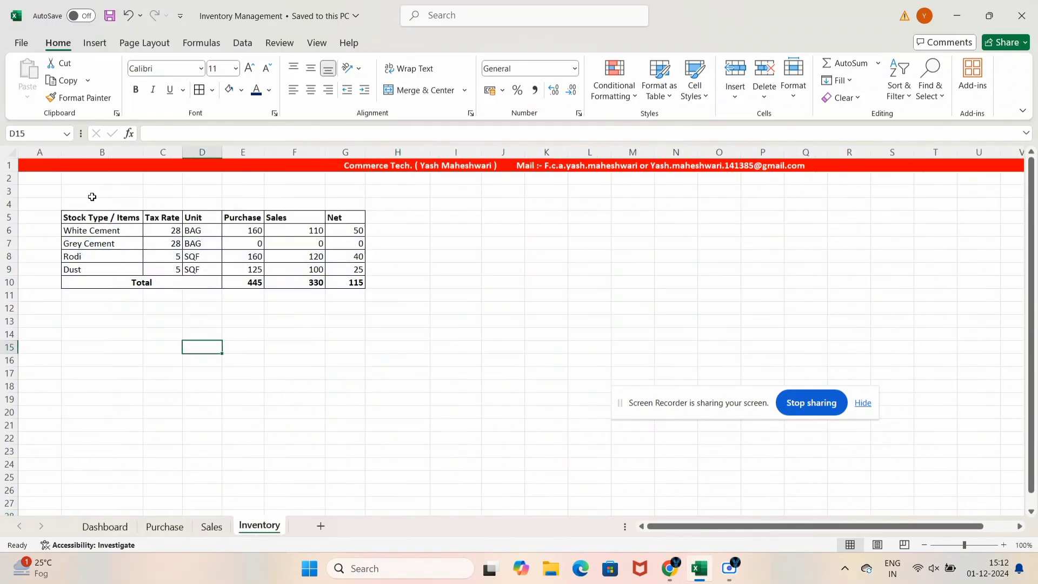
{"action": "left_click_drag", "start_coordinate": [92, 197], "coordinate": [484, 327]}
{"action": "left_click", "coordinate": [398, 451]}
Return to the Dashboard and select the Purchase total of 130650 in row 5
{"action": "left_click", "coordinate": [172, 532]}
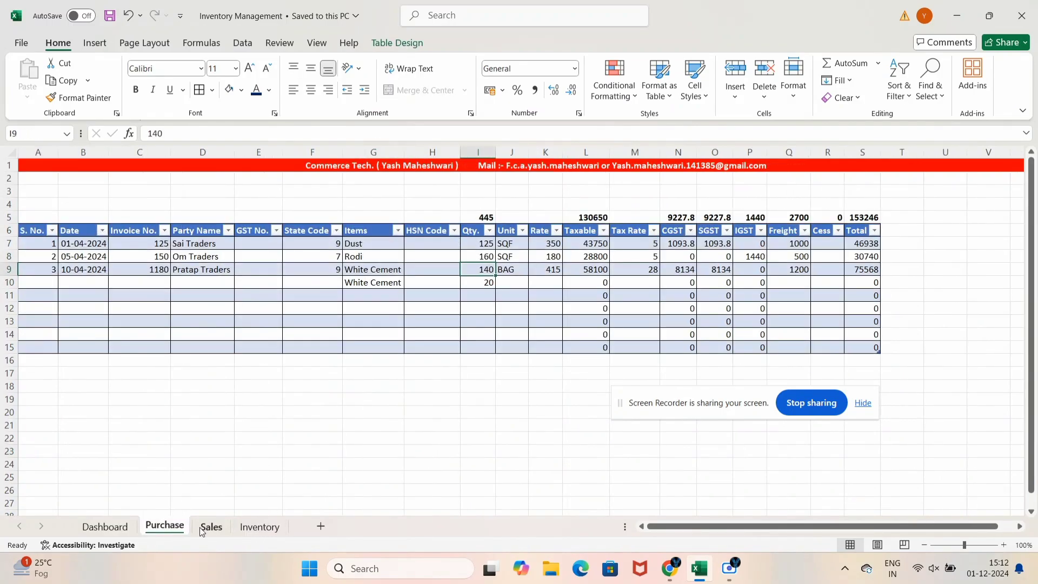
{"action": "left_click", "coordinate": [211, 526]}
{"action": "left_click", "coordinate": [105, 526]}
{"action": "left_click", "coordinate": [430, 323]}
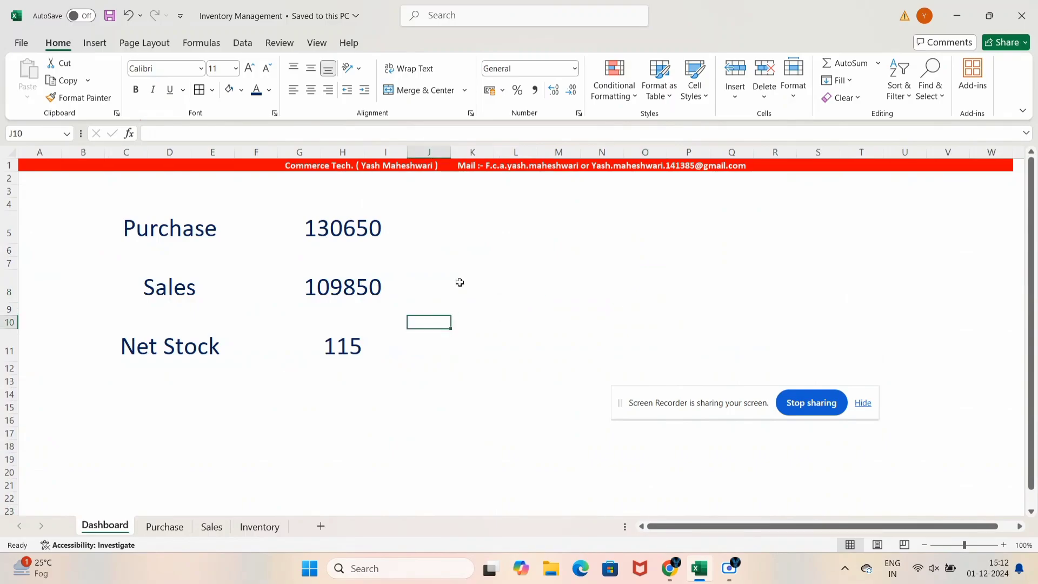
{"action": "left_click", "coordinate": [544, 223]}
{"action": "key", "text": "Left"}
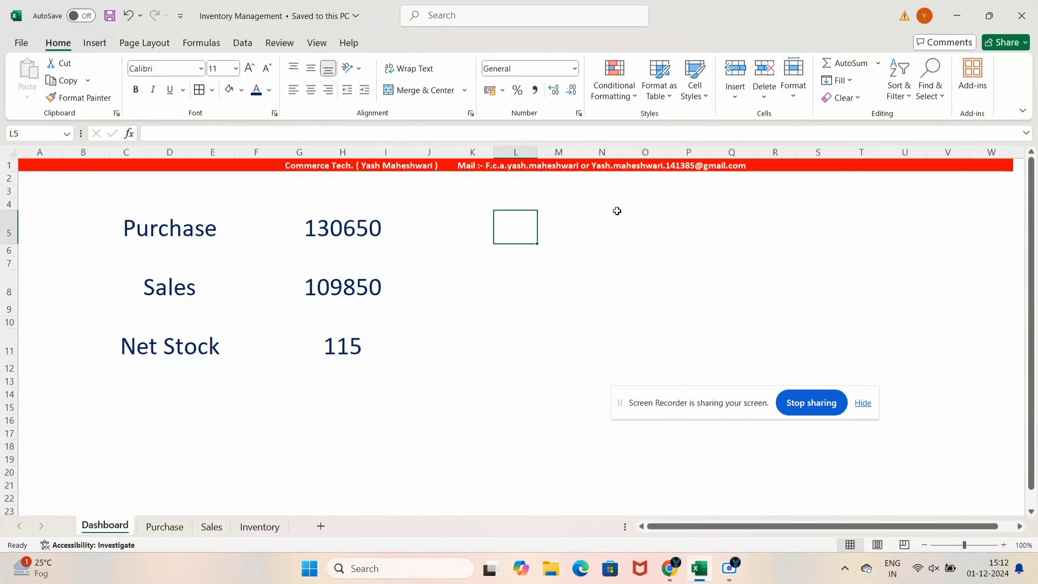
{"action": "key", "text": "Left"}
{"action": "key", "text": "Left"}
{"action": "key", "text": "Left"}
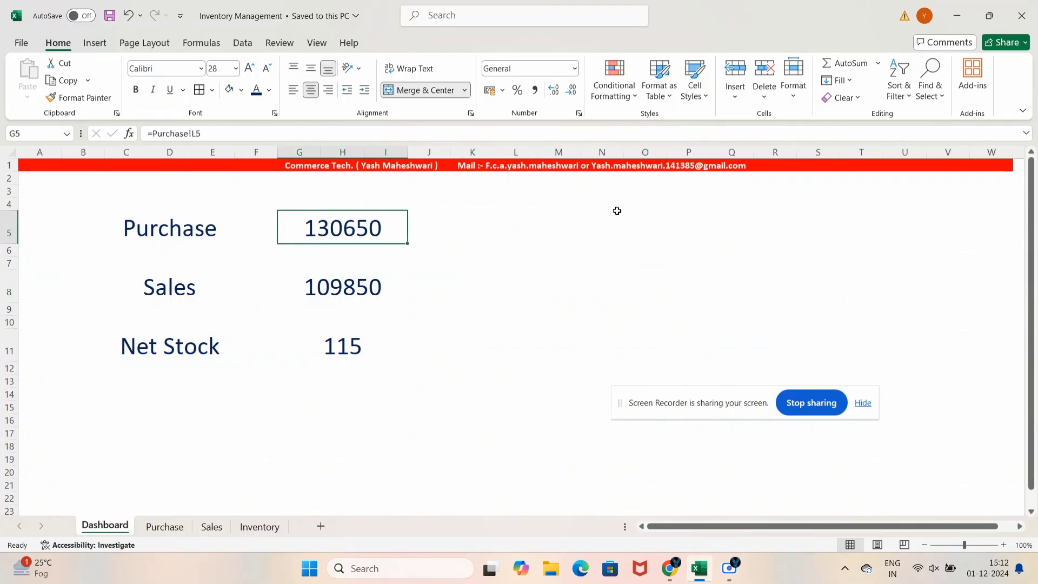
Copy the large Purchase total cell into L5 and relabel it 'Stock Type'
{"action": "key", "text": "ctrl+c"}
{"action": "key", "text": "Right"}
{"action": "key", "text": "Right"}
{"action": "key", "text": "Right"}
{"action": "key", "text": "ctrl+v"}
{"action": "key", "text": "Escape"}
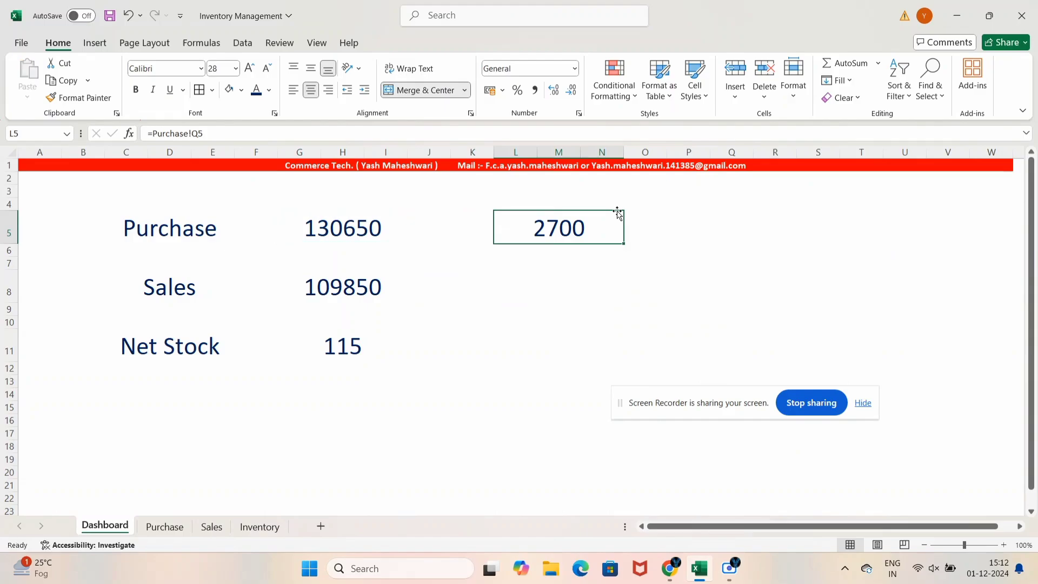
{"action": "type", "text": "Stick"}
{"action": "key", "text": "BackSpace"}
{"action": "key", "text": "BackSpace"}
{"action": "key", "text": "BackSpace"}
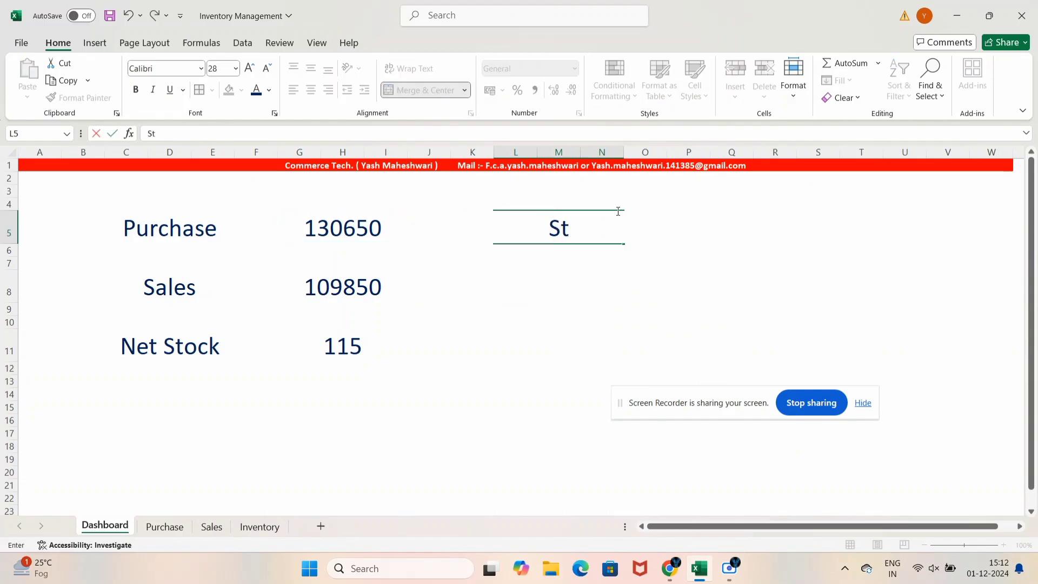
{"action": "type", "text": "ock Type"}
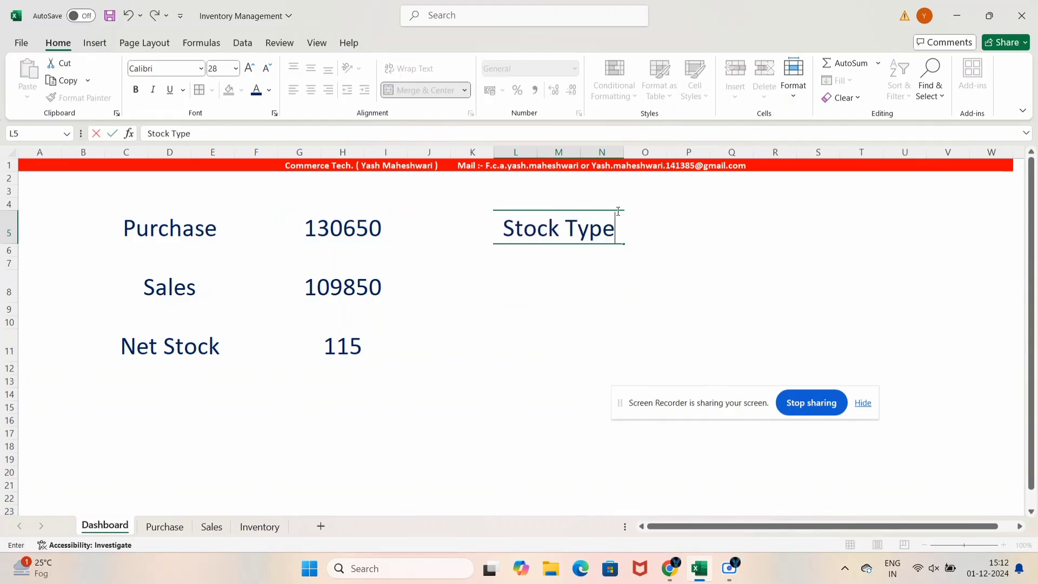
{"action": "key", "text": "Return"}
Move to cell P5, just right of the Stock Type label
{"action": "key", "text": "Up"}
{"action": "key", "text": "Right"}
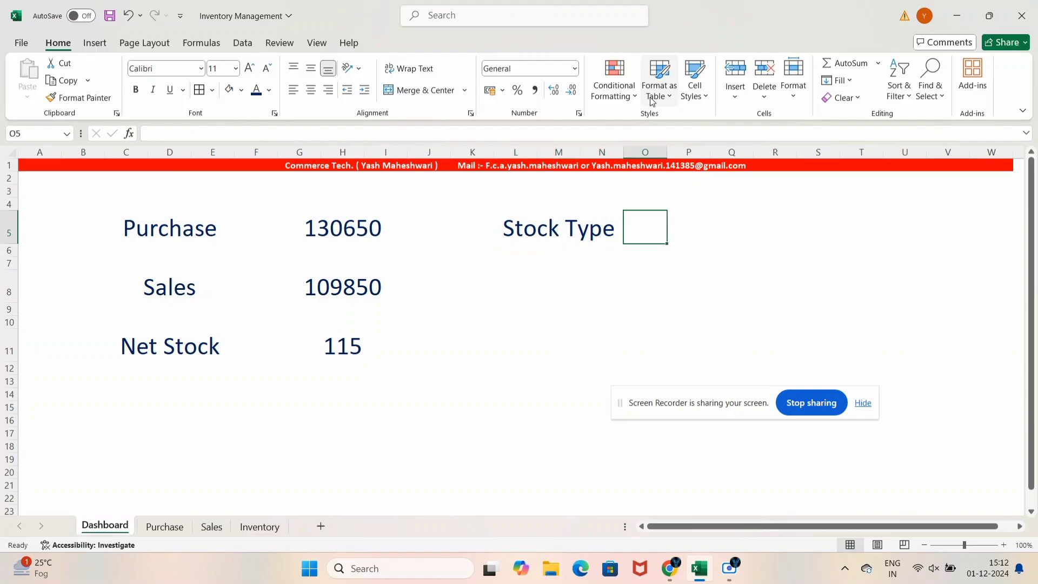
{"action": "key", "text": "Left"}
{"action": "key", "text": "Right"}
{"action": "key", "text": "Right"}
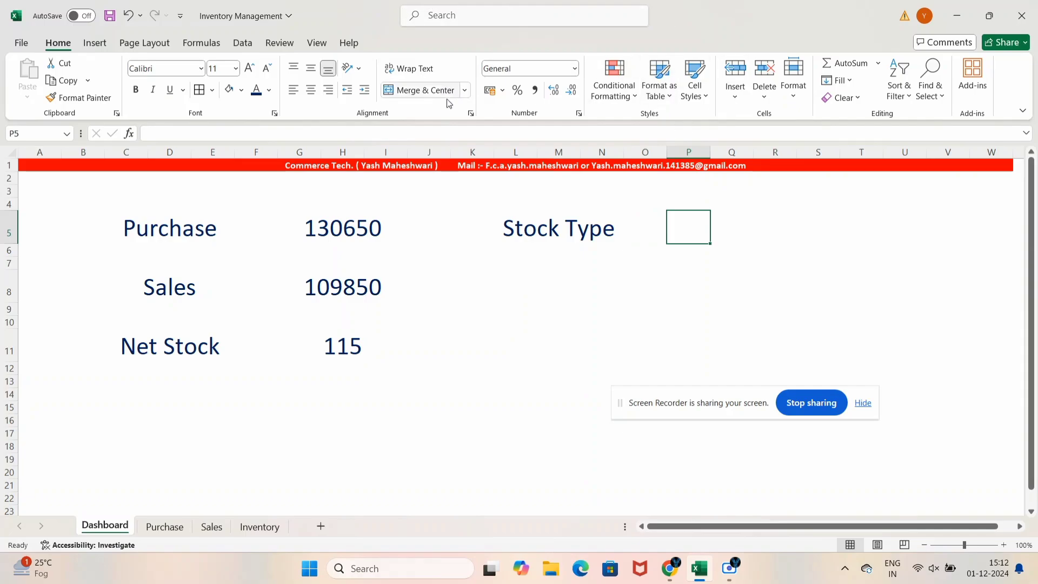
Add a List data validation to P5 with source =Inventory!$B$6:$B$9
{"action": "left_click", "coordinate": [241, 43]}
{"action": "left_click", "coordinate": [671, 98]}
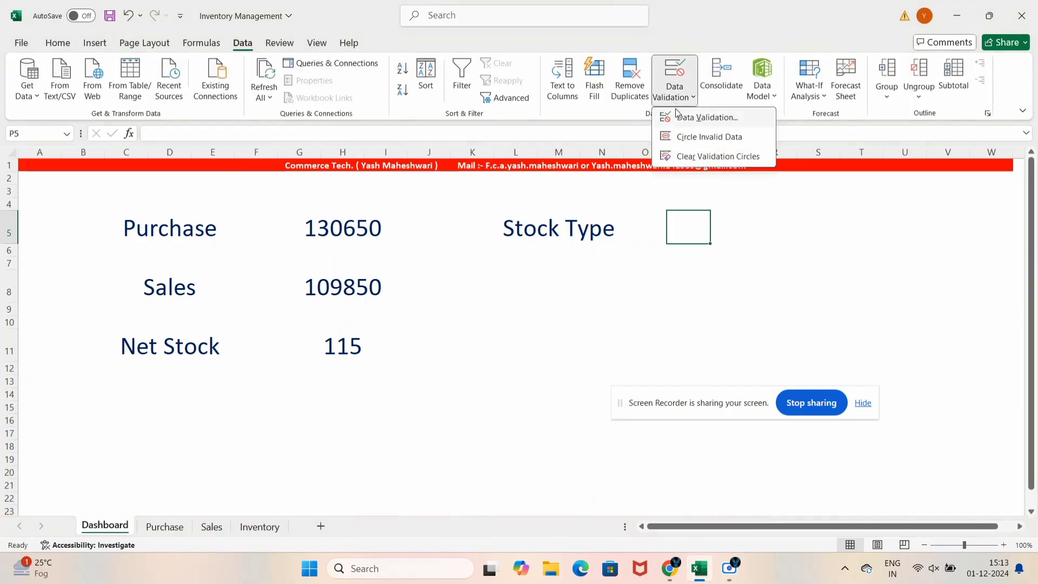
{"action": "left_click", "coordinate": [702, 116]}
{"action": "left_click", "coordinate": [392, 244]}
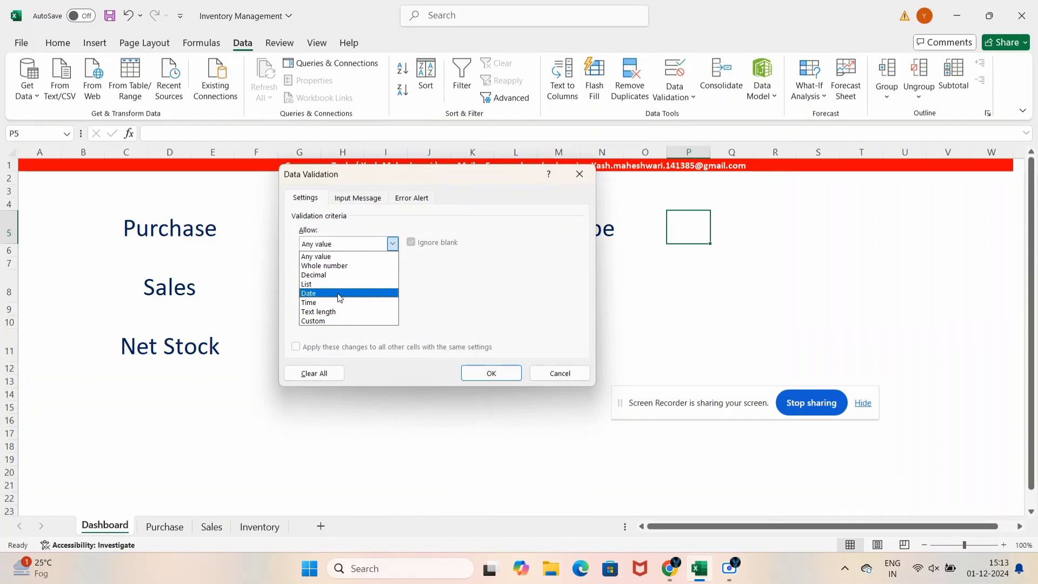
{"action": "left_click", "coordinate": [339, 294]}
{"action": "left_click", "coordinate": [338, 246]}
{"action": "left_click", "coordinate": [323, 285]}
{"action": "left_click", "coordinate": [322, 300]}
{"action": "type", "text": "="}
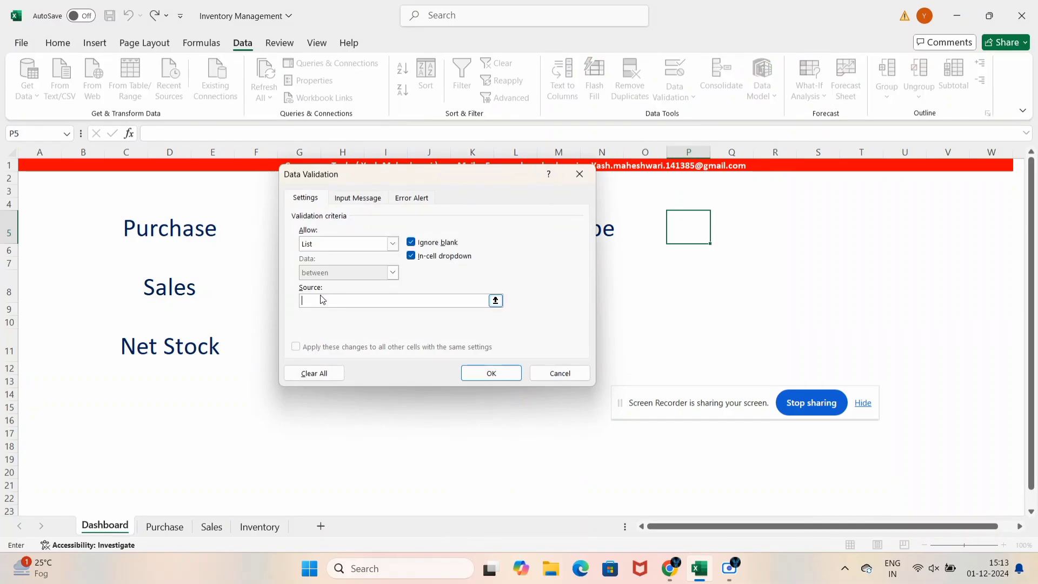
{"action": "left_click", "coordinate": [254, 526]}
{"action": "left_click_drag", "start_coordinate": [108, 231], "coordinate": [108, 270]}
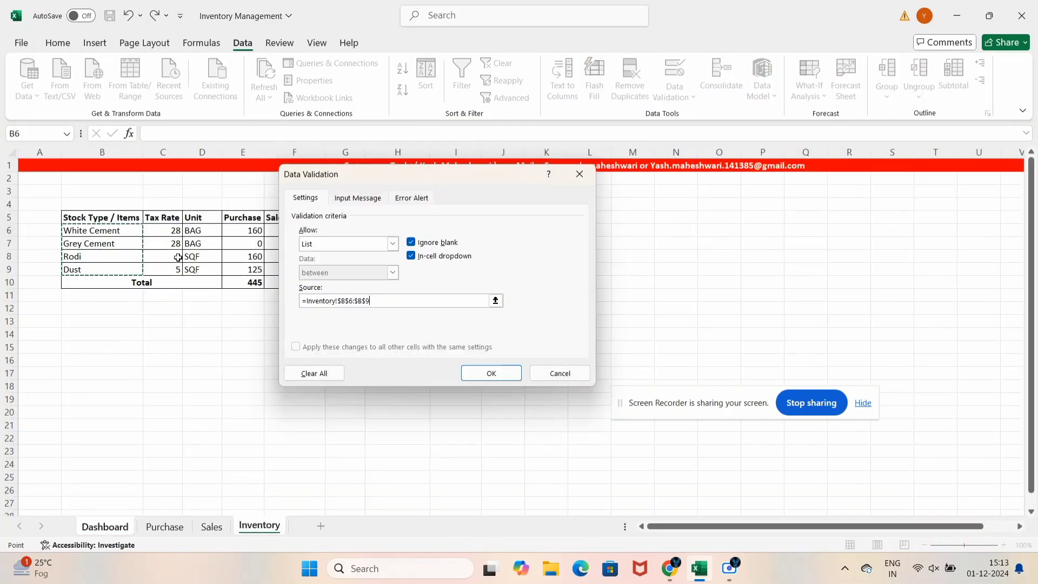
{"action": "left_click", "coordinate": [479, 374]}
Choose Grey Cement in the P5 dropdown and widen column P
{"action": "left_click", "coordinate": [692, 237]}
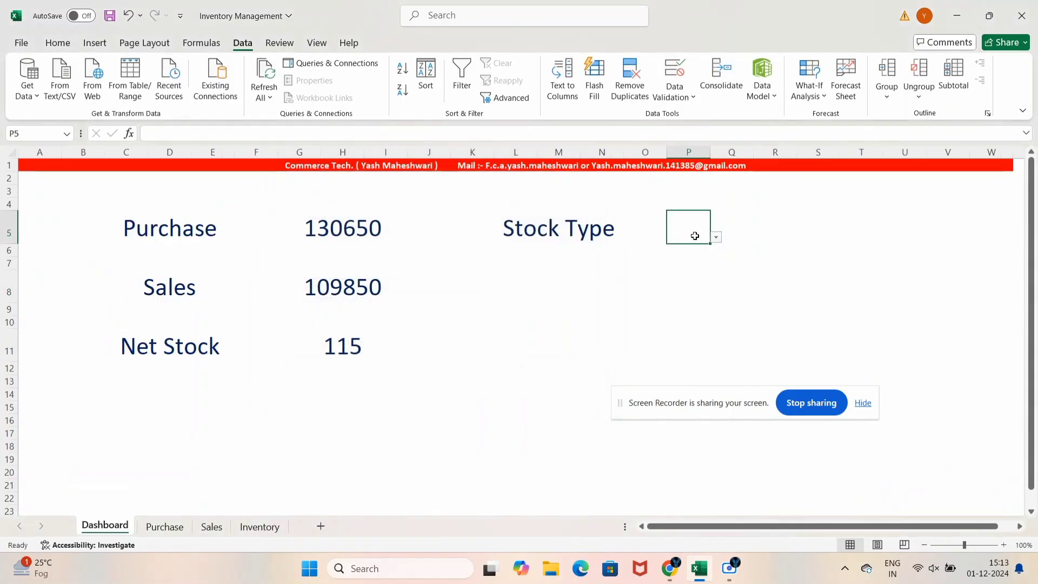
{"action": "left_click", "coordinate": [717, 241]}
{"action": "left_click", "coordinate": [703, 253]}
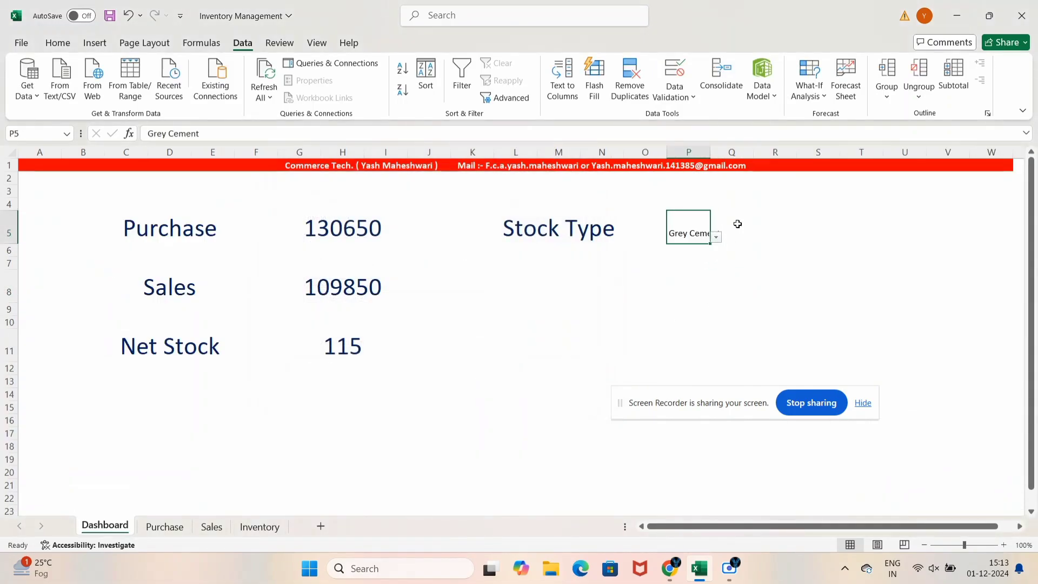
{"action": "left_click_drag", "start_coordinate": [712, 158], "coordinate": [749, 162]}
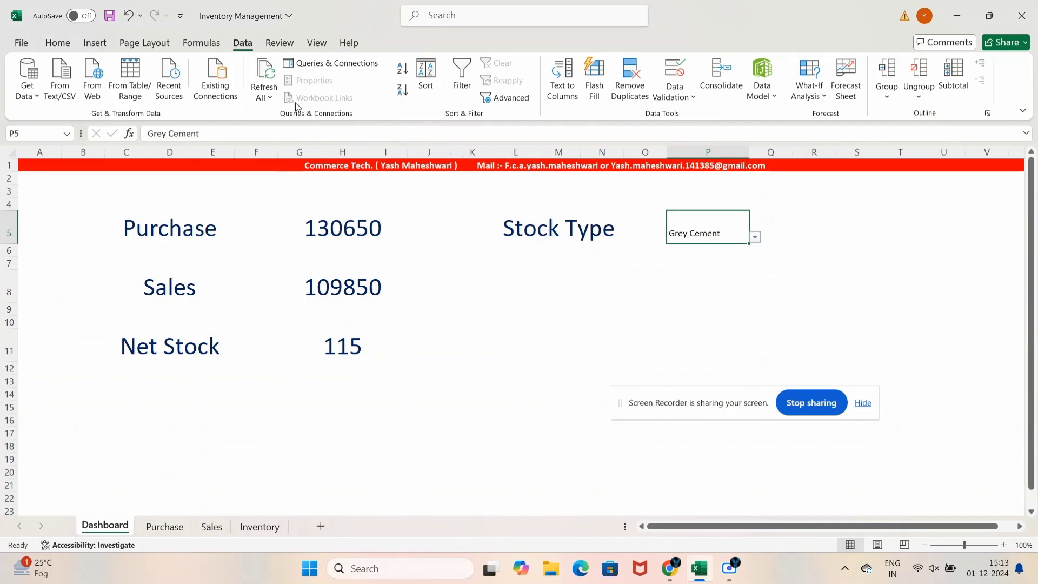
Set the Grey Cement cell to 20 pt font and widen column P to fit
{"action": "left_click", "coordinate": [55, 44]}
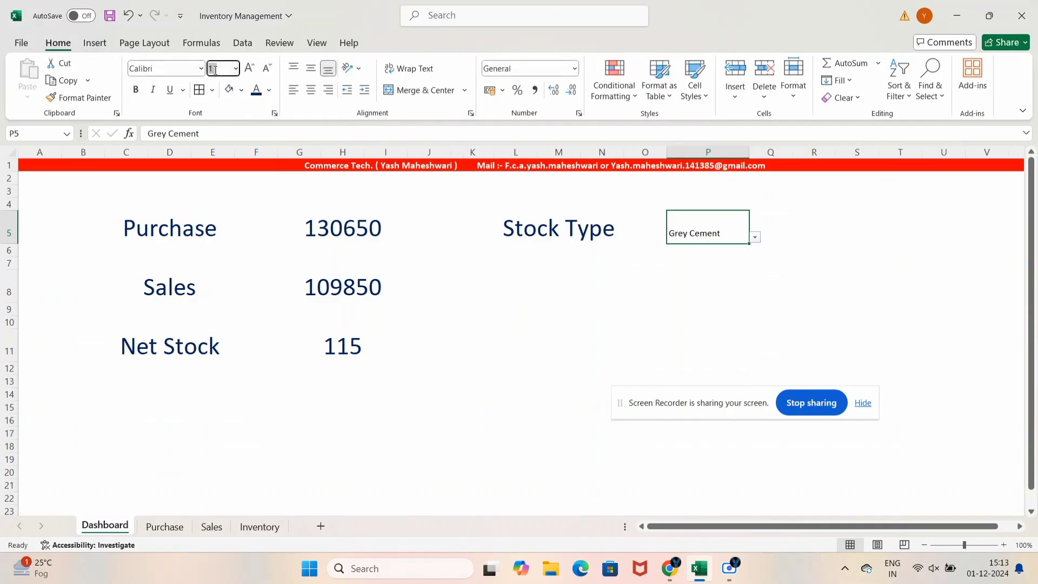
{"action": "type", "text": "20"}
{"action": "key", "text": "Return"}
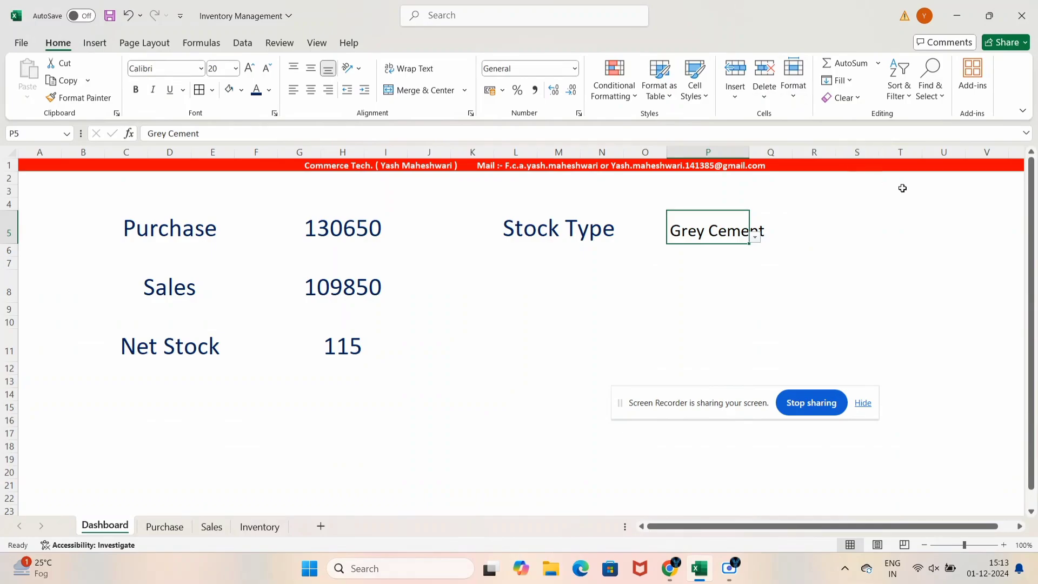
{"action": "left_click_drag", "start_coordinate": [754, 155], "coordinate": [769, 160]}
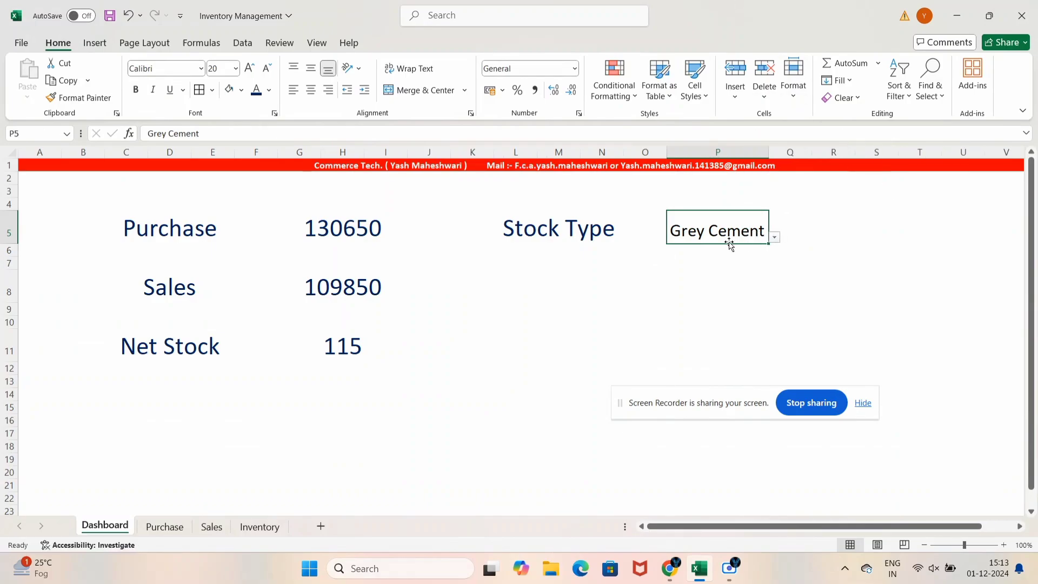
Check the Grey Cement cell and its neighbours along row 5
{"action": "left_click", "coordinate": [887, 268]}
{"action": "left_click", "coordinate": [712, 230]}
{"action": "left_click", "coordinate": [808, 226]}
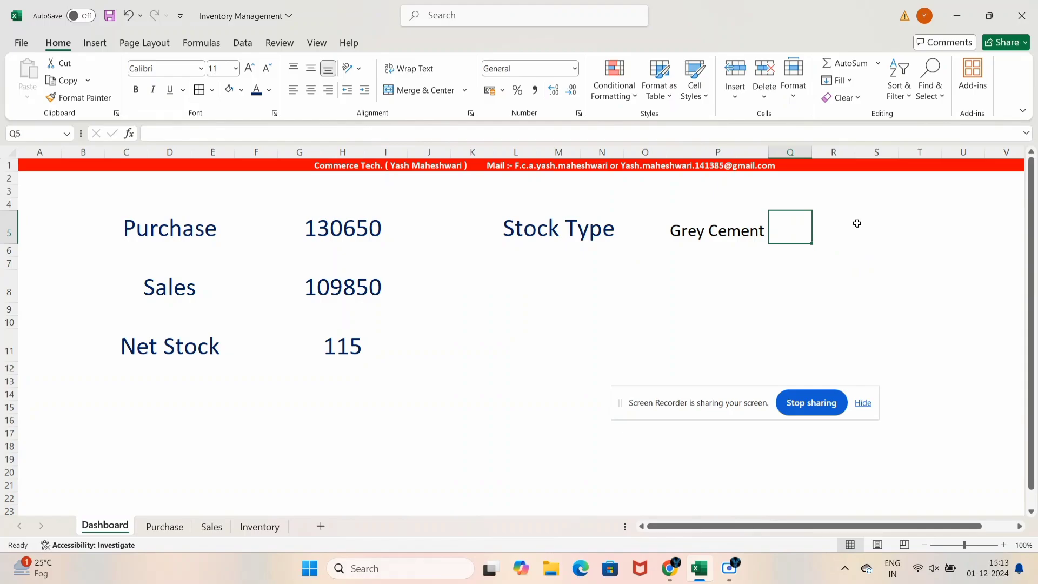
{"action": "key", "text": "Right"}
{"action": "key", "text": "Right"}
{"action": "key", "text": "Left"}
{"action": "key", "text": "Left"}
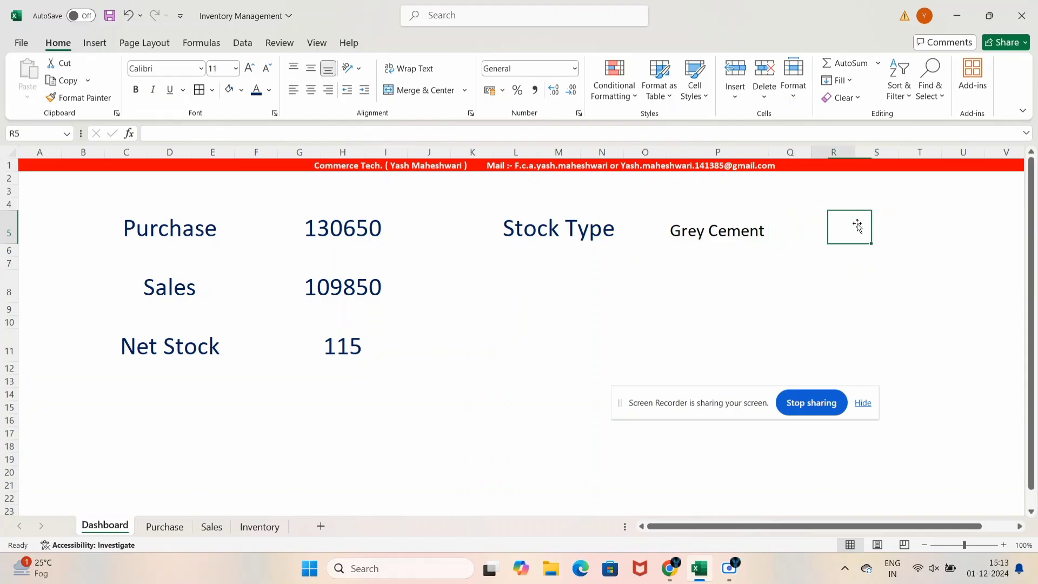
{"action": "key", "text": "Right"}
{"action": "key", "text": "Left"}
{"action": "key", "text": "Left"}
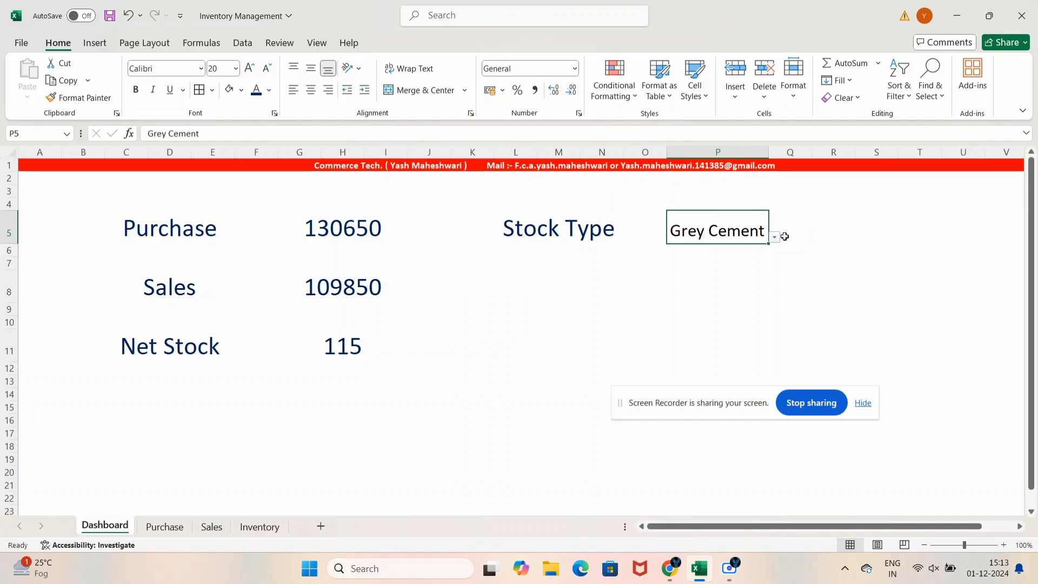
Check the Stock Type dropdown's items, leaving Grey Cement selected
{"action": "left_click", "coordinate": [776, 239]}
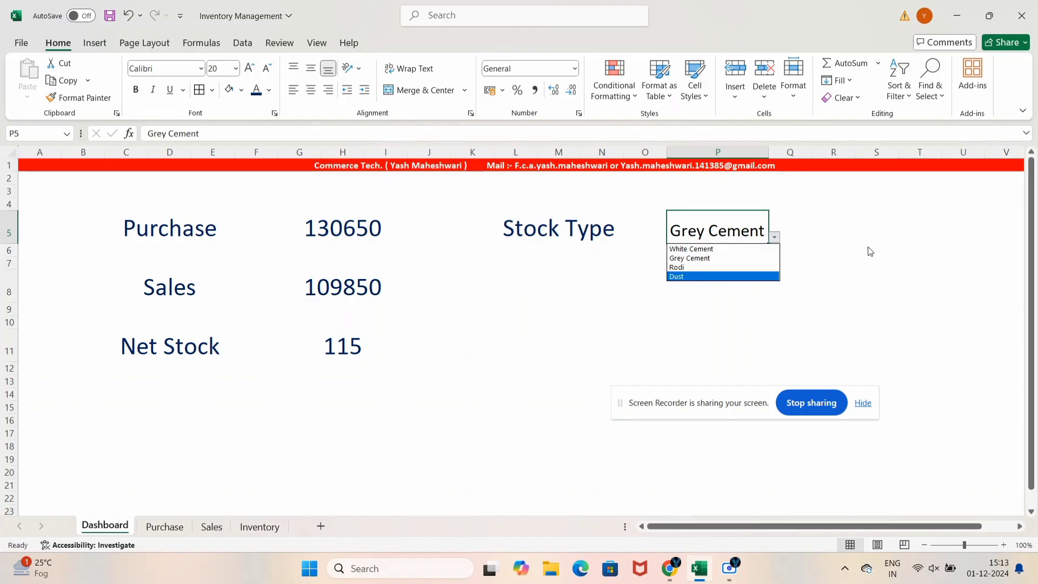
{"action": "key", "text": "Escape"}
{"action": "left_click", "coordinate": [737, 273]}
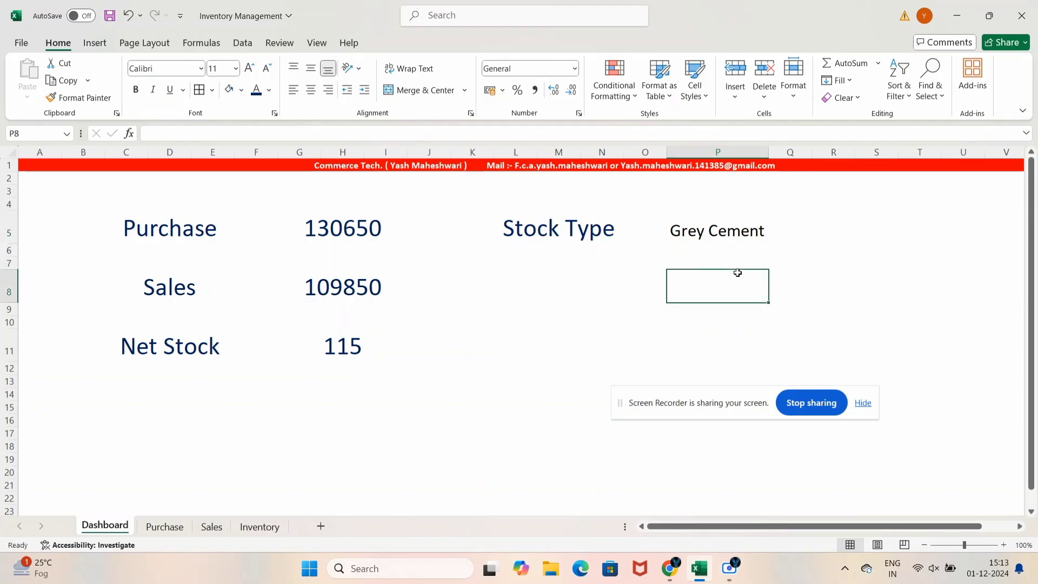
{"action": "left_click", "coordinate": [510, 238]}
{"action": "left_click", "coordinate": [159, 227]}
{"action": "left_click", "coordinate": [527, 222]}
{"action": "left_click", "coordinate": [746, 203]}
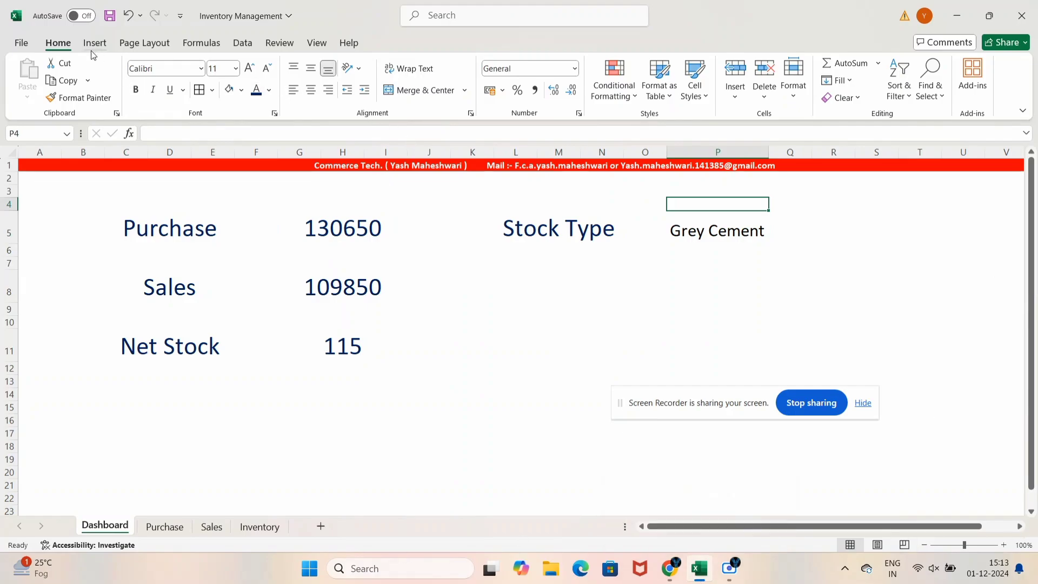
{"action": "left_click", "coordinate": [106, 42]}
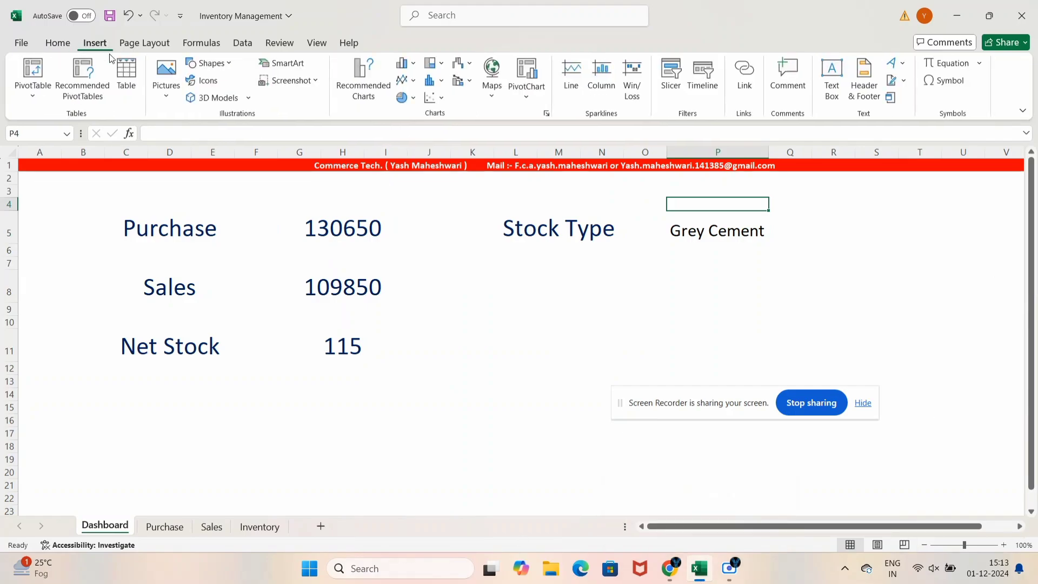
{"action": "left_click", "coordinate": [412, 99]}
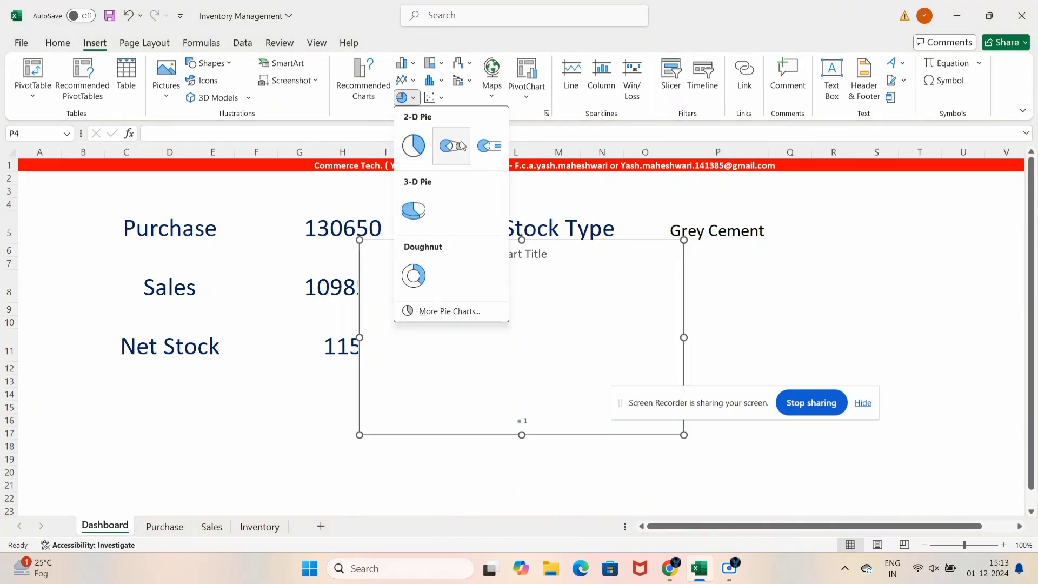
{"action": "left_click", "coordinate": [611, 267]}
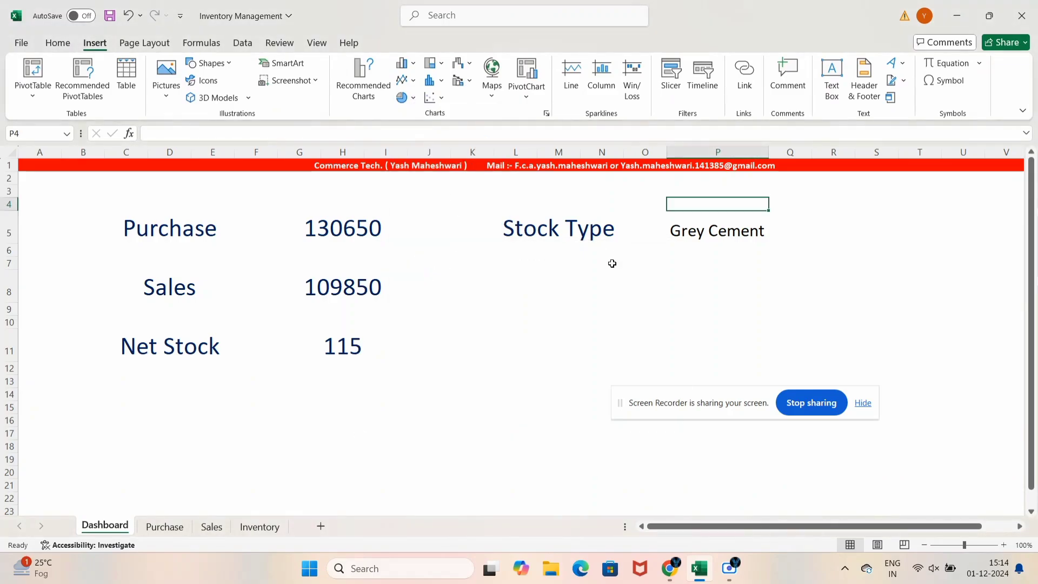
{"action": "left_click", "coordinate": [588, 306]}
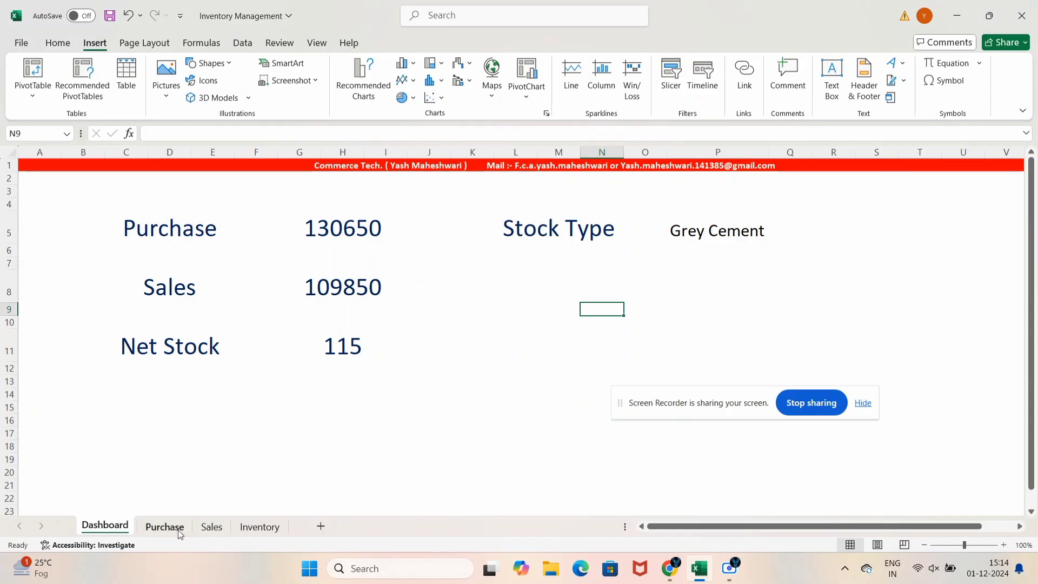
{"action": "left_click", "coordinate": [441, 81]}
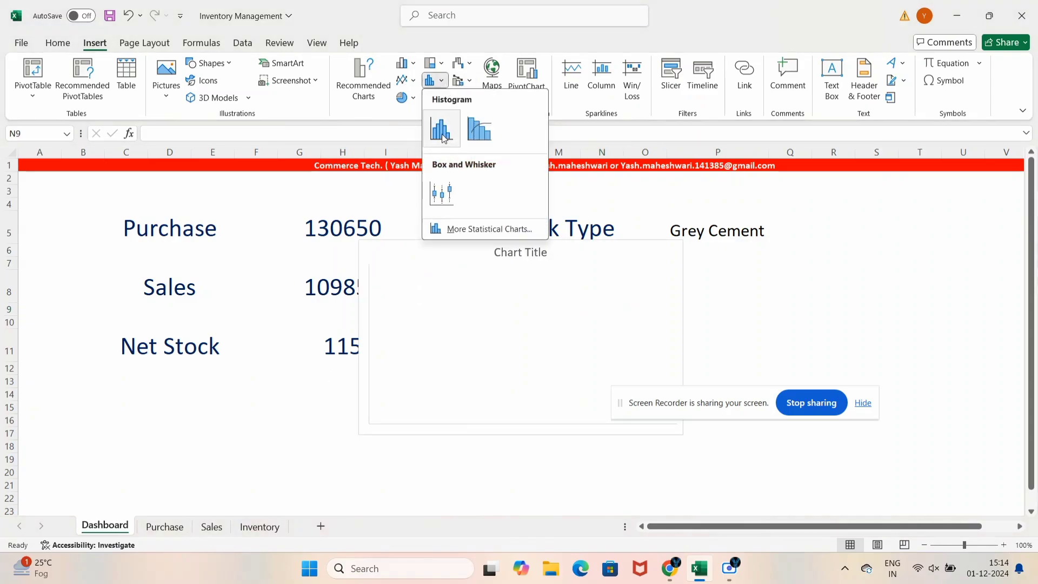
{"action": "left_click", "coordinate": [301, 385]}
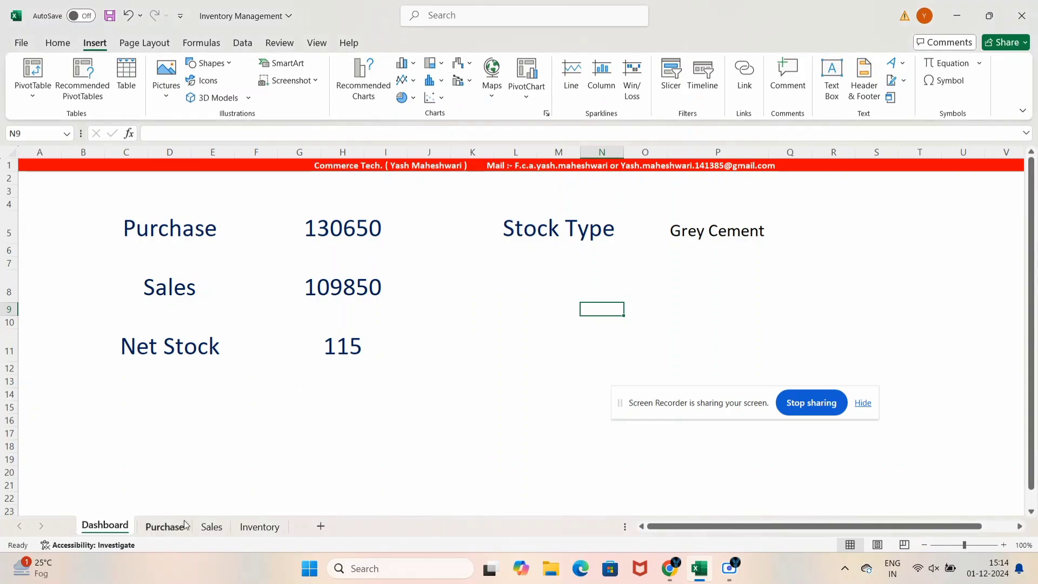
Insert a clustered column chart of the Purchase sheet's Taxable values L7:L15
{"action": "left_click", "coordinate": [165, 526]}
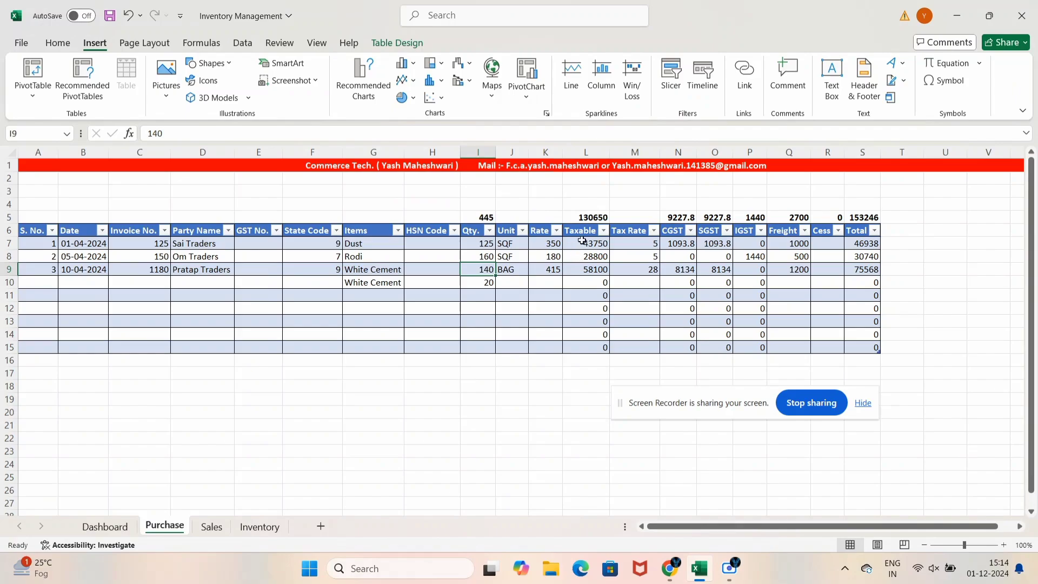
{"action": "left_click_drag", "start_coordinate": [582, 240], "coordinate": [587, 347]}
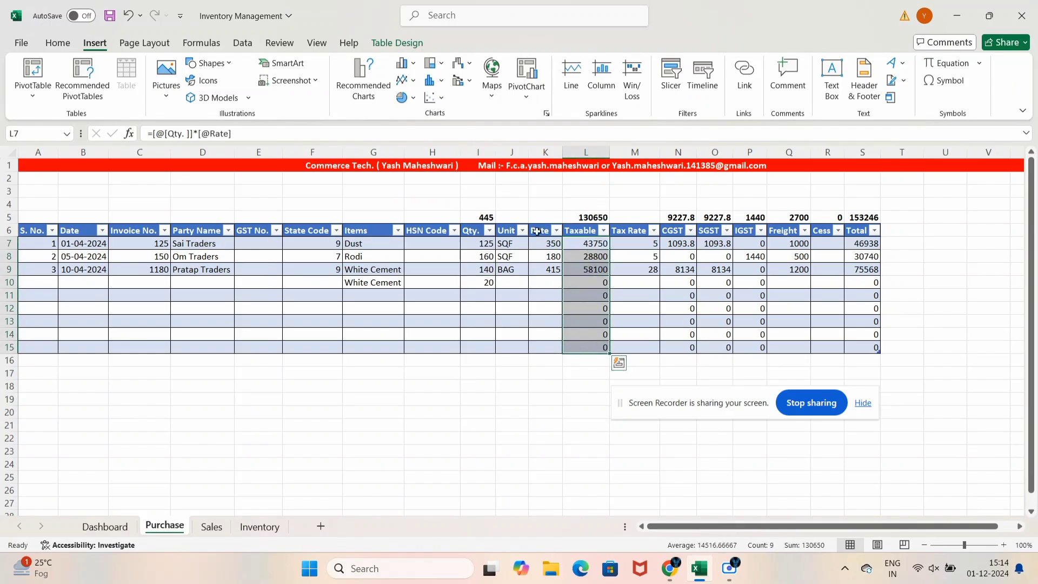
{"action": "left_click", "coordinate": [435, 85]}
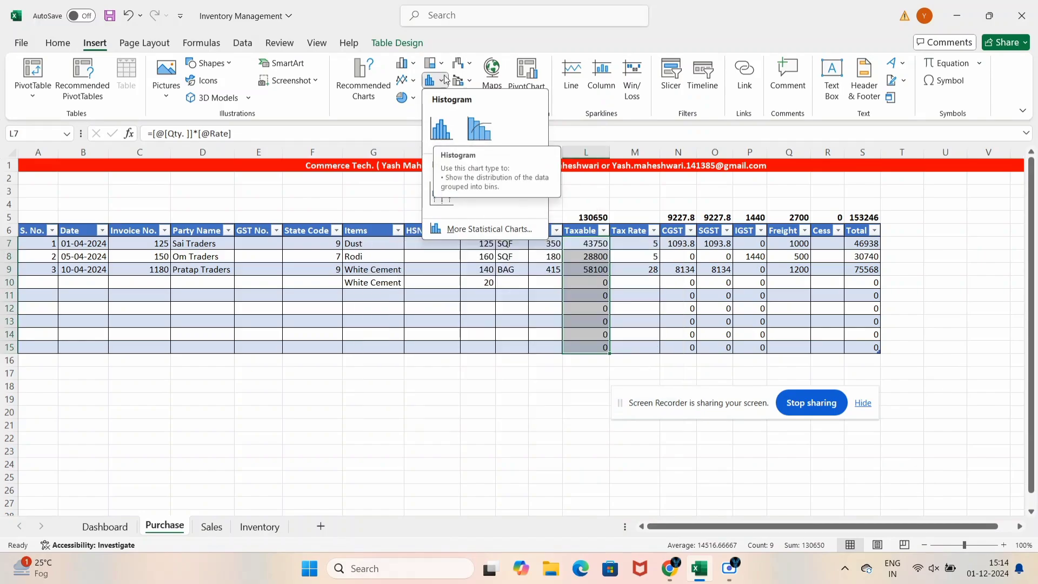
{"action": "left_click", "coordinate": [405, 63]}
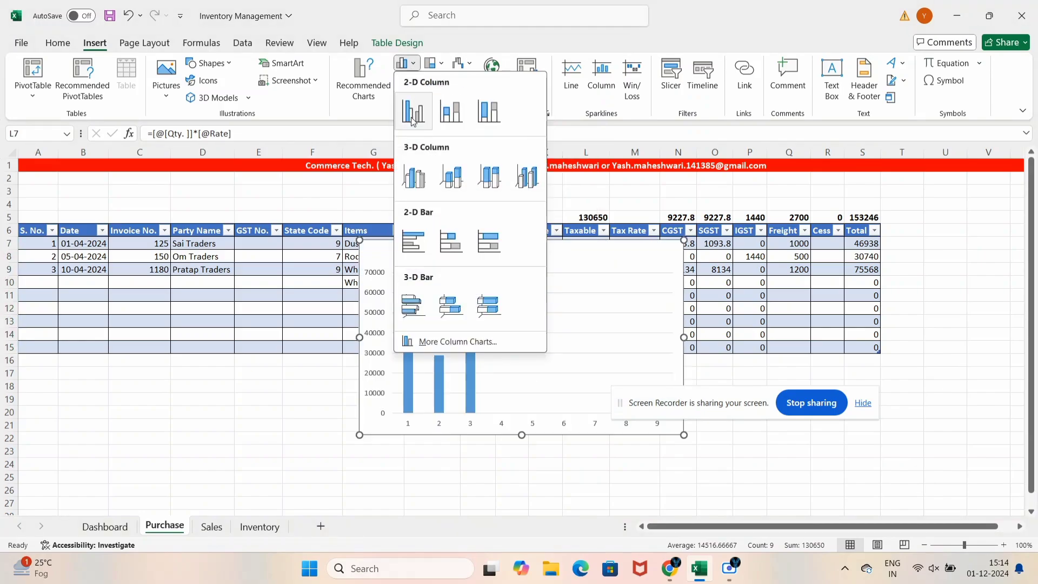
{"action": "left_click", "coordinate": [622, 407]}
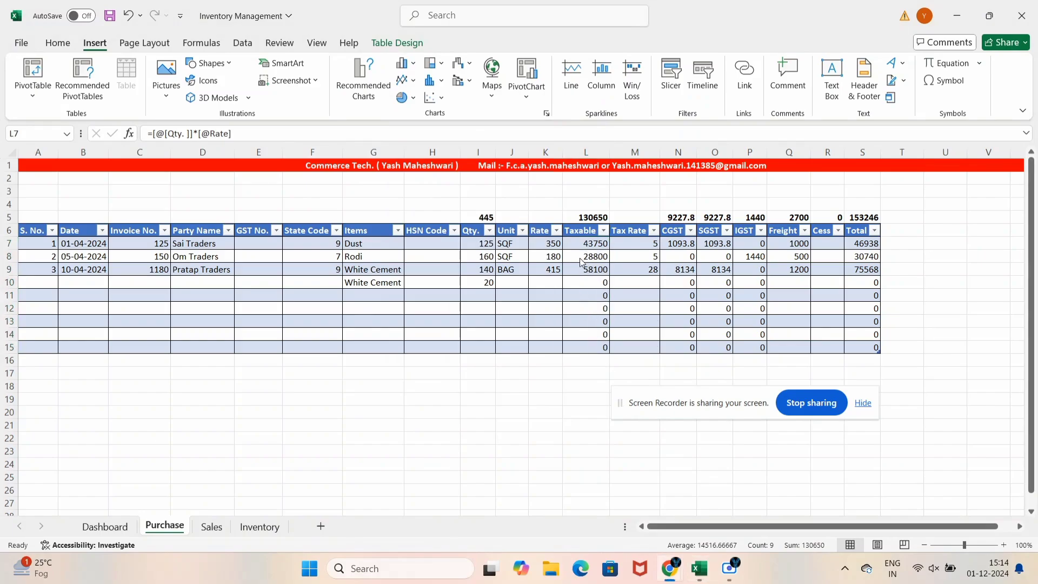
{"action": "left_click_drag", "start_coordinate": [582, 246], "coordinate": [585, 343]}
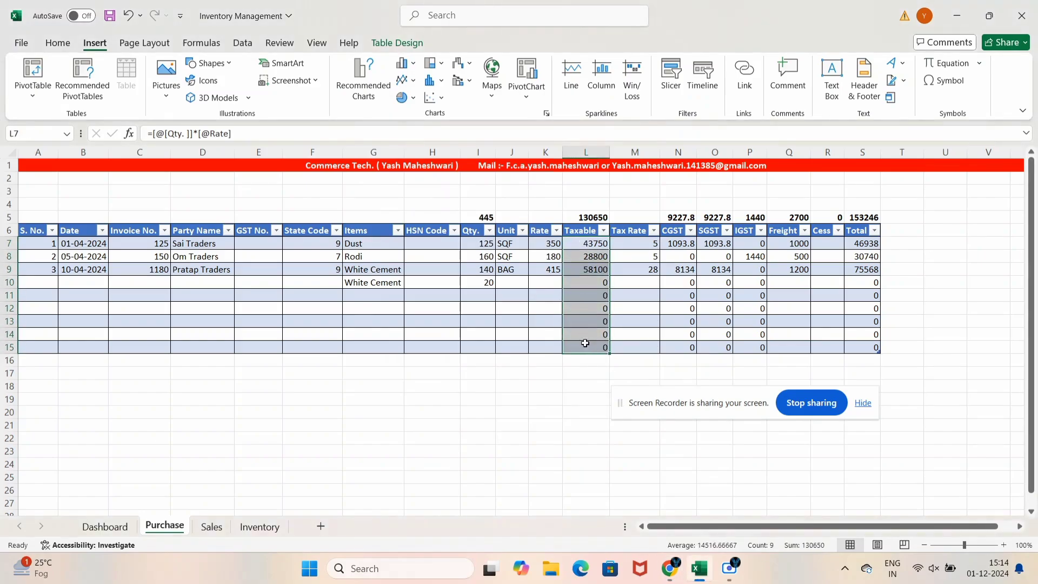
{"action": "left_click", "coordinate": [403, 63]}
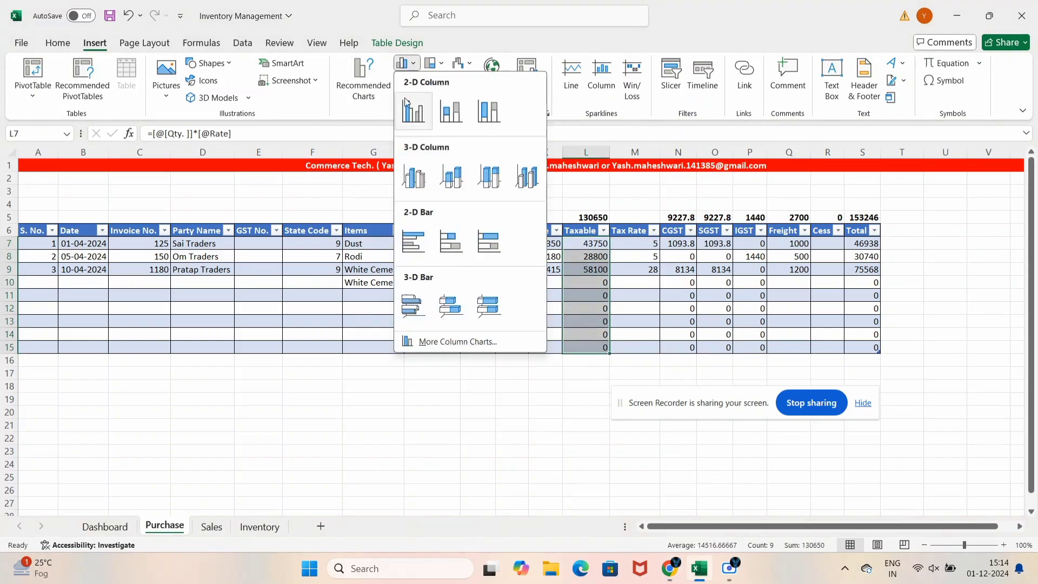
{"action": "left_click", "coordinate": [421, 121]}
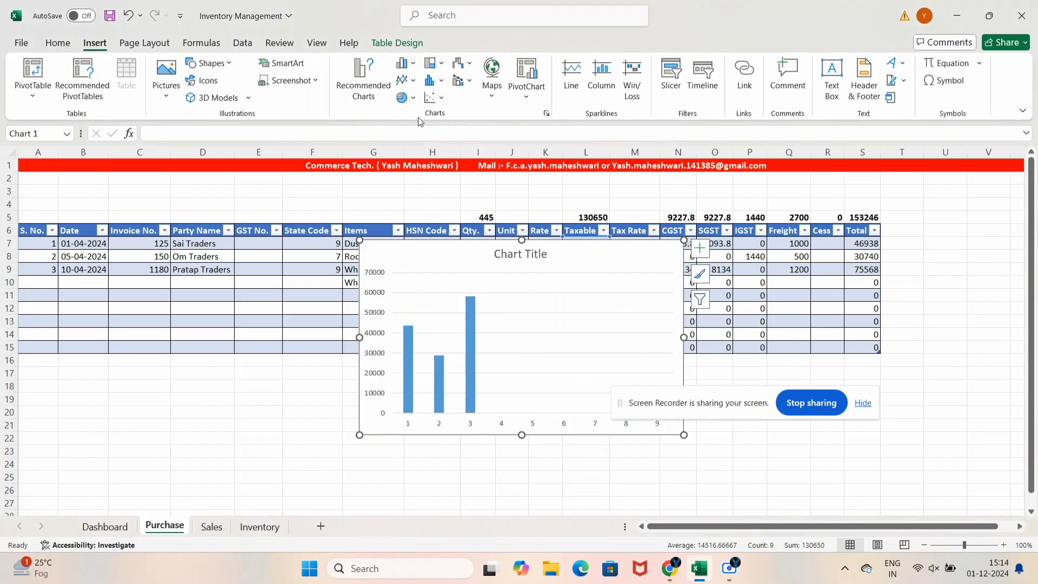
Move the Purchase chart onto the Dashboard sheet
{"action": "left_click", "coordinate": [469, 462]}
{"action": "left_click", "coordinate": [509, 330]}
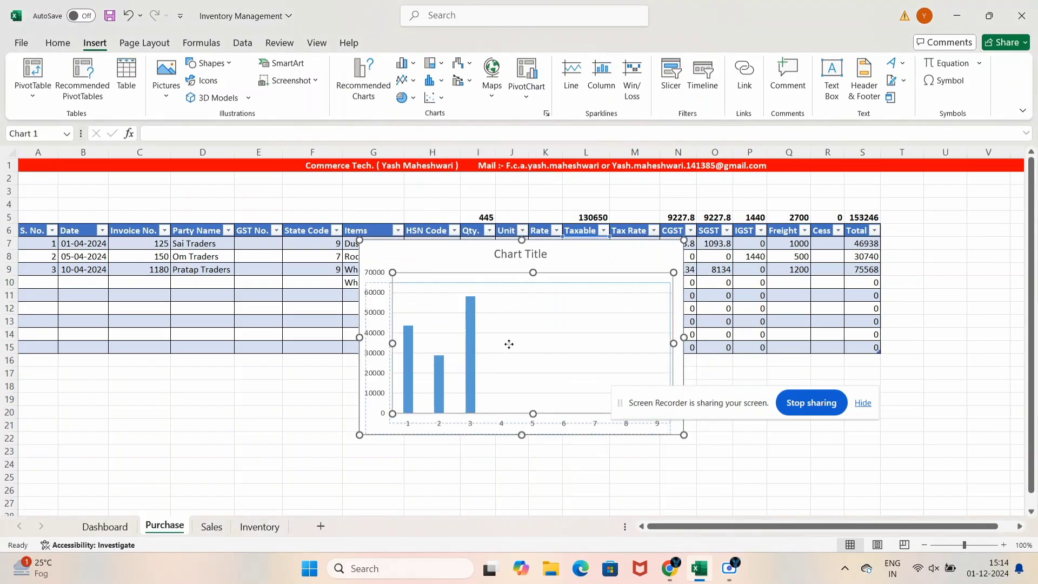
{"action": "left_click_drag", "start_coordinate": [565, 249], "coordinate": [529, 328]}
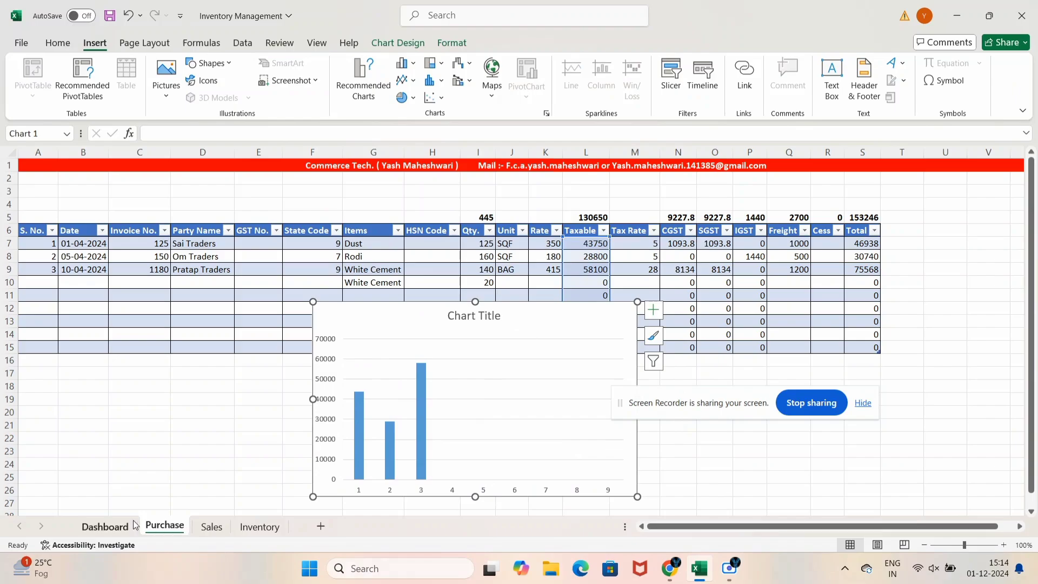
{"action": "left_click", "coordinate": [105, 526]}
{"action": "key", "text": "ctrl+v"}
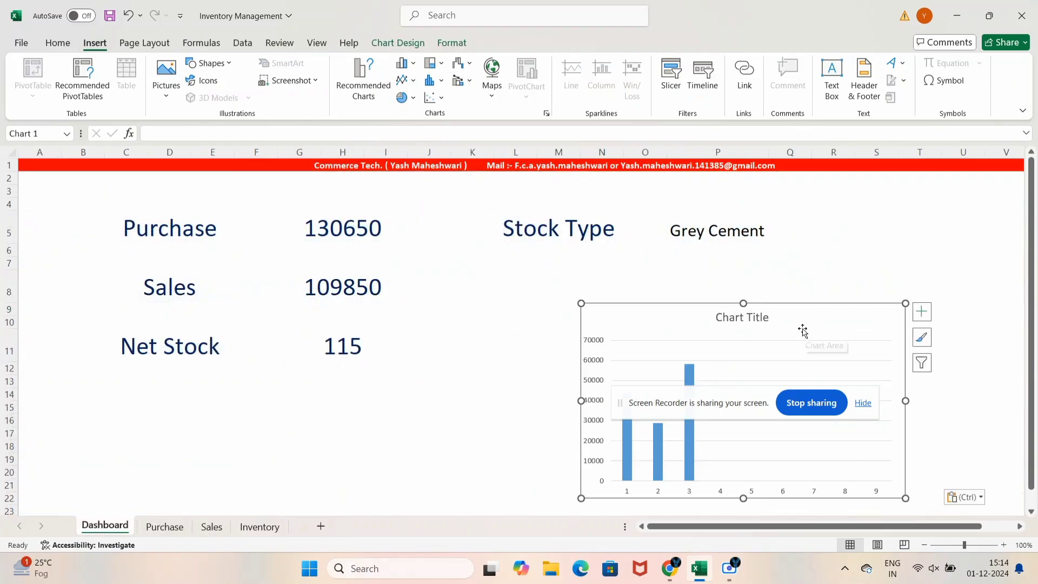
Shrink the chart into the Dashboard's top right, then select Sales Taxable values L8:L16
{"action": "left_click_drag", "start_coordinate": [802, 331], "coordinate": [809, 300]}
{"action": "left_click_drag", "start_coordinate": [895, 285], "coordinate": [838, 320]}
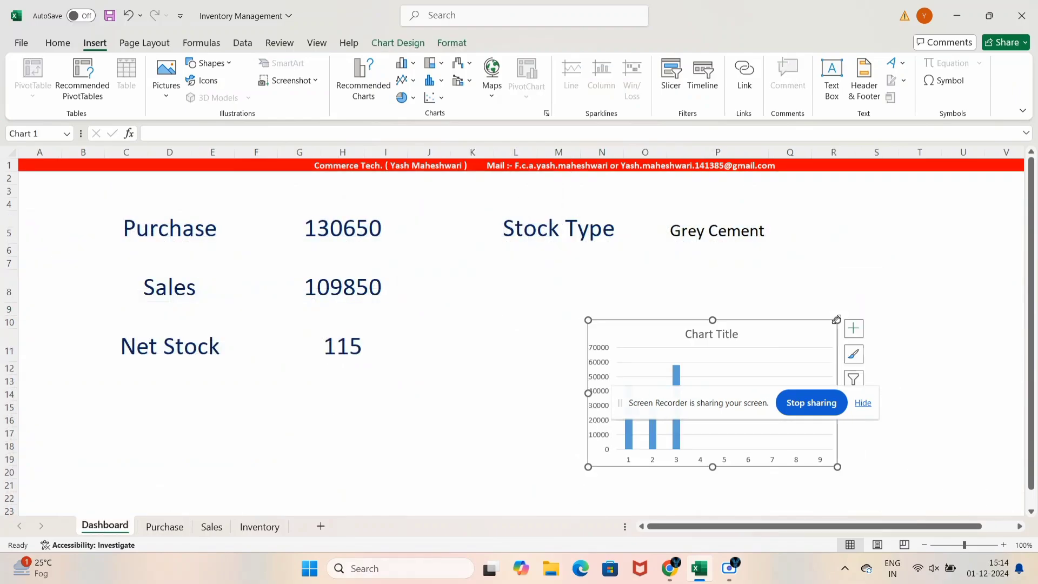
{"action": "left_click_drag", "start_coordinate": [774, 337], "coordinate": [900, 283]}
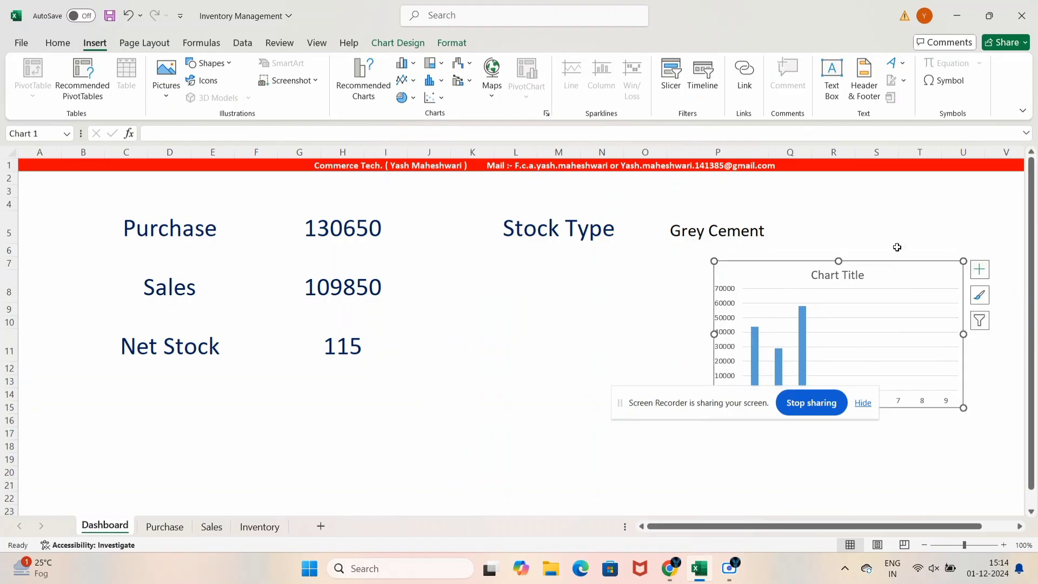
{"action": "left_click", "coordinate": [895, 242]}
{"action": "left_click", "coordinate": [949, 277]}
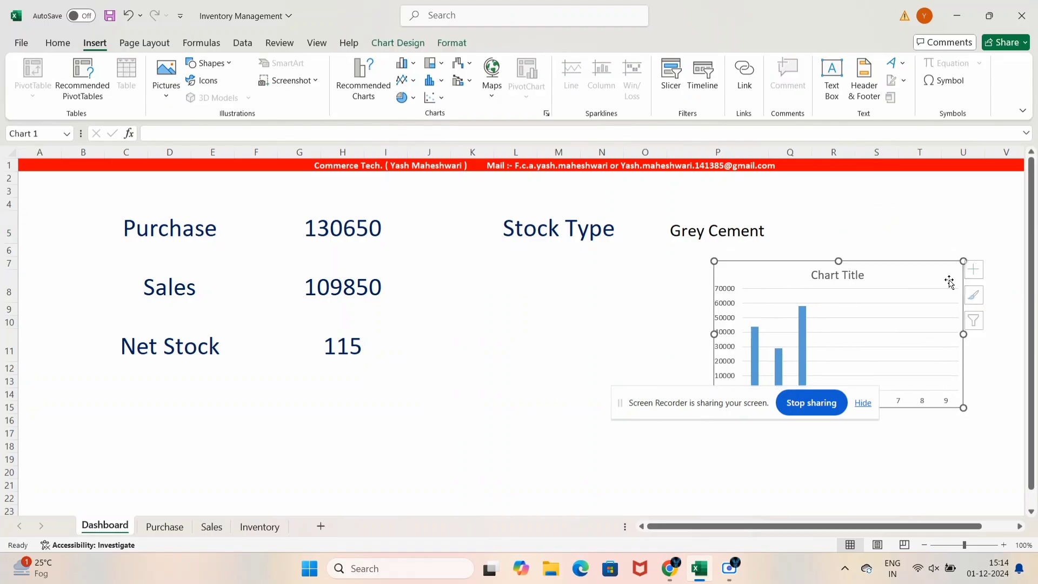
{"action": "left_click_drag", "start_coordinate": [963, 262], "coordinate": [961, 215]}
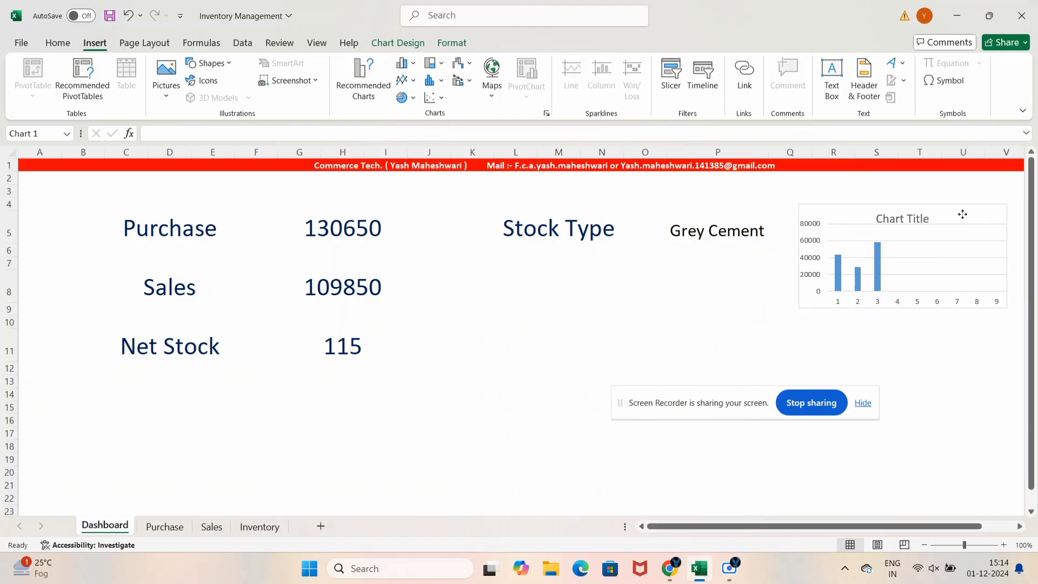
{"action": "left_click", "coordinate": [739, 308]}
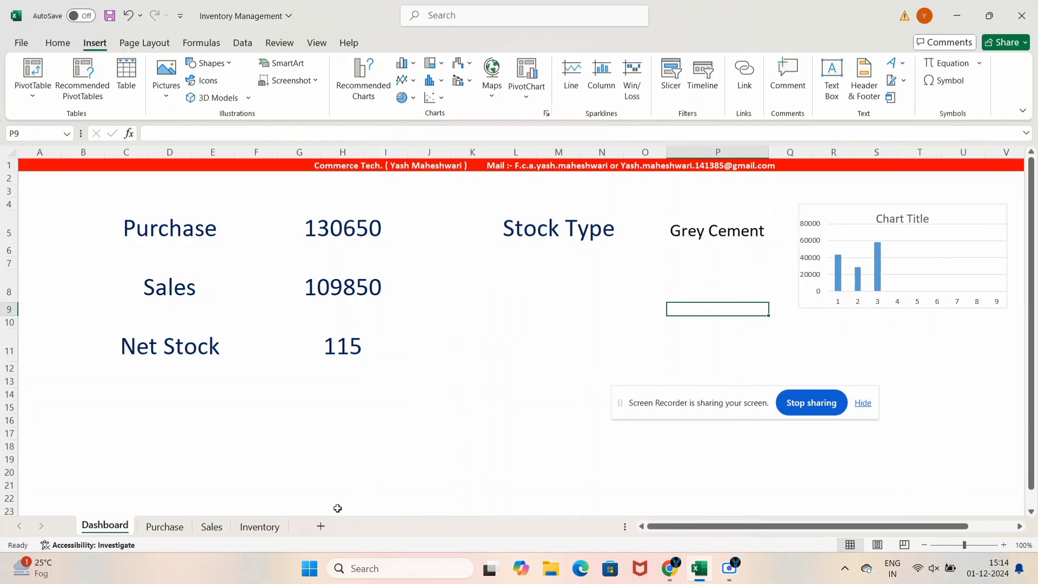
{"action": "left_click", "coordinate": [212, 528]}
{"action": "left_click_drag", "start_coordinate": [585, 257], "coordinate": [595, 361]}
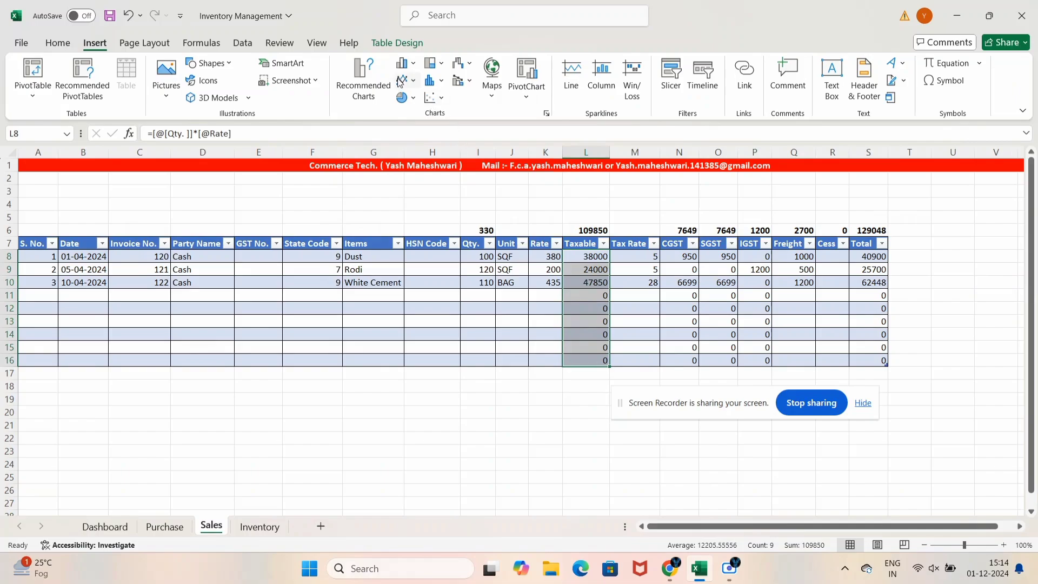
Insert a clustered column chart of Sales Taxable values and place it, shrunk, below the first Dashboard chart
{"action": "left_click", "coordinate": [402, 62]}
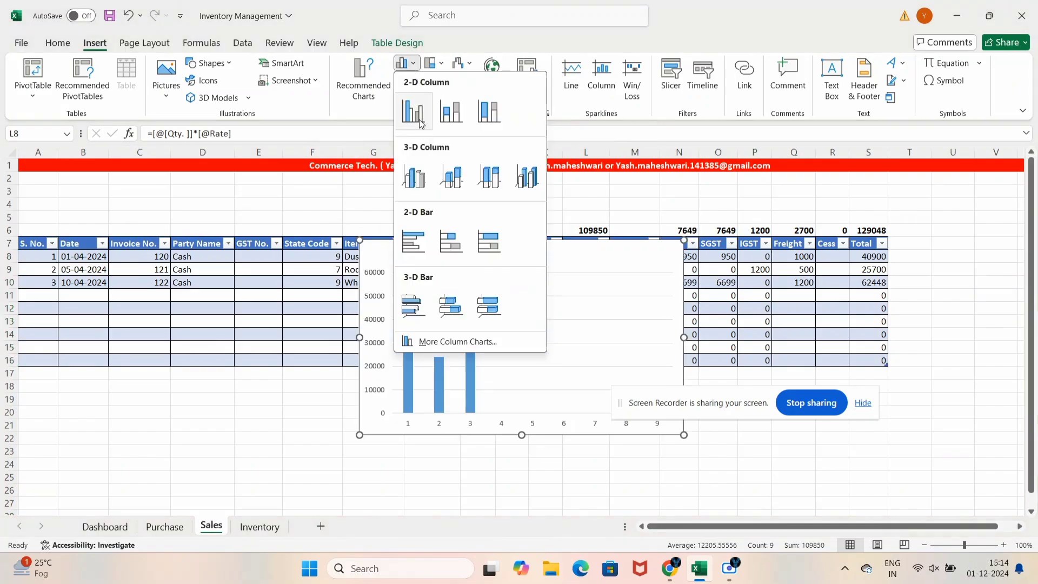
{"action": "left_click", "coordinate": [421, 123]}
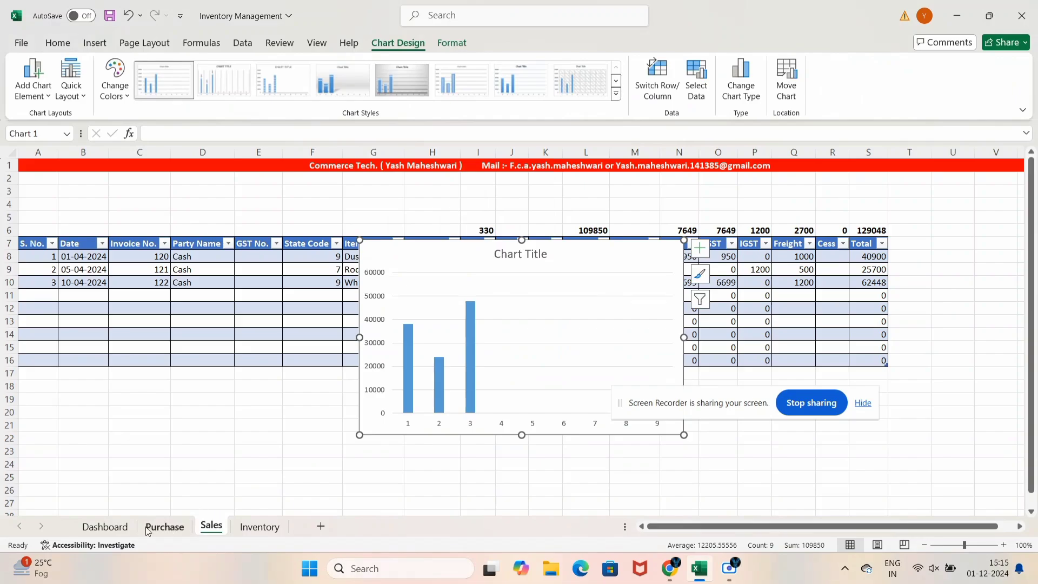
{"action": "left_click", "coordinate": [105, 525]}
{"action": "key", "text": "ctrl+v"}
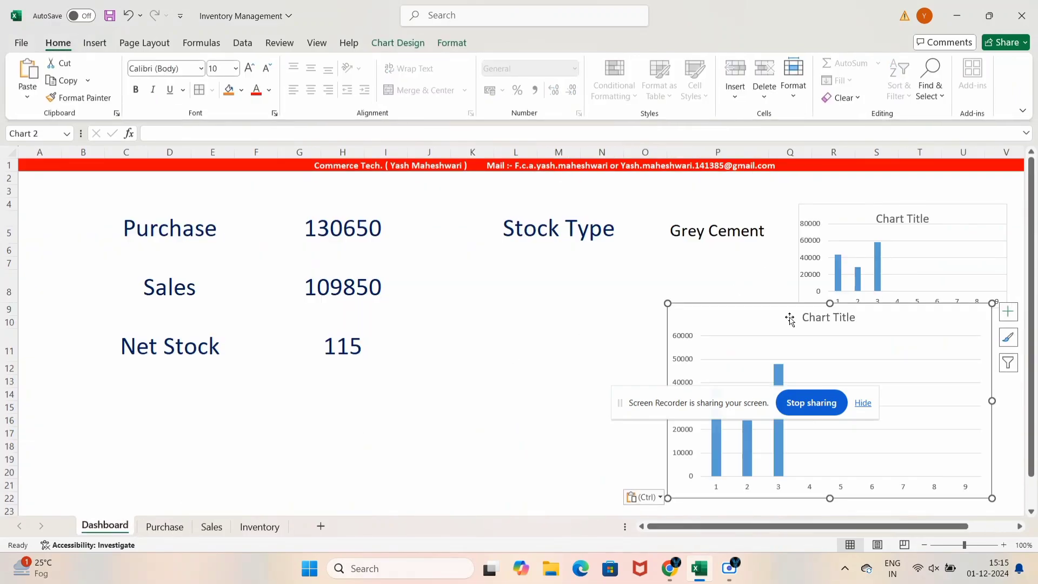
{"action": "left_click_drag", "start_coordinate": [790, 318], "coordinate": [645, 292]}
{"action": "left_click_drag", "start_coordinate": [844, 276], "coordinate": [745, 330]}
{"action": "left_click_drag", "start_coordinate": [676, 346], "coordinate": [951, 352]}
{"action": "left_click", "coordinate": [895, 352]}
Title the lower Dashboard chart 'Sale'
{"action": "type", "text": "Sale"}
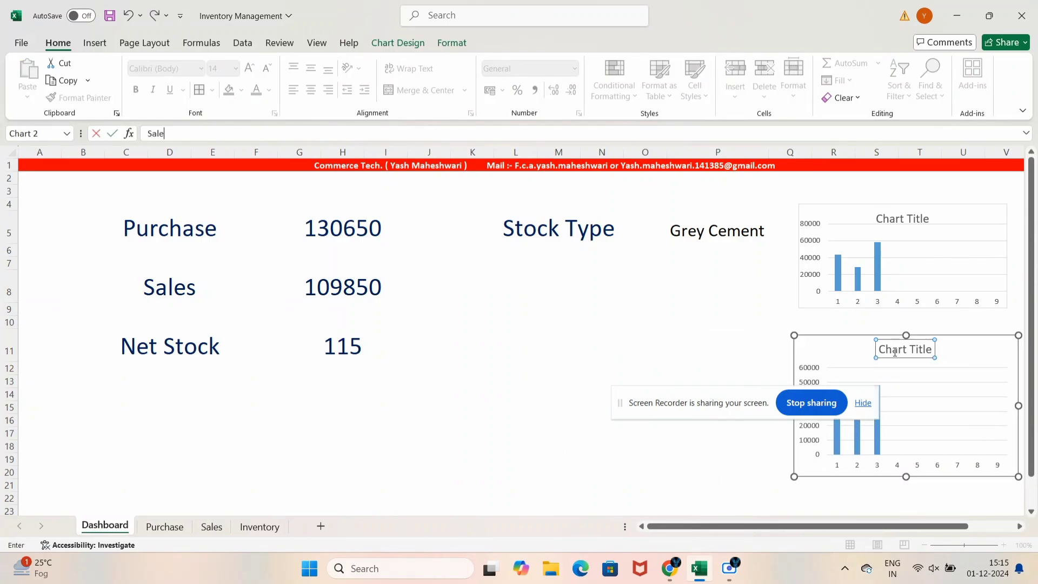
{"action": "key", "text": "Return"}
{"action": "double_click", "coordinate": [896, 352]}
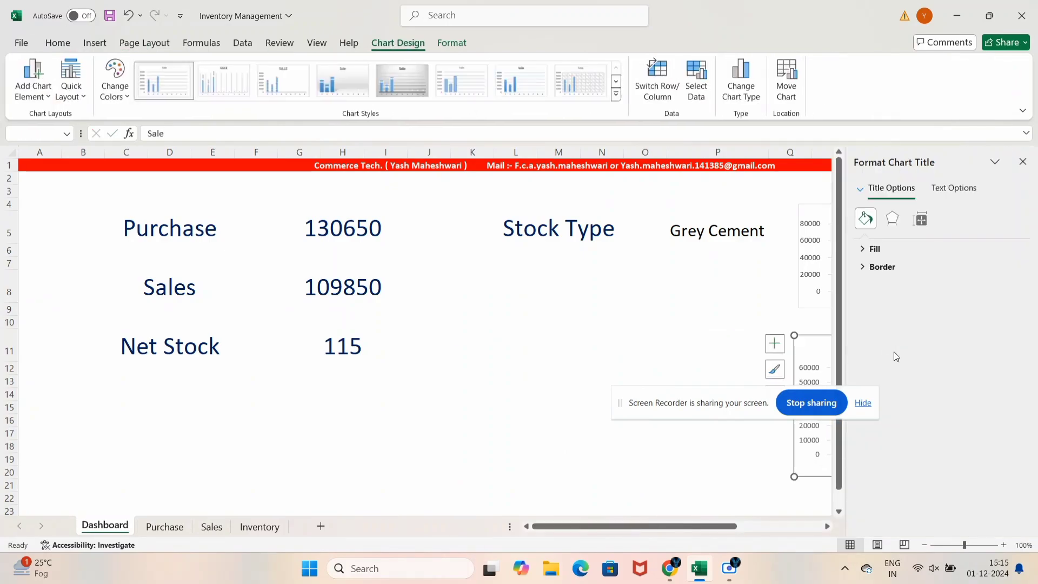
{"action": "left_click", "coordinate": [1023, 161]}
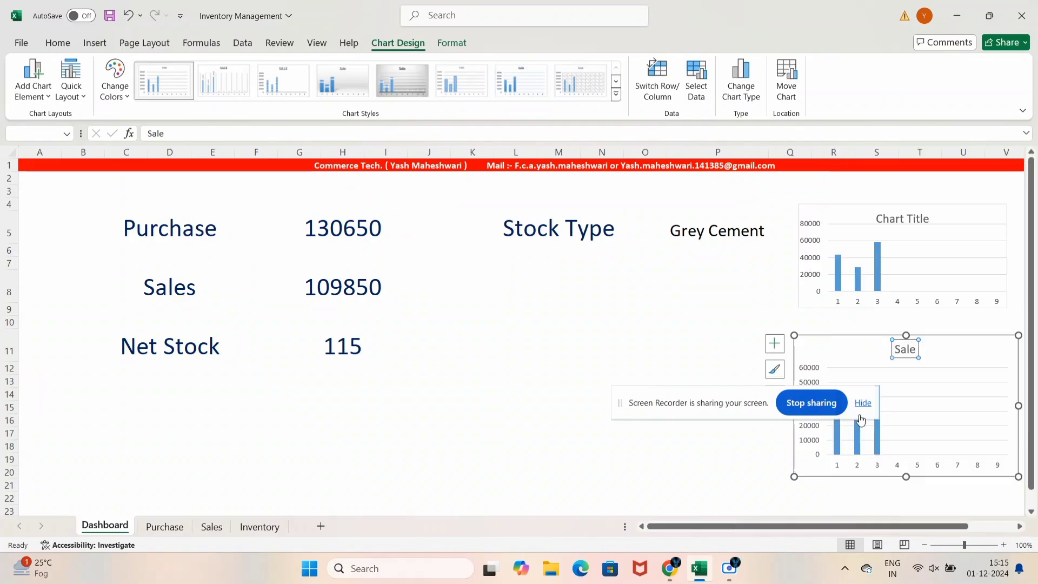
Title the upper Dashboard chart 'Purchase'
{"action": "left_click", "coordinate": [906, 219]}
{"action": "double_click", "coordinate": [906, 219]}
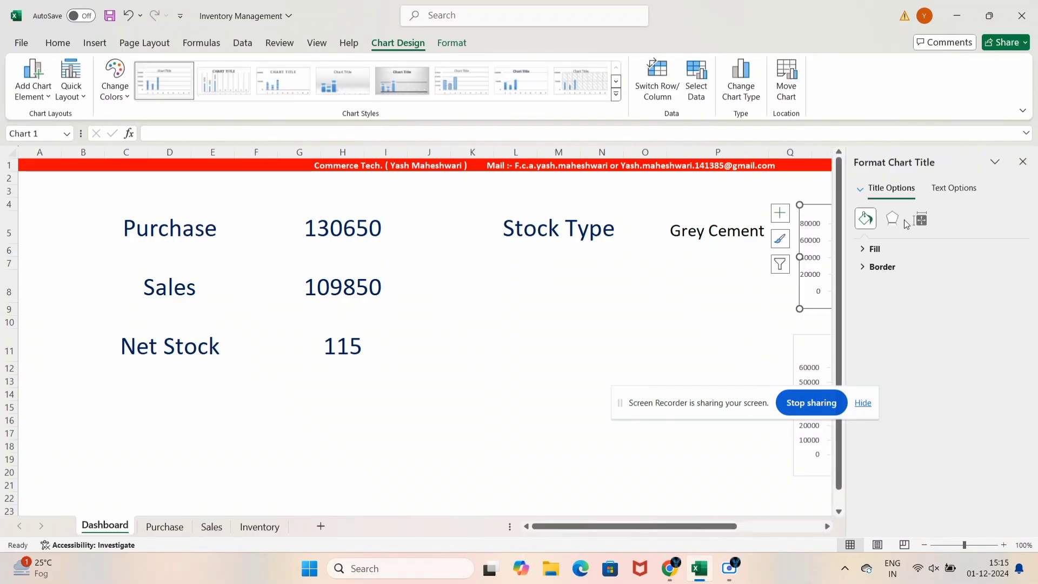
{"action": "key", "text": "Escape"}
{"action": "left_click", "coordinate": [1023, 161]}
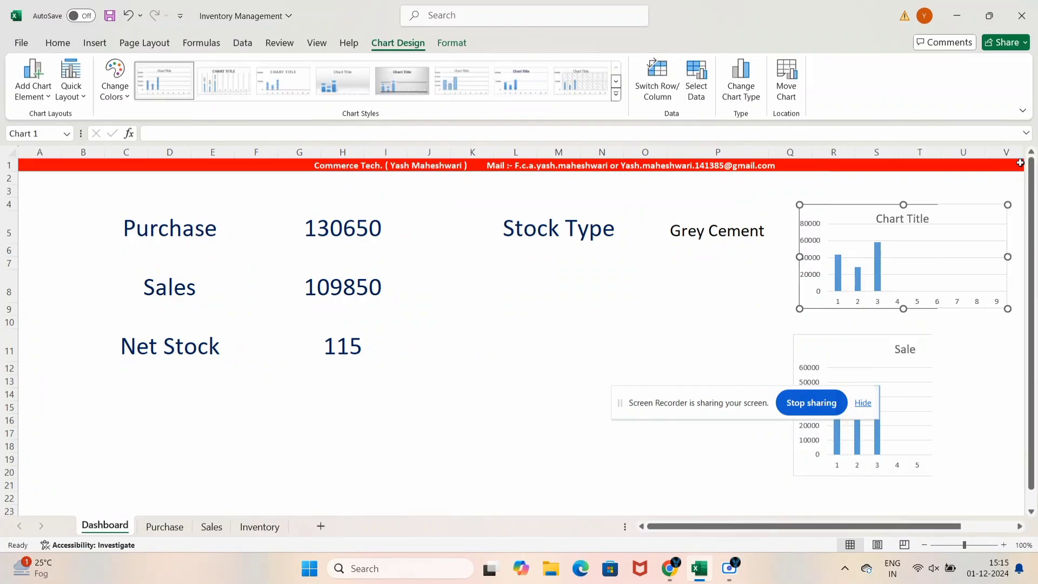
{"action": "left_click", "coordinate": [919, 219]}
{"action": "type", "text": "Purchase"}
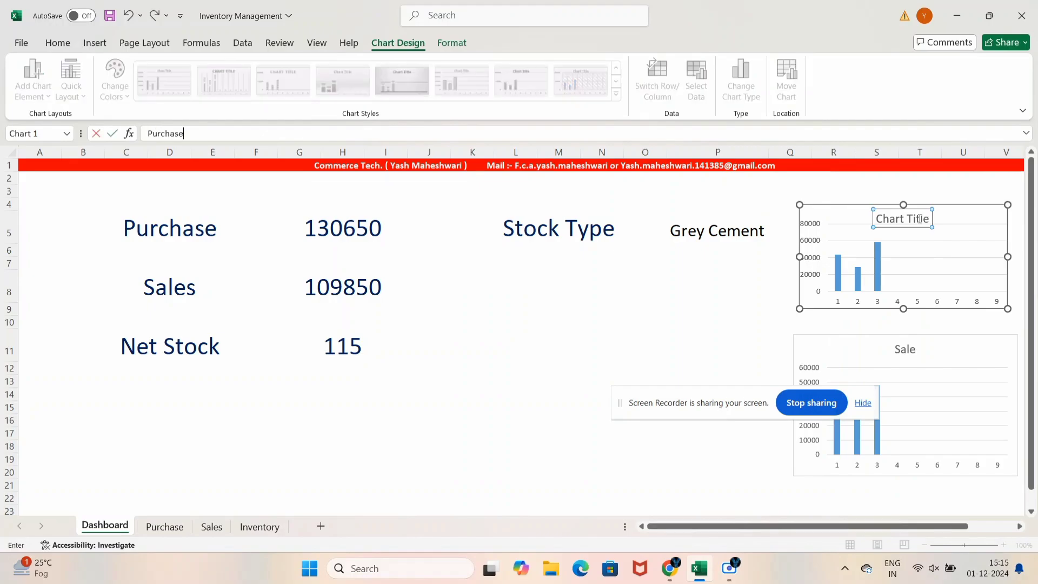
{"action": "key", "text": "Return"}
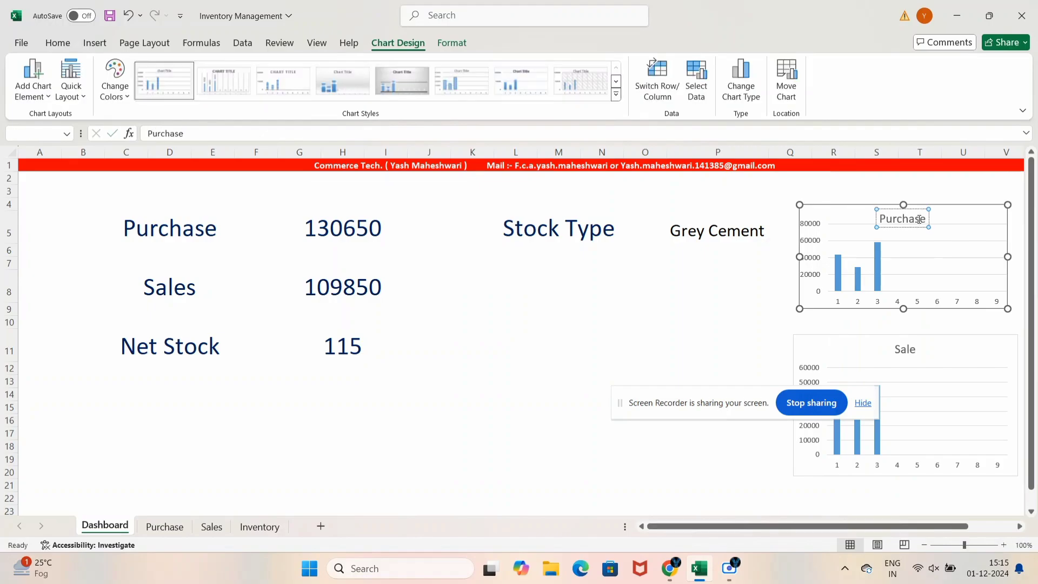
{"action": "left_click", "coordinate": [697, 335]}
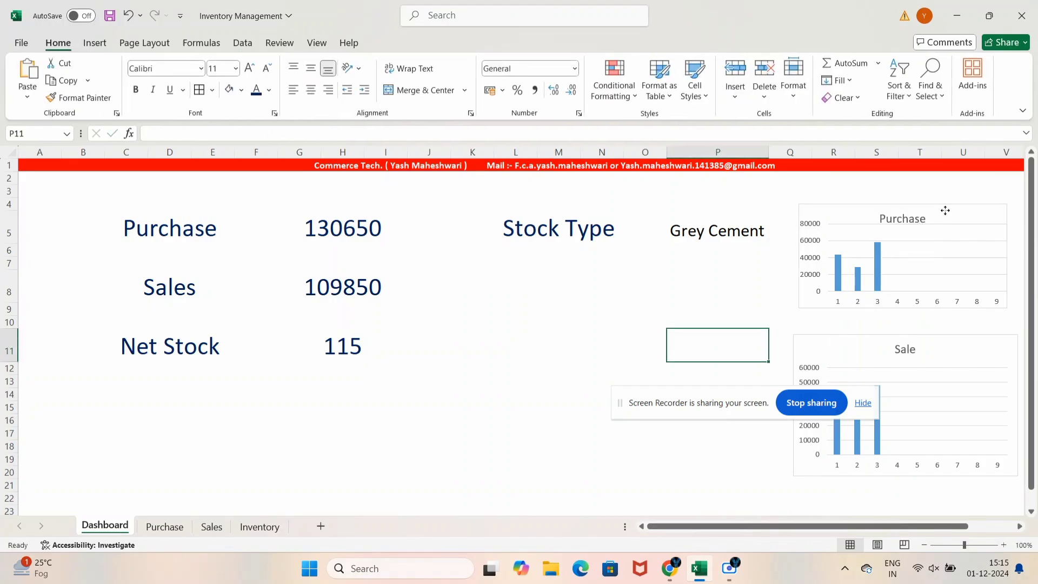
Nudge both Dashboard charts into line and shift the Purchase sheet chart up and right
{"action": "left_click_drag", "start_coordinate": [942, 215], "coordinate": [946, 210]}
{"action": "left_click_drag", "start_coordinate": [955, 335], "coordinate": [959, 333]}
{"action": "left_click", "coordinate": [165, 526]}
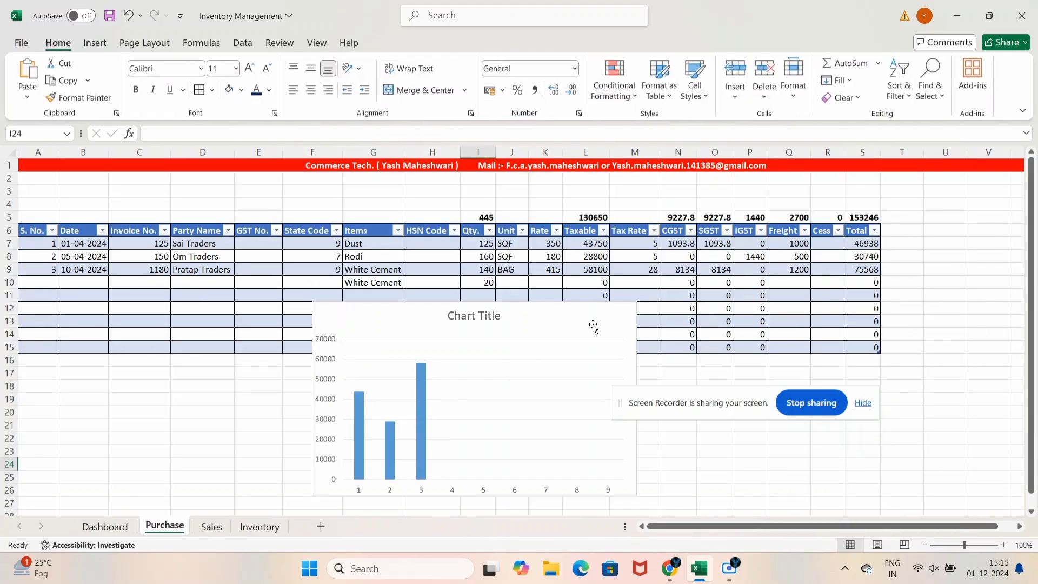
{"action": "left_click_drag", "start_coordinate": [593, 326], "coordinate": [771, 336]}
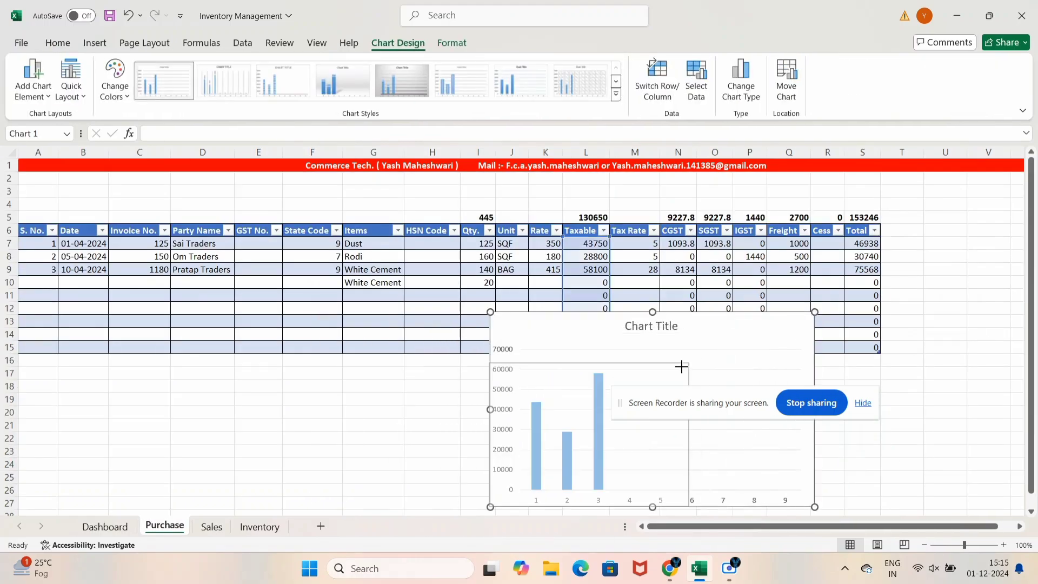
{"action": "left_click_drag", "start_coordinate": [681, 367], "coordinate": [1036, 211]}
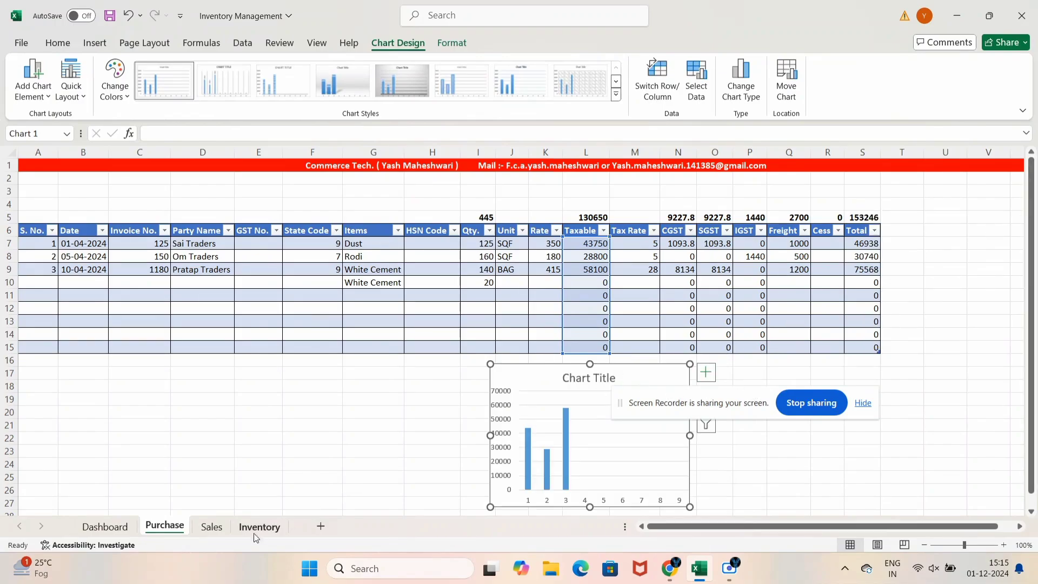
{"action": "left_click", "coordinate": [379, 453]}
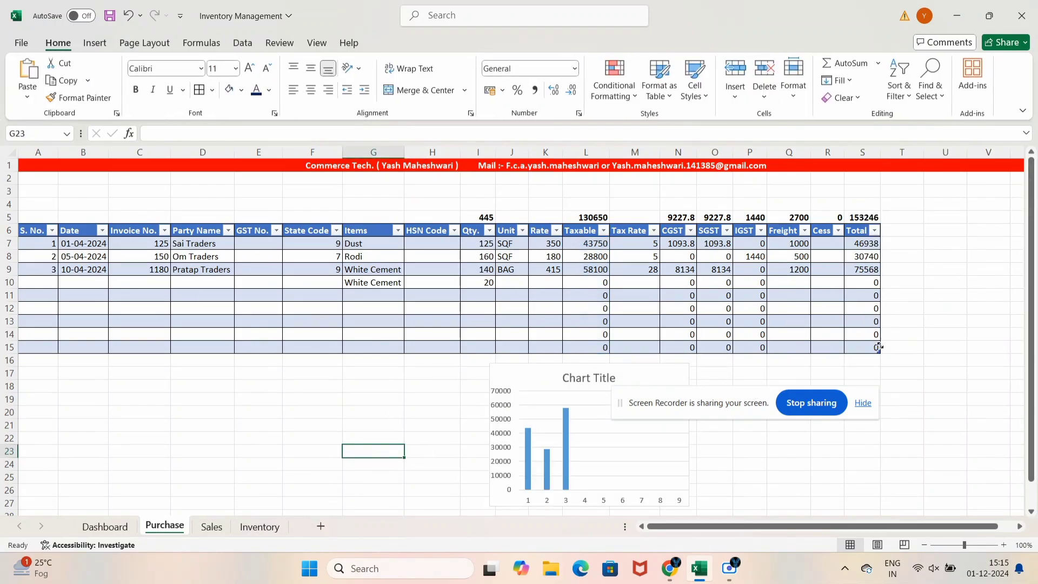
Add row 16 to the Purchase table with Tab from its last cell
{"action": "left_click", "coordinate": [861, 348]}
{"action": "key", "text": "Tab"}
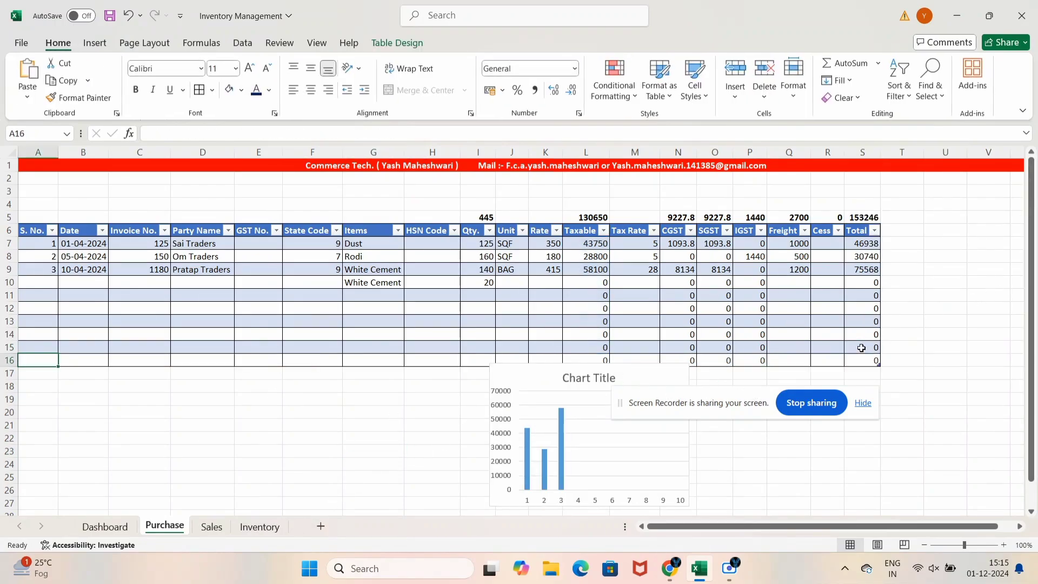
{"action": "left_click", "coordinate": [664, 379]}
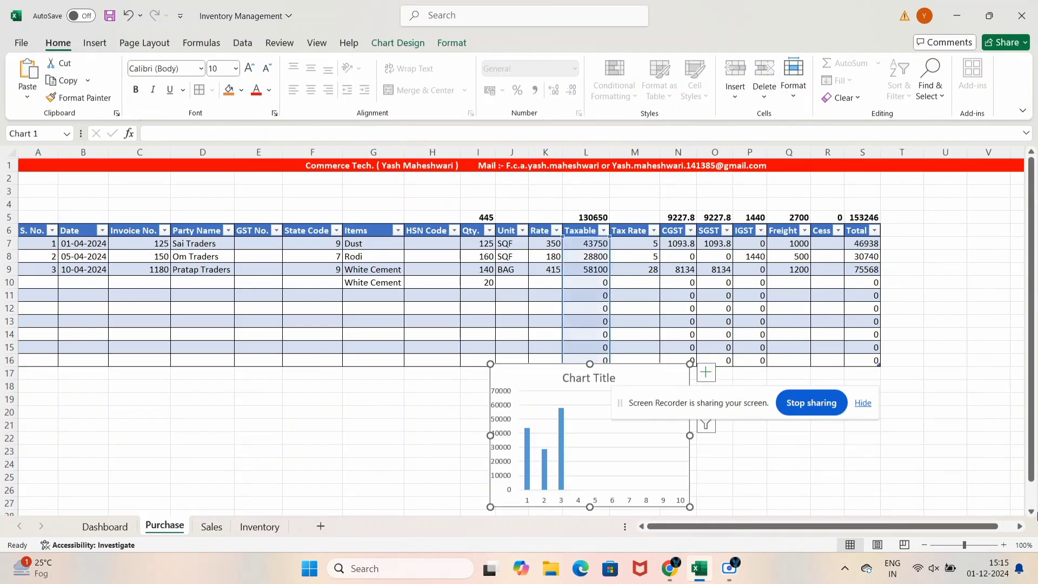
{"action": "left_click", "coordinate": [1021, 526]}
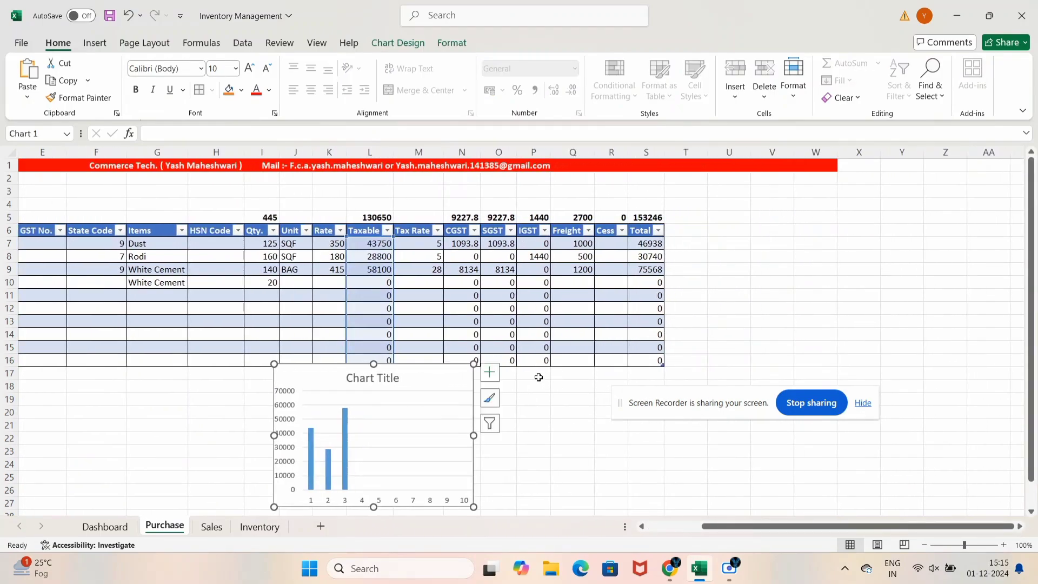
Reposition the chart title and move the Purchase chart to the right of its table
{"action": "left_click", "coordinate": [391, 368]}
{"action": "left_click_drag", "start_coordinate": [390, 368], "coordinate": [461, 363]}
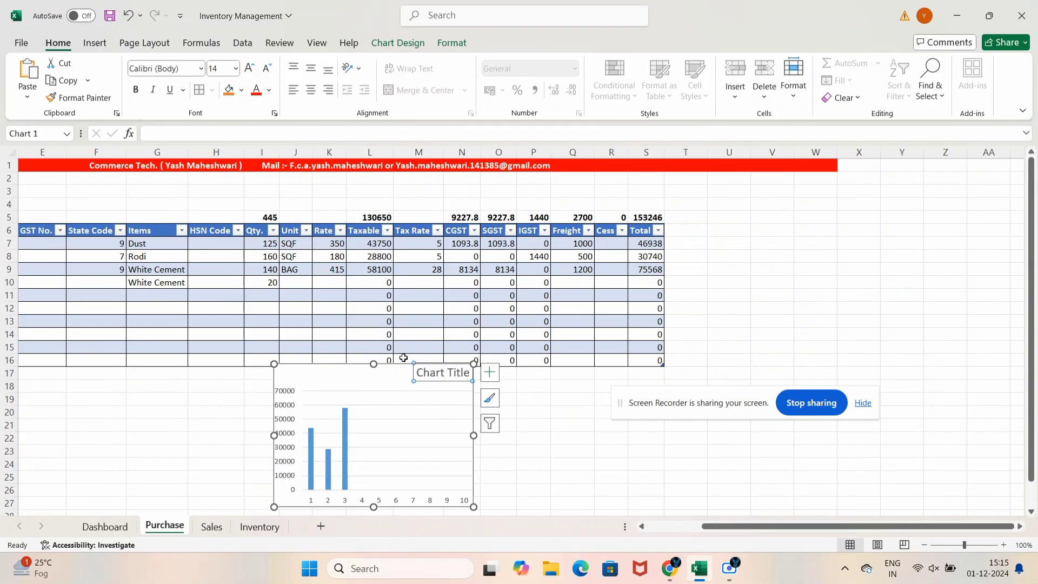
{"action": "double_click", "coordinate": [374, 383]}
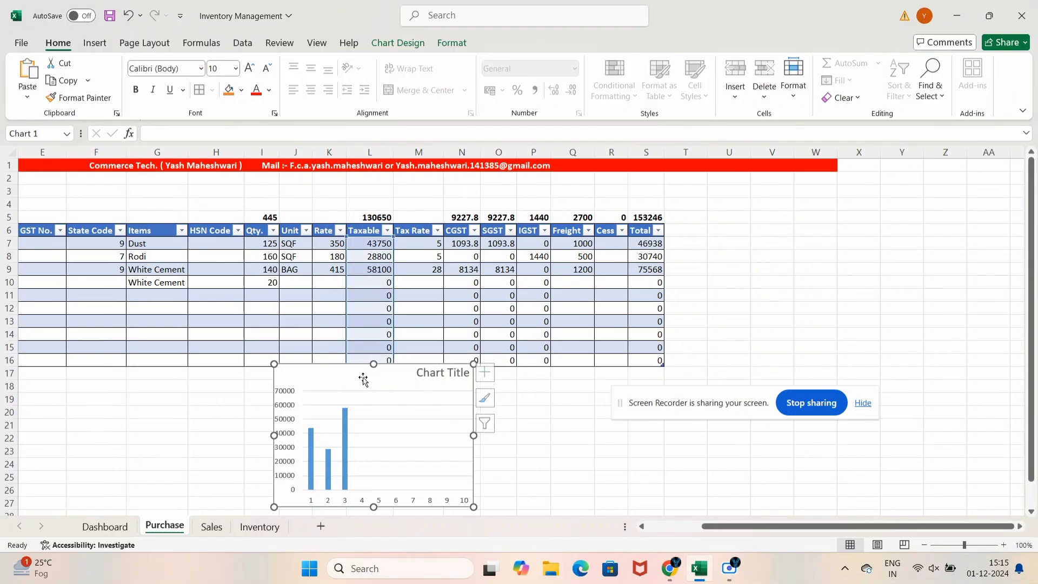
{"action": "left_click_drag", "start_coordinate": [373, 383], "coordinate": [397, 384]}
{"action": "key", "text": "Escape"}
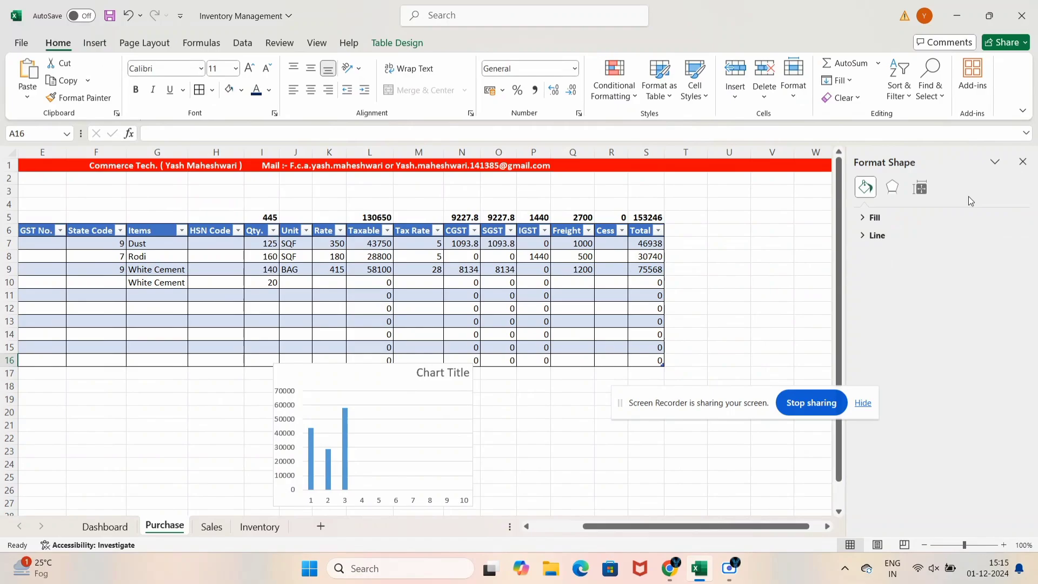
{"action": "left_click", "coordinate": [1023, 162]}
{"action": "left_click_drag", "start_coordinate": [318, 398], "coordinate": [710, 278]}
Move the Sales sheet chart to the right of the Sales table
{"action": "left_click", "coordinate": [219, 528]}
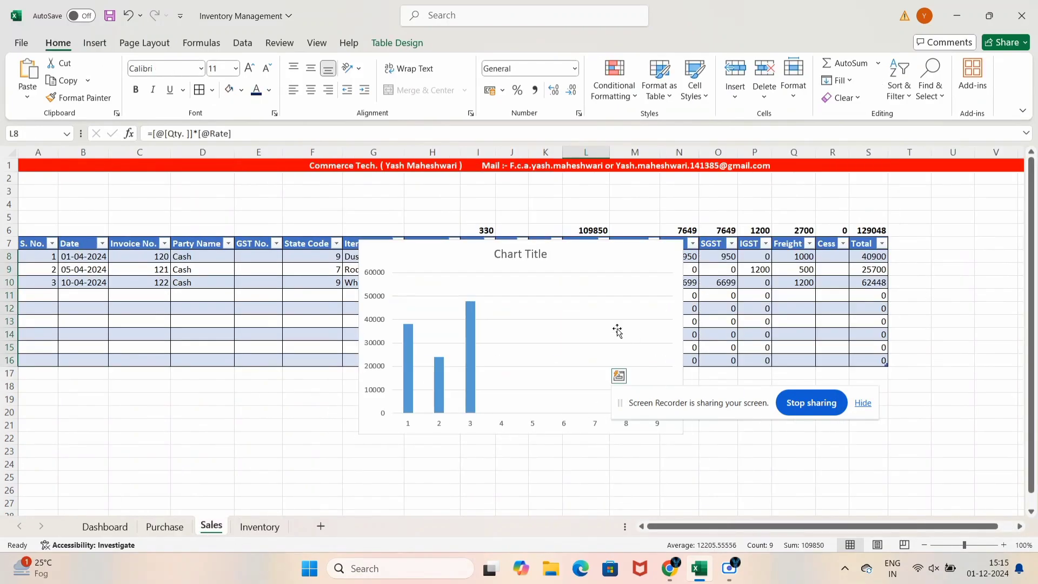
{"action": "scroll", "coordinate": [1019, 524], "scroll_direction": "right", "scroll_amount": 5}
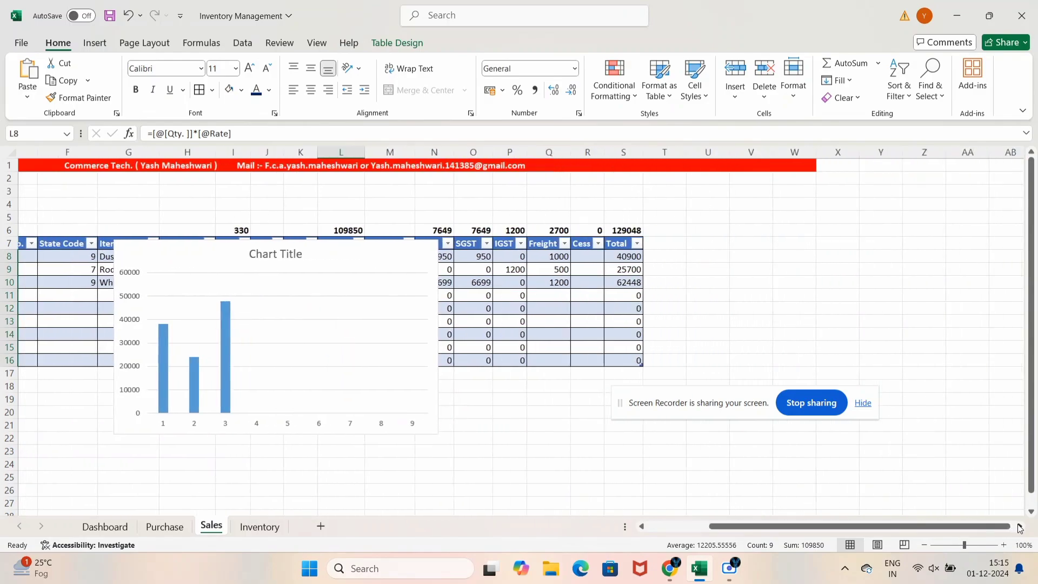
{"action": "left_click", "coordinate": [383, 257]}
{"action": "left_click_drag", "start_coordinate": [382, 258], "coordinate": [960, 215]}
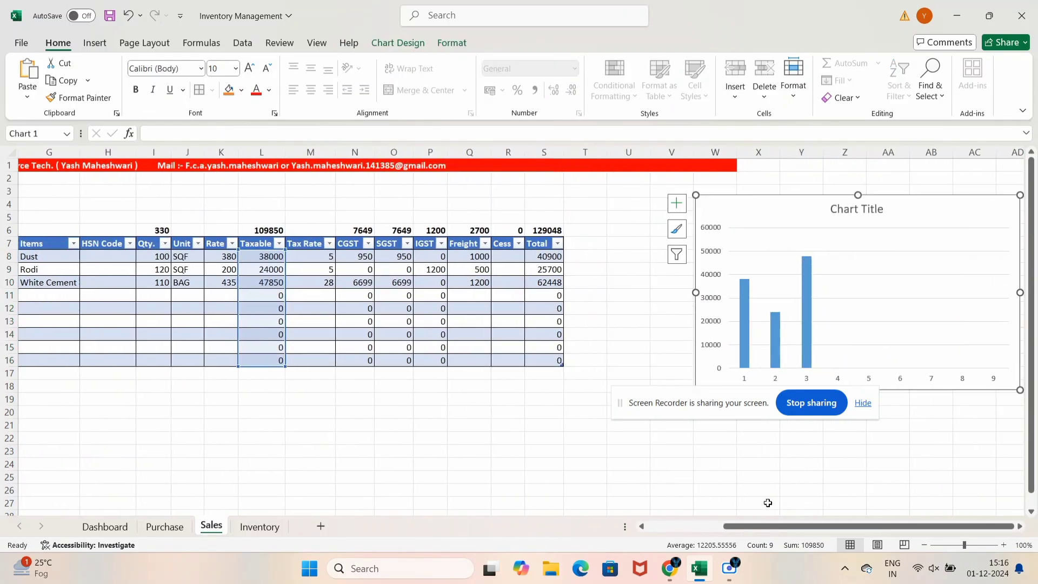
{"action": "left_click_drag", "start_coordinate": [768, 526], "coordinate": [687, 526]}
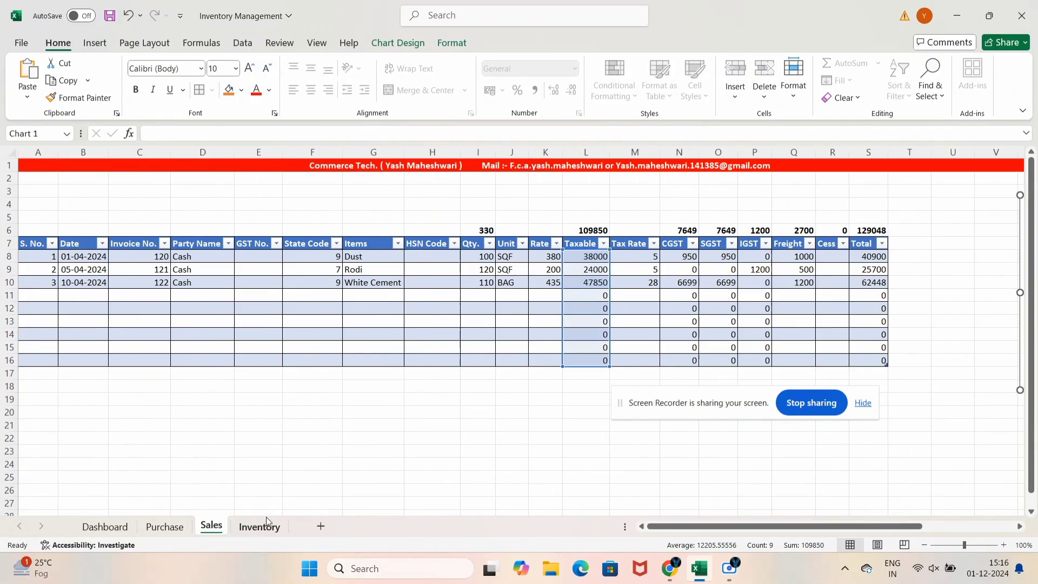
{"action": "left_click", "coordinate": [229, 468]}
Recheck the Purchase sheet chart and return to the Dashboard
{"action": "left_click", "coordinate": [165, 526]}
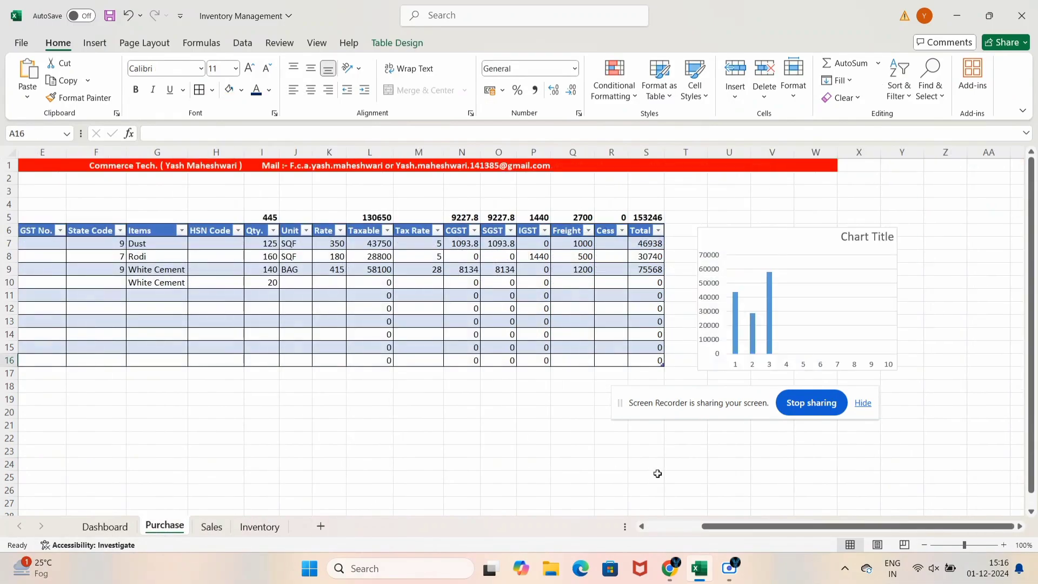
{"action": "left_click", "coordinate": [774, 239]}
{"action": "left_click_drag", "start_coordinate": [732, 528], "coordinate": [574, 536]}
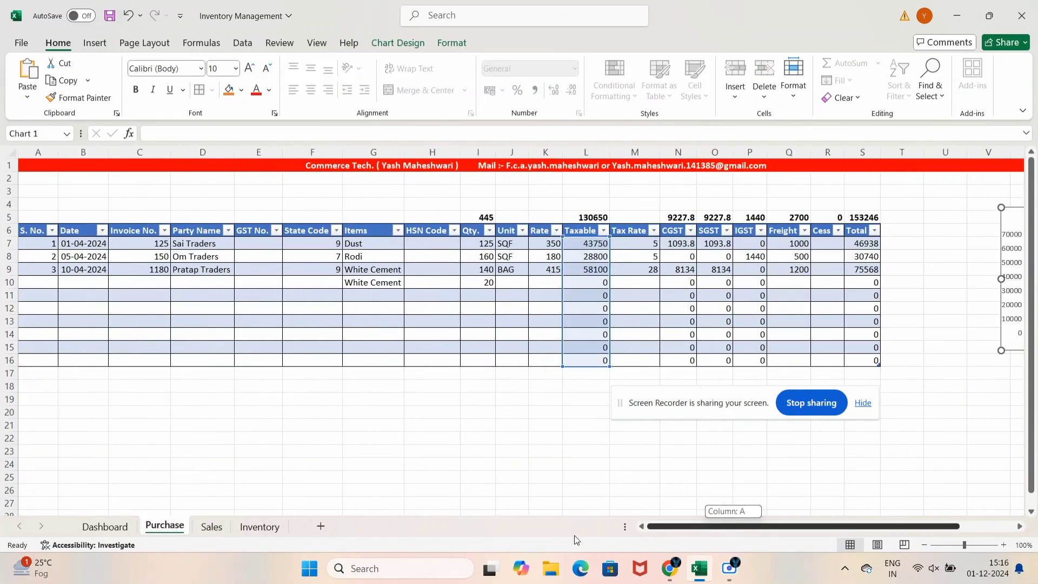
{"action": "left_click", "coordinate": [325, 463]}
{"action": "left_click", "coordinate": [104, 527]}
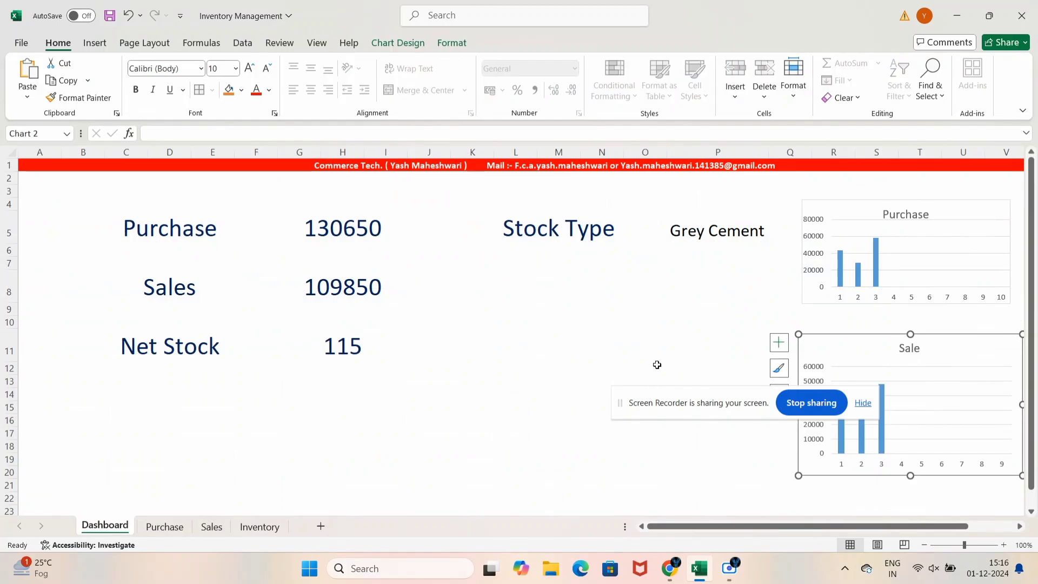
Bring up the Sales sheet with its 129048-total sales table and select cell I23
{"action": "left_click", "coordinate": [691, 370]}
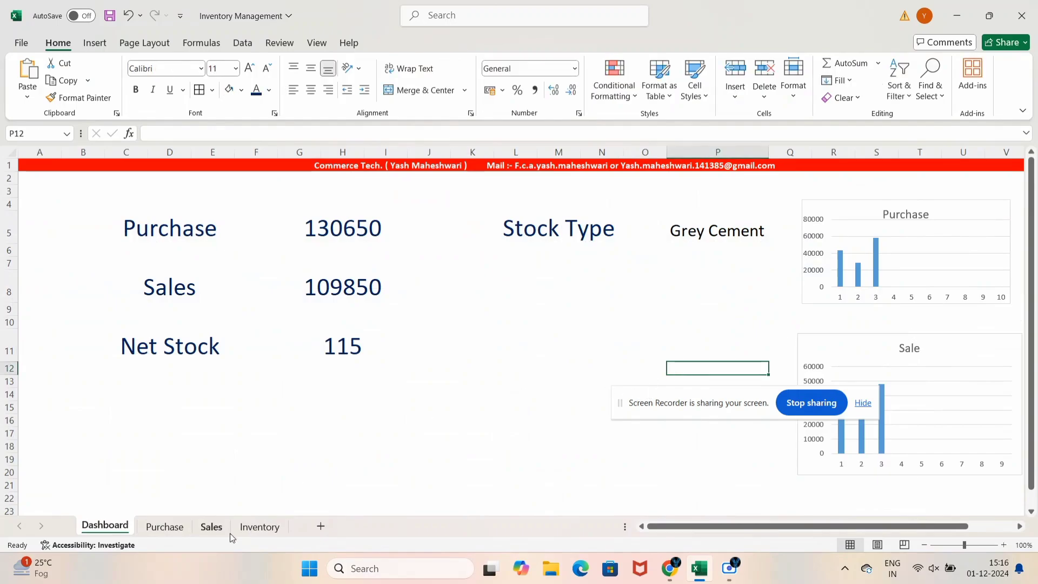
{"action": "left_click", "coordinate": [246, 527]}
{"action": "left_click", "coordinate": [211, 526]}
{"action": "left_click", "coordinate": [130, 545]}
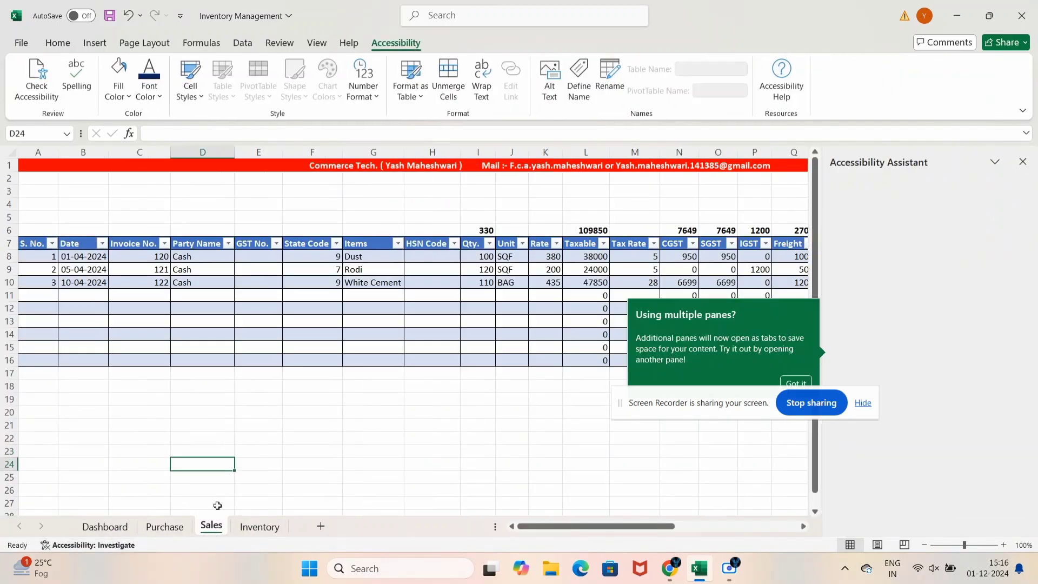
{"action": "left_click", "coordinate": [1023, 161]}
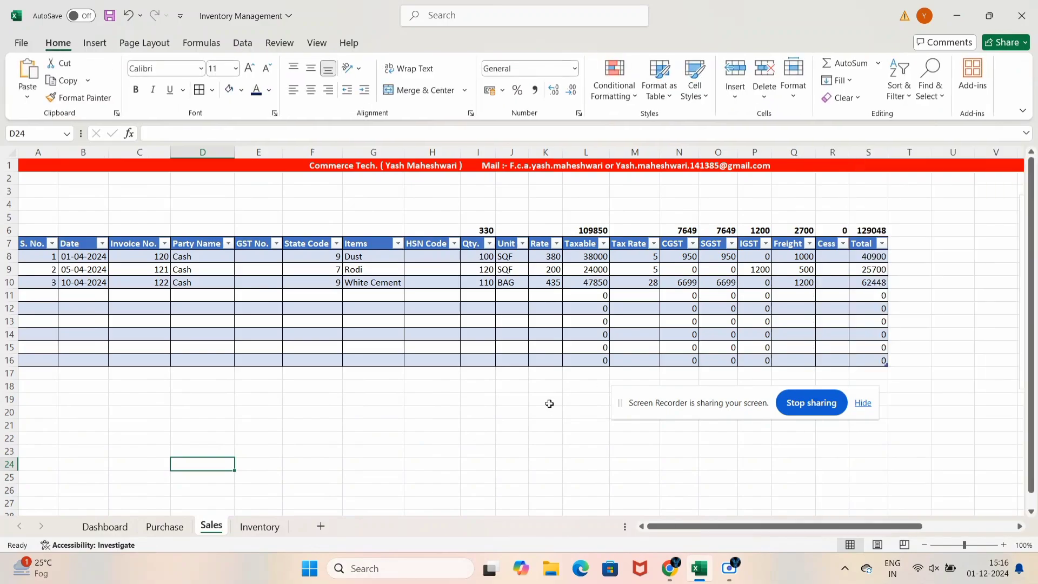
{"action": "left_click", "coordinate": [479, 450]}
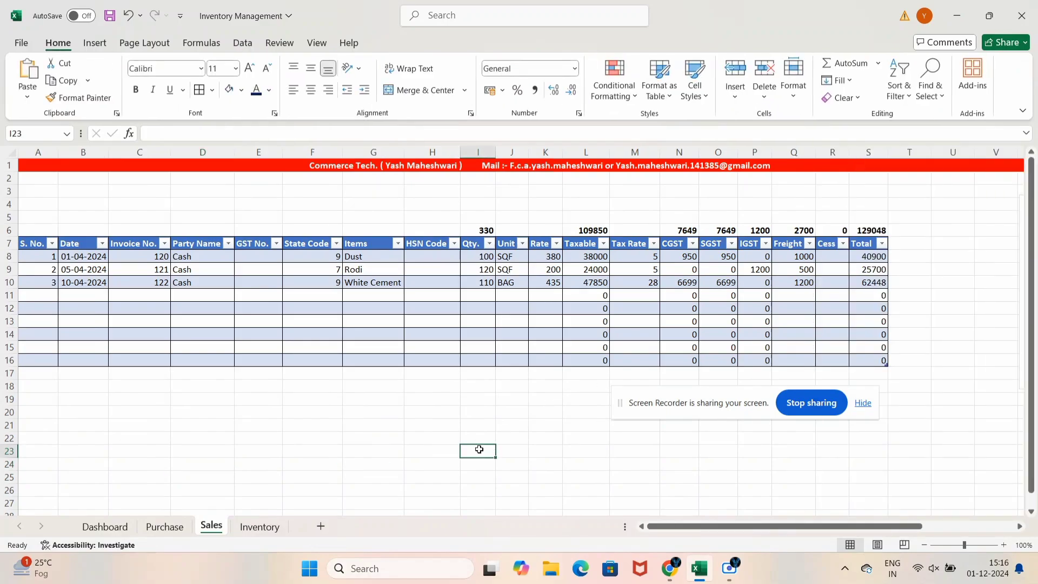